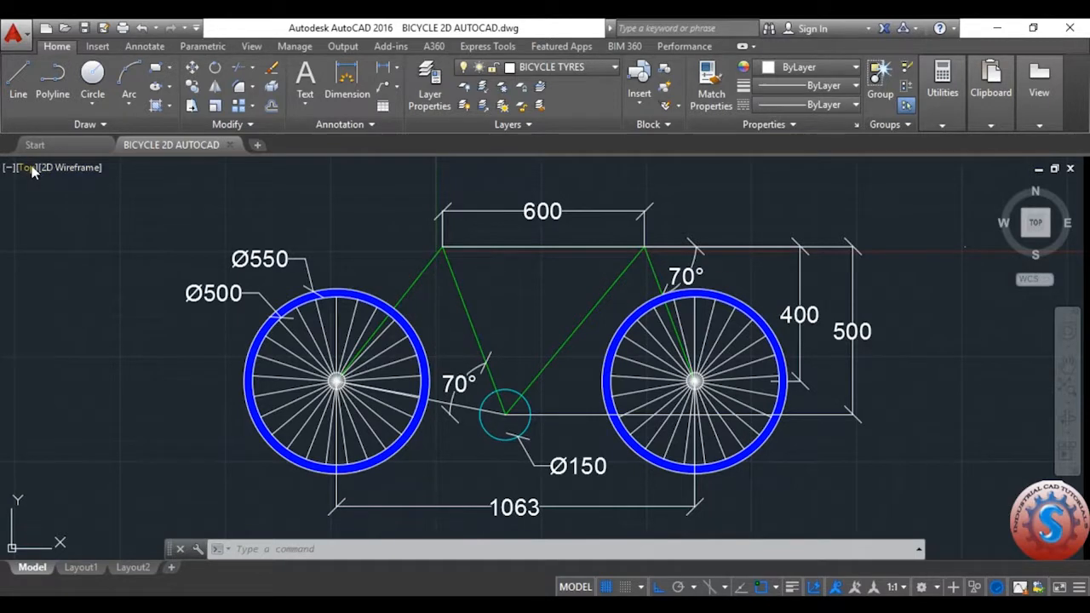
- Copy the entire bicycle drawing, including its dimensions, to the clipboard
{"action": "left_click", "coordinate": [944, 533]}
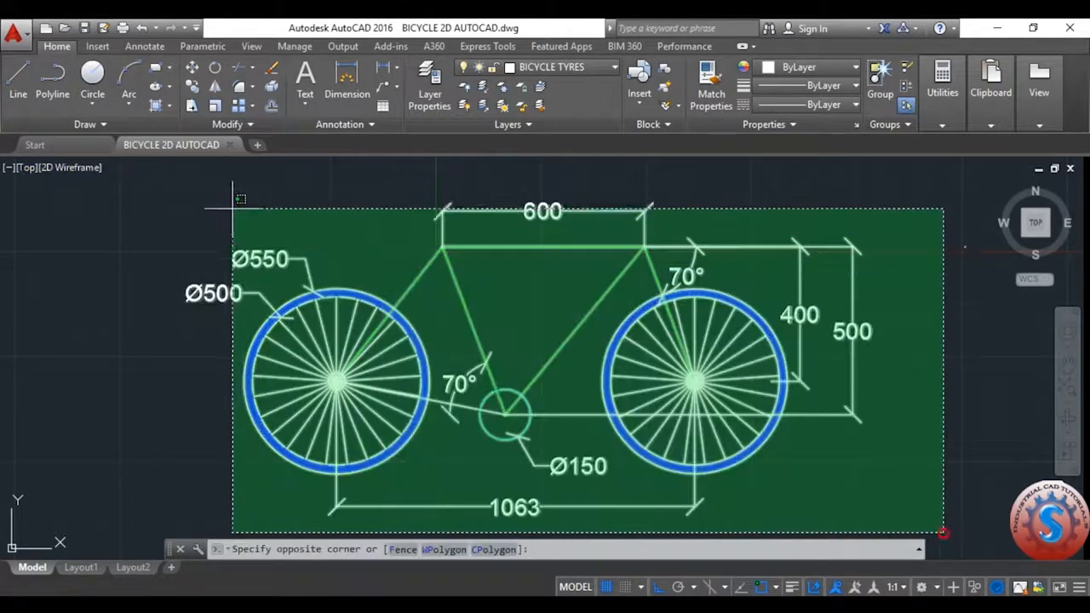
{"action": "left_click", "coordinate": [147, 189]}
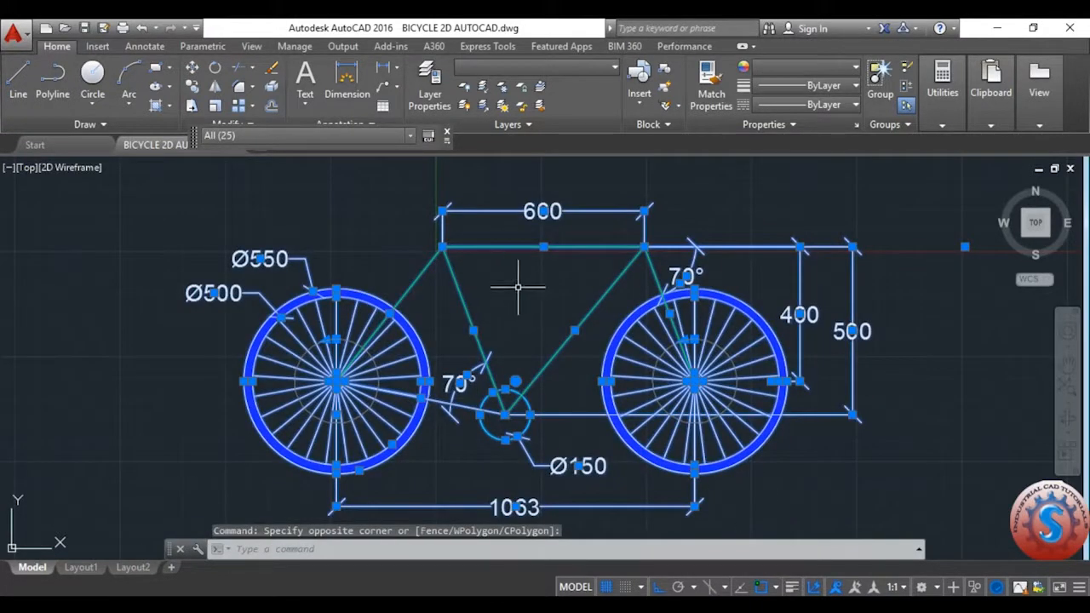
{"action": "key", "text": "ctrl+c"}
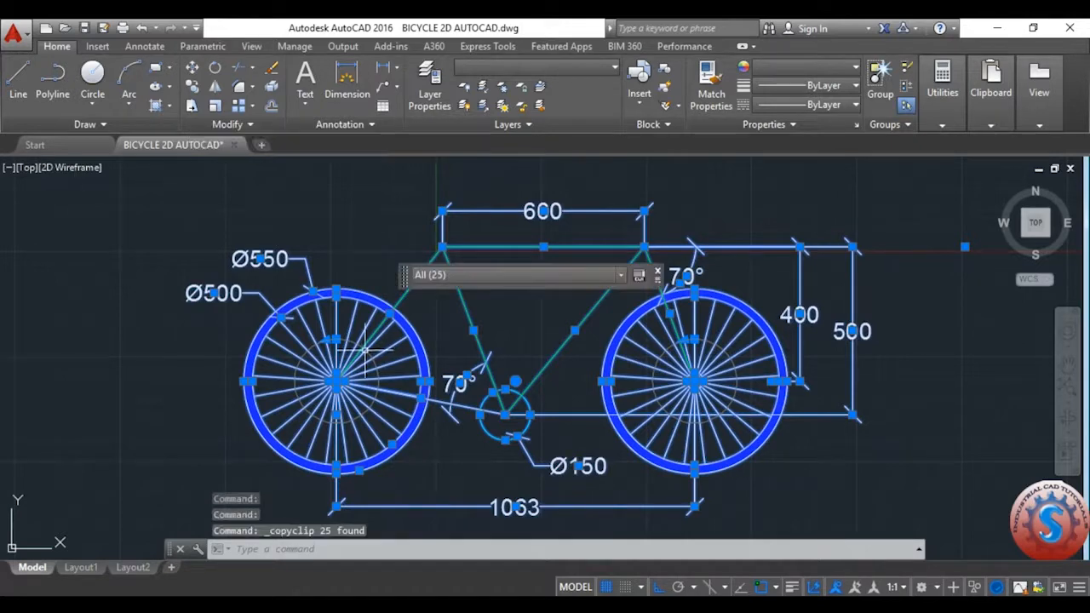
{"action": "right_click", "coordinate": [349, 364]}
{"action": "left_click", "coordinate": [402, 365]}
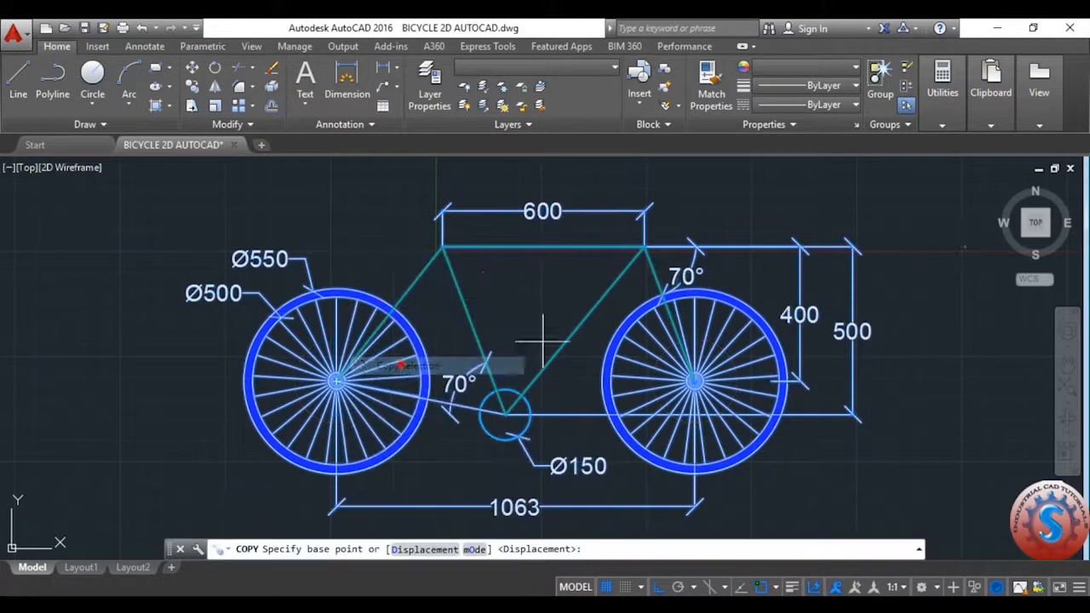
{"action": "left_click", "coordinate": [26, 166]}
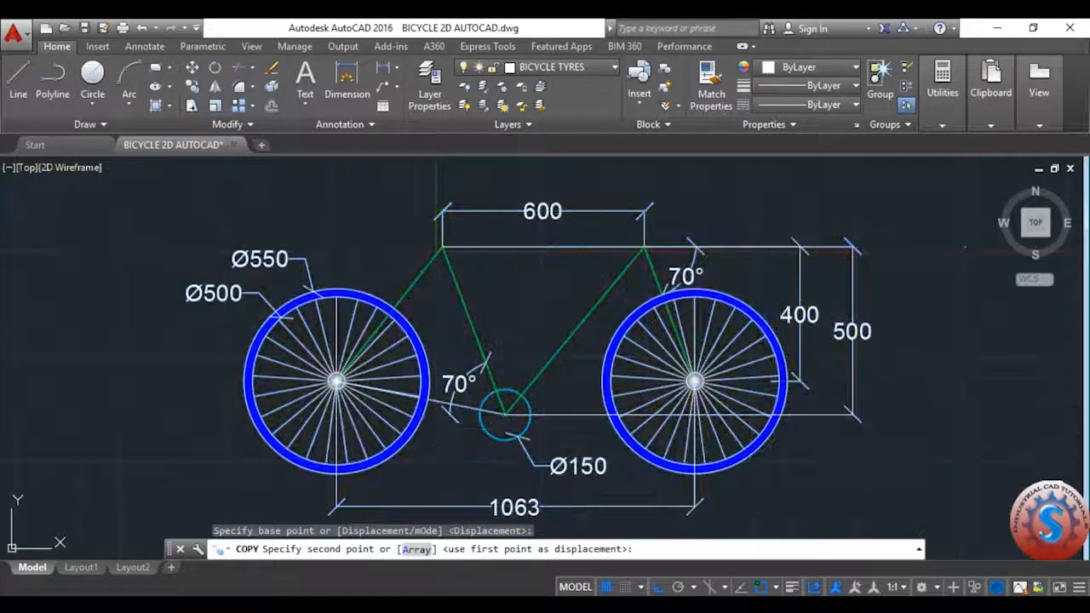
{"action": "key", "text": "Escape"}
- Save the drawing and change the viewport to the Left view
{"action": "key", "text": "ctrl+s"}
{"action": "scroll", "coordinate": [621, 375], "scroll_direction": "down", "scroll_amount": 2}
{"action": "left_click", "coordinate": [931, 503]}
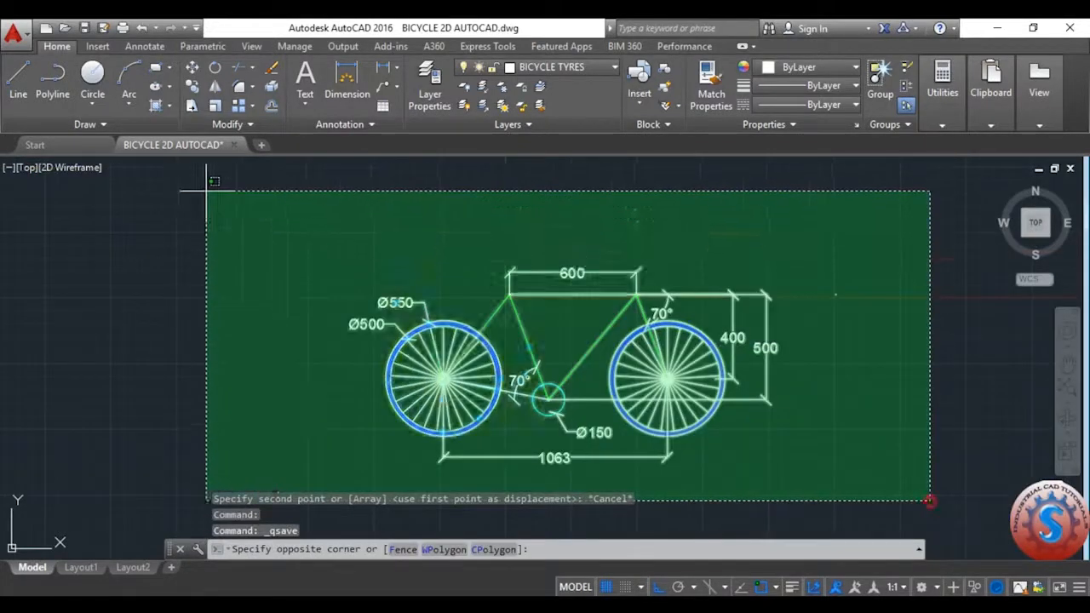
{"action": "left_click", "coordinate": [205, 192]}
{"action": "left_click", "coordinate": [28, 167]}
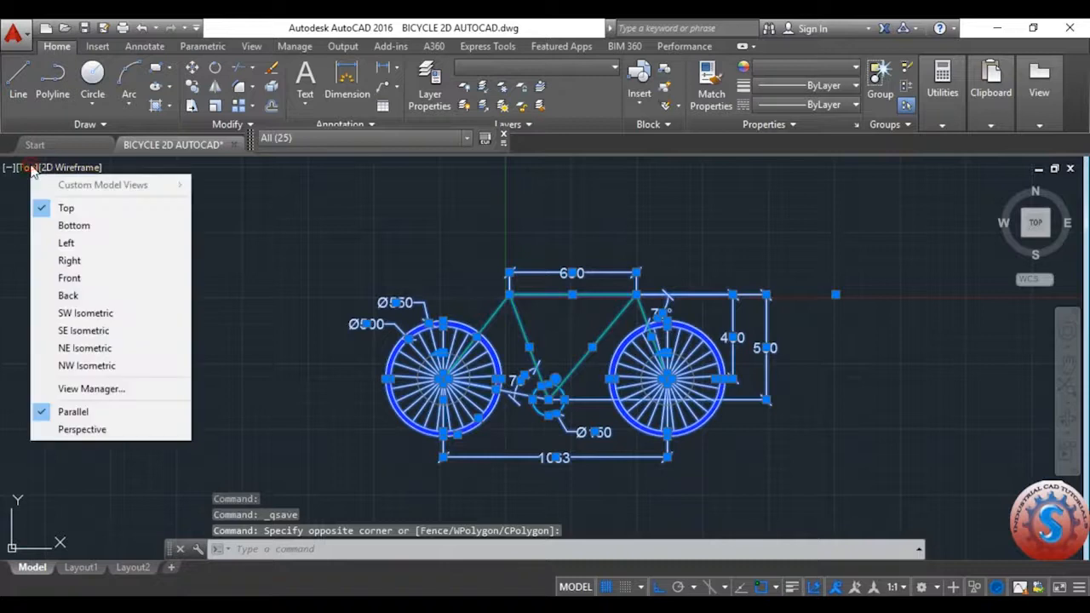
{"action": "left_click", "coordinate": [82, 245]}
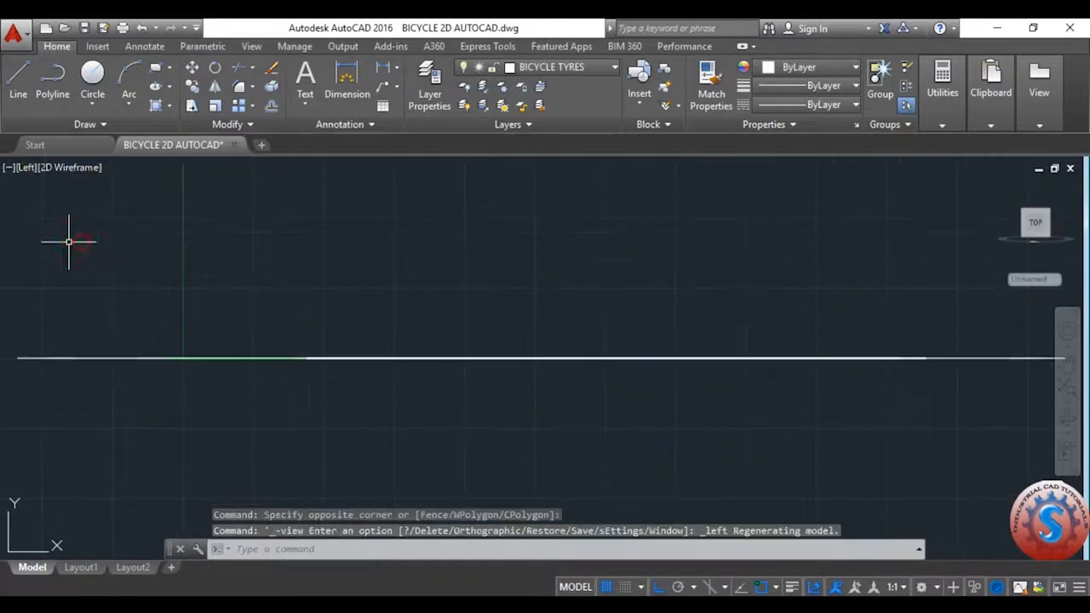
- Paste the copied bicycle into the Left view plane, beside the edge-on original
{"action": "scroll", "coordinate": [128, 299], "scroll_direction": "up", "scroll_amount": 4}
{"action": "scroll", "coordinate": [187, 275], "scroll_direction": "down", "scroll_amount": 4}
{"action": "scroll", "coordinate": [170, 281], "scroll_direction": "up", "scroll_amount": 2}
{"action": "key", "text": "ctrl+v"}
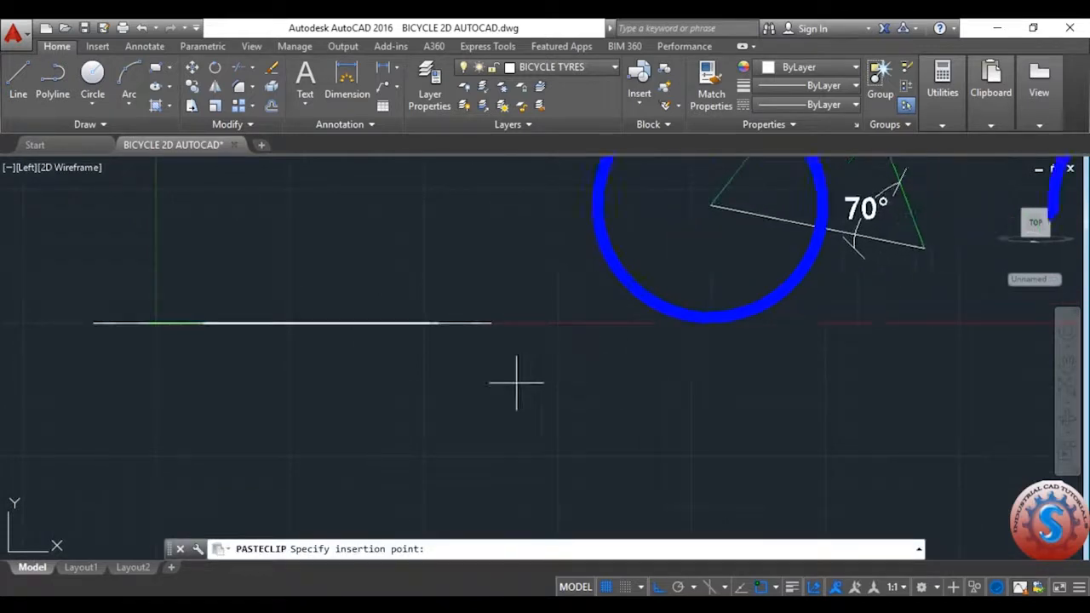
{"action": "scroll", "coordinate": [514, 417], "scroll_direction": "down", "scroll_amount": 3}
{"action": "left_click", "coordinate": [549, 449]}
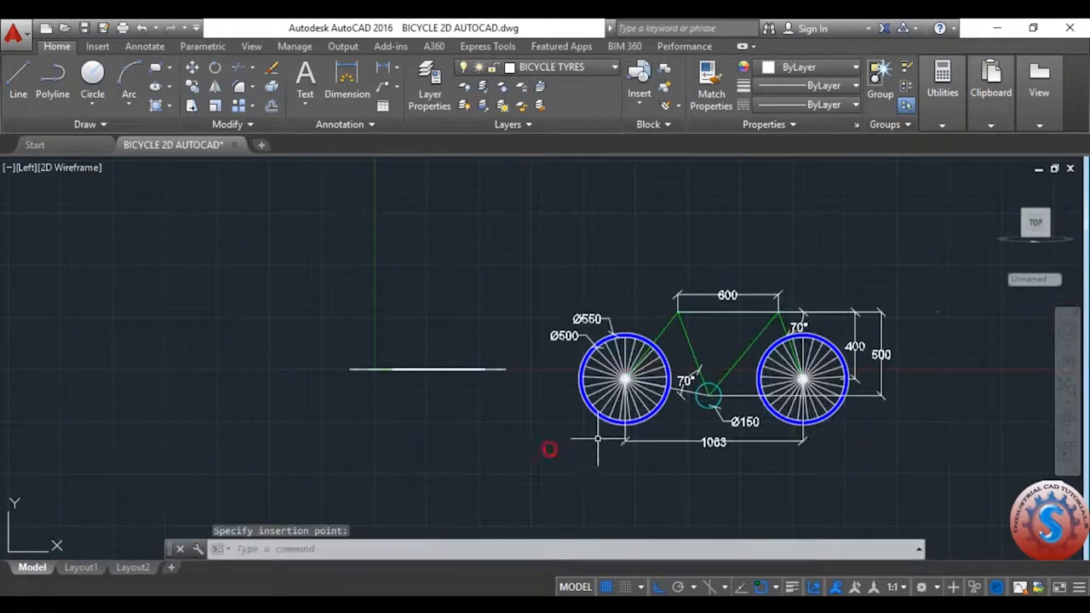
{"action": "scroll", "coordinate": [706, 329], "scroll_direction": "up", "scroll_amount": 5}
{"action": "scroll", "coordinate": [706, 329], "scroll_direction": "down", "scroll_amount": 6}
{"action": "scroll", "coordinate": [706, 340], "scroll_direction": "up", "scroll_amount": 2}
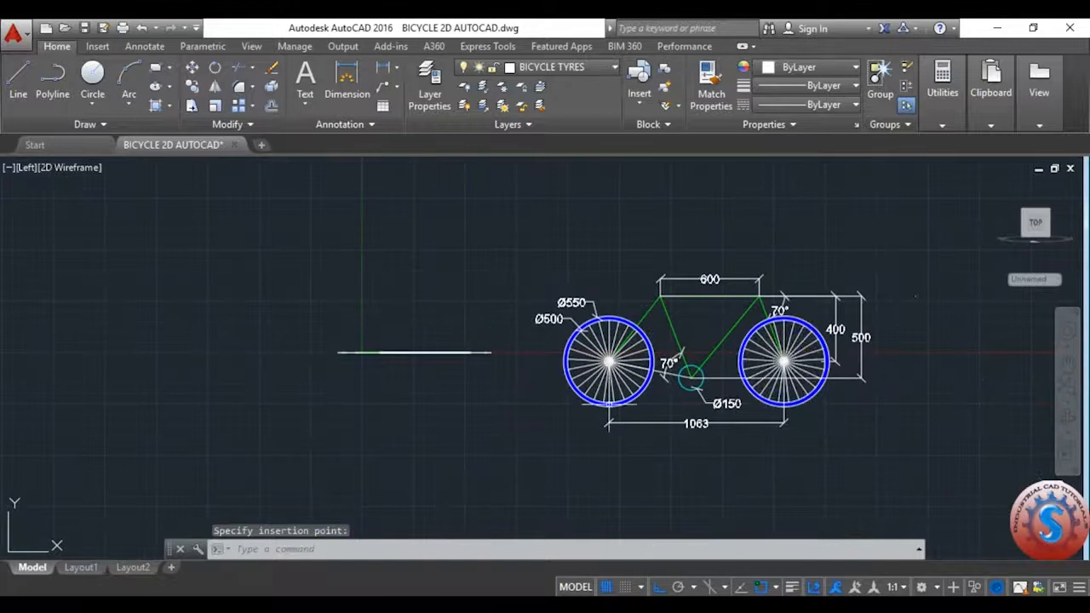
- Change to the SW Isometric view and examine how the flat and upright bicycles are oriented
{"action": "left_click", "coordinate": [26, 168]}
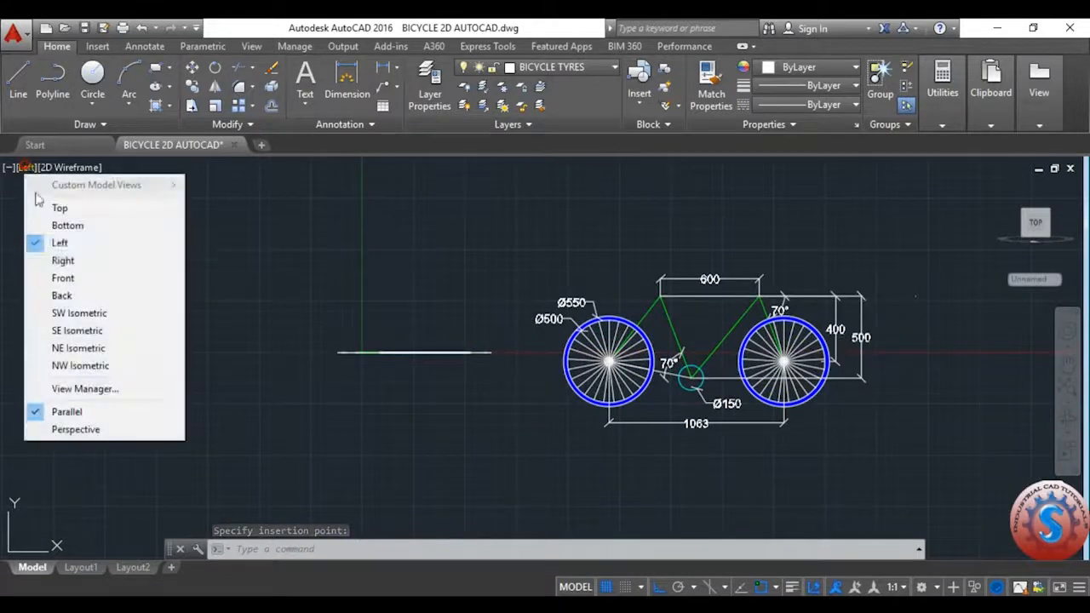
{"action": "left_click", "coordinate": [82, 315]}
{"action": "scroll", "coordinate": [487, 311], "scroll_direction": "up", "scroll_amount": 4}
{"action": "scroll", "coordinate": [487, 312], "scroll_direction": "down", "scroll_amount": 4}
{"action": "scroll", "coordinate": [487, 312], "scroll_direction": "up", "scroll_amount": 4}
{"action": "scroll", "coordinate": [487, 311], "scroll_direction": "down", "scroll_amount": 4}
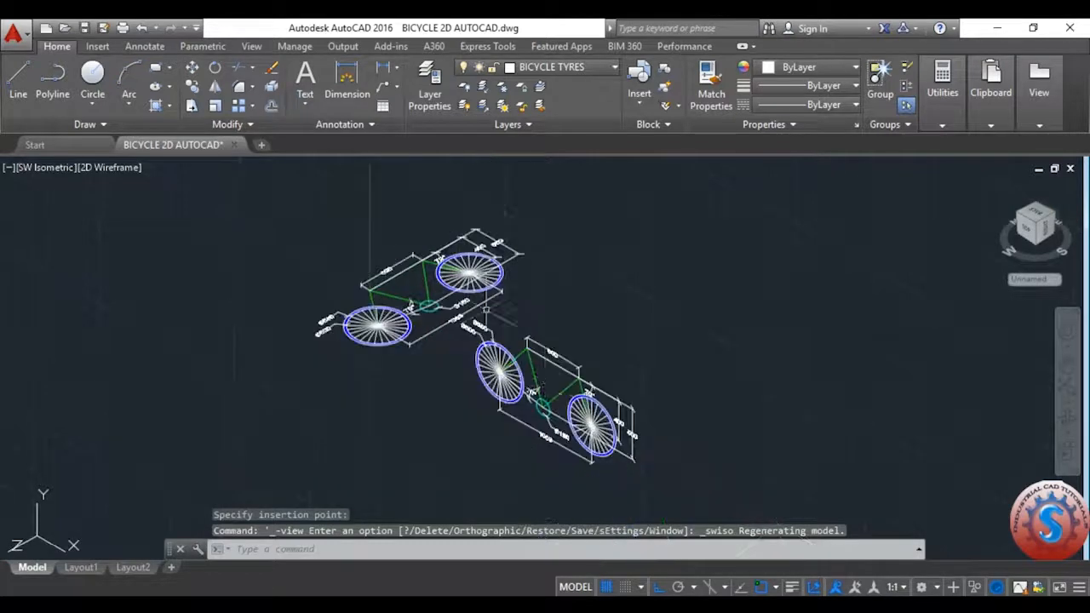
- Change to the Top view and delete the upright bicycle copy seen edge-on below the original
{"action": "left_click", "coordinate": [54, 164]}
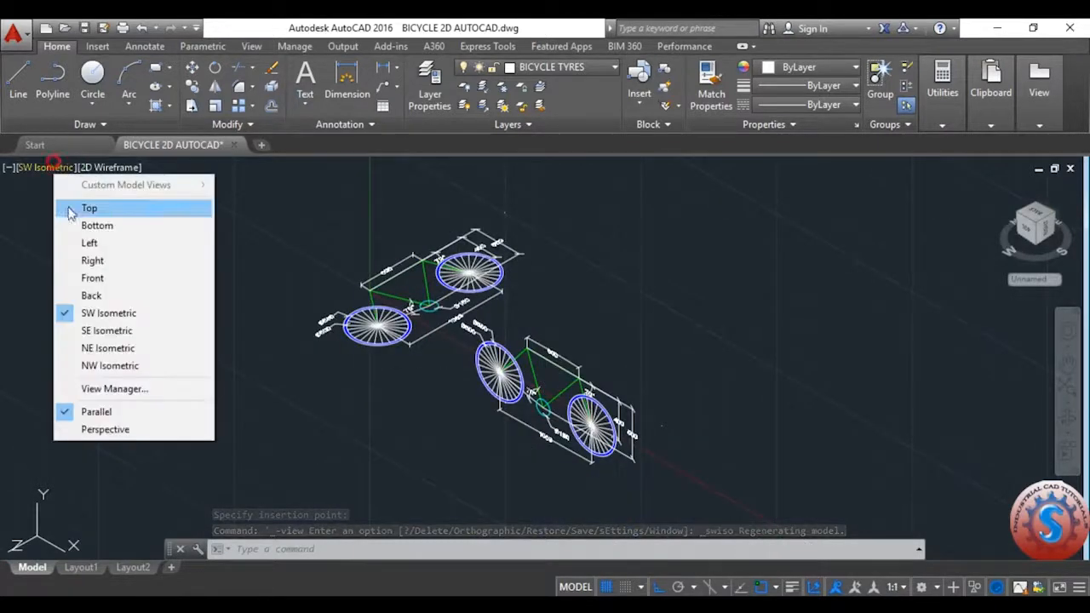
{"action": "left_click", "coordinate": [68, 207]}
{"action": "scroll", "coordinate": [477, 281], "scroll_direction": "up", "scroll_amount": 2}
{"action": "scroll", "coordinate": [443, 303], "scroll_direction": "down", "scroll_amount": 4}
{"action": "scroll", "coordinate": [482, 253], "scroll_direction": "up", "scroll_amount": 4}
{"action": "left_click", "coordinate": [532, 271]}
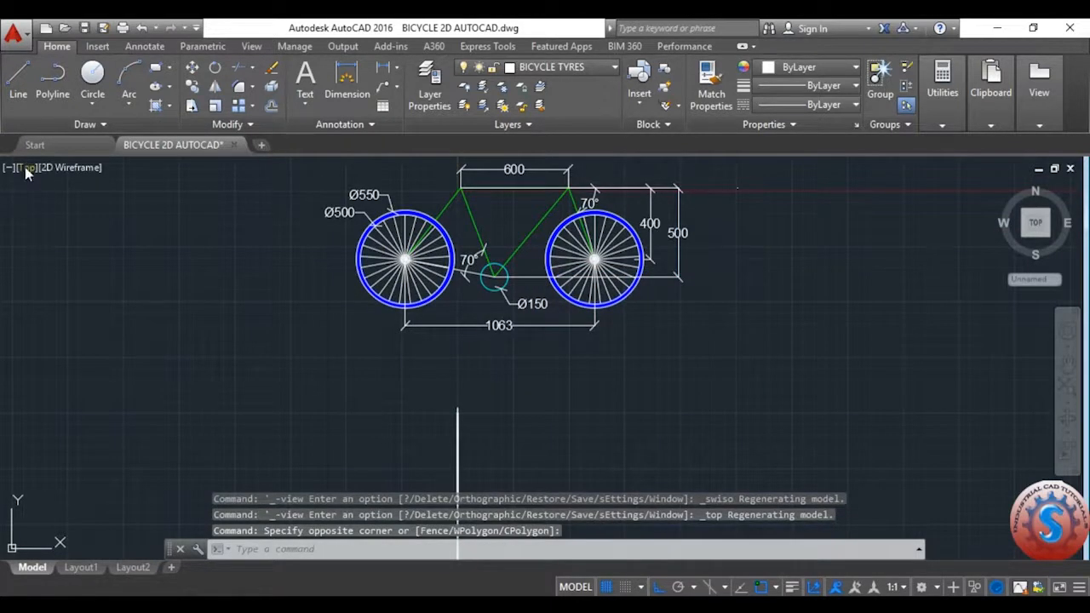
{"action": "scroll", "coordinate": [523, 371], "scroll_direction": "down", "scroll_amount": 3}
{"action": "scroll", "coordinate": [547, 358], "scroll_direction": "down", "scroll_amount": 1}
{"action": "left_click", "coordinate": [579, 474]}
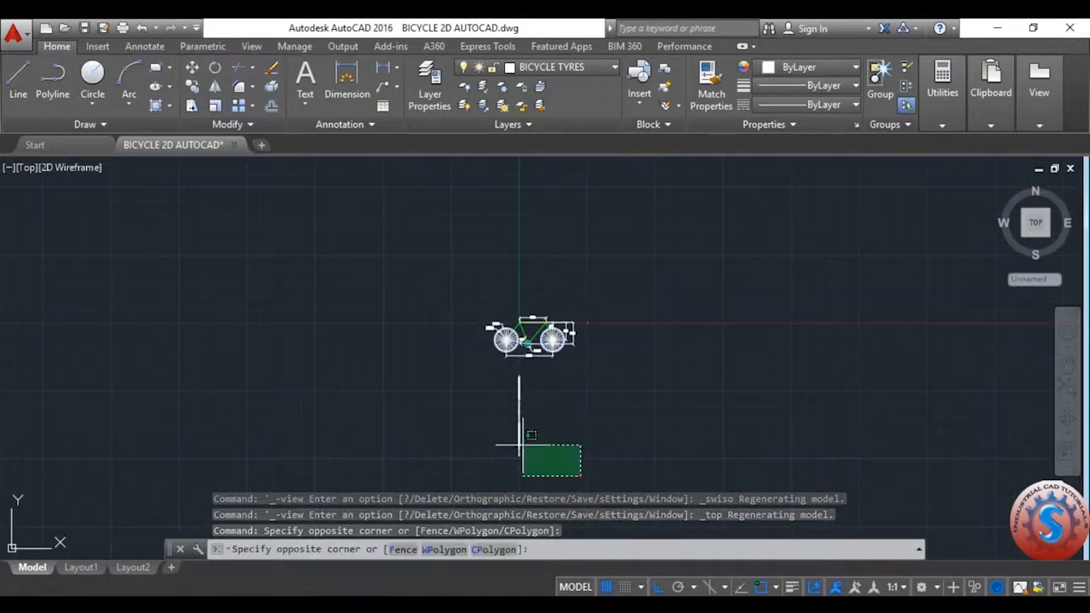
{"action": "left_click", "coordinate": [445, 368]}
{"action": "key", "text": "Delete"}
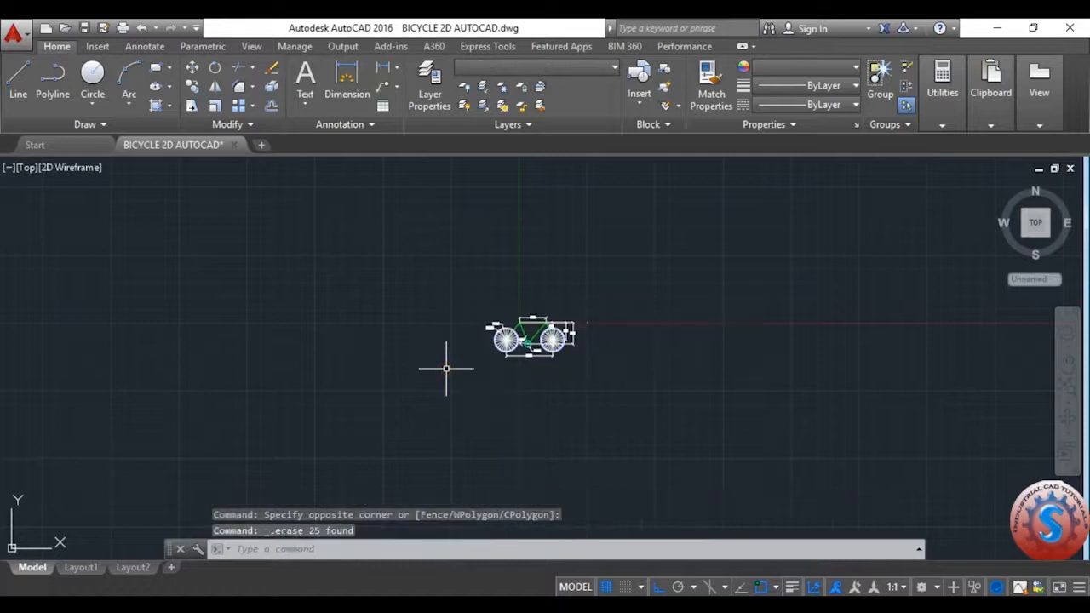
- Change to the NW Isometric view and inspect the flat bicycle
{"action": "scroll", "coordinate": [293, 163], "scroll_direction": "up", "scroll_amount": 3}
{"action": "left_click", "coordinate": [30, 169]}
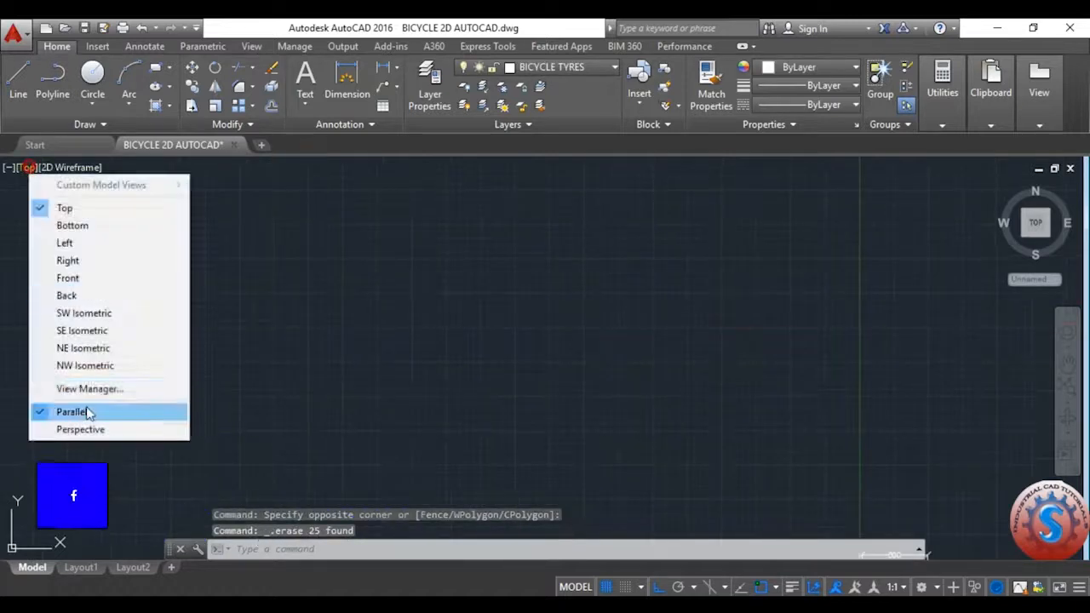
{"action": "left_click", "coordinate": [99, 365]}
{"action": "scroll", "coordinate": [502, 301], "scroll_direction": "down", "scroll_amount": 7}
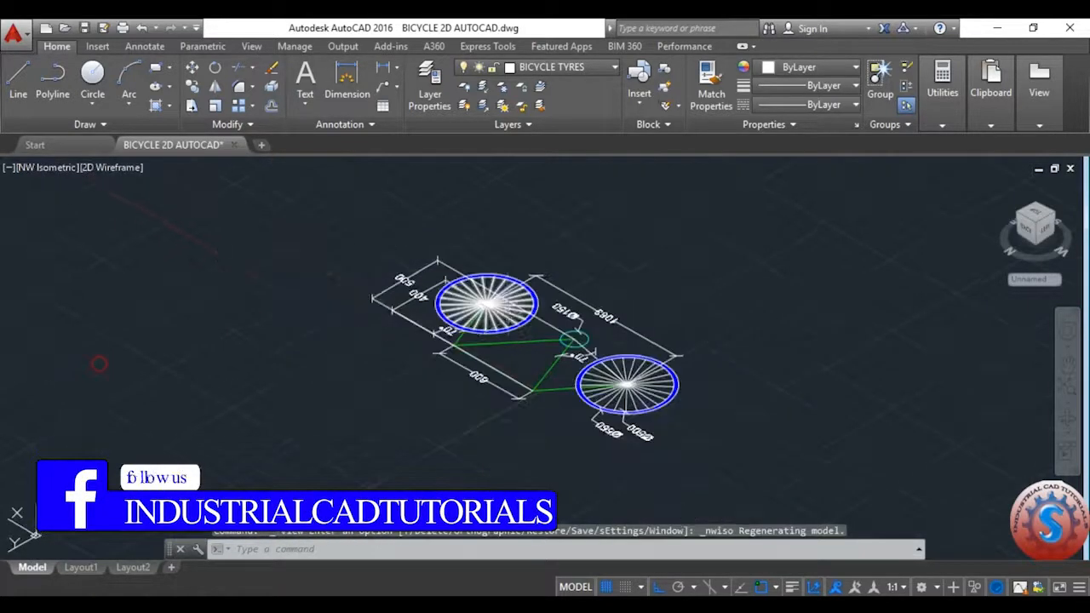
{"action": "scroll", "coordinate": [512, 332], "scroll_direction": "up", "scroll_amount": 10}
{"action": "scroll", "coordinate": [539, 327], "scroll_direction": "down", "scroll_amount": 3}
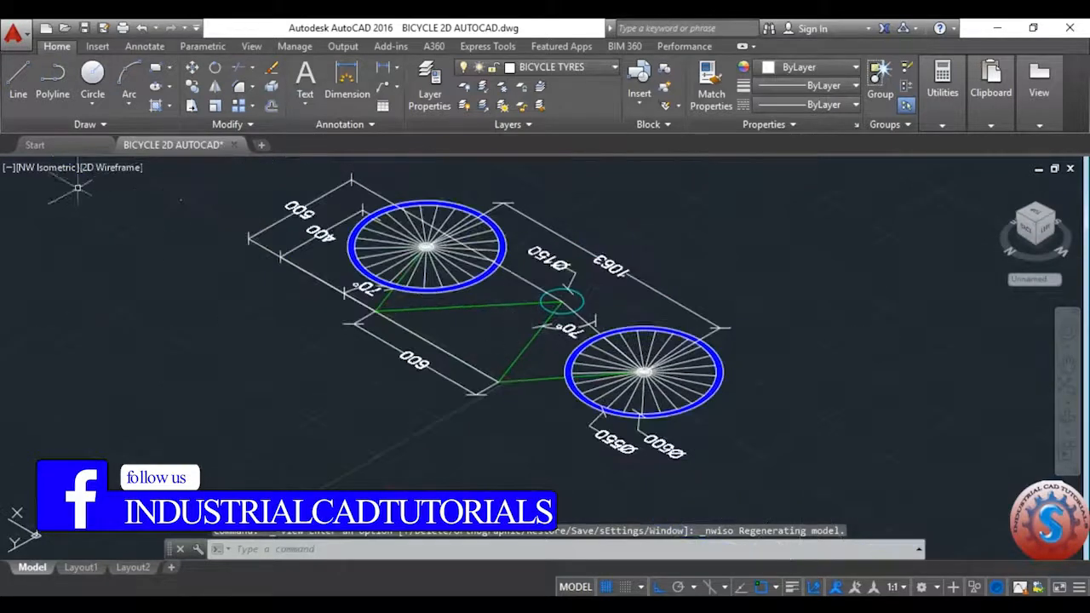
- Undo the view change and the deletion of the upright bicycle copy
{"action": "key", "text": "ctrl+z"}
{"action": "key", "text": "ctrl+z"}
{"action": "key", "text": "ctrl+z"}
{"action": "key", "text": "ctrl+z"}
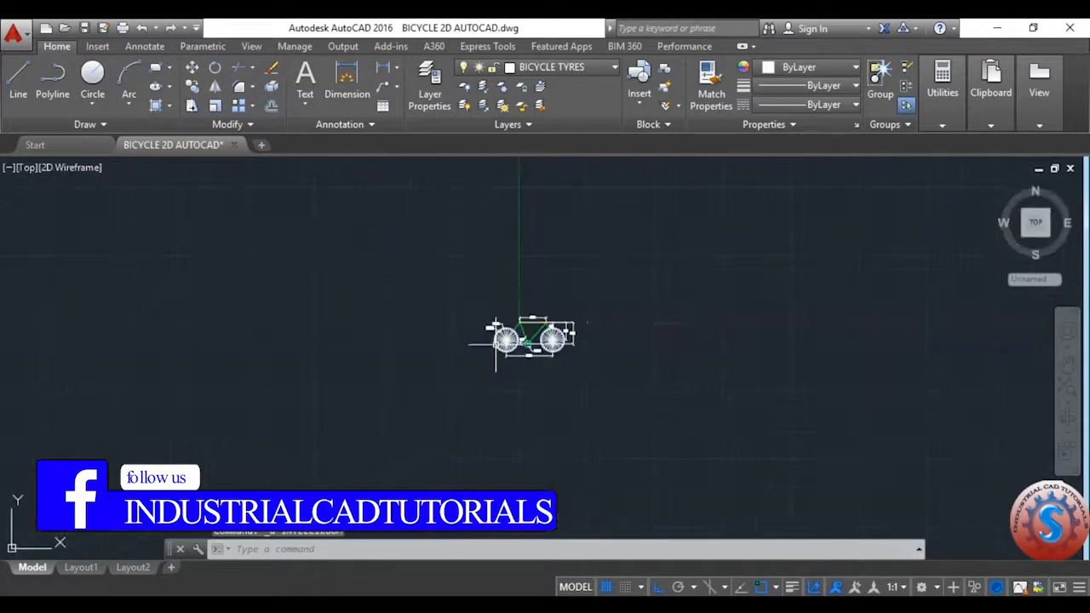
{"action": "key", "text": "ctrl+z"}
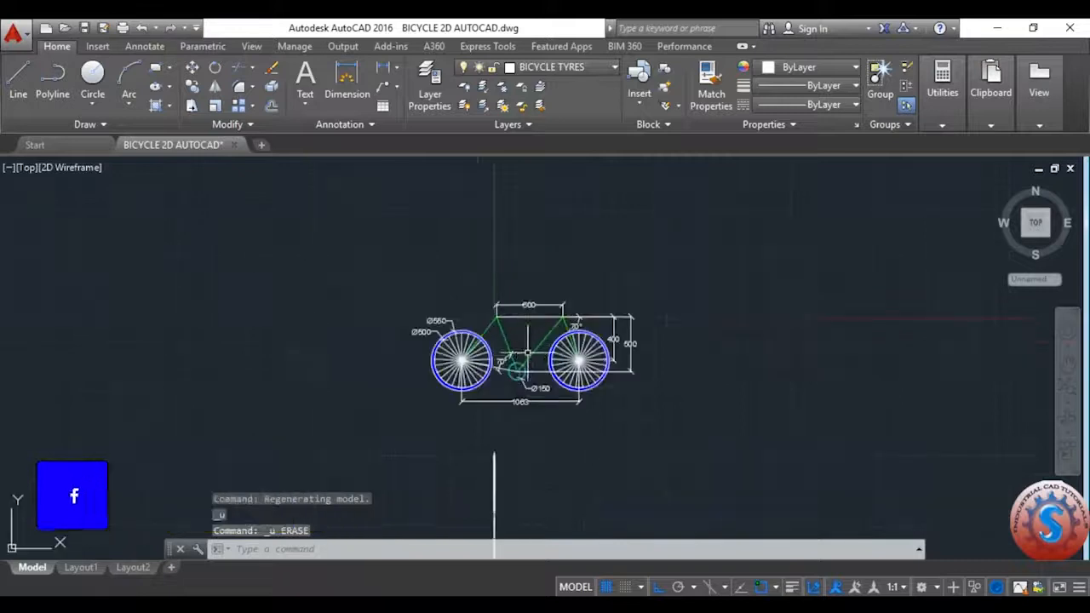
- Change to the NW Isometric view and delete the flat original bicycle with all its remaining parts
{"action": "left_click", "coordinate": [25, 168]}
{"action": "left_click", "coordinate": [98, 367]}
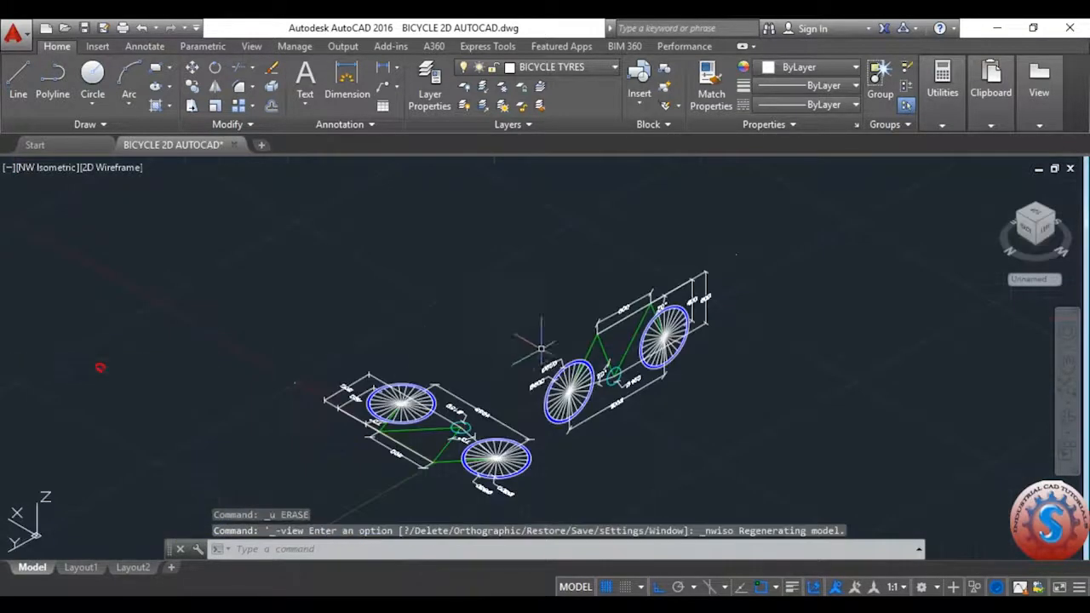
{"action": "left_click", "coordinate": [519, 479]}
{"action": "left_click", "coordinate": [353, 369]}
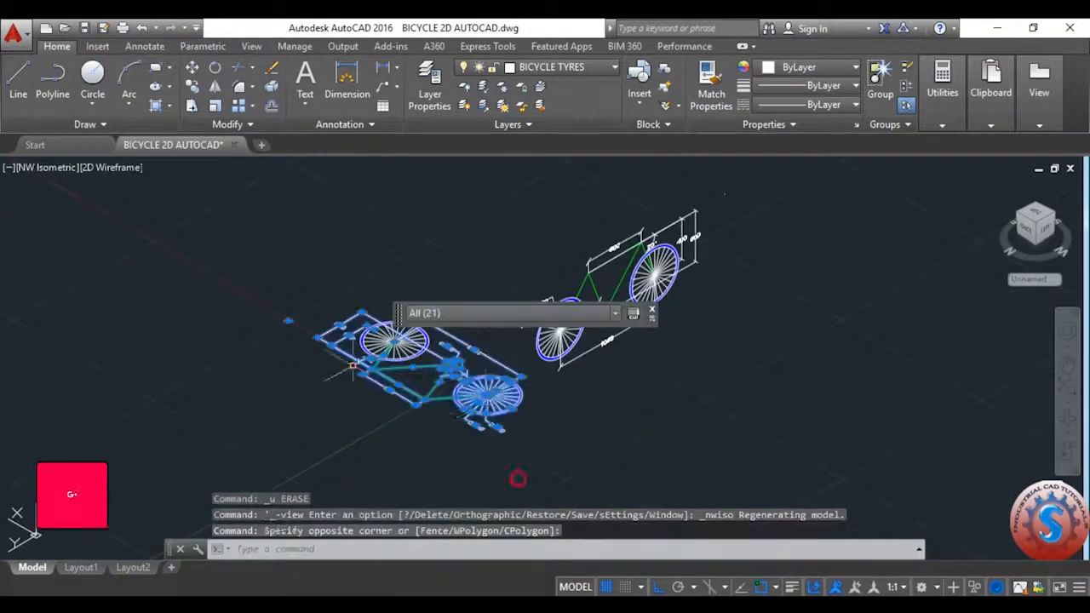
{"action": "key", "text": "Delete"}
{"action": "left_click", "coordinate": [470, 454]}
{"action": "left_click", "coordinate": [338, 264]}
{"action": "key", "text": "Delete"}
- Save the drawing and examine the upright bicycle's frame, wheels and dimensions
{"action": "scroll", "coordinate": [581, 286], "scroll_direction": "up", "scroll_amount": 6}
{"action": "scroll", "coordinate": [552, 323], "scroll_direction": "down", "scroll_amount": 6}
{"action": "scroll", "coordinate": [649, 271], "scroll_direction": "up", "scroll_amount": 4}
{"action": "scroll", "coordinate": [635, 255], "scroll_direction": "down", "scroll_amount": 4}
{"action": "scroll", "coordinate": [628, 278], "scroll_direction": "up", "scroll_amount": 4}
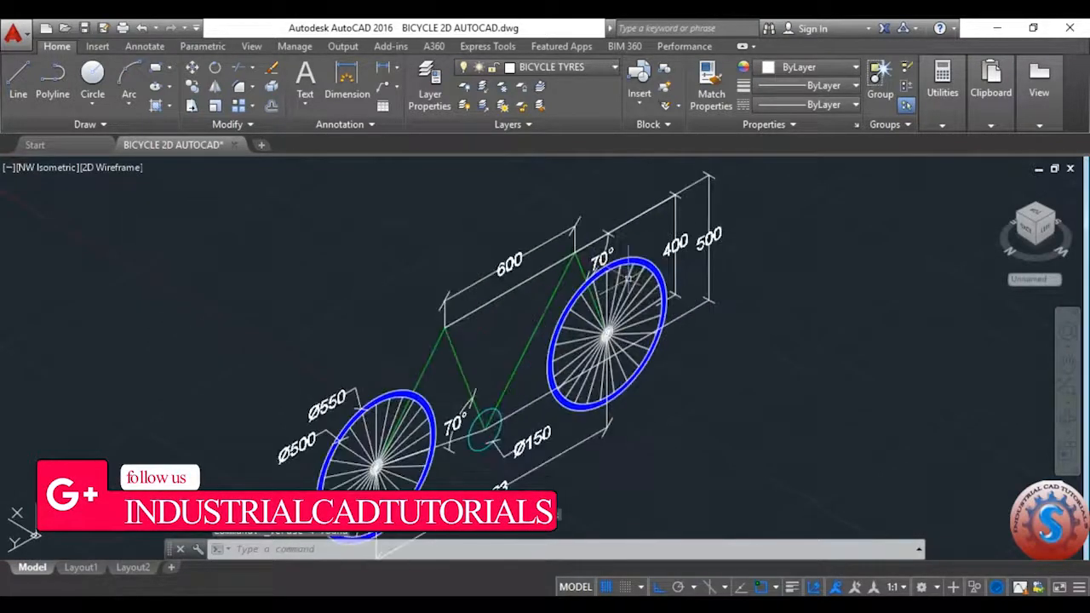
{"action": "scroll", "coordinate": [584, 276], "scroll_direction": "down", "scroll_amount": 4}
{"action": "scroll", "coordinate": [647, 251], "scroll_direction": "up", "scroll_amount": 4}
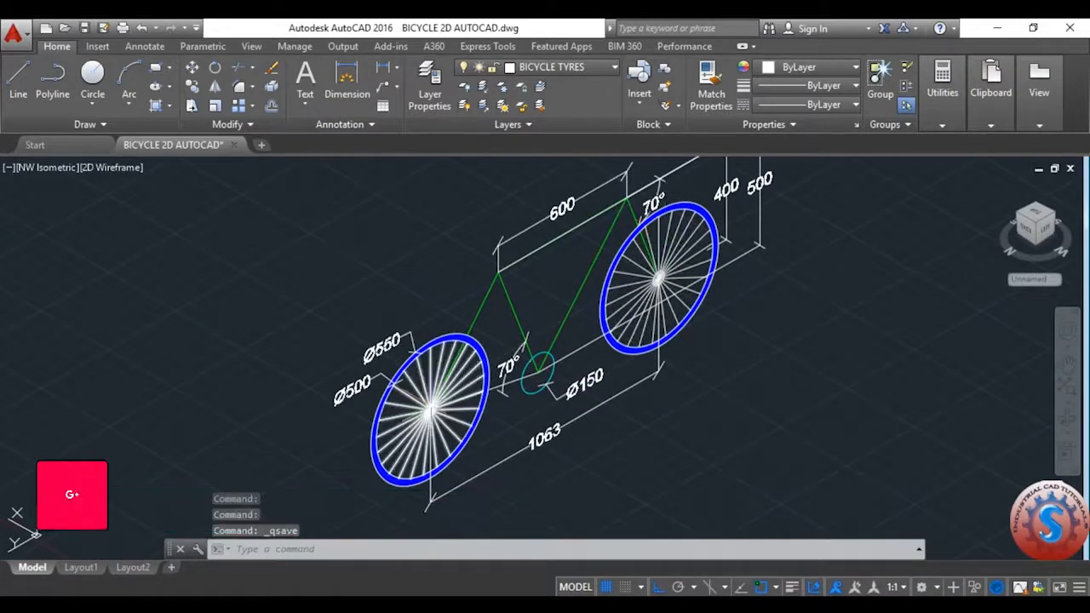
{"action": "scroll", "coordinate": [635, 323], "scroll_direction": "down", "scroll_amount": 4}
{"action": "scroll", "coordinate": [630, 332], "scroll_direction": "up", "scroll_amount": 8}
{"action": "scroll", "coordinate": [631, 332], "scroll_direction": "down", "scroll_amount": 5}
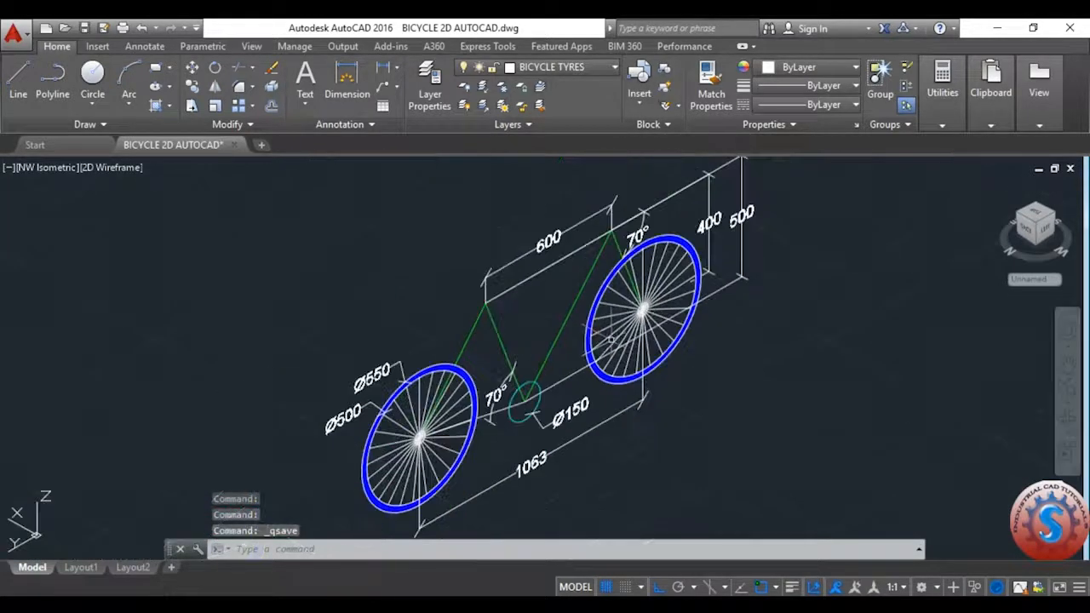
{"action": "scroll", "coordinate": [613, 334], "scroll_direction": "up", "scroll_amount": 1}
{"action": "scroll", "coordinate": [716, 216], "scroll_direction": "up", "scroll_amount": 2}
{"action": "scroll", "coordinate": [724, 234], "scroll_direction": "down", "scroll_amount": 2}
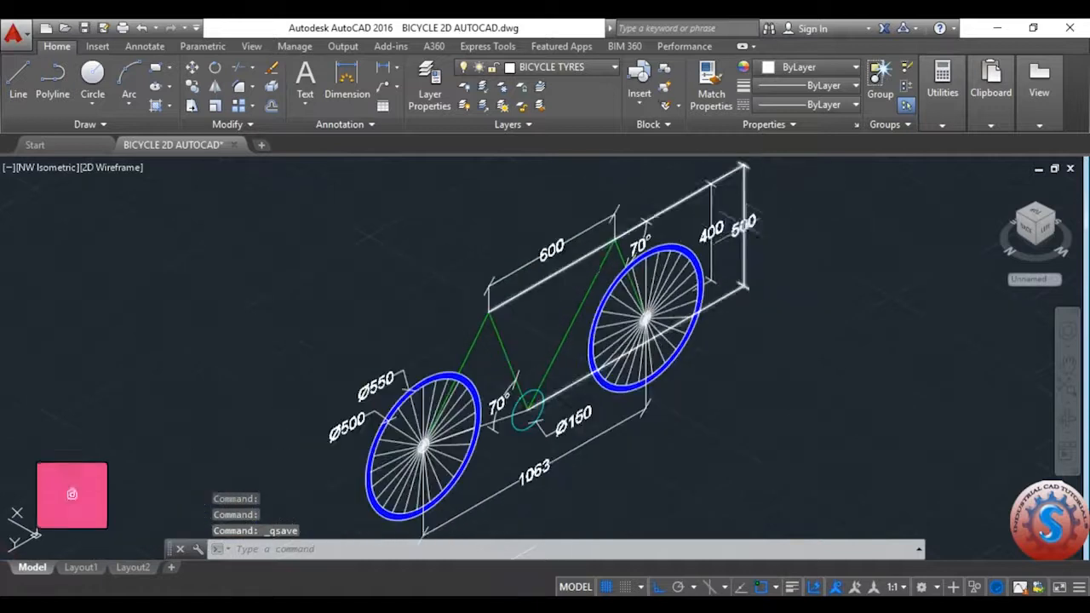
- Delete the 500, 400 and 600 dimensions and the 70° angle dimension at the upper frame corner
{"action": "left_click", "coordinate": [780, 222]}
{"action": "left_click", "coordinate": [685, 172]}
{"action": "key", "text": "Delete"}
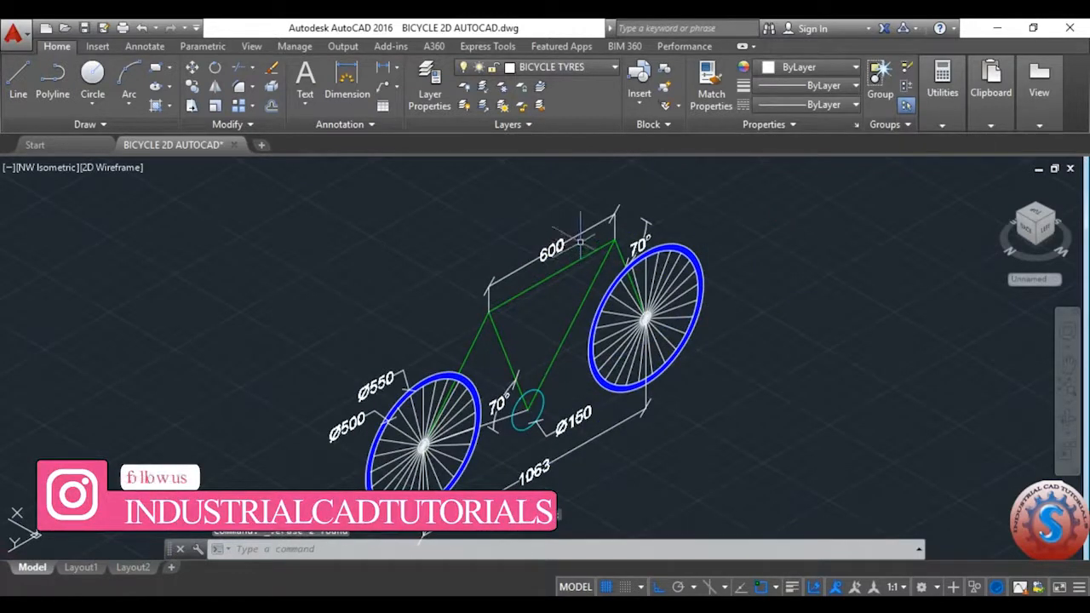
{"action": "left_click", "coordinate": [581, 244]}
{"action": "left_click", "coordinate": [520, 209]}
{"action": "key", "text": "Delete"}
{"action": "left_click", "coordinate": [694, 217]}
{"action": "left_click", "coordinate": [628, 191]}
{"action": "key", "text": "Delete"}
- Delete the Ø550 and Ø500 wheel dimensions and the crank circle's Ø150 dimension
{"action": "left_click", "coordinate": [429, 373]}
{"action": "left_click", "coordinate": [347, 343]}
{"action": "key", "text": "Delete"}
{"action": "scroll", "coordinate": [575, 413], "scroll_direction": "up", "scroll_amount": 4}
{"action": "left_click", "coordinate": [509, 363]}
{"action": "key", "text": "Delete"}
{"action": "scroll", "coordinate": [548, 336], "scroll_direction": "down", "scroll_amount": 4}
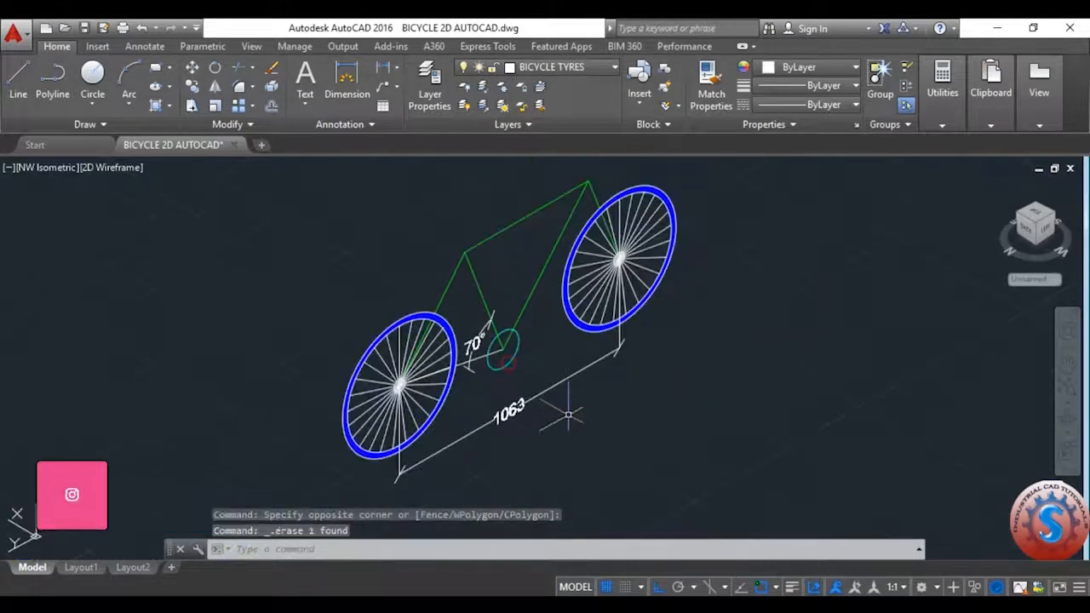
- Delete the 1063 wheelbase dimension and the remaining 70° angle dimension beside the crank circle
{"action": "left_click", "coordinate": [569, 417]}
{"action": "left_click", "coordinate": [516, 381]}
{"action": "key", "text": "Delete"}
{"action": "scroll", "coordinate": [496, 365], "scroll_direction": "up", "scroll_amount": 8}
{"action": "left_click", "coordinate": [401, 233]}
{"action": "left_click", "coordinate": [340, 195]}
{"action": "key", "text": "Delete"}
{"action": "scroll", "coordinate": [460, 298], "scroll_direction": "down", "scroll_amount": 7}
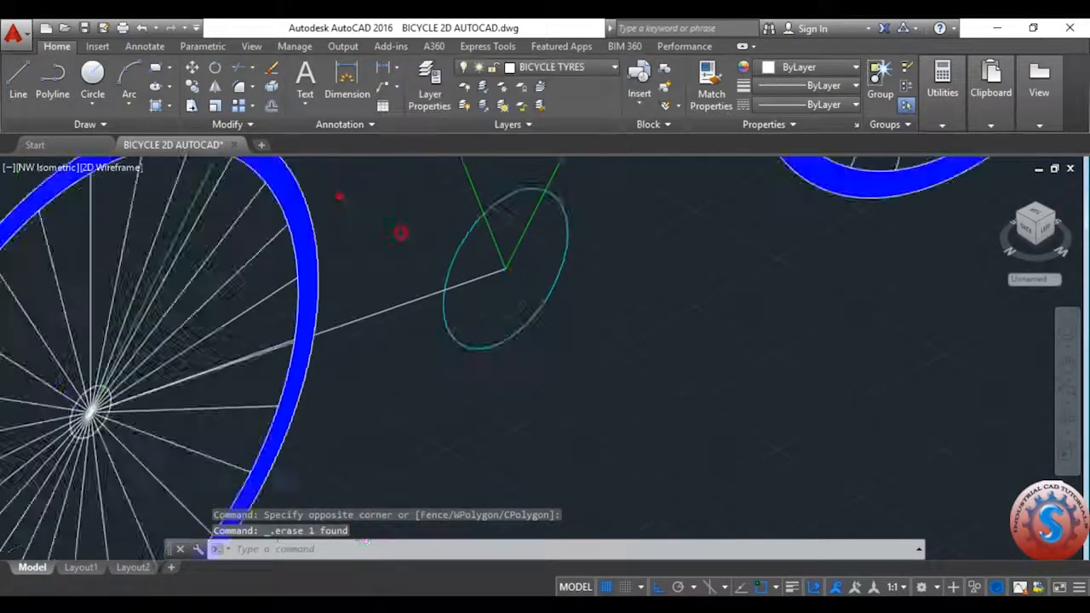
- Match the properties of a green frame line onto the white line joining the wheel hub to the crank circle's center
{"action": "type", "text": "ma"}
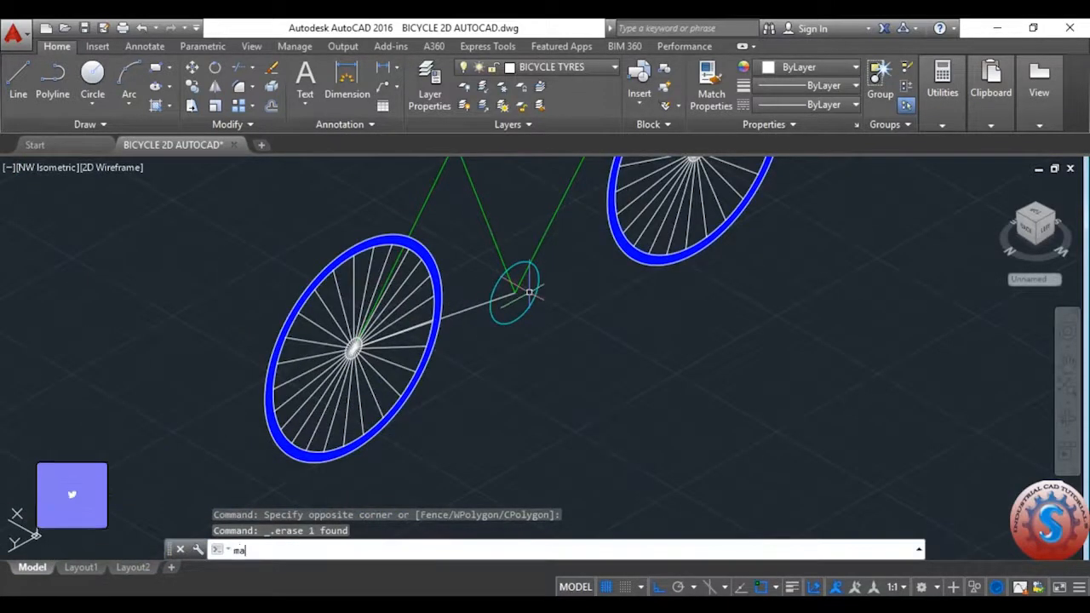
{"action": "key", "text": "Return"}
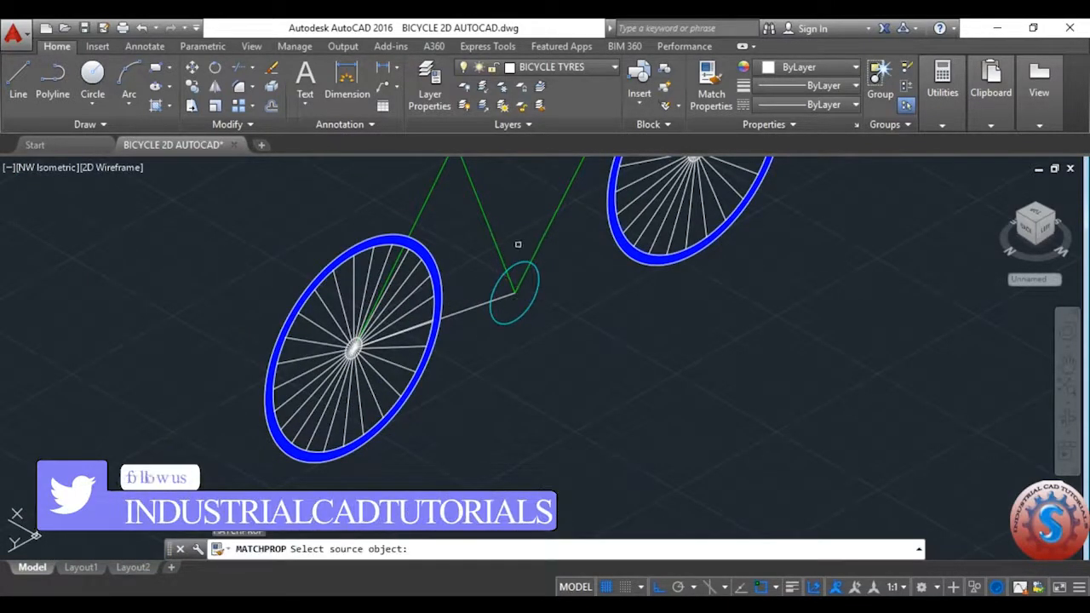
{"action": "left_click", "coordinate": [504, 254]}
{"action": "scroll", "coordinate": [486, 298], "scroll_direction": "up", "scroll_amount": 5}
{"action": "left_click", "coordinate": [473, 358]}
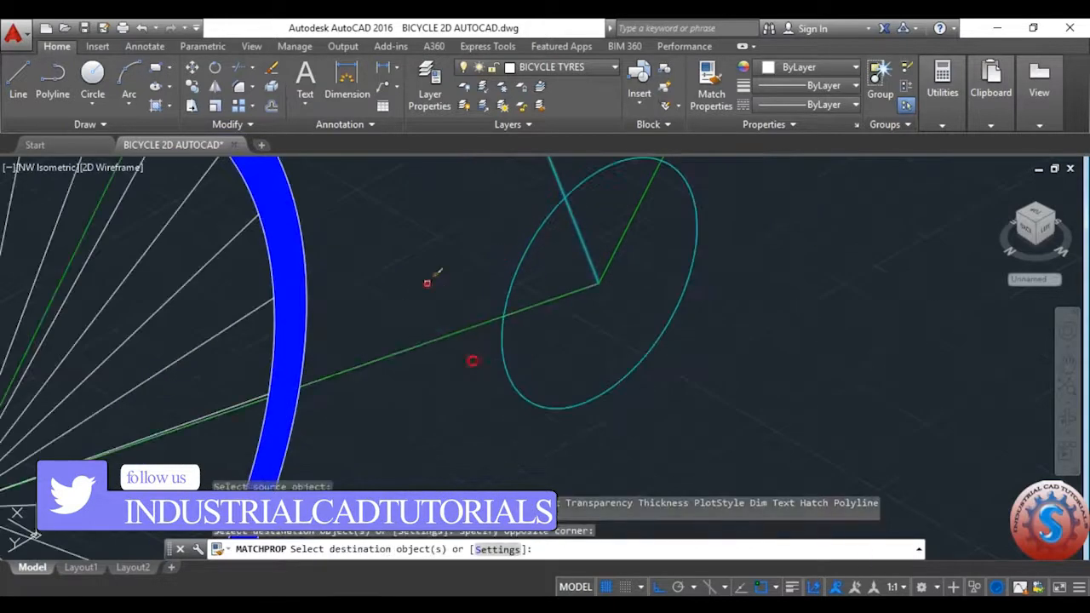
{"action": "left_click", "coordinate": [427, 283]}
{"action": "scroll", "coordinate": [466, 276], "scroll_direction": "down", "scroll_amount": 8}
{"action": "scroll", "coordinate": [503, 277], "scroll_direction": "up", "scroll_amount": 4}
{"action": "scroll", "coordinate": [515, 272], "scroll_direction": "down", "scroll_amount": 5}
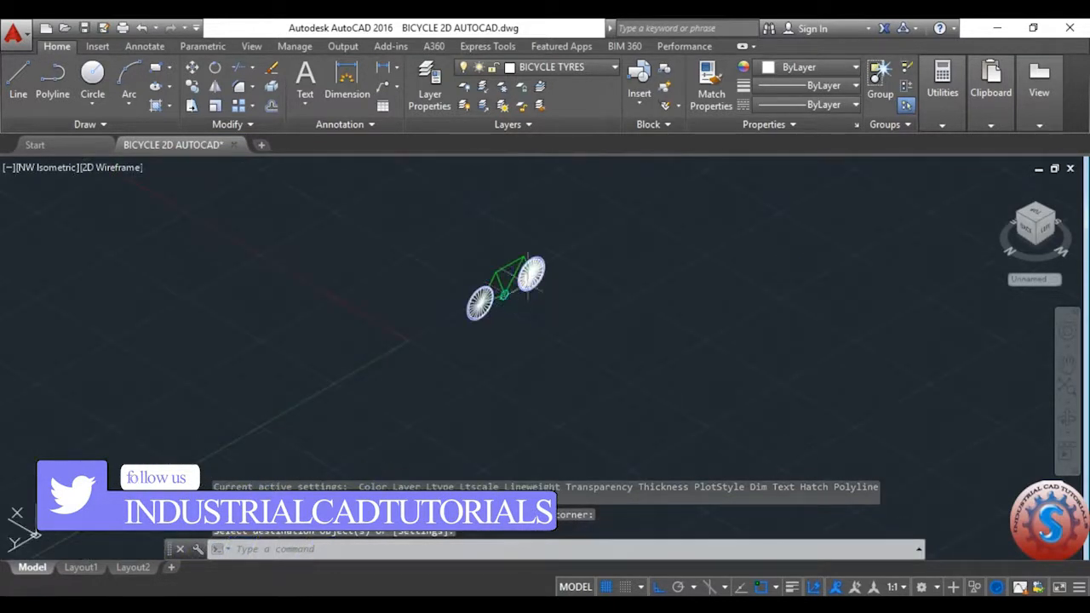
- Finish the property matching on the frame line and save the drawing
{"action": "scroll", "coordinate": [526, 267], "scroll_direction": "up", "scroll_amount": 5}
{"action": "key", "text": "Escape"}
{"action": "key", "text": "ctrl+s"}
{"action": "scroll", "coordinate": [567, 382], "scroll_direction": "down", "scroll_amount": 5}
{"action": "scroll", "coordinate": [574, 385], "scroll_direction": "up", "scroll_amount": 3}
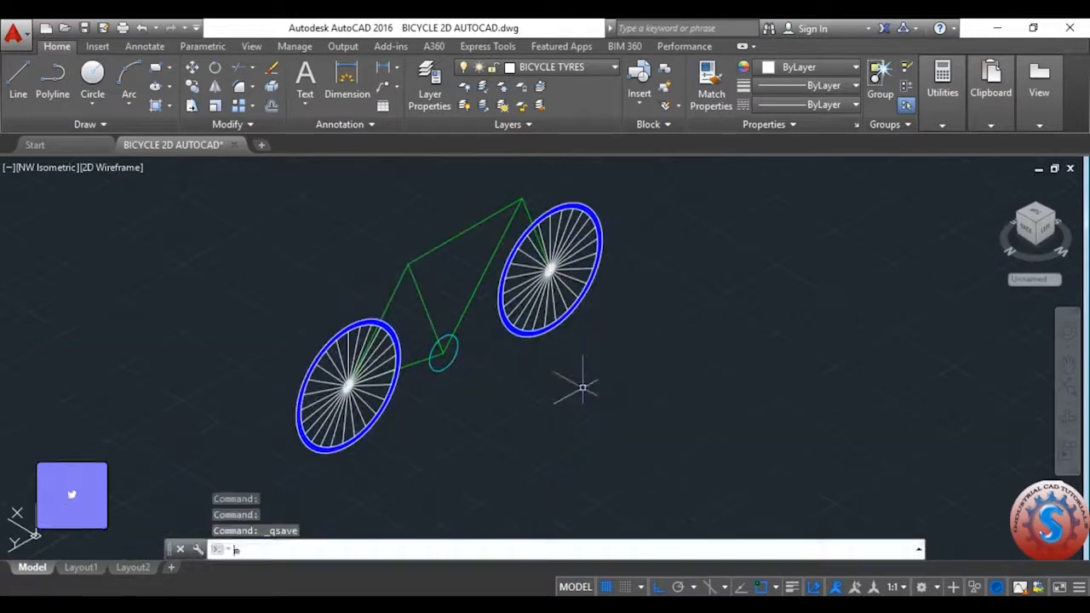
- Move both wheels with their spokes clear of the frame, using a wheel hub as the base point, and save the drawing
{"action": "type", "text": "m"}
{"action": "key", "text": "Return"}
{"action": "left_click", "coordinate": [653, 343]}
{"action": "left_click", "coordinate": [575, 223]}
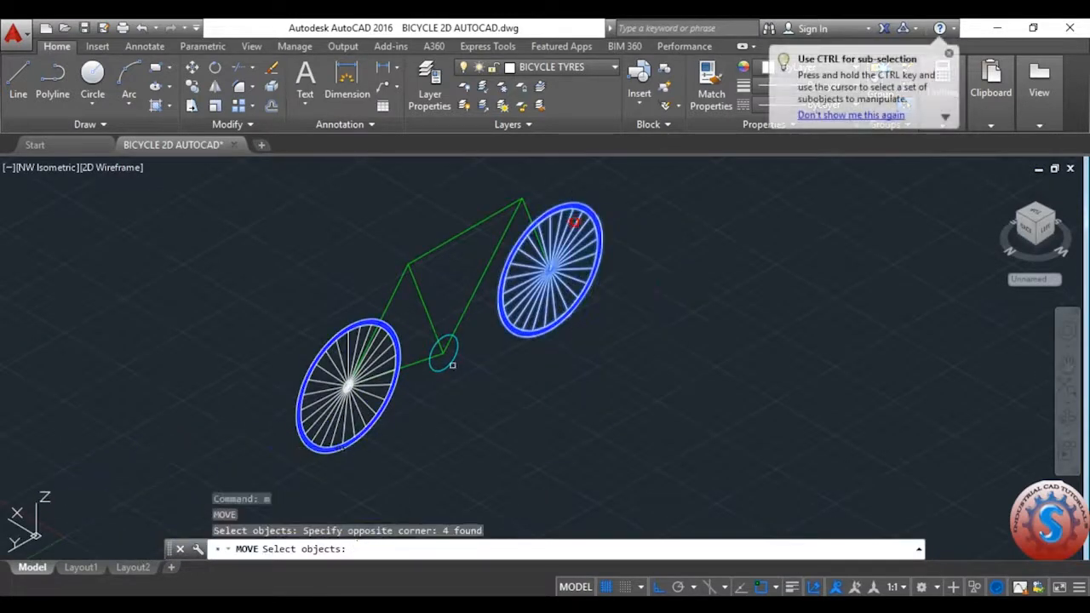
{"action": "left_click", "coordinate": [403, 447]}
{"action": "left_click", "coordinate": [332, 415]}
{"action": "key", "text": "Return"}
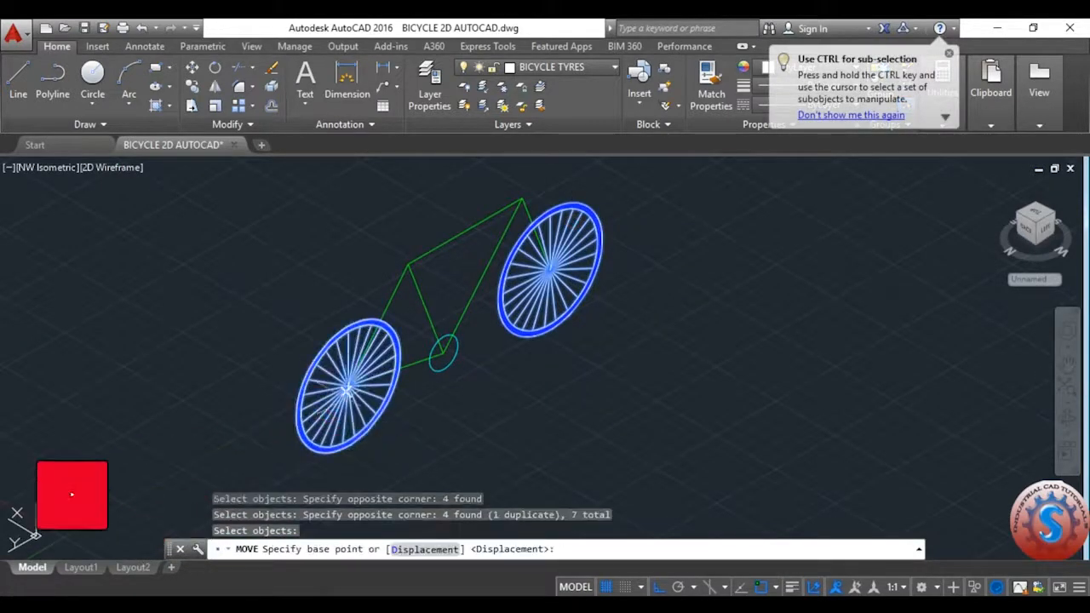
{"action": "scroll", "coordinate": [349, 398], "scroll_direction": "up", "scroll_amount": 4}
{"action": "left_click", "coordinate": [344, 368]}
{"action": "scroll", "coordinate": [351, 366], "scroll_direction": "down", "scroll_amount": 5}
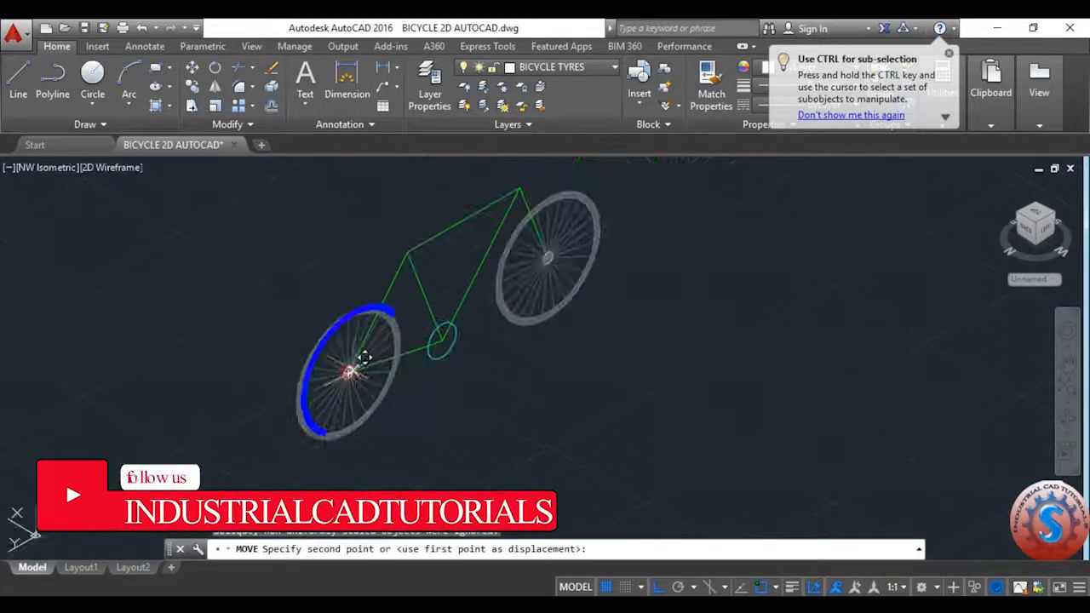
{"action": "scroll", "coordinate": [596, 247], "scroll_direction": "up", "scroll_amount": 2}
{"action": "left_click", "coordinate": [582, 248]}
{"action": "scroll", "coordinate": [409, 379], "scroll_direction": "up", "scroll_amount": 4}
{"action": "scroll", "coordinate": [293, 458], "scroll_direction": "down", "scroll_amount": 4}
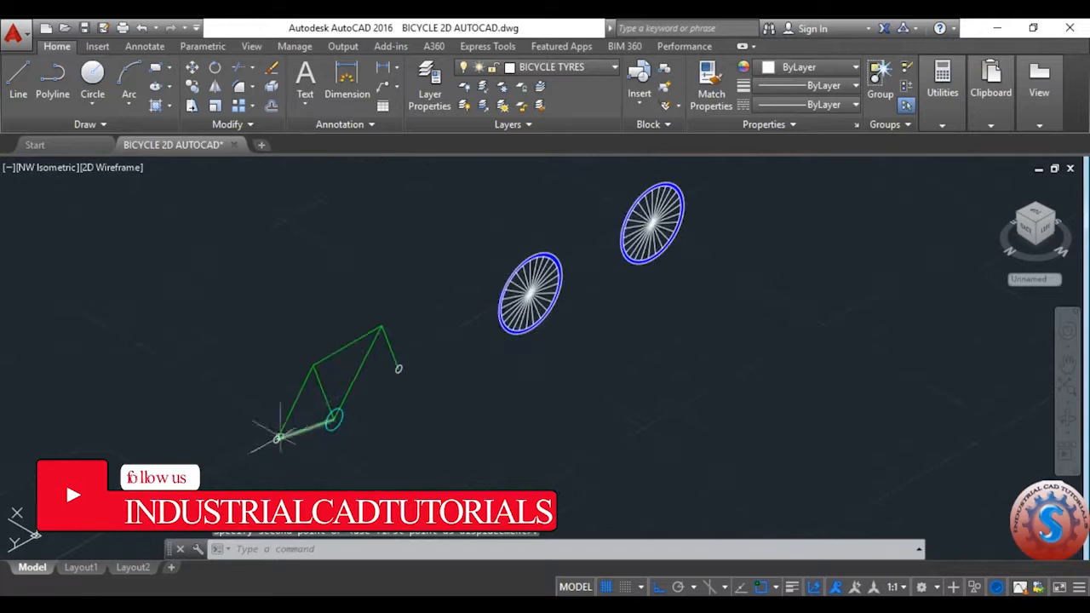
{"action": "scroll", "coordinate": [294, 434], "scroll_direction": "up", "scroll_amount": 3}
{"action": "key", "text": "ctrl+s"}
{"action": "scroll", "coordinate": [371, 415], "scroll_direction": "down", "scroll_amount": 5}
{"action": "scroll", "coordinate": [375, 415], "scroll_direction": "up", "scroll_amount": 3}
{"action": "type", "text": "m"}
{"action": "key", "text": "Return"}
{"action": "scroll", "coordinate": [352, 426], "scroll_direction": "up", "scroll_amount": 3}
{"action": "left_click", "coordinate": [271, 467]}
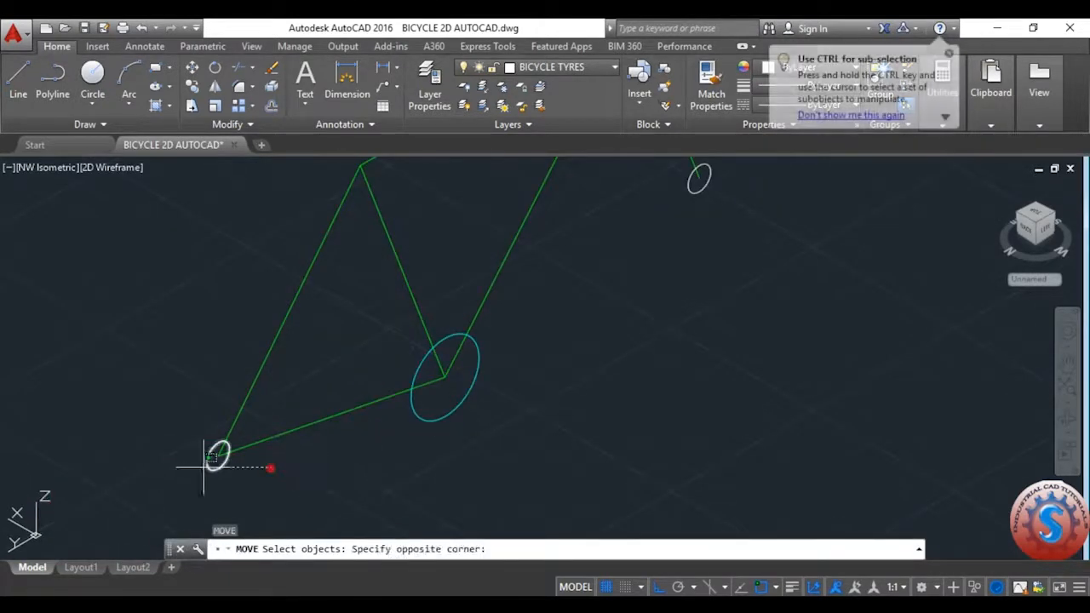
{"action": "left_click", "coordinate": [209, 468]}
{"action": "key", "text": "Return"}
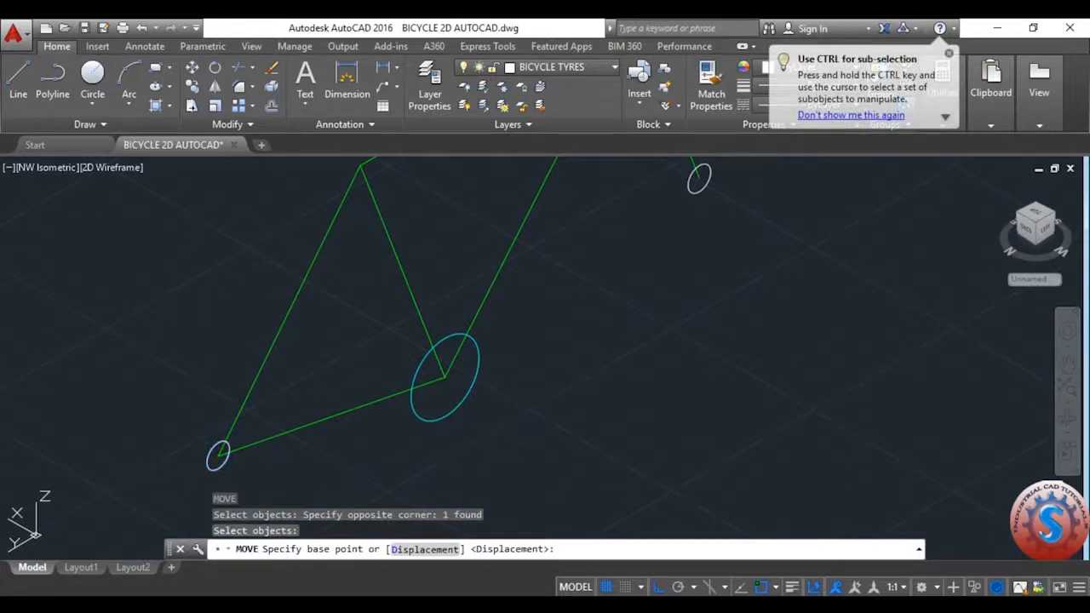
{"action": "key", "text": "Escape"}
- Delete the cyan crank circle and the small white hub circles at both ends of the frame, and save the drawing
{"action": "key", "text": "ctrl+s"}
{"action": "left_click", "coordinate": [503, 384]}
{"action": "left_click", "coordinate": [473, 388]}
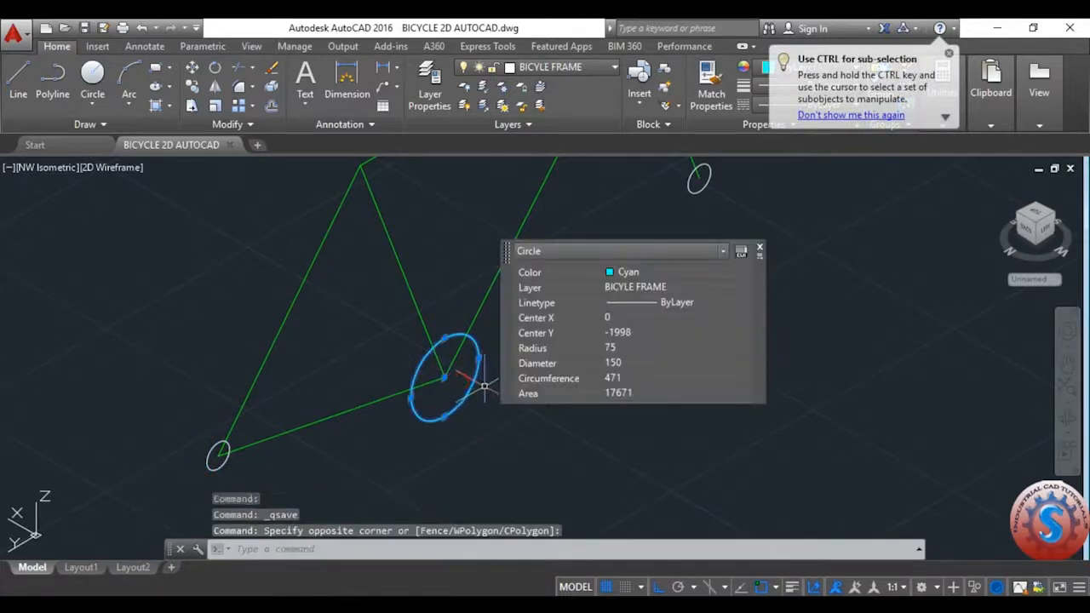
{"action": "key", "text": "Delete"}
{"action": "left_click", "coordinate": [251, 479]}
{"action": "left_click", "coordinate": [200, 469]}
{"action": "key", "text": "Delete"}
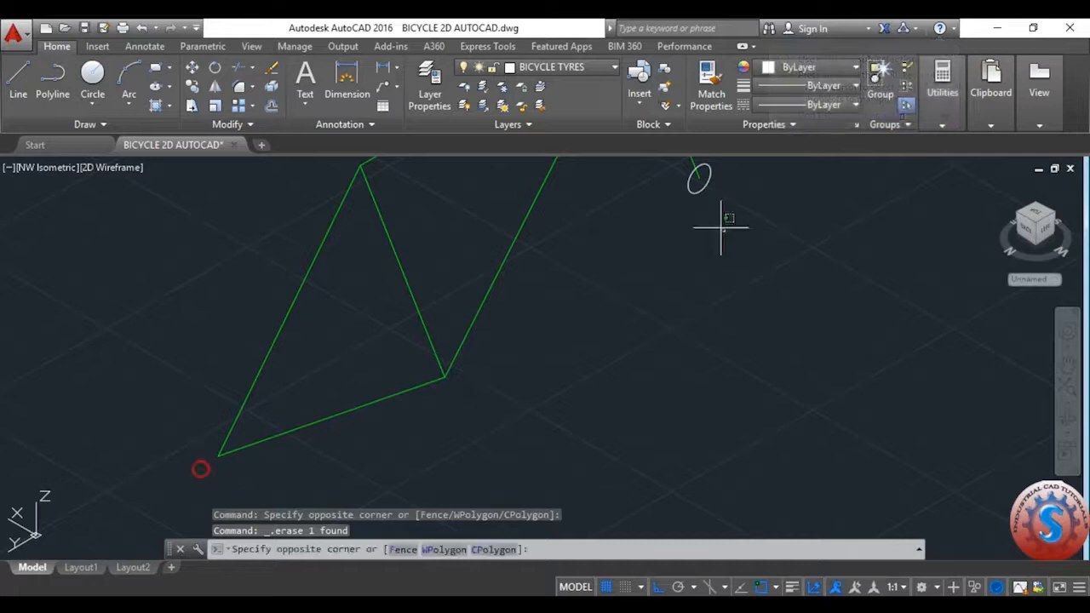
{"action": "scroll", "coordinate": [635, 298], "scroll_direction": "down", "scroll_amount": 5}
{"action": "scroll", "coordinate": [644, 308], "scroll_direction": "up", "scroll_amount": 3}
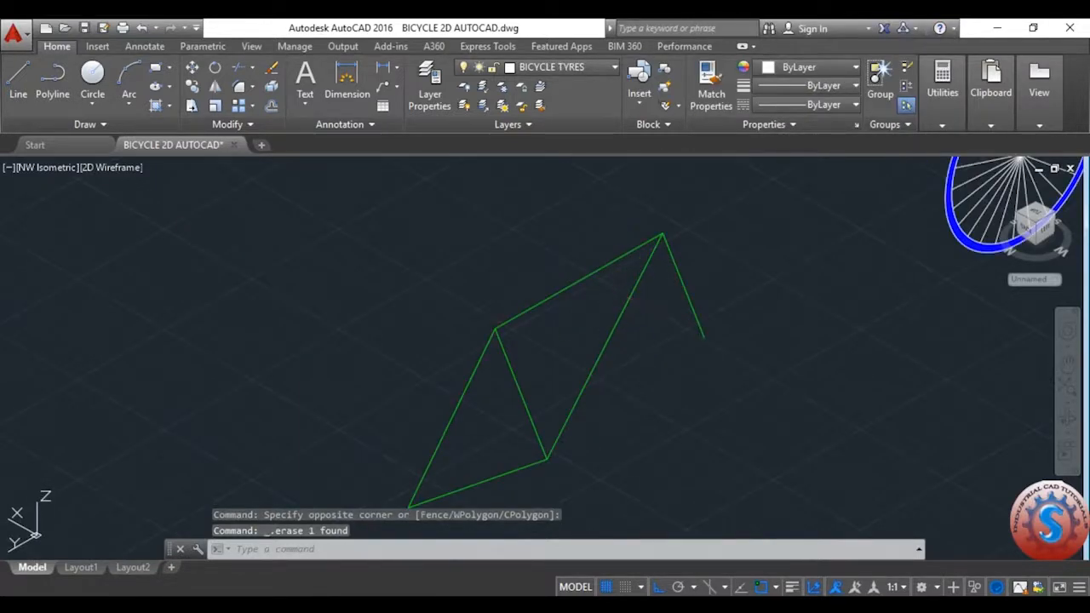
{"action": "key", "text": "ctrl+s"}
- Stretch the end of the upper frame line a short distance past the joint with the seat tube, and save the drawing
{"action": "scroll", "coordinate": [631, 311], "scroll_direction": "up", "scroll_amount": 1}
{"action": "scroll", "coordinate": [589, 356], "scroll_direction": "down", "scroll_amount": 3}
{"action": "scroll", "coordinate": [588, 356], "scroll_direction": "up", "scroll_amount": 4}
{"action": "scroll", "coordinate": [589, 279], "scroll_direction": "up", "scroll_amount": 2}
{"action": "left_click", "coordinate": [587, 278]}
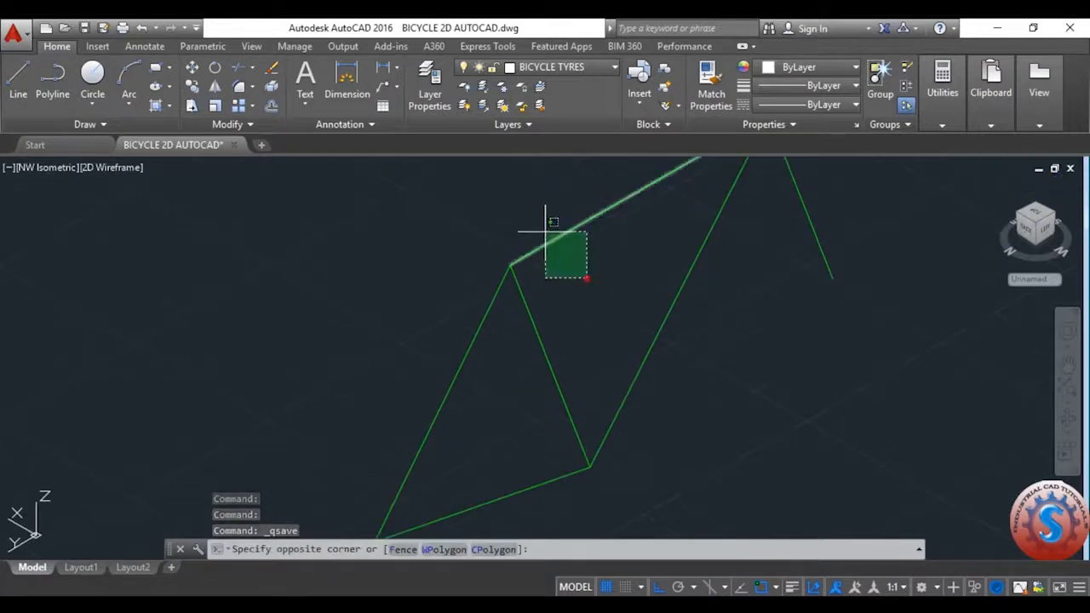
{"action": "left_click", "coordinate": [546, 232]}
{"action": "left_click", "coordinate": [511, 267]}
{"action": "left_click", "coordinate": [481, 282]}
{"action": "scroll", "coordinate": [482, 284], "scroll_direction": "down", "scroll_amount": 5}
{"action": "key", "text": "ctrl+s"}
{"action": "scroll", "coordinate": [558, 279], "scroll_direction": "up", "scroll_amount": 1}
{"action": "scroll", "coordinate": [479, 285], "scroll_direction": "up", "scroll_amount": 4}
{"action": "scroll", "coordinate": [587, 265], "scroll_direction": "up", "scroll_amount": 2}
{"action": "scroll", "coordinate": [637, 236], "scroll_direction": "down", "scroll_amount": 5}
{"action": "scroll", "coordinate": [584, 332], "scroll_direction": "up", "scroll_amount": 2}
{"action": "scroll", "coordinate": [554, 312], "scroll_direction": "down", "scroll_amount": 2}
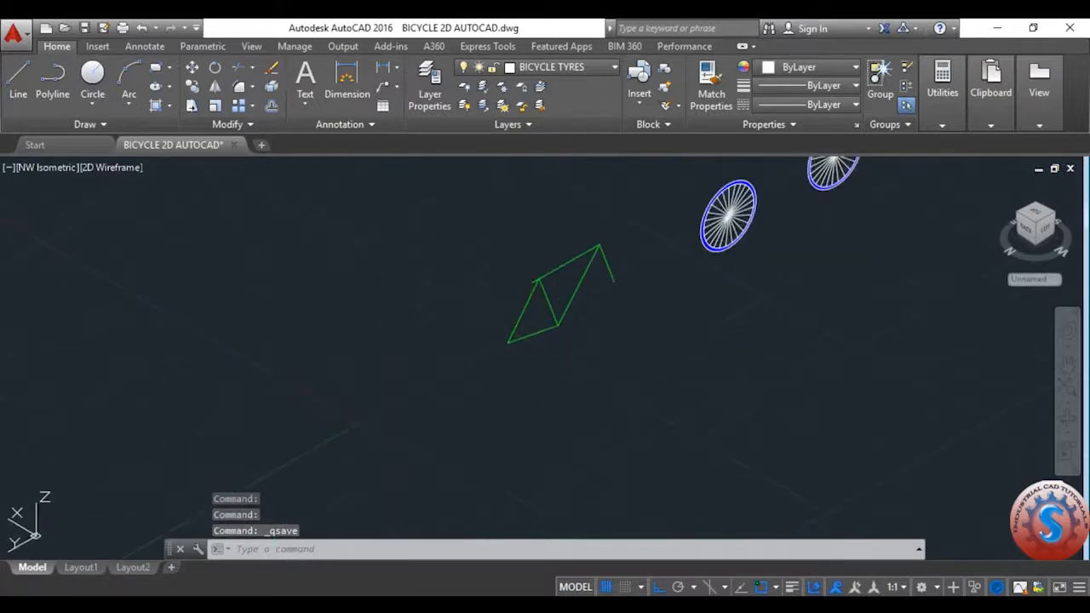
- Draw a circle with a diameter of 40 in the empty area beside the upper frame line
{"action": "scroll", "coordinate": [584, 274], "scroll_direction": "up", "scroll_amount": 2}
{"action": "scroll", "coordinate": [587, 255], "scroll_direction": "down", "scroll_amount": 3}
{"action": "scroll", "coordinate": [545, 264], "scroll_direction": "up", "scroll_amount": 4}
{"action": "key", "text": "Return"}
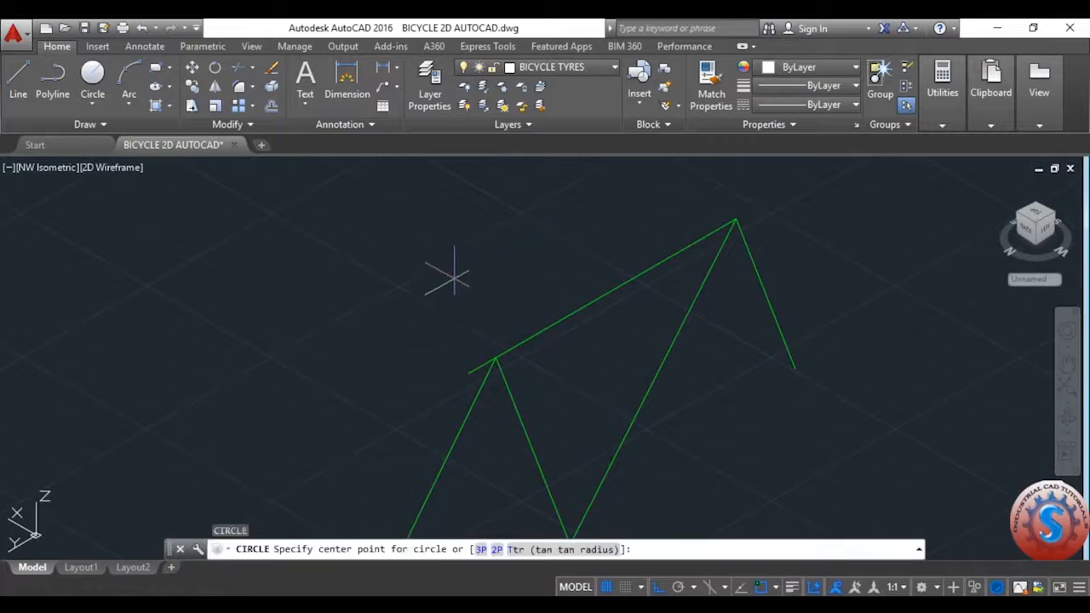
{"action": "left_click", "coordinate": [396, 247]}
{"action": "scroll", "coordinate": [443, 243], "scroll_direction": "up", "scroll_amount": 1}
{"action": "scroll", "coordinate": [466, 269], "scroll_direction": "down", "scroll_amount": 2}
{"action": "scroll", "coordinate": [467, 269], "scroll_direction": "up", "scroll_amount": 2}
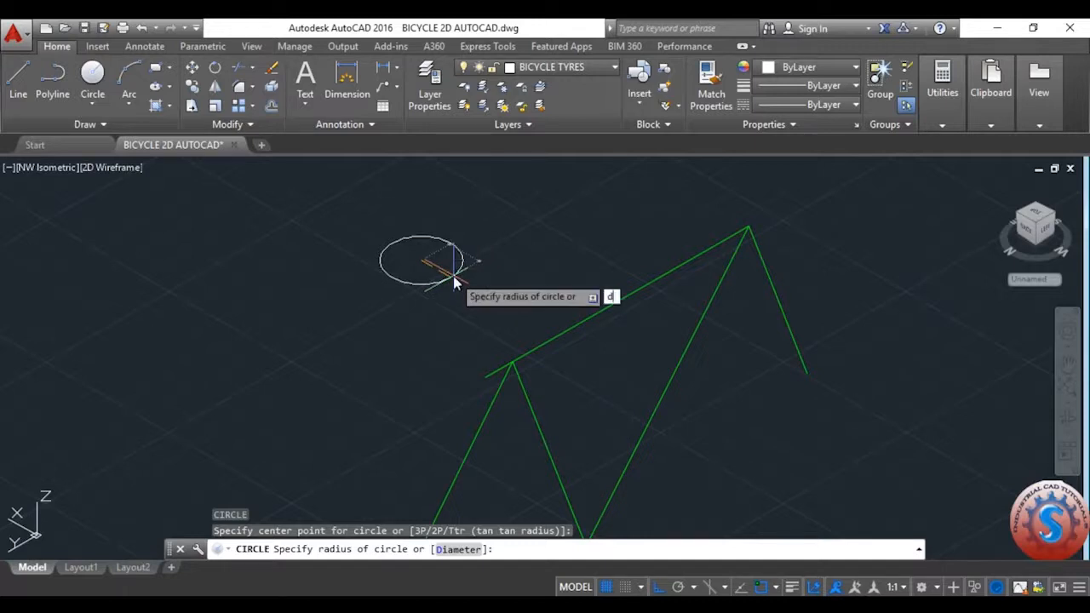
{"action": "key", "text": "Return"}
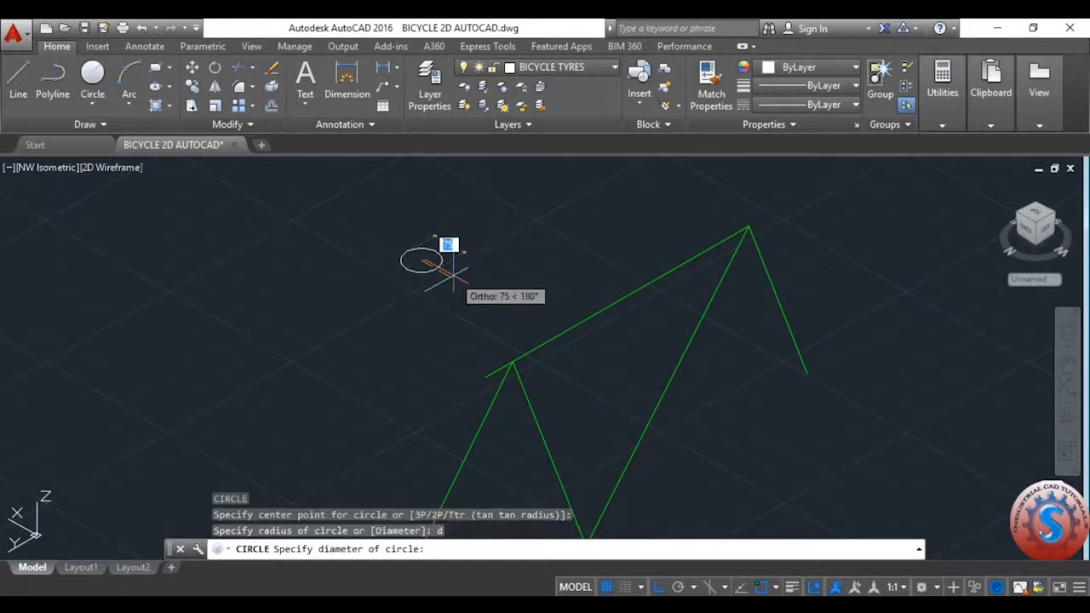
{"action": "key", "text": "Return"}
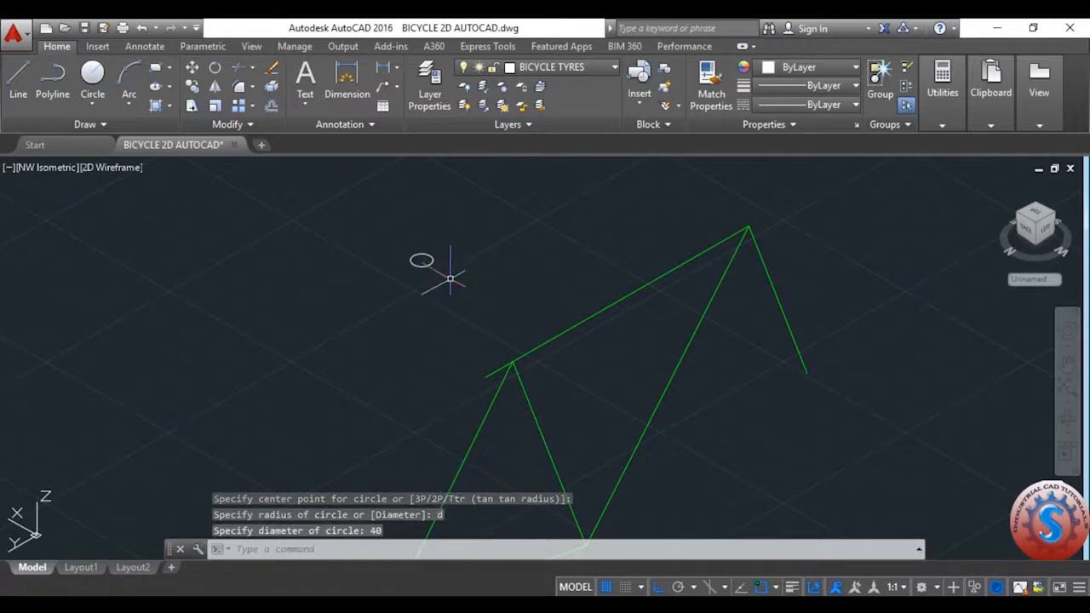
- Draw a second circle with a diameter of 30 next to the 40-diameter circle
{"action": "key", "text": "Return"}
{"action": "left_click", "coordinate": [441, 283]}
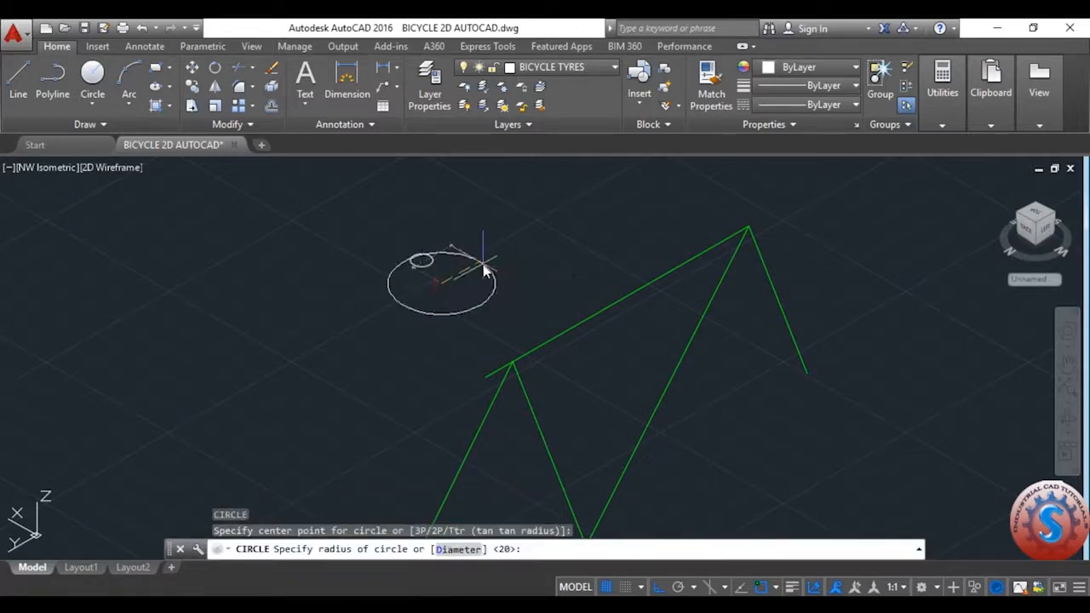
{"action": "type", "text": "d"}
{"action": "key", "text": "Return"}
{"action": "key", "text": "Return"}
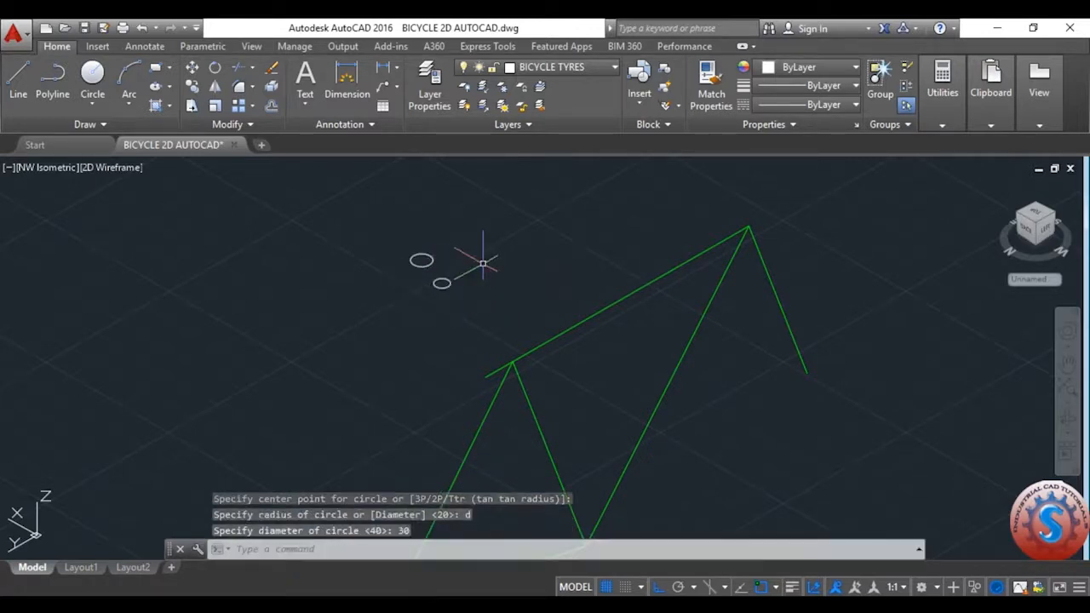
- Draw a third circle with a diameter of 20 in line with the other two circles
{"action": "scroll", "coordinate": [460, 313], "scroll_direction": "up", "scroll_amount": 2}
{"action": "type", "text": "c"}
{"action": "key", "text": "Return"}
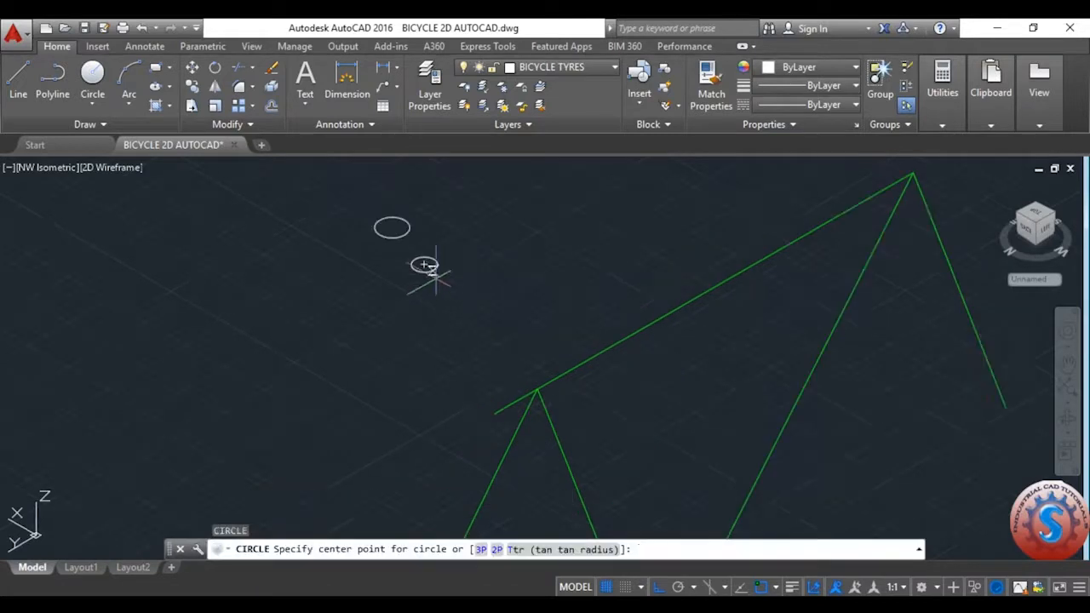
{"action": "left_click", "coordinate": [455, 298]}
{"action": "type", "text": "d"}
{"action": "key", "text": "Return"}
{"action": "type", "text": "20"}
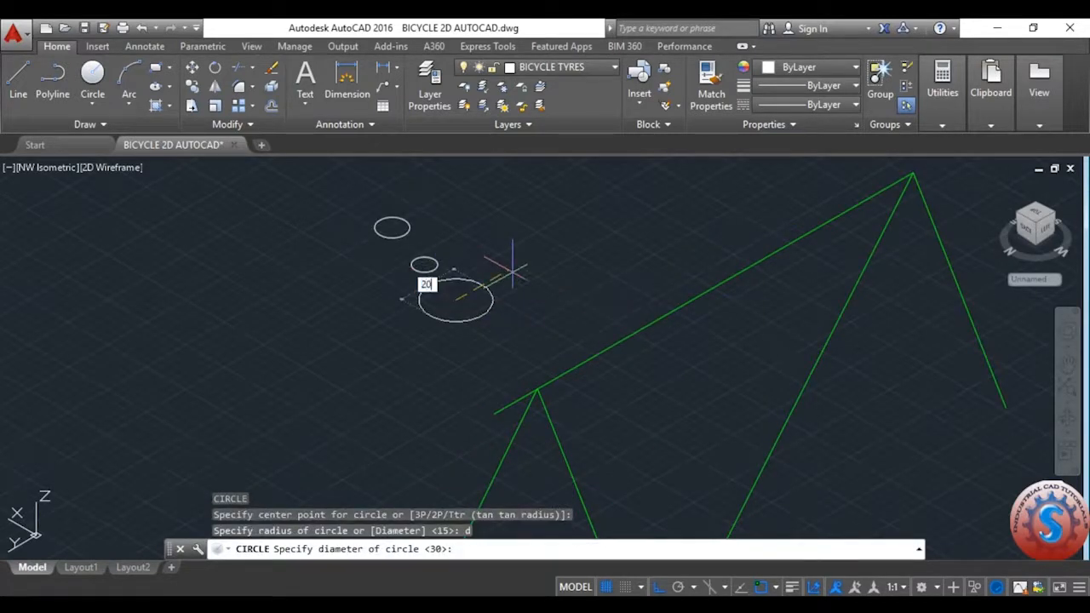
{"action": "key", "text": "Return"}
- Copy the three circles five times in a row parallel to the upper frame line, and save the drawing
{"action": "scroll", "coordinate": [433, 304], "scroll_direction": "down", "scroll_amount": 3}
{"action": "scroll", "coordinate": [440, 315], "scroll_direction": "up", "scroll_amount": 3}
{"action": "type", "text": "c"}
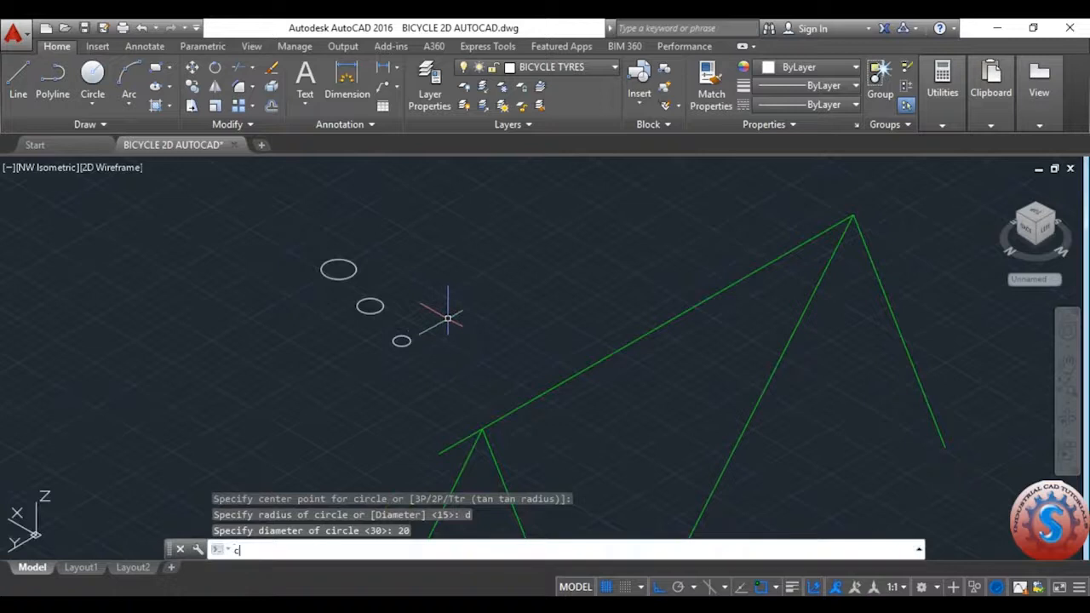
{"action": "type", "text": "o"}
{"action": "key", "text": "Return"}
{"action": "left_click", "coordinate": [449, 366]}
{"action": "left_click", "coordinate": [351, 253]}
{"action": "key", "text": "Return"}
{"action": "left_click", "coordinate": [338, 269]}
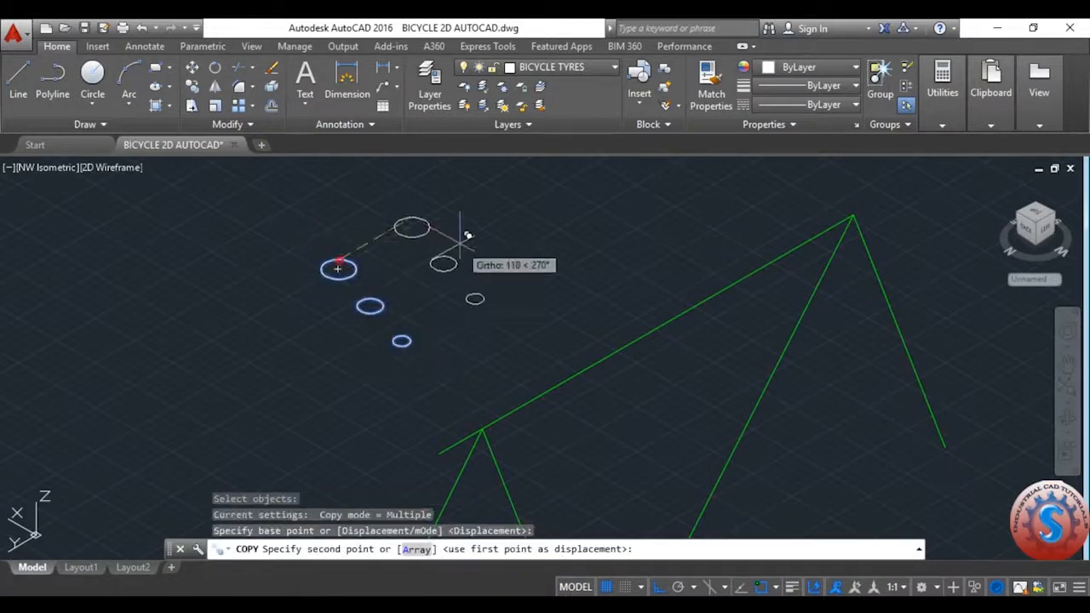
{"action": "left_click", "coordinate": [432, 235]}
{"action": "left_click", "coordinate": [492, 218]}
{"action": "scroll", "coordinate": [563, 252], "scroll_direction": "down", "scroll_amount": 2}
{"action": "scroll", "coordinate": [594, 219], "scroll_direction": "up", "scroll_amount": 2}
{"action": "left_click", "coordinate": [572, 228]}
{"action": "left_click", "coordinate": [633, 207]}
{"action": "scroll", "coordinate": [557, 260], "scroll_direction": "down", "scroll_amount": 3}
{"action": "key", "text": "Escape"}
{"action": "key", "text": "ctrl+s"}
{"action": "scroll", "coordinate": [571, 280], "scroll_direction": "up", "scroll_amount": 3}
{"action": "scroll", "coordinate": [577, 243], "scroll_direction": "down", "scroll_amount": 2}
{"action": "scroll", "coordinate": [566, 255], "scroll_direction": "up", "scroll_amount": 1}
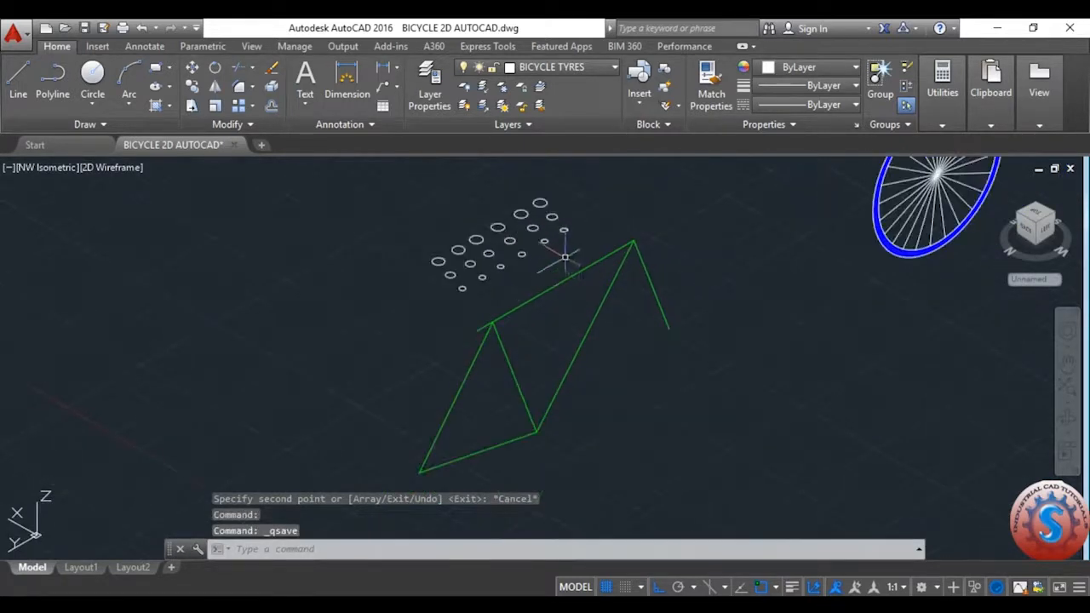
{"action": "scroll", "coordinate": [547, 356], "scroll_direction": "up", "scroll_amount": 2}
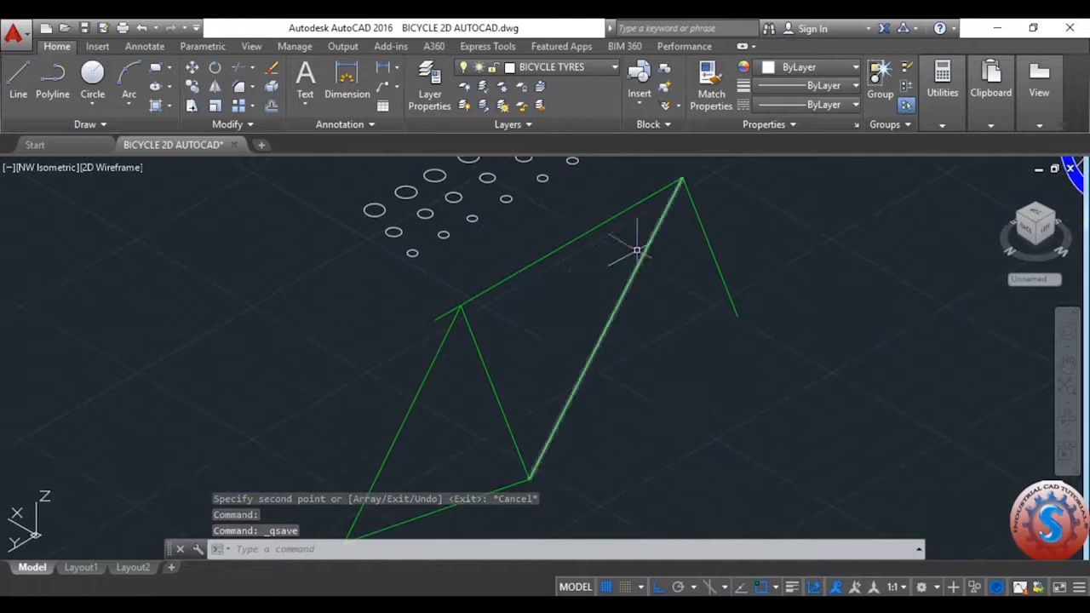
{"action": "scroll", "coordinate": [570, 349], "scroll_direction": "down", "scroll_amount": 2}
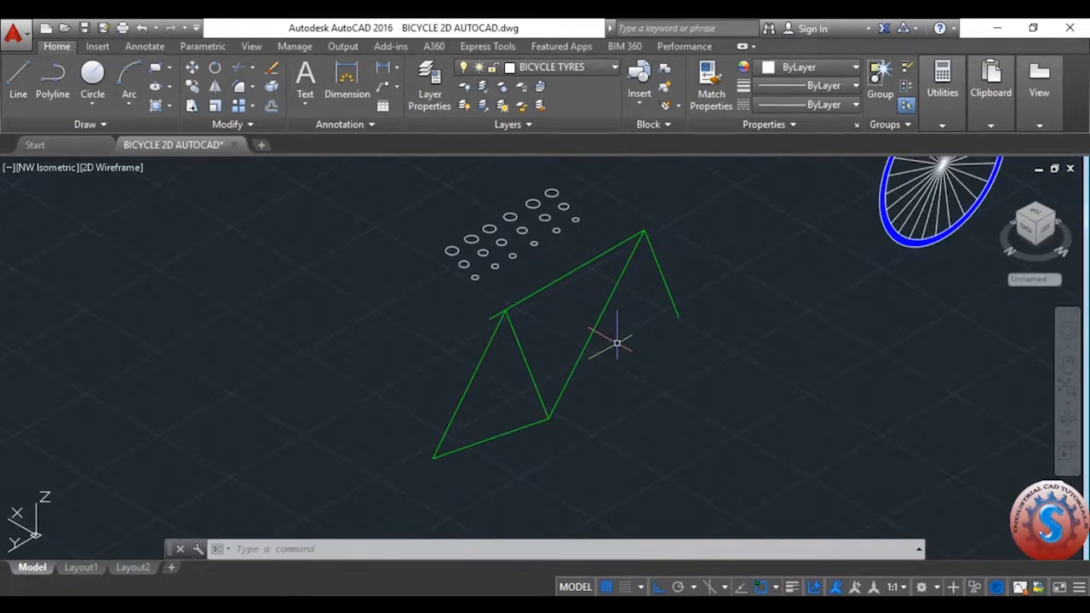
{"action": "type", "text": "ex"}
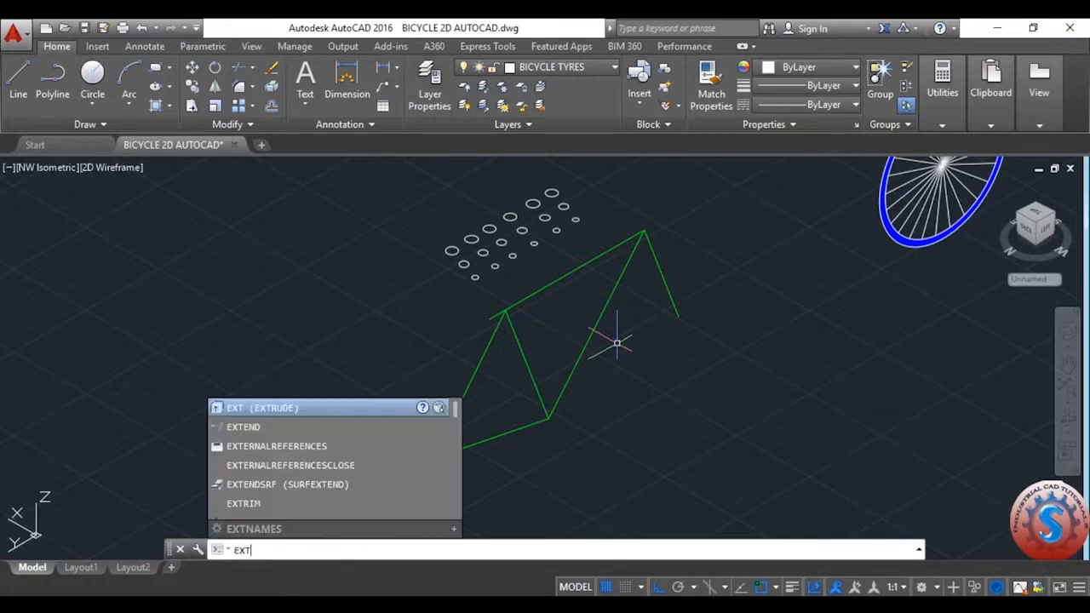
{"action": "key", "text": "Return"}
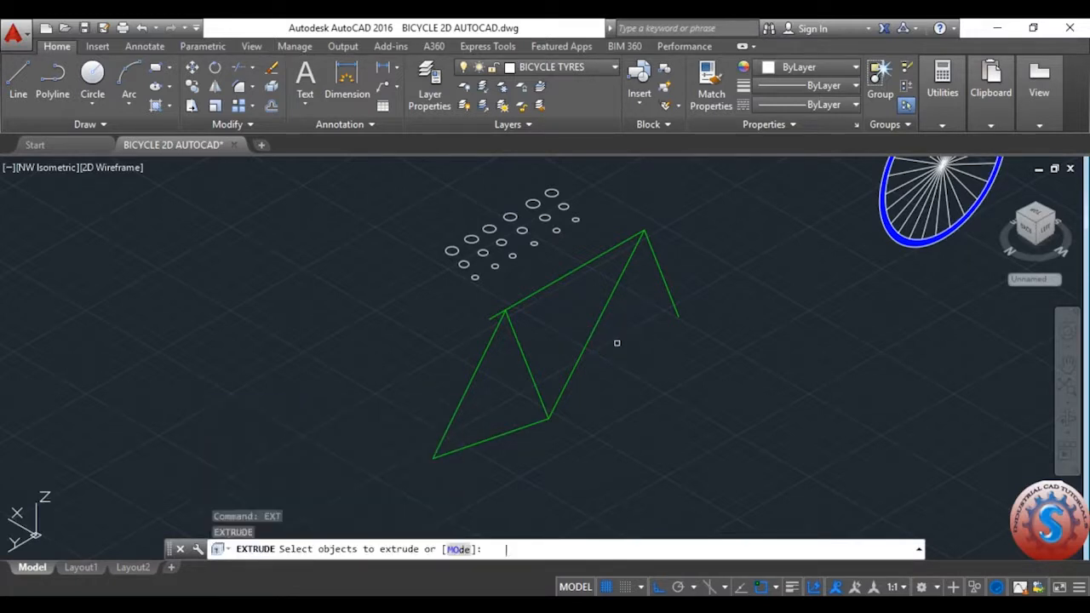
{"action": "scroll", "coordinate": [460, 263], "scroll_direction": "up", "scroll_amount": 2}
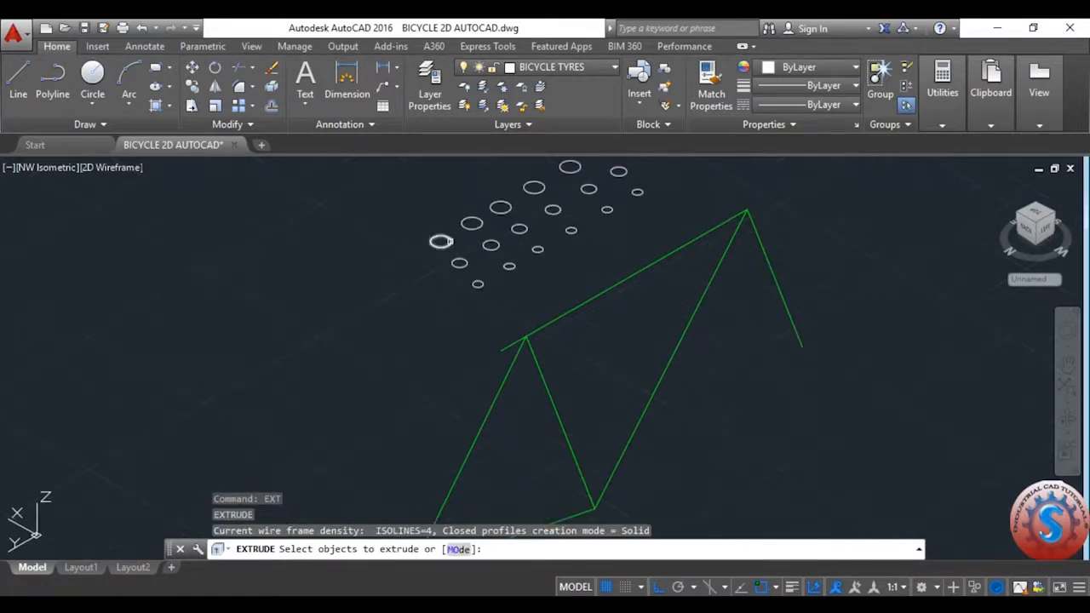
{"action": "left_click", "coordinate": [444, 242]}
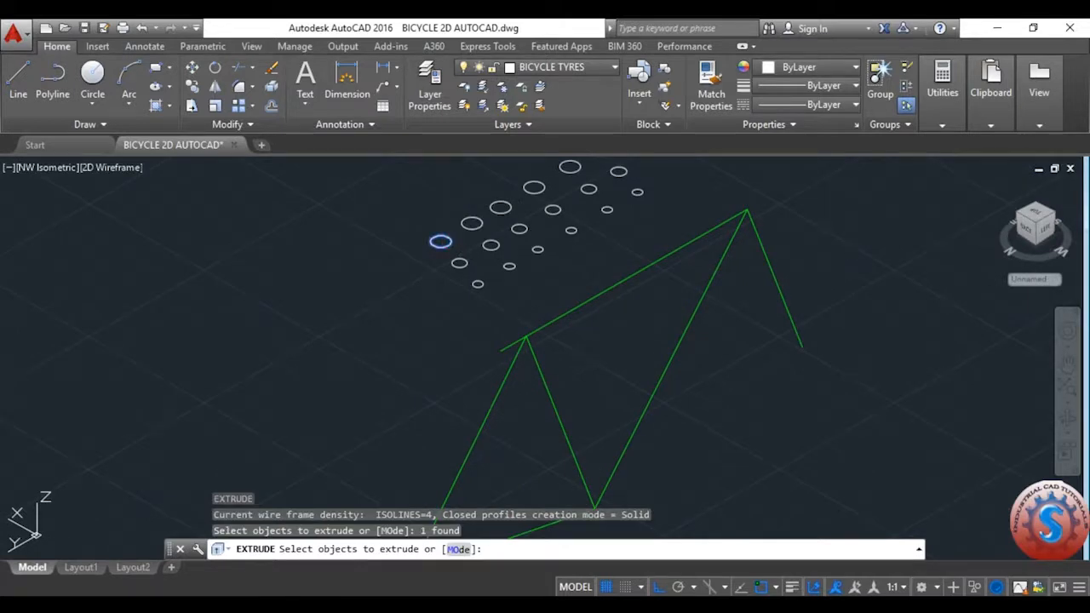
{"action": "key", "text": "Return"}
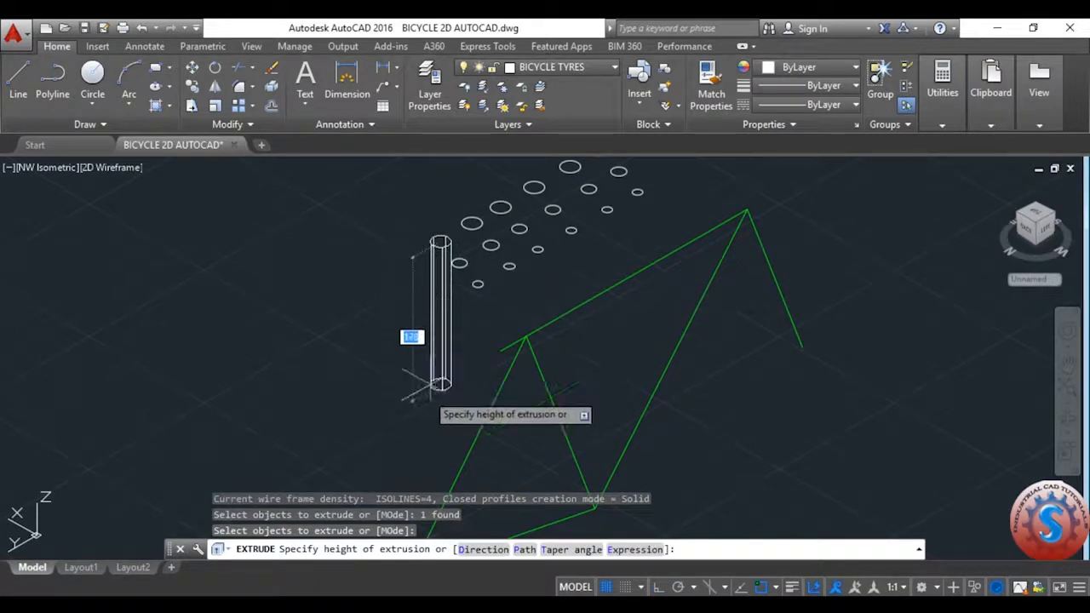
{"action": "key", "text": "ctrl+s"}
{"action": "type", "text": "s"}
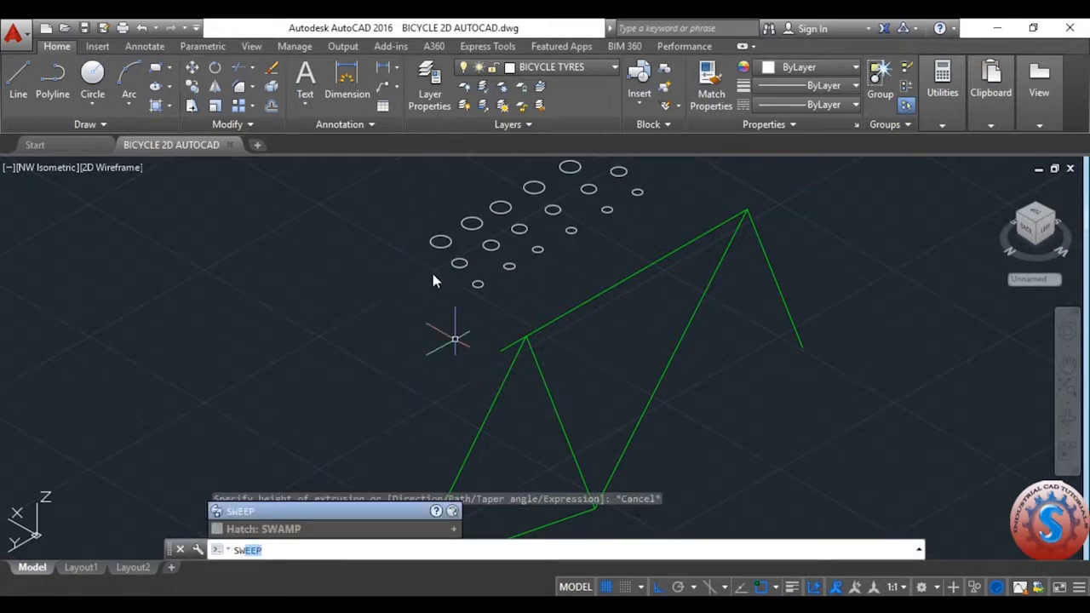
{"action": "scroll", "coordinate": [440, 242], "scroll_direction": "up", "scroll_amount": 3}
{"action": "scroll", "coordinate": [433, 304], "scroll_direction": "down", "scroll_amount": 2}
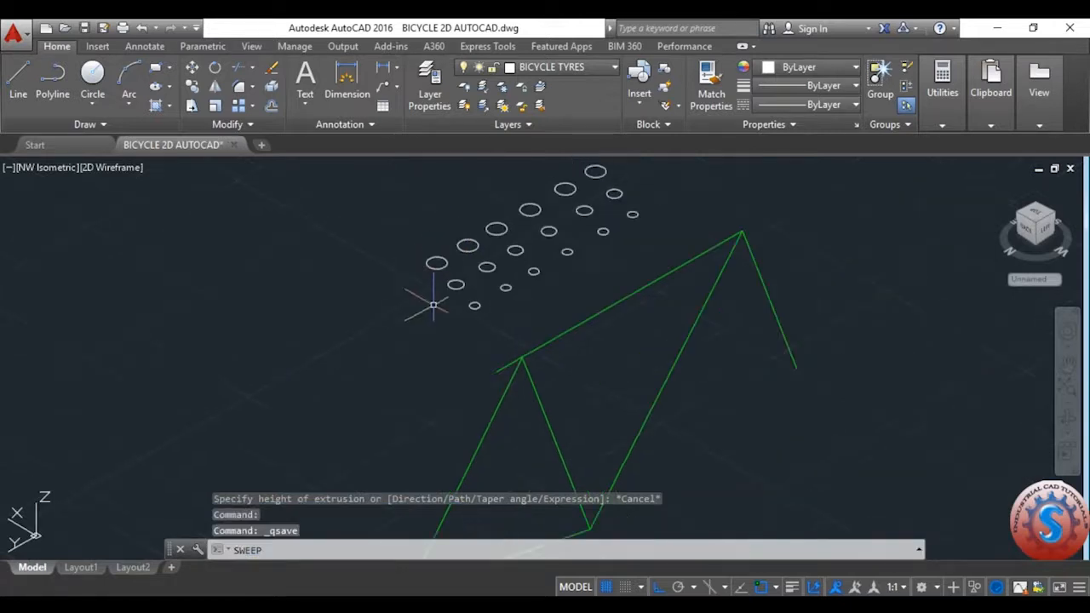
{"action": "scroll", "coordinate": [433, 308], "scroll_direction": "down", "scroll_amount": 2}
{"action": "left_click", "coordinate": [434, 308]}
{"action": "scroll", "coordinate": [520, 366], "scroll_direction": "down", "scroll_amount": 2}
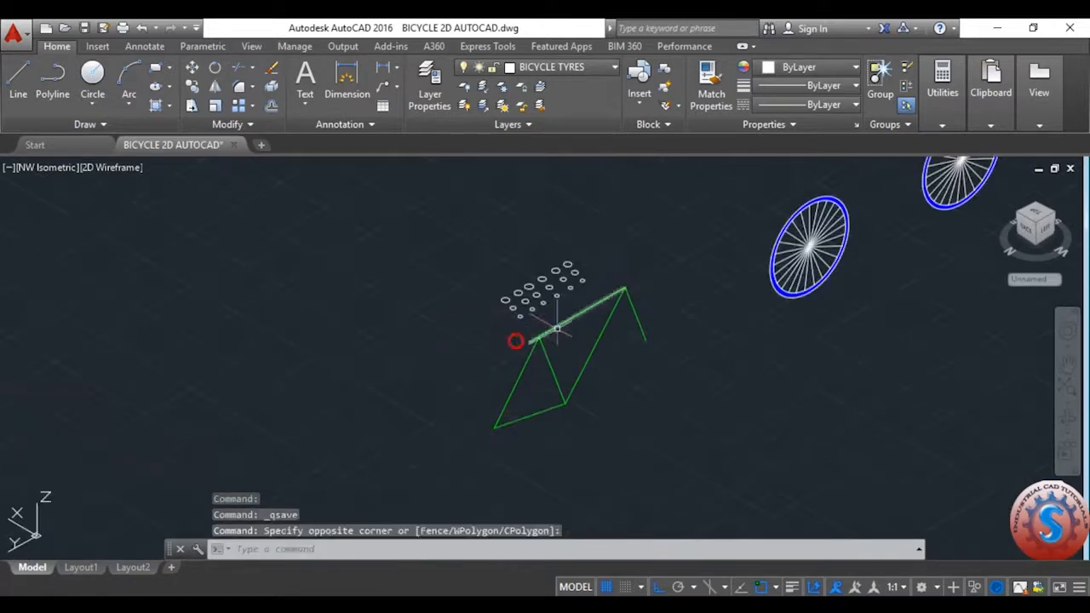
{"action": "scroll", "coordinate": [587, 332], "scroll_direction": "up", "scroll_amount": 2}
- Try to sweep the upper frame line with the first 40-diameter circle as the path, and save the drawing
{"action": "type", "text": "swe"}
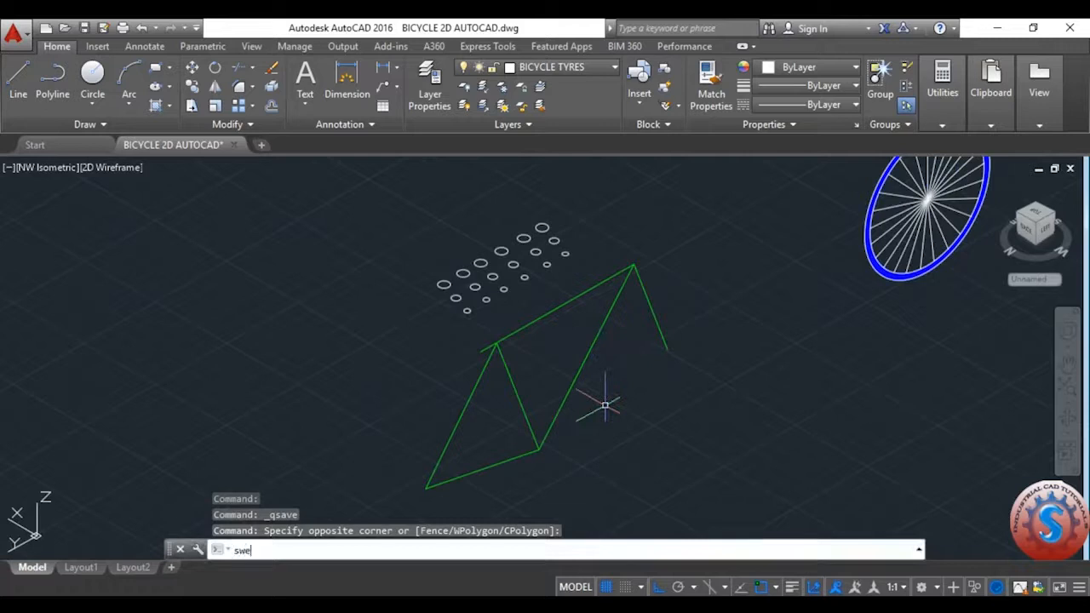
{"action": "type", "text": "ep"}
{"action": "key", "text": "Return"}
{"action": "scroll", "coordinate": [458, 283], "scroll_direction": "up", "scroll_amount": 2}
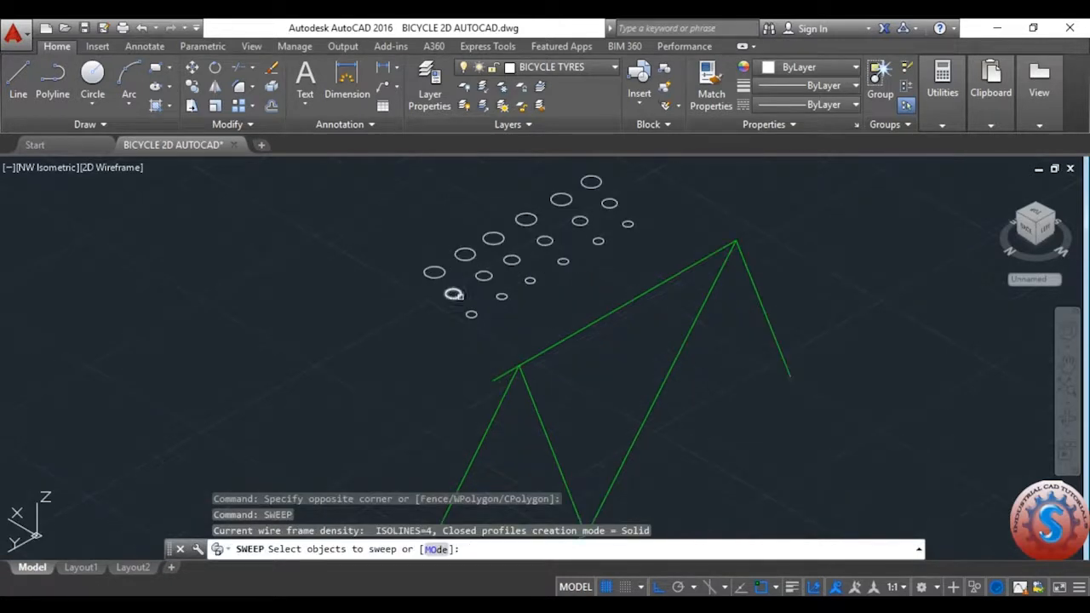
{"action": "left_click", "coordinate": [558, 343]}
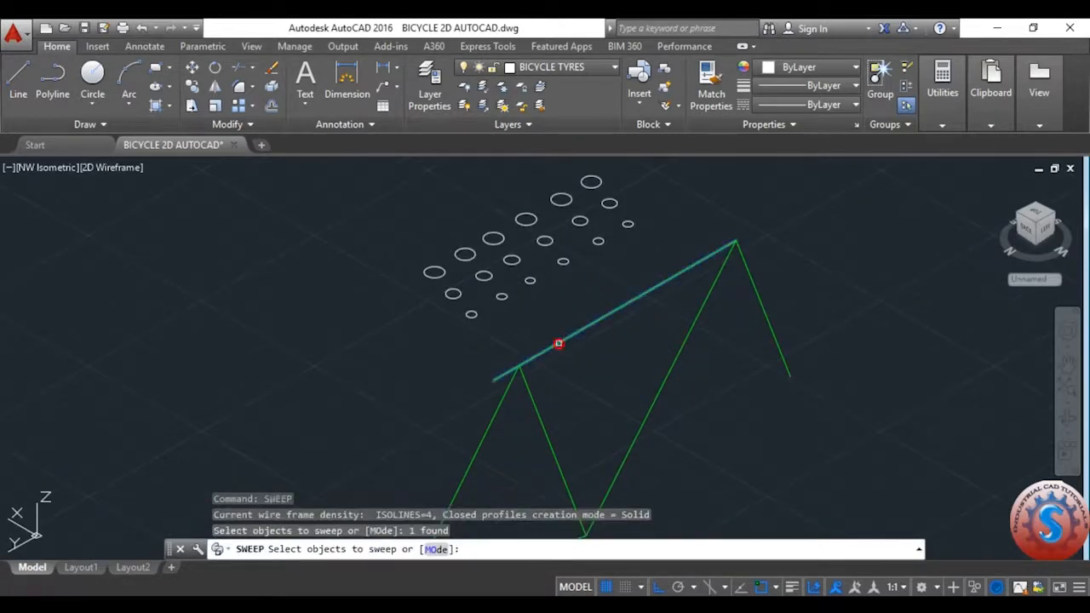
{"action": "key", "text": "Return"}
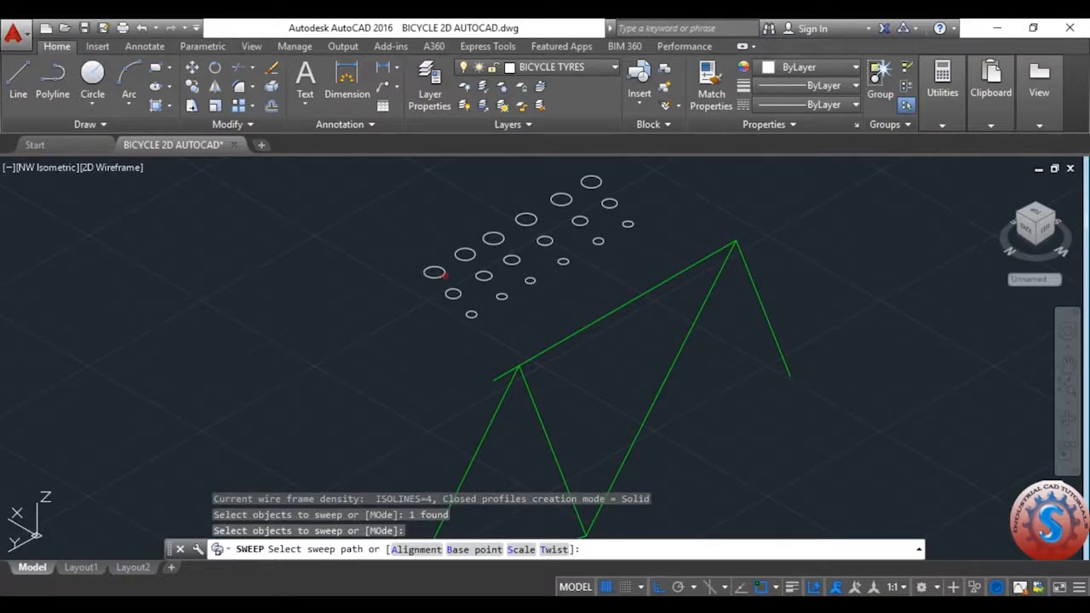
{"action": "left_click", "coordinate": [443, 273]}
{"action": "scroll", "coordinate": [460, 283], "scroll_direction": "up", "scroll_amount": 2}
{"action": "scroll", "coordinate": [460, 283], "scroll_direction": "down", "scroll_amount": 3}
{"action": "key", "text": "ctrl+s"}
- Sweep the first 40-diameter circle along the upper frame line to form a solid tube, and save the drawing
{"action": "type", "text": "s"}
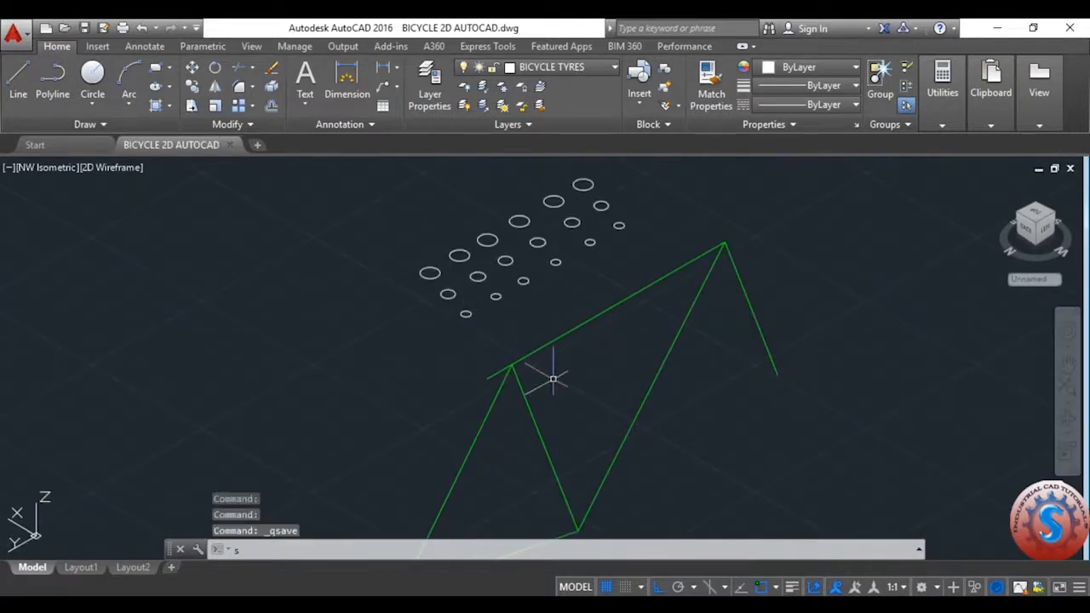
{"action": "type", "text": "weep"}
{"action": "key", "text": "Return"}
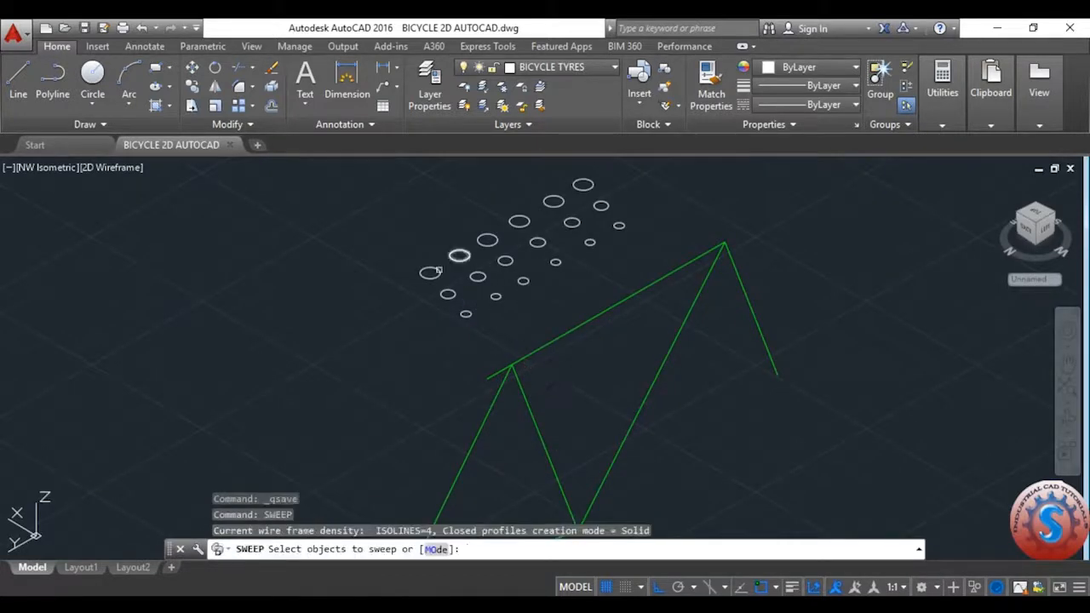
{"action": "left_click", "coordinate": [430, 273]}
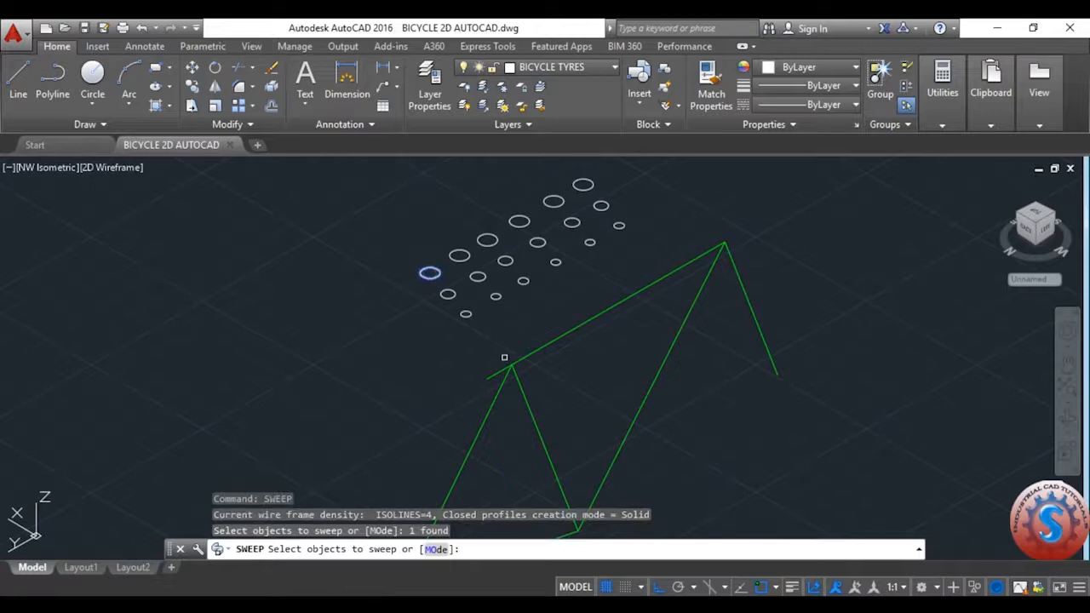
{"action": "key", "text": "Return"}
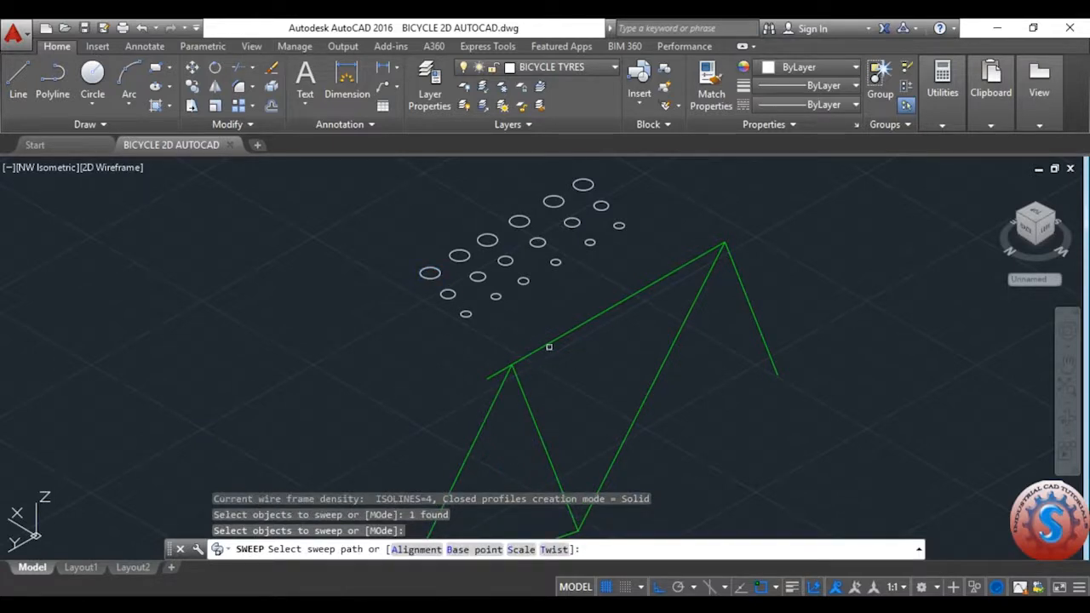
{"action": "left_click", "coordinate": [549, 345]}
{"action": "scroll", "coordinate": [597, 336], "scroll_direction": "down", "scroll_amount": 3}
{"action": "scroll", "coordinate": [603, 311], "scroll_direction": "up", "scroll_amount": 3}
{"action": "key", "text": "ctrl+s"}
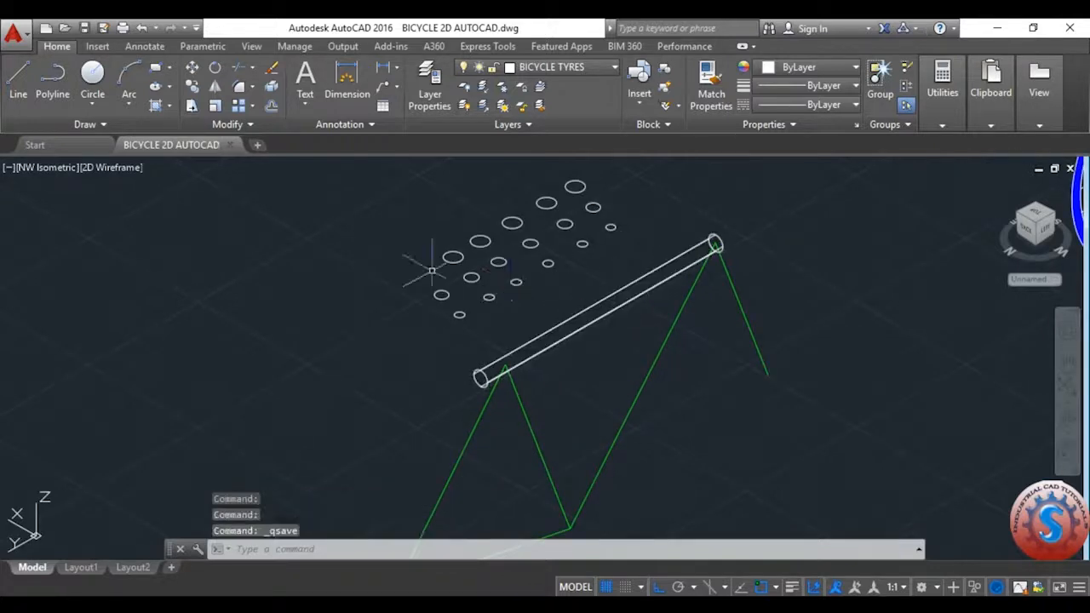
- Switch the viewport to the Realistic visual style and inspect the swept upper tube
{"action": "scroll", "coordinate": [458, 306], "scroll_direction": "down", "scroll_amount": 2}
{"action": "scroll", "coordinate": [458, 307], "scroll_direction": "up", "scroll_amount": 2}
{"action": "scroll", "coordinate": [434, 264], "scroll_direction": "down", "scroll_amount": 4}
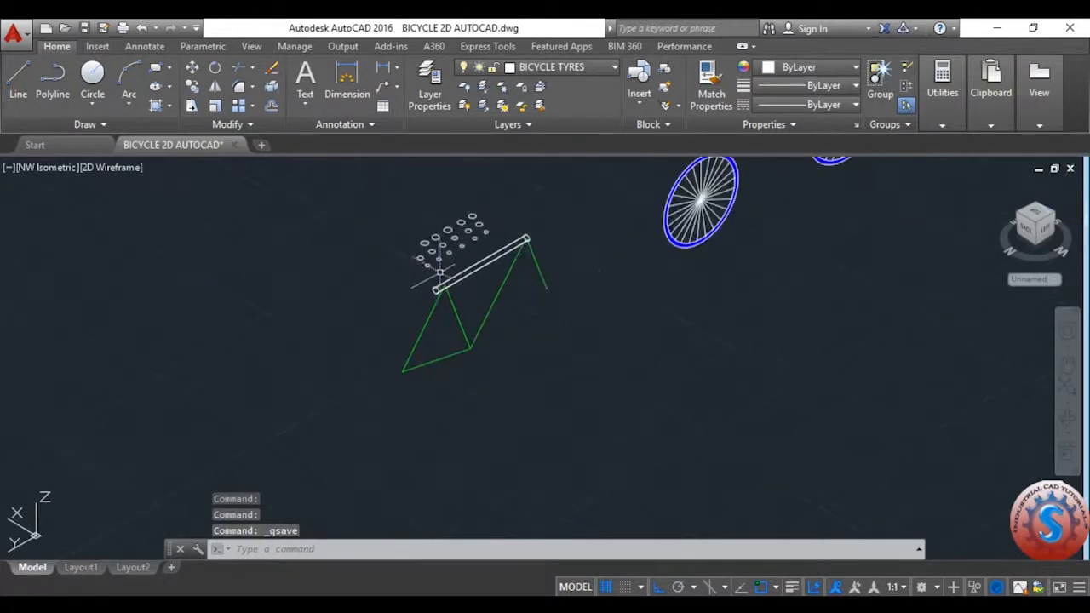
{"action": "scroll", "coordinate": [461, 282], "scroll_direction": "up", "scroll_amount": 4}
{"action": "left_click", "coordinate": [112, 168]}
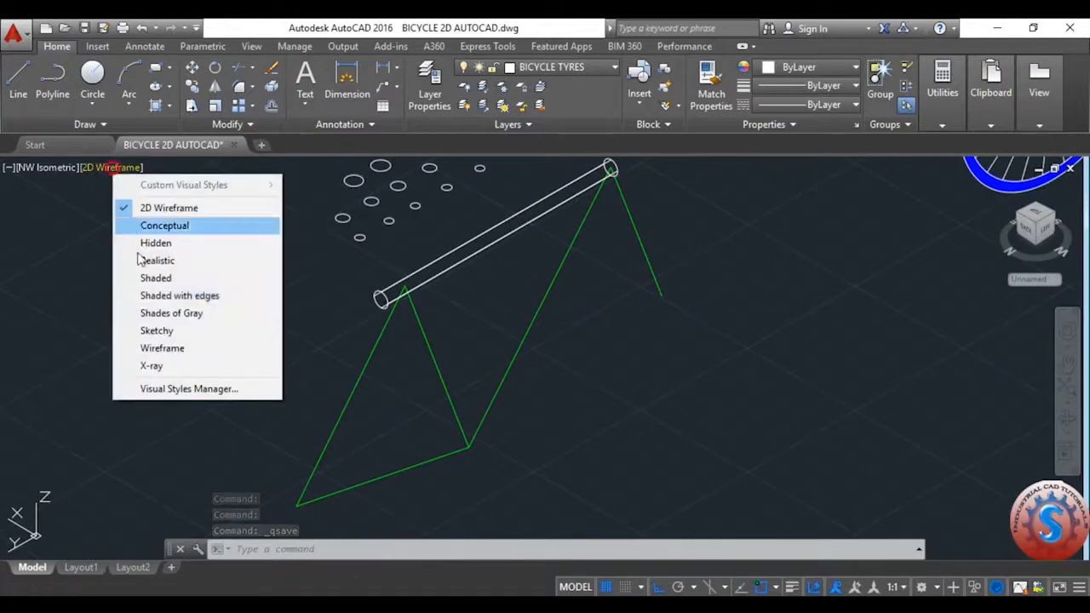
{"action": "left_click", "coordinate": [157, 261]}
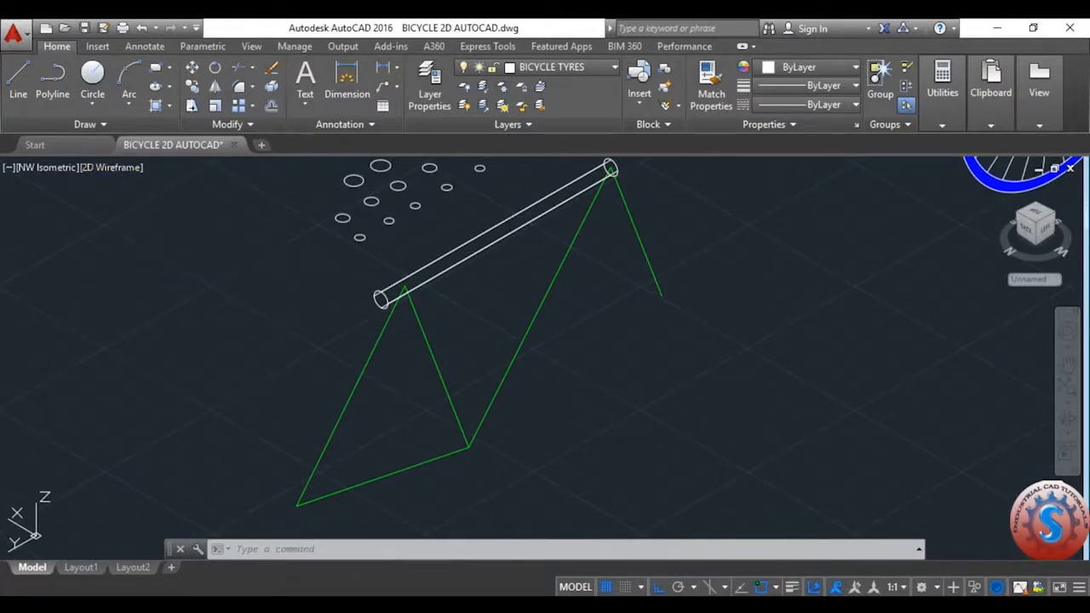
{"action": "scroll", "coordinate": [511, 311], "scroll_direction": "down", "scroll_amount": 3}
{"action": "scroll", "coordinate": [506, 287], "scroll_direction": "up", "scroll_amount": 5}
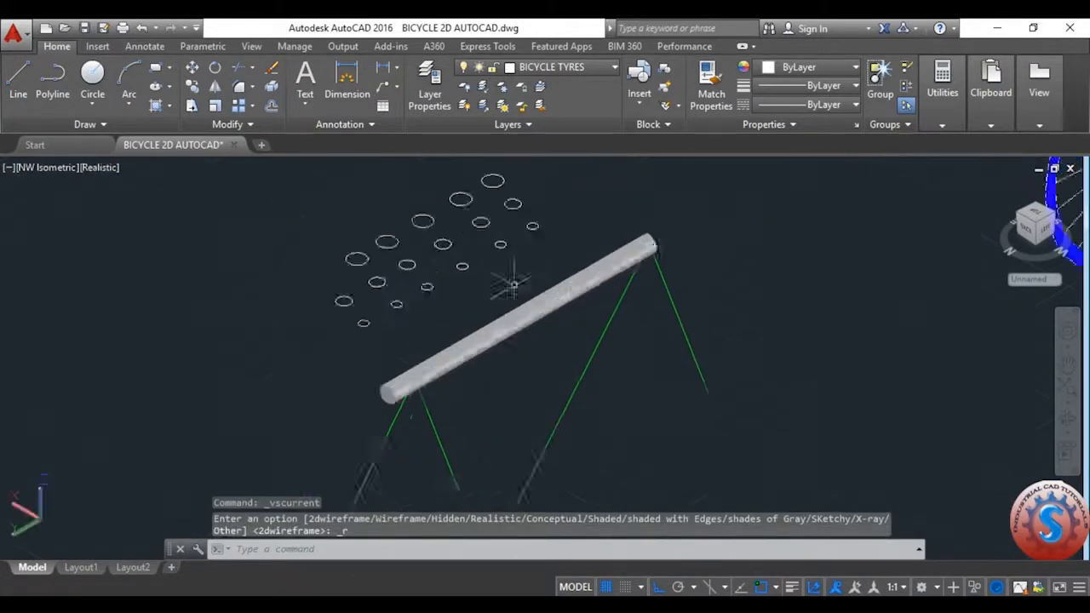
{"action": "scroll", "coordinate": [549, 358], "scroll_direction": "up", "scroll_amount": 2}
{"action": "scroll", "coordinate": [554, 350], "scroll_direction": "down", "scroll_amount": 5}
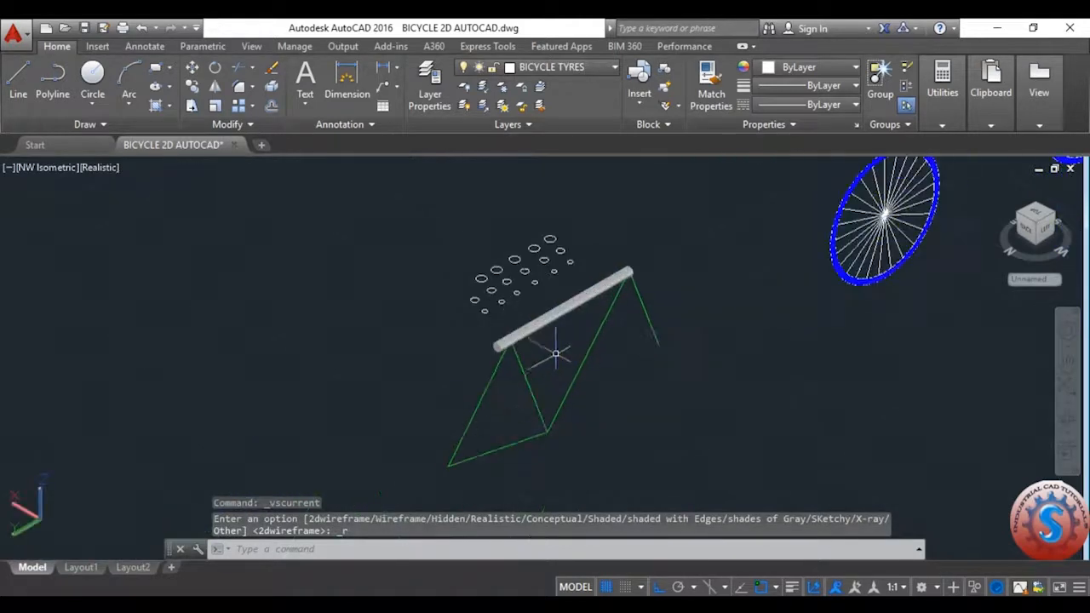
{"action": "scroll", "coordinate": [551, 364], "scroll_direction": "up", "scroll_amount": 3}
{"action": "scroll", "coordinate": [576, 267], "scroll_direction": "down", "scroll_amount": 3}
{"action": "scroll", "coordinate": [545, 281], "scroll_direction": "up", "scroll_amount": 2}
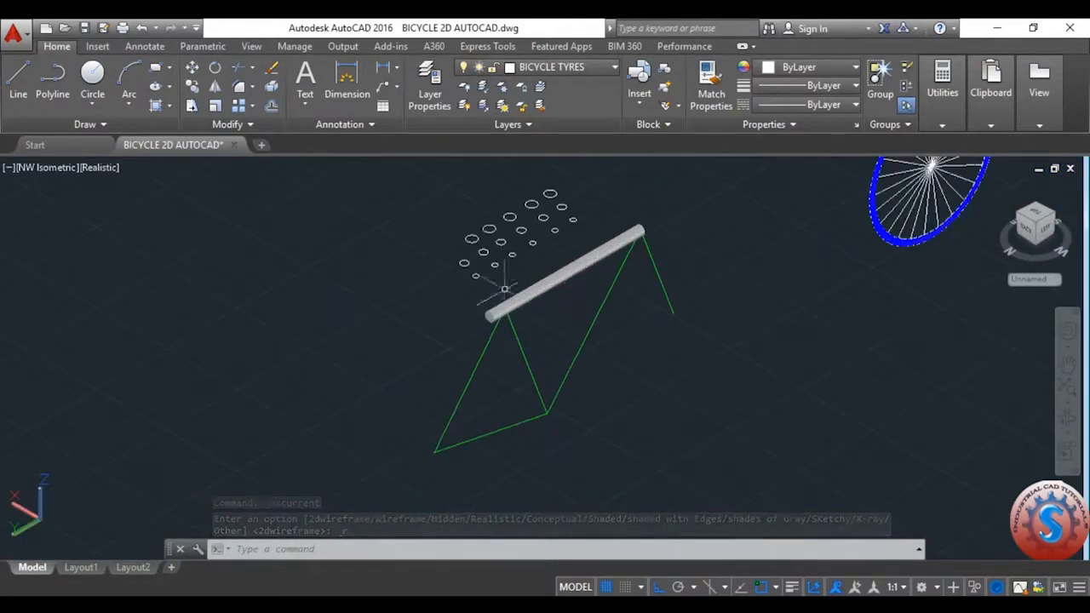
- Move the short front fork line upward by its midpoint so it extends above the upper tube's front end, and save
{"action": "left_click", "coordinate": [701, 313]}
{"action": "left_click", "coordinate": [672, 287]}
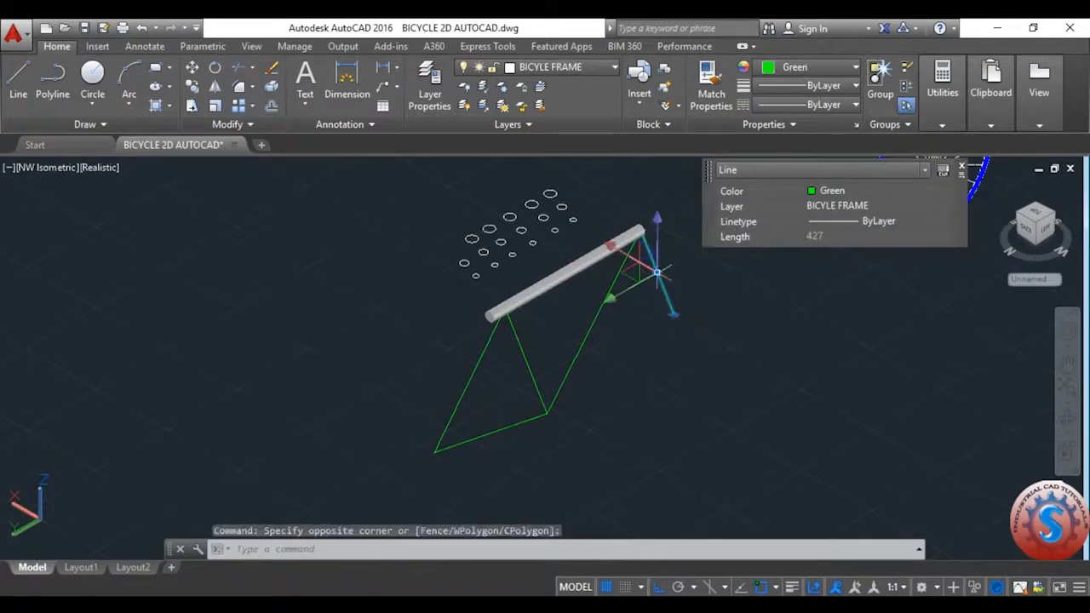
{"action": "left_click", "coordinate": [658, 272]}
{"action": "scroll", "coordinate": [639, 248], "scroll_direction": "up", "scroll_amount": 3}
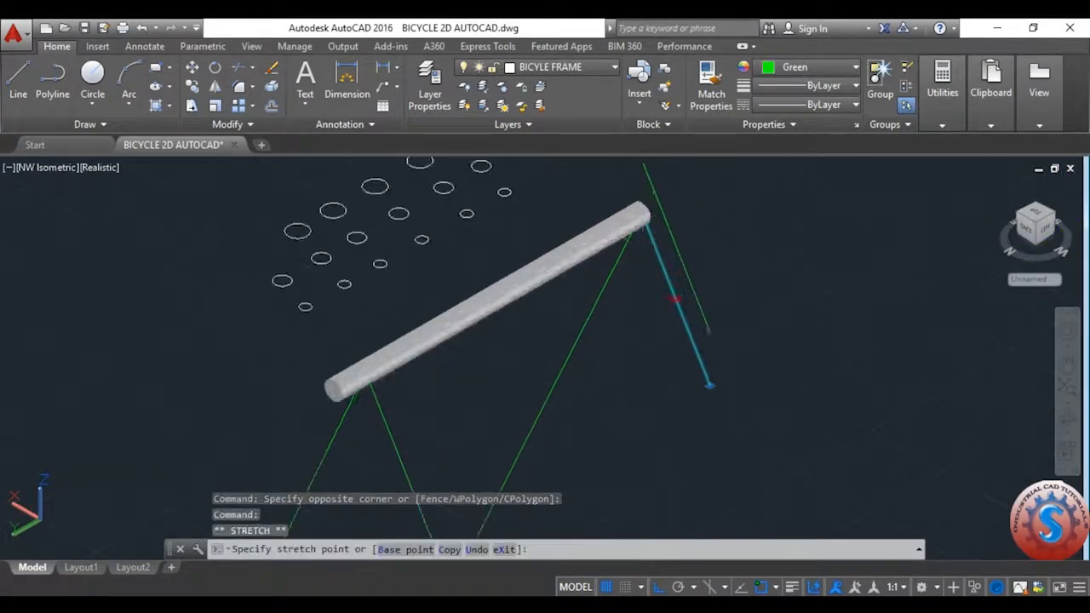
{"action": "left_click", "coordinate": [651, 243]}
{"action": "scroll", "coordinate": [656, 247], "scroll_direction": "down", "scroll_amount": 2}
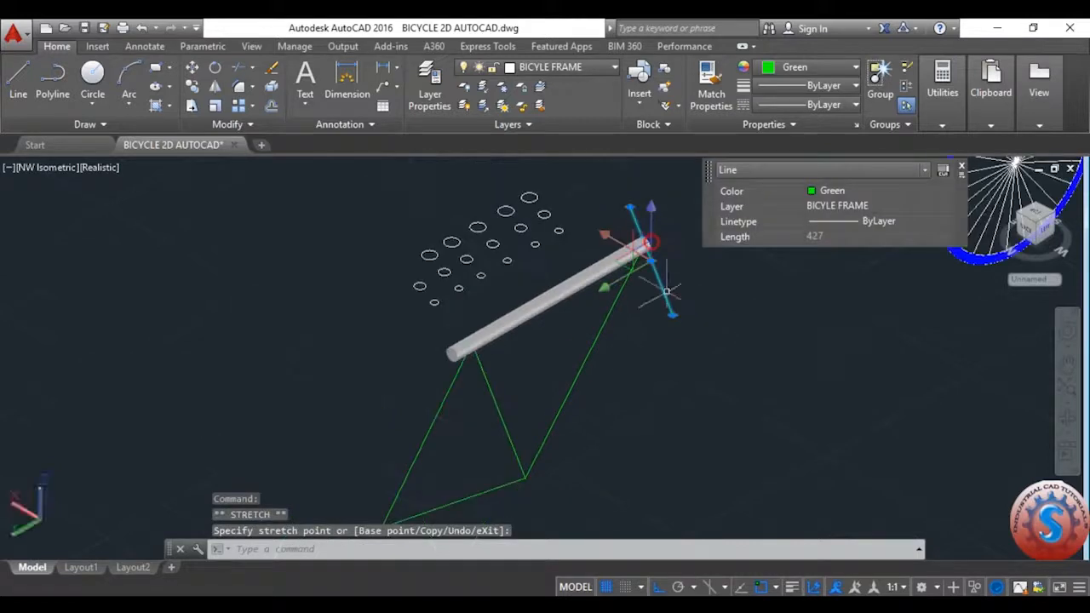
{"action": "scroll", "coordinate": [655, 246], "scroll_direction": "up", "scroll_amount": 3}
{"action": "key", "text": "Escape"}
{"action": "scroll", "coordinate": [657, 323], "scroll_direction": "down", "scroll_amount": 2}
{"action": "key", "text": "ctrl+s"}
- Move the front fork line again by its midpoint, closer to the upper tube's front end, and save the drawing
{"action": "scroll", "coordinate": [691, 304], "scroll_direction": "up", "scroll_amount": 2}
{"action": "left_click", "coordinate": [691, 304]}
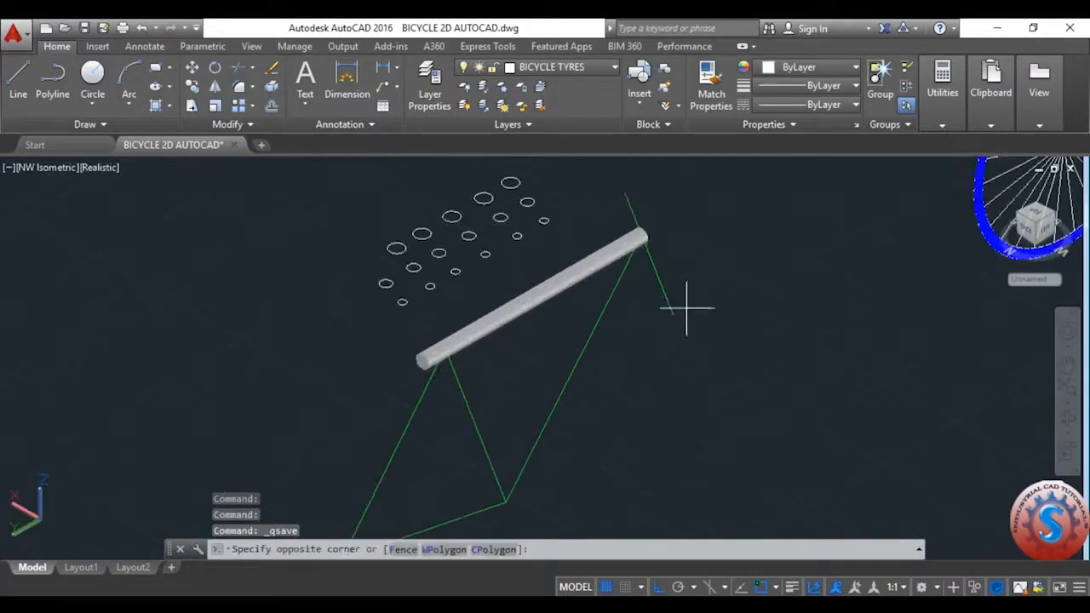
{"action": "left_click", "coordinate": [656, 291]}
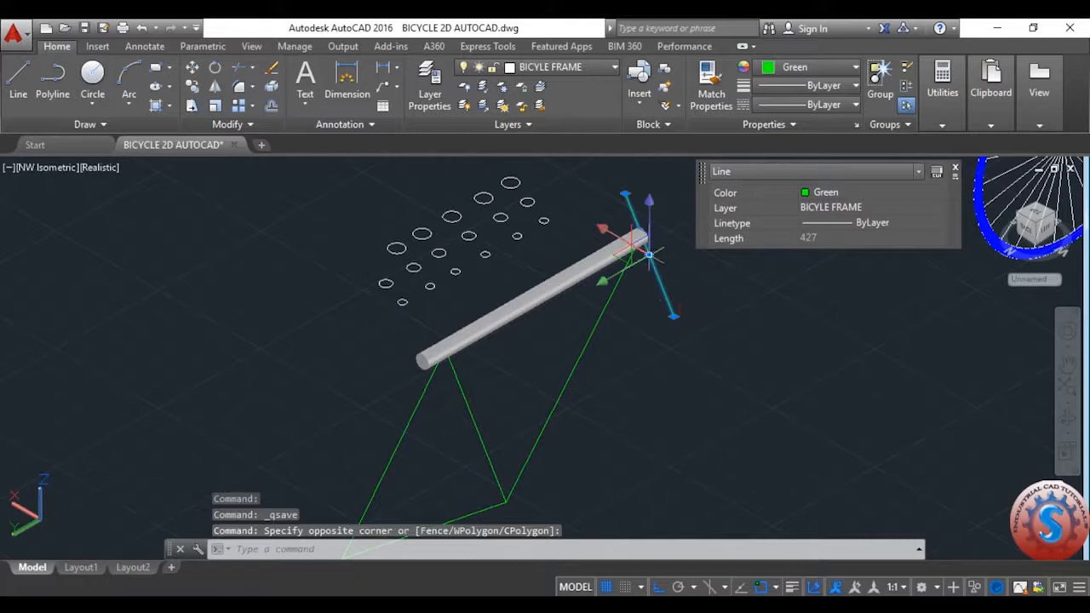
{"action": "left_click", "coordinate": [649, 254]}
{"action": "scroll", "coordinate": [650, 255], "scroll_direction": "up", "scroll_amount": 5}
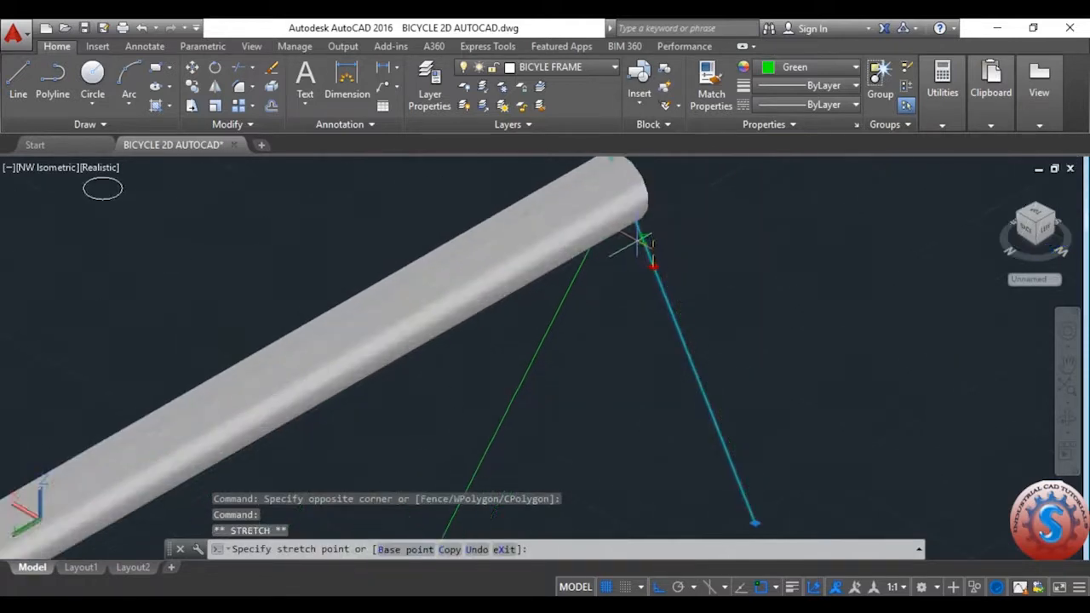
{"action": "left_click", "coordinate": [649, 244]}
{"action": "scroll", "coordinate": [639, 222], "scroll_direction": "down", "scroll_amount": 4}
{"action": "key", "text": "Escape"}
{"action": "key", "text": "ctrl+s"}
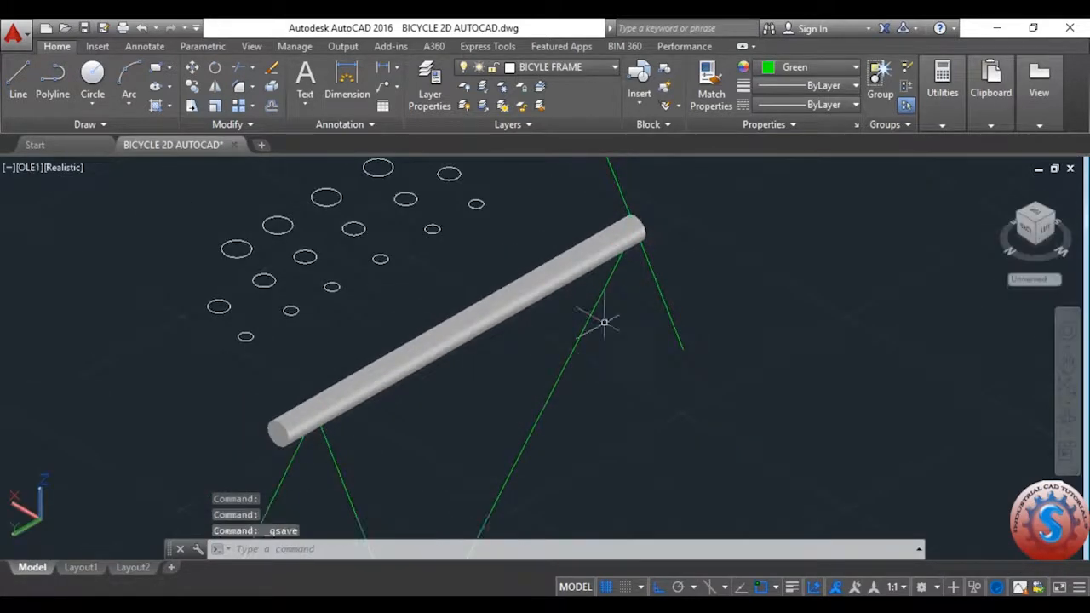
{"action": "scroll", "coordinate": [604, 316], "scroll_direction": "down", "scroll_amount": 2}
{"action": "scroll", "coordinate": [608, 319], "scroll_direction": "up", "scroll_amount": 3}
{"action": "scroll", "coordinate": [603, 320], "scroll_direction": "down", "scroll_amount": 3}
{"action": "scroll", "coordinate": [602, 311], "scroll_direction": "up", "scroll_amount": 2}
{"action": "scroll", "coordinate": [601, 306], "scroll_direction": "down", "scroll_amount": 3}
{"action": "scroll", "coordinate": [600, 299], "scroll_direction": "up", "scroll_amount": 2}
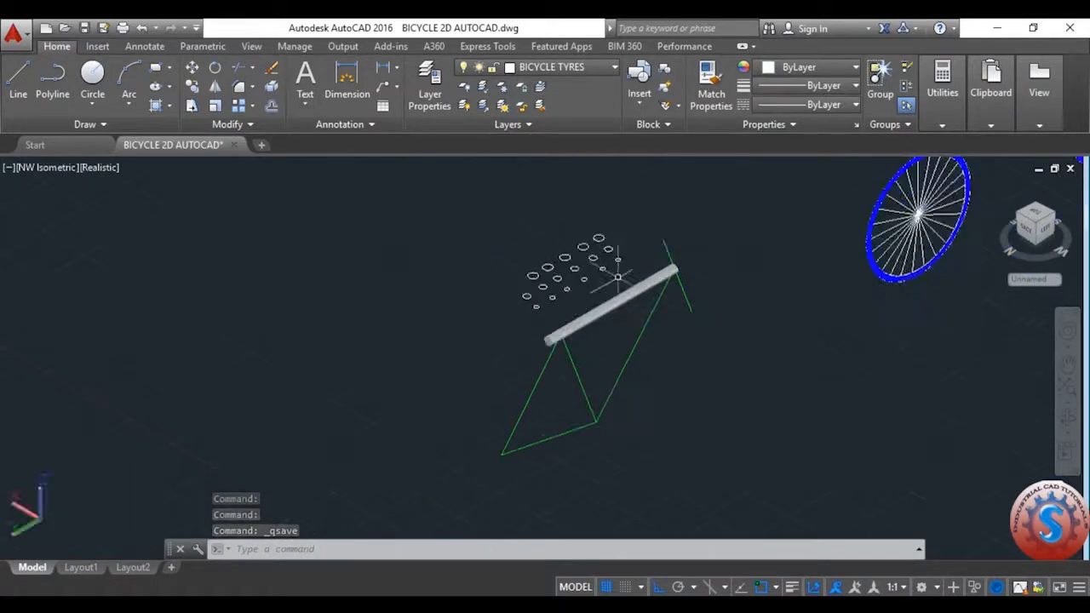
{"action": "scroll", "coordinate": [521, 358], "scroll_direction": "up", "scroll_amount": 2}
{"action": "scroll", "coordinate": [587, 345], "scroll_direction": "down", "scroll_amount": 2}
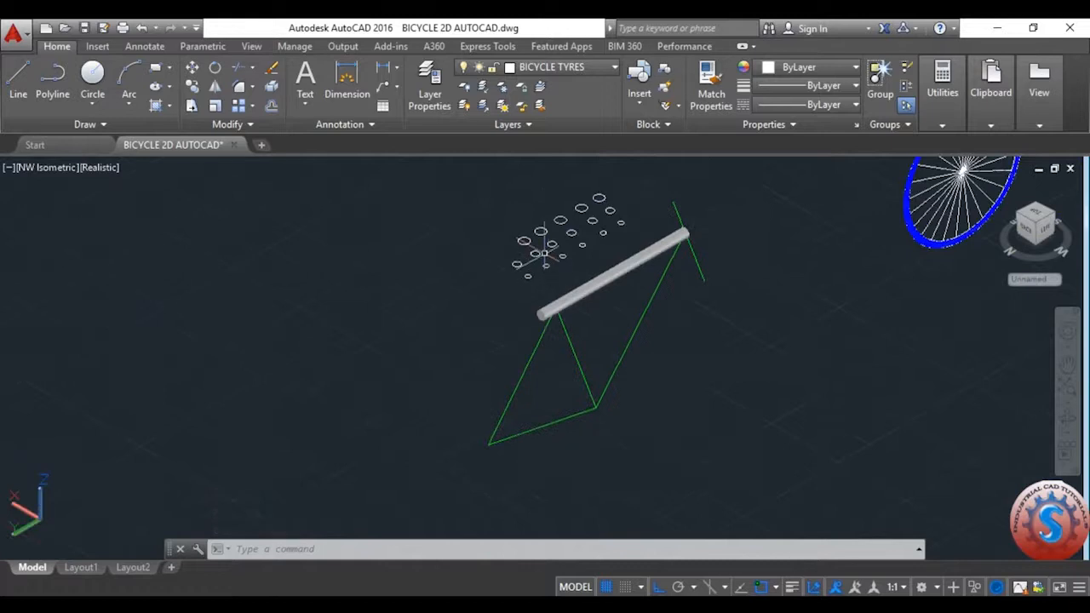
{"action": "scroll", "coordinate": [545, 253], "scroll_direction": "up", "scroll_amount": 1}
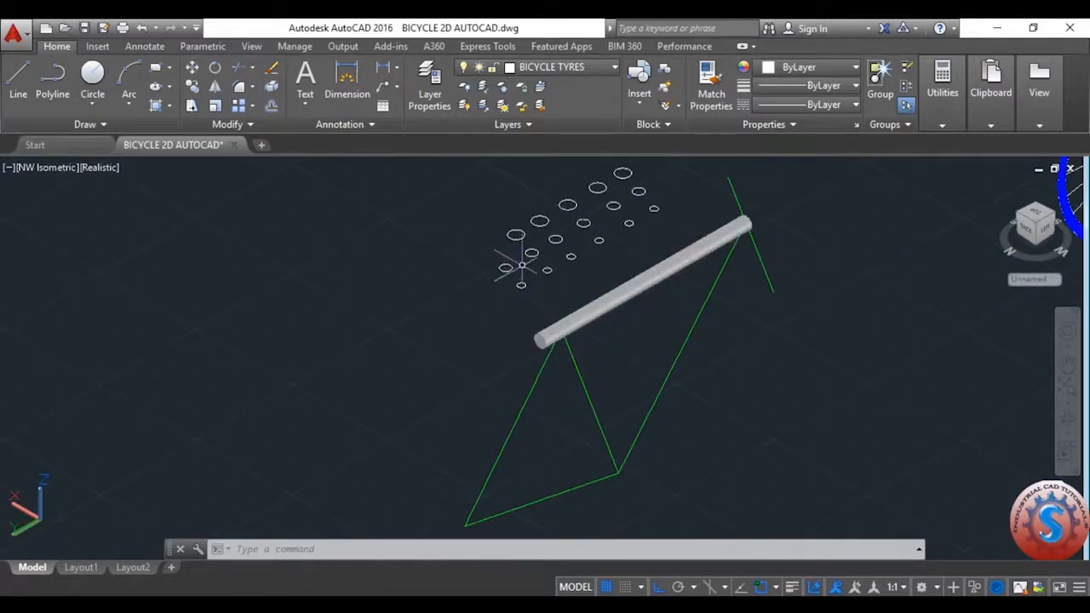
- Sweep the first 30-diameter circle along the middle frame line running from the upper tube down to the lower joint
{"action": "type", "text": "swe"}
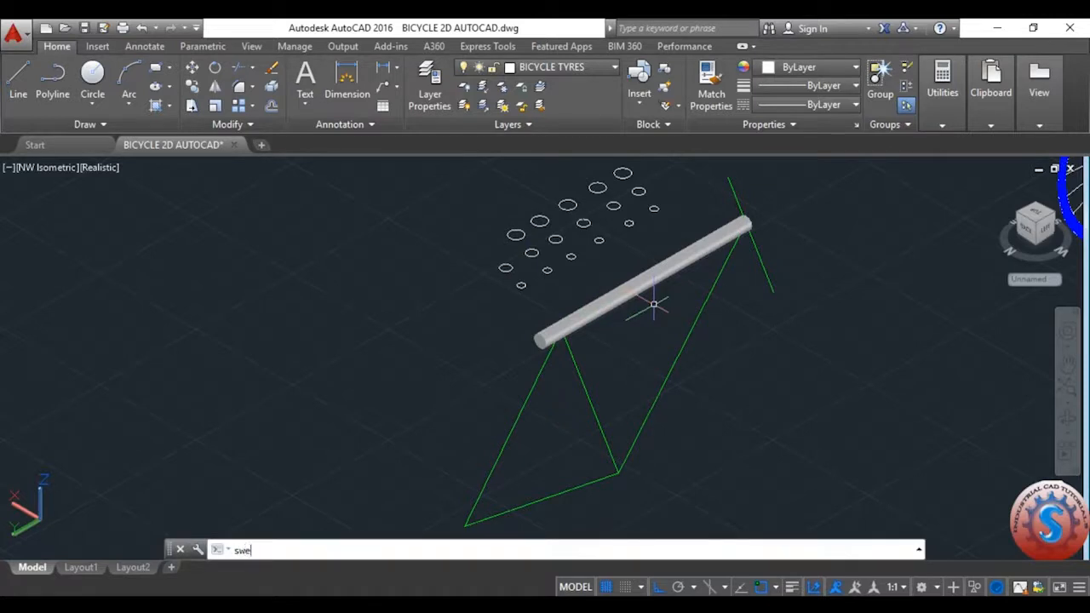
{"action": "type", "text": "ep"}
{"action": "key", "text": "Return"}
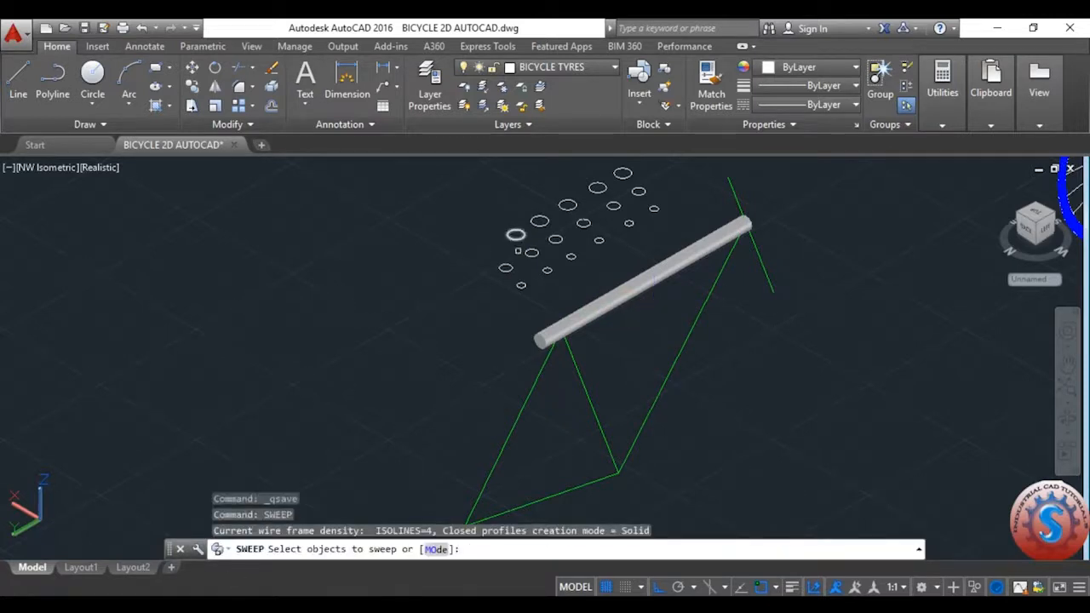
{"action": "left_click", "coordinate": [505, 268]}
{"action": "key", "text": "Return"}
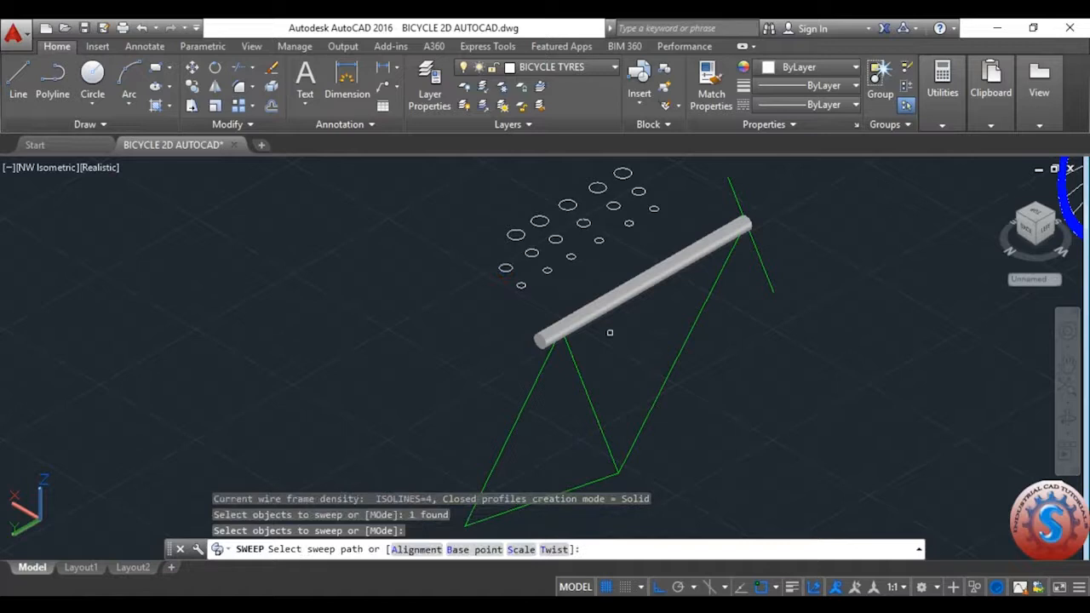
{"action": "left_click", "coordinate": [577, 371]}
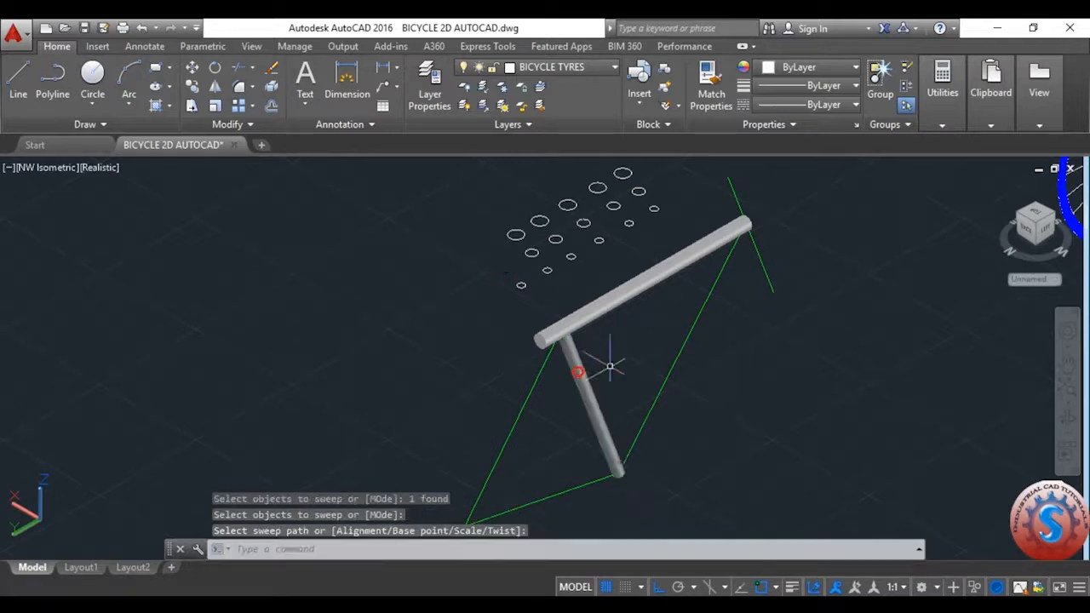
- Sweep a 30-diameter circle along the sloping front frame line from the upper tube's front end to the lower joint
{"action": "scroll", "coordinate": [621, 343], "scroll_direction": "down", "scroll_amount": 4}
{"action": "scroll", "coordinate": [603, 370], "scroll_direction": "up", "scroll_amount": 3}
{"action": "scroll", "coordinate": [600, 384], "scroll_direction": "up", "scroll_amount": 2}
{"action": "scroll", "coordinate": [608, 324], "scroll_direction": "down", "scroll_amount": 3}
{"action": "scroll", "coordinate": [670, 333], "scroll_direction": "up", "scroll_amount": 3}
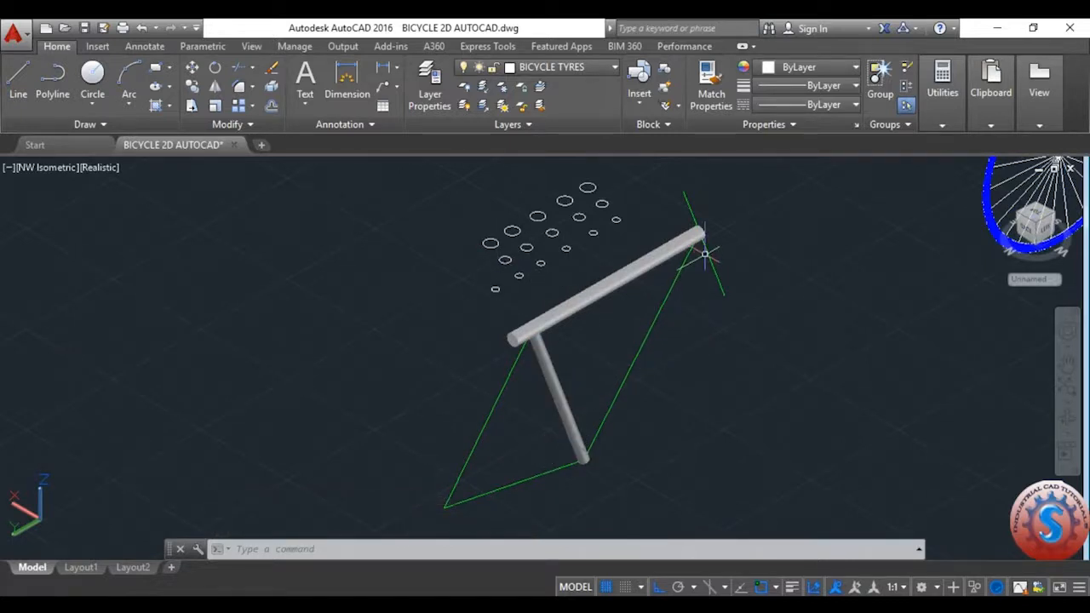
{"action": "type", "text": "sweep"}
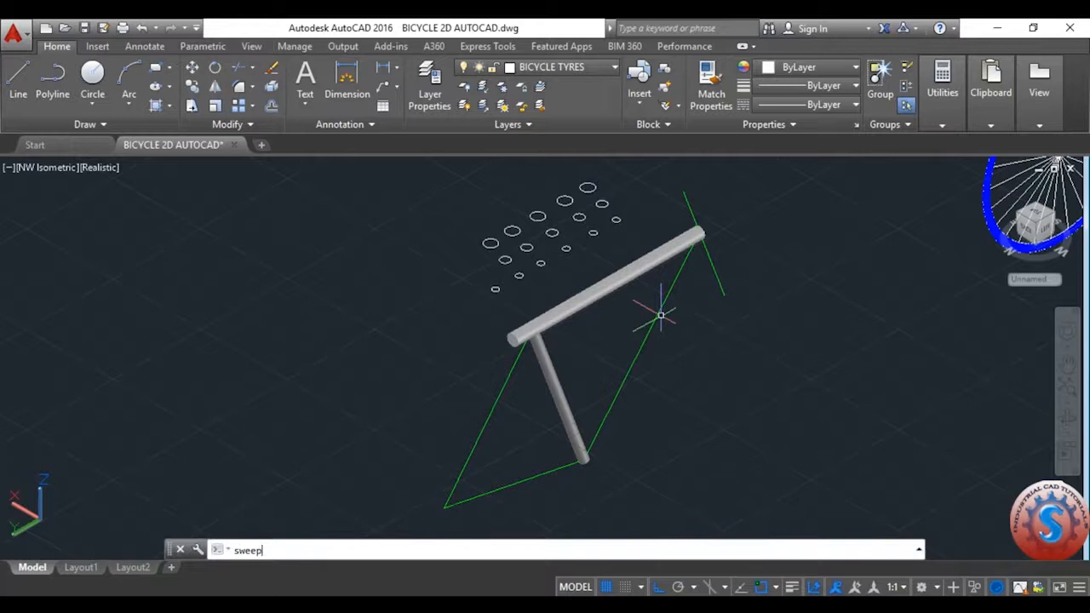
{"action": "key", "text": "Return"}
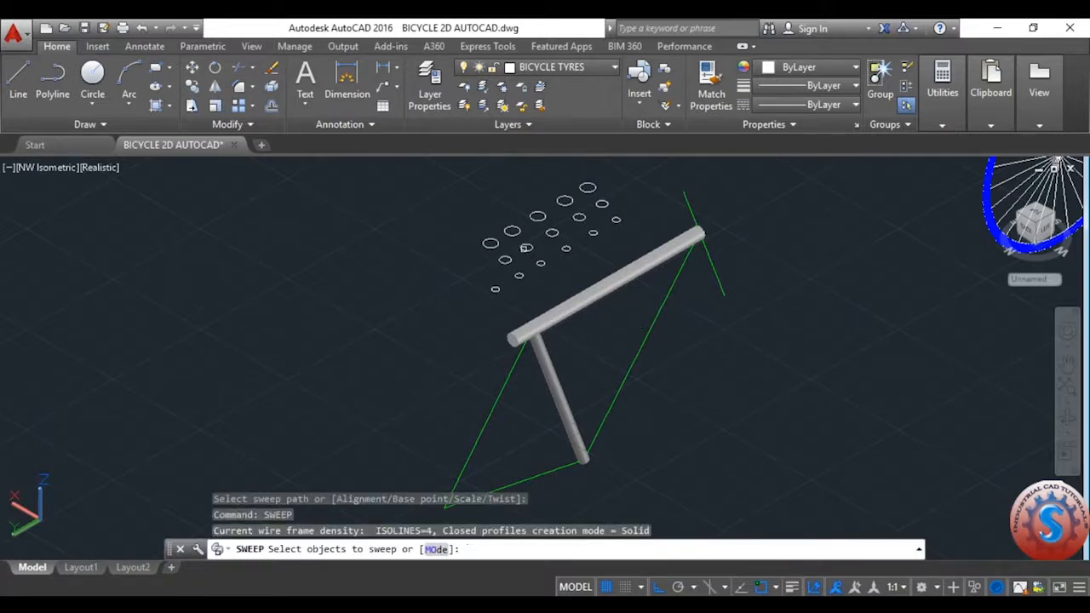
{"action": "left_click", "coordinate": [505, 261]}
{"action": "key", "text": "Return"}
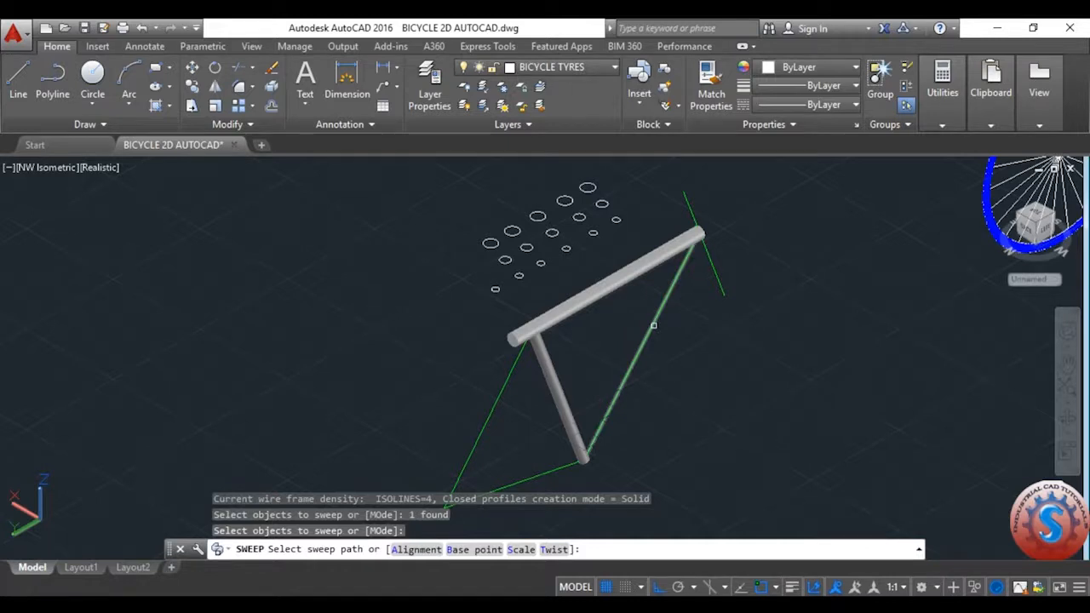
{"action": "left_click", "coordinate": [653, 325]}
- Orbit around the swept frame tubes to inspect them, and return to the NW Isometric view
{"action": "scroll", "coordinate": [653, 325], "scroll_direction": "down", "scroll_amount": 2}
{"action": "scroll", "coordinate": [653, 324], "scroll_direction": "up", "scroll_amount": 4}
{"action": "scroll", "coordinate": [724, 218], "scroll_direction": "up", "scroll_amount": 2}
{"action": "scroll", "coordinate": [707, 247], "scroll_direction": "down", "scroll_amount": 6}
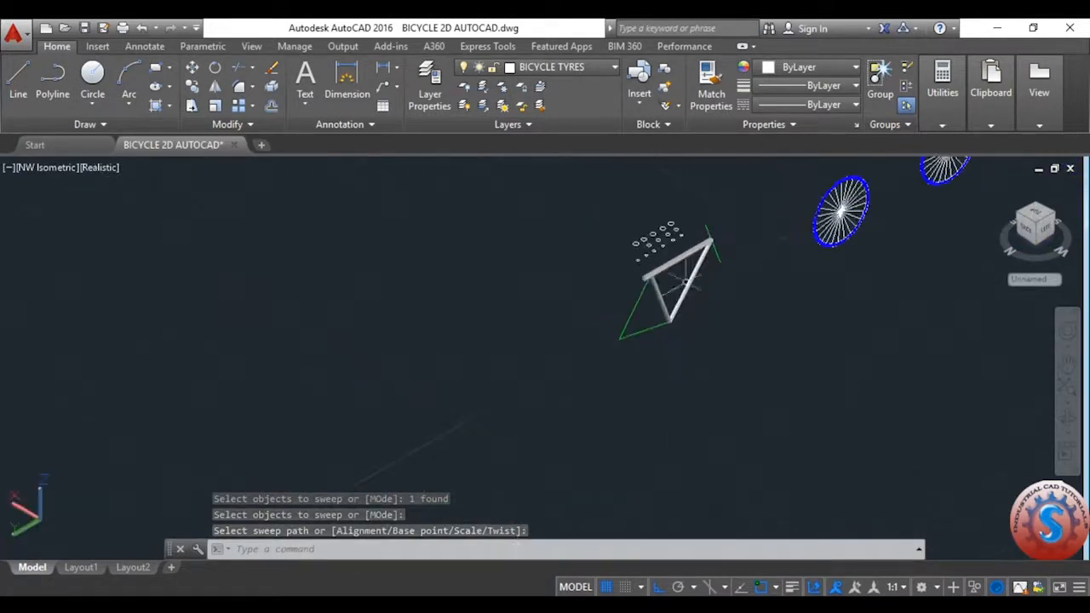
{"action": "middle_click_drag", "start_coordinate": [720, 298], "coordinate": [608, 290], "text": "shift"}
{"action": "middle_click_drag", "start_coordinate": [690, 331], "coordinate": [707, 198], "text": "shift"}
{"action": "scroll", "coordinate": [709, 204], "scroll_direction": "up", "scroll_amount": 7}
{"action": "middle_click_drag", "start_coordinate": [697, 235], "coordinate": [622, 347], "text": "shift"}
{"action": "left_click_drag", "start_coordinate": [621, 348], "coordinate": [610, 387]}
{"action": "scroll", "coordinate": [616, 329], "scroll_direction": "down", "scroll_amount": 5}
{"action": "left_click_drag", "start_coordinate": [613, 318], "coordinate": [580, 393]}
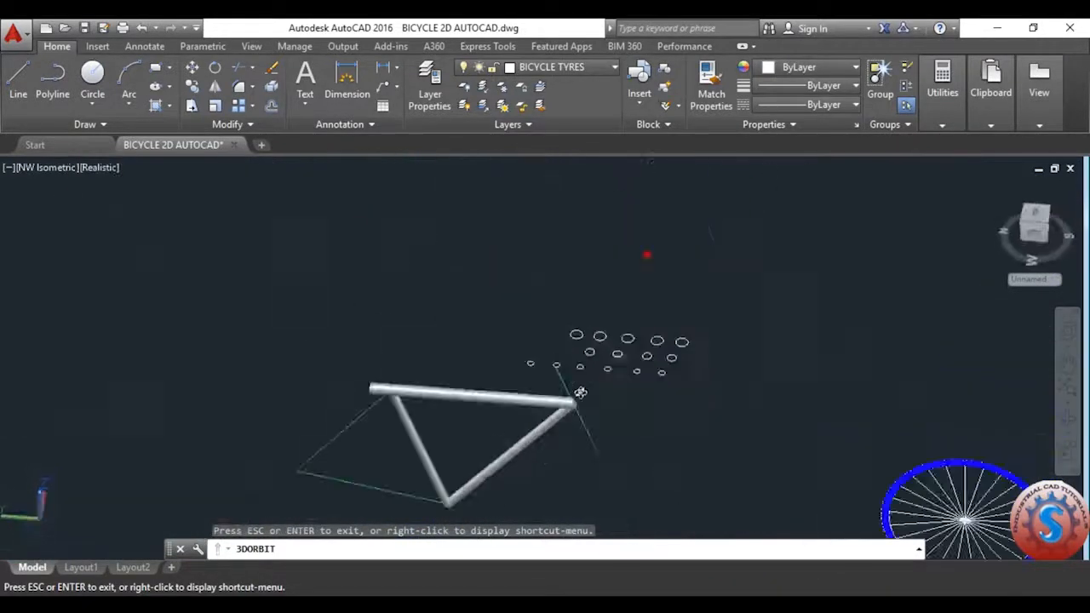
{"action": "key", "text": "Escape"}
{"action": "left_click", "coordinate": [37, 168]}
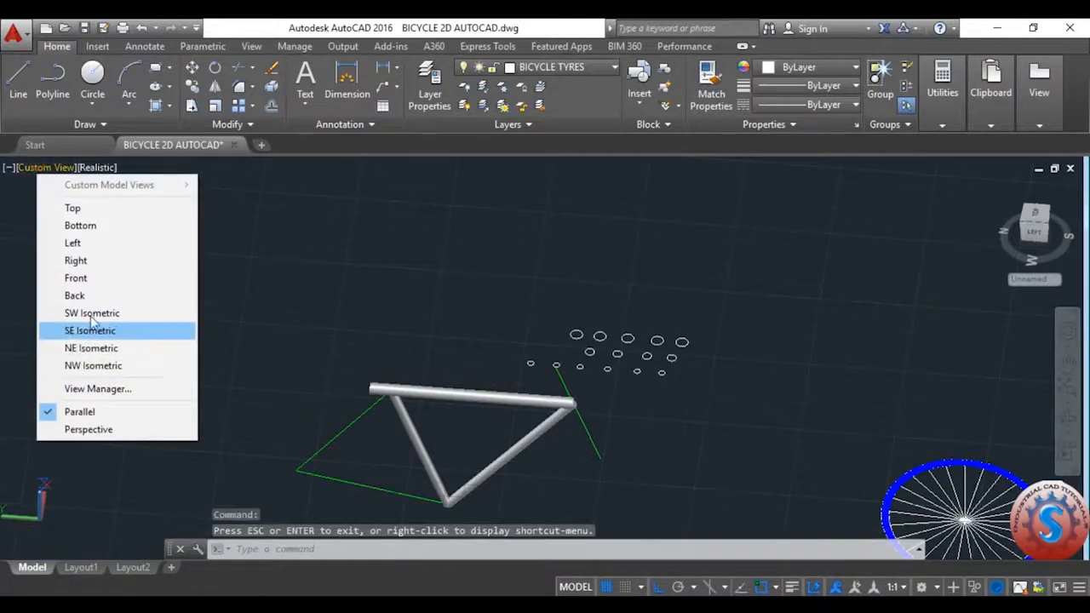
{"action": "left_click", "coordinate": [87, 366]}
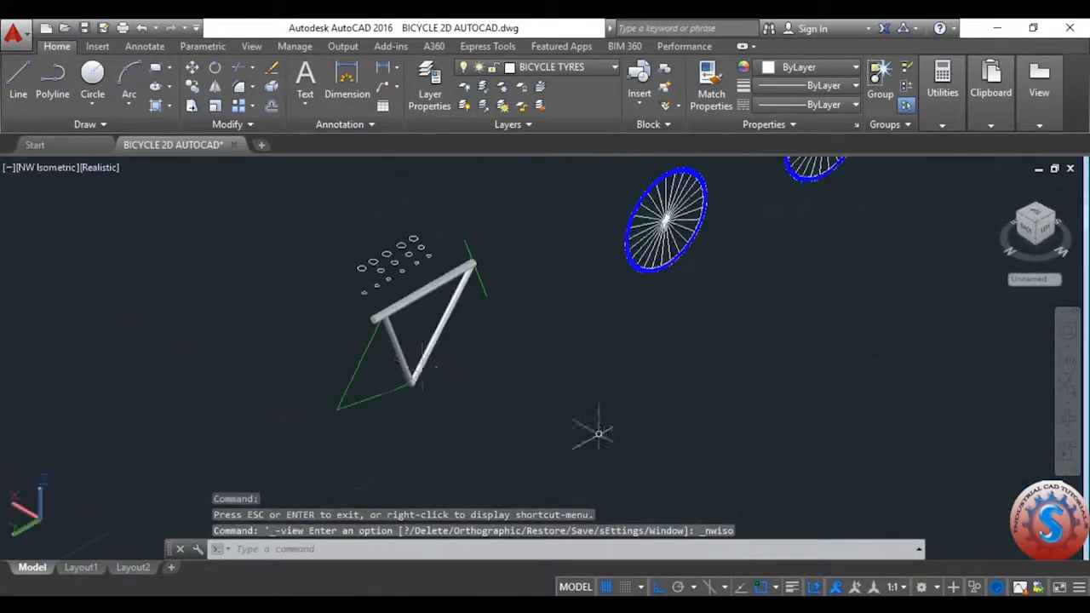
- Sweep the first 20-diameter circle along the upper rear frame line from the upper tube down to the rear corner
{"action": "type", "text": "s"}
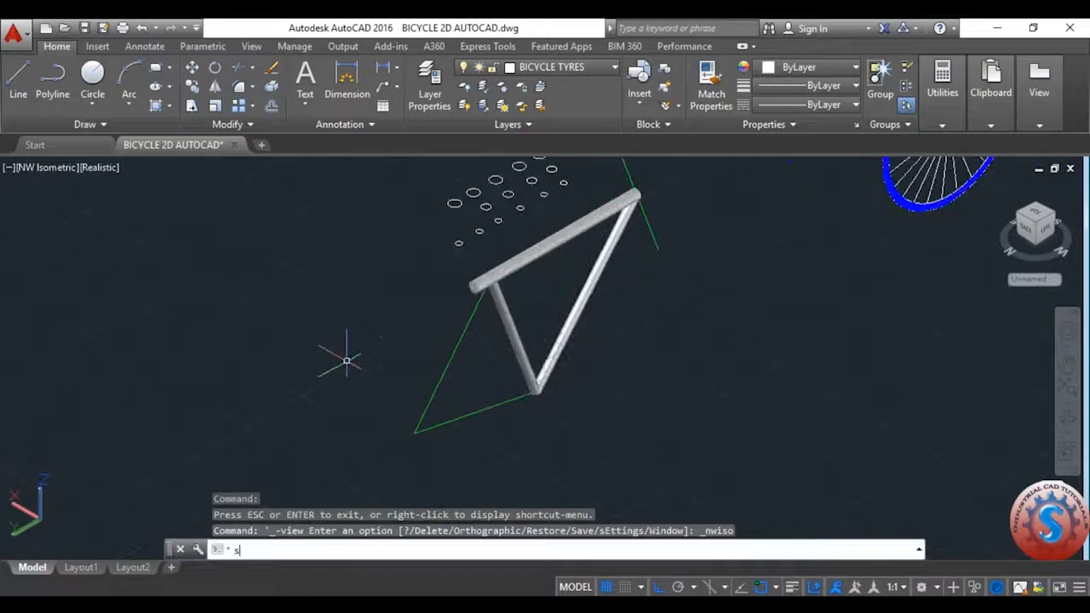
{"action": "type", "text": "weep"}
{"action": "key", "text": "Return"}
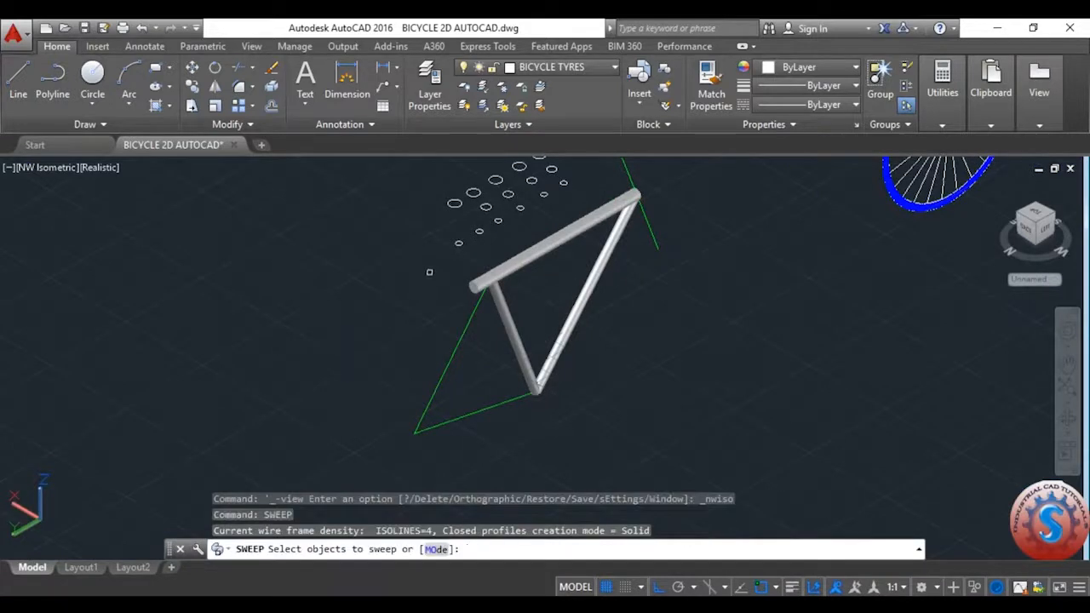
{"action": "left_click", "coordinate": [458, 243]}
{"action": "key", "text": "Return"}
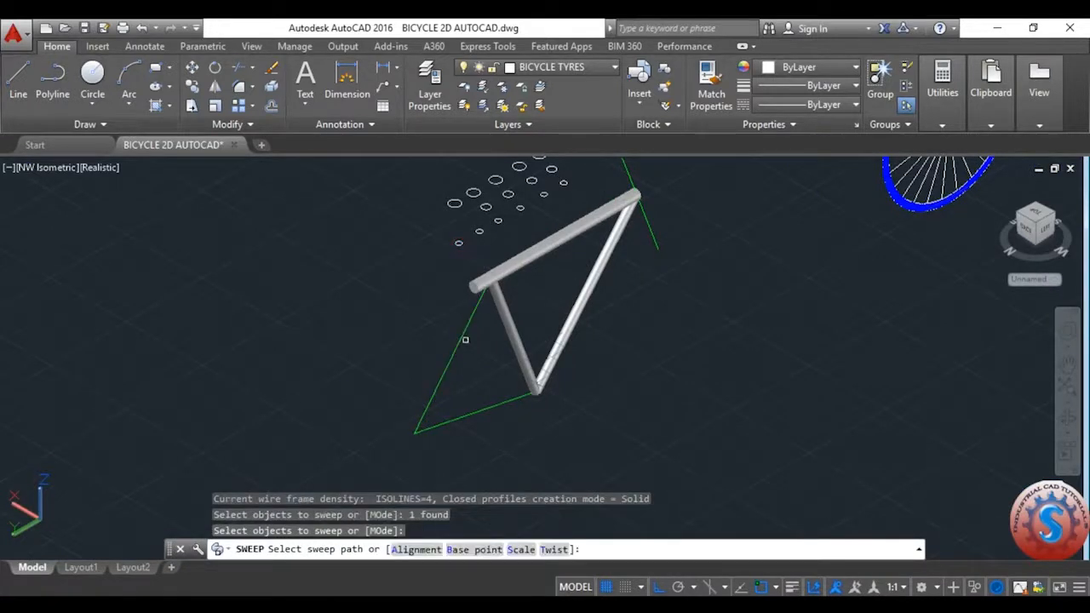
{"action": "left_click", "coordinate": [461, 335]}
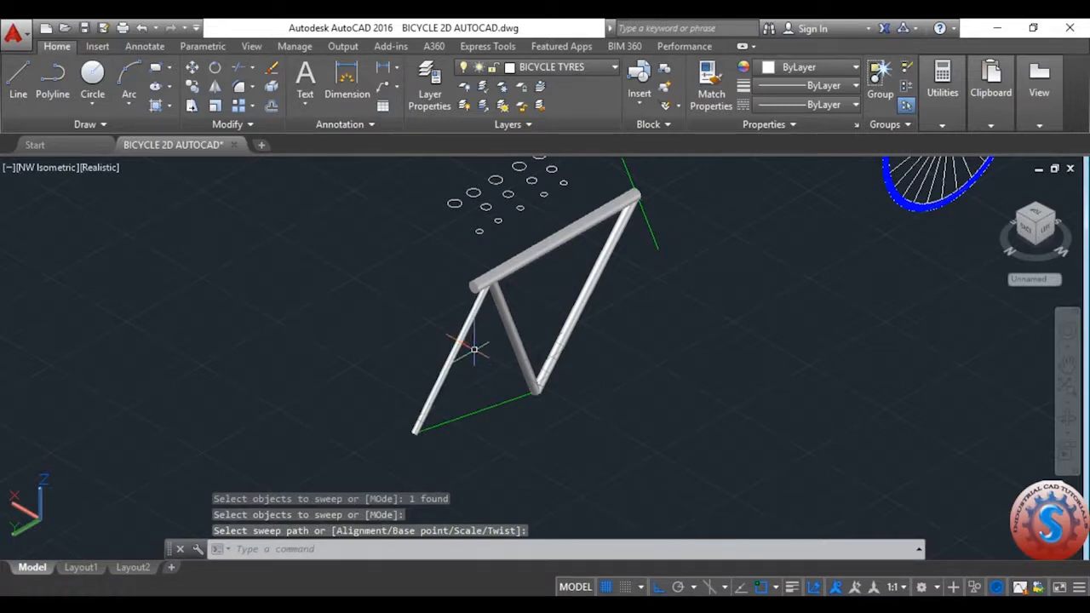
- Sweep the next 20-diameter circle along the lower rear frame line to the lower joint, and save the drawing
{"action": "type", "text": "sweep"}
{"action": "key", "text": "Return"}
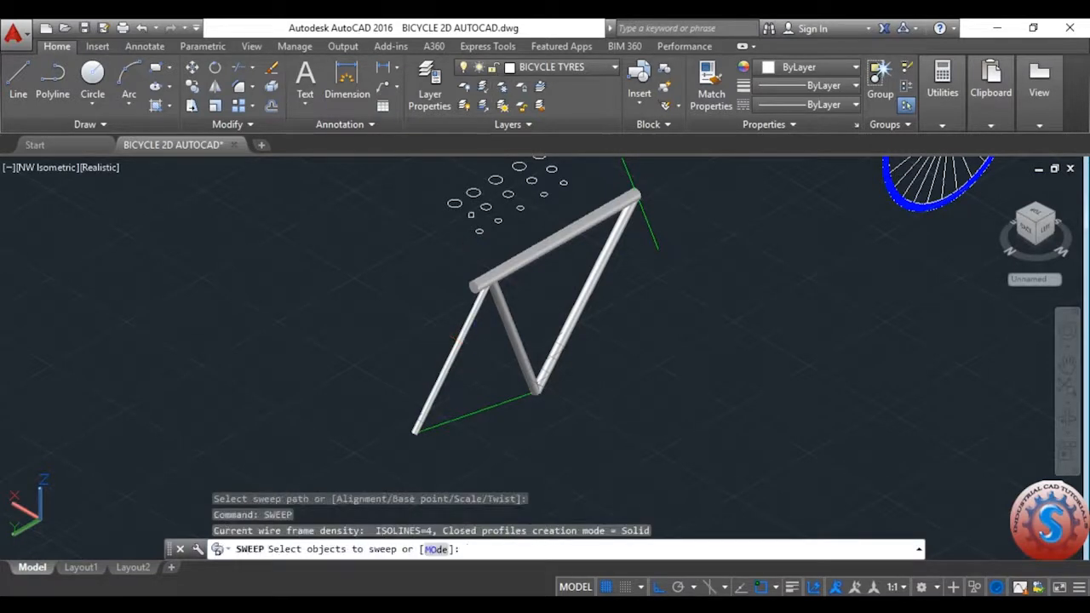
{"action": "left_click", "coordinate": [480, 232]}
{"action": "key", "text": "Return"}
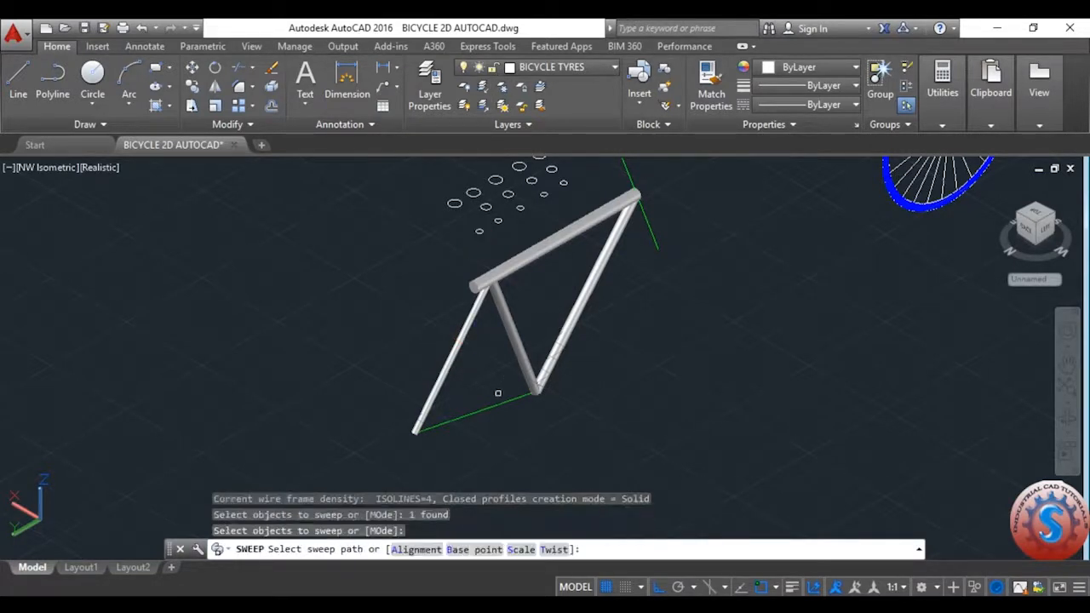
{"action": "left_click", "coordinate": [496, 405]}
{"action": "key", "text": "Return"}
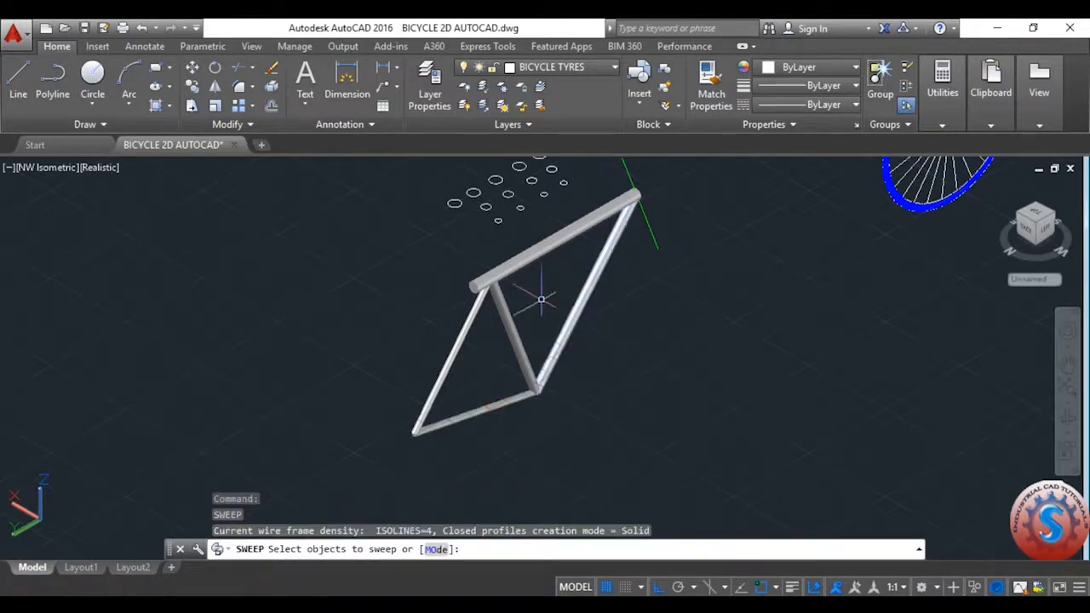
{"action": "key", "text": "Return"}
{"action": "scroll", "coordinate": [593, 339], "scroll_direction": "up", "scroll_amount": 4}
{"action": "scroll", "coordinate": [594, 339], "scroll_direction": "down", "scroll_amount": 5}
{"action": "key", "text": "Escape"}
{"action": "key", "text": "Escape"}
{"action": "key", "text": "ctrl+s"}
{"action": "scroll", "coordinate": [593, 286], "scroll_direction": "up", "scroll_amount": 4}
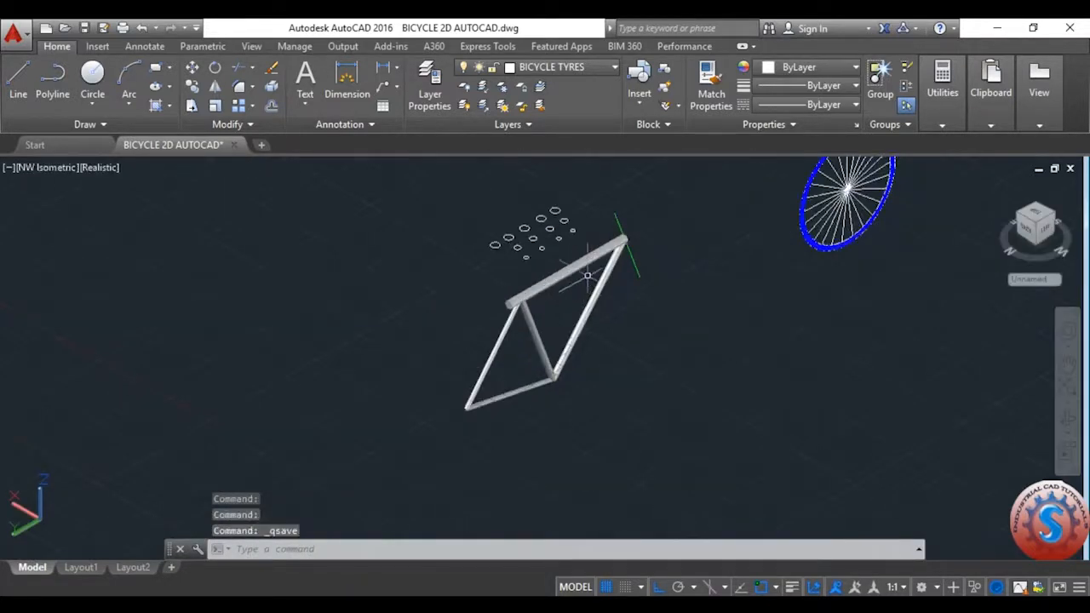
- Sweep a 30-diameter circle along the short front fork line crossing the upper tube's front end
{"action": "right_click", "coordinate": [628, 294]}
{"action": "key", "text": "Escape"}
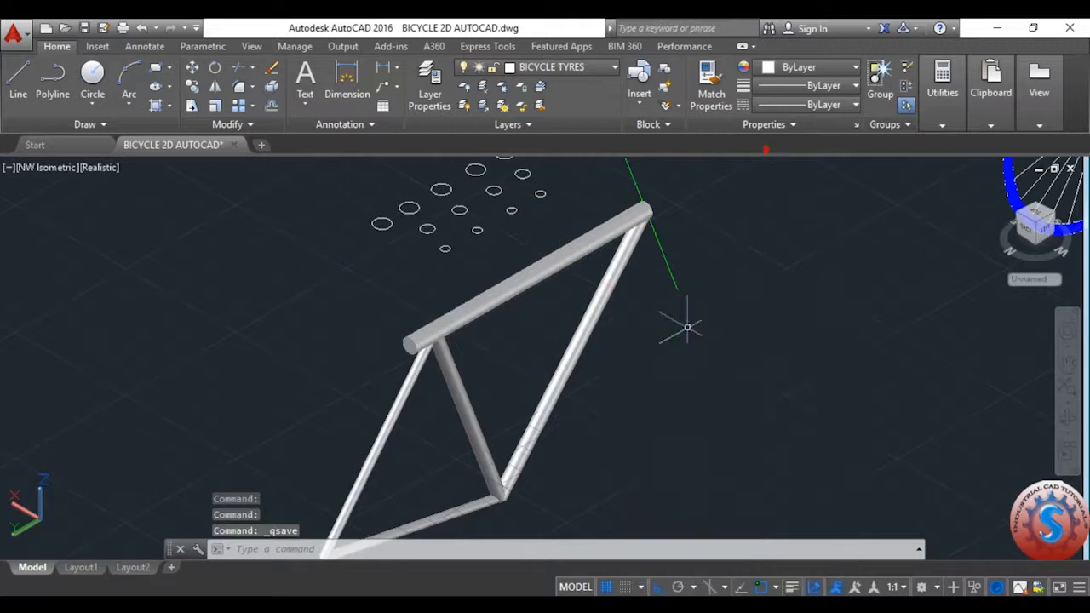
{"action": "scroll", "coordinate": [688, 324], "scroll_direction": "down", "scroll_amount": 3}
{"action": "scroll", "coordinate": [694, 370], "scroll_direction": "down", "scroll_amount": 2}
{"action": "scroll", "coordinate": [694, 369], "scroll_direction": "up", "scroll_amount": 3}
{"action": "scroll", "coordinate": [686, 366], "scroll_direction": "down", "scroll_amount": 3}
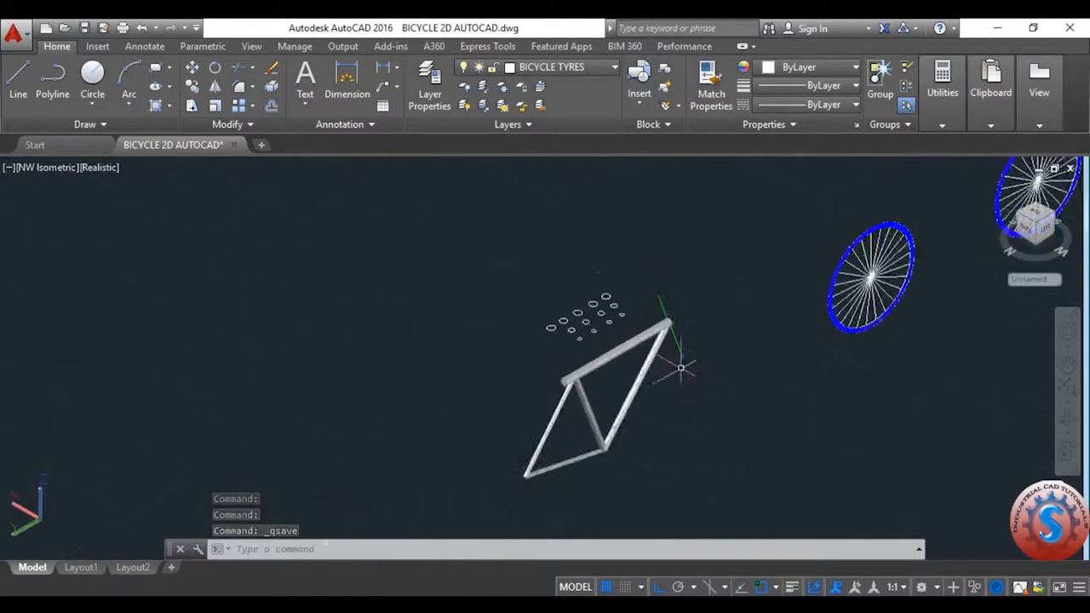
{"action": "scroll", "coordinate": [688, 372], "scroll_direction": "up", "scroll_amount": 2}
{"action": "type", "text": "sweep"}
{"action": "key", "text": "Return"}
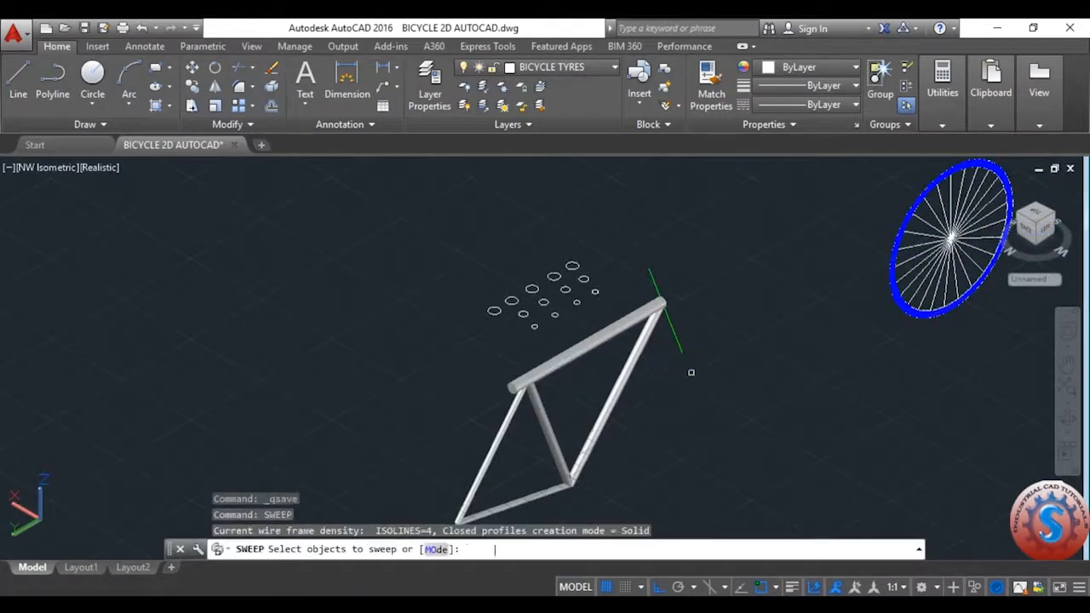
{"action": "scroll", "coordinate": [520, 327], "scroll_direction": "up", "scroll_amount": 1}
{"action": "left_click", "coordinate": [534, 326]}
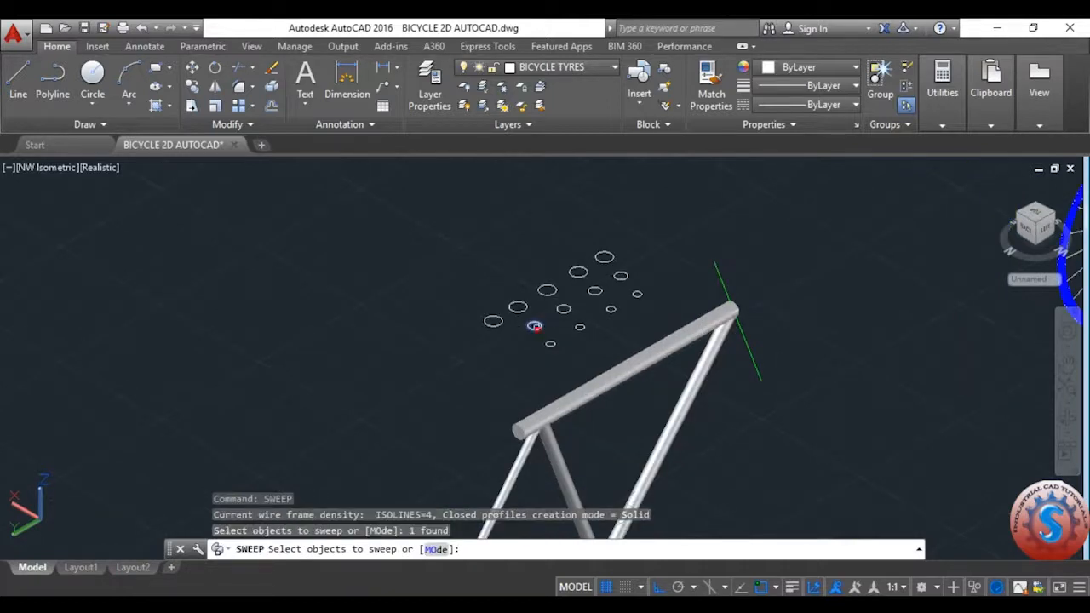
{"action": "key", "text": "Return"}
{"action": "left_click", "coordinate": [725, 290]}
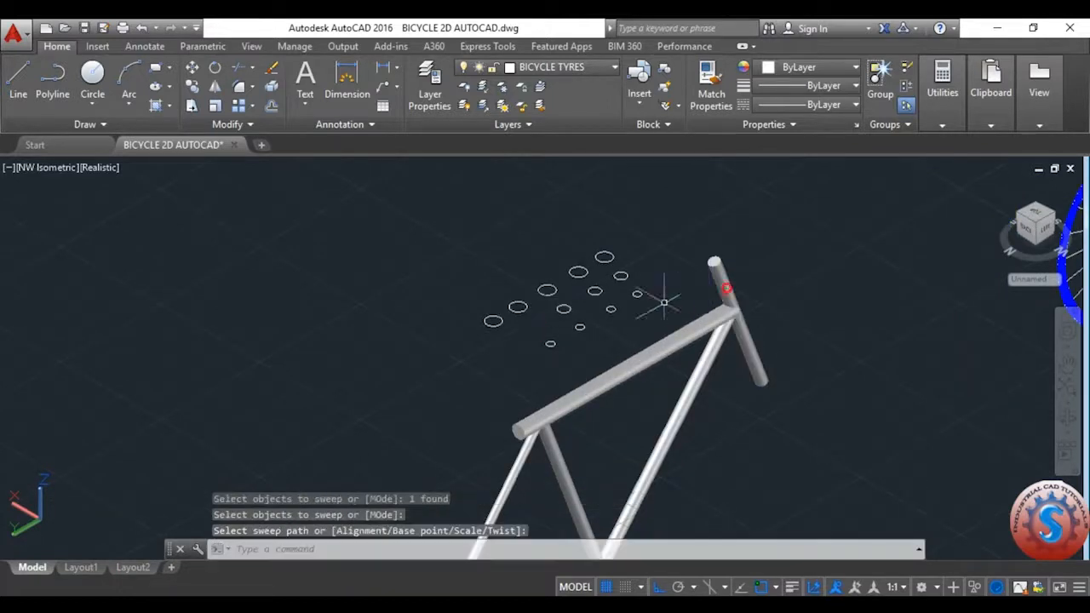
- Inspect the joint between the fork and upper tube, and examine the whole frame in the SW Isometric view
{"action": "scroll", "coordinate": [656, 304], "scroll_direction": "down", "scroll_amount": 3}
{"action": "scroll", "coordinate": [654, 300], "scroll_direction": "up", "scroll_amount": 5}
{"action": "scroll", "coordinate": [651, 297], "scroll_direction": "up", "scroll_amount": 2}
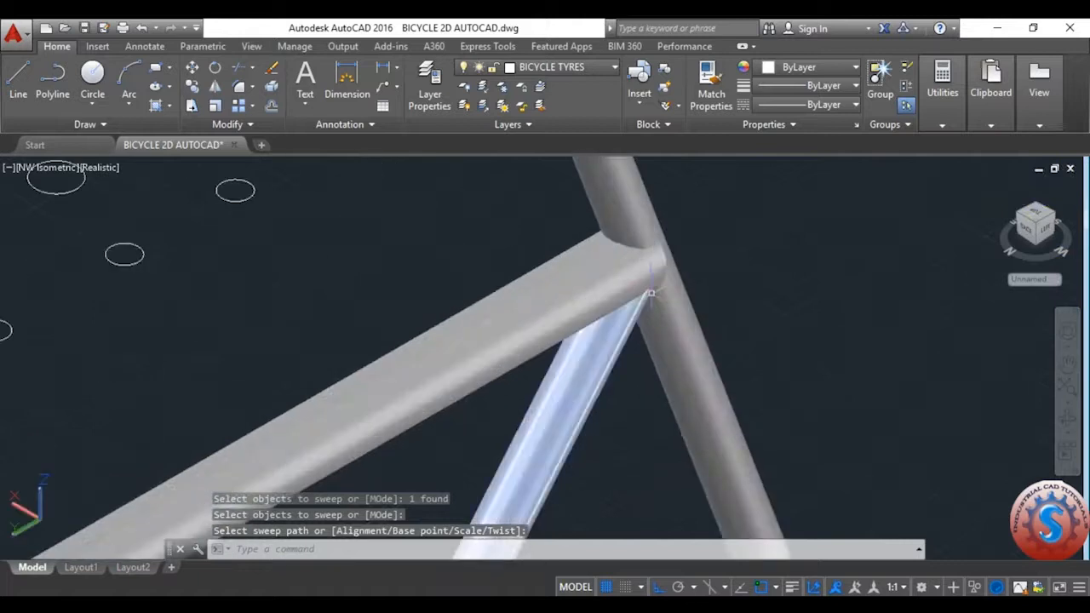
{"action": "scroll", "coordinate": [639, 332], "scroll_direction": "down", "scroll_amount": 6}
{"action": "scroll", "coordinate": [622, 372], "scroll_direction": "up", "scroll_amount": 2}
{"action": "scroll", "coordinate": [622, 372], "scroll_direction": "up", "scroll_amount": 2}
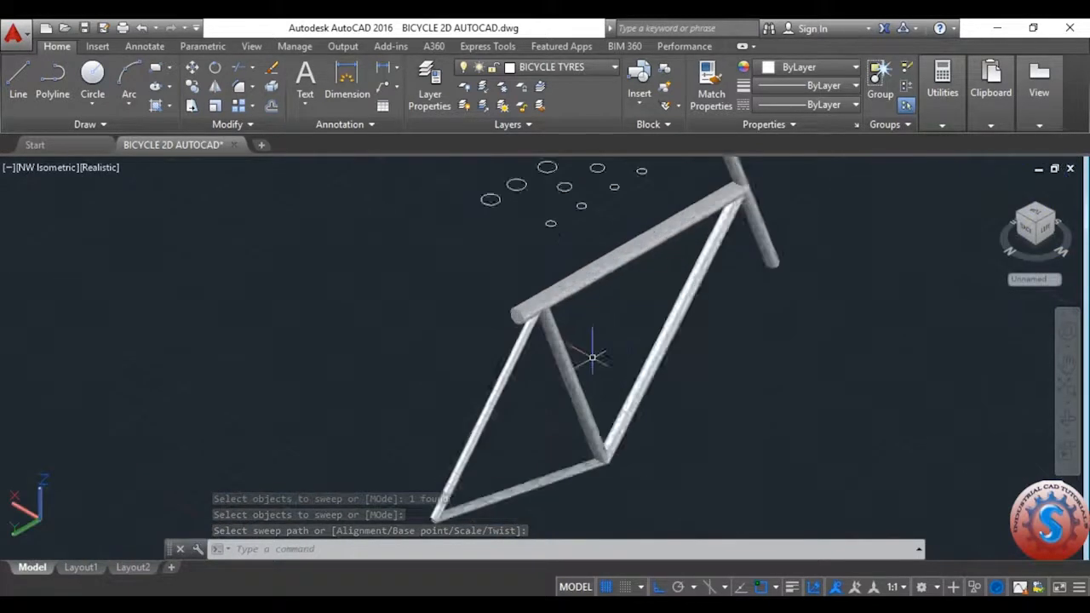
{"action": "scroll", "coordinate": [591, 358], "scroll_direction": "down", "scroll_amount": 4}
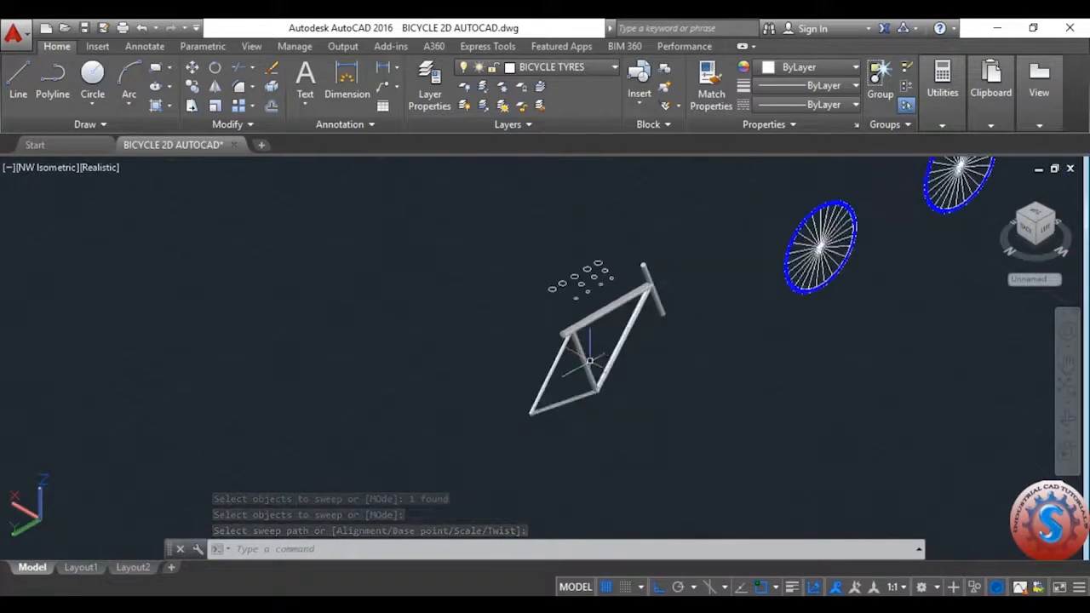
{"action": "left_click", "coordinate": [47, 168]}
{"action": "left_click", "coordinate": [97, 313]}
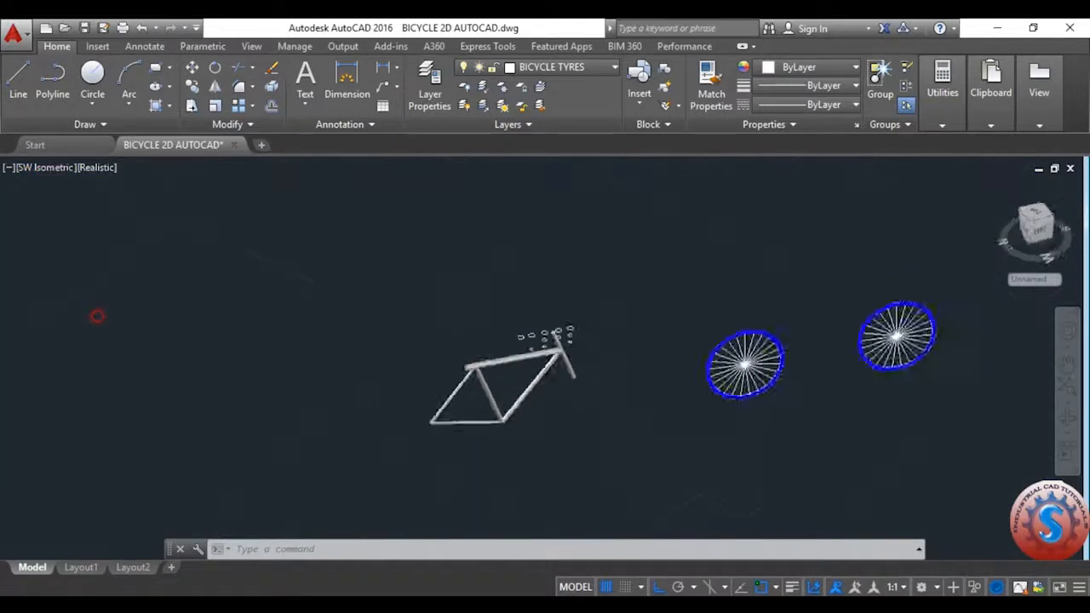
{"action": "scroll", "coordinate": [761, 264], "scroll_direction": "up", "scroll_amount": 2}
{"action": "scroll", "coordinate": [760, 264], "scroll_direction": "up", "scroll_amount": 3}
{"action": "scroll", "coordinate": [651, 327], "scroll_direction": "down", "scroll_amount": 3}
{"action": "scroll", "coordinate": [409, 243], "scroll_direction": "up", "scroll_amount": 3}
{"action": "scroll", "coordinate": [408, 244], "scroll_direction": "down", "scroll_amount": 3}
{"action": "scroll", "coordinate": [573, 269], "scroll_direction": "up", "scroll_amount": 2}
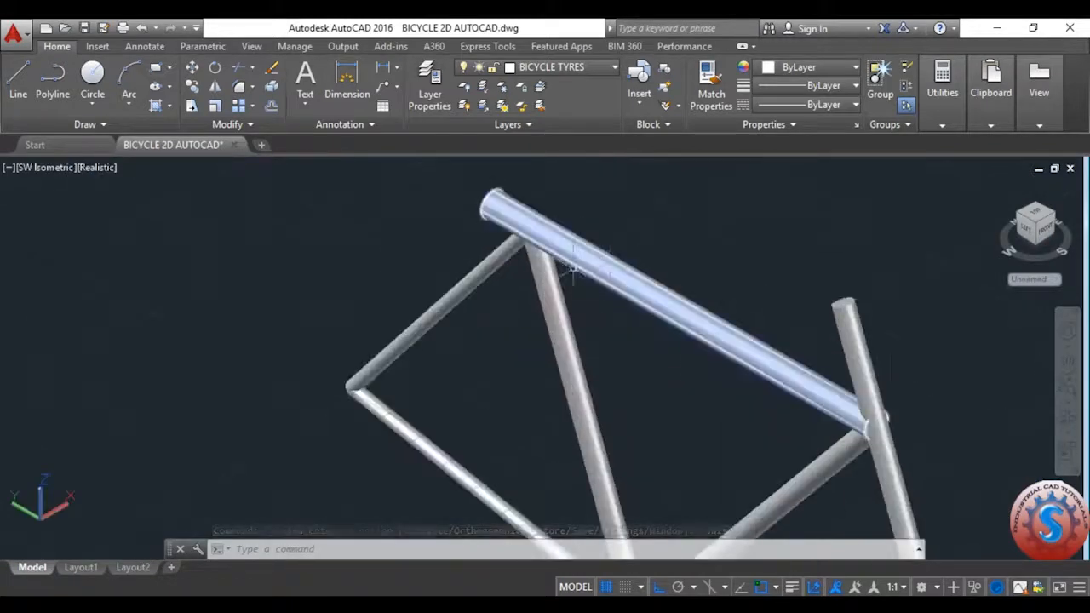
{"action": "scroll", "coordinate": [525, 296], "scroll_direction": "down", "scroll_amount": 3}
- Examine the frame from the Bottom view and by orbiting around it, and return to the Bottom view
{"action": "left_click", "coordinate": [44, 168]}
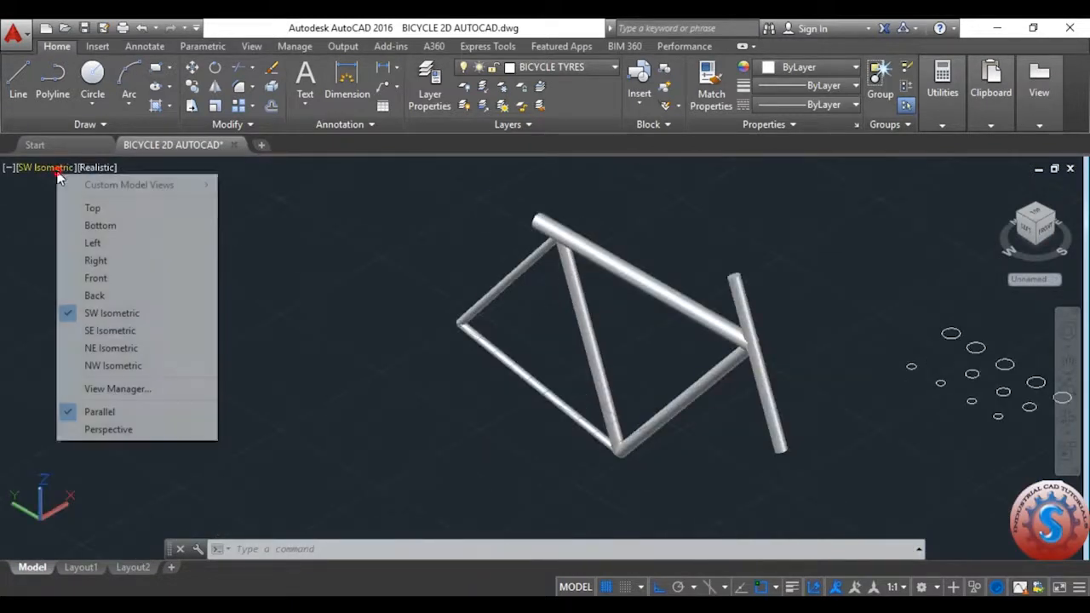
{"action": "left_click", "coordinate": [101, 226]}
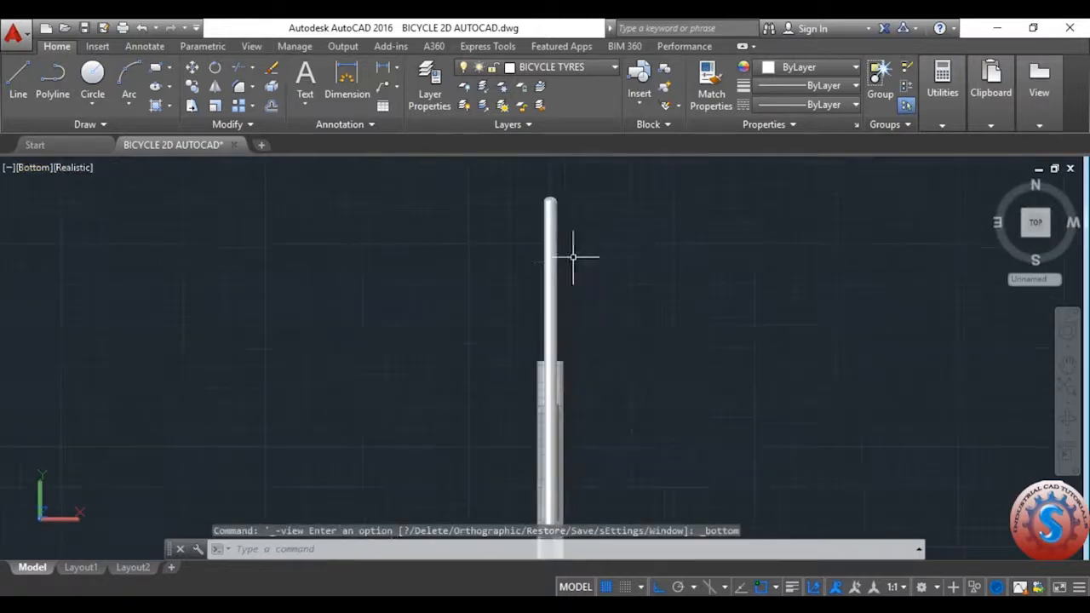
{"action": "left_click", "coordinate": [1066, 433]}
{"action": "left_click_drag", "start_coordinate": [743, 340], "coordinate": [603, 414]}
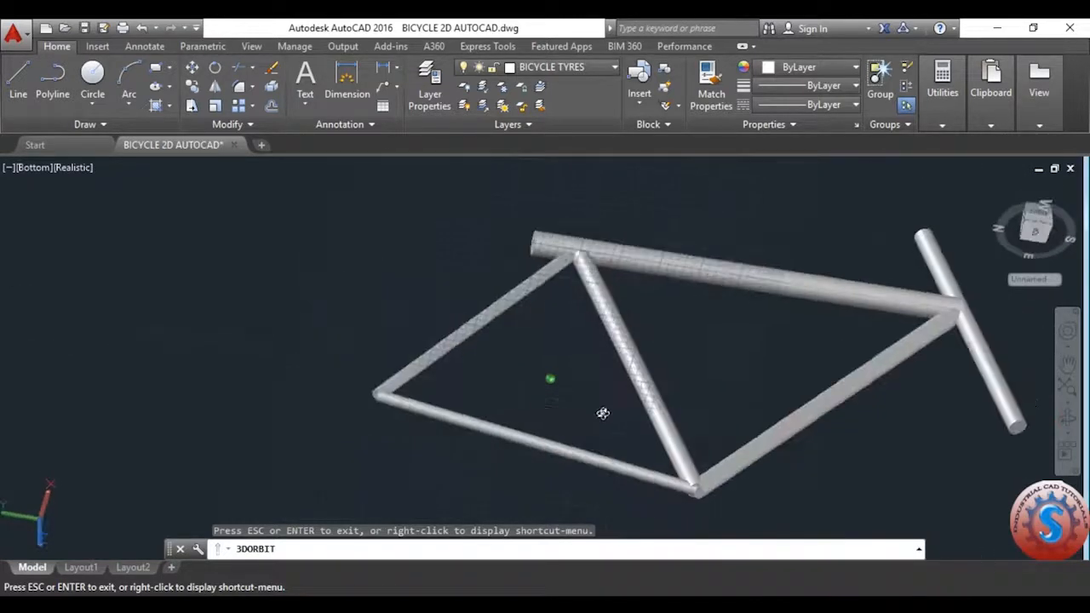
{"action": "key", "text": "Escape"}
{"action": "left_click", "coordinate": [48, 169]}
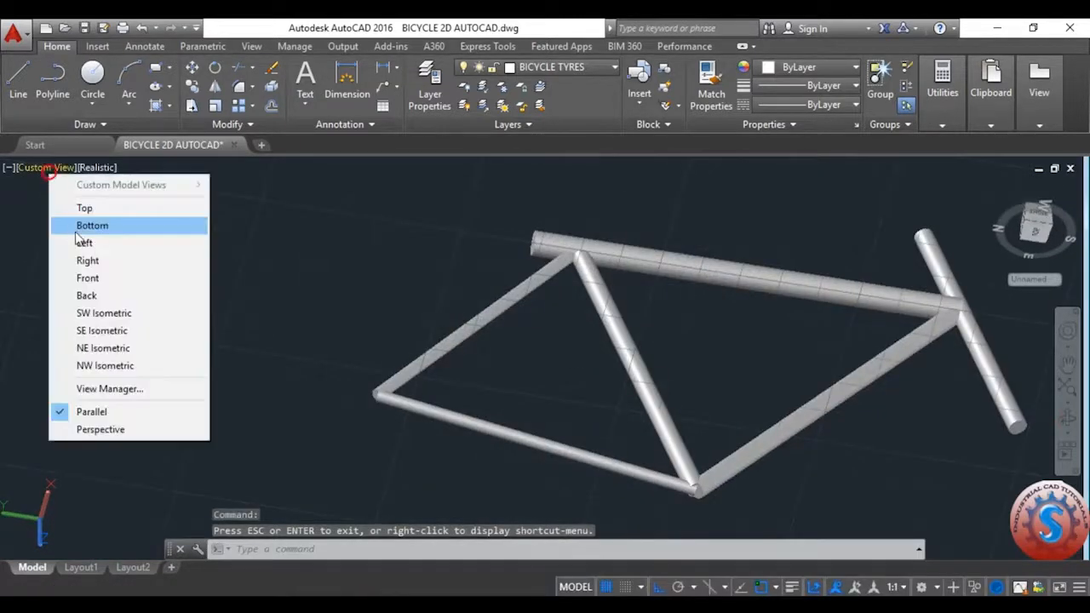
{"action": "left_click", "coordinate": [77, 224]}
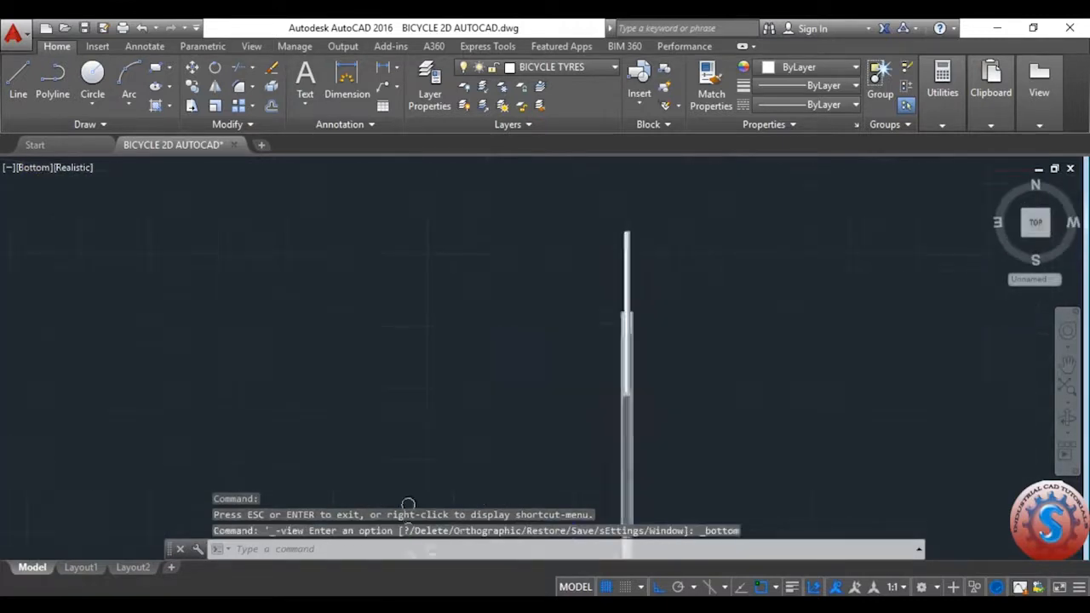
{"action": "scroll", "coordinate": [632, 328], "scroll_direction": "up", "scroll_amount": 1}
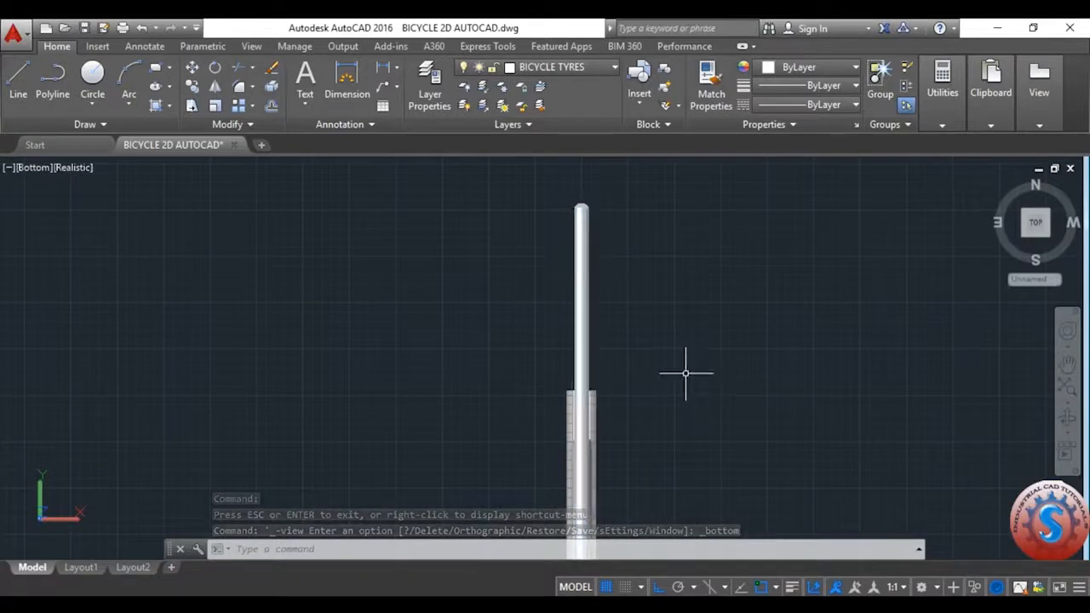
- Copy the lower rear frame tube 50 units sideways, parallel to the original, and save the drawing
{"action": "type", "text": "co"}
{"action": "key", "text": "Return"}
{"action": "left_click", "coordinate": [616, 306]}
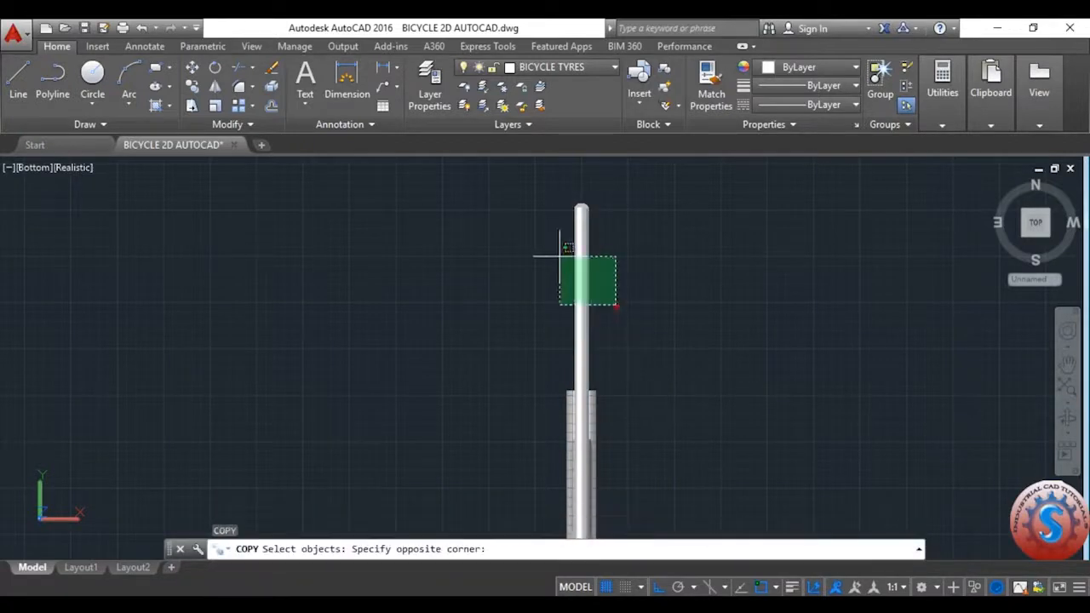
{"action": "left_click", "coordinate": [613, 300]}
{"action": "left_click", "coordinate": [584, 287]}
{"action": "key", "text": "Return"}
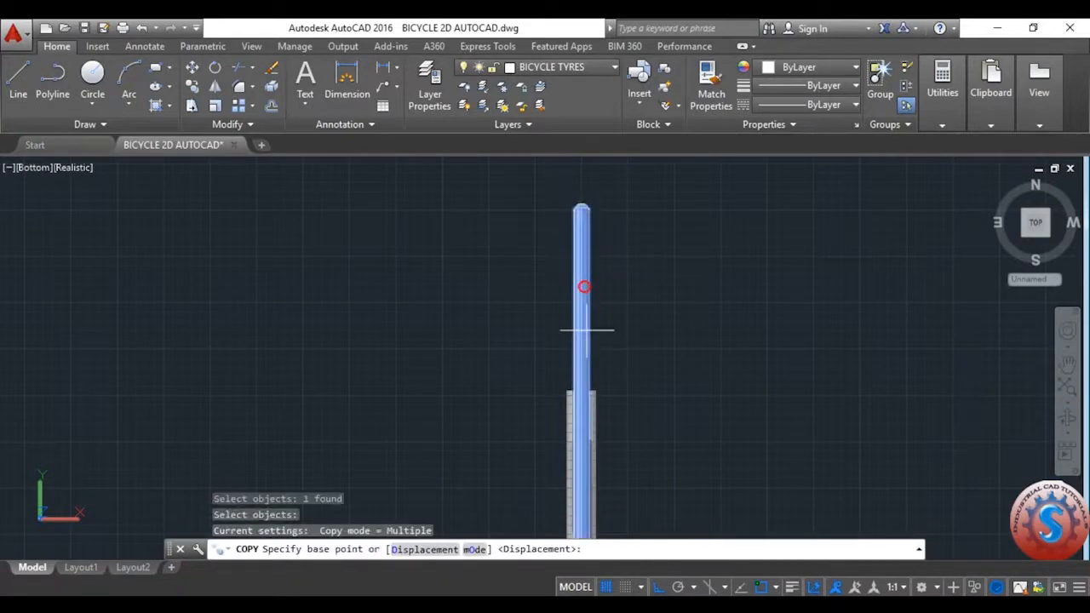
{"action": "left_click", "coordinate": [581, 330]}
{"action": "scroll", "coordinate": [639, 329], "scroll_direction": "down", "scroll_amount": 3}
{"action": "scroll", "coordinate": [637, 324], "scroll_direction": "up", "scroll_amount": 2}
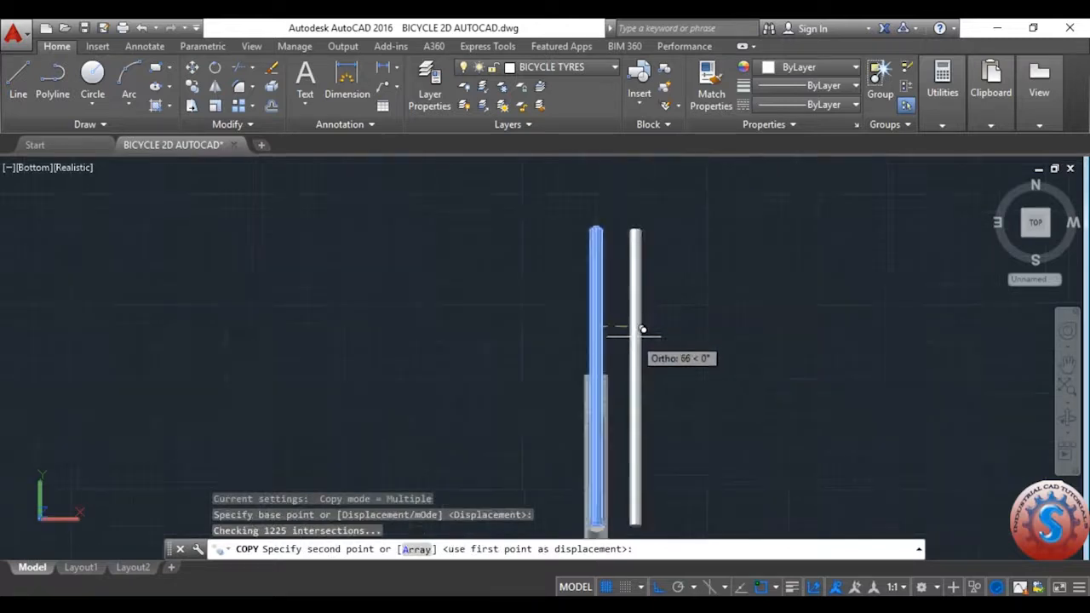
{"action": "type", "text": "5"}
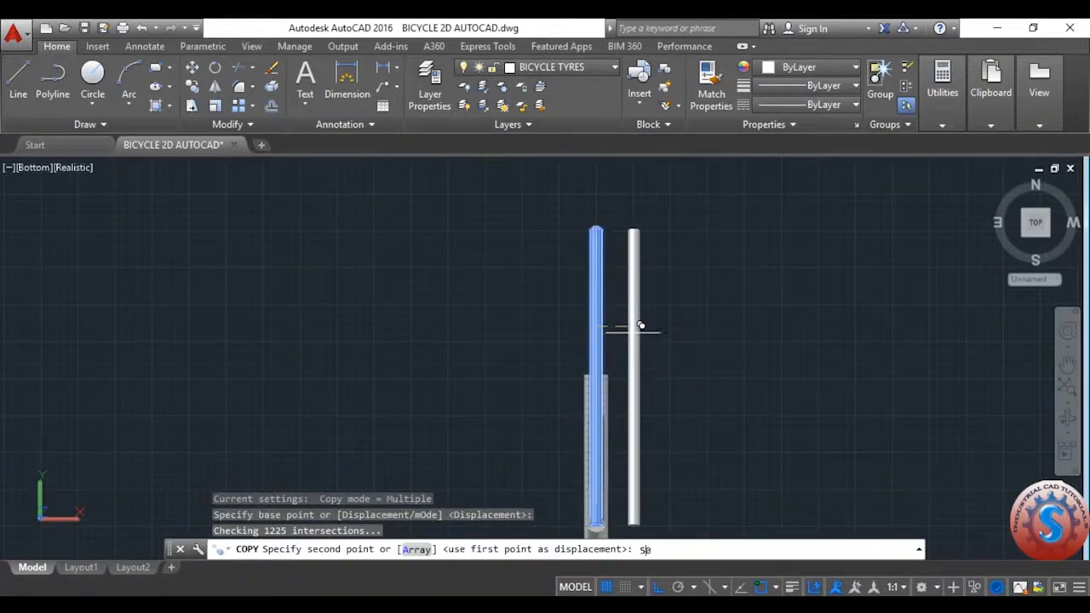
{"action": "type", "text": "0"}
{"action": "key", "text": "Return"}
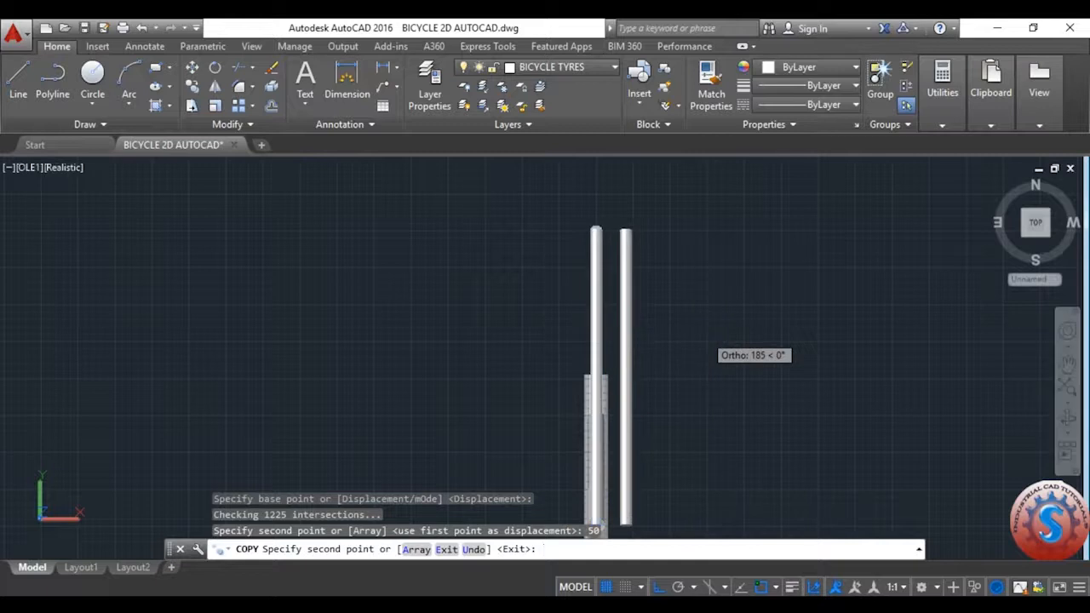
{"action": "key", "text": "Escape"}
{"action": "key", "text": "ctrl+s"}
- Rotate the copied tube slightly outward about its end nearest the lower joint, with Ortho off
{"action": "scroll", "coordinate": [701, 312], "scroll_direction": "down", "scroll_amount": 3}
{"action": "scroll", "coordinate": [695, 329], "scroll_direction": "up", "scroll_amount": 2}
{"action": "type", "text": "ro"}
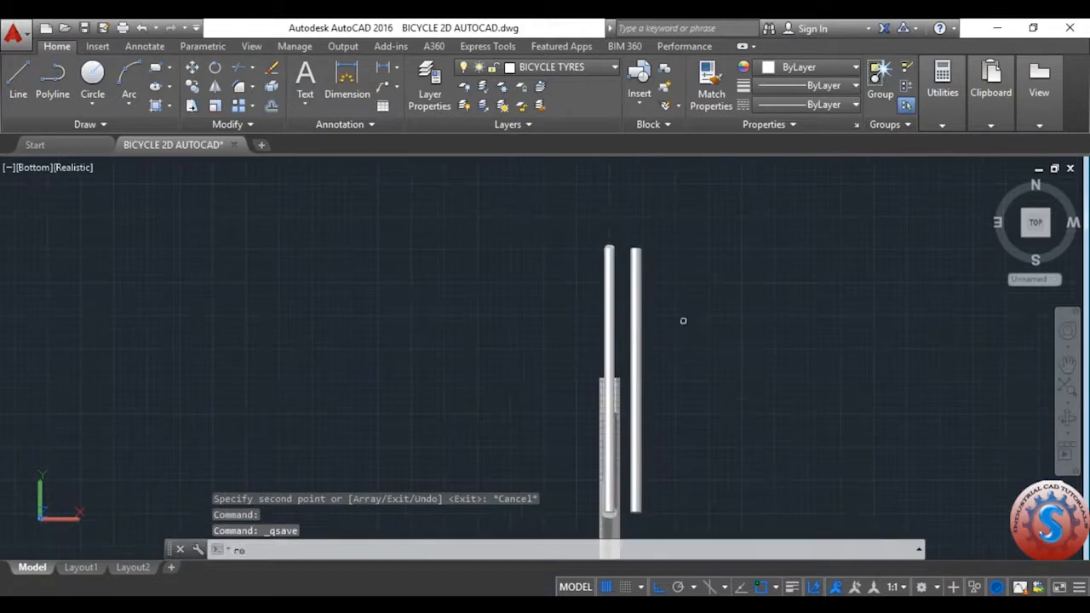
{"action": "key", "text": "Return"}
{"action": "scroll", "coordinate": [634, 294], "scroll_direction": "up", "scroll_amount": 3}
{"action": "left_click", "coordinate": [654, 292]}
{"action": "left_click", "coordinate": [632, 272]}
{"action": "scroll", "coordinate": [651, 263], "scroll_direction": "down", "scroll_amount": 4}
{"action": "key", "text": "Return"}
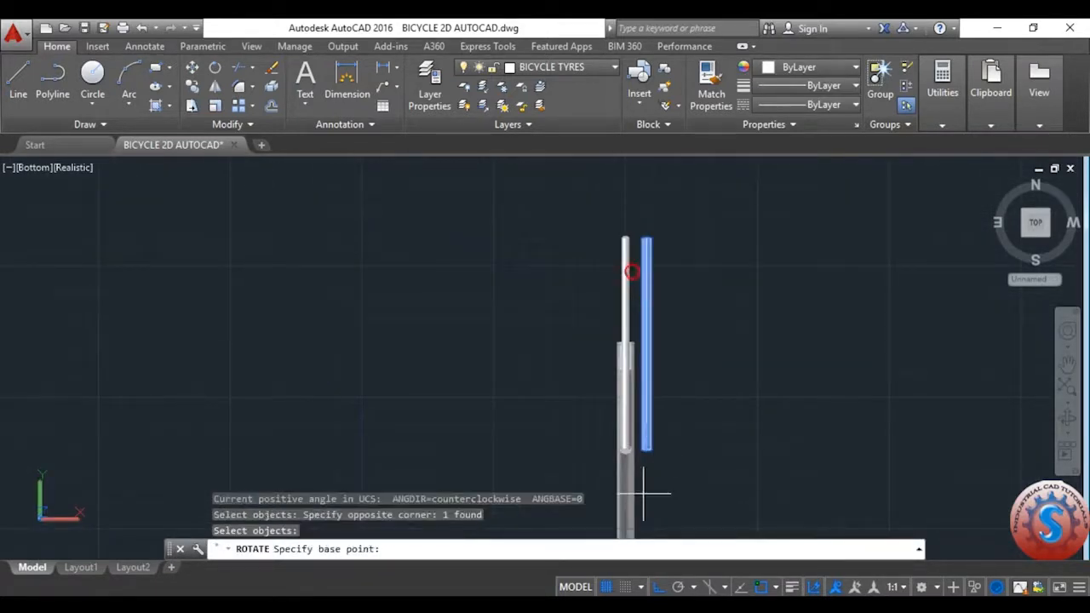
{"action": "scroll", "coordinate": [643, 492], "scroll_direction": "up", "scroll_amount": 3}
{"action": "left_click", "coordinate": [653, 442]}
{"action": "scroll", "coordinate": [720, 360], "scroll_direction": "down", "scroll_amount": 4}
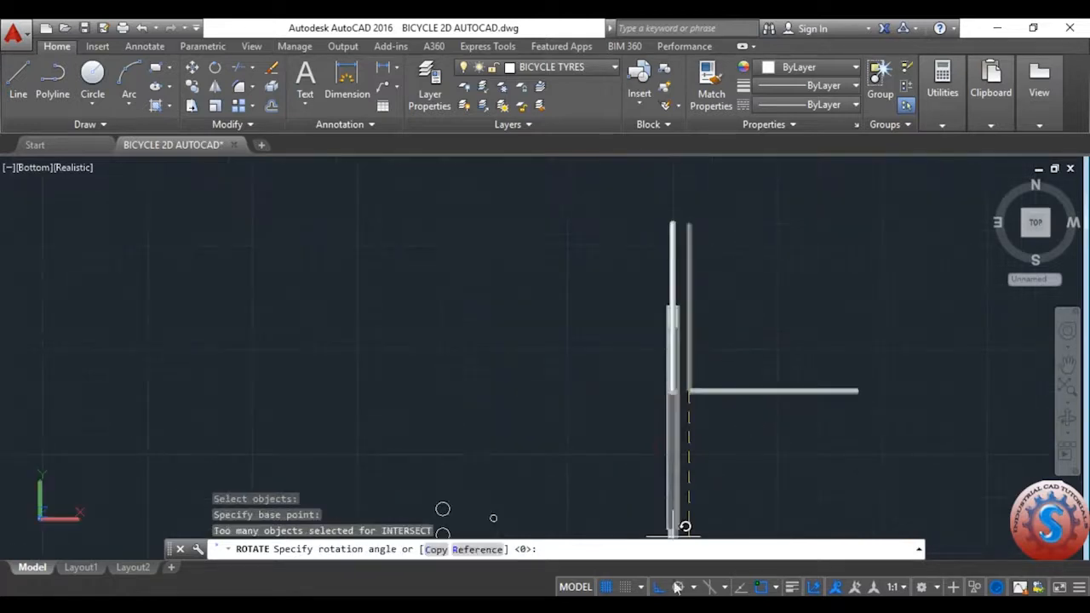
{"action": "left_click", "coordinate": [659, 586]}
{"action": "scroll", "coordinate": [754, 349], "scroll_direction": "up", "scroll_amount": 2}
{"action": "scroll", "coordinate": [732, 400], "scroll_direction": "down", "scroll_amount": 3}
{"action": "scroll", "coordinate": [712, 417], "scroll_direction": "up", "scroll_amount": 1}
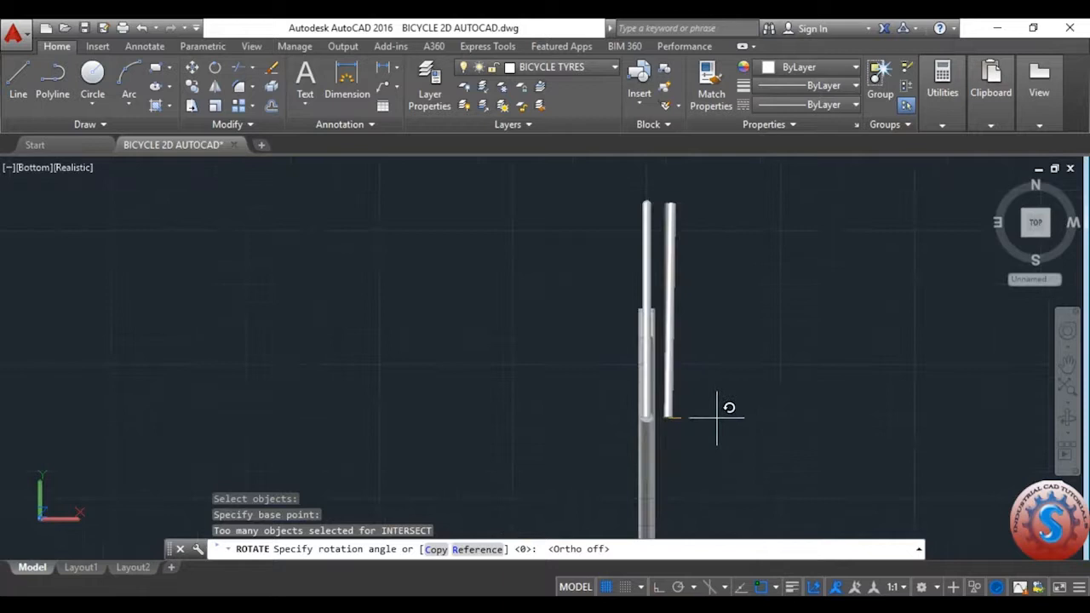
{"action": "scroll", "coordinate": [717, 419], "scroll_direction": "up", "scroll_amount": 1}
{"action": "scroll", "coordinate": [717, 422], "scroll_direction": "down", "scroll_amount": 2}
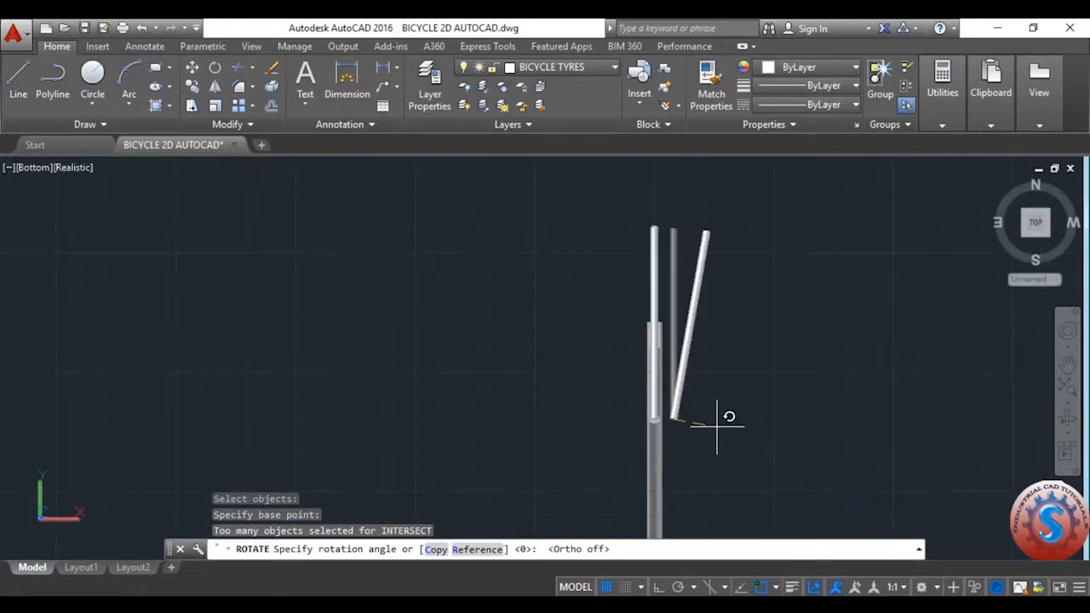
{"action": "left_click", "coordinate": [717, 424]}
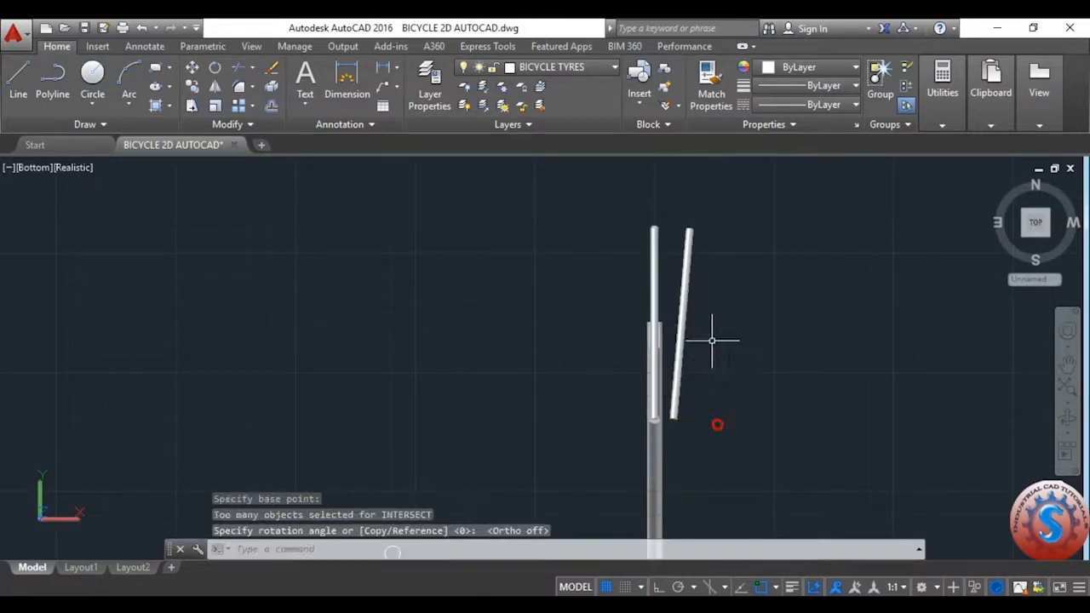
- Move the angled tube by its lower end onto the end of the original rear tube at the lower joint
{"action": "scroll", "coordinate": [709, 340], "scroll_direction": "up", "scroll_amount": 1}
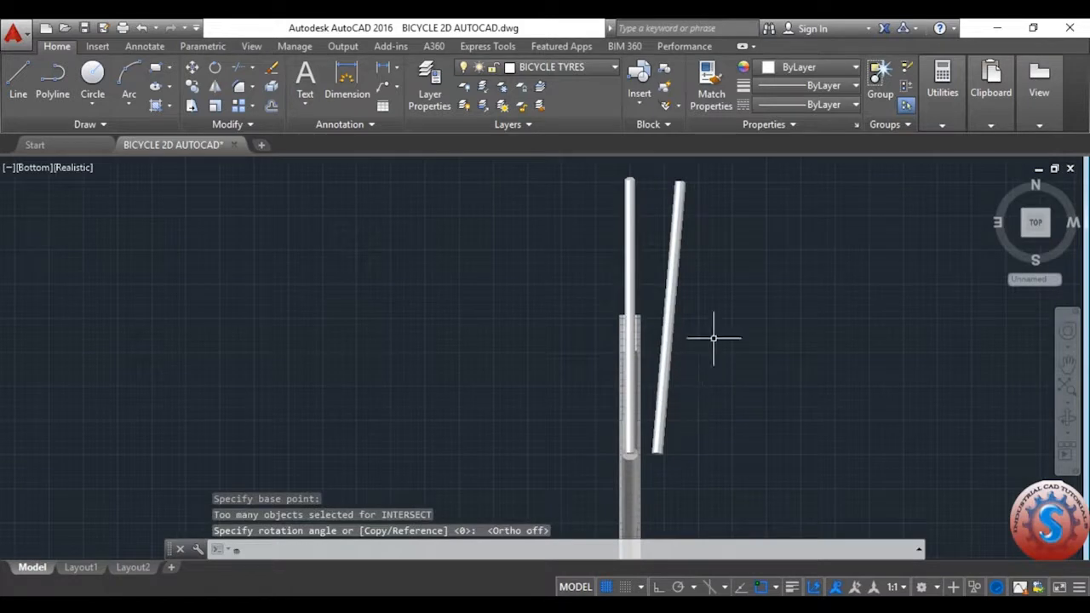
{"action": "key", "text": "Return"}
{"action": "left_click", "coordinate": [715, 329]}
{"action": "left_click", "coordinate": [673, 276]}
{"action": "key", "text": "Return"}
{"action": "scroll", "coordinate": [648, 452], "scroll_direction": "up", "scroll_amount": 3}
{"action": "left_click", "coordinate": [665, 456]}
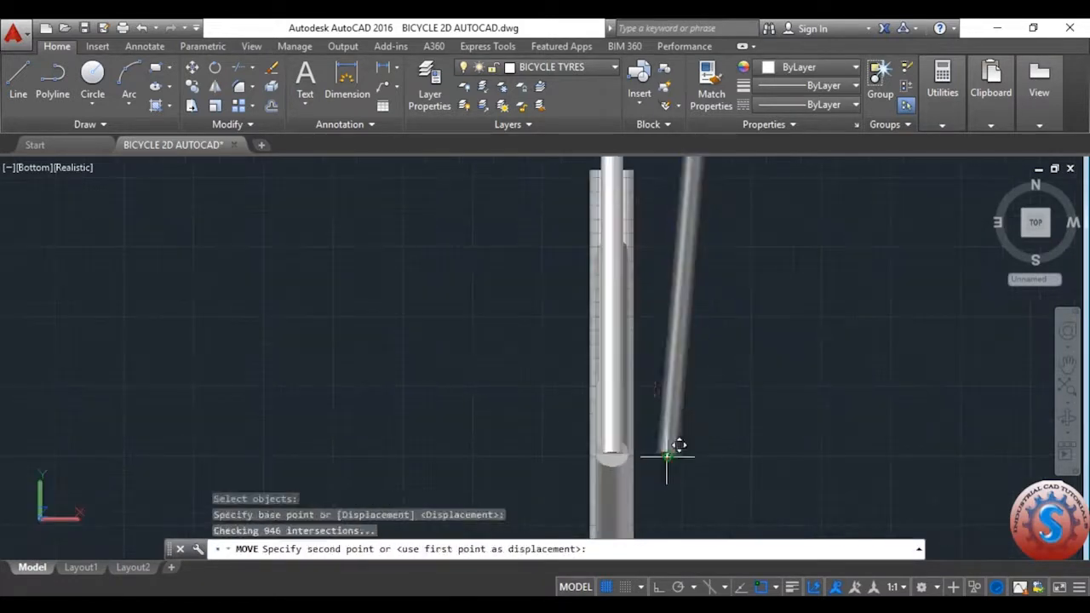
{"action": "left_click", "coordinate": [667, 453]}
{"action": "scroll", "coordinate": [667, 349], "scroll_direction": "down", "scroll_amount": 3}
{"action": "scroll", "coordinate": [669, 342], "scroll_direction": "up", "scroll_amount": 1}
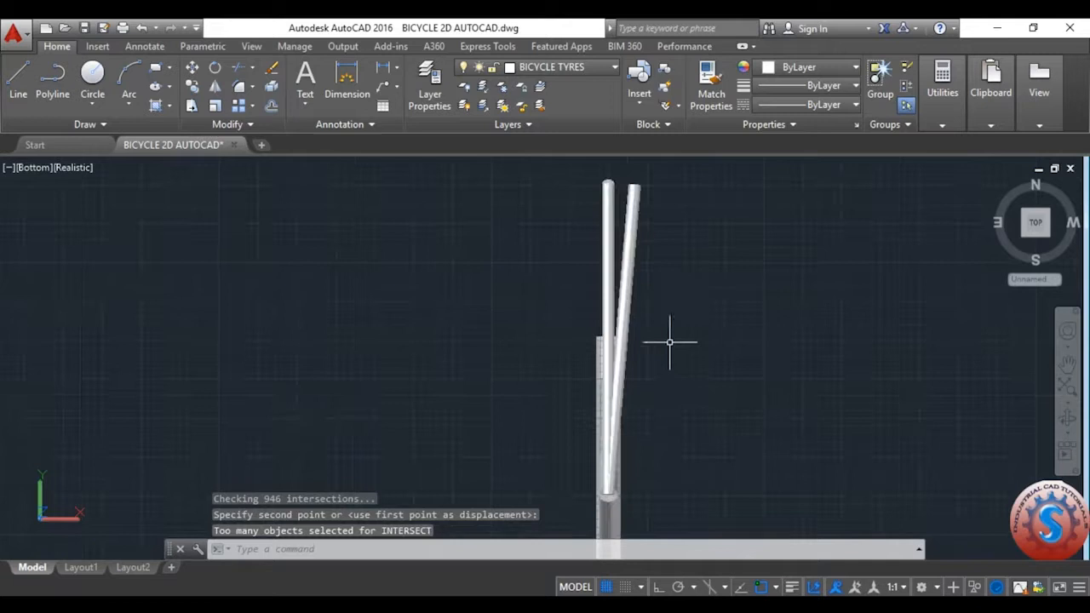
- Mirror the angled tube about the centre tube's axis, keeping the source object, and save the drawing
{"action": "type", "text": "m"}
{"action": "left_click", "coordinate": [635, 221]}
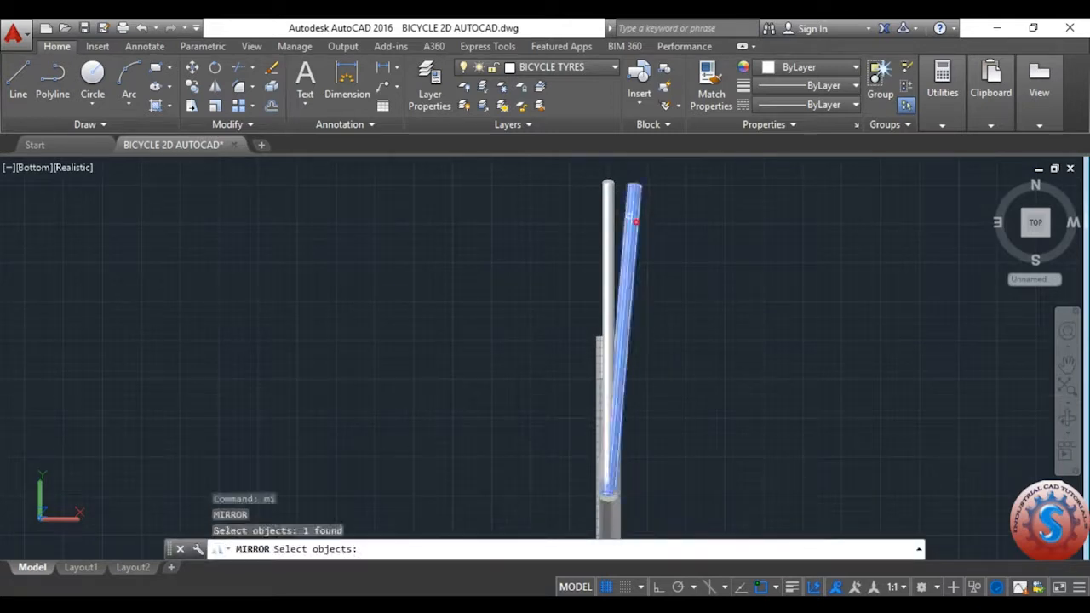
{"action": "left_click", "coordinate": [606, 180]}
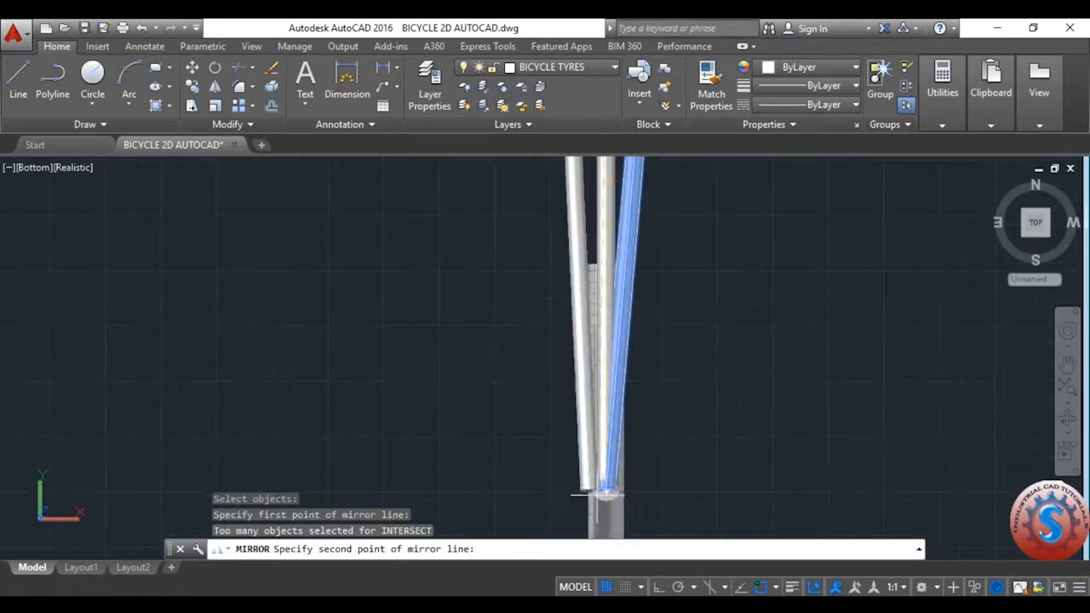
{"action": "key", "text": "Return"}
{"action": "scroll", "coordinate": [654, 361], "scroll_direction": "down", "scroll_amount": 3}
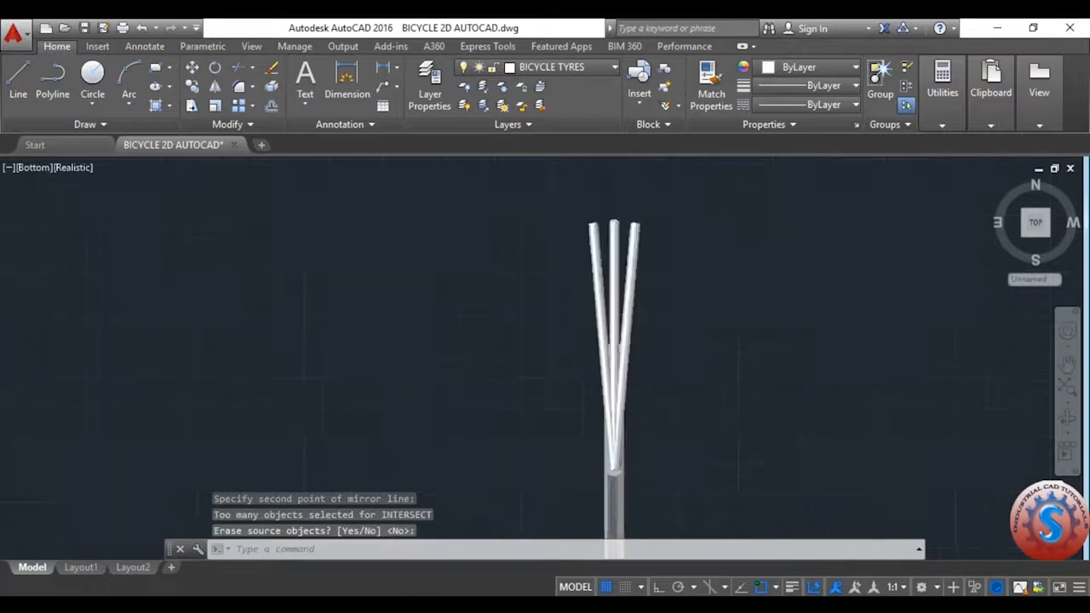
{"action": "scroll", "coordinate": [661, 336], "scroll_direction": "up", "scroll_amount": 2}
{"action": "key", "text": "ctrl+s"}
- Erase the two overlapping rear tubes between the mirrored angled tubes
{"action": "scroll", "coordinate": [596, 210], "scroll_direction": "up", "scroll_amount": 3}
{"action": "left_click", "coordinate": [602, 223]}
{"action": "left_click", "coordinate": [572, 226]}
{"action": "key", "text": "Delete"}
- Examine the frame and its forked lower rear tubes in the NW Isometric view
{"action": "scroll", "coordinate": [591, 272], "scroll_direction": "down", "scroll_amount": 6}
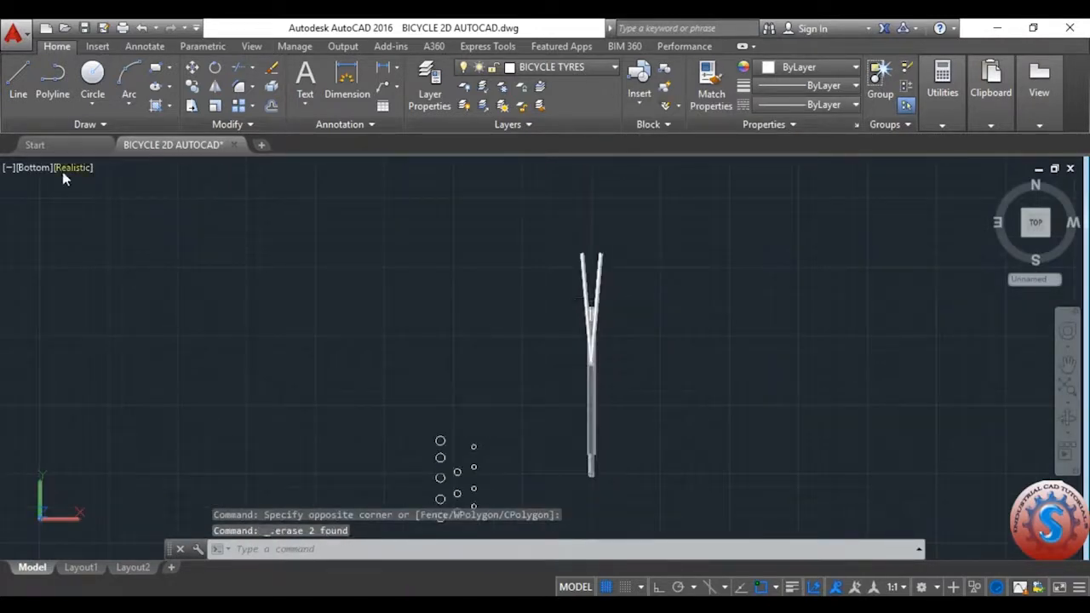
{"action": "left_click", "coordinate": [37, 170]}
{"action": "left_click", "coordinate": [109, 372]}
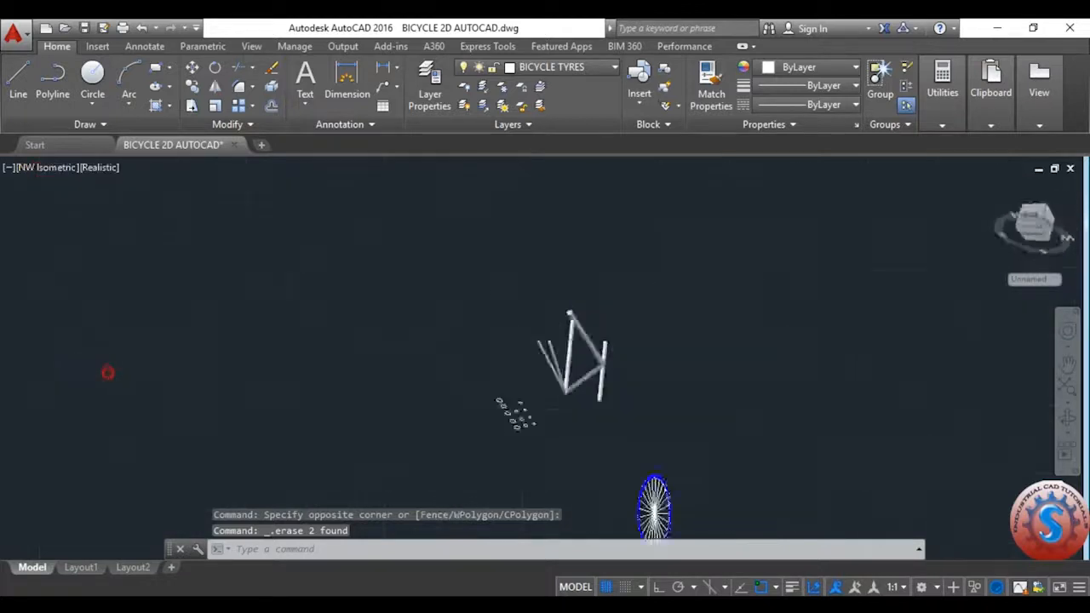
{"action": "scroll", "coordinate": [502, 434], "scroll_direction": "up", "scroll_amount": 5}
{"action": "scroll", "coordinate": [559, 404], "scroll_direction": "down", "scroll_amount": 4}
{"action": "scroll", "coordinate": [580, 380], "scroll_direction": "up", "scroll_amount": 2}
{"action": "scroll", "coordinate": [588, 392], "scroll_direction": "up", "scroll_amount": 3}
{"action": "scroll", "coordinate": [596, 391], "scroll_direction": "down", "scroll_amount": 5}
{"action": "scroll", "coordinate": [593, 393], "scroll_direction": "up", "scroll_amount": 3}
{"action": "scroll", "coordinate": [591, 400], "scroll_direction": "down", "scroll_amount": 1}
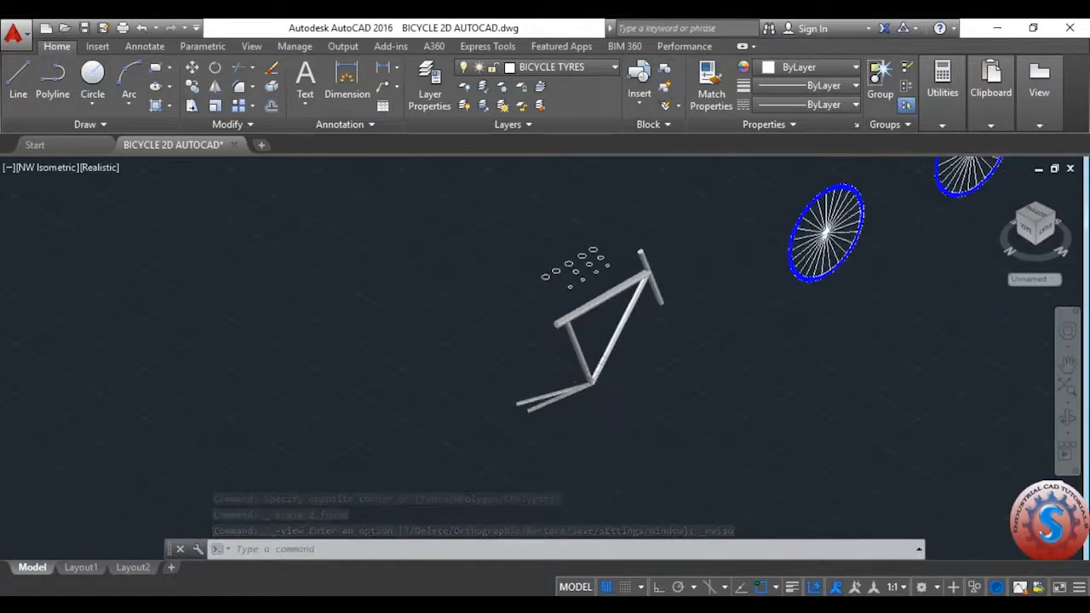
{"action": "scroll", "coordinate": [587, 358], "scroll_direction": "up", "scroll_amount": 4}
{"action": "scroll", "coordinate": [588, 358], "scroll_direction": "down", "scroll_amount": 4}
{"action": "scroll", "coordinate": [588, 356], "scroll_direction": "up", "scroll_amount": 2}
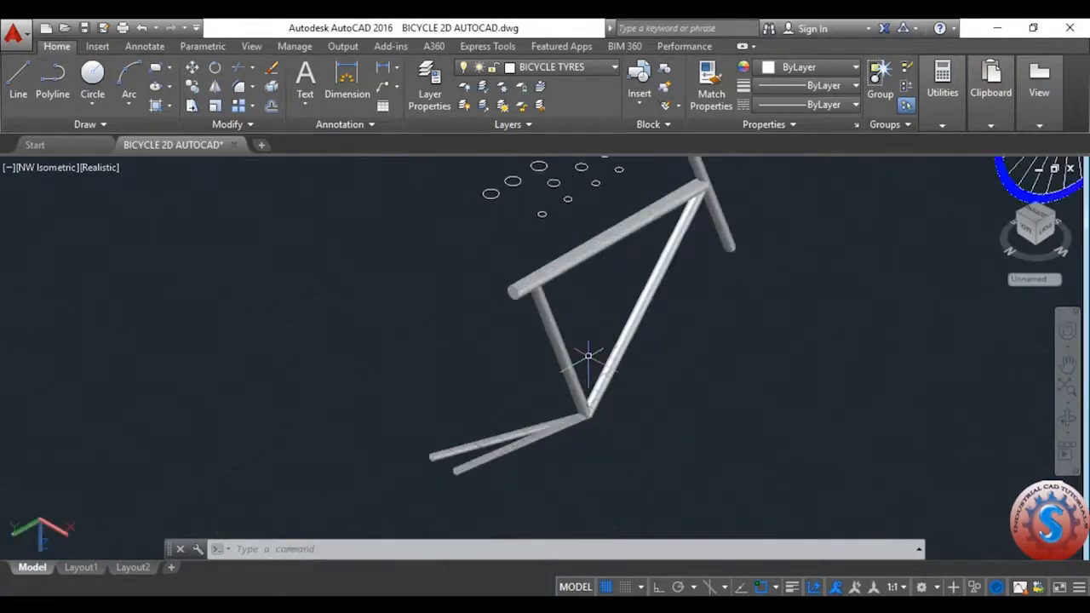
- Undo the view changes and the erasure of the two centre rear tubes
{"action": "key", "text": "ctrl+z"}
{"action": "key", "text": "ctrl+z"}
{"action": "key", "text": "ctrl+z"}
{"action": "key", "text": "ctrl+z"}
{"action": "key", "text": "ctrl+z"}
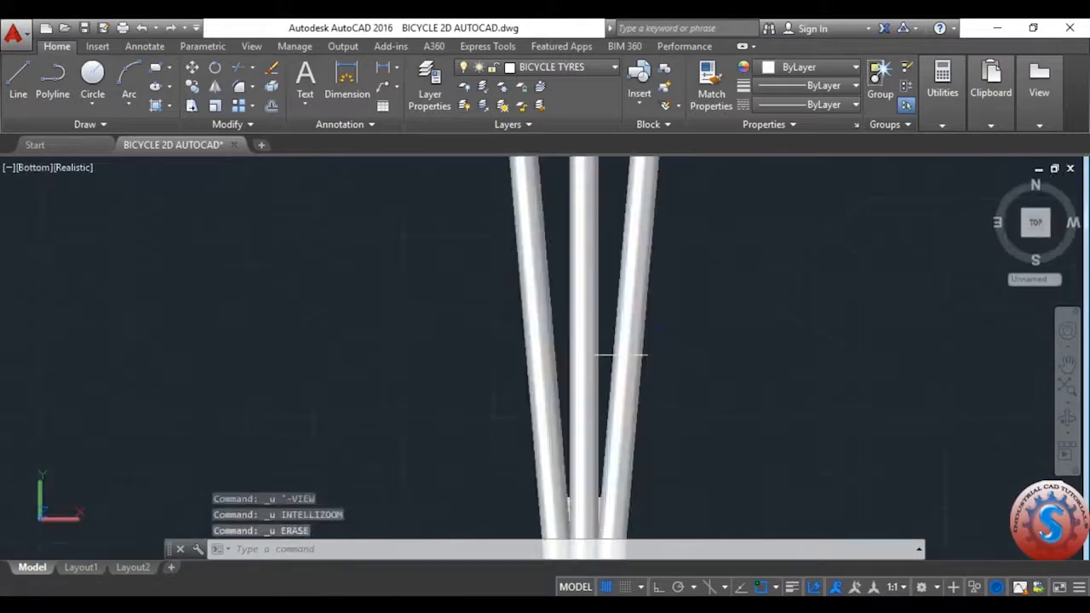
{"action": "key", "text": "ctrl+z"}
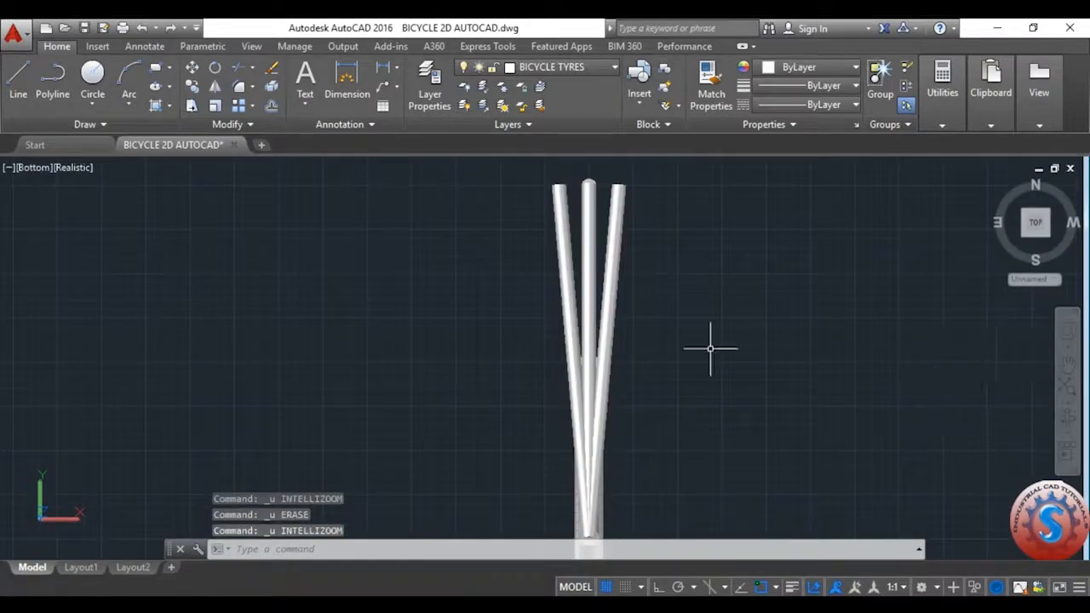
- Erase only the centre lower rear tube in the NW Isometric view, keeping the upper rear tube
{"action": "left_click", "coordinate": [45, 169]}
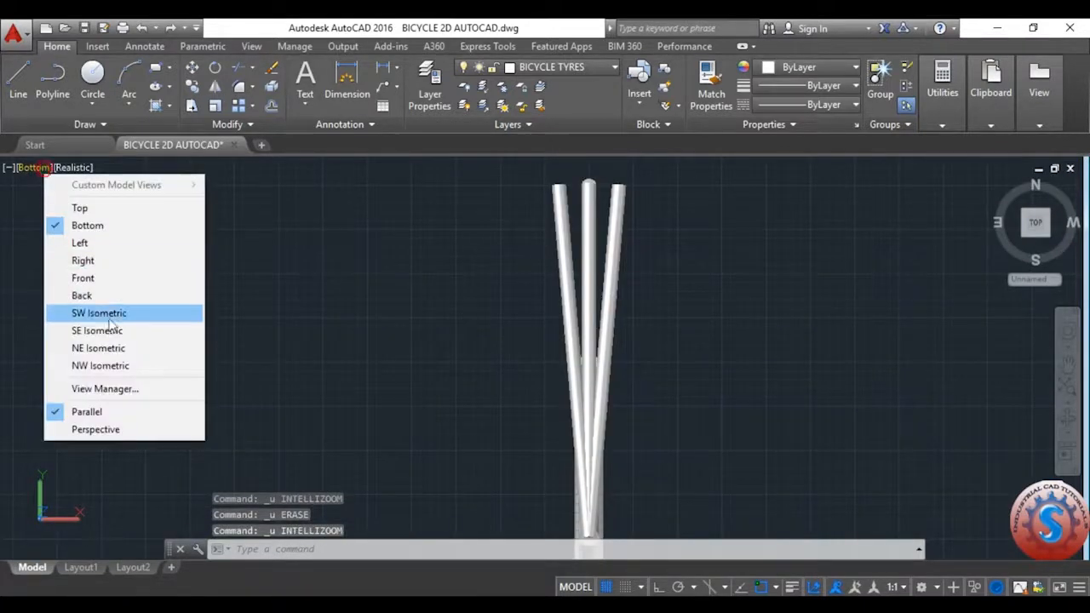
{"action": "left_click", "coordinate": [106, 363]}
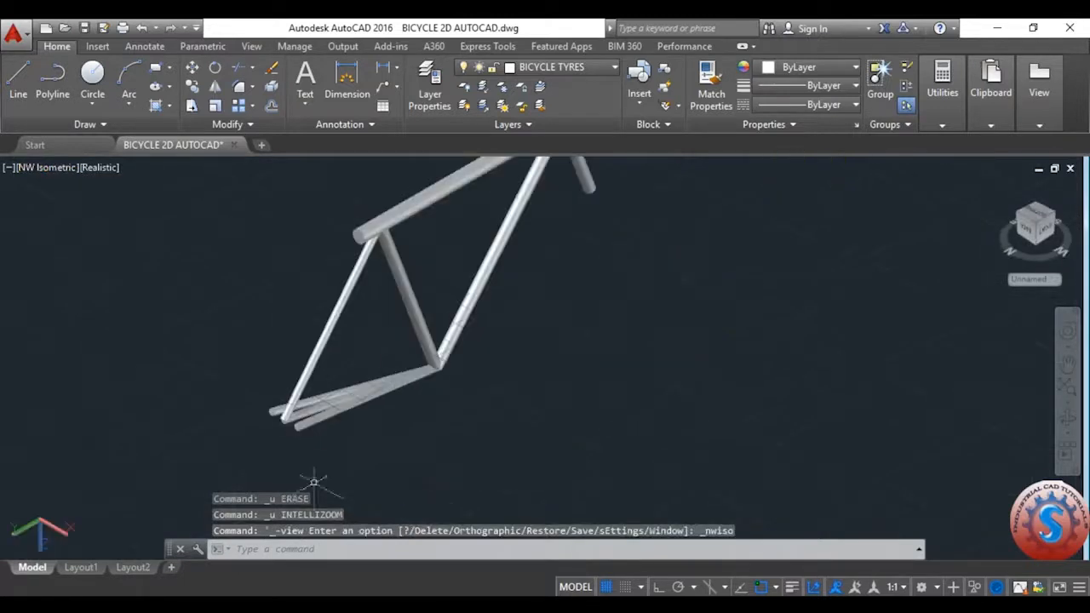
{"action": "left_click", "coordinate": [435, 384]}
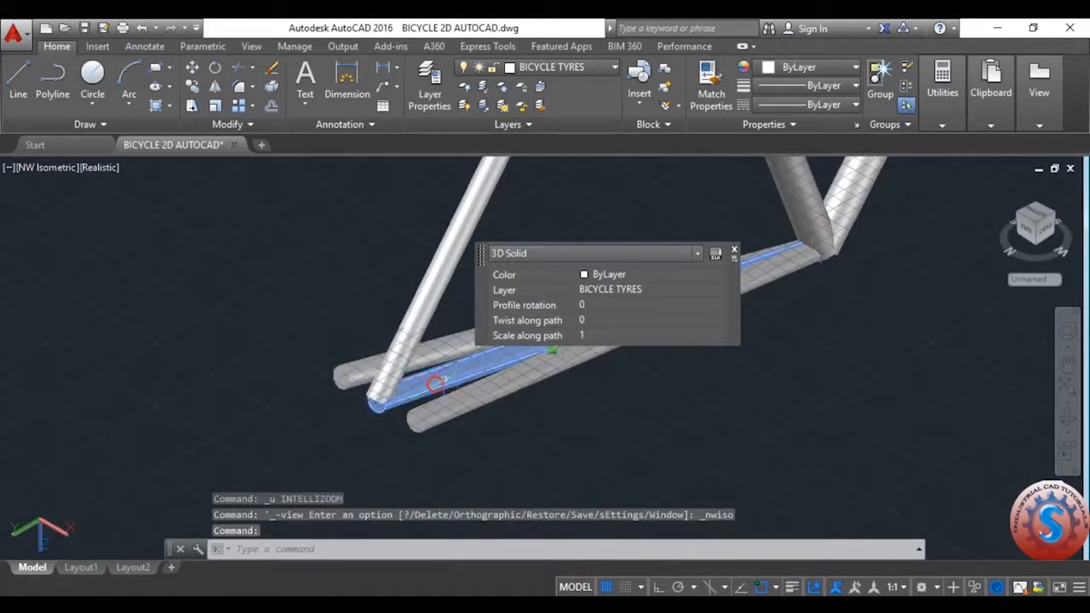
{"action": "key", "text": "Delete"}
- Examine the rear tube ends up close, and view the frame in the SW Isometric, Right and Front views
{"action": "scroll", "coordinate": [477, 350], "scroll_direction": "down", "scroll_amount": 4}
{"action": "scroll", "coordinate": [535, 256], "scroll_direction": "up", "scroll_amount": 5}
{"action": "scroll", "coordinate": [535, 260], "scroll_direction": "down", "scroll_amount": 3}
{"action": "scroll", "coordinate": [578, 391], "scroll_direction": "up", "scroll_amount": 8}
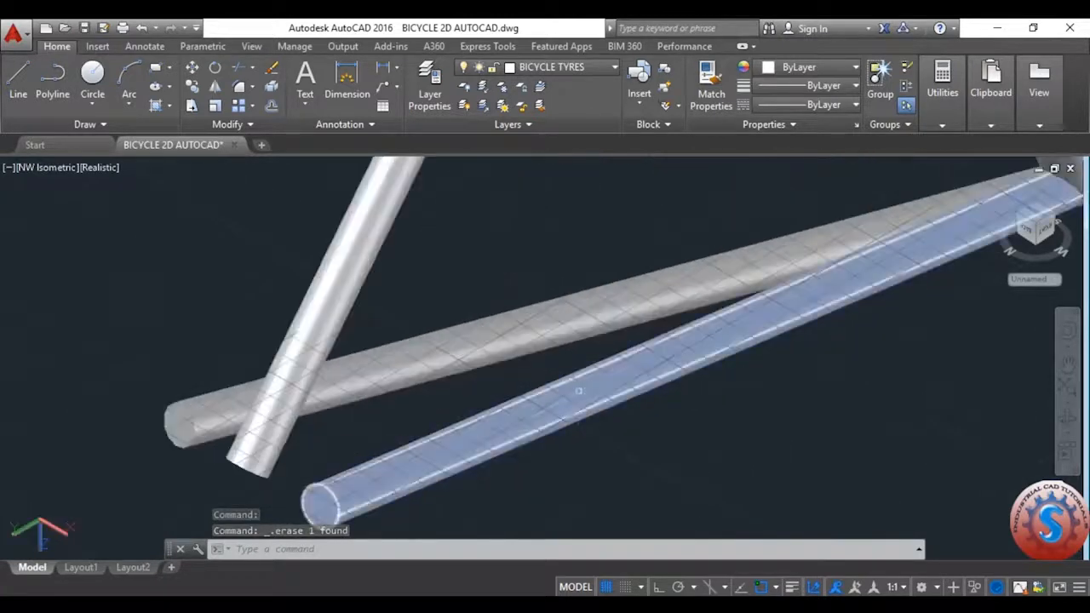
{"action": "scroll", "coordinate": [566, 393], "scroll_direction": "down", "scroll_amount": 5}
{"action": "scroll", "coordinate": [554, 379], "scroll_direction": "up", "scroll_amount": 4}
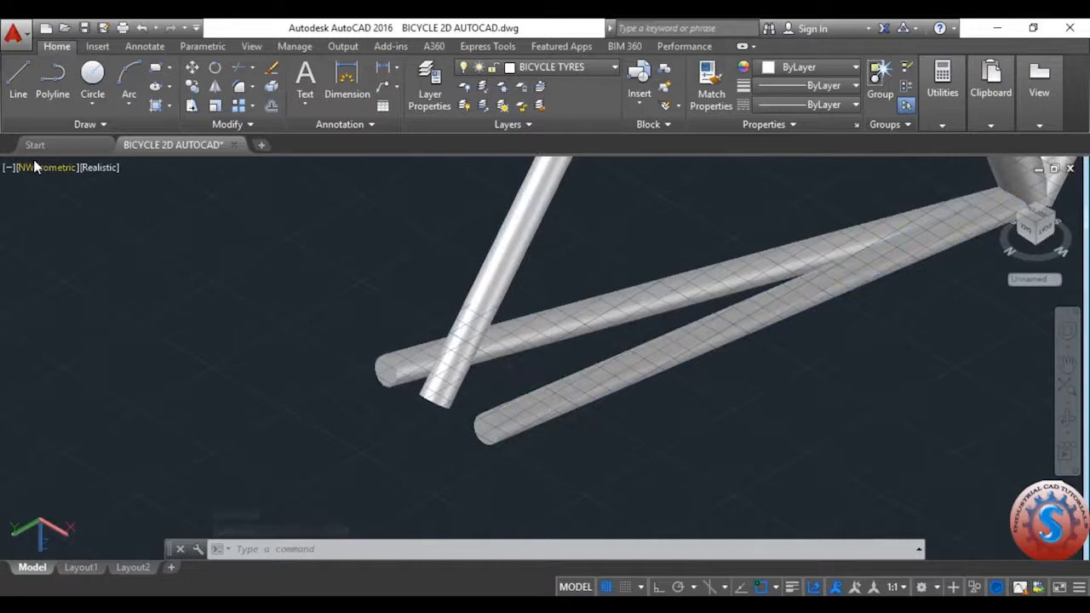
{"action": "left_click", "coordinate": [37, 167]}
{"action": "left_click", "coordinate": [100, 315]}
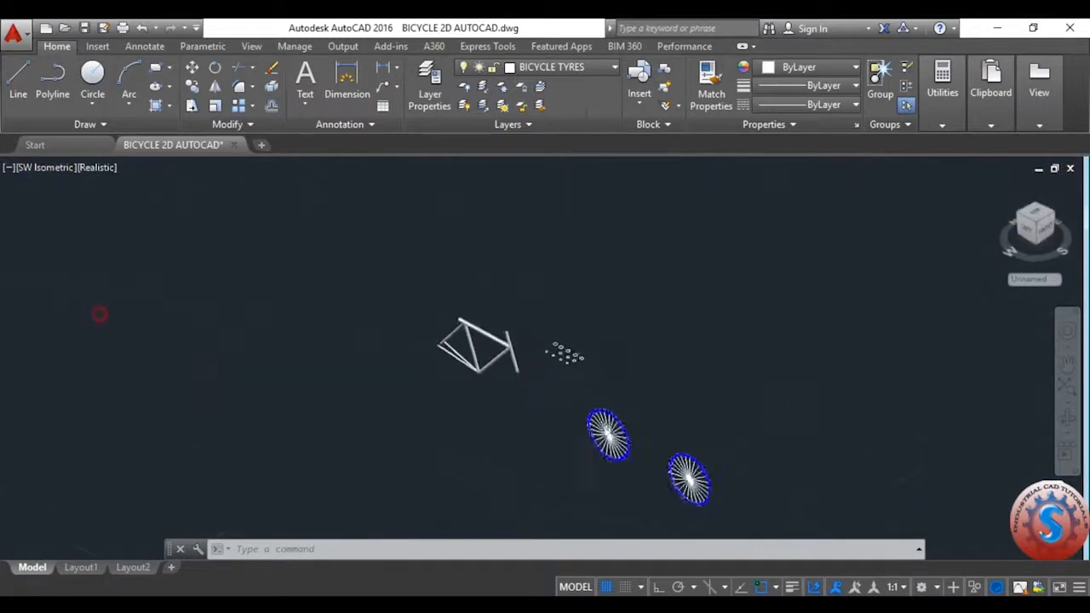
{"action": "left_click", "coordinate": [42, 169]}
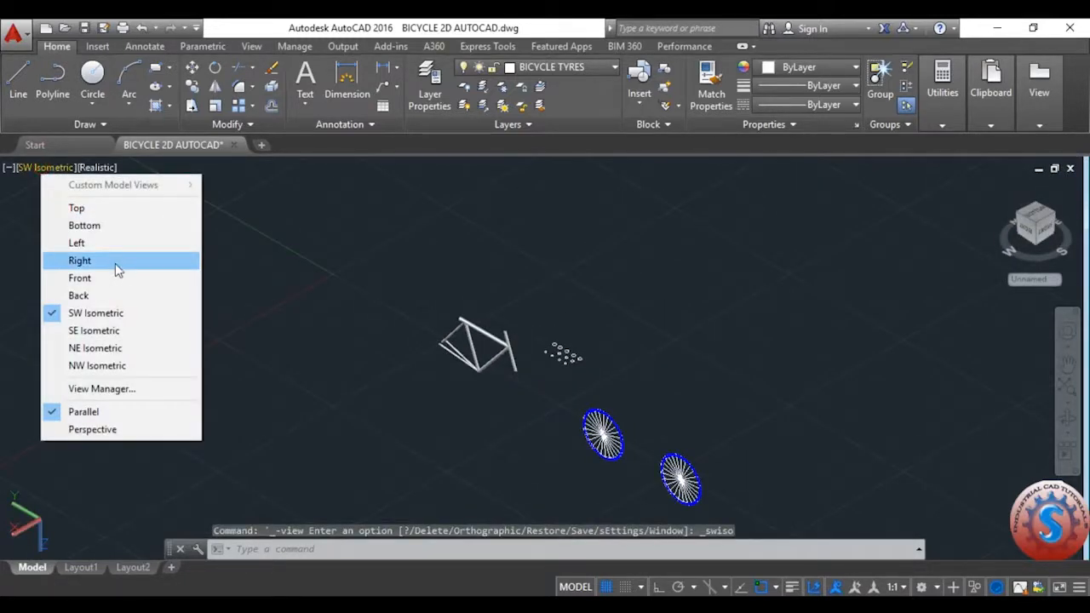
{"action": "left_click", "coordinate": [115, 266]}
{"action": "left_click", "coordinate": [20, 169]}
{"action": "left_click", "coordinate": [59, 277]}
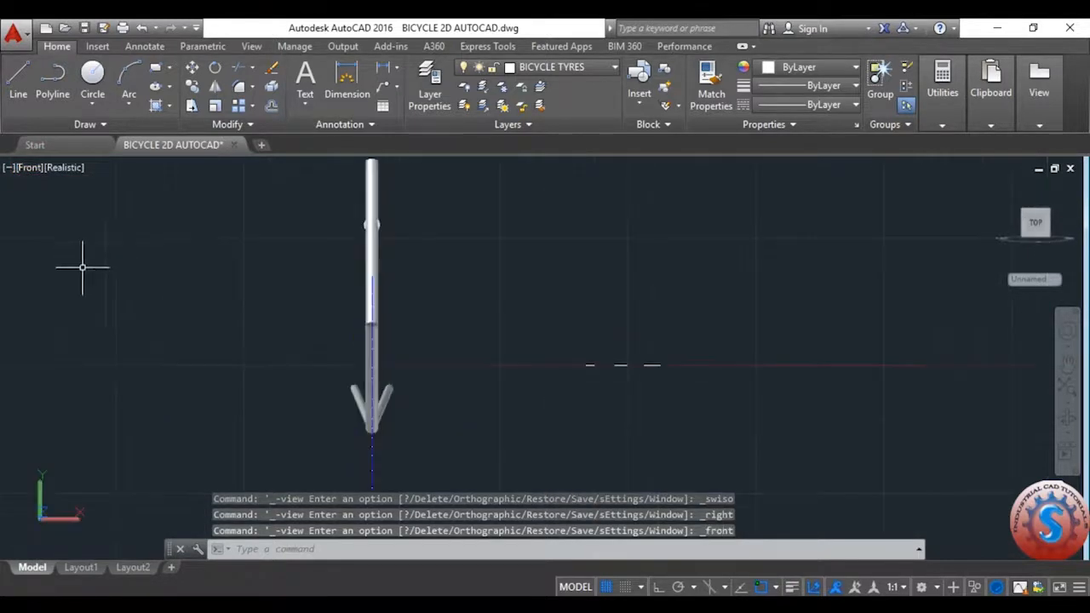
- Orbit around the frame to check its orientation, and view the forked rear tubes in the Back view
{"action": "left_click", "coordinate": [1068, 418]}
{"action": "left_click_drag", "start_coordinate": [479, 345], "coordinate": [401, 345]}
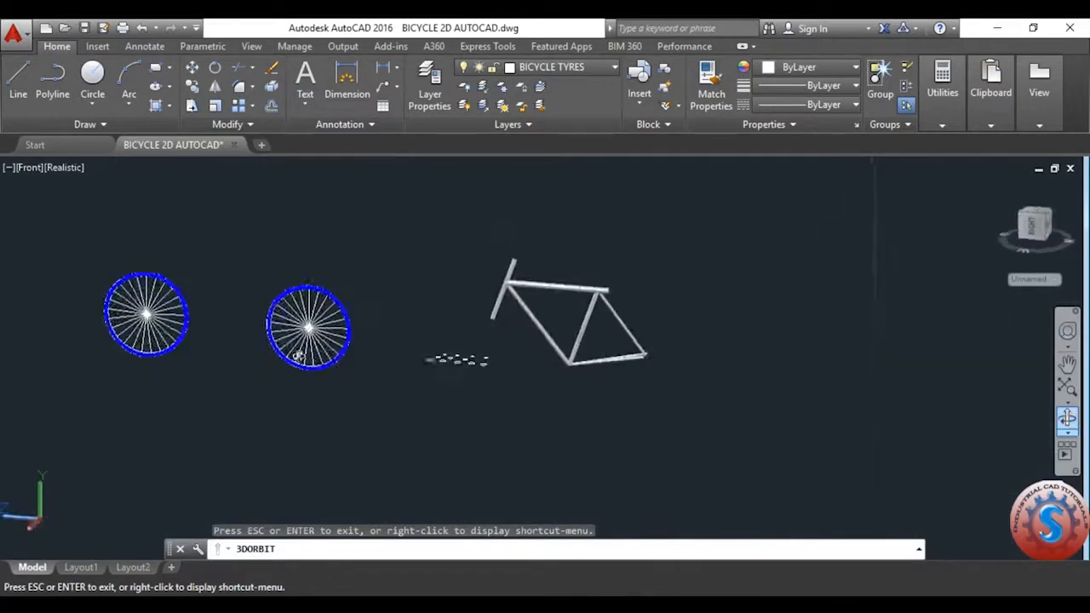
{"action": "key", "text": "Escape"}
{"action": "left_click", "coordinate": [38, 172]}
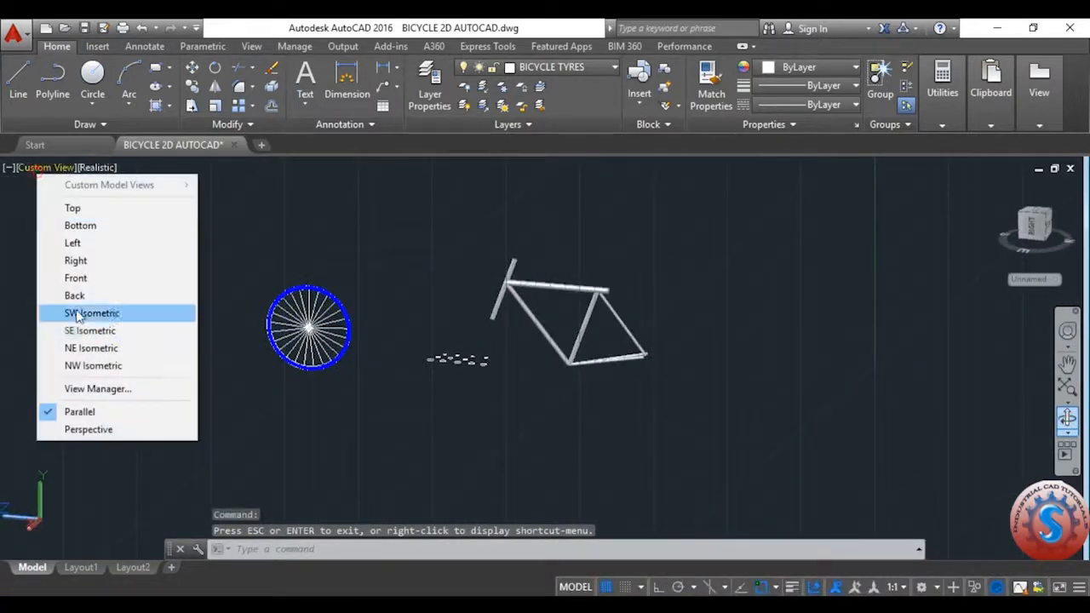
{"action": "left_click", "coordinate": [95, 296]}
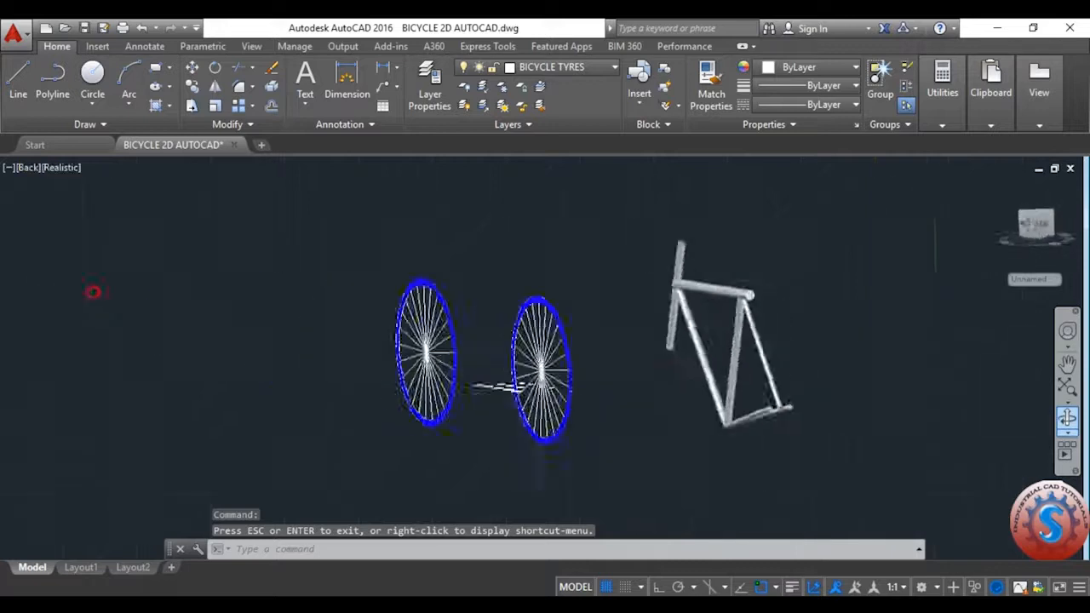
{"action": "scroll", "coordinate": [637, 316], "scroll_direction": "up", "scroll_amount": 8}
{"action": "scroll", "coordinate": [651, 332], "scroll_direction": "down", "scroll_amount": 4}
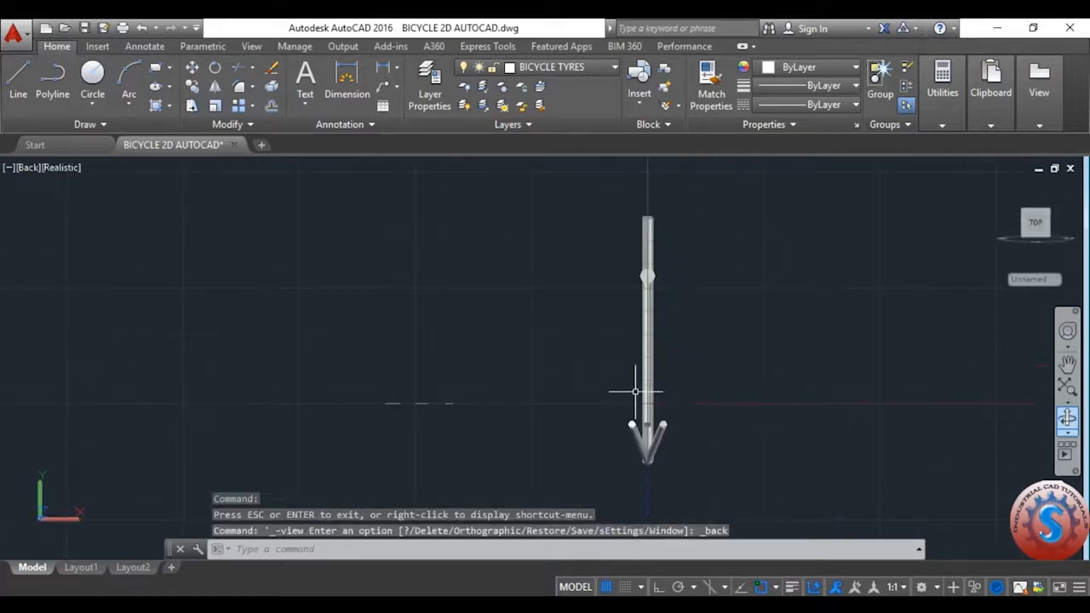
- Copy the centre upper rear tube horizontally by 50 units with Ortho on, and save the drawing
{"action": "type", "text": "co"}
{"action": "key", "text": "Return"}
{"action": "scroll", "coordinate": [639, 368], "scroll_direction": "up", "scroll_amount": 3}
{"action": "left_click", "coordinate": [643, 352]}
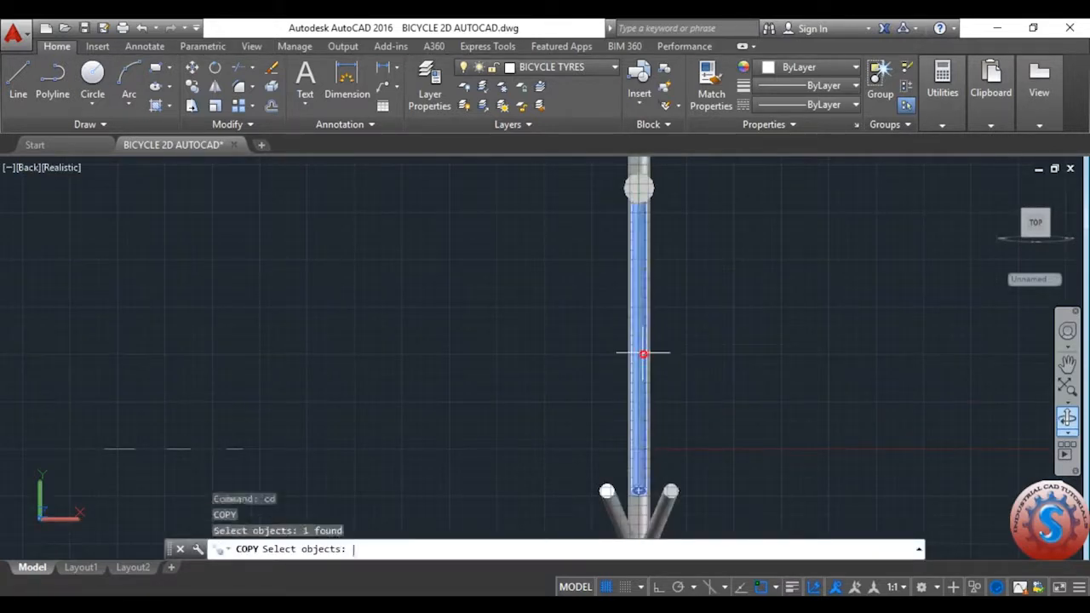
{"action": "key", "text": "Return"}
{"action": "left_click", "coordinate": [639, 204]}
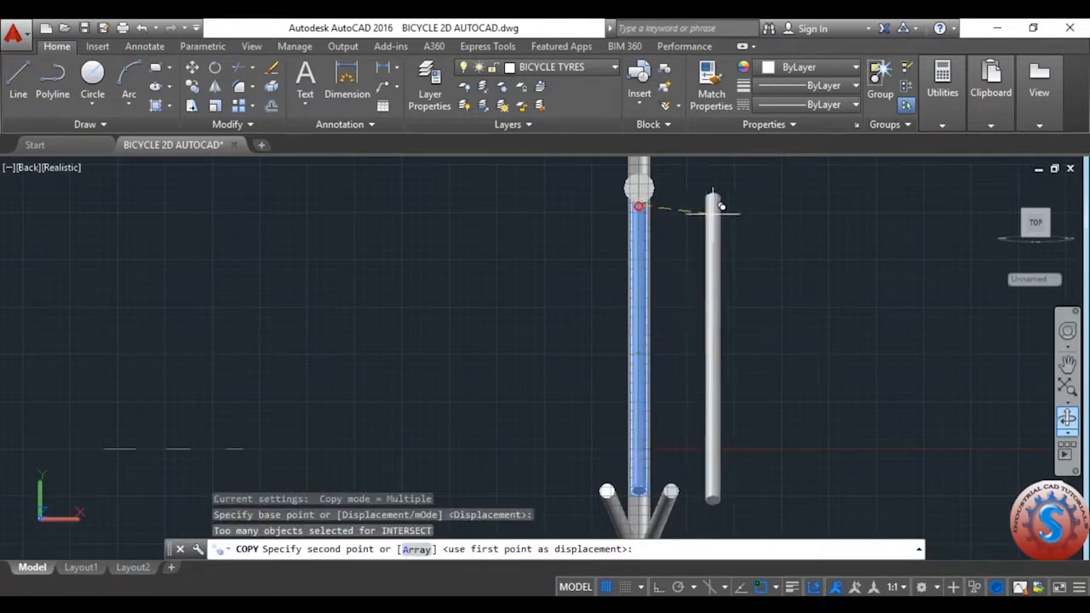
{"action": "left_click", "coordinate": [659, 587]}
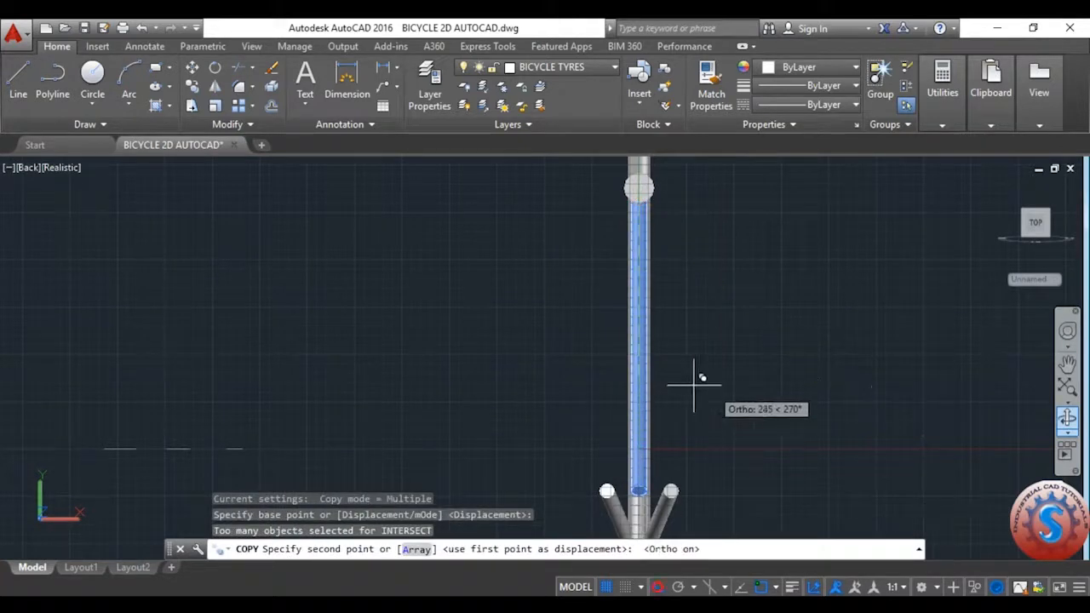
{"action": "scroll", "coordinate": [724, 311], "scroll_direction": "down", "scroll_amount": 2}
{"action": "scroll", "coordinate": [757, 311], "scroll_direction": "up", "scroll_amount": 1}
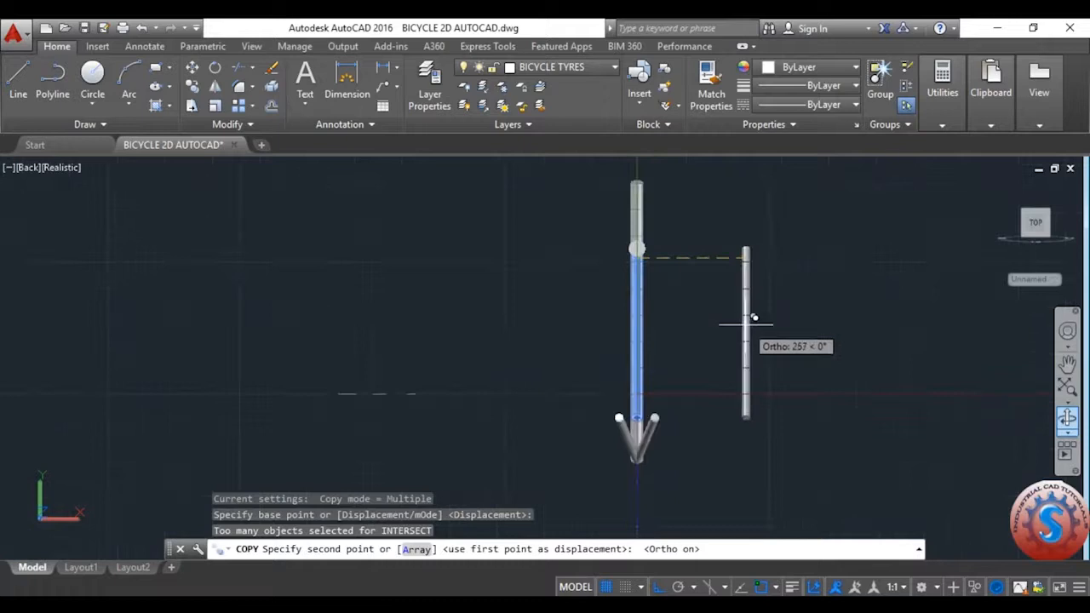
{"action": "key", "text": "Return"}
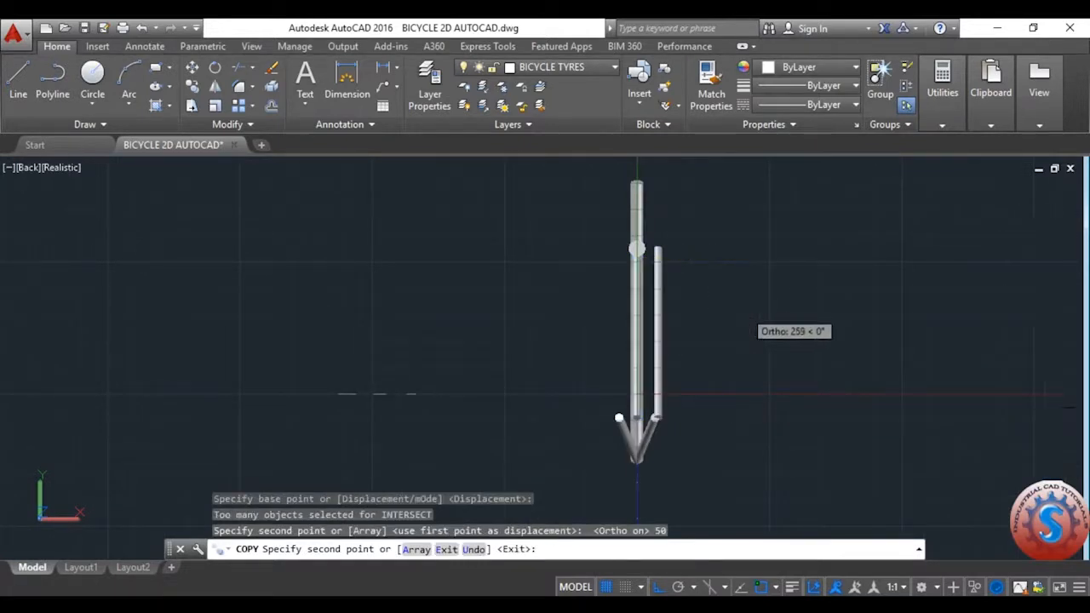
{"action": "key", "text": "Escape"}
{"action": "key", "text": "ctrl+s"}
{"action": "scroll", "coordinate": [730, 309], "scroll_direction": "up", "scroll_amount": 2}
{"action": "type", "text": "ro"}
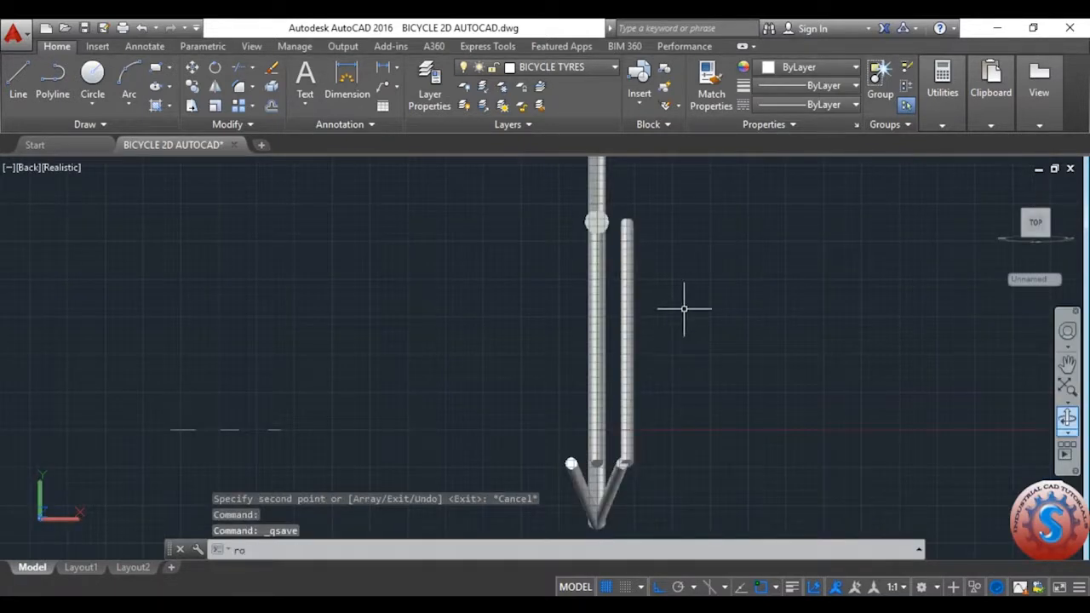
{"action": "key", "text": "Return"}
{"action": "left_click", "coordinate": [669, 317]}
{"action": "left_click", "coordinate": [619, 293]}
{"action": "key", "text": "Return"}
{"action": "left_click", "coordinate": [627, 463]}
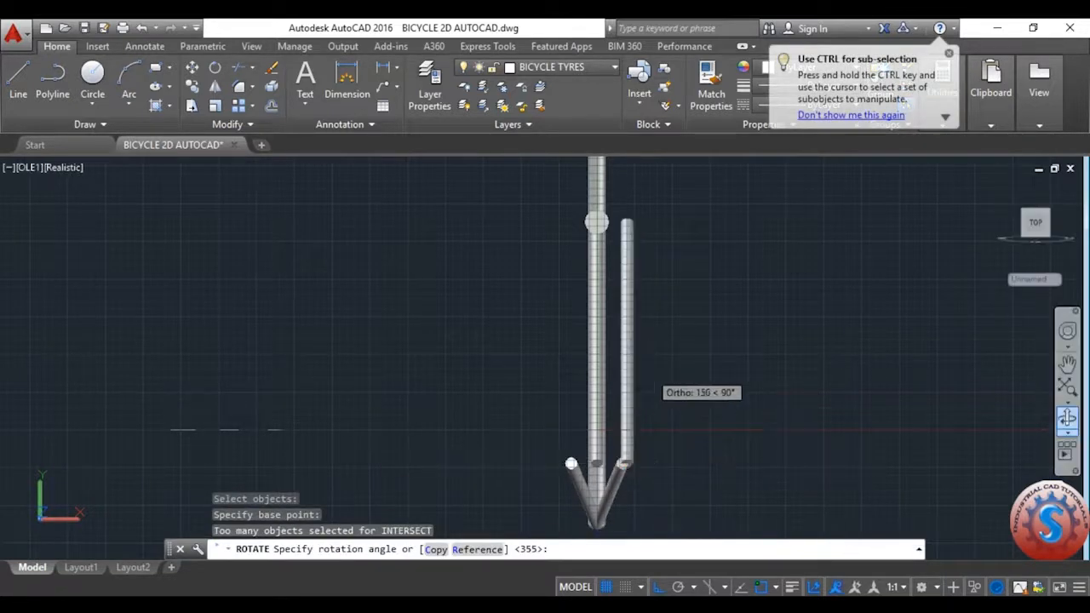
{"action": "key", "text": "Escape"}
- Save the drawing and rotate the copied tube slightly about its upper end with Ortho off, swinging its lower end outward
{"action": "key", "text": "ctrl+s"}
{"action": "type", "text": "ro"}
{"action": "key", "text": "Return"}
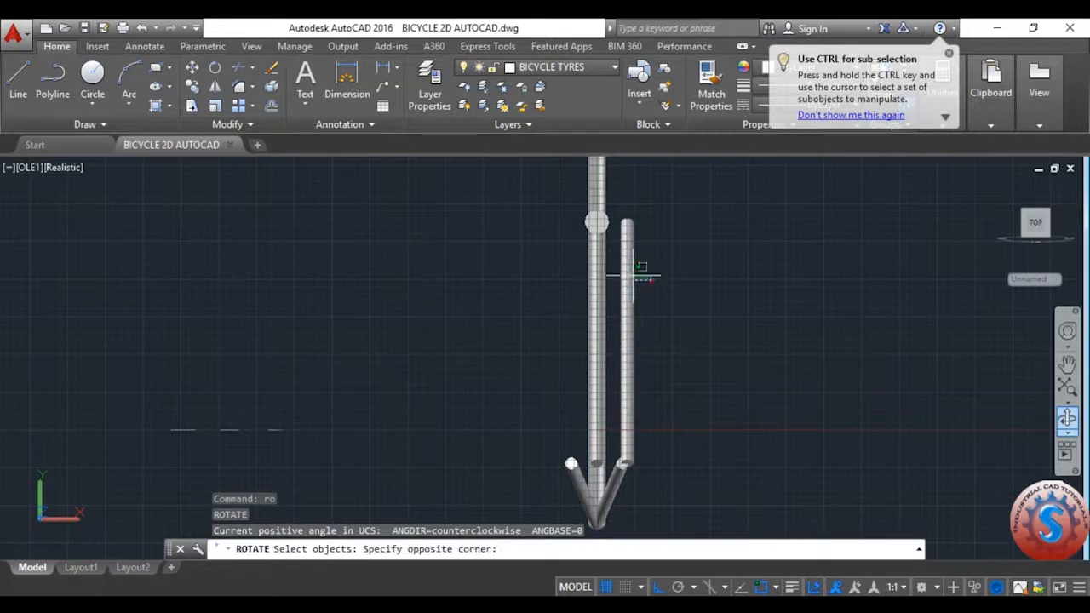
{"action": "left_click", "coordinate": [640, 271]}
{"action": "key", "text": "Return"}
{"action": "scroll", "coordinate": [630, 272], "scroll_direction": "up", "scroll_amount": 3}
{"action": "left_click", "coordinate": [627, 245]}
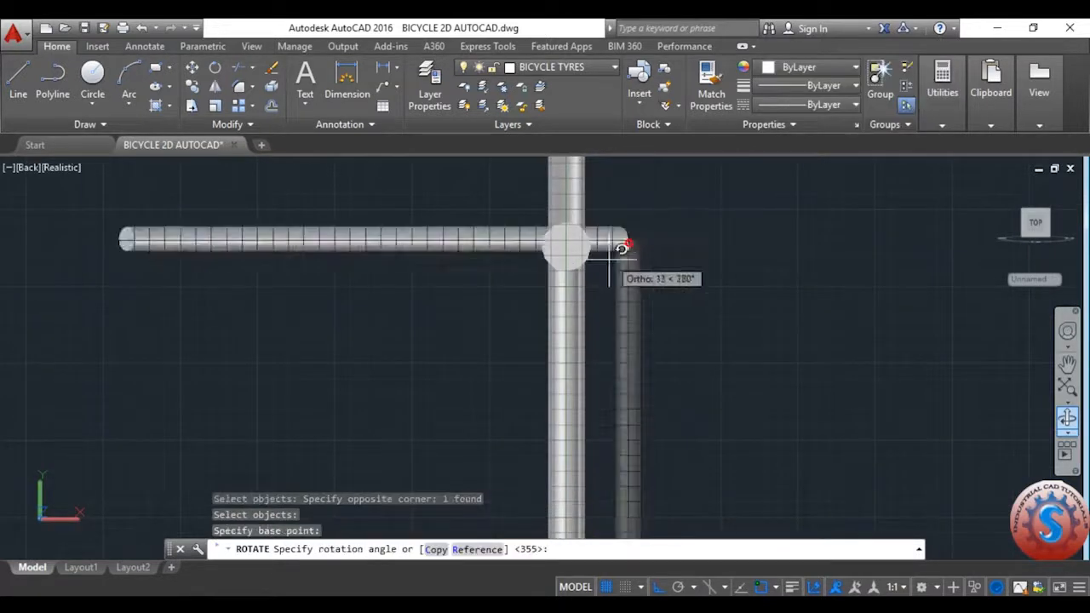
{"action": "scroll", "coordinate": [621, 255], "scroll_direction": "down", "scroll_amount": 3}
{"action": "key", "text": "F8"}
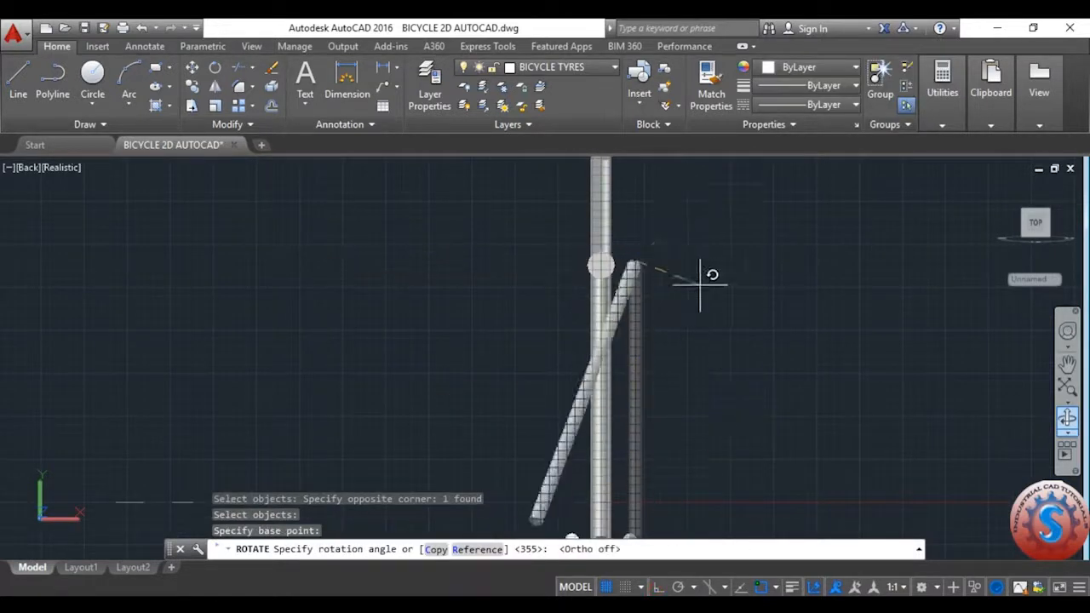
{"action": "scroll", "coordinate": [703, 273], "scroll_direction": "down", "scroll_amount": 3}
{"action": "scroll", "coordinate": [688, 264], "scroll_direction": "up", "scroll_amount": 2}
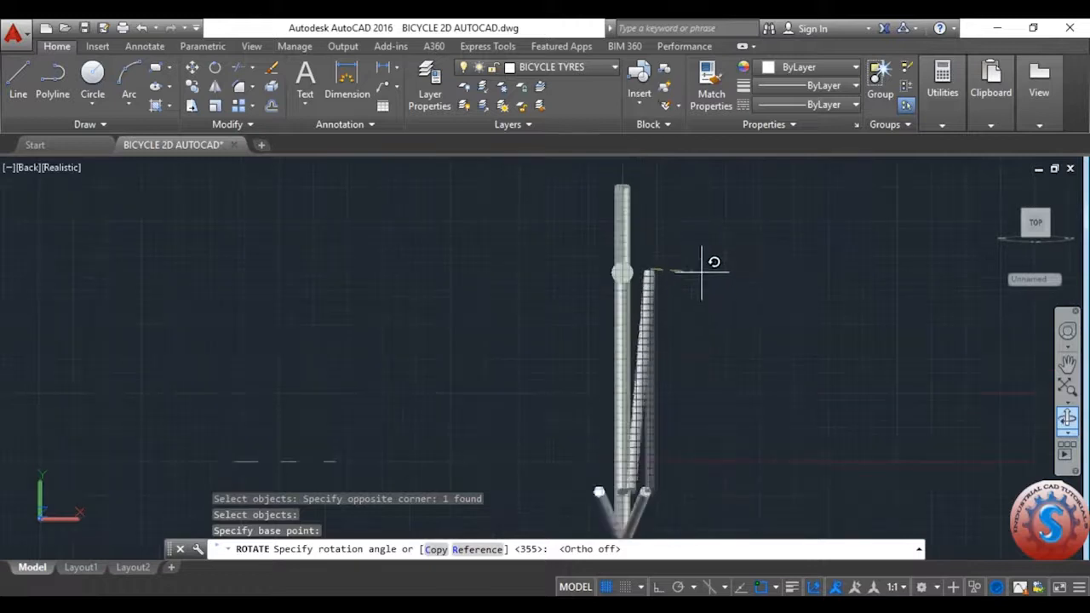
{"action": "left_click", "coordinate": [701, 264]}
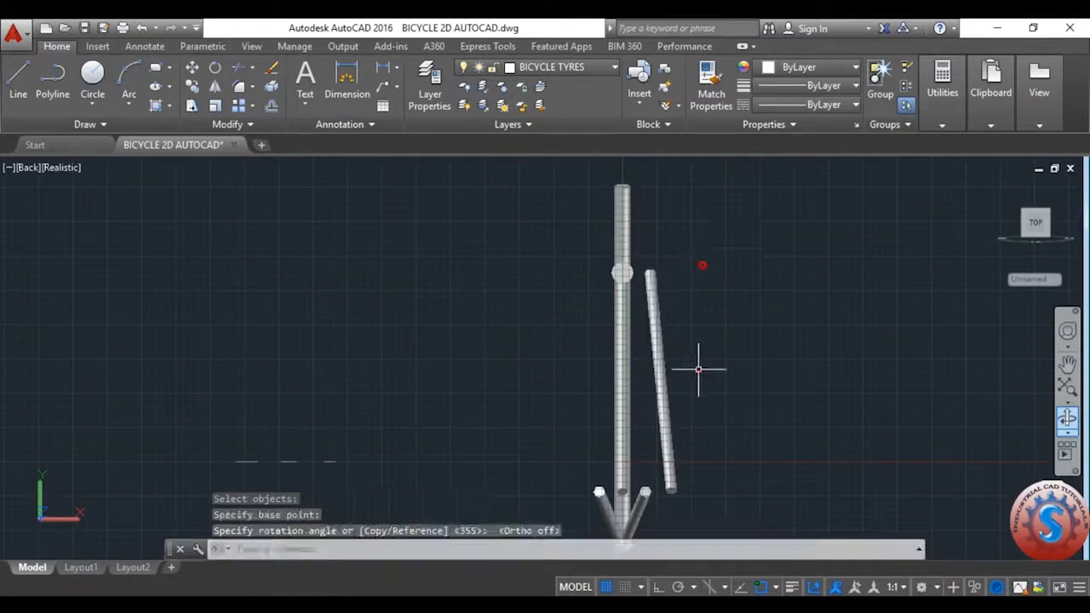
- Move the slanted tube inward so its lower end meets the end of the lower rear fork tube
{"action": "type", "text": "m"}
{"action": "key", "text": "Return"}
{"action": "left_click", "coordinate": [700, 412]}
{"action": "left_click", "coordinate": [657, 378]}
{"action": "key", "text": "Return"}
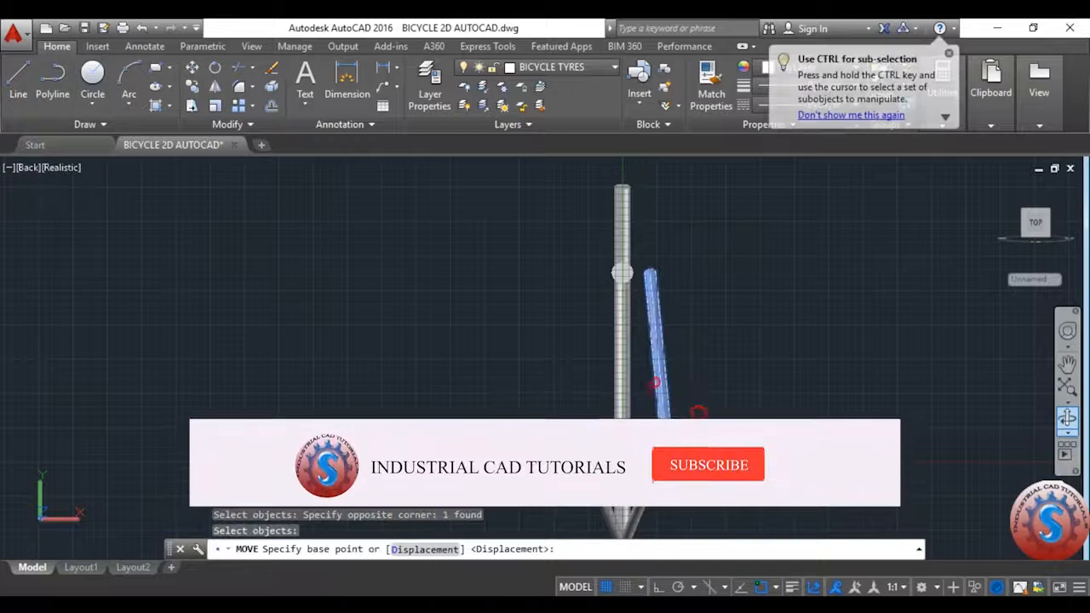
{"action": "scroll", "coordinate": [676, 511], "scroll_direction": "up", "scroll_amount": 3}
{"action": "left_click", "coordinate": [676, 511]}
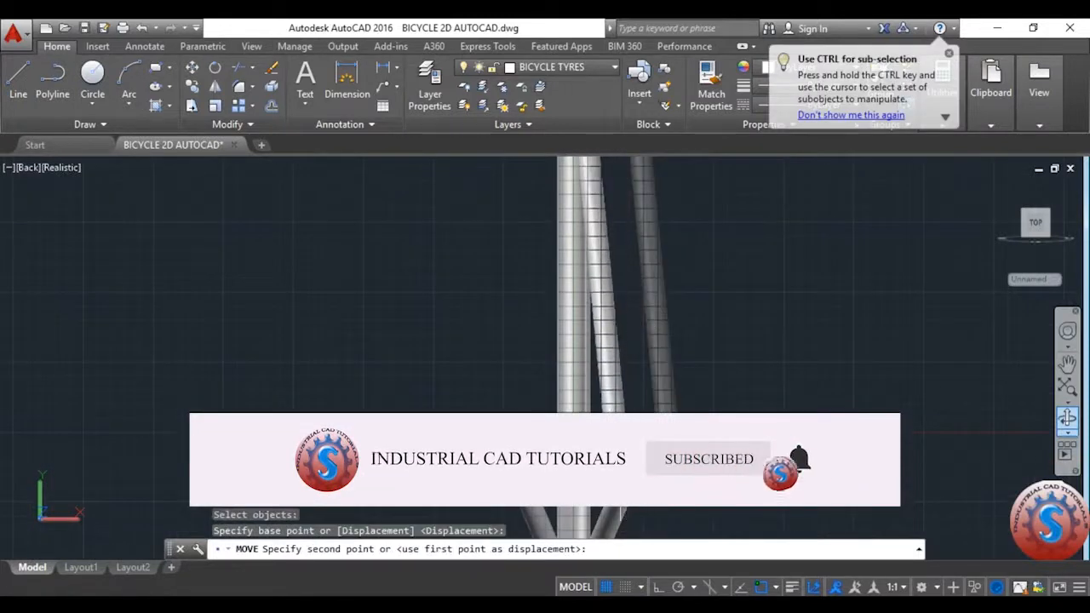
{"action": "left_click", "coordinate": [623, 511]}
{"action": "scroll", "coordinate": [650, 509], "scroll_direction": "down", "scroll_amount": 4}
{"action": "scroll", "coordinate": [626, 334], "scroll_direction": "up", "scroll_amount": 6}
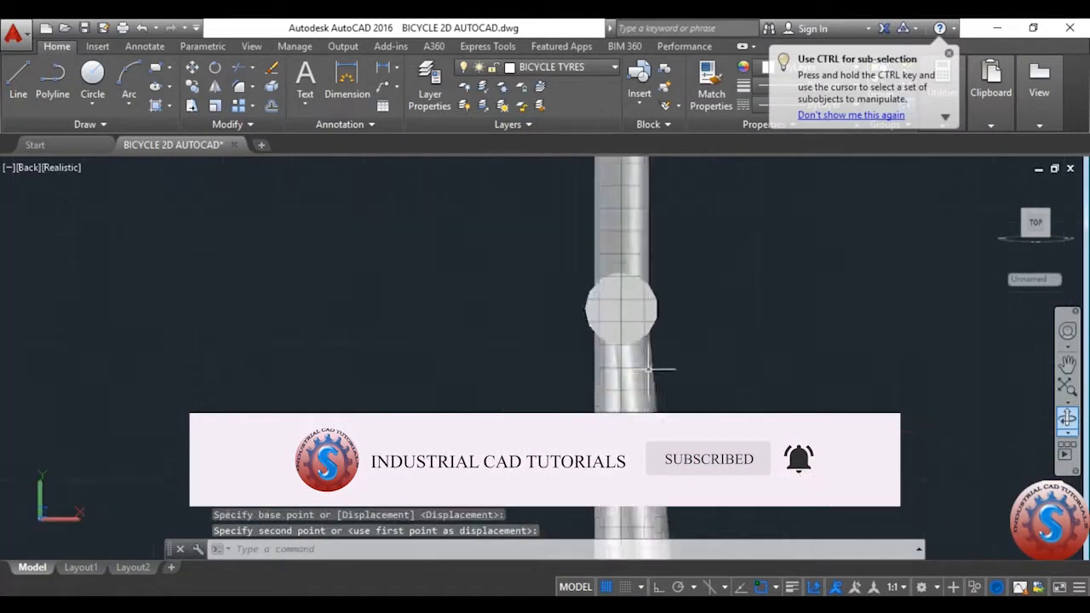
{"action": "scroll", "coordinate": [650, 372], "scroll_direction": "down", "scroll_amount": 6}
{"action": "scroll", "coordinate": [687, 438], "scroll_direction": "down", "scroll_amount": 3}
{"action": "scroll", "coordinate": [656, 428], "scroll_direction": "up", "scroll_amount": 3}
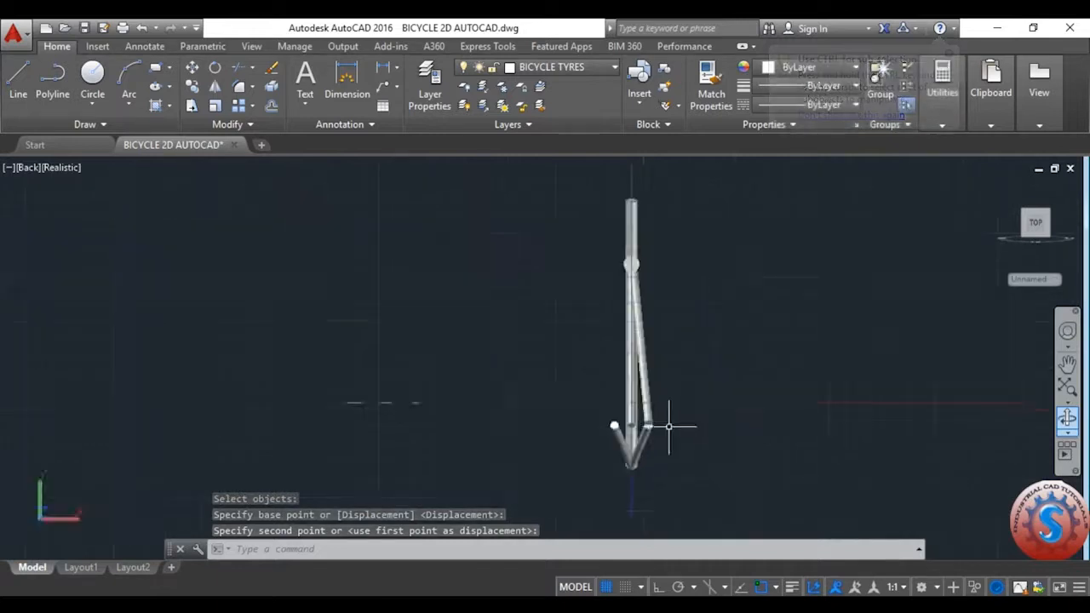
- Mirror the slanted upper rear tube across the frame's vertical centreline, keeping the source tube
{"action": "type", "text": "mi"}
{"action": "key", "text": "Return"}
{"action": "key", "text": "Return"}
{"action": "scroll", "coordinate": [613, 426], "scroll_direction": "up", "scroll_amount": 3}
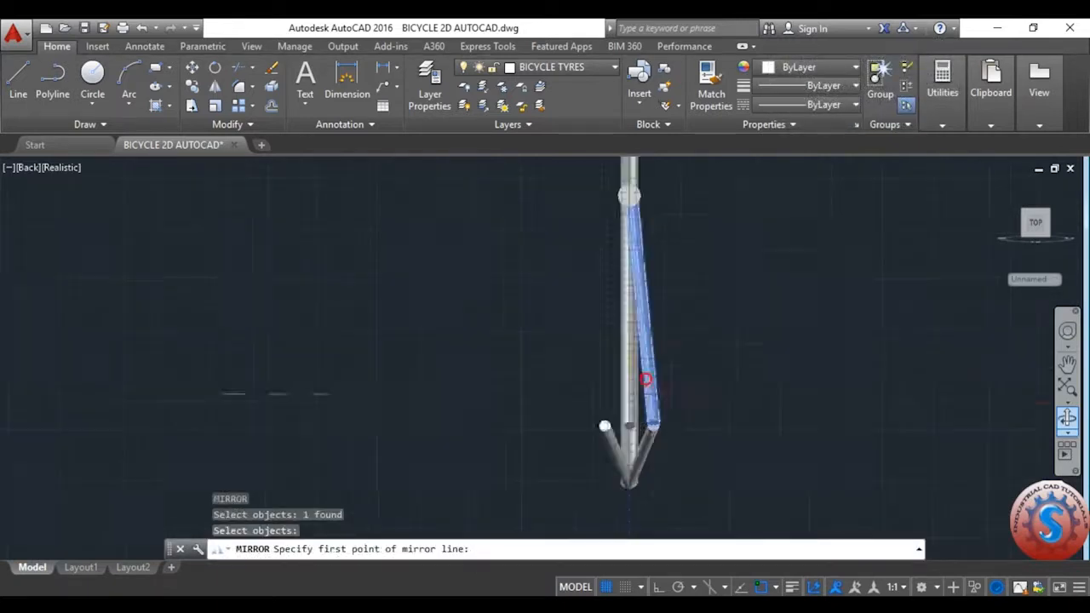
{"action": "left_click", "coordinate": [626, 510]}
{"action": "scroll", "coordinate": [622, 490], "scroll_direction": "down", "scroll_amount": 3}
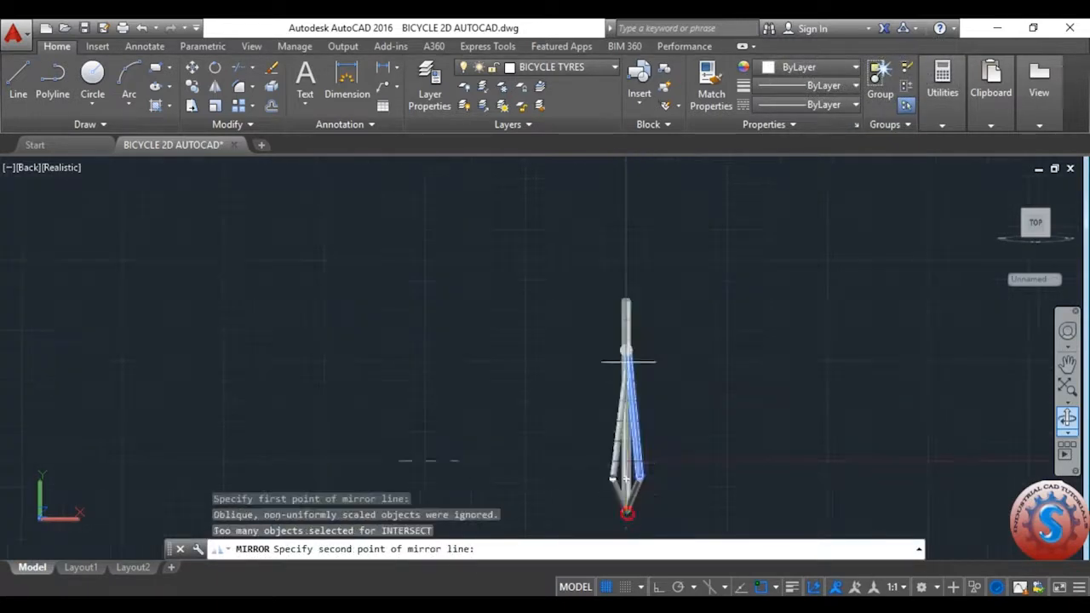
{"action": "scroll", "coordinate": [620, 345], "scroll_direction": "up", "scroll_amount": 5}
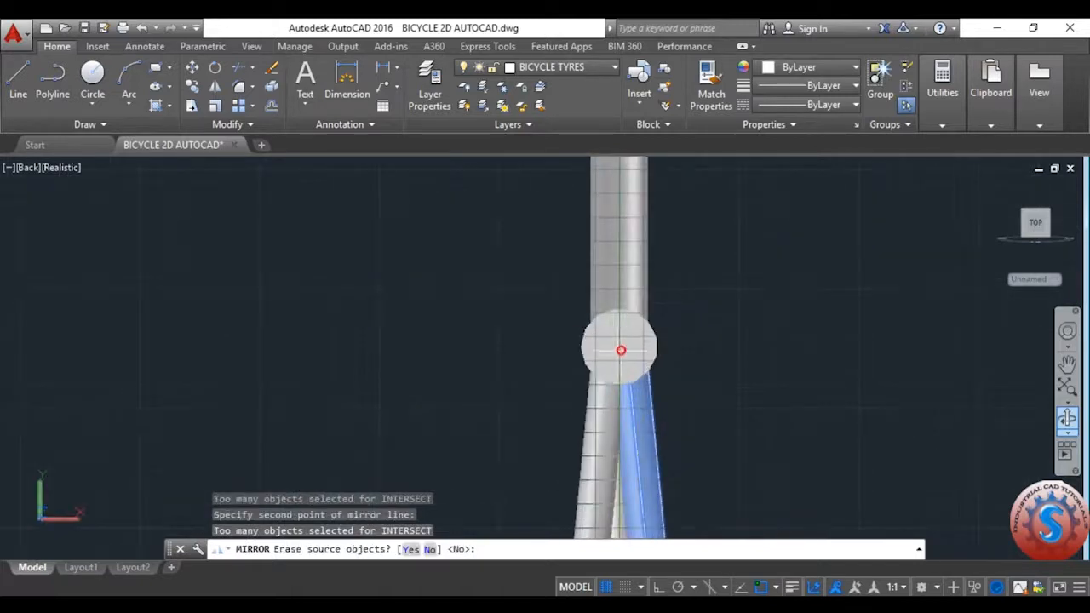
{"action": "key", "text": "Return"}
{"action": "scroll", "coordinate": [682, 323], "scroll_direction": "down", "scroll_amount": 5}
- Erase the centre upper rear tube in the NW Isometric view and turn the grid display off
{"action": "left_click", "coordinate": [28, 168]}
{"action": "left_click", "coordinate": [86, 365]}
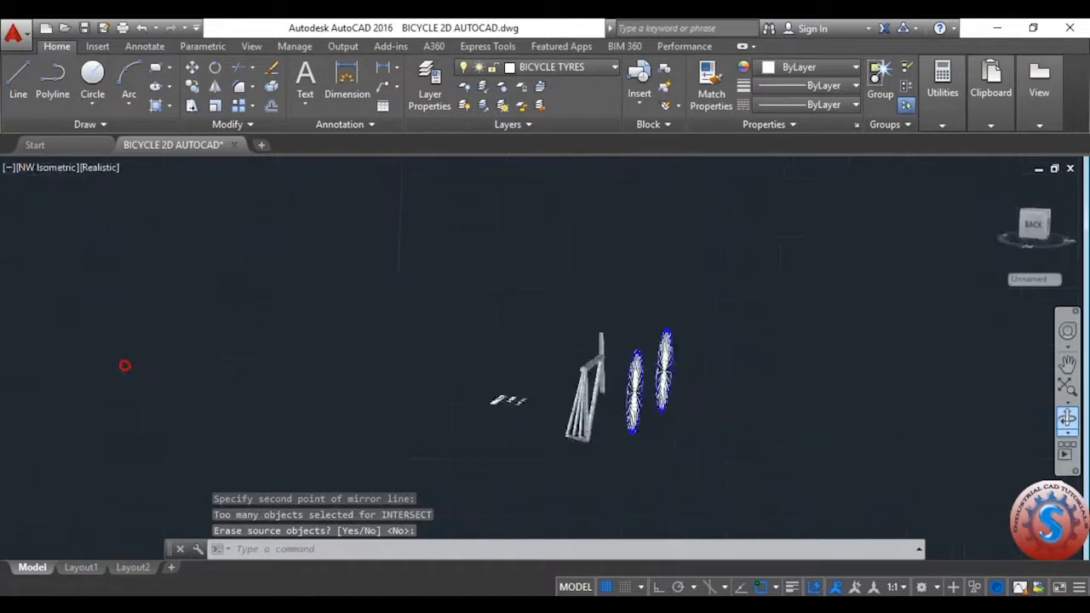
{"action": "scroll", "coordinate": [251, 388], "scroll_direction": "up", "scroll_amount": 3}
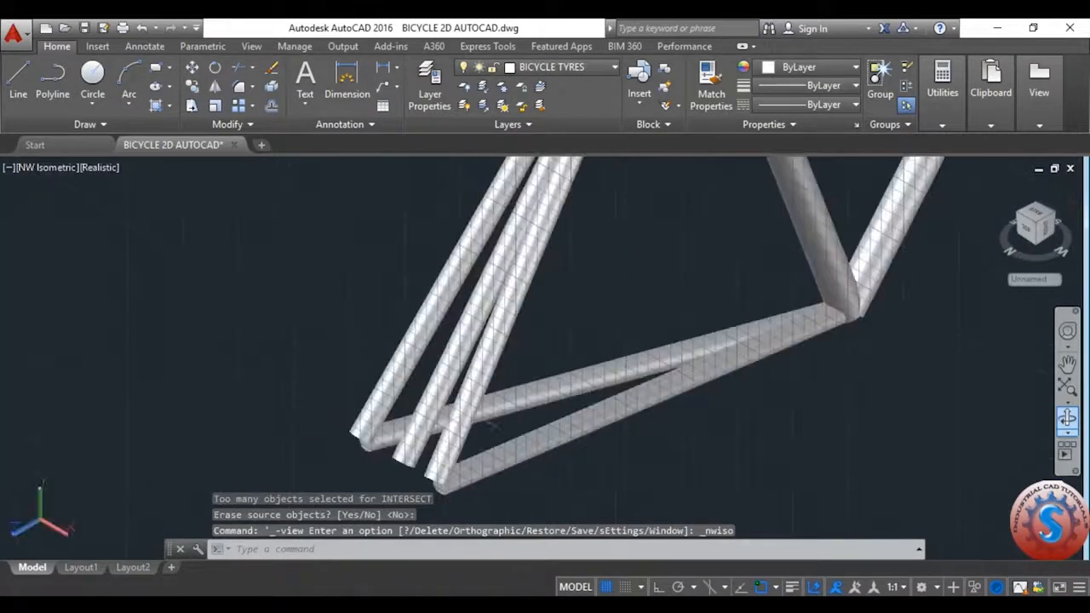
{"action": "left_click", "coordinate": [426, 402]}
{"action": "key", "text": "Delete"}
{"action": "scroll", "coordinate": [473, 390], "scroll_direction": "down", "scroll_amount": 7}
{"action": "scroll", "coordinate": [487, 385], "scroll_direction": "up", "scroll_amount": 7}
{"action": "left_click", "coordinate": [605, 587]}
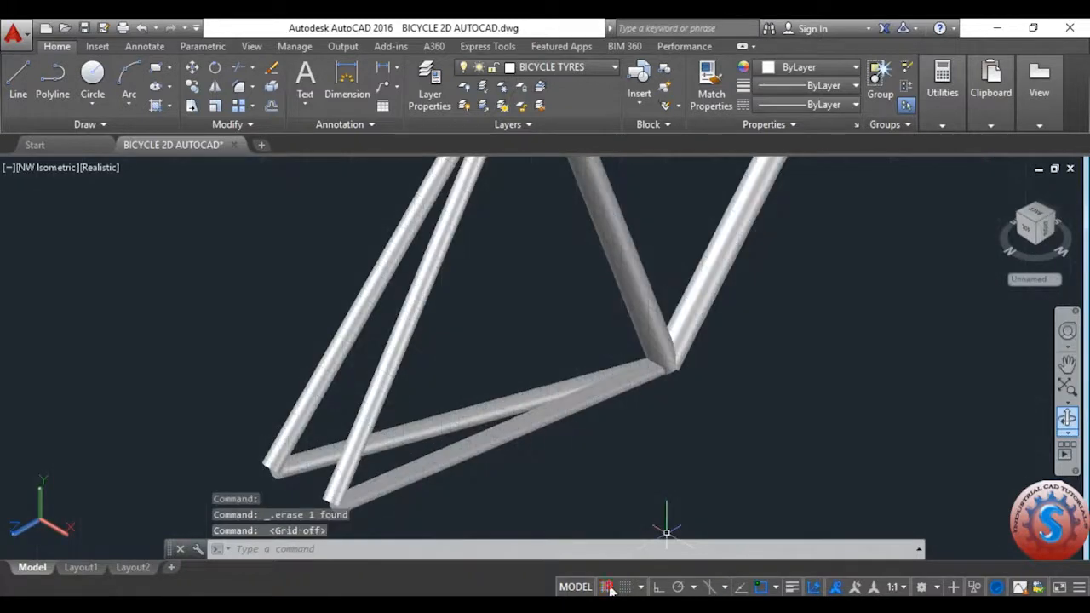
{"action": "scroll", "coordinate": [545, 341], "scroll_direction": "down", "scroll_amount": 4}
{"action": "scroll", "coordinate": [568, 327], "scroll_direction": "up", "scroll_amount": 2}
{"action": "scroll", "coordinate": [575, 417], "scroll_direction": "up", "scroll_amount": 2}
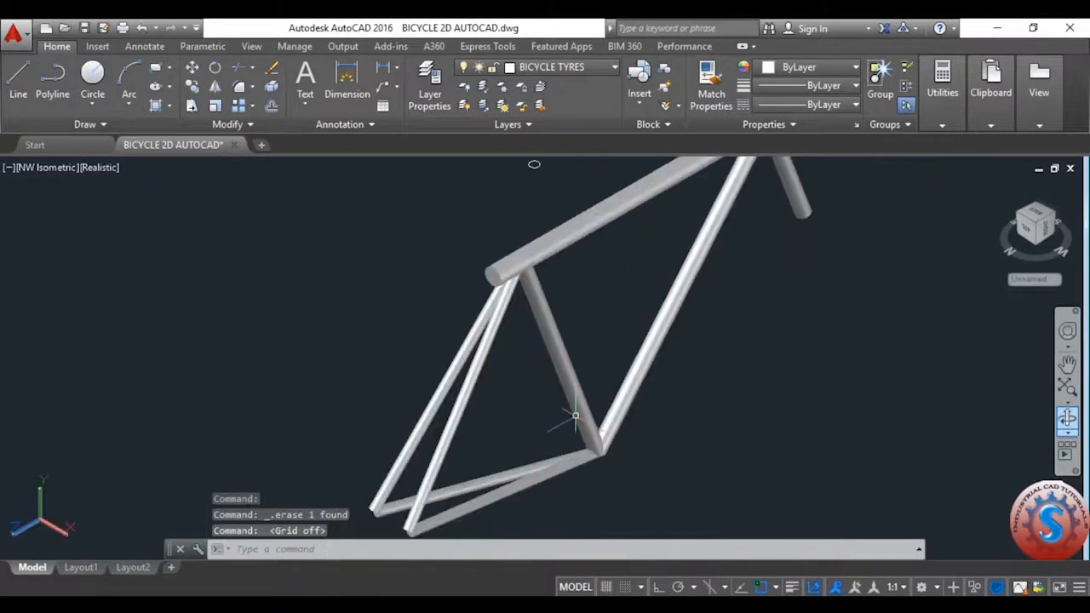
- Orbit around the frame to examine the paired upper and lower rear tubes from other angles
{"action": "left_click", "coordinate": [1067, 419]}
{"action": "left_click_drag", "start_coordinate": [555, 443], "coordinate": [536, 399]}
{"action": "scroll", "coordinate": [571, 226], "scroll_direction": "down", "scroll_amount": 4}
{"action": "scroll", "coordinate": [540, 348], "scroll_direction": "up", "scroll_amount": 2}
{"action": "left_click_drag", "start_coordinate": [539, 350], "coordinate": [584, 294]}
{"action": "scroll", "coordinate": [585, 295], "scroll_direction": "down", "scroll_amount": 4}
{"action": "scroll", "coordinate": [667, 185], "scroll_direction": "up", "scroll_amount": 4}
{"action": "left_click_drag", "start_coordinate": [691, 209], "coordinate": [555, 225]}
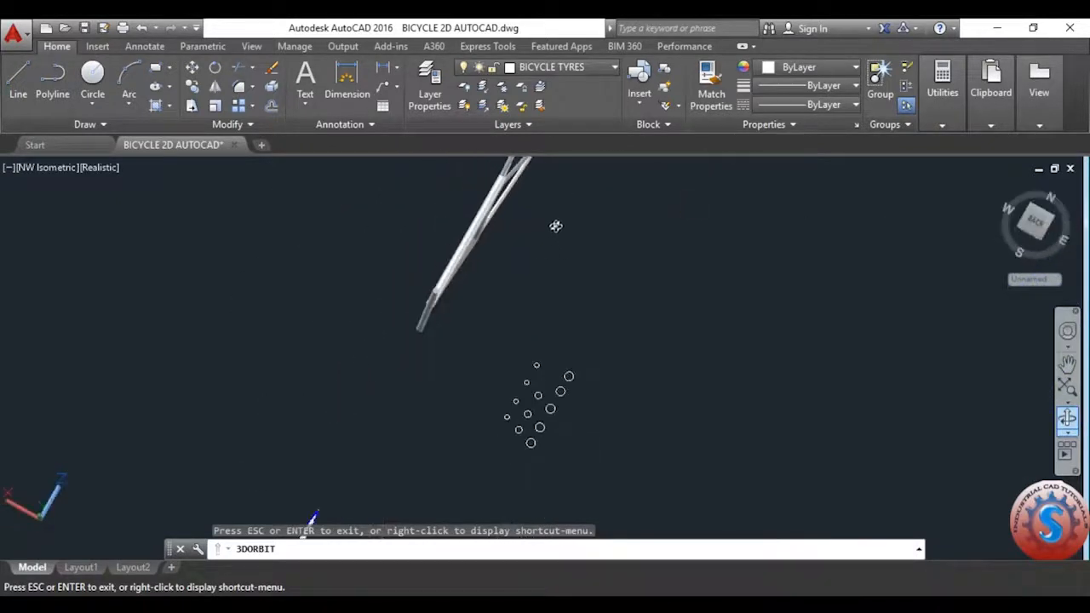
{"action": "key", "text": "Escape"}
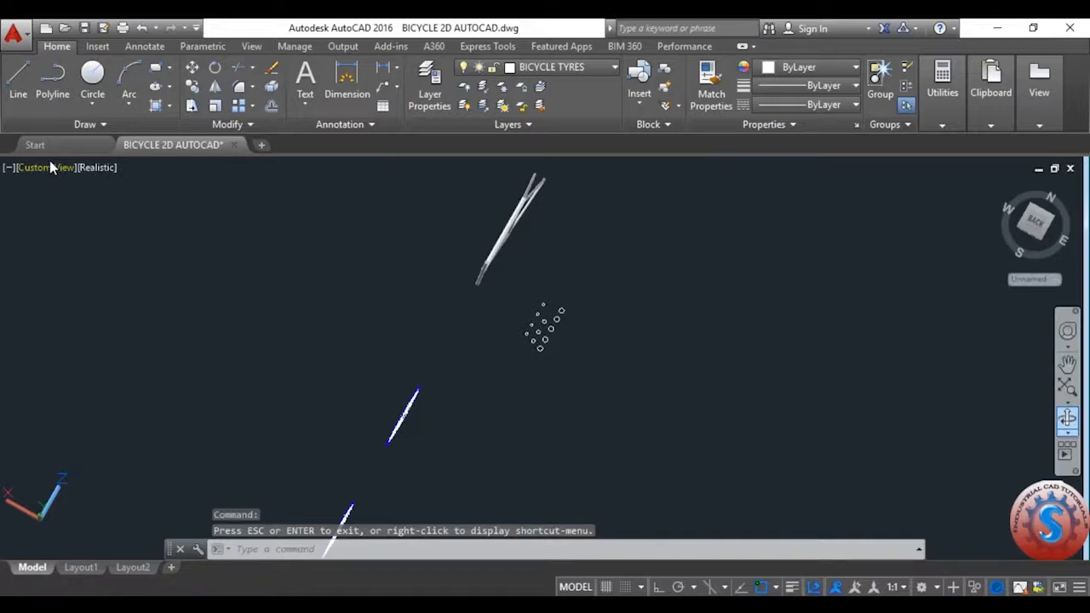
- Examine the rear tube joints and the whole frame in the NW Isometric view
{"action": "left_click", "coordinate": [49, 167]}
{"action": "left_click", "coordinate": [108, 365]}
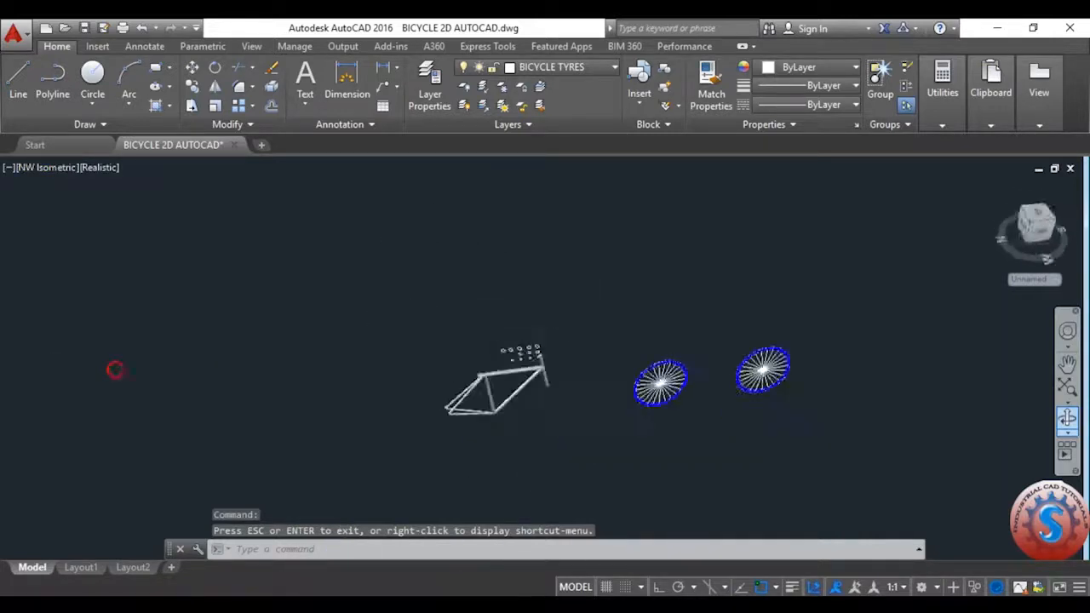
{"action": "scroll", "coordinate": [476, 402], "scroll_direction": "up", "scroll_amount": 4}
{"action": "scroll", "coordinate": [517, 333], "scroll_direction": "down", "scroll_amount": 8}
{"action": "scroll", "coordinate": [500, 336], "scroll_direction": "up", "scroll_amount": 10}
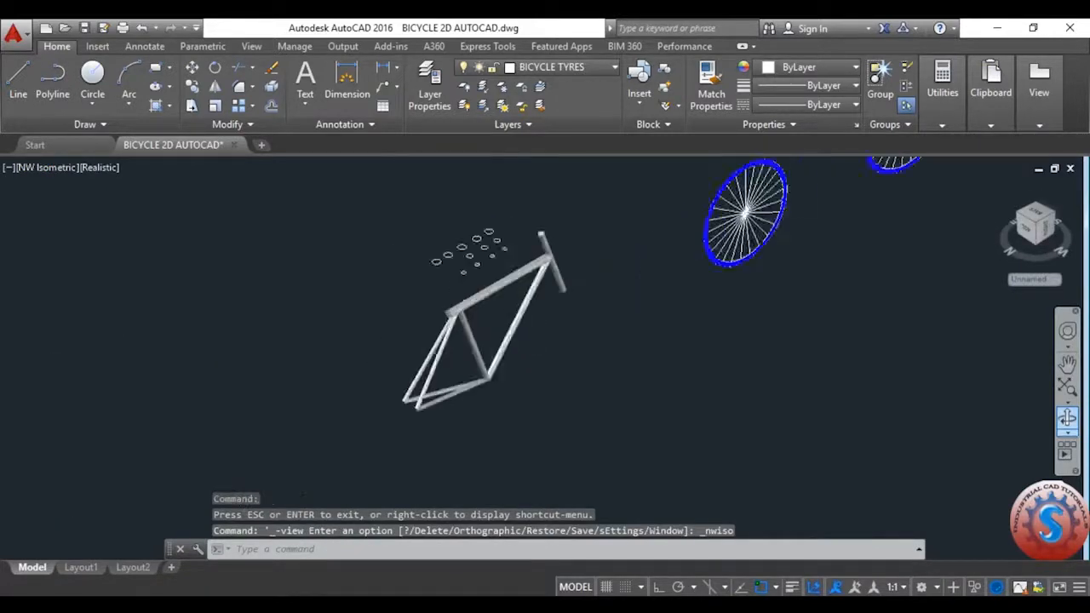
{"action": "scroll", "coordinate": [484, 355], "scroll_direction": "down", "scroll_amount": 5}
{"action": "scroll", "coordinate": [478, 356], "scroll_direction": "up", "scroll_amount": 3}
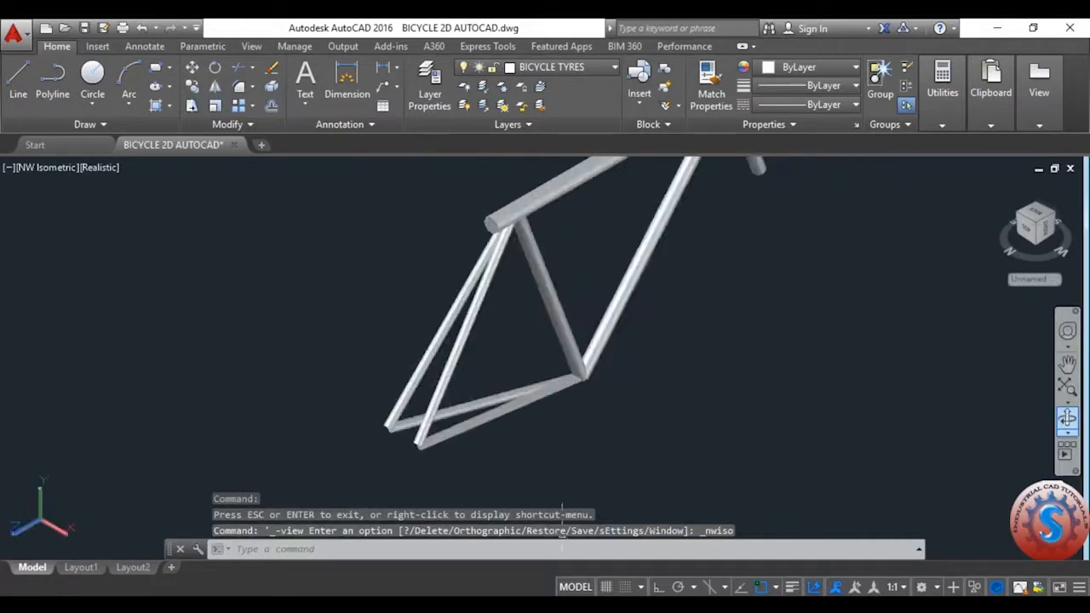
{"action": "scroll", "coordinate": [446, 439], "scroll_direction": "up", "scroll_amount": 6}
{"action": "scroll", "coordinate": [417, 466], "scroll_direction": "down", "scroll_amount": 6}
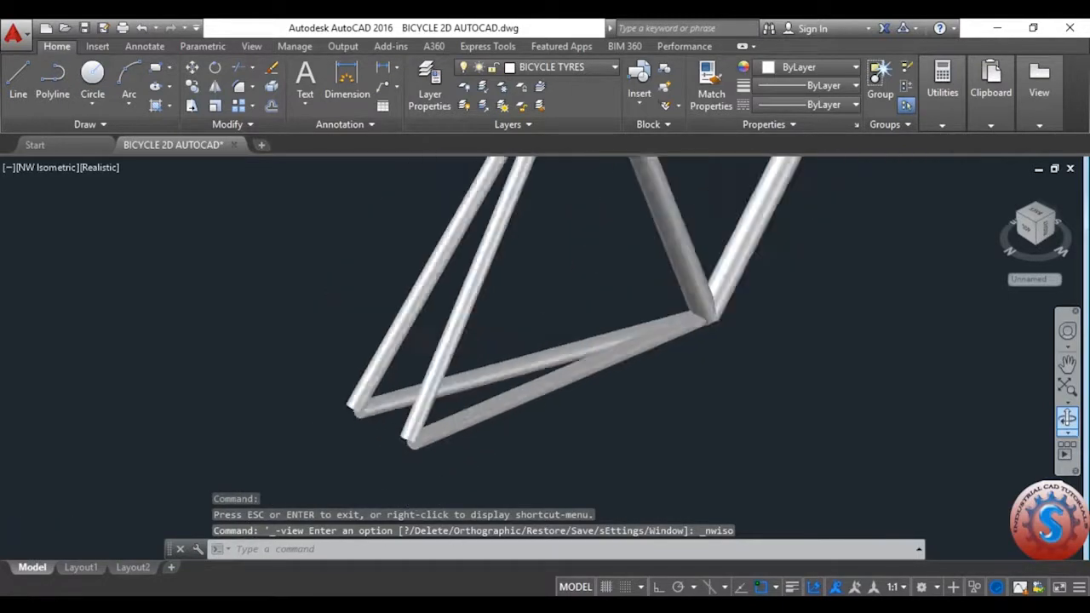
{"action": "scroll", "coordinate": [586, 305], "scroll_direction": "up", "scroll_amount": 2}
{"action": "scroll", "coordinate": [584, 281], "scroll_direction": "down", "scroll_amount": 5}
{"action": "scroll", "coordinate": [521, 251], "scroll_direction": "up", "scroll_amount": 3}
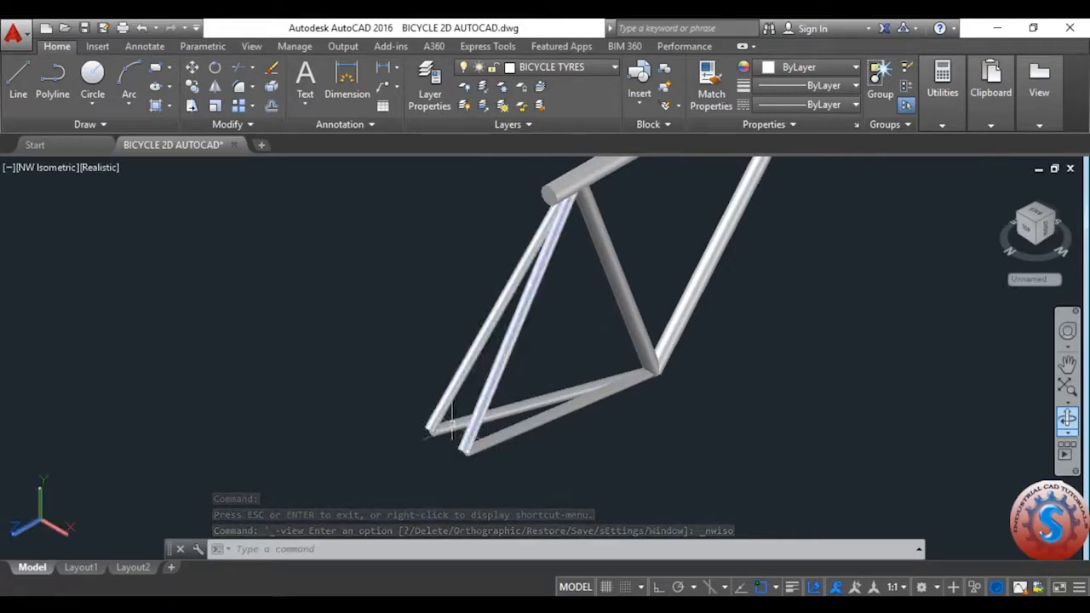
{"action": "scroll", "coordinate": [530, 409], "scroll_direction": "down", "scroll_amount": 3}
{"action": "scroll", "coordinate": [562, 375], "scroll_direction": "up", "scroll_amount": 3}
{"action": "scroll", "coordinate": [613, 281], "scroll_direction": "down", "scroll_amount": 4}
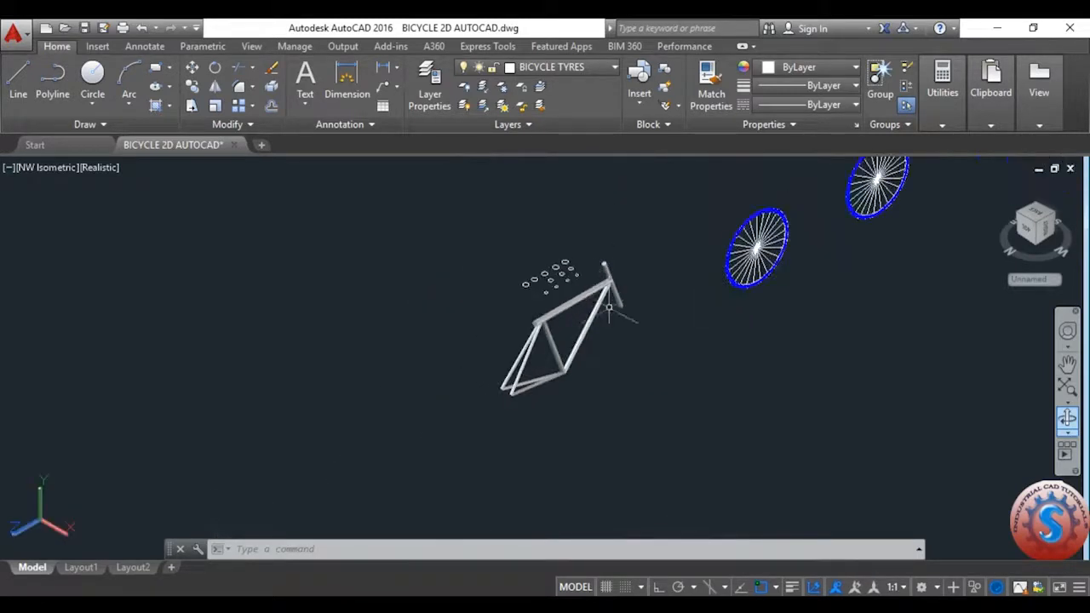
{"action": "scroll", "coordinate": [621, 304], "scroll_direction": "up", "scroll_amount": 3}
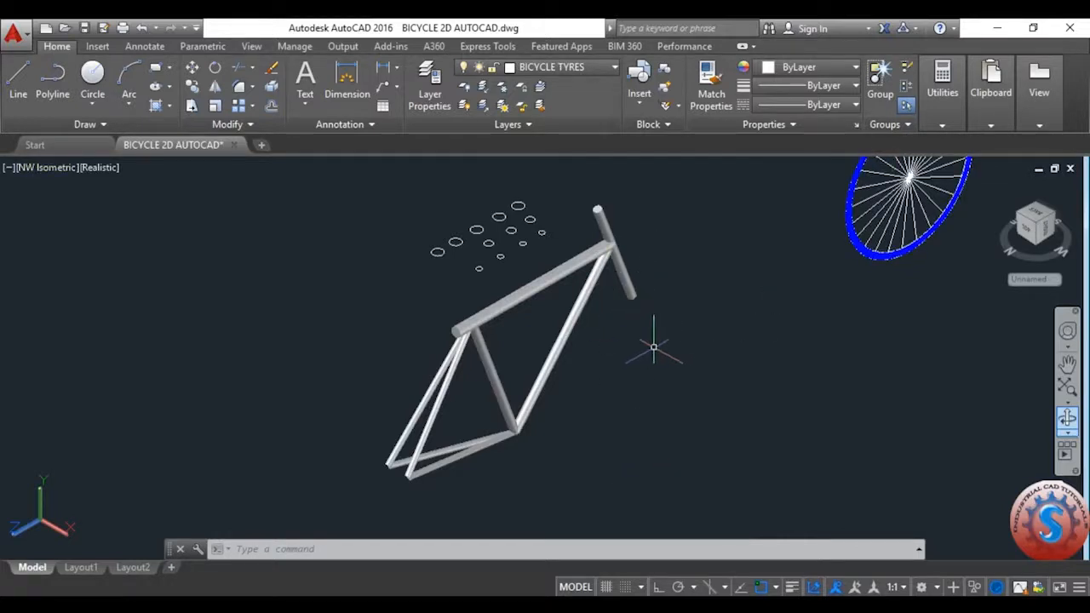
- View the frame in the Right view and in the Bottom view
{"action": "left_click", "coordinate": [61, 172]}
{"action": "left_click", "coordinate": [89, 258]}
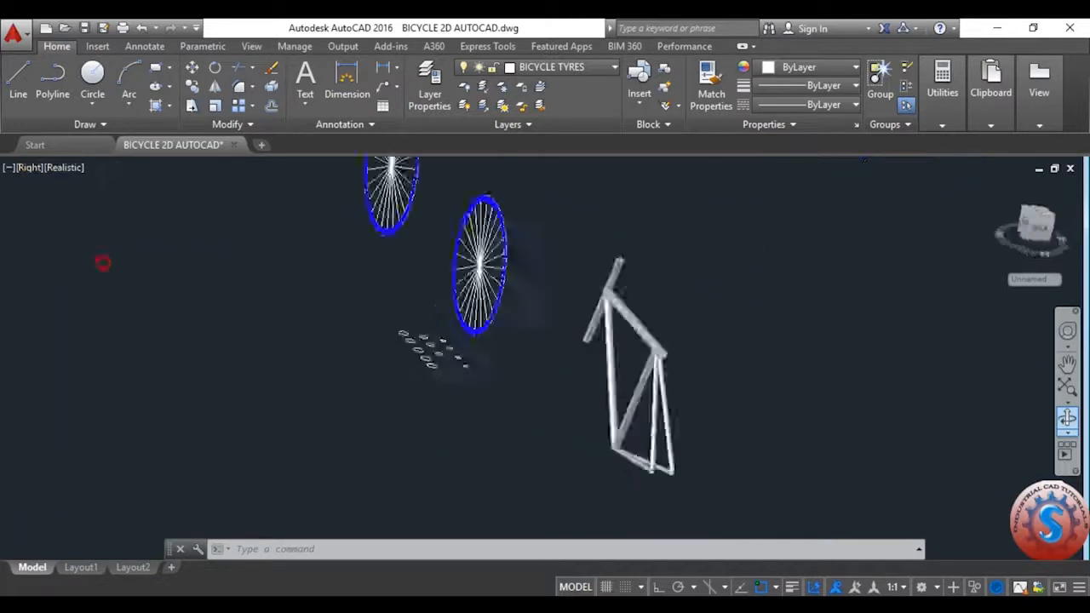
{"action": "scroll", "coordinate": [655, 375], "scroll_direction": "up", "scroll_amount": 3}
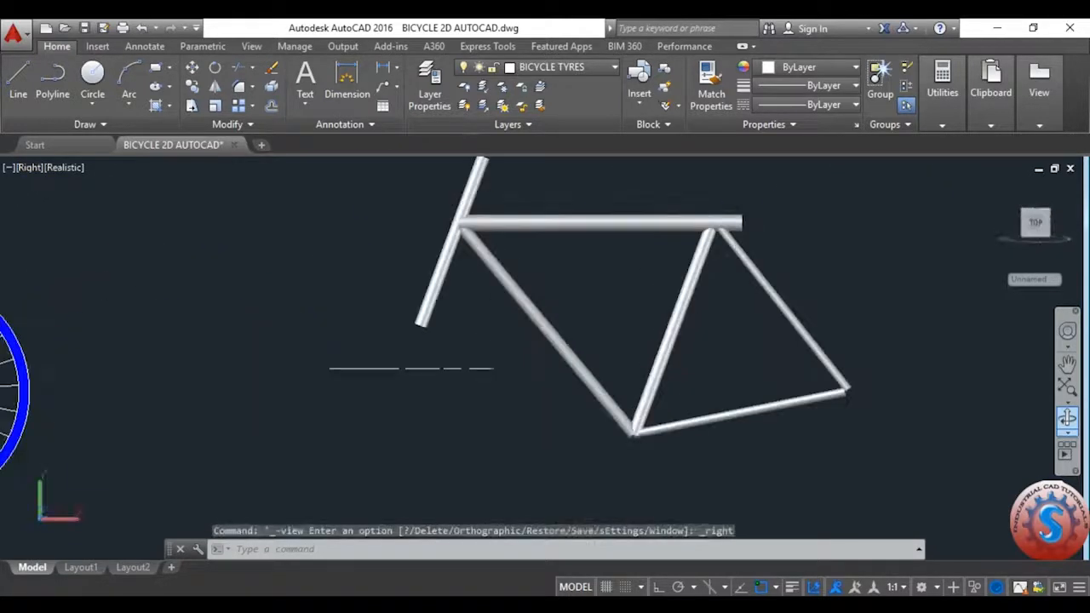
{"action": "left_click", "coordinate": [32, 168]}
{"action": "left_click", "coordinate": [92, 228]}
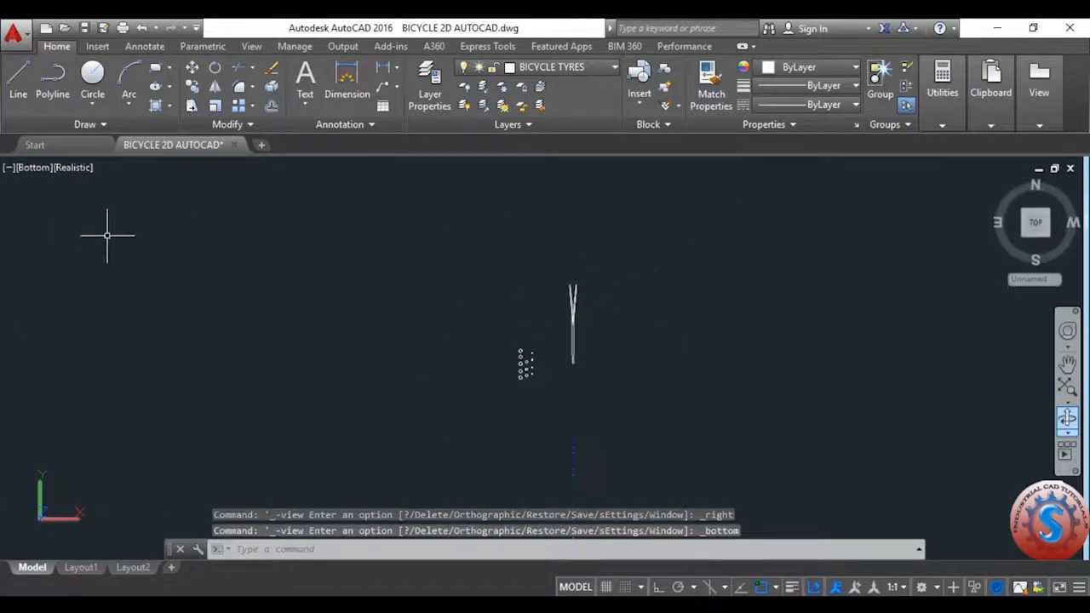
- Examine the frame and its paired rear tubes in the Top view and from an orbited angle
{"action": "left_click", "coordinate": [34, 170]}
{"action": "left_click", "coordinate": [71, 208]}
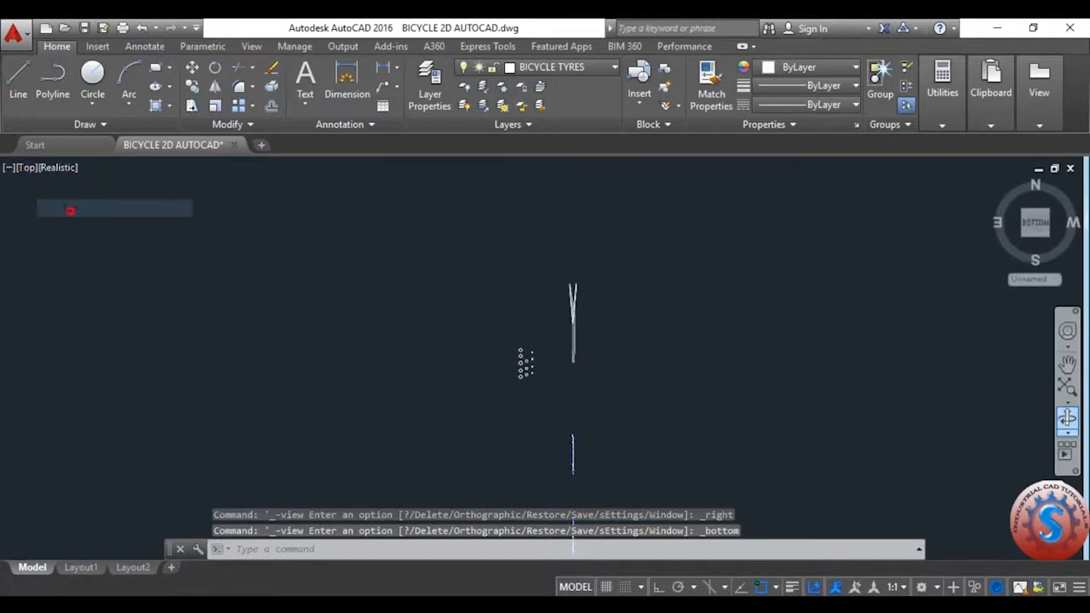
{"action": "scroll", "coordinate": [502, 349], "scroll_direction": "up", "scroll_amount": 5}
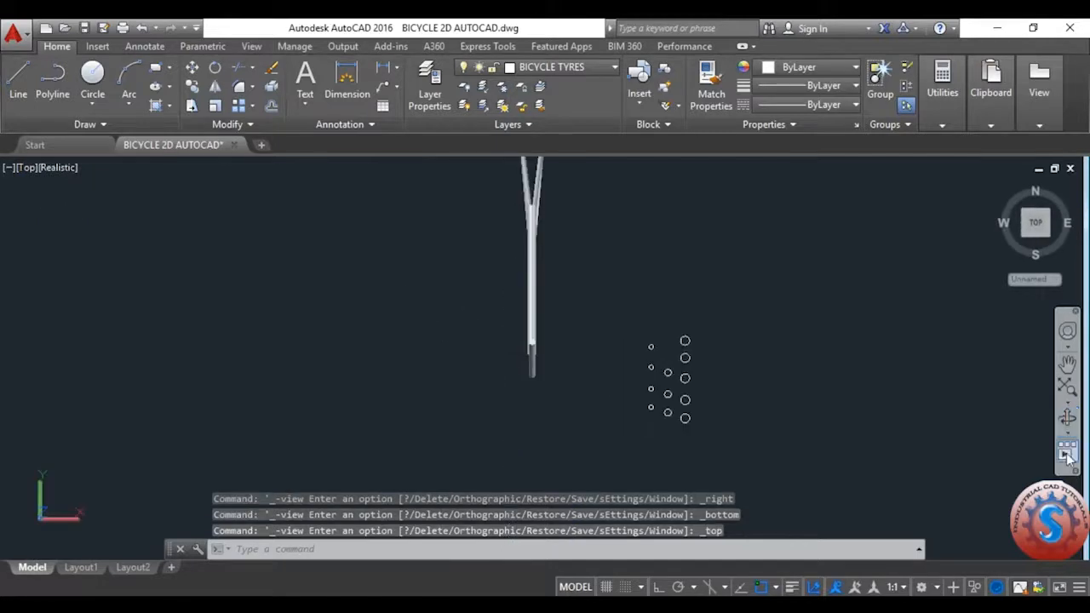
{"action": "left_click", "coordinate": [1067, 424]}
{"action": "left_click_drag", "start_coordinate": [749, 380], "coordinate": [708, 289]}
{"action": "key", "text": "Escape"}
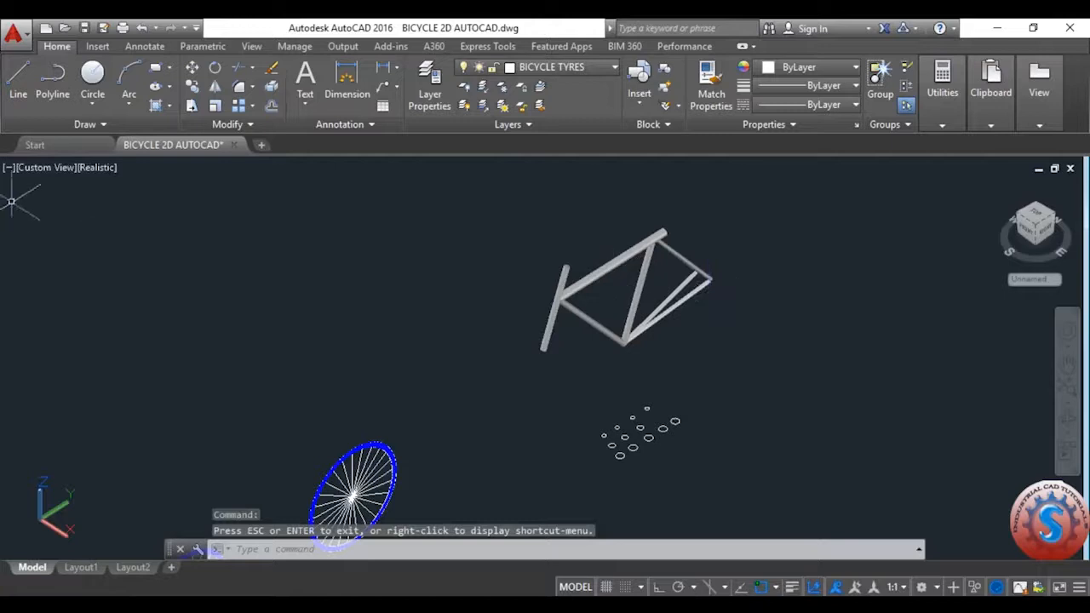
- Draw a vertical line 300 long beside the frame in the Front view and save the drawing
{"action": "left_click", "coordinate": [53, 168]}
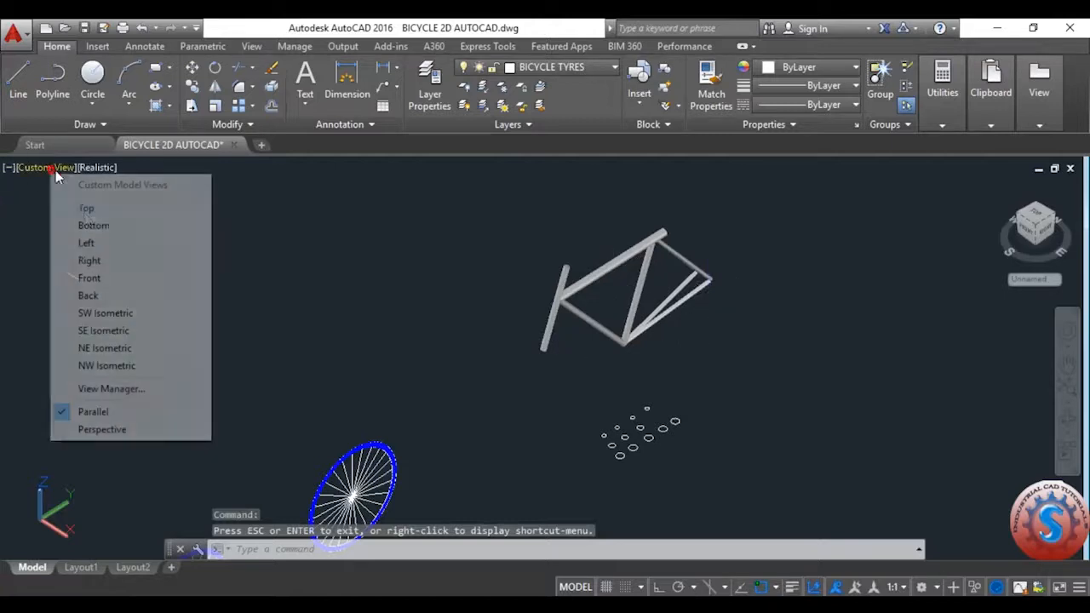
{"action": "left_click", "coordinate": [90, 279]}
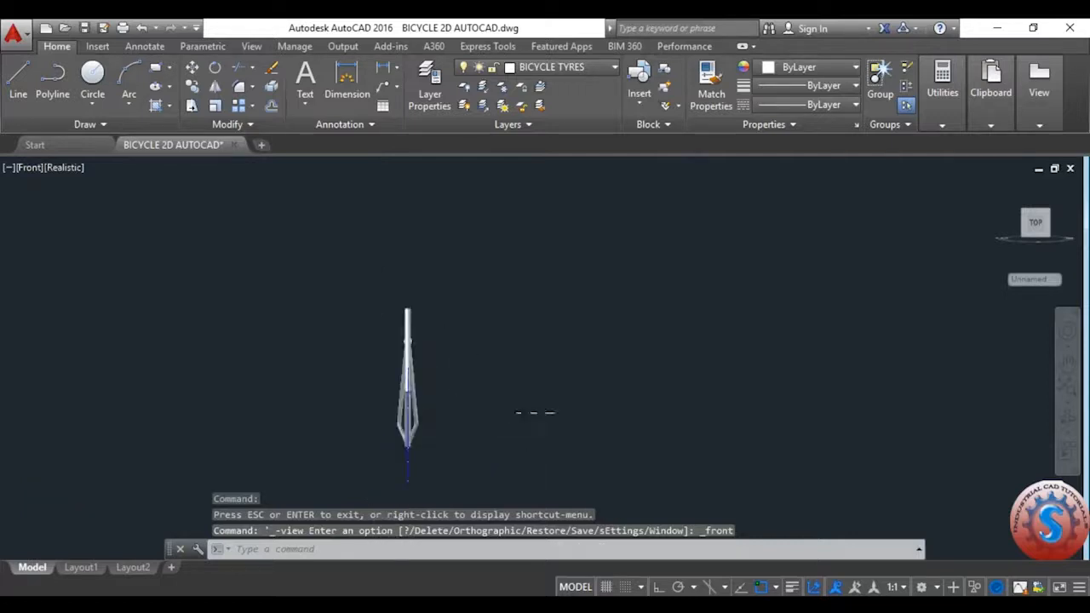
{"action": "type", "text": "l"}
{"action": "key", "text": "Return"}
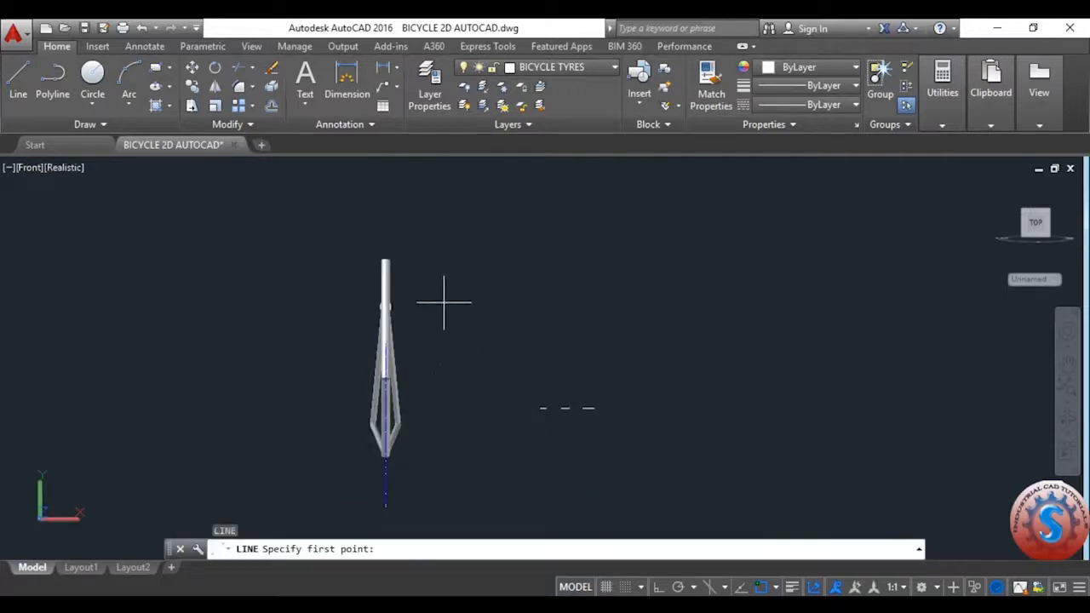
{"action": "left_click", "coordinate": [446, 300]}
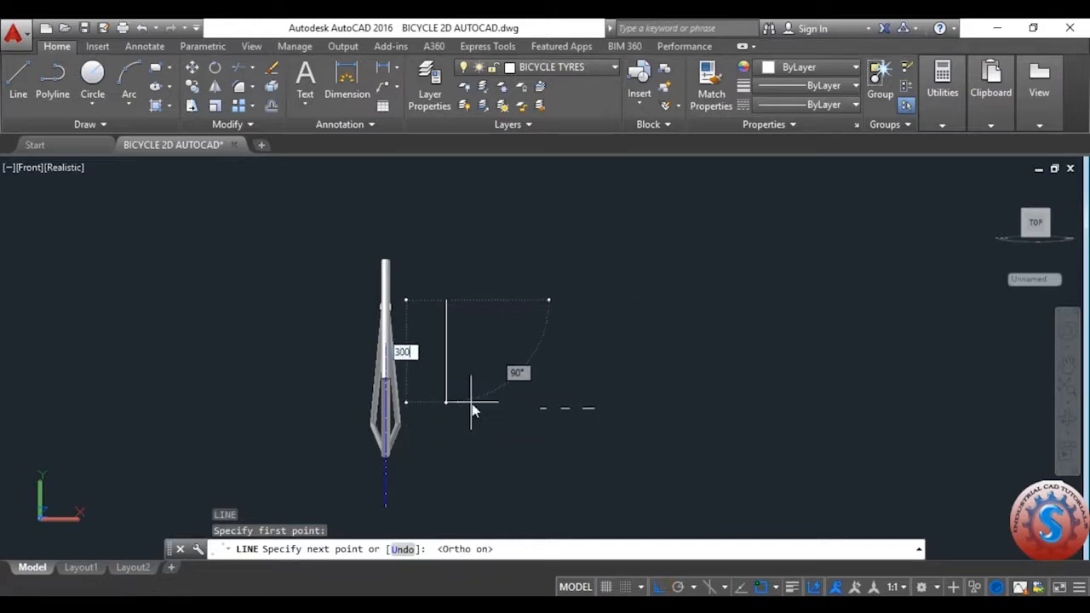
{"action": "left_click", "coordinate": [499, 382]}
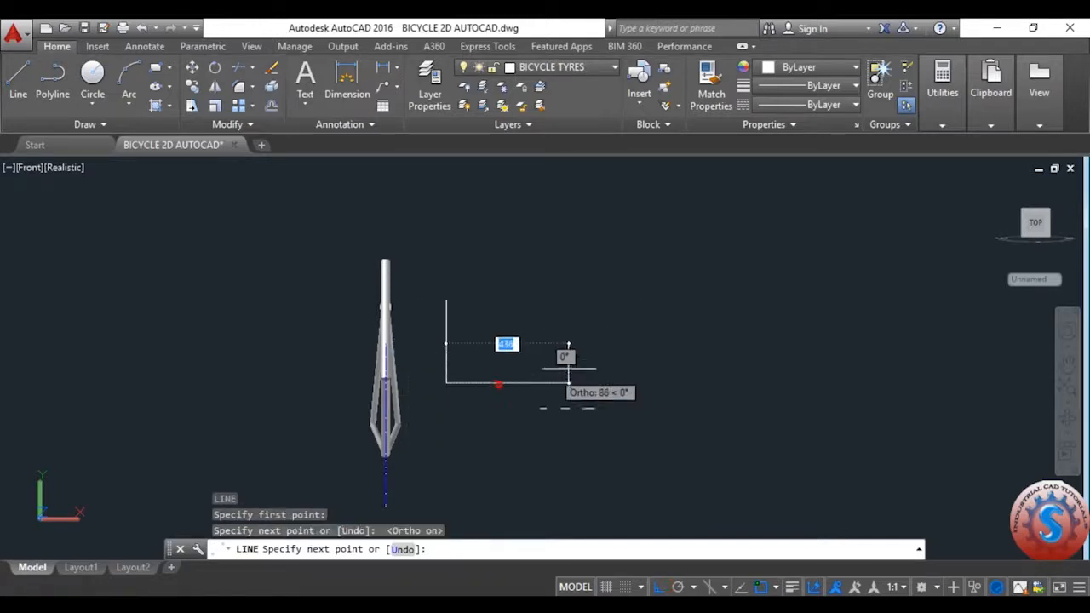
{"action": "key", "text": "Escape"}
{"action": "key", "text": "ctrl+s"}
- Draw a short horizontal line from the lower end of the front tube towards the vertical line and save the drawing
{"action": "scroll", "coordinate": [511, 367], "scroll_direction": "up", "scroll_amount": 2}
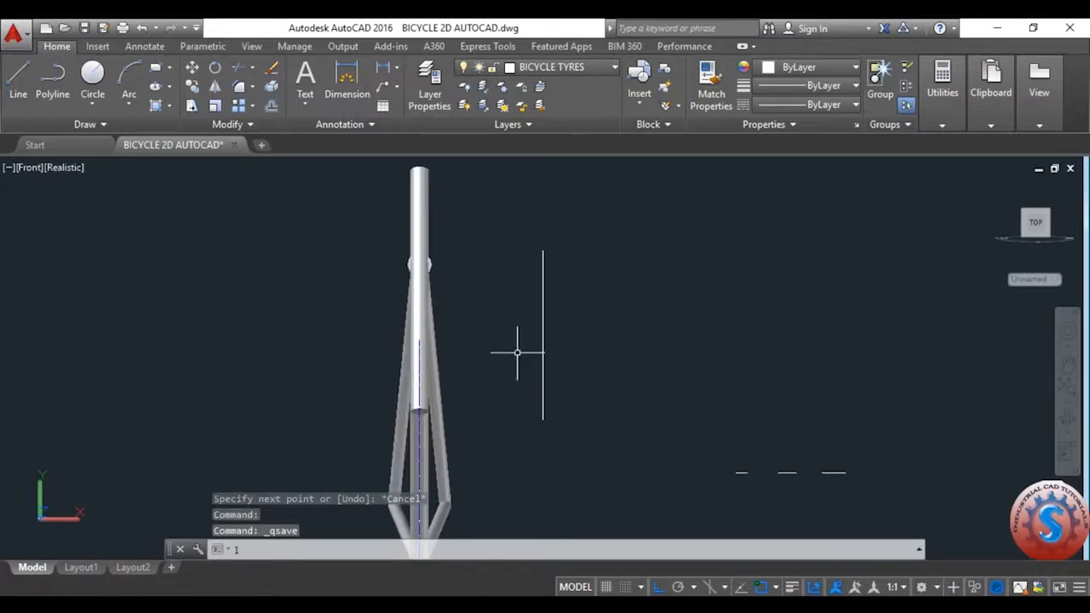
{"action": "key", "text": "Return"}
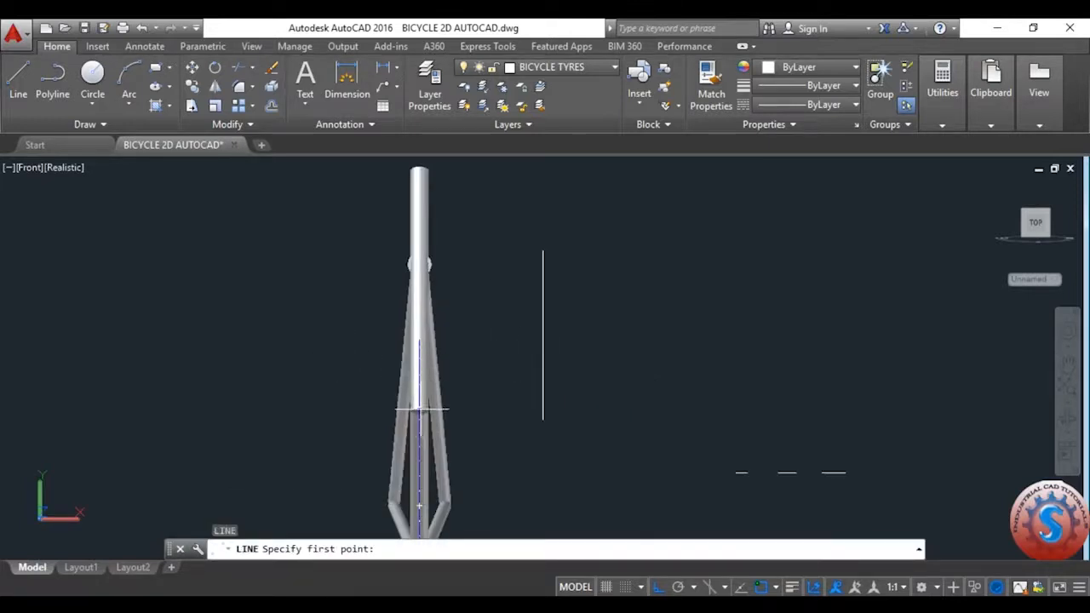
{"action": "left_click", "coordinate": [420, 411]}
{"action": "left_click", "coordinate": [511, 410]}
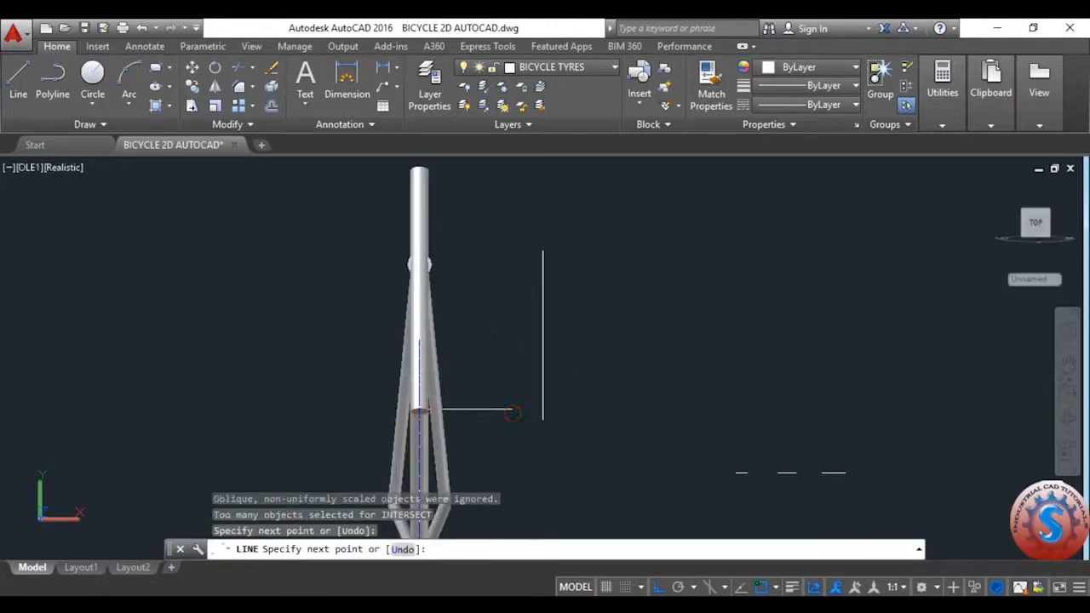
{"action": "key", "text": "ctrl+s"}
- Move the vertical line so its lower end meets the free end of the horizontal line
{"action": "key", "text": "Return"}
{"action": "left_click", "coordinate": [560, 333]}
{"action": "left_click", "coordinate": [517, 307]}
{"action": "key", "text": "Return"}
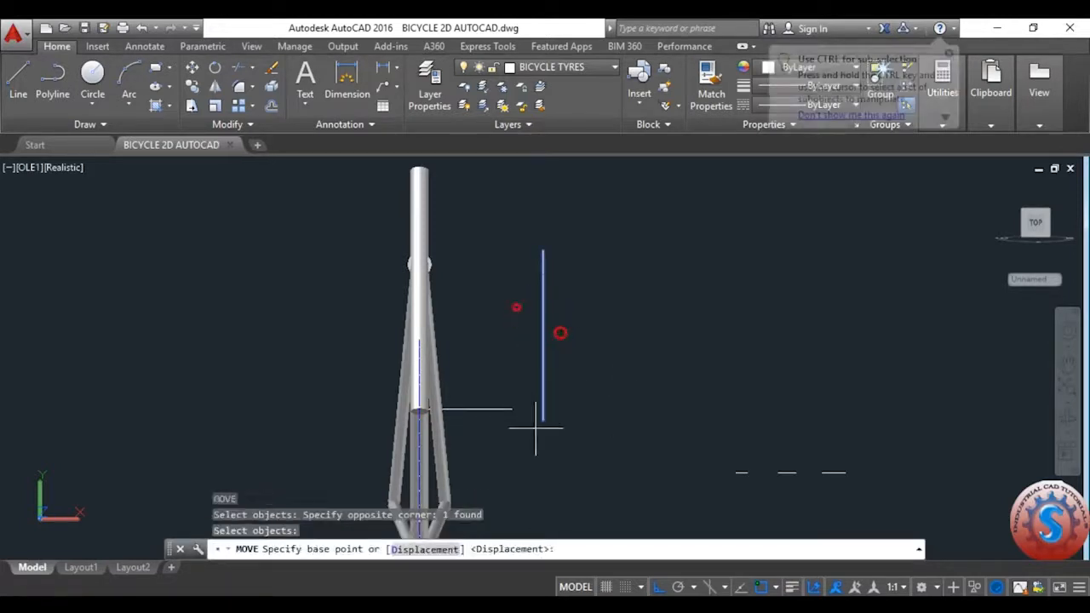
{"action": "left_click", "coordinate": [540, 419]}
{"action": "left_click", "coordinate": [512, 410]}
- Orbit around the model to examine where the two new lines sit relative to the frame
{"action": "scroll", "coordinate": [520, 397], "scroll_direction": "down", "scroll_amount": 5}
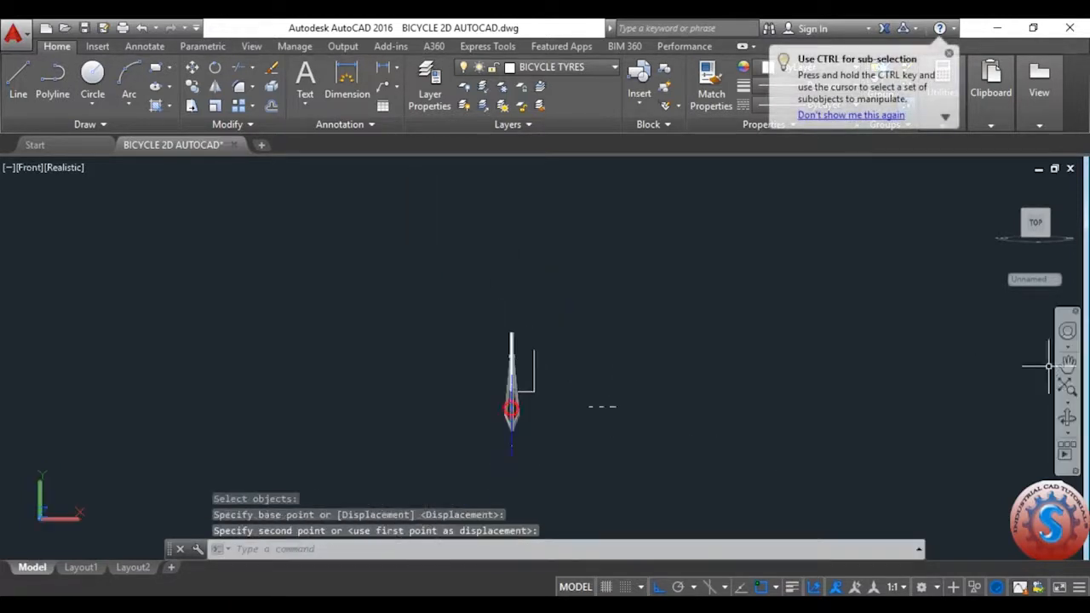
{"action": "left_click", "coordinate": [1068, 417]}
{"action": "left_click_drag", "start_coordinate": [851, 374], "coordinate": [749, 348]}
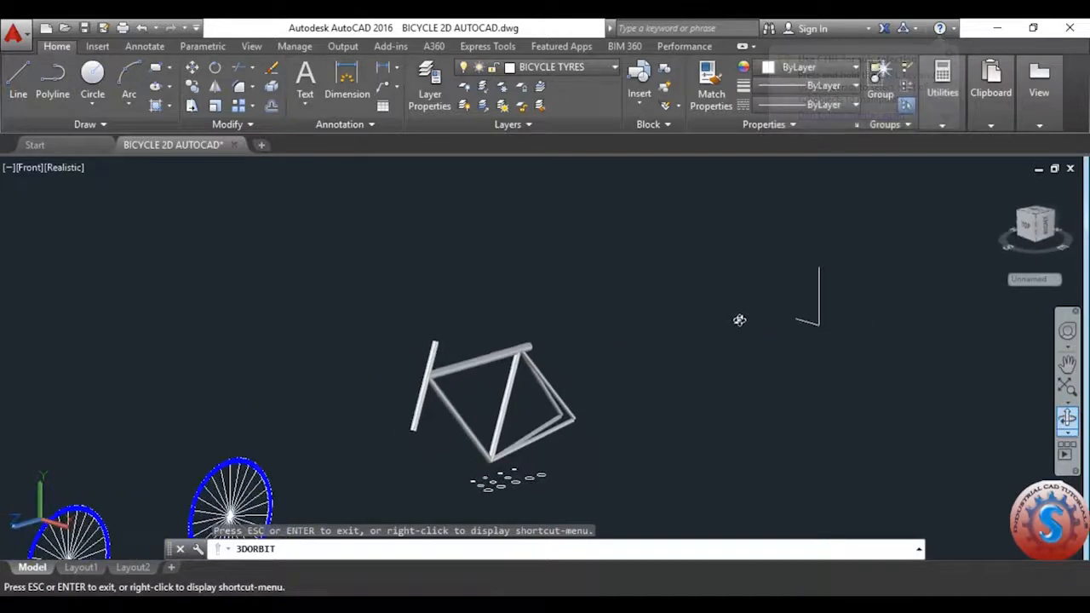
{"action": "key", "text": "Escape"}
{"action": "scroll", "coordinate": [763, 292], "scroll_direction": "down", "scroll_amount": 3}
{"action": "scroll", "coordinate": [783, 287], "scroll_direction": "up", "scroll_amount": 4}
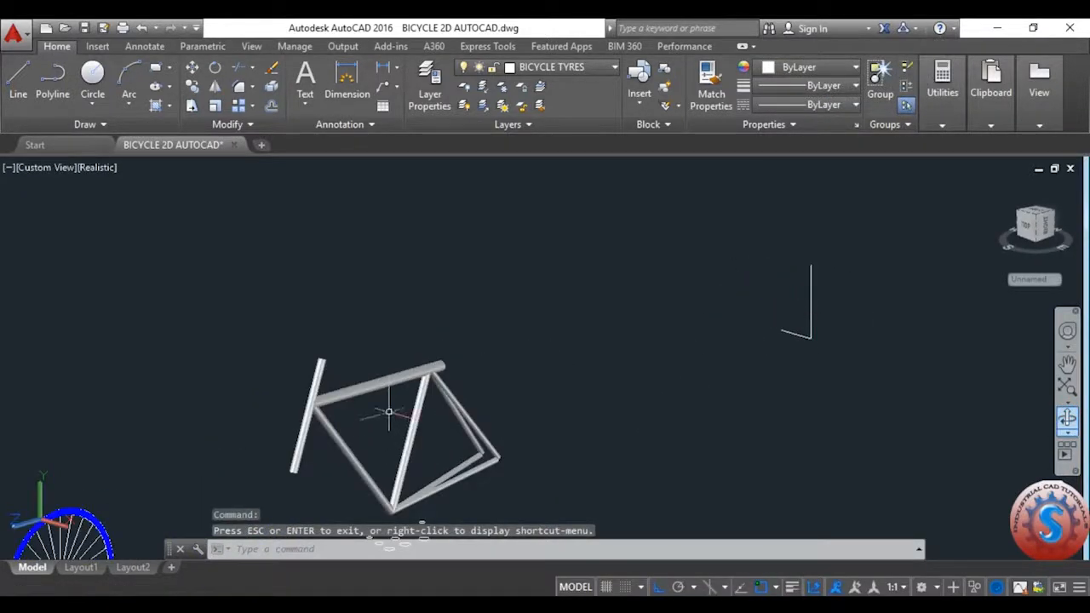
{"action": "scroll", "coordinate": [335, 450], "scroll_direction": "down", "scroll_amount": 3}
{"action": "scroll", "coordinate": [334, 449], "scroll_direction": "up", "scroll_amount": 4}
- Try to move the front tube from a base point at its lower end, and undo the move
{"action": "key", "text": "Return"}
{"action": "left_click", "coordinate": [339, 426]}
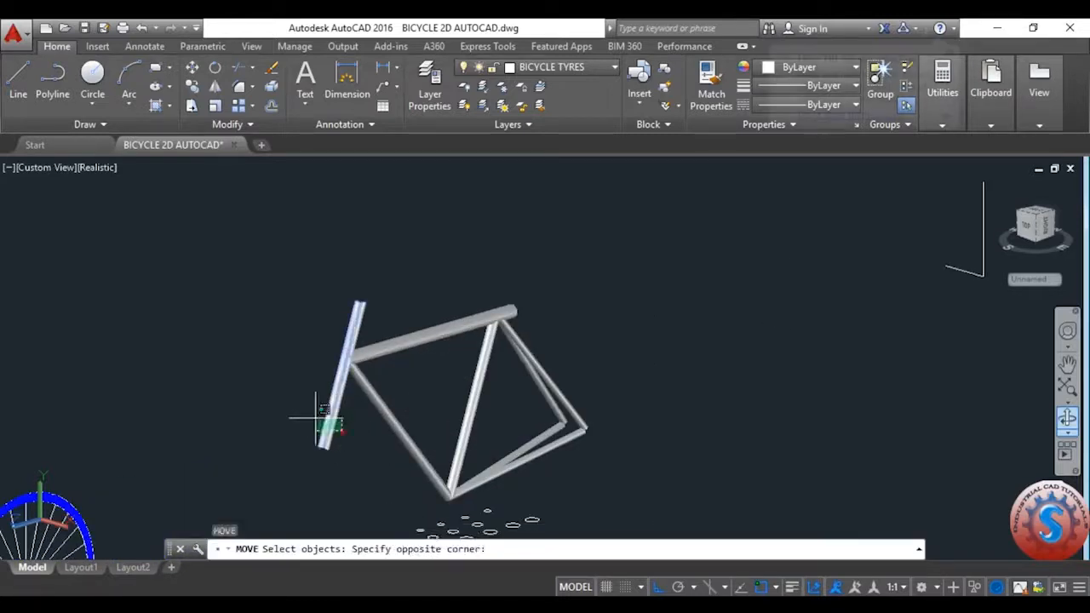
{"action": "left_click", "coordinate": [321, 415]}
{"action": "key", "text": "Return"}
{"action": "left_click", "coordinate": [324, 449]}
{"action": "scroll", "coordinate": [327, 430], "scroll_direction": "up", "scroll_amount": 2}
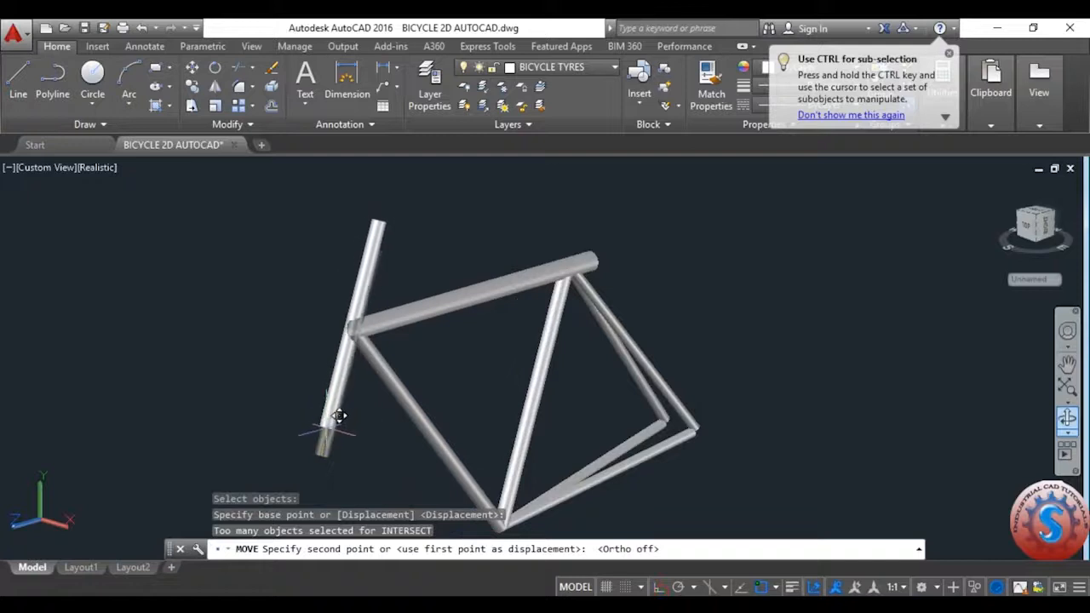
{"action": "left_click", "coordinate": [340, 418]}
{"action": "key", "text": "ctrl+z"}
- Examine the new lines and the frame in the NW Isometric and Left views
{"action": "scroll", "coordinate": [422, 354], "scroll_direction": "down", "scroll_amount": 7}
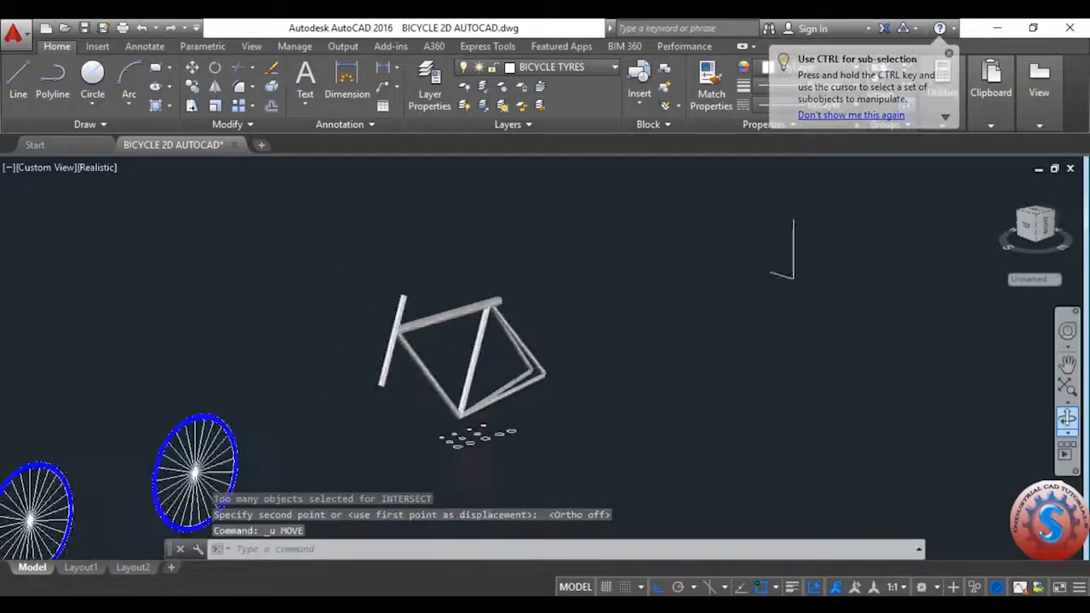
{"action": "scroll", "coordinate": [562, 294], "scroll_direction": "up", "scroll_amount": 3}
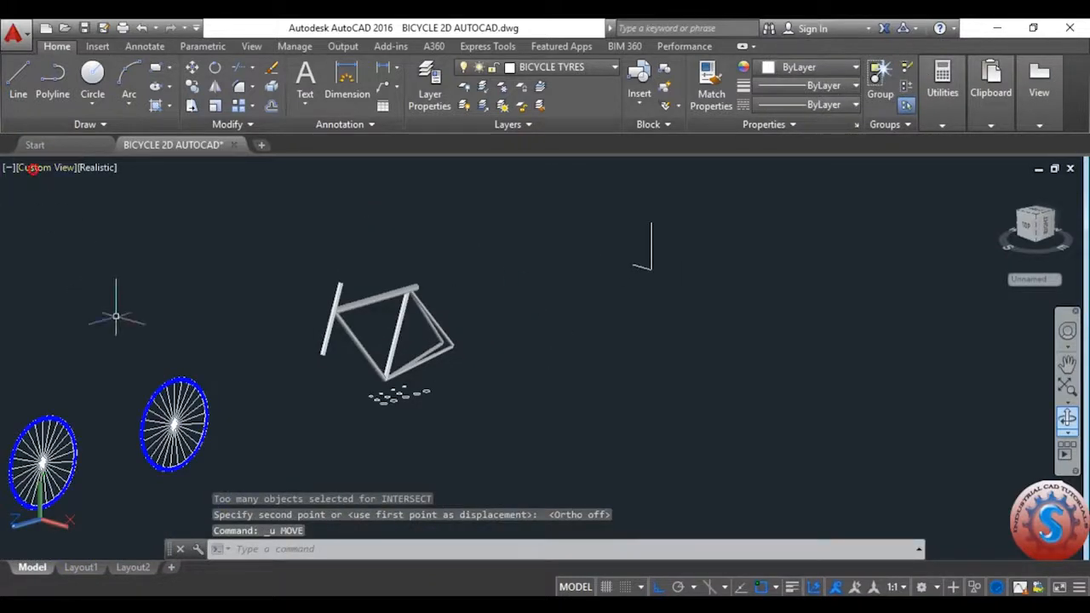
{"action": "left_click", "coordinate": [44, 168]}
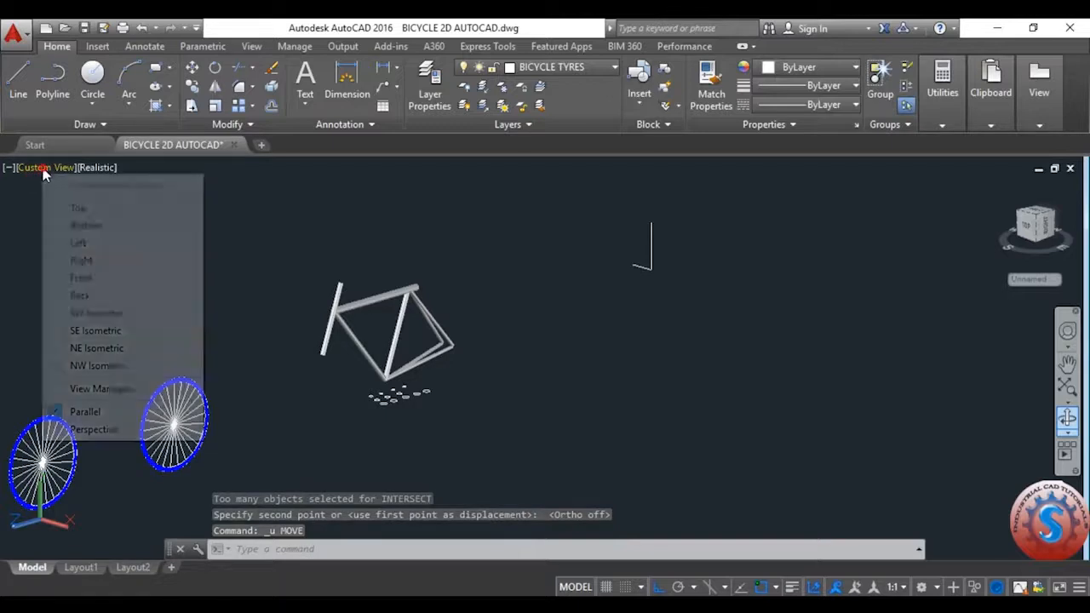
{"action": "left_click", "coordinate": [98, 365]}
{"action": "scroll", "coordinate": [360, 418], "scroll_direction": "up", "scroll_amount": 5}
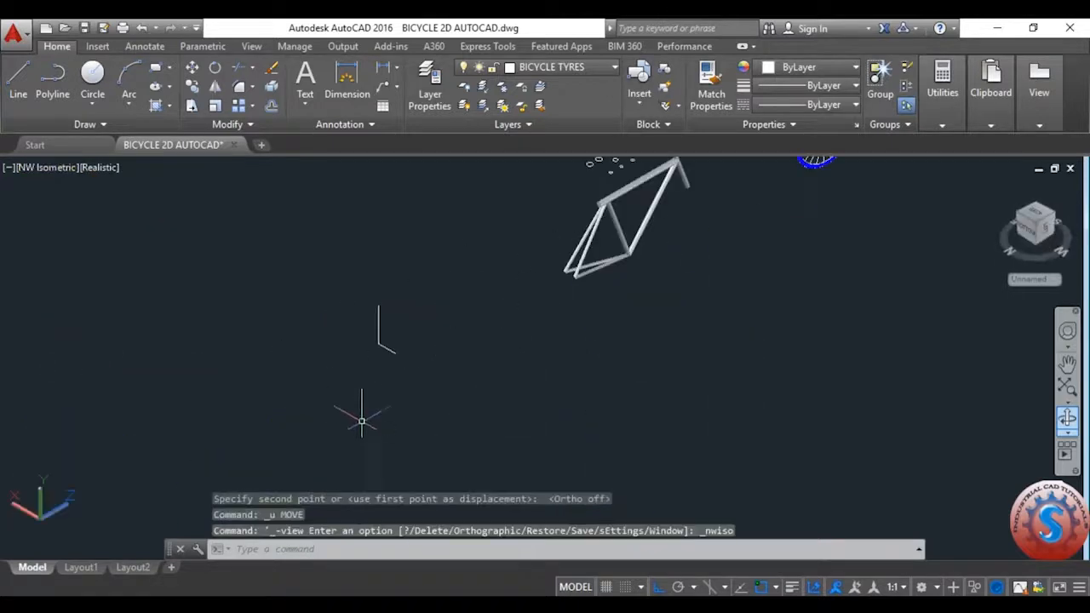
{"action": "left_click", "coordinate": [26, 169]}
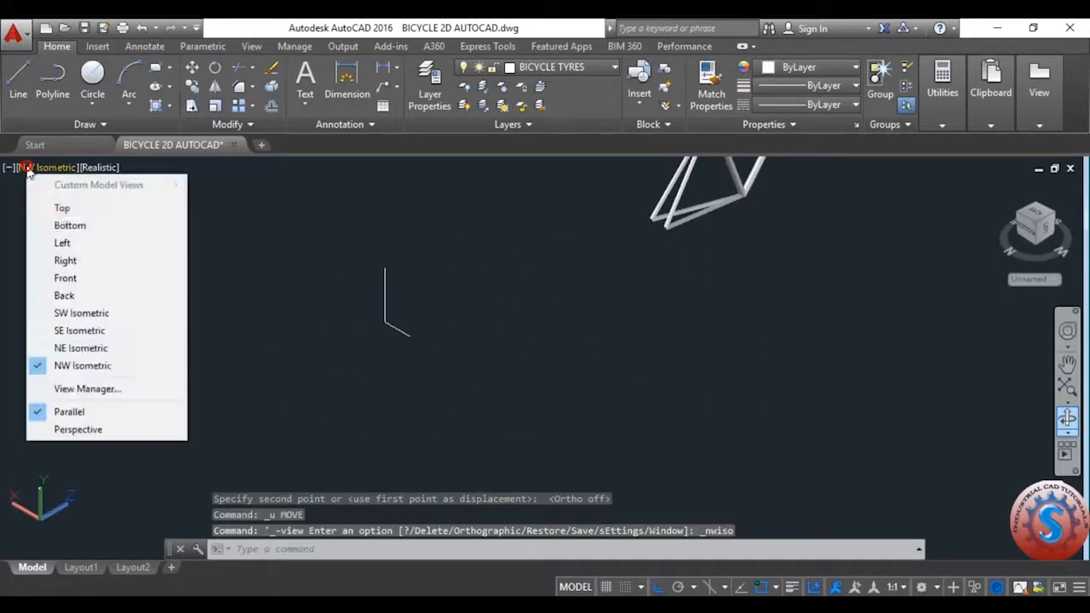
{"action": "left_click", "coordinate": [77, 245]}
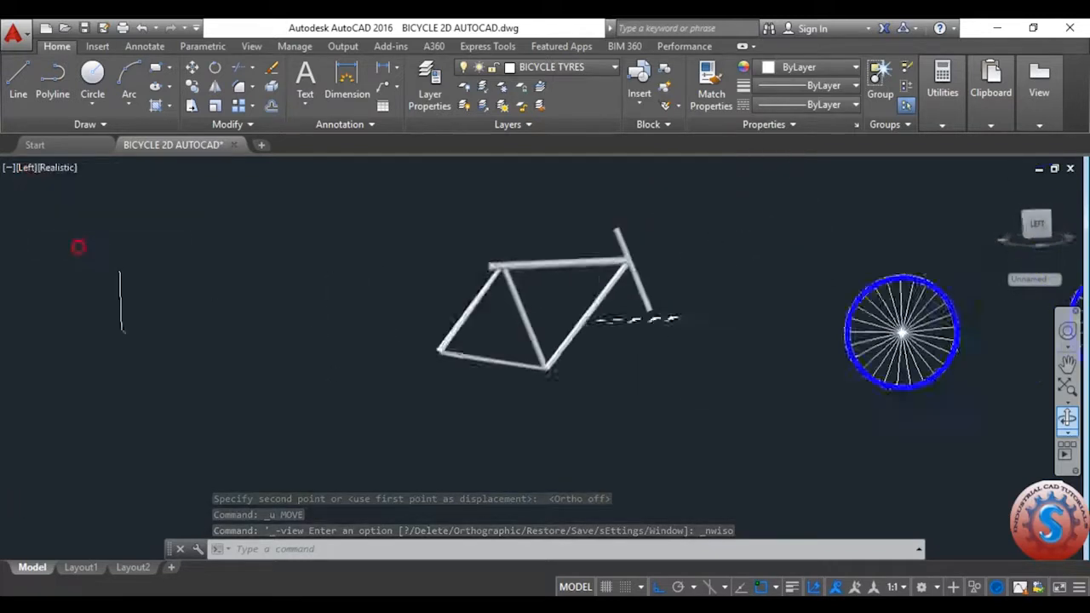
- Erase the horizontal line between the front tube and the vertical line in the Front view
{"action": "left_click", "coordinate": [30, 171]}
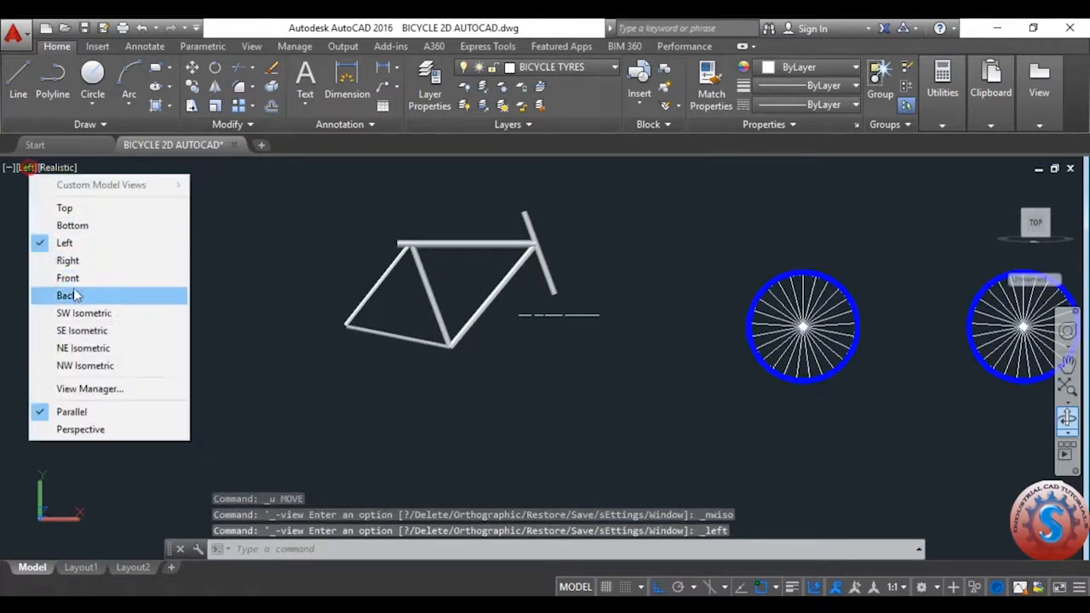
{"action": "left_click", "coordinate": [73, 277]}
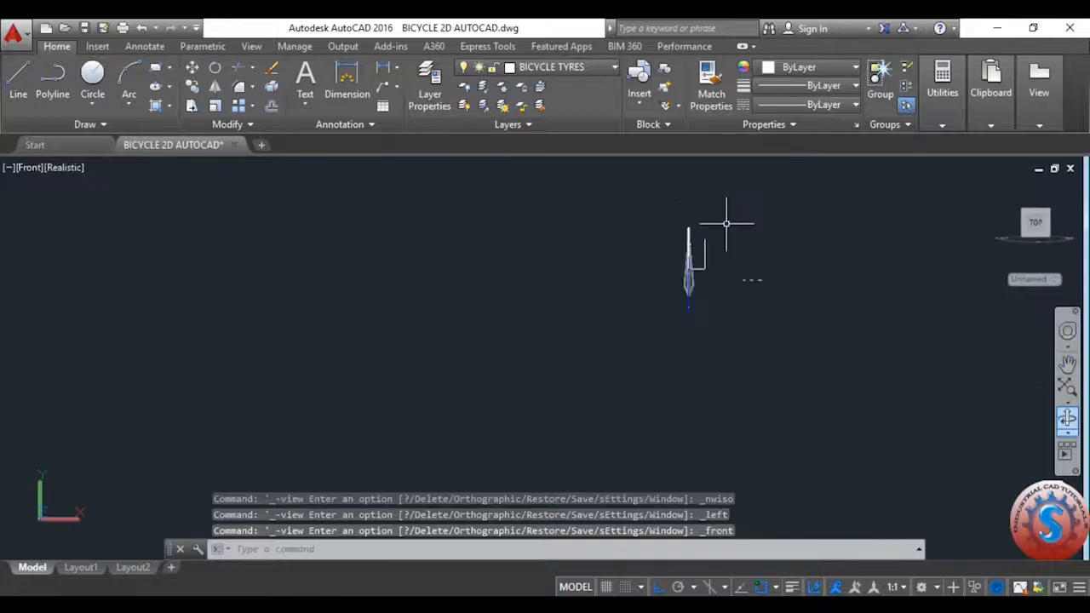
{"action": "scroll", "coordinate": [634, 358], "scroll_direction": "down", "scroll_amount": 4}
{"action": "scroll", "coordinate": [631, 434], "scroll_direction": "up", "scroll_amount": 3}
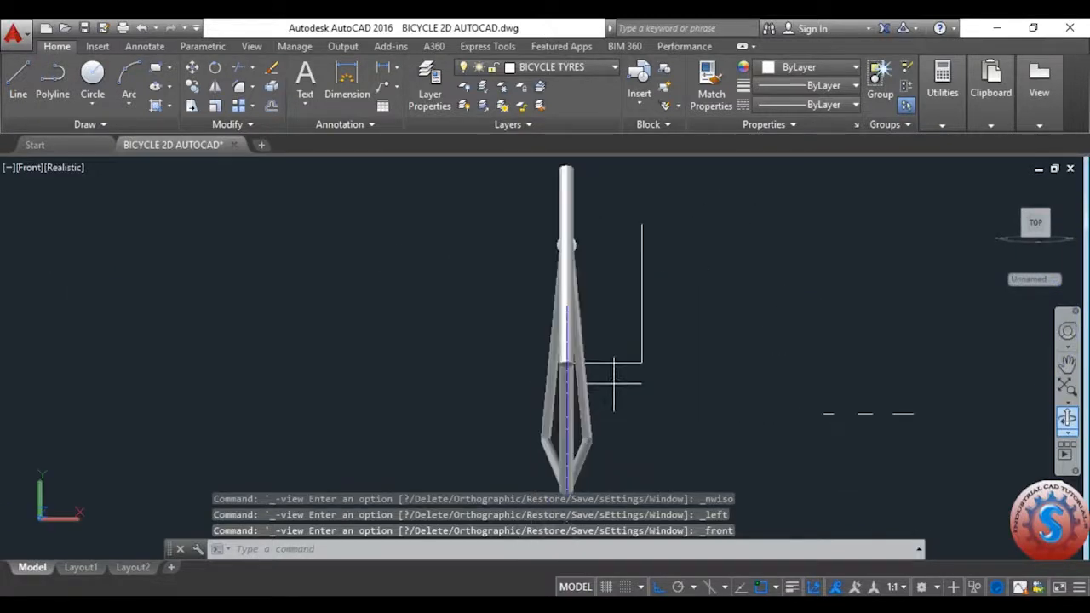
{"action": "left_click", "coordinate": [615, 384]}
{"action": "left_click", "coordinate": [593, 314]}
{"action": "key", "text": "Delete"}
- Offset the vertical line by 100 towards the frame
{"action": "type", "text": "o"}
{"action": "key", "text": "Return"}
{"action": "type", "text": "100"}
{"action": "key", "text": "Return"}
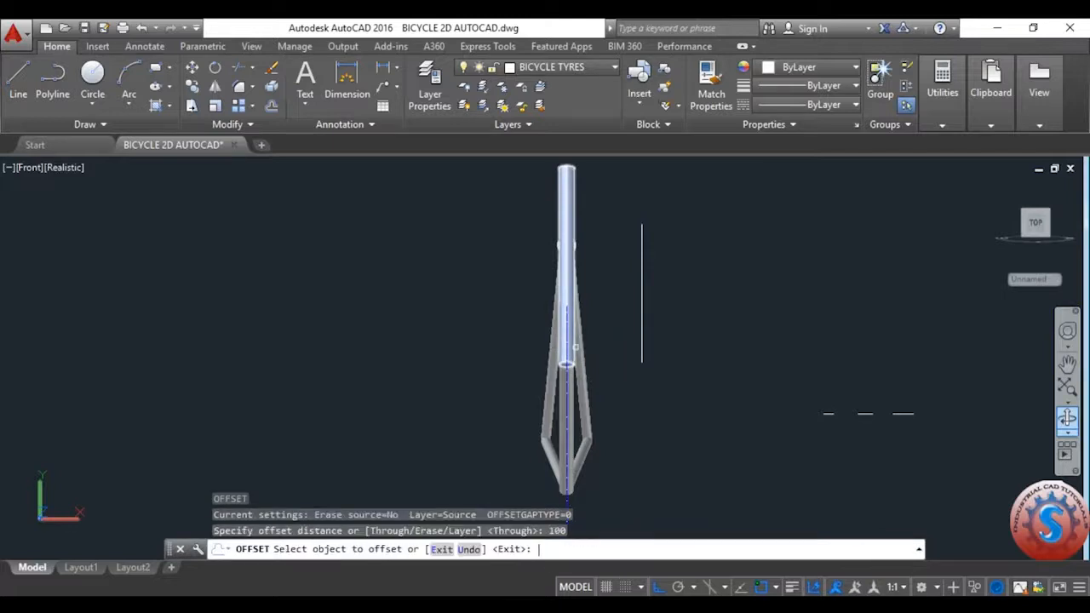
{"action": "left_click", "coordinate": [639, 287]}
{"action": "left_click", "coordinate": [622, 298]}
{"action": "key", "text": "Return"}
- Draw a three-point arc across the upper ends of both vertical lines, ending lower on the outer line, and save the drawing
{"action": "scroll", "coordinate": [626, 281], "scroll_direction": "up", "scroll_amount": 1}
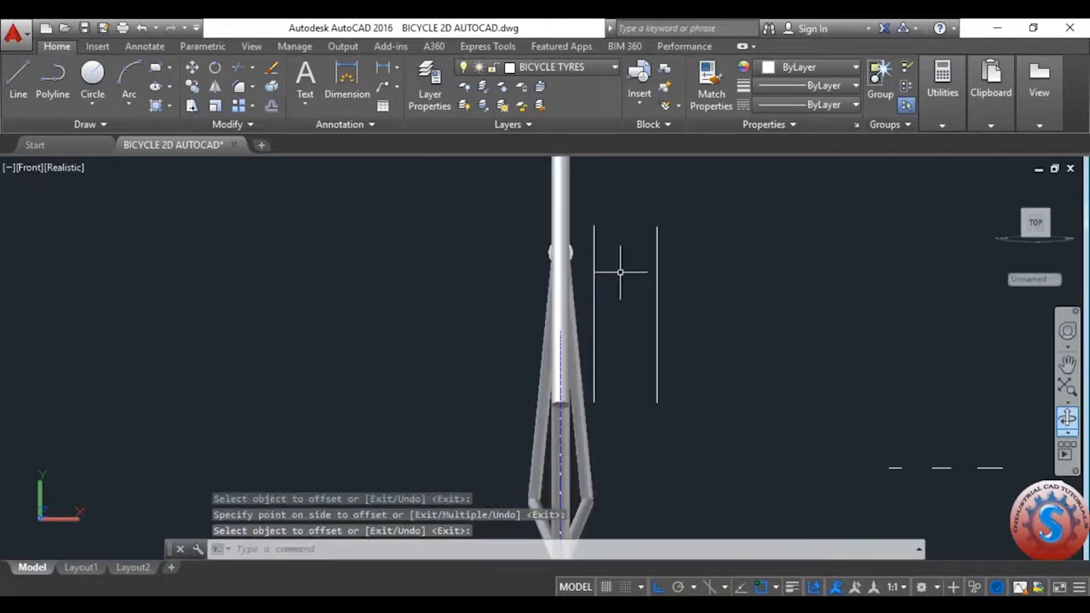
{"action": "type", "text": "a"}
{"action": "key", "text": "Return"}
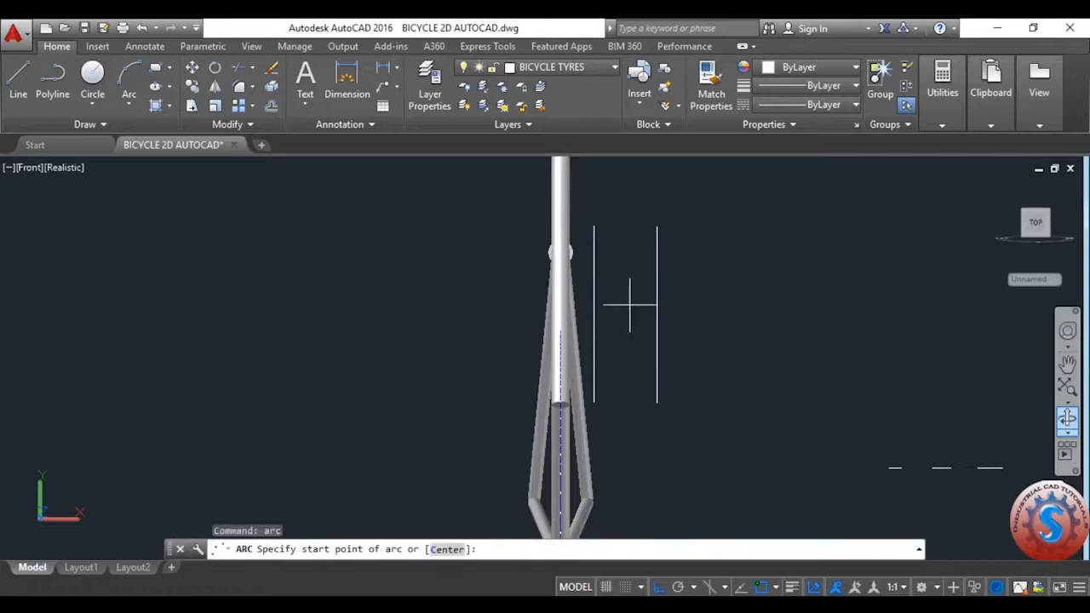
{"action": "left_click", "coordinate": [595, 231]}
{"action": "left_click", "coordinate": [656, 229]}
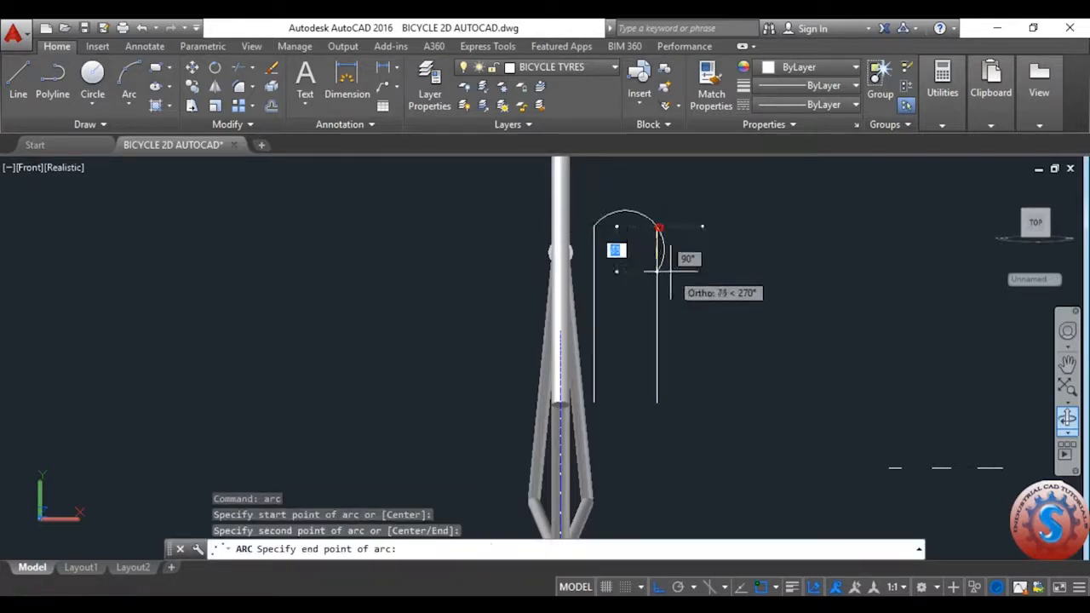
{"action": "scroll", "coordinate": [670, 271], "scroll_direction": "up", "scroll_amount": 3}
{"action": "left_click", "coordinate": [676, 241]}
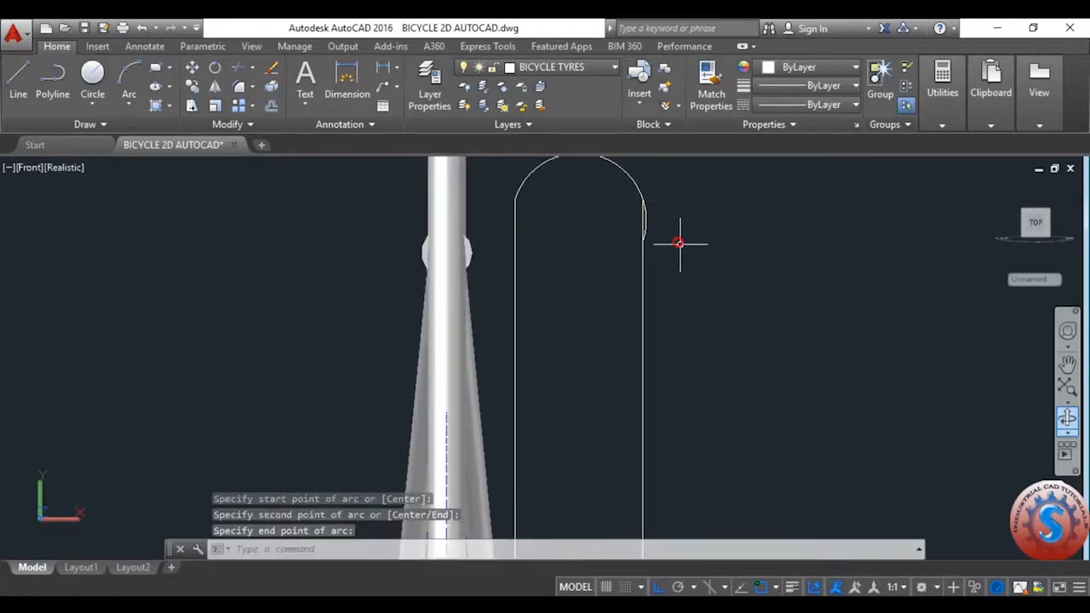
{"action": "key", "text": "Return"}
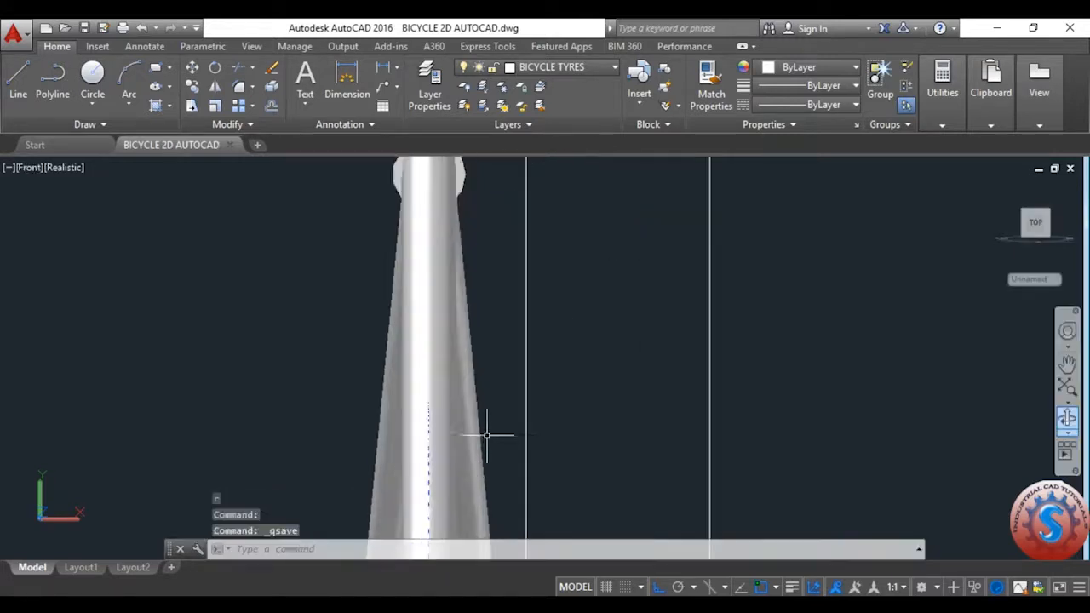
- Trim off the part of the arc that bulges past the outer vertical line
{"action": "scroll", "coordinate": [514, 435], "scroll_direction": "down", "scroll_amount": 6}
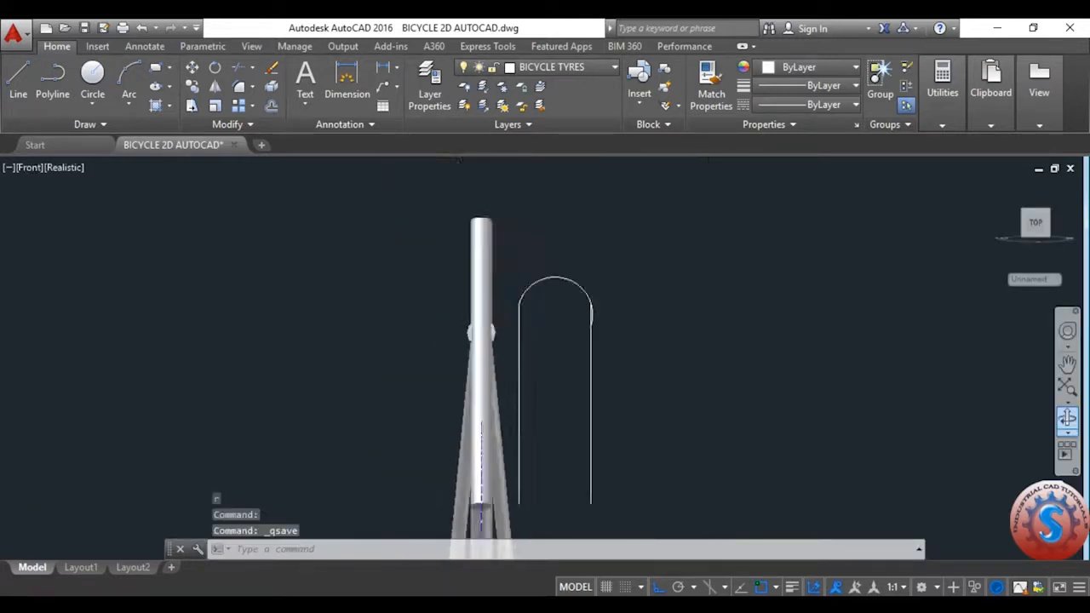
{"action": "type", "text": "tr"}
{"action": "key", "text": "Return"}
{"action": "key", "text": "Return"}
{"action": "scroll", "coordinate": [555, 375], "scroll_direction": "up", "scroll_amount": 6}
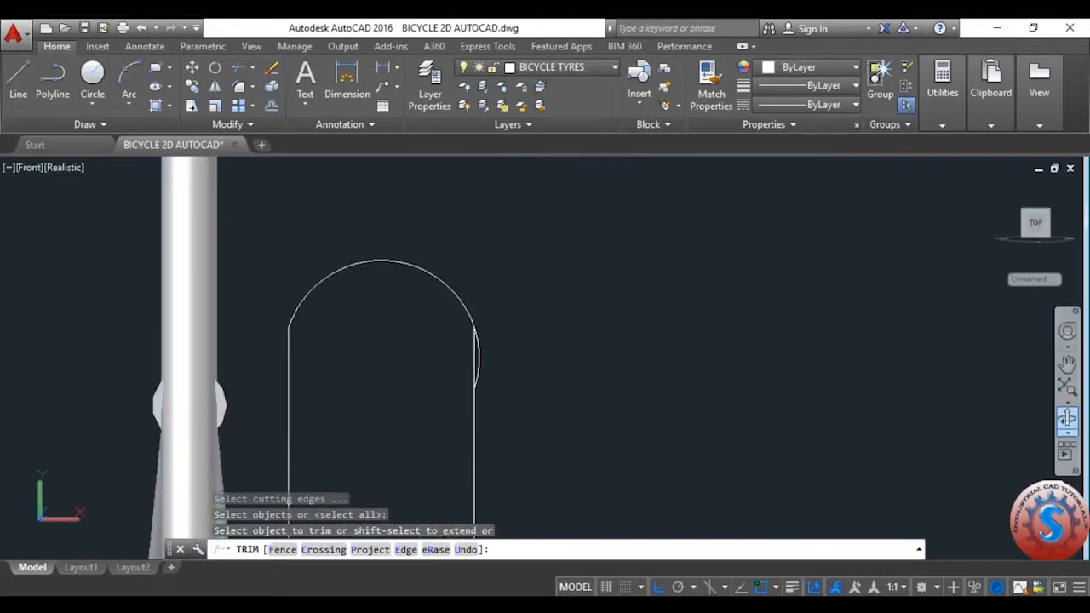
{"action": "left_click", "coordinate": [509, 382]}
{"action": "left_click", "coordinate": [478, 349]}
{"action": "scroll", "coordinate": [479, 350], "scroll_direction": "up", "scroll_amount": 3}
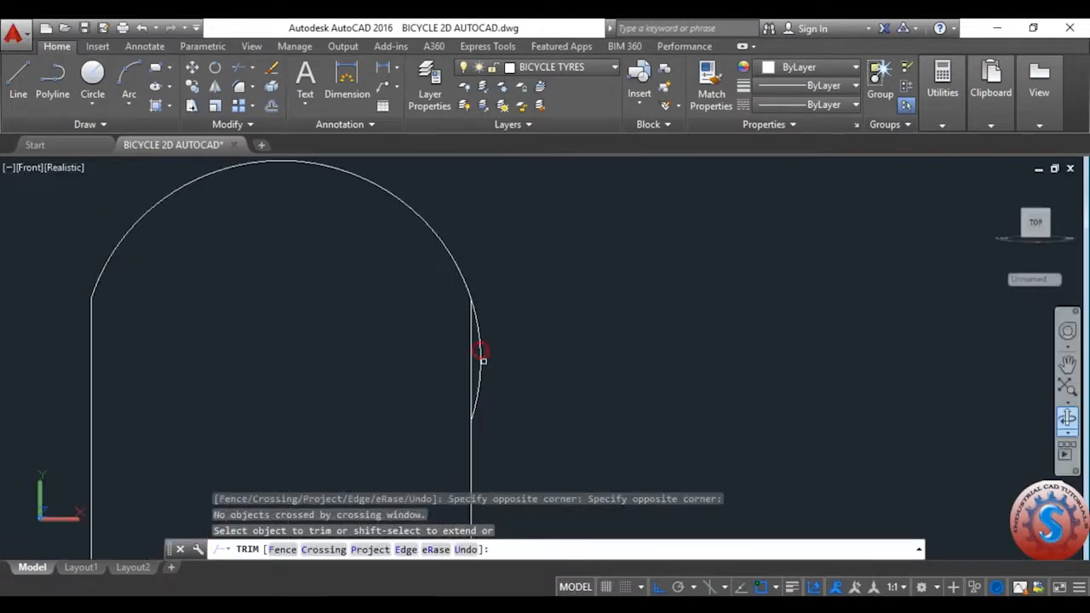
{"action": "left_click", "coordinate": [481, 356]}
{"action": "key", "text": "Return"}
{"action": "scroll", "coordinate": [554, 345], "scroll_direction": "down", "scroll_amount": 7}
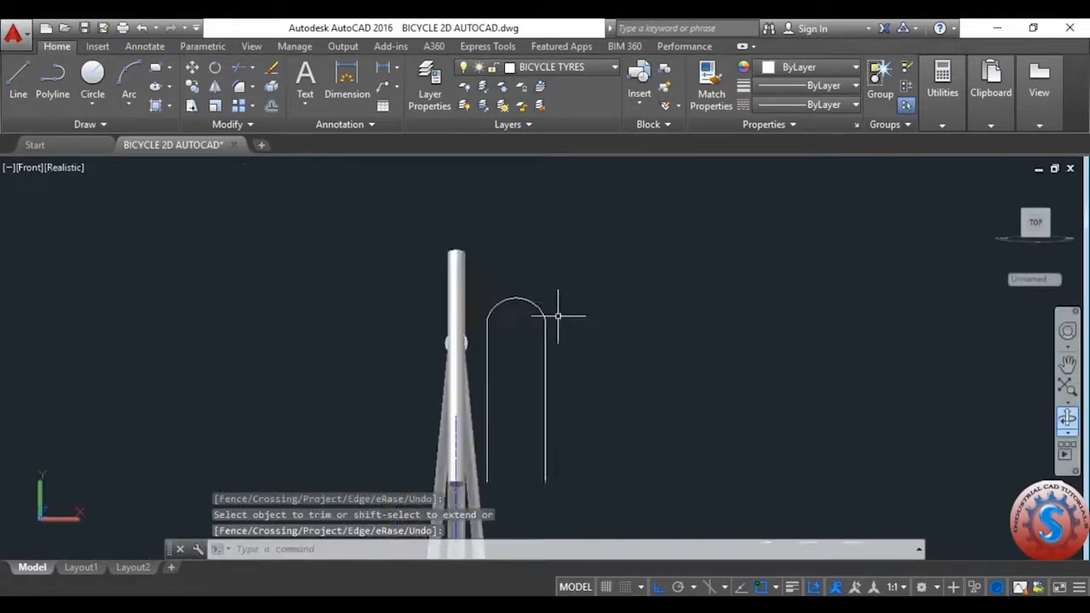
{"action": "scroll", "coordinate": [542, 369], "scroll_direction": "down", "scroll_amount": 5}
{"action": "scroll", "coordinate": [554, 375], "scroll_direction": "up", "scroll_amount": 4}
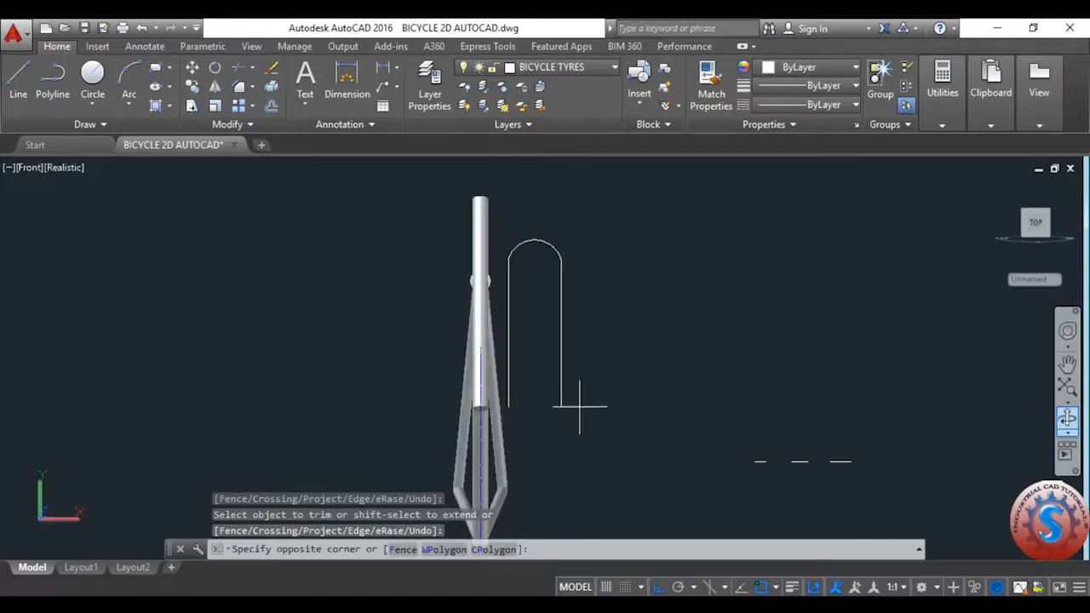
- Shorten both vertical lines by stretching their lower ends upward to about the same height, and save the drawing
{"action": "left_click", "coordinate": [556, 406]}
{"action": "left_click", "coordinate": [561, 407]}
{"action": "left_click", "coordinate": [560, 348]}
{"action": "key", "text": "ctrl+s"}
{"action": "scroll", "coordinate": [508, 375], "scroll_direction": "up", "scroll_amount": 4}
{"action": "left_click", "coordinate": [509, 374]}
{"action": "left_click", "coordinate": [512, 425]}
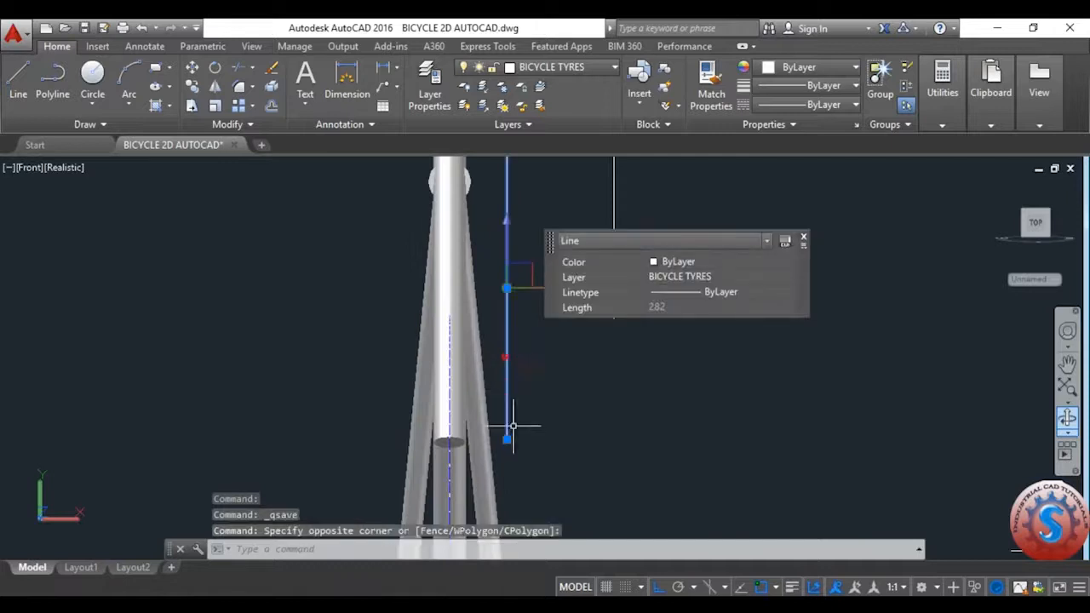
{"action": "left_click", "coordinate": [506, 439]}
{"action": "left_click", "coordinate": [506, 311]}
{"action": "key", "text": "Escape"}
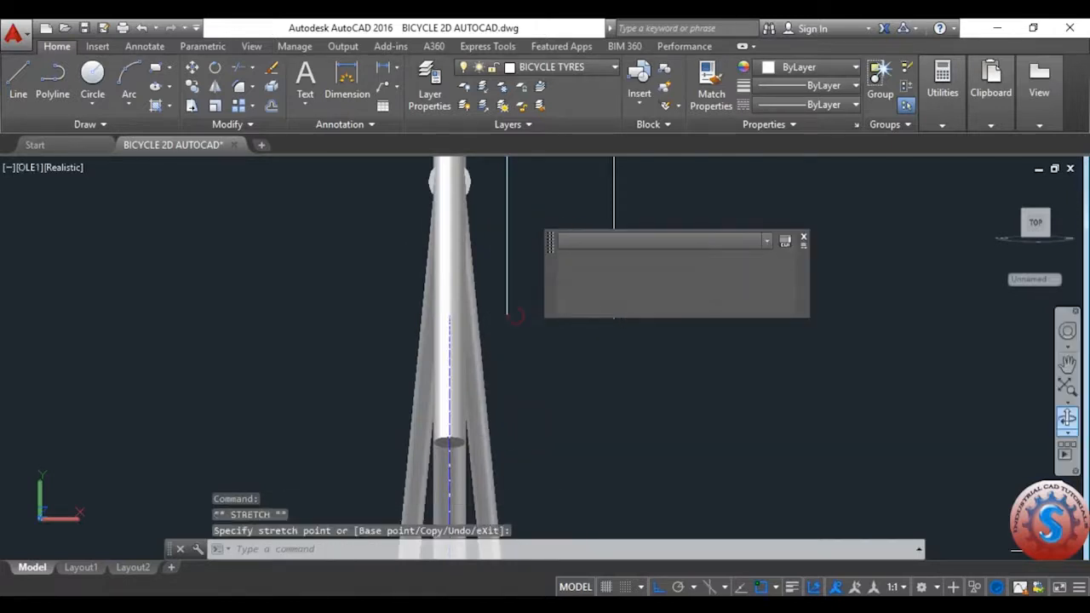
- Draw a horizontal line from the outer line's lower end to just past the inner vertical line, and save the drawing
{"action": "scroll", "coordinate": [613, 323], "scroll_direction": "up", "scroll_amount": 2}
{"action": "type", "text": "l"}
{"action": "key", "text": "Return"}
{"action": "left_click", "coordinate": [609, 317]}
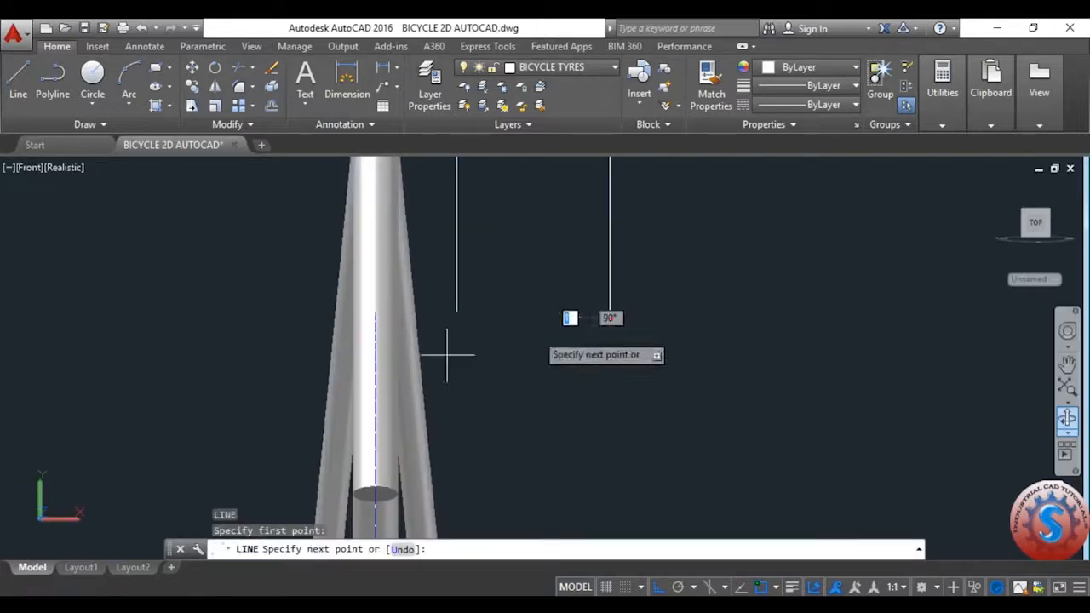
{"action": "left_click", "coordinate": [446, 334]}
{"action": "key", "text": "Escape"}
{"action": "key", "text": "ctrl+s"}
{"action": "scroll", "coordinate": [487, 372], "scroll_direction": "down", "scroll_amount": 3}
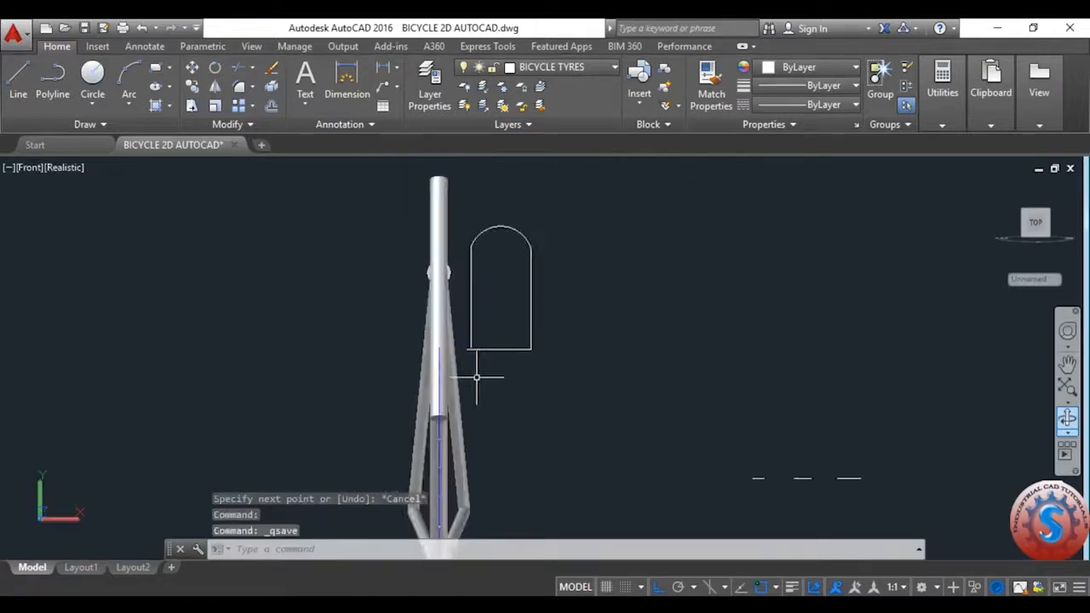
- Try to extend the inner vertical line down to the horizontal line, and save the drawing
{"action": "scroll", "coordinate": [480, 378], "scroll_direction": "up", "scroll_amount": 3}
{"action": "type", "text": "ex"}
{"action": "key", "text": "Return"}
{"action": "scroll", "coordinate": [446, 312], "scroll_direction": "up", "scroll_amount": 1}
{"action": "left_click", "coordinate": [509, 277]}
{"action": "left_click", "coordinate": [458, 265]}
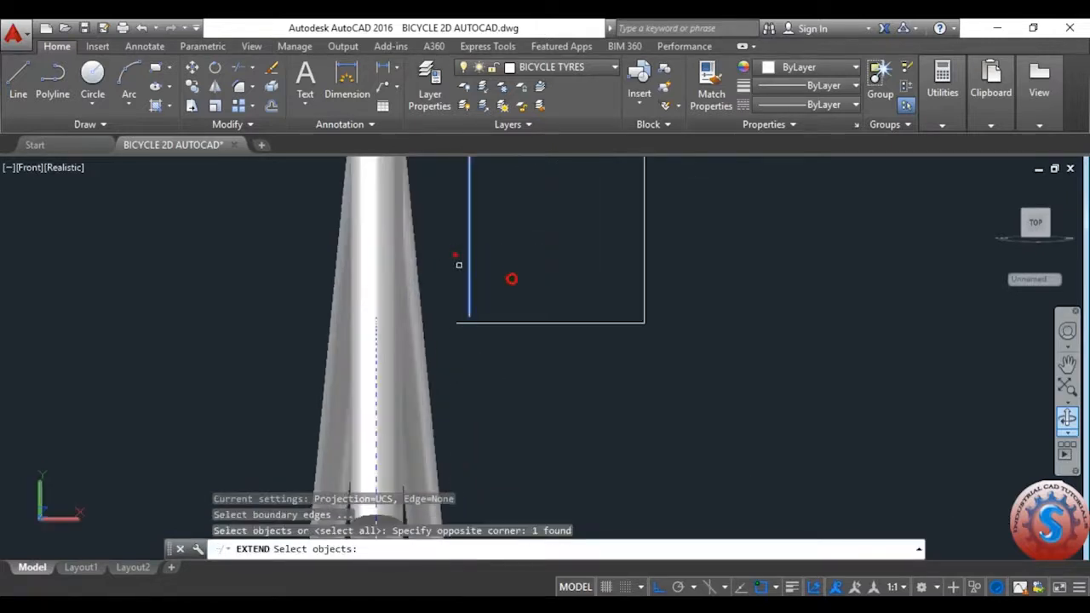
{"action": "scroll", "coordinate": [466, 291], "scroll_direction": "up", "scroll_amount": 3}
{"action": "left_click", "coordinate": [433, 254]}
{"action": "left_click", "coordinate": [486, 302]}
{"action": "key", "text": "Return"}
{"action": "left_click", "coordinate": [479, 328]}
{"action": "left_click", "coordinate": [427, 266]}
{"action": "key", "text": "Escape"}
{"action": "key", "text": "Return"}
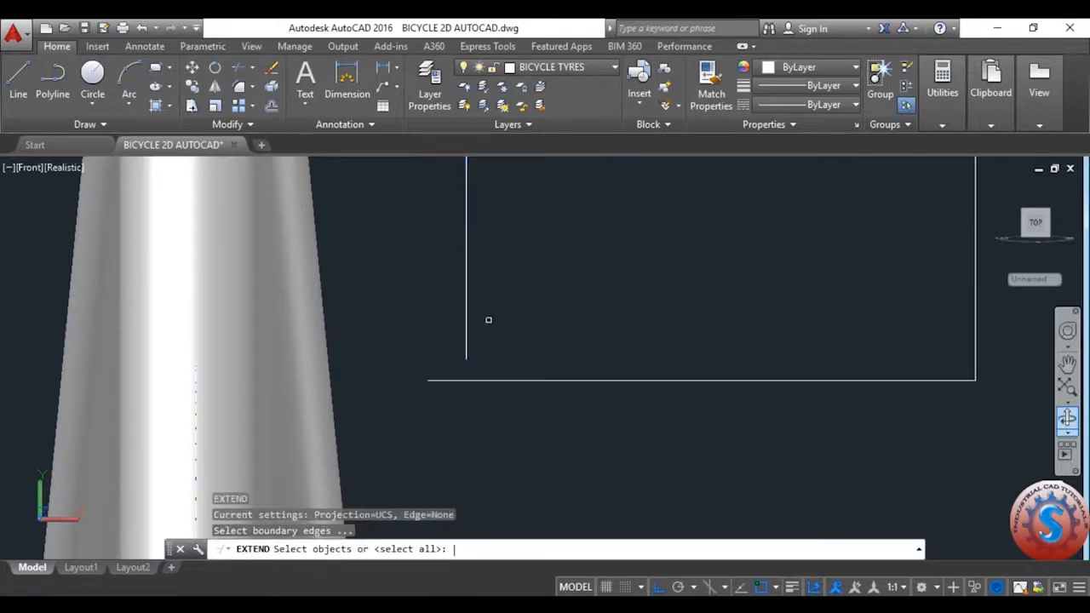
{"action": "key", "text": "Return"}
{"action": "key", "text": "Escape"}
{"action": "key", "text": "ctrl+s"}
- Stretch the inner vertical line's lower end down onto the horizontal line, and save the drawing
{"action": "scroll", "coordinate": [493, 339], "scroll_direction": "up", "scroll_amount": 1}
{"action": "left_click", "coordinate": [493, 339]}
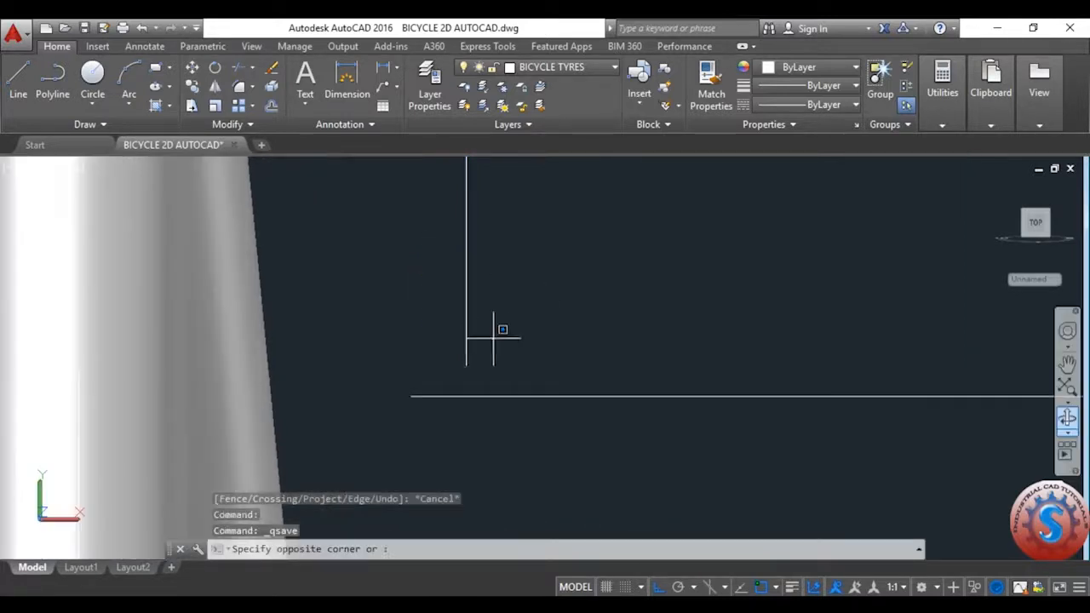
{"action": "left_click", "coordinate": [456, 368]}
{"action": "left_click", "coordinate": [466, 366]}
{"action": "left_click", "coordinate": [465, 396]}
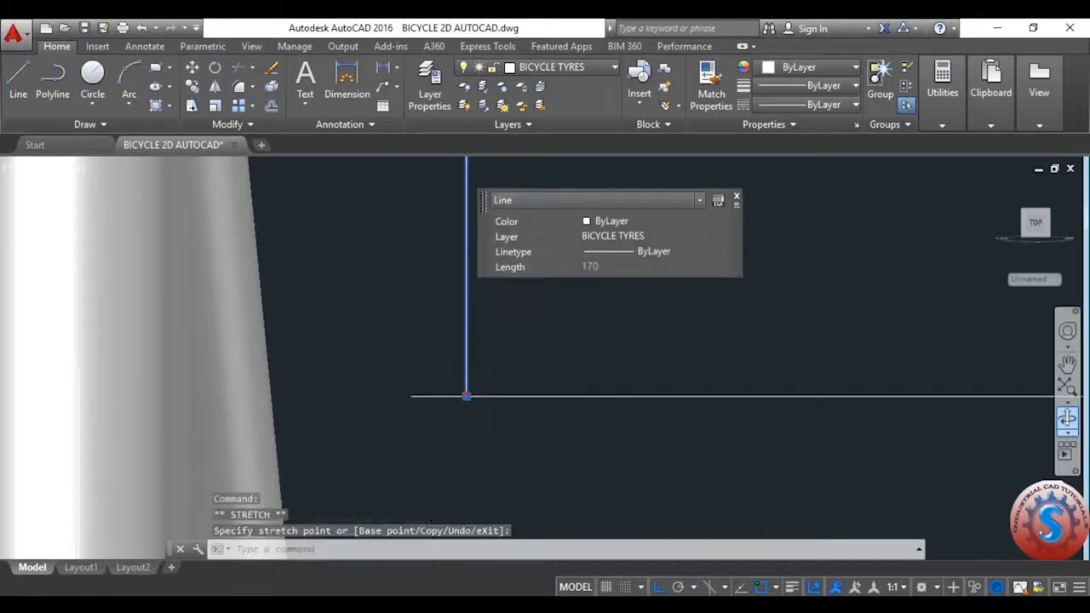
{"action": "scroll", "coordinate": [498, 364], "scroll_direction": "down", "scroll_amount": 5}
{"action": "key", "text": "ctrl+s"}
- Try to trim the horizontal line's overhang beyond the inner vertical line
{"action": "scroll", "coordinate": [493, 365], "scroll_direction": "up", "scroll_amount": 2}
{"action": "type", "text": "tr"}
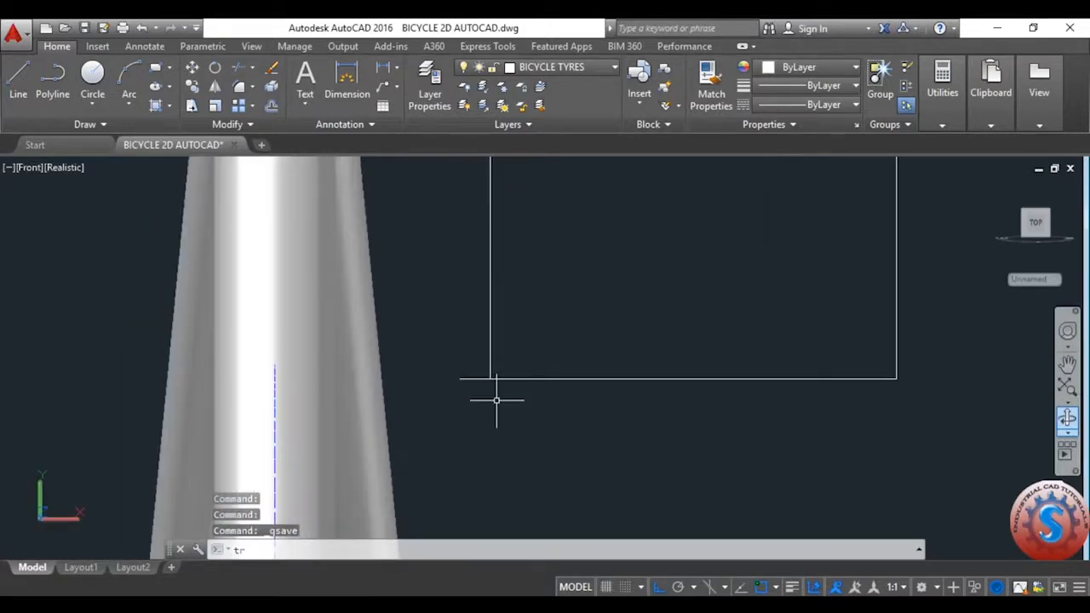
{"action": "scroll", "coordinate": [477, 396], "scroll_direction": "up", "scroll_amount": 3}
{"action": "key", "text": "Return"}
{"action": "key", "text": "Return"}
{"action": "left_click", "coordinate": [481, 402]}
{"action": "left_click", "coordinate": [441, 273]}
{"action": "key", "text": "Escape"}
- Erase the horizontal line joining the lower ends of the two vertical lines
{"action": "left_click", "coordinate": [474, 373]}
{"action": "left_click", "coordinate": [440, 324]}
{"action": "key", "text": "Delete"}
{"action": "scroll", "coordinate": [511, 373], "scroll_direction": "down", "scroll_amount": 5}
{"action": "scroll", "coordinate": [521, 354], "scroll_direction": "up", "scroll_amount": 1}
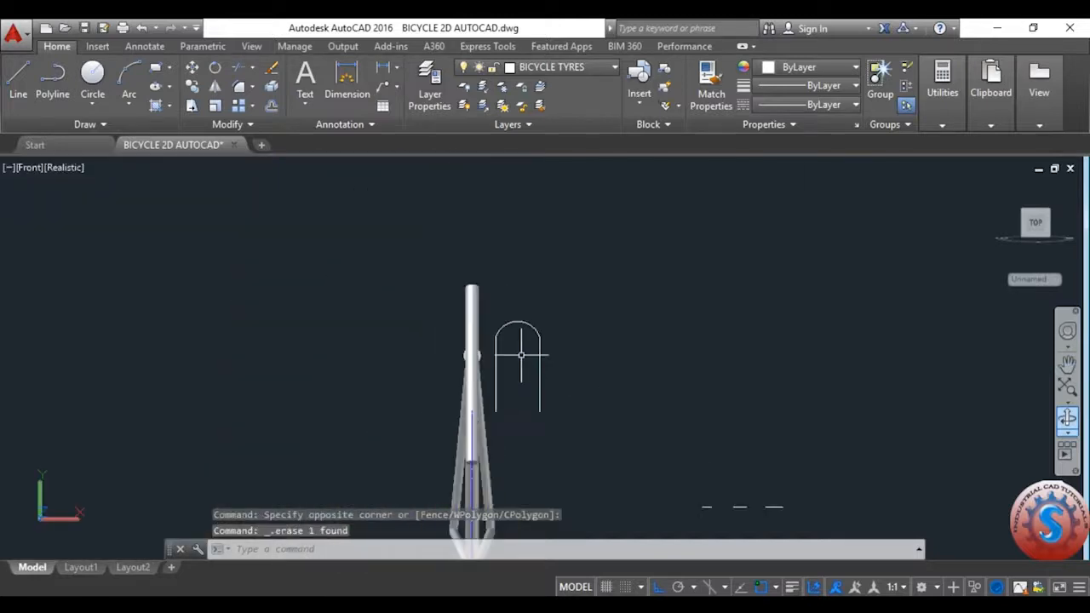
- Switch to the SW Isometric view and save the drawing
{"action": "left_click", "coordinate": [29, 168]}
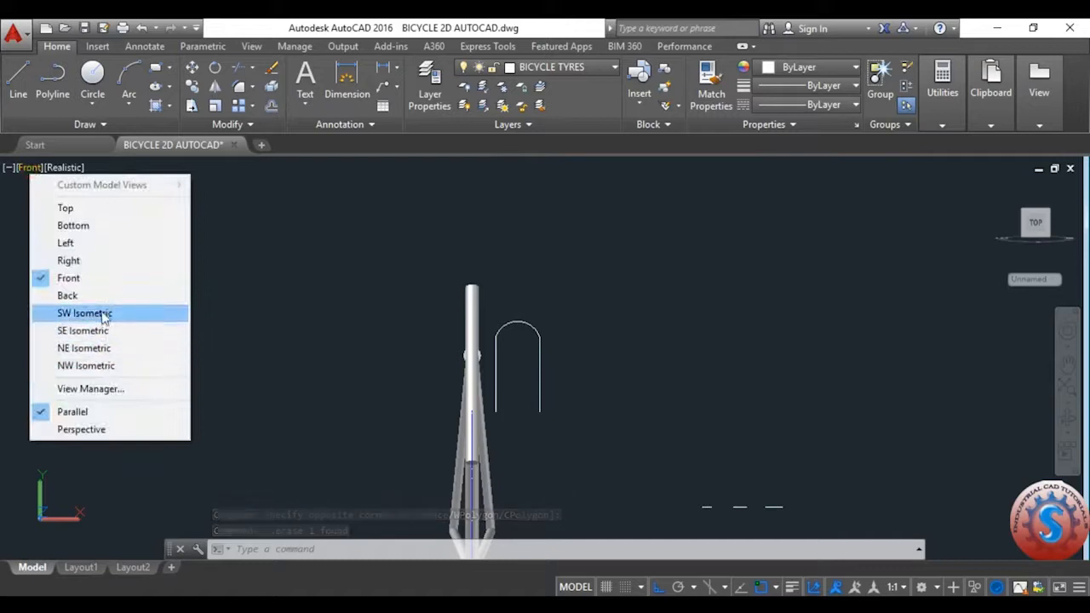
{"action": "left_click", "coordinate": [103, 315]}
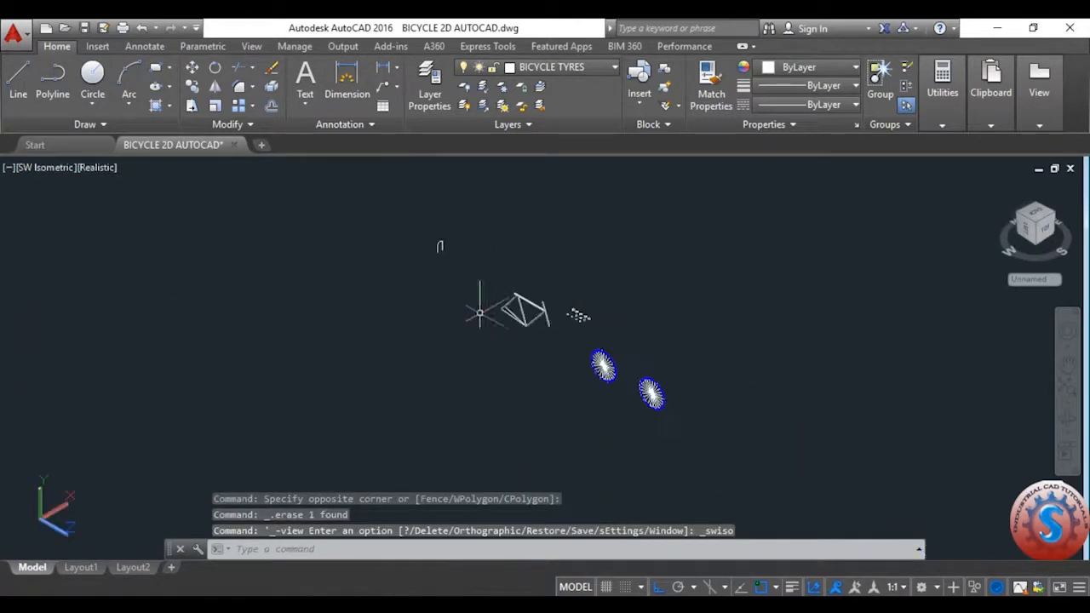
{"action": "scroll", "coordinate": [480, 290], "scroll_direction": "up", "scroll_amount": 3}
{"action": "type", "text": "N"}
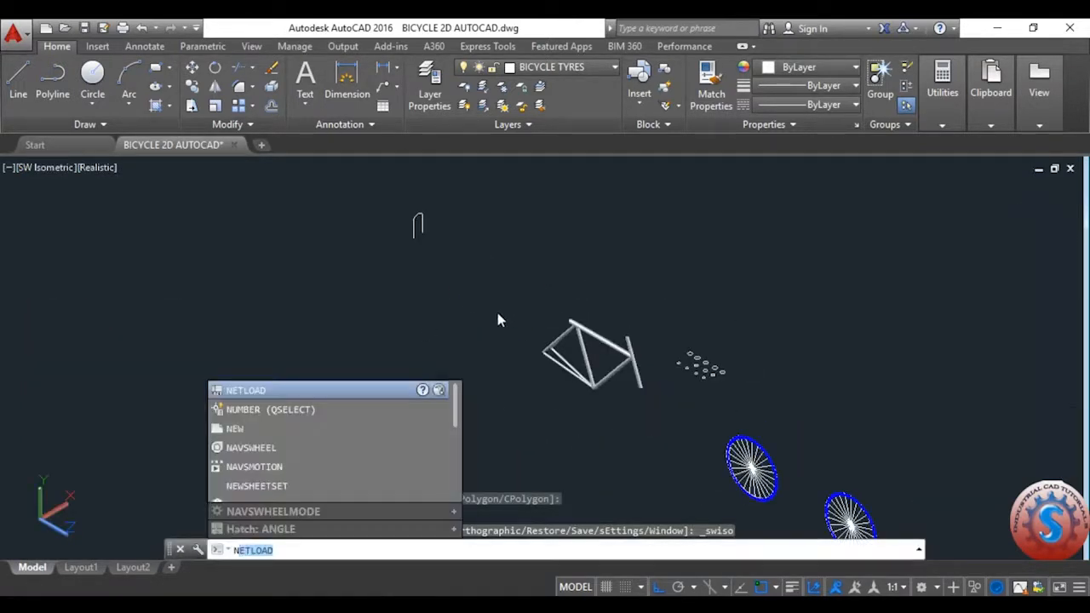
{"action": "key", "text": "Return"}
{"action": "key", "text": "ctrl+s"}
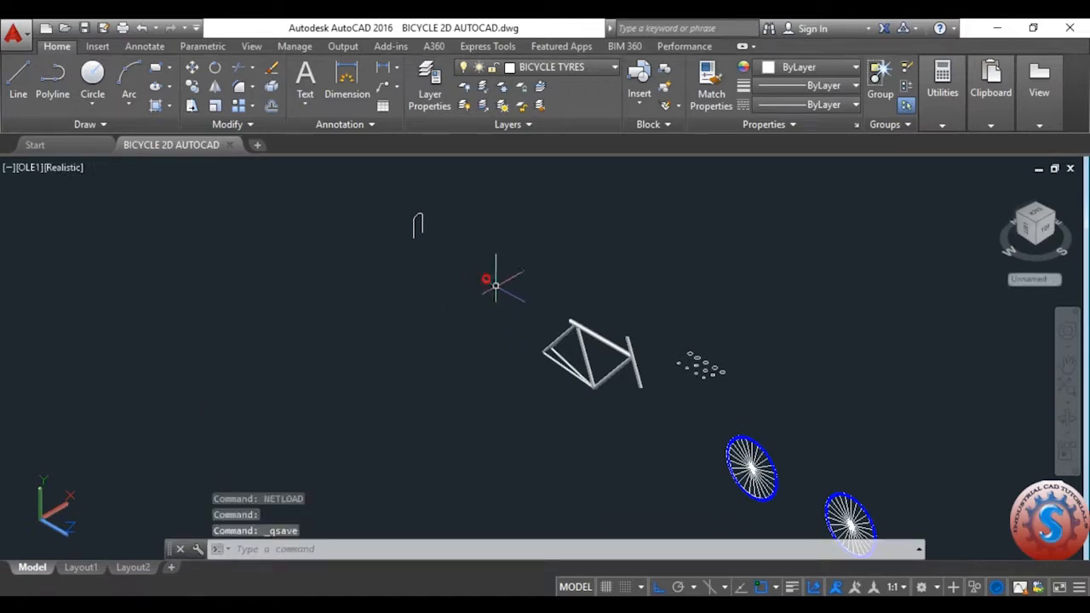
- Move the arch outline along Z to the space between the frame's front tube and the profile circles, and save the drawing
{"action": "scroll", "coordinate": [477, 293], "scroll_direction": "up", "scroll_amount": 2}
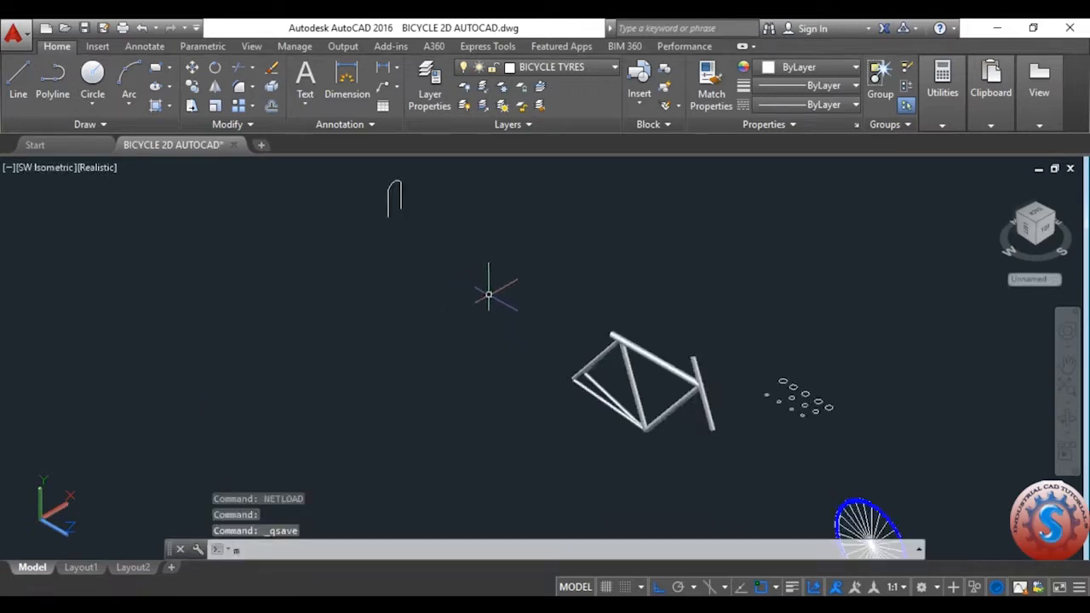
{"action": "type", "text": "m"}
{"action": "key", "text": "Return"}
{"action": "left_click", "coordinate": [468, 292]}
{"action": "left_click", "coordinate": [378, 204]}
{"action": "key", "text": "Return"}
{"action": "left_click", "coordinate": [391, 215]}
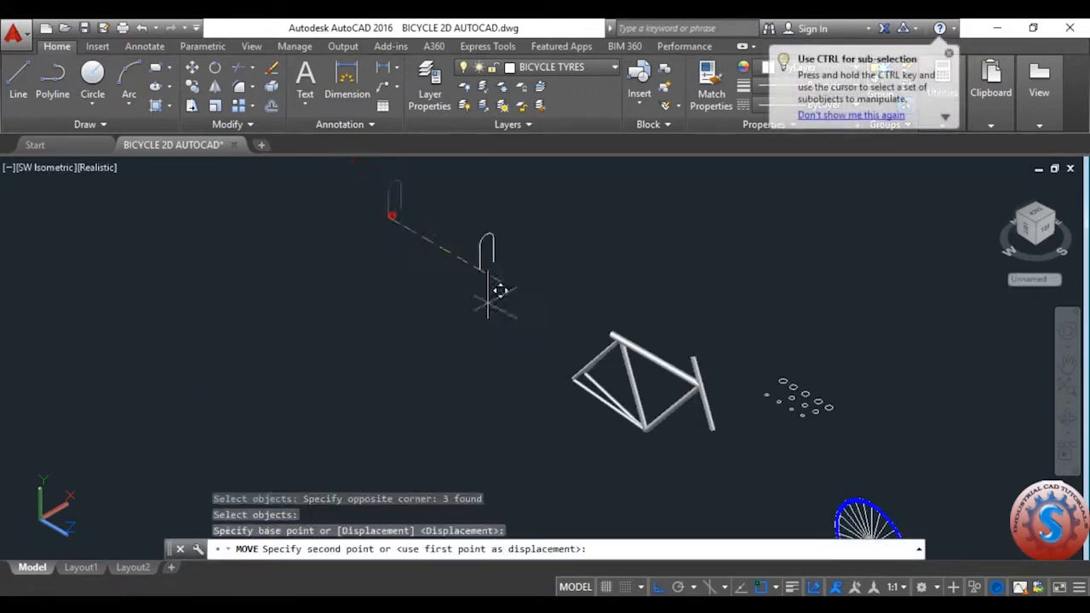
{"action": "scroll", "coordinate": [621, 382], "scroll_direction": "down", "scroll_amount": 5}
{"action": "scroll", "coordinate": [643, 418], "scroll_direction": "up", "scroll_amount": 6}
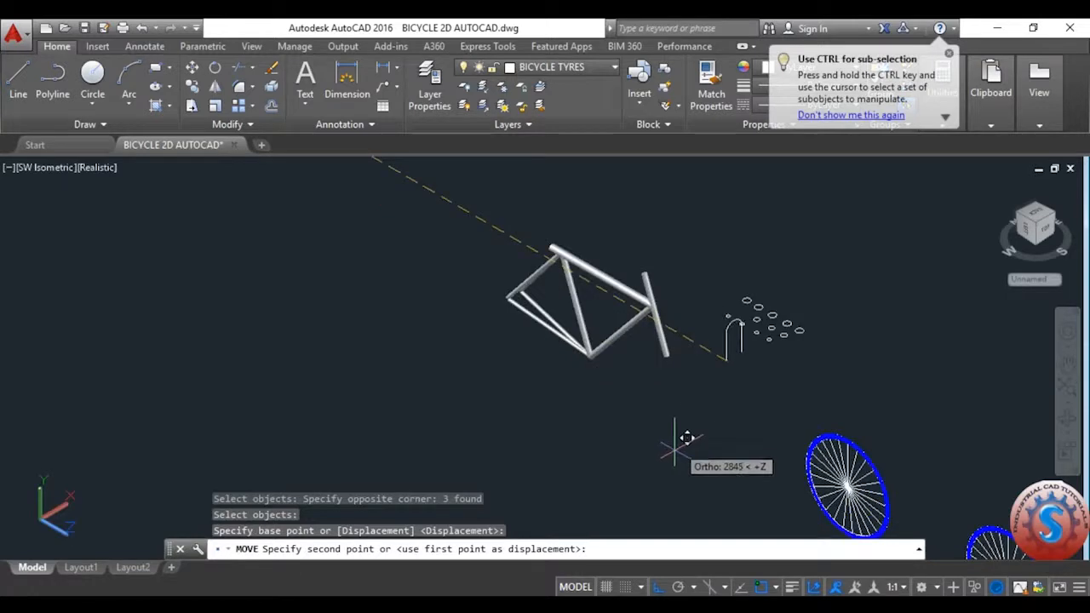
{"action": "scroll", "coordinate": [681, 366], "scroll_direction": "up", "scroll_amount": 2}
{"action": "left_click", "coordinate": [674, 369]}
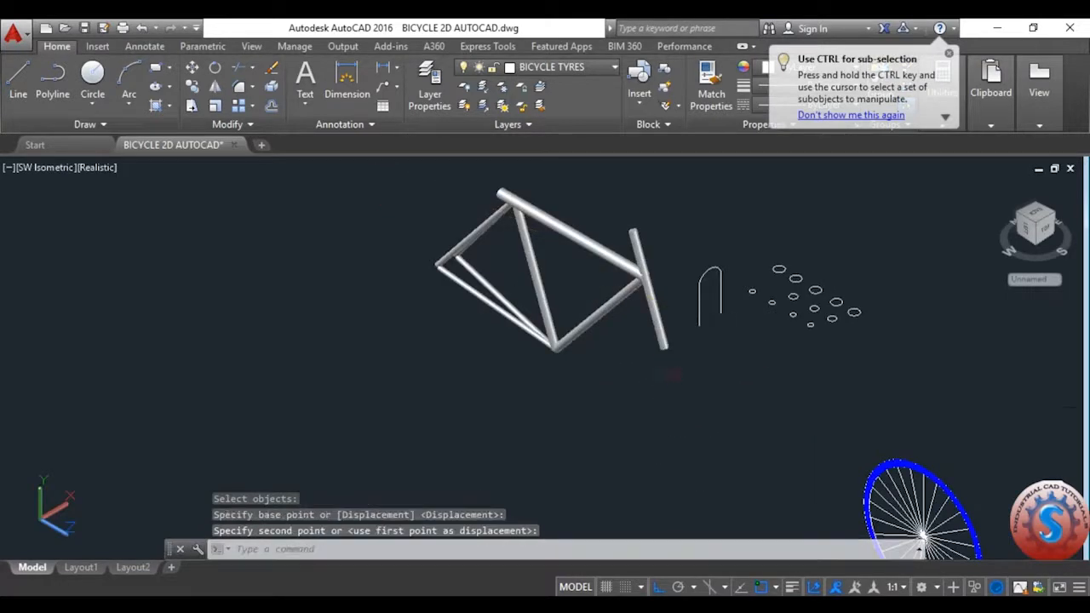
{"action": "key", "text": "ctrl+s"}
- Try to sweep one medium-sized profile circle along the arch's outer vertical line alone, and undo the sweep
{"action": "scroll", "coordinate": [739, 328], "scroll_direction": "up", "scroll_amount": 3}
{"action": "scroll", "coordinate": [700, 359], "scroll_direction": "down", "scroll_amount": 2}
{"action": "type", "text": "s"}
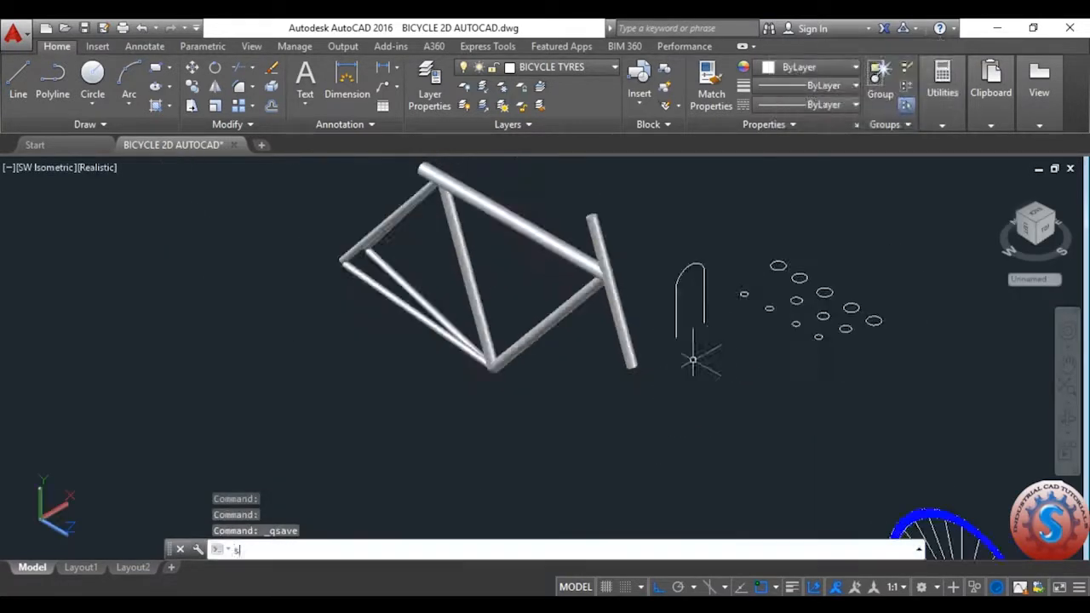
{"action": "type", "text": "weep"}
{"action": "key", "text": "Return"}
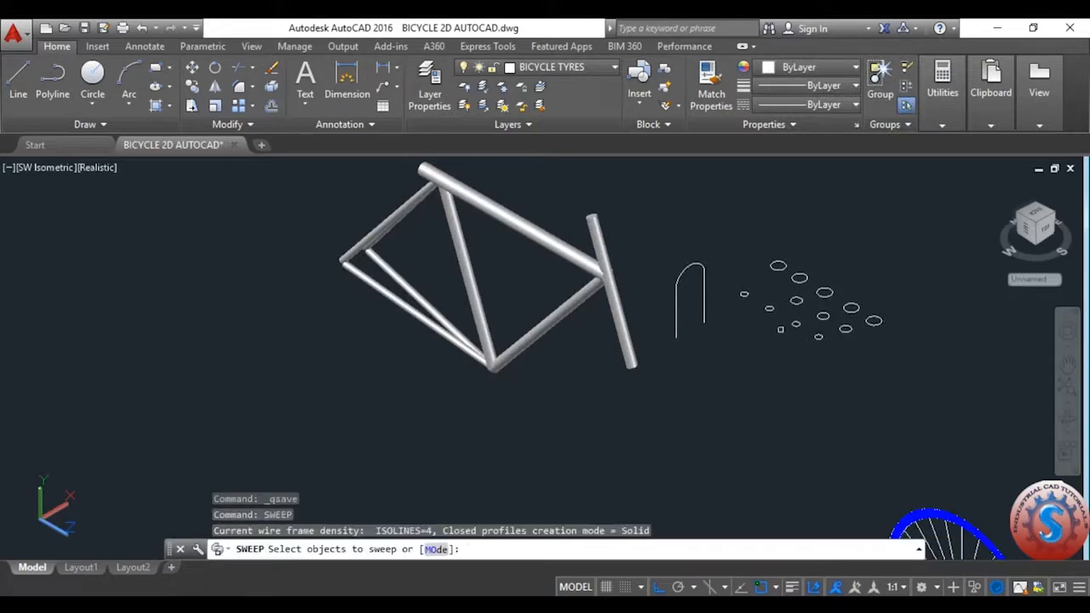
{"action": "left_click", "coordinate": [796, 301]}
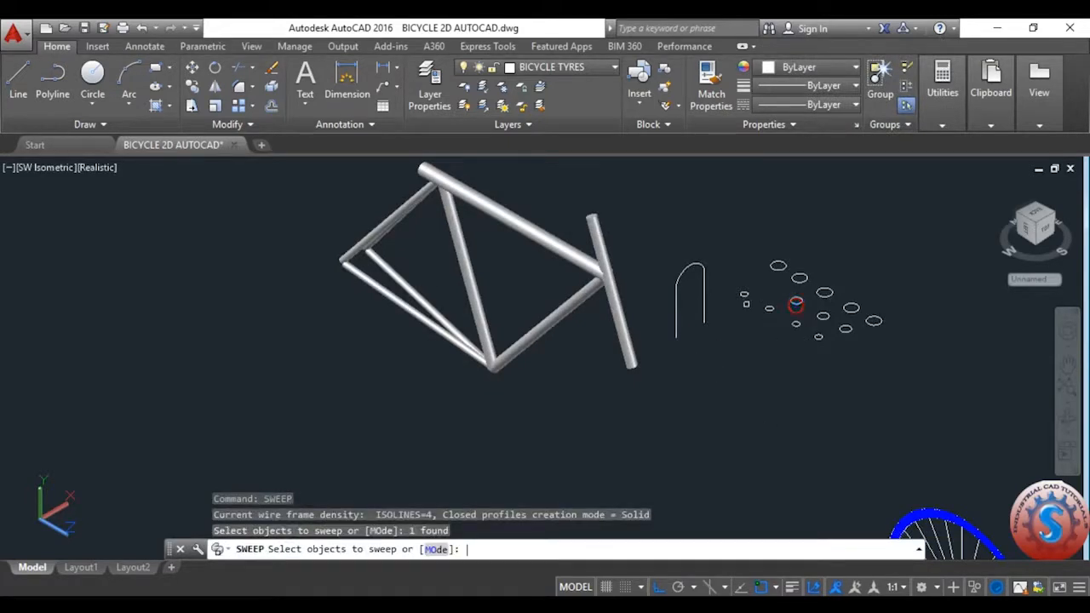
{"action": "key", "text": "Return"}
{"action": "left_click", "coordinate": [703, 294]}
{"action": "scroll", "coordinate": [704, 292], "scroll_direction": "up", "scroll_amount": 3}
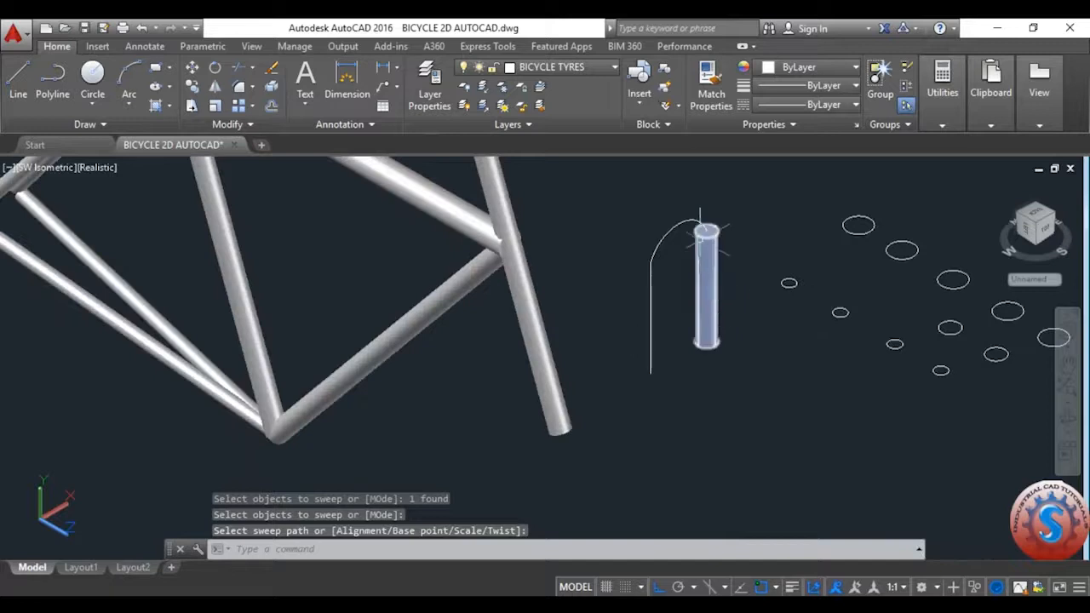
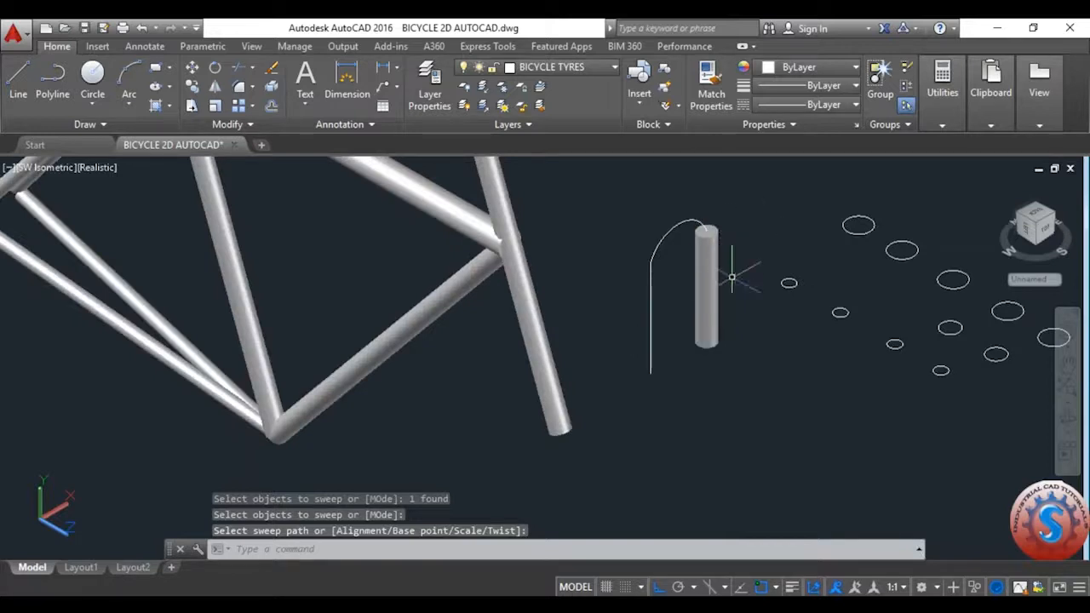
{"action": "key", "text": "ctrl+z"}
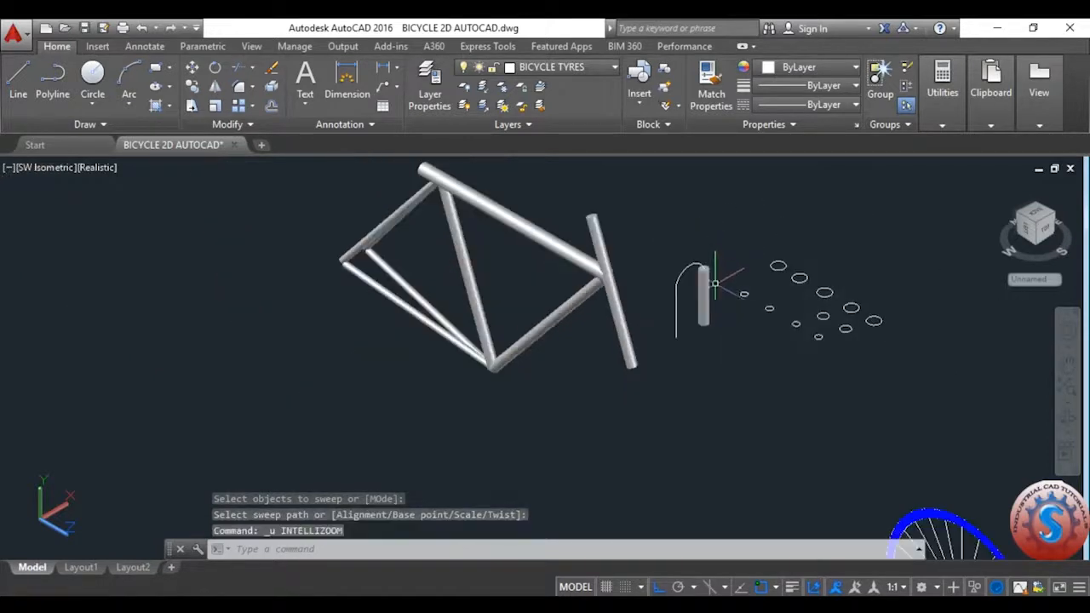
{"action": "key", "text": "ctrl+z"}
- Join the arch's two vertical lines and arc into a single polyline
{"action": "scroll", "coordinate": [693, 256], "scroll_direction": "up", "scroll_amount": 3}
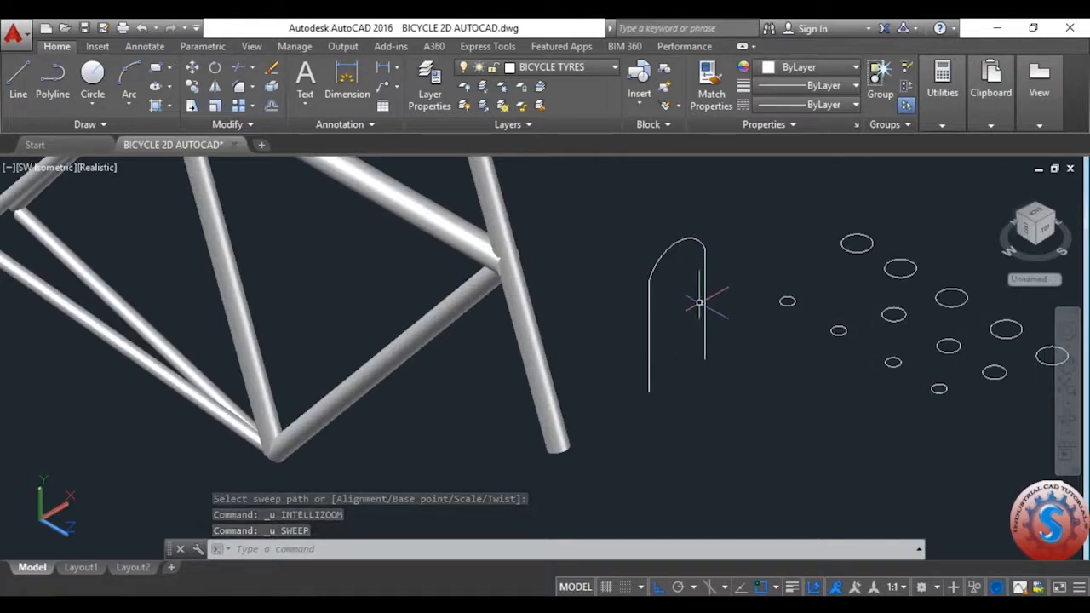
{"action": "type", "text": "j"}
{"action": "key", "text": "Return"}
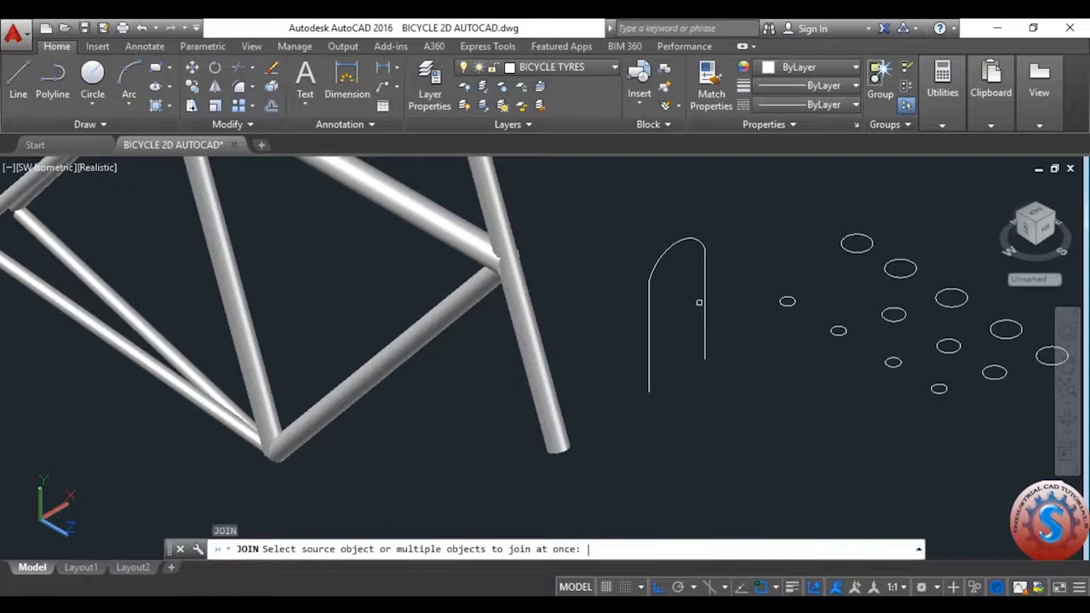
{"action": "left_click", "coordinate": [716, 437]}
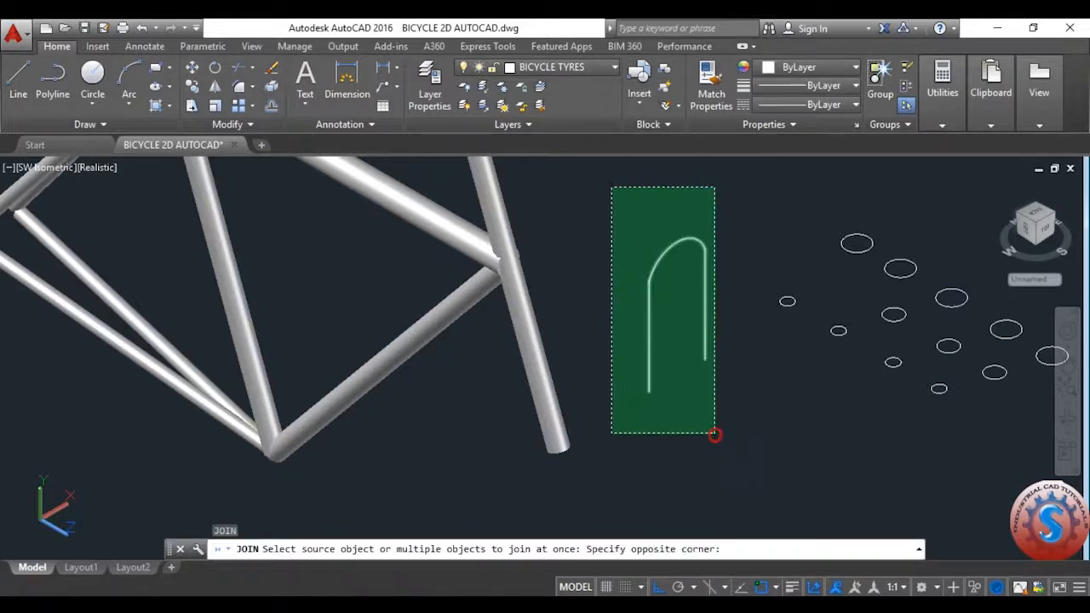
{"action": "left_click", "coordinate": [611, 187]}
{"action": "key", "text": "Return"}
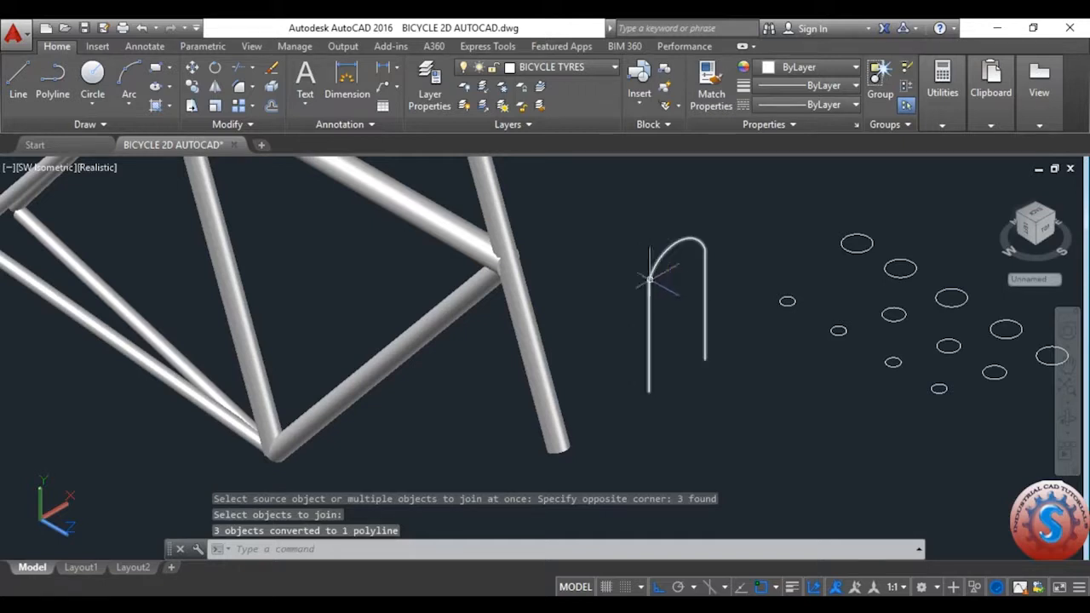
- Sweep one medium-sized profile circle along the joined arch polyline to form the front fork solid
{"action": "type", "text": "swe"}
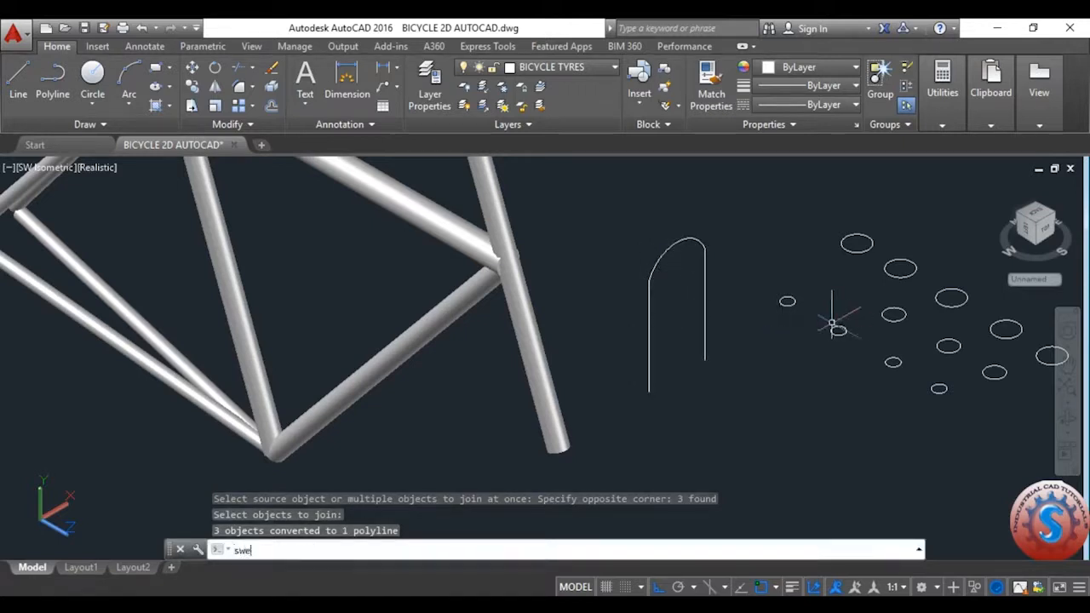
{"action": "type", "text": "ep"}
{"action": "key", "text": "Return"}
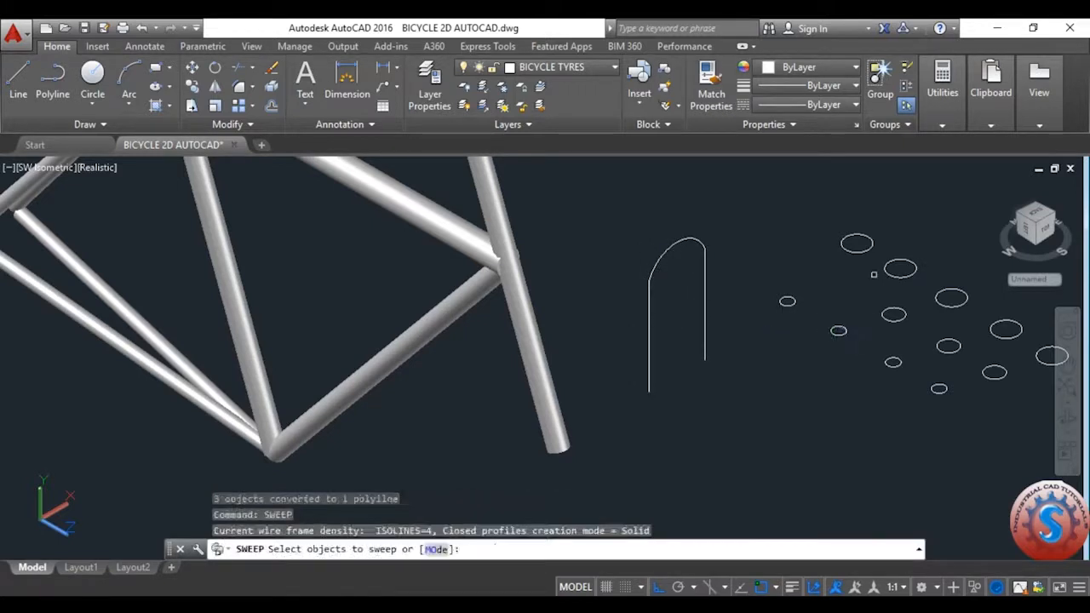
{"action": "left_click", "coordinate": [894, 317]}
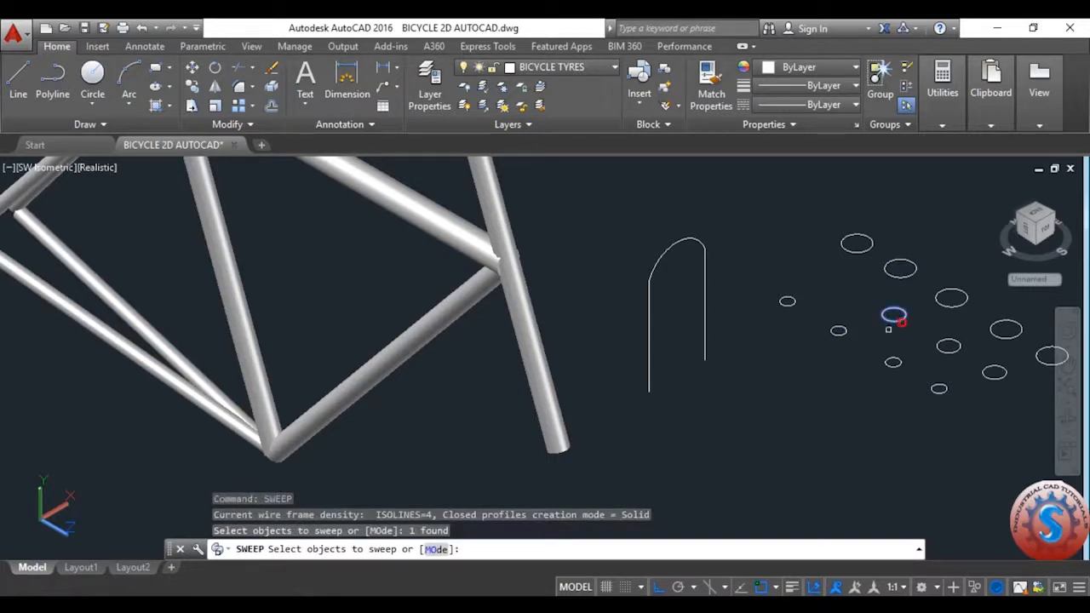
{"action": "key", "text": "Return"}
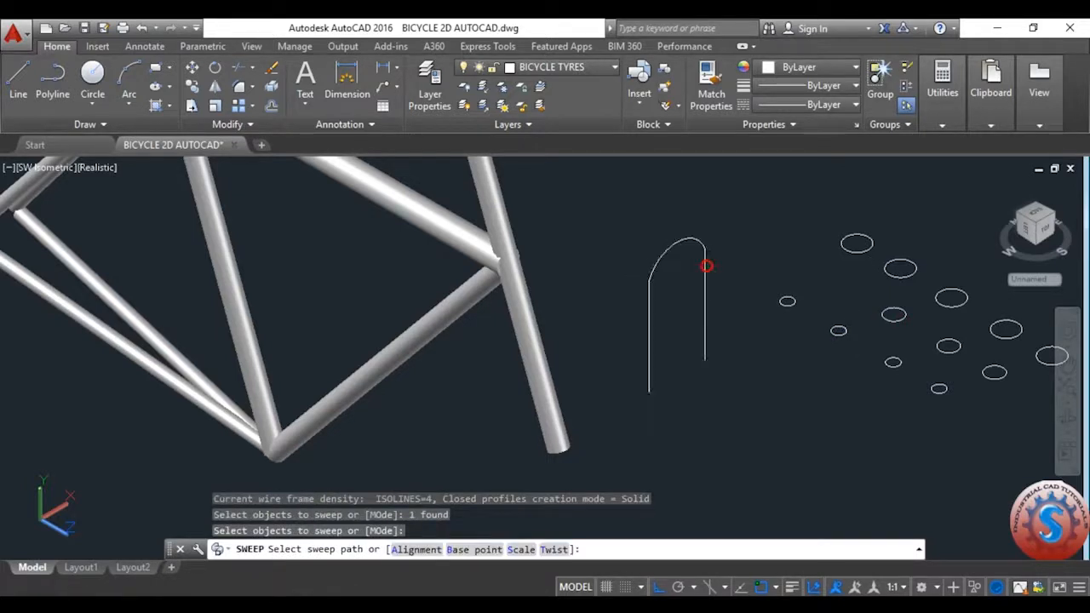
{"action": "left_click", "coordinate": [705, 266]}
{"action": "scroll", "coordinate": [673, 315], "scroll_direction": "down", "scroll_amount": 5}
{"action": "scroll", "coordinate": [681, 294], "scroll_direction": "up", "scroll_amount": 5}
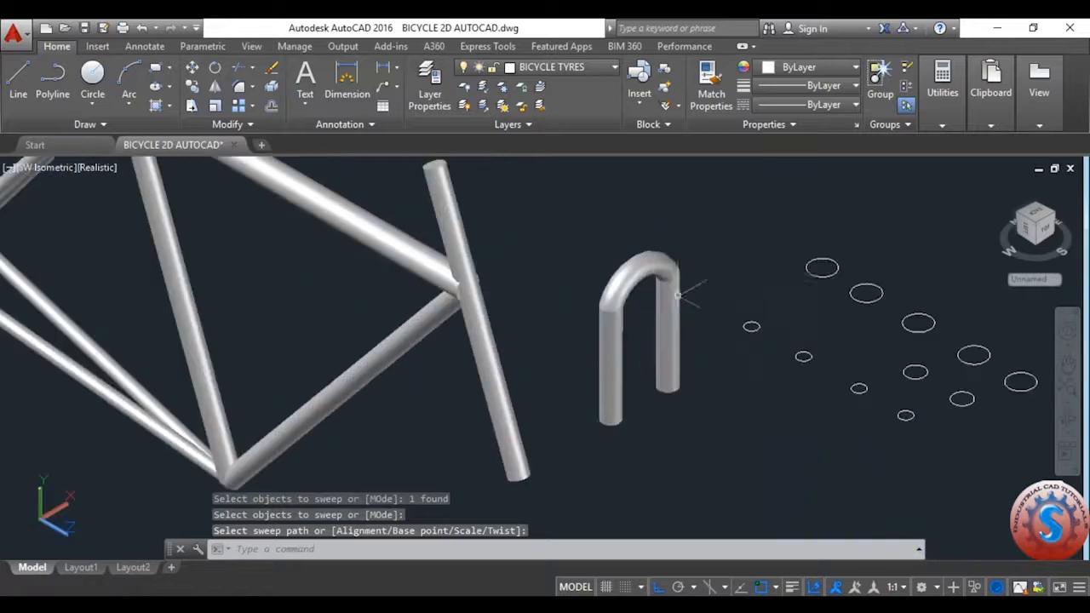
{"action": "scroll", "coordinate": [654, 294], "scroll_direction": "down", "scroll_amount": 5}
- Switch to the Left view and move the group of profile circles horizontally away from the frame, toward the wheels
{"action": "left_click", "coordinate": [51, 168]}
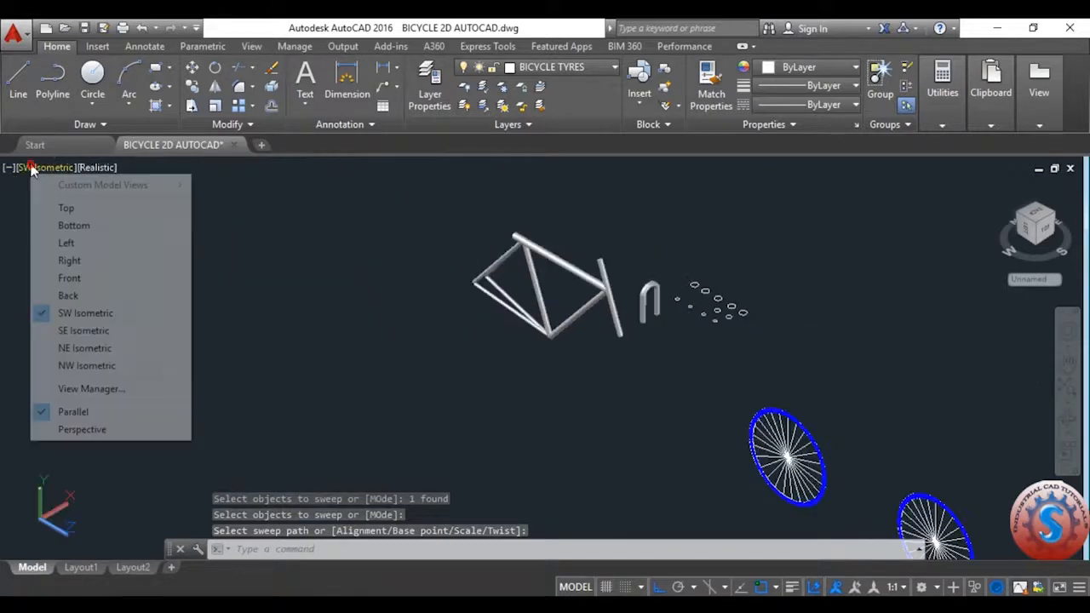
{"action": "left_click", "coordinate": [75, 244]}
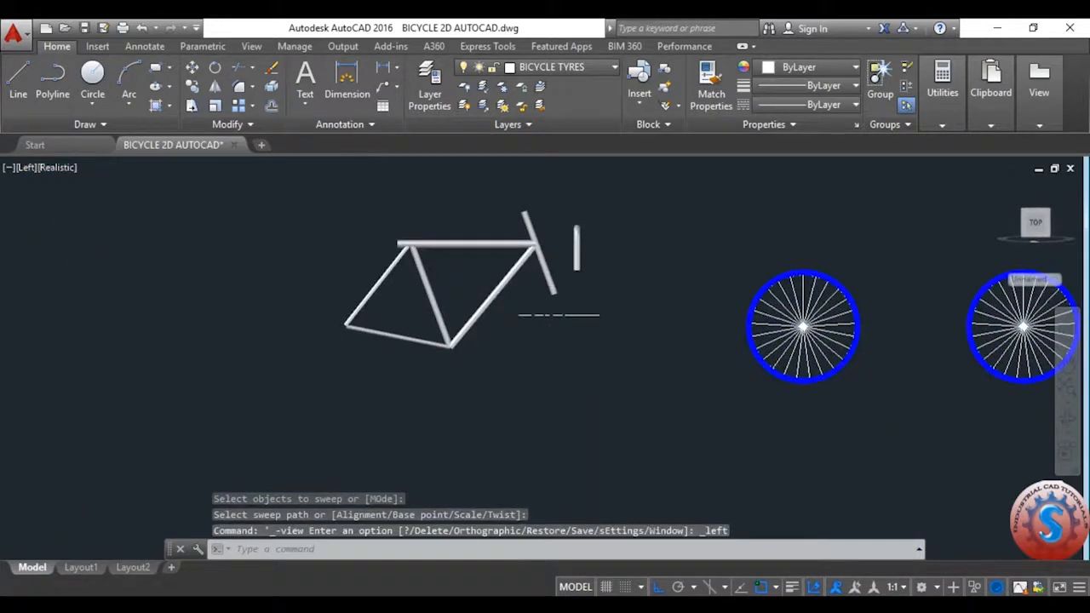
{"action": "scroll", "coordinate": [584, 329], "scroll_direction": "up", "scroll_amount": 3}
{"action": "type", "text": "m"}
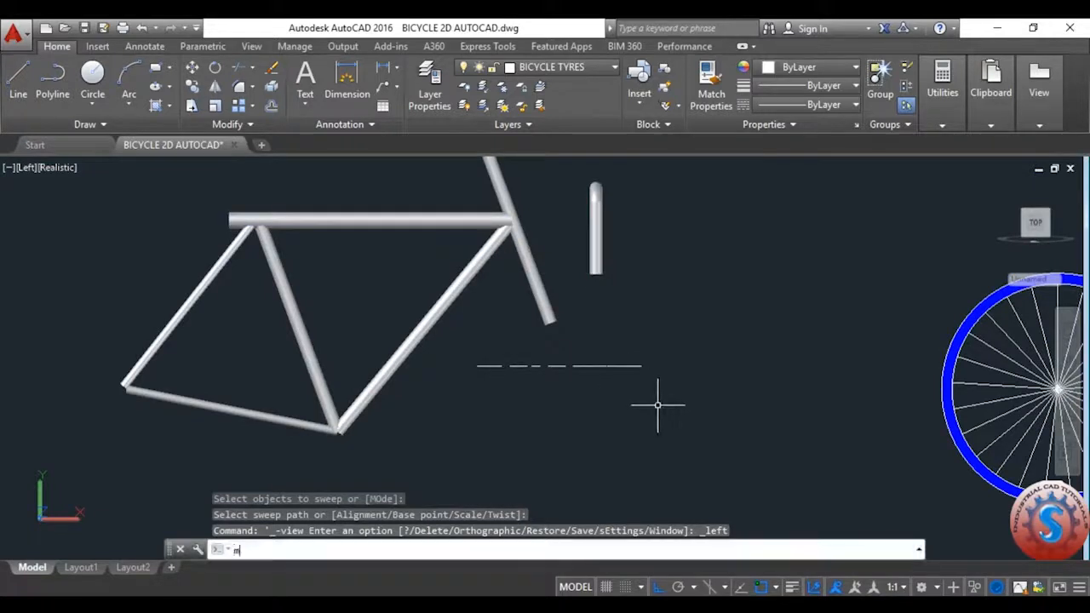
{"action": "key", "text": "Return"}
{"action": "left_click", "coordinate": [691, 426]}
{"action": "left_click", "coordinate": [457, 362]}
{"action": "key", "text": "Return"}
{"action": "left_click", "coordinate": [470, 367]}
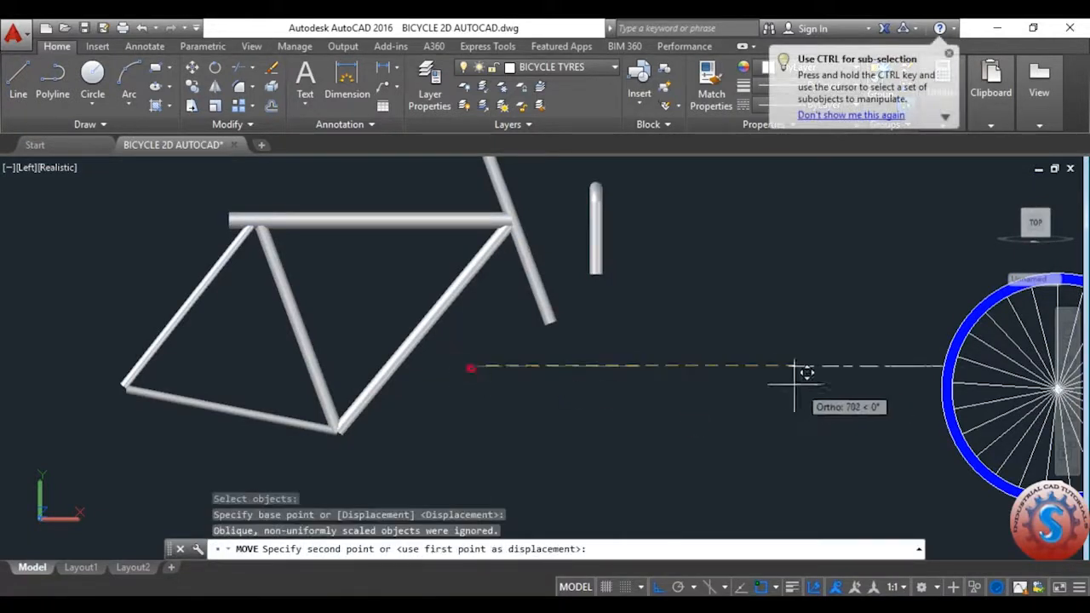
{"action": "left_click", "coordinate": [757, 370]}
{"action": "scroll", "coordinate": [628, 327], "scroll_direction": "down", "scroll_amount": 3}
{"action": "scroll", "coordinate": [618, 297], "scroll_direction": "up", "scroll_amount": 3}
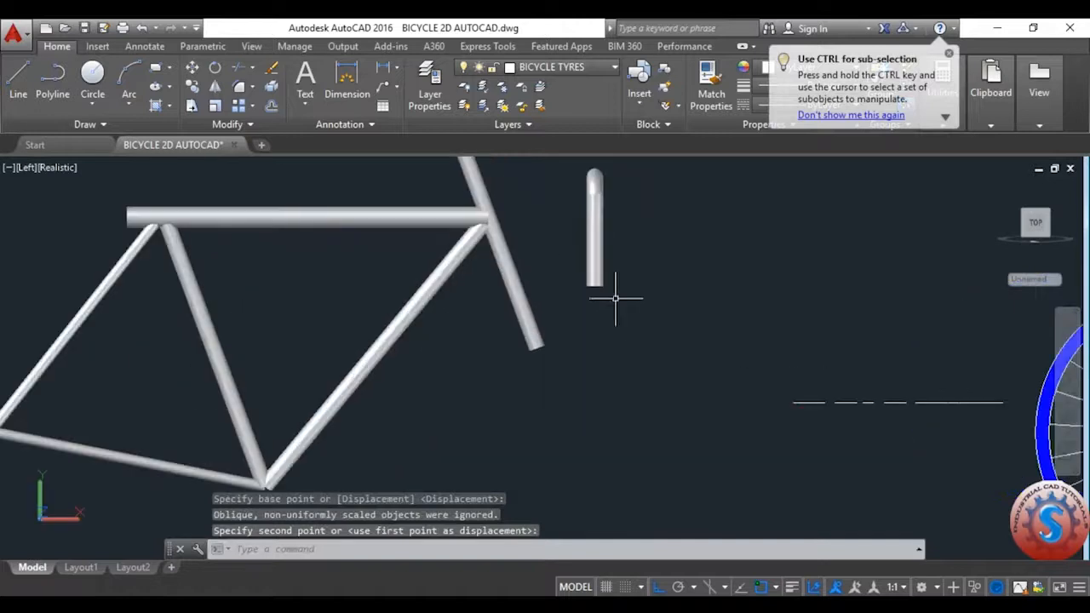
- Rotate the fork about its lower end to match the slope of the frame's front tube
{"action": "scroll", "coordinate": [632, 376], "scroll_direction": "down", "scroll_amount": 2}
{"action": "type", "text": "ro"}
{"action": "key", "text": "Return"}
{"action": "scroll", "coordinate": [625, 315], "scroll_direction": "up", "scroll_amount": 3}
{"action": "left_click", "coordinate": [637, 303]}
{"action": "left_click", "coordinate": [577, 247]}
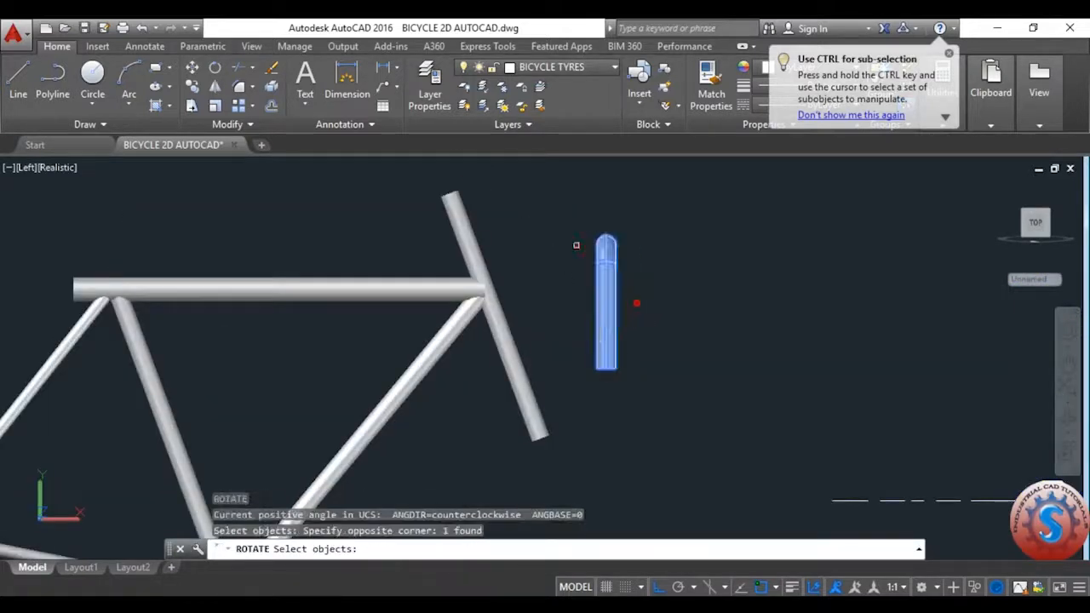
{"action": "key", "text": "Return"}
{"action": "left_click", "coordinate": [622, 362]}
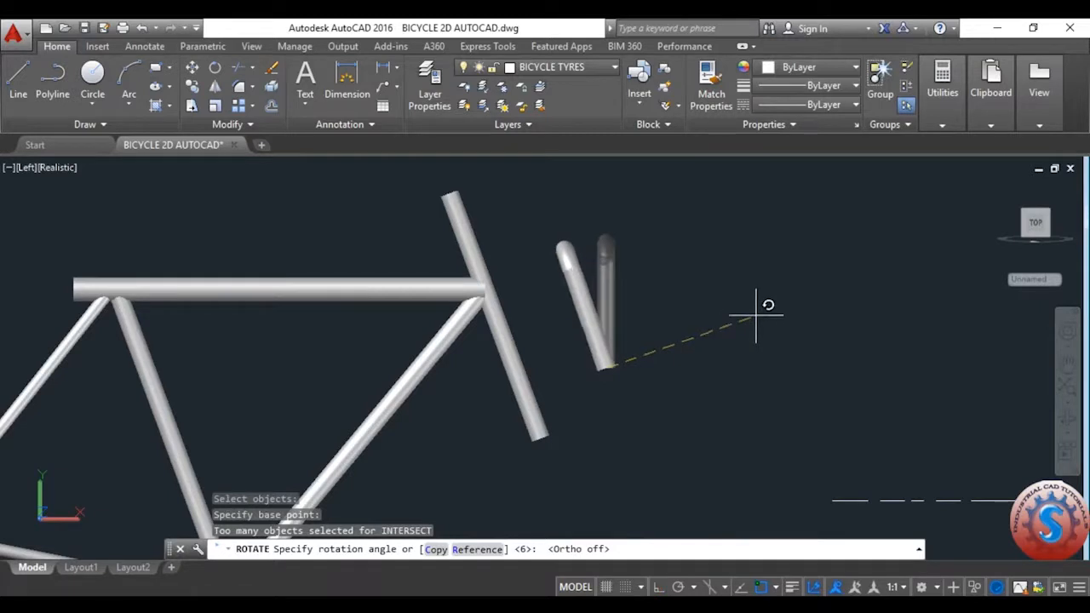
{"action": "left_click", "coordinate": [754, 312]}
{"action": "scroll", "coordinate": [754, 312], "scroll_direction": "down", "scroll_amount": 4}
{"action": "scroll", "coordinate": [694, 348], "scroll_direction": "up", "scroll_amount": 4}
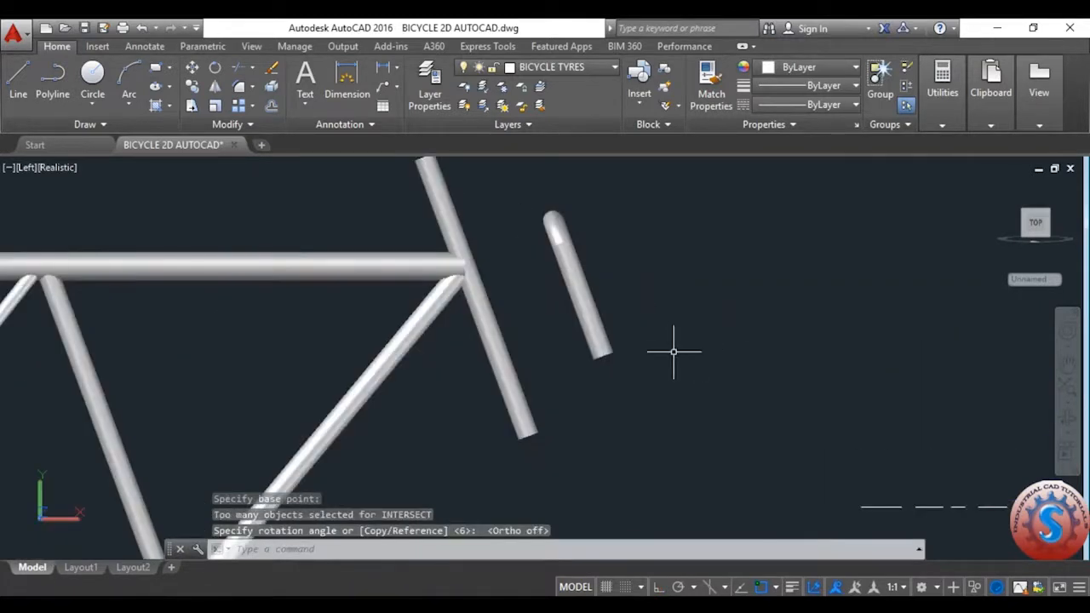
- Move the fork by the top of its arch to the lower end of the frame's front tube
{"action": "type", "text": "m"}
{"action": "key", "text": "Return"}
{"action": "left_click", "coordinate": [672, 344]}
{"action": "left_click", "coordinate": [530, 247]}
{"action": "key", "text": "Return"}
{"action": "left_click", "coordinate": [554, 219]}
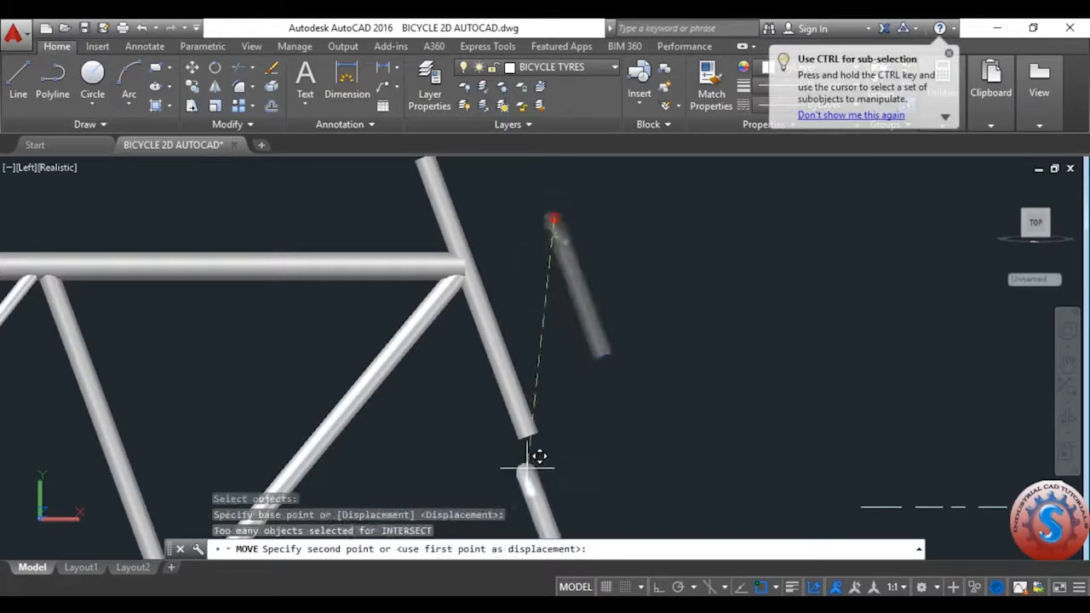
{"action": "scroll", "coordinate": [539, 457], "scroll_direction": "up", "scroll_amount": 3}
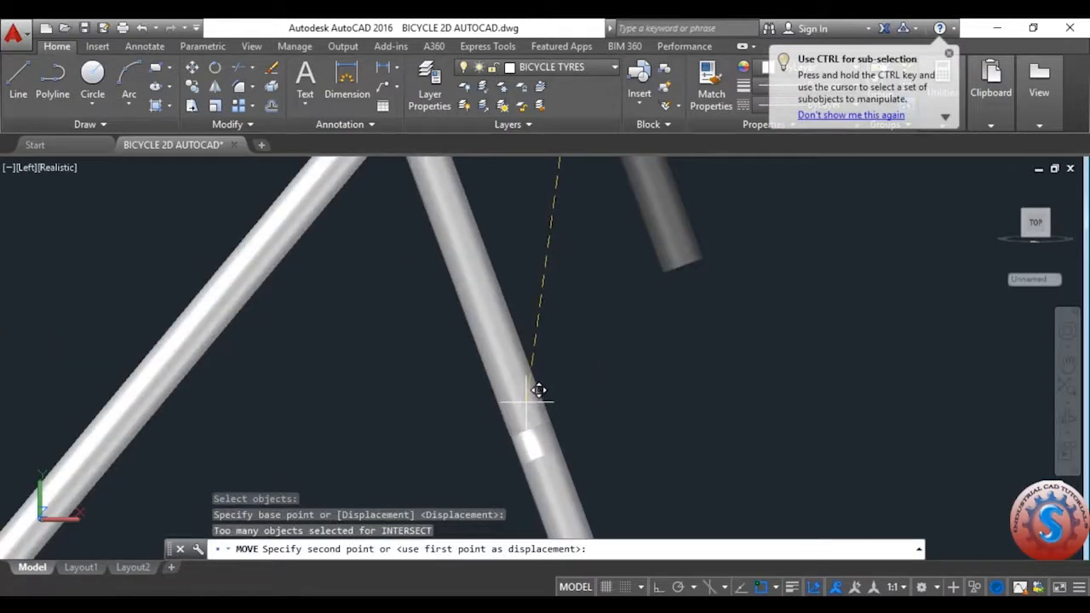
{"action": "left_click", "coordinate": [528, 400]}
- Switch to the SW Isometric view and move the fork sideways so its arch is centred under the front tube
{"action": "left_click", "coordinate": [24, 169]}
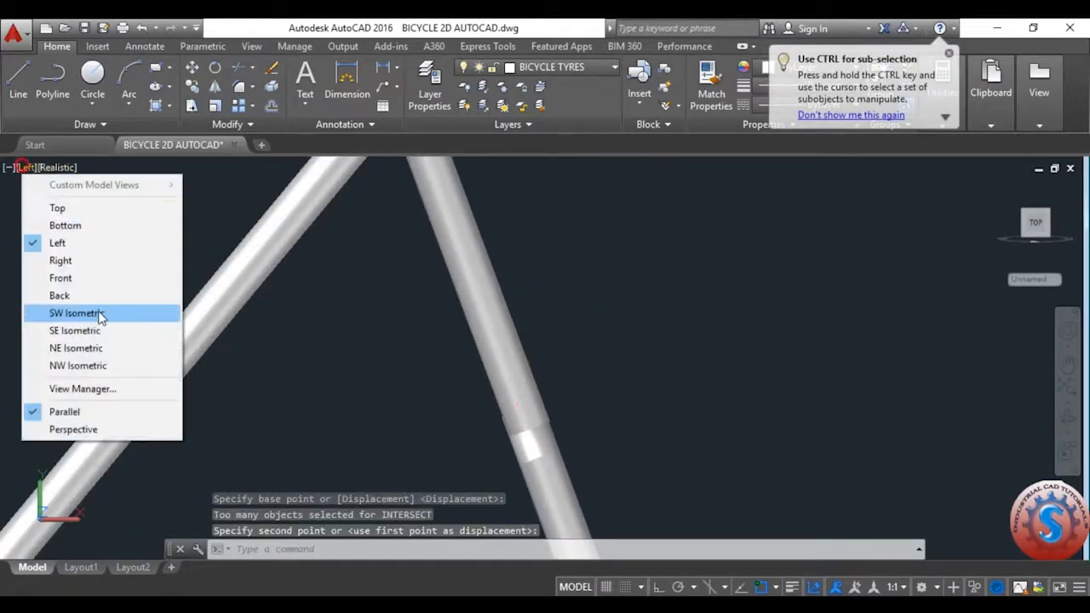
{"action": "left_click", "coordinate": [100, 314]}
{"action": "scroll", "coordinate": [637, 310], "scroll_direction": "up", "scroll_amount": 5}
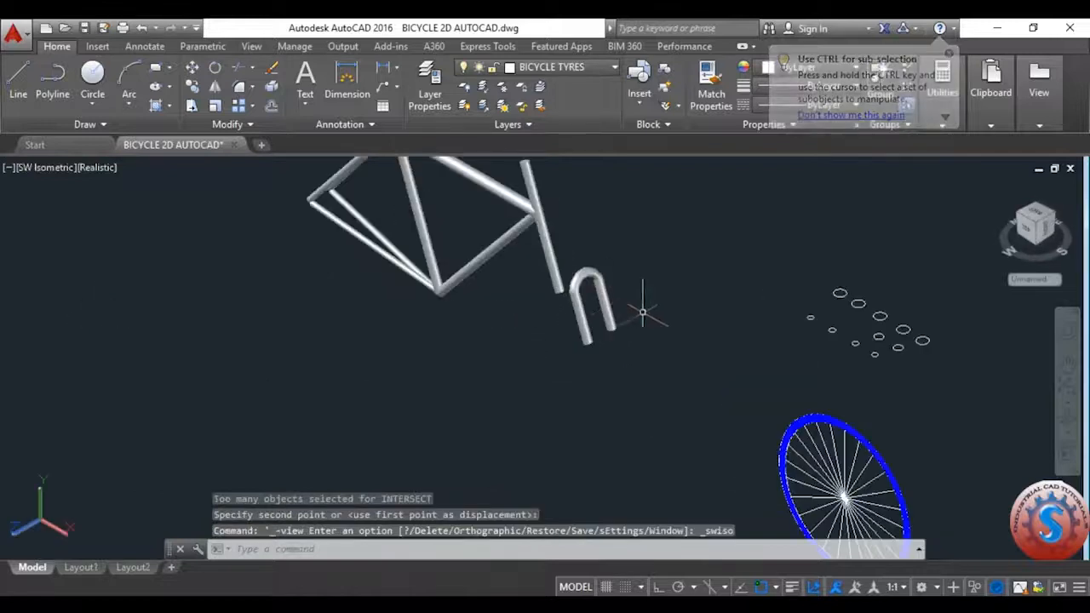
{"action": "type", "text": "m"}
{"action": "key", "text": "Return"}
{"action": "left_click", "coordinate": [647, 308]}
{"action": "left_click", "coordinate": [516, 258]}
{"action": "key", "text": "Return"}
{"action": "left_click", "coordinate": [526, 211]}
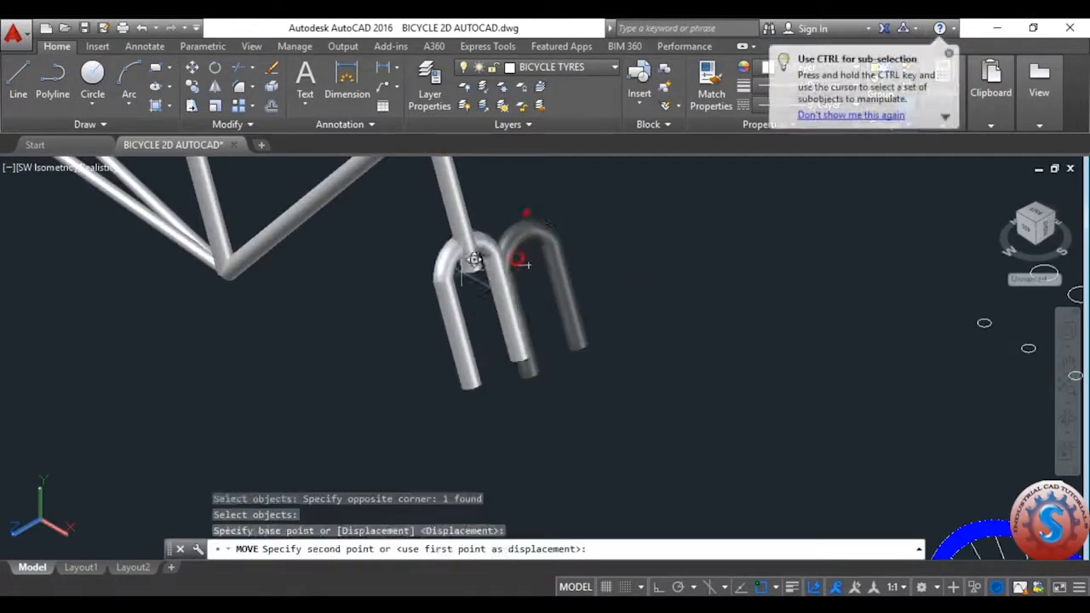
{"action": "scroll", "coordinate": [521, 302], "scroll_direction": "up", "scroll_amount": 3}
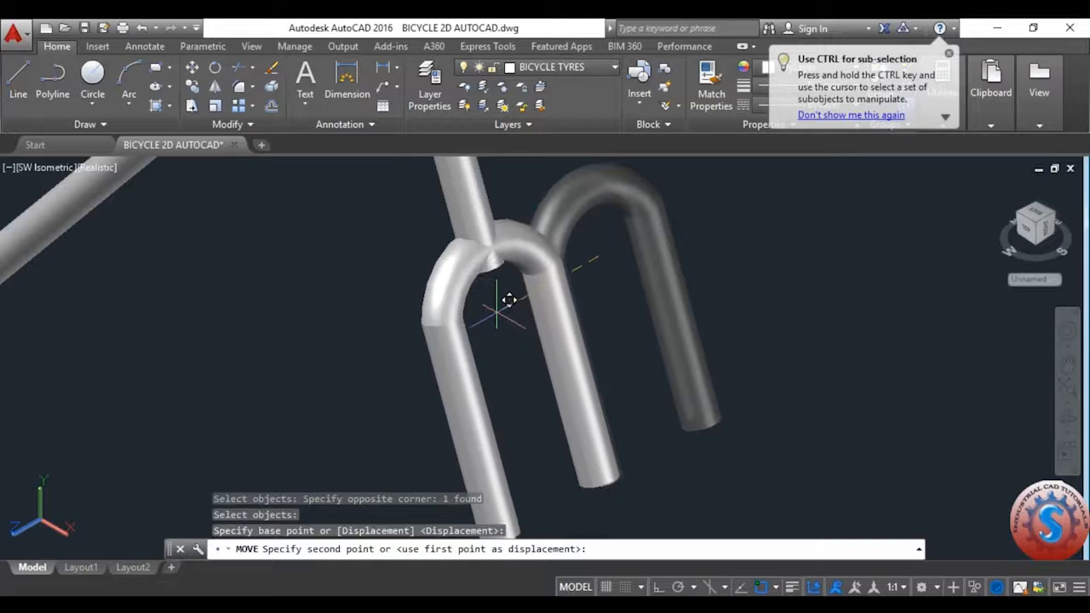
{"action": "left_click", "coordinate": [512, 311]}
{"action": "scroll", "coordinate": [503, 322], "scroll_direction": "down", "scroll_amount": 5}
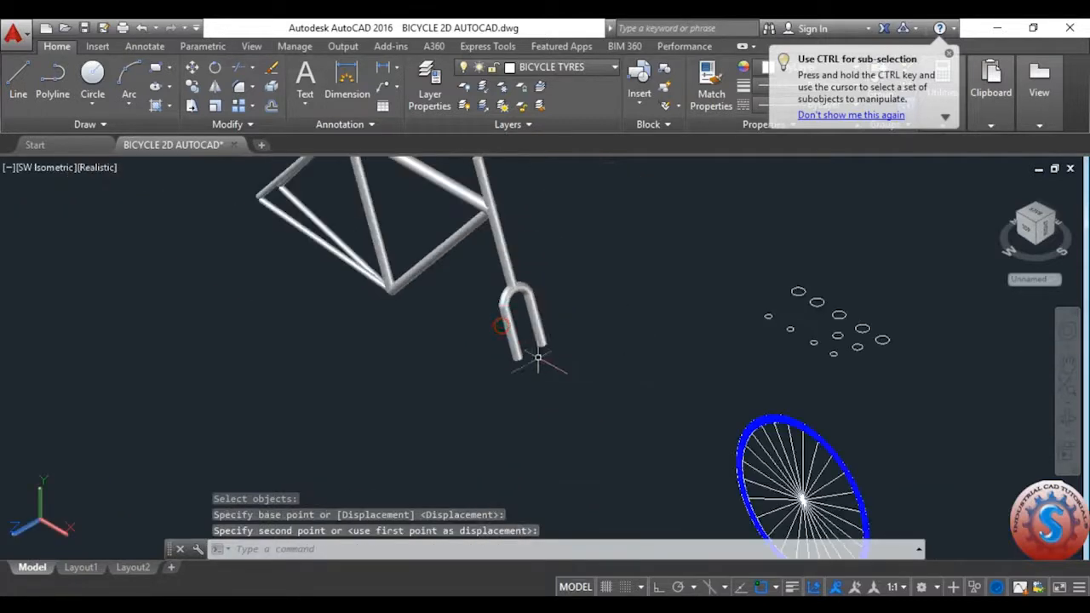
- Orbit around the frame to examine how the fork meets the front tube, and return to the SW Isometric view
{"action": "scroll", "coordinate": [640, 344], "scroll_direction": "down", "scroll_amount": 4}
{"action": "left_click", "coordinate": [1068, 419]}
{"action": "left_click_drag", "start_coordinate": [603, 370], "coordinate": [506, 375]}
{"action": "left_click_drag", "start_coordinate": [715, 316], "coordinate": [501, 322]}
{"action": "key", "text": "Escape"}
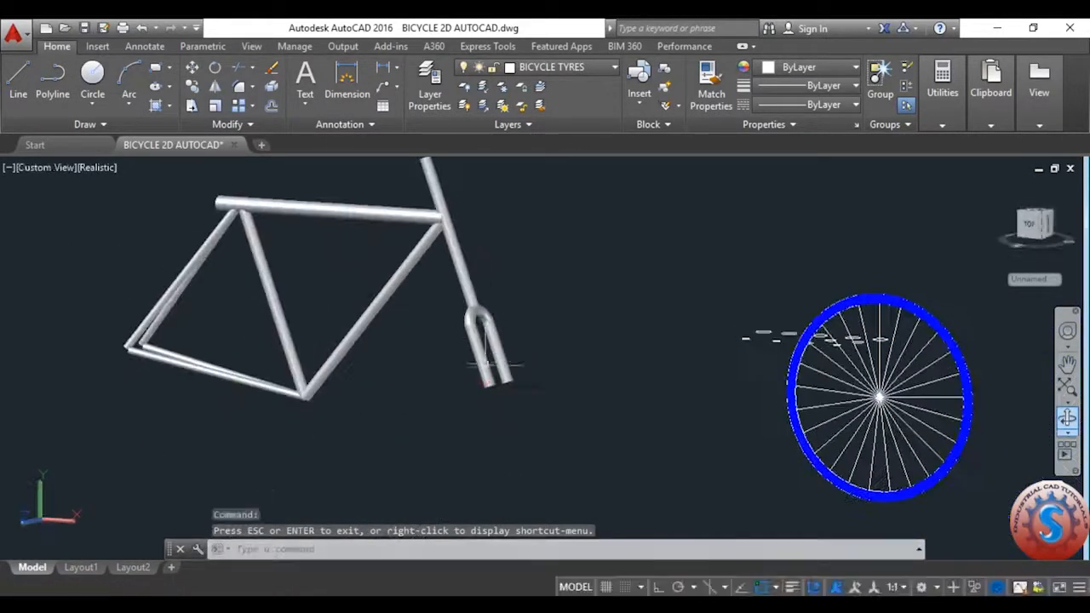
{"action": "scroll", "coordinate": [352, 244], "scroll_direction": "down", "scroll_amount": 3}
{"action": "scroll", "coordinate": [532, 332], "scroll_direction": "up", "scroll_amount": 4}
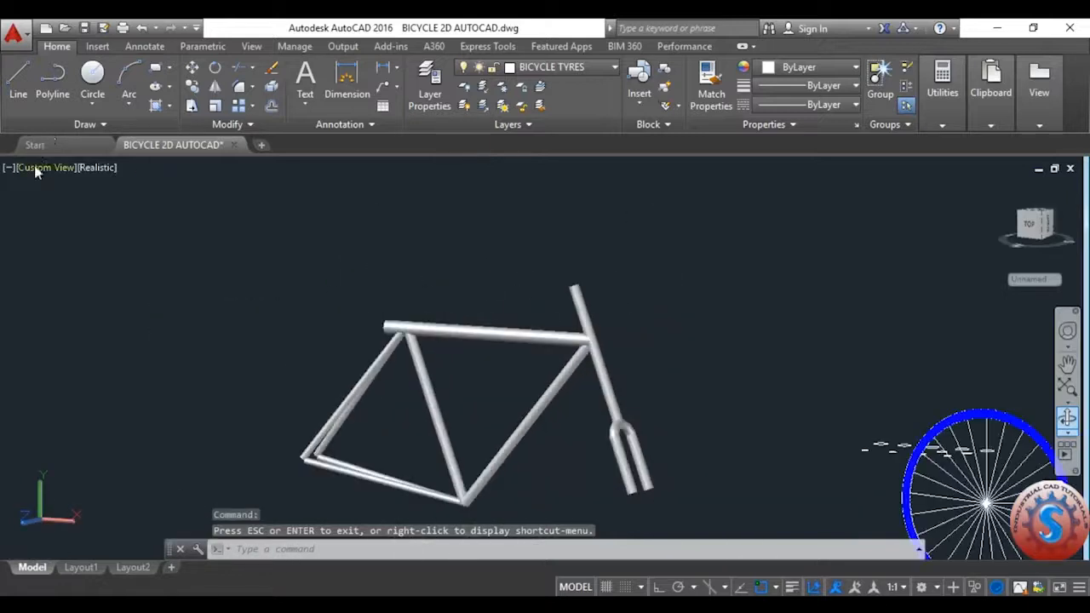
{"action": "left_click", "coordinate": [43, 168]}
{"action": "left_click", "coordinate": [85, 311]}
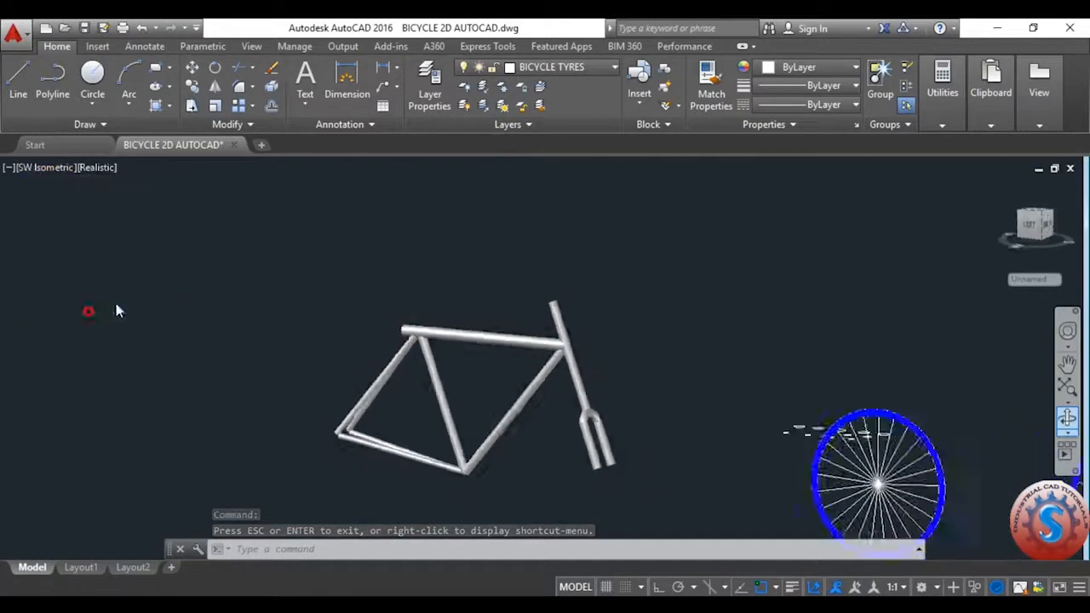
- Switch to the Top view, draw a horizontal line about 300 units long beside the fork, and save the drawing
{"action": "left_click", "coordinate": [37, 168]}
{"action": "left_click", "coordinate": [83, 207]}
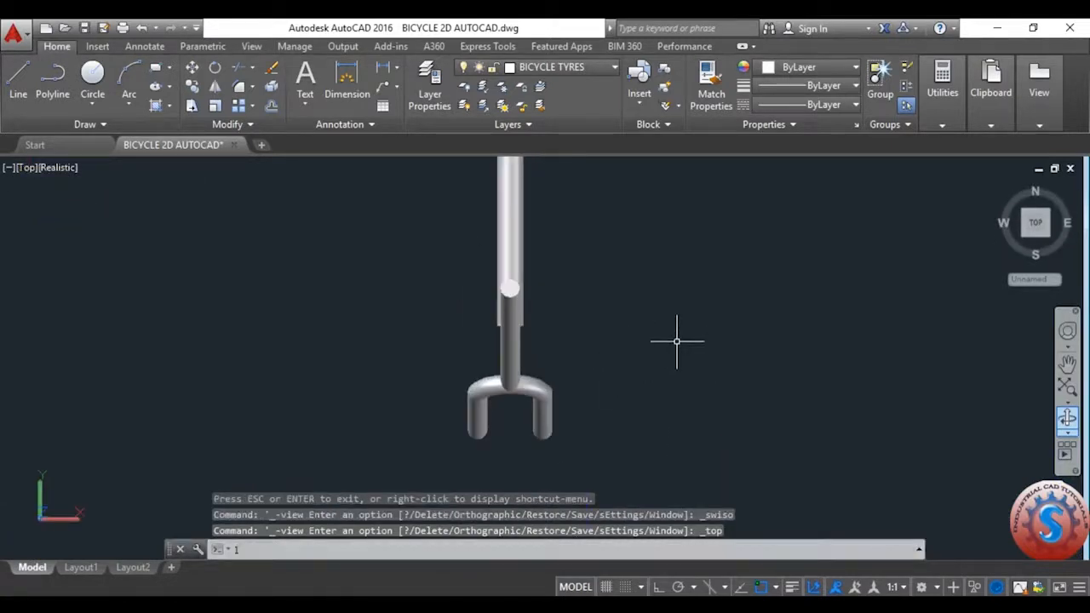
{"action": "type", "text": "l"}
{"action": "key", "text": "Return"}
{"action": "left_click", "coordinate": [627, 320]}
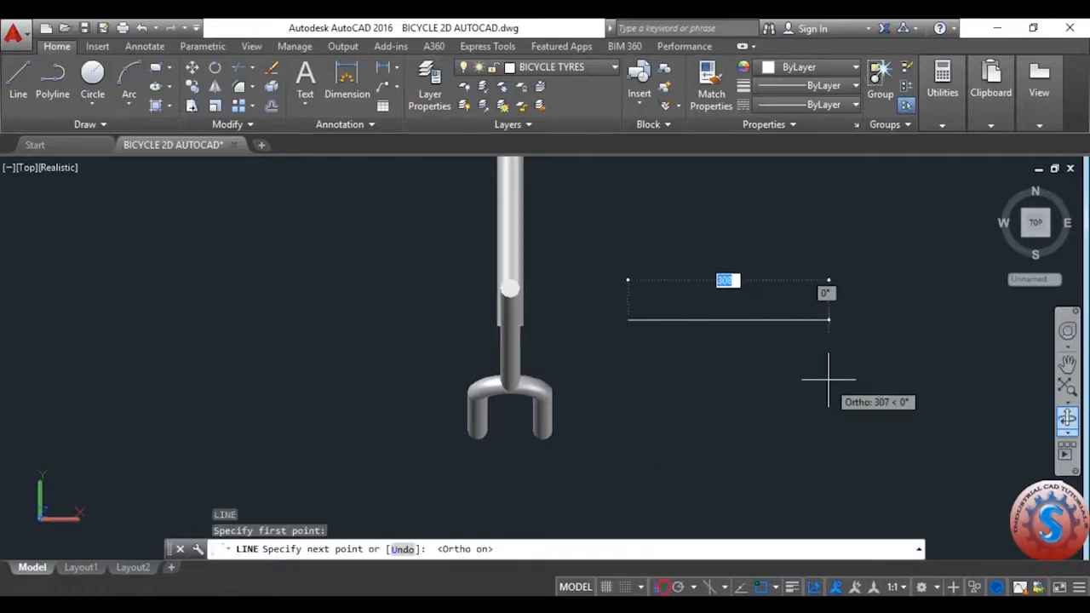
{"action": "key", "text": "Return"}
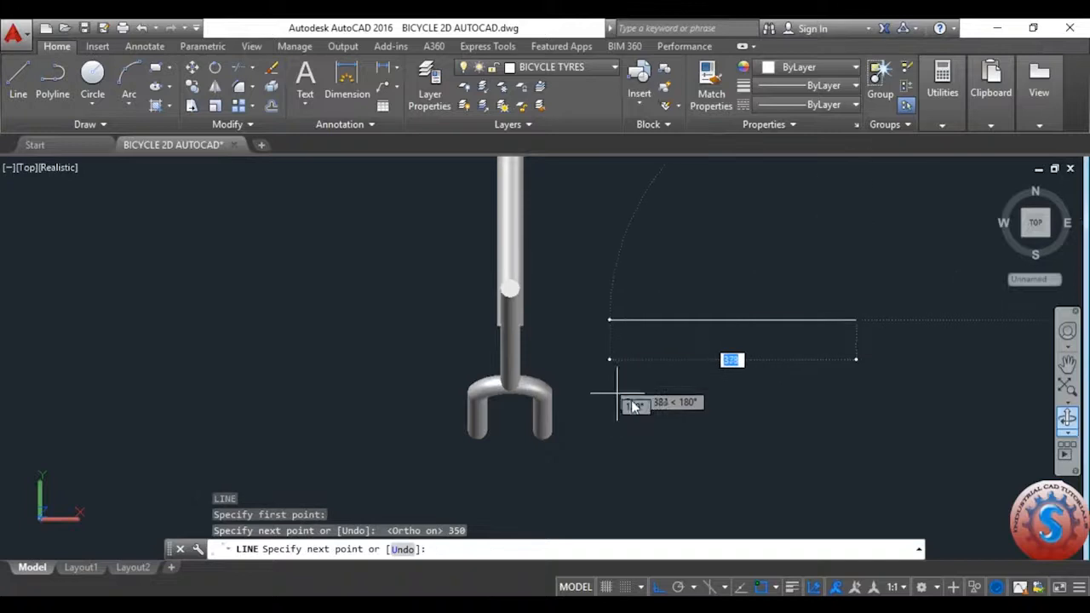
{"action": "key", "text": "ctrl+z"}
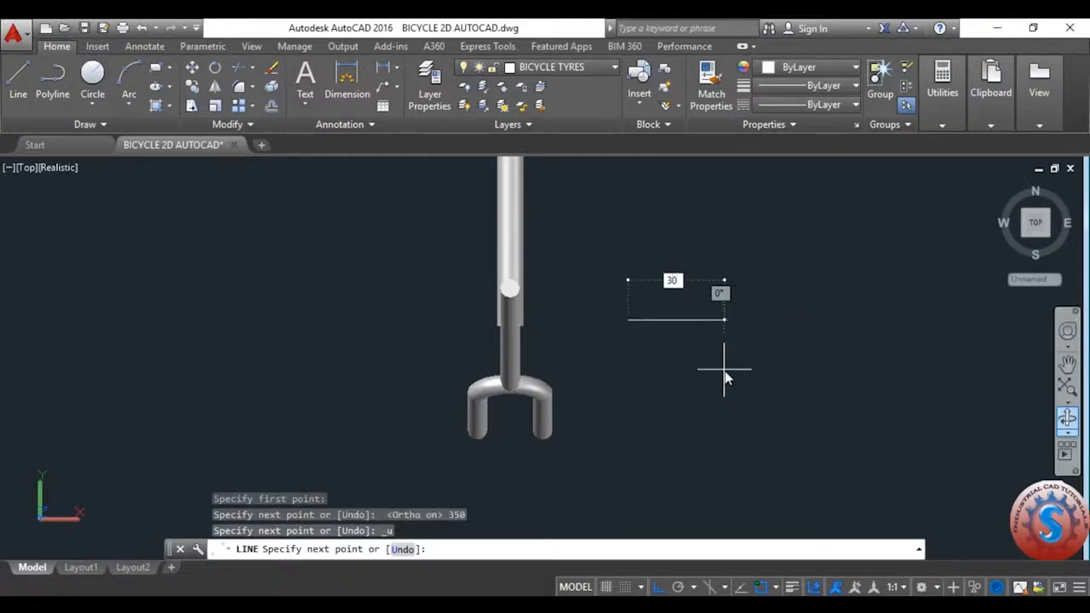
{"action": "key", "text": "Escape"}
{"action": "key", "text": "ctrl+s"}
- Draw a short line slanting up and outward from the horizontal line's right end with Ortho off, and save the drawing
{"action": "scroll", "coordinate": [724, 341], "scroll_direction": "down", "scroll_amount": 1}
{"action": "scroll", "coordinate": [726, 308], "scroll_direction": "down", "scroll_amount": 2}
{"action": "scroll", "coordinate": [720, 309], "scroll_direction": "up", "scroll_amount": 4}
{"action": "scroll", "coordinate": [688, 384], "scroll_direction": "down", "scroll_amount": 2}
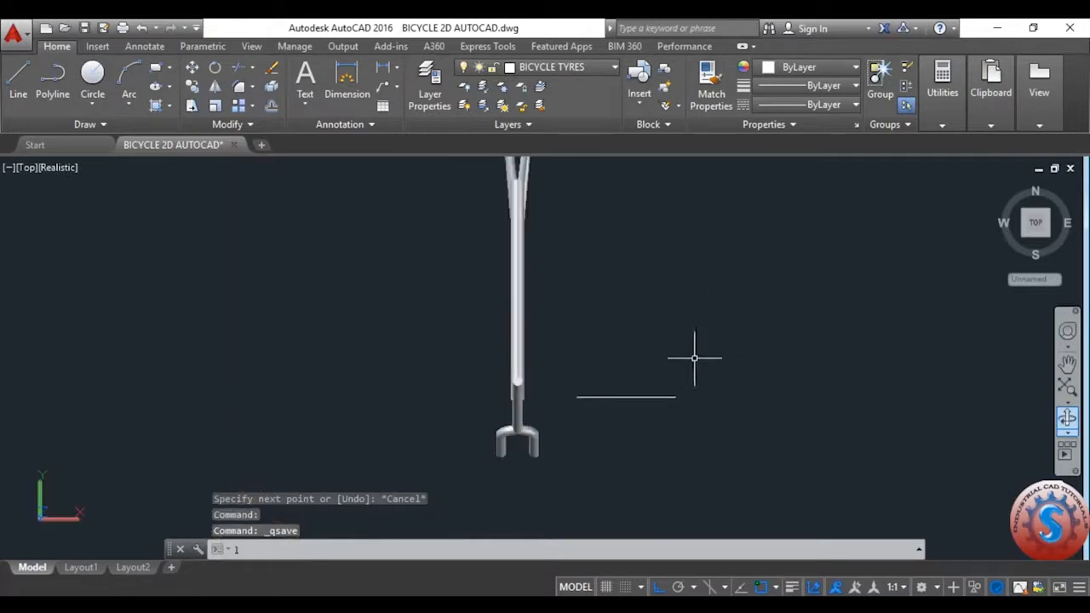
{"action": "scroll", "coordinate": [694, 358], "scroll_direction": "up", "scroll_amount": 2}
{"action": "type", "text": "l"}
{"action": "key", "text": "Return"}
{"action": "left_click", "coordinate": [675, 428]}
{"action": "key", "text": "F8"}
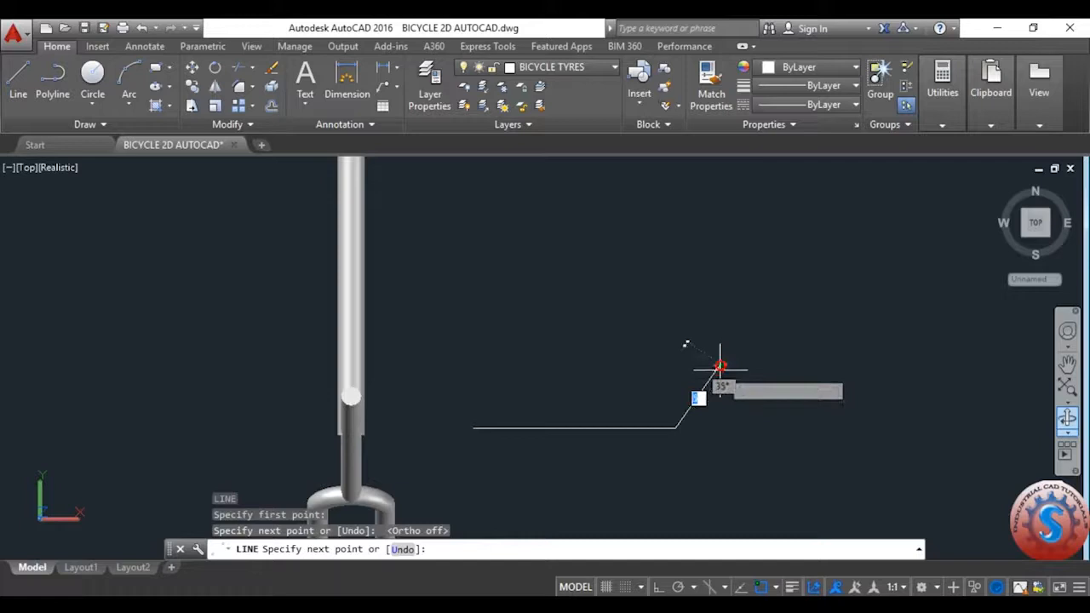
{"action": "key", "text": "ctrl+s"}
{"action": "scroll", "coordinate": [686, 414], "scroll_direction": "down", "scroll_amount": 2}
{"action": "scroll", "coordinate": [686, 408], "scroll_direction": "up", "scroll_amount": 2}
{"action": "type", "text": "mi"}
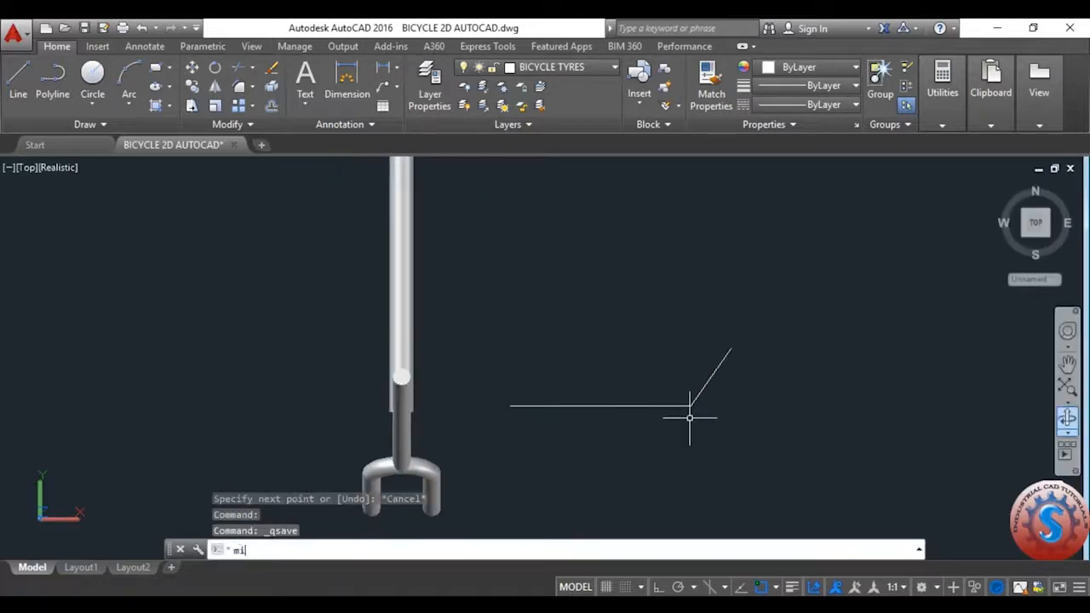
{"action": "key", "text": "Return"}
{"action": "left_click", "coordinate": [691, 351]}
{"action": "key", "text": "Return"}
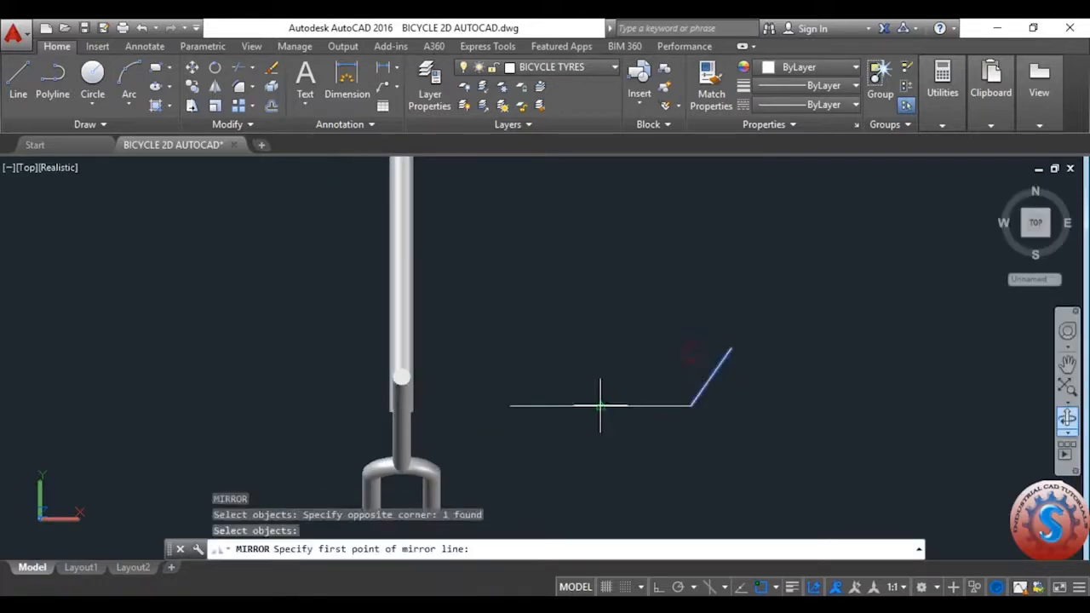
{"action": "left_click", "coordinate": [601, 405]}
{"action": "left_click", "coordinate": [603, 291]}
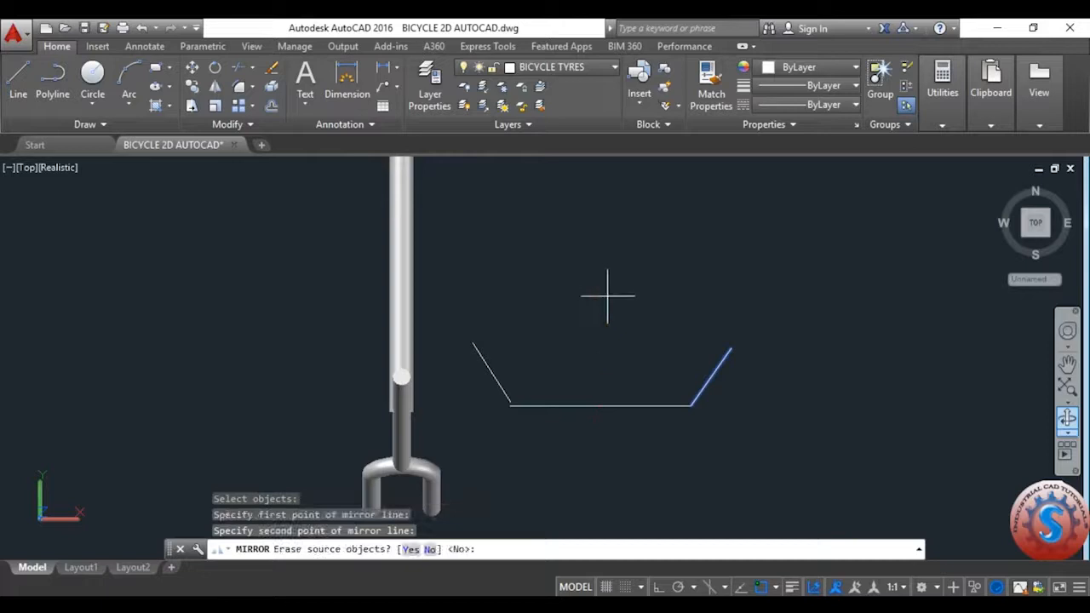
{"action": "key", "text": "Escape"}
{"action": "key", "text": "ctrl+s"}
{"action": "type", "text": "mi"}
{"action": "key", "text": "Return"}
{"action": "left_click", "coordinate": [758, 375]}
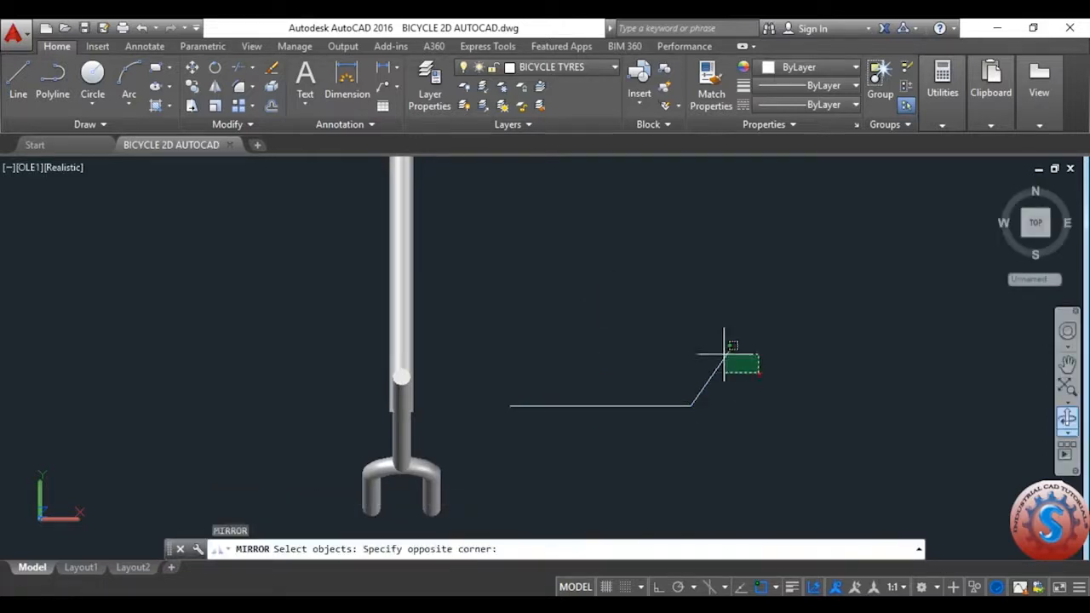
{"action": "left_click", "coordinate": [677, 322]}
{"action": "key", "text": "Return"}
{"action": "left_click", "coordinate": [604, 407]}
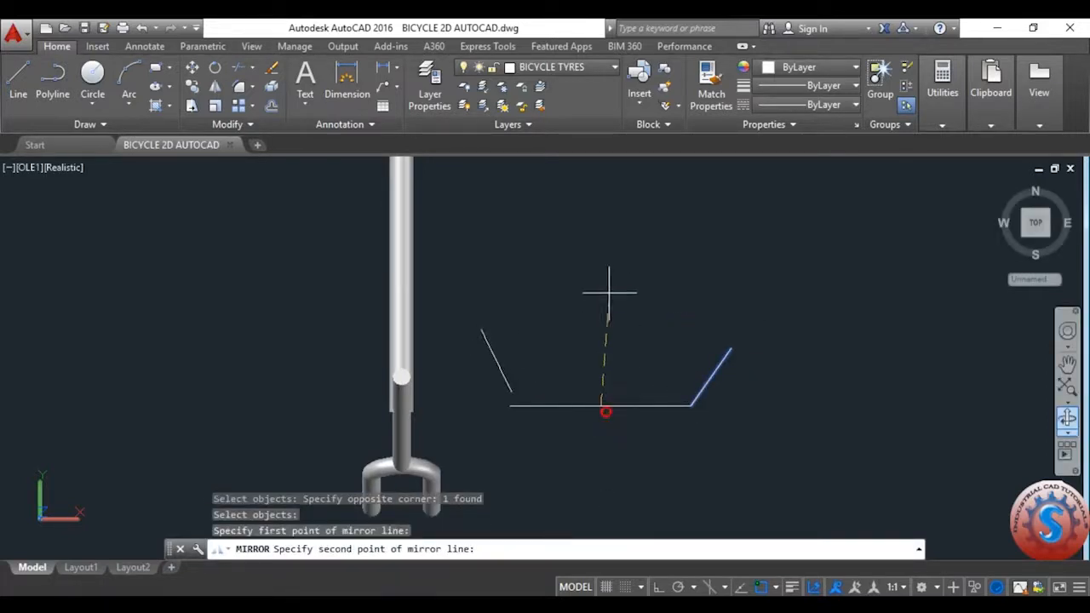
{"action": "left_click", "coordinate": [593, 256]}
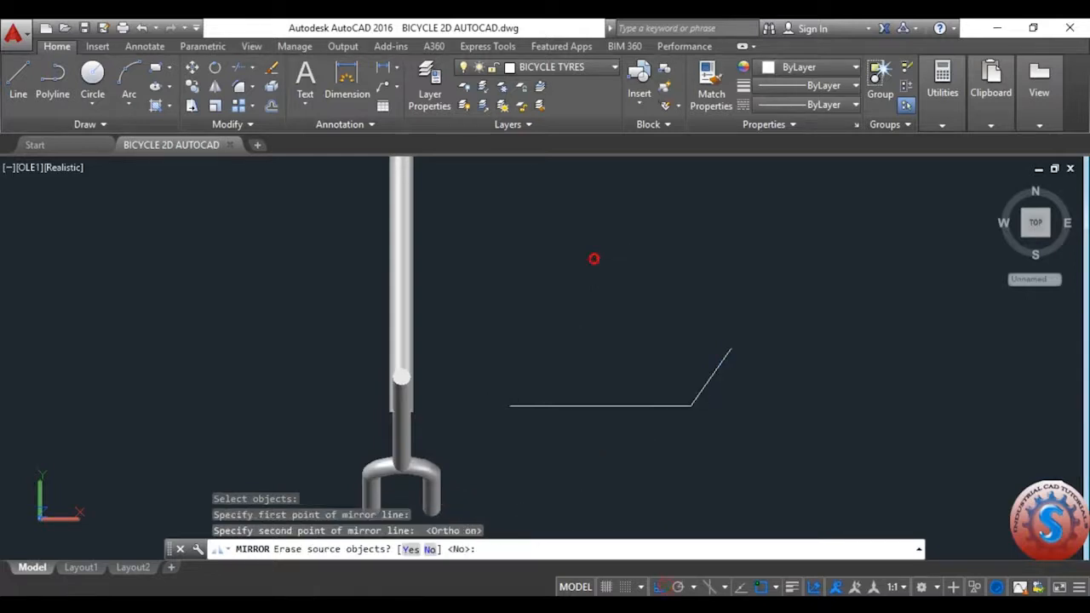
{"action": "key", "text": "ctrl+s"}
- Mirror the slanted line about a vertical axis through the horizontal line's midpoint, with Ortho on and the source line kept
{"action": "type", "text": "mi4"}
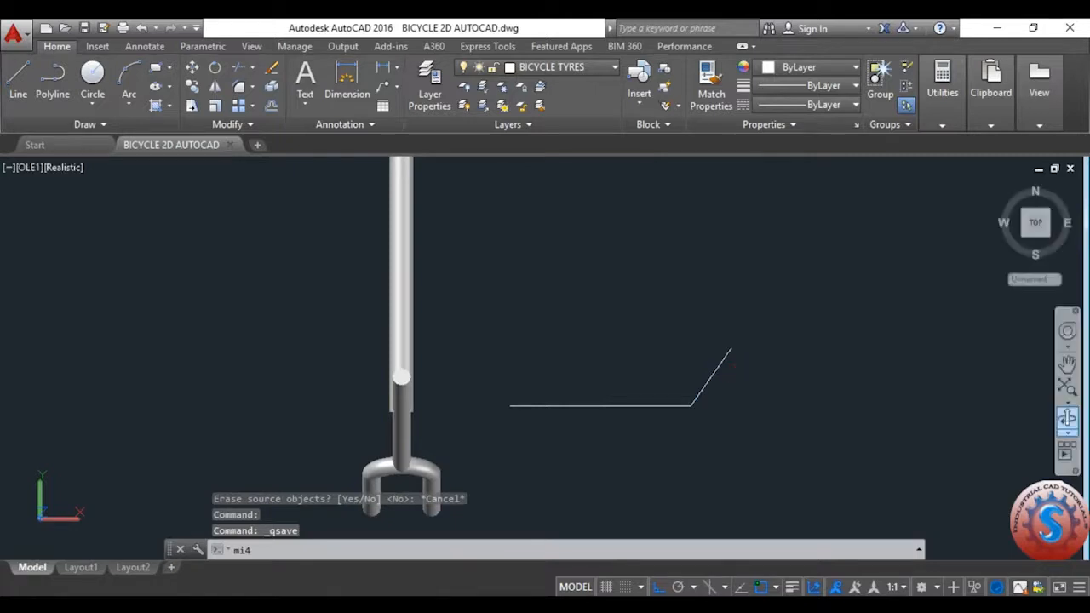
{"action": "scroll", "coordinate": [738, 397], "scroll_direction": "up", "scroll_amount": 2}
{"action": "key", "text": "Return"}
{"action": "left_click", "coordinate": [737, 392]}
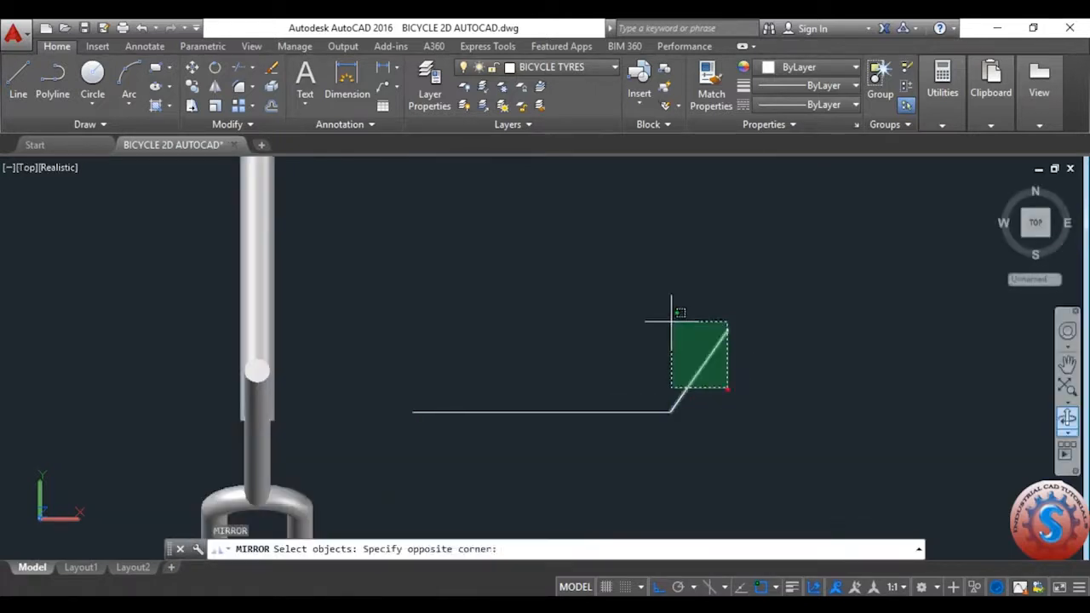
{"action": "left_click", "coordinate": [672, 321]}
{"action": "key", "text": "Return"}
{"action": "left_click", "coordinate": [541, 412]}
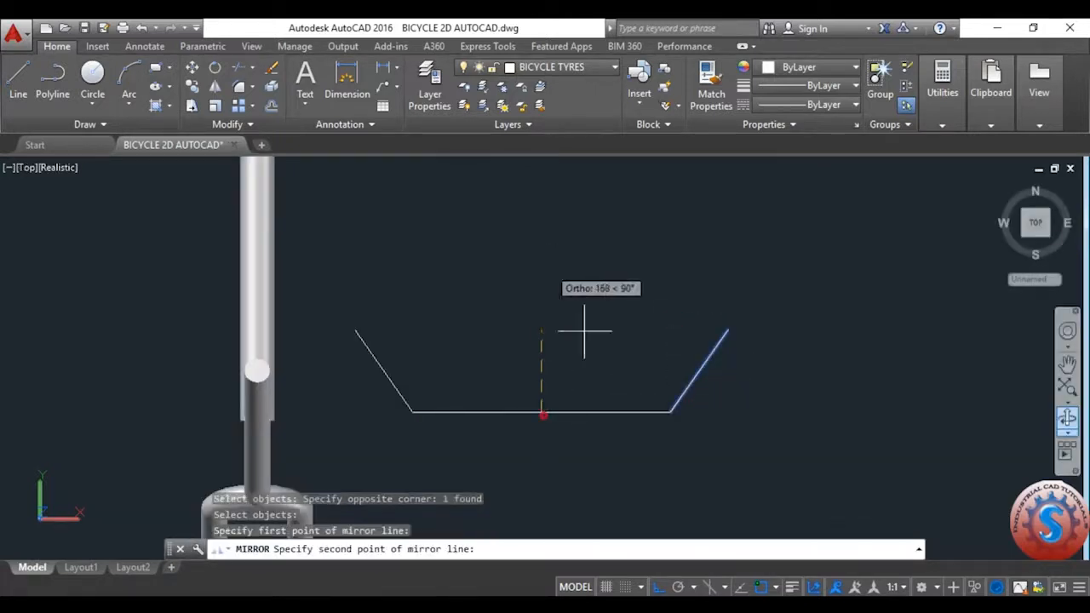
{"action": "left_click", "coordinate": [570, 205]}
{"action": "scroll", "coordinate": [618, 285], "scroll_direction": "down", "scroll_amount": 4}
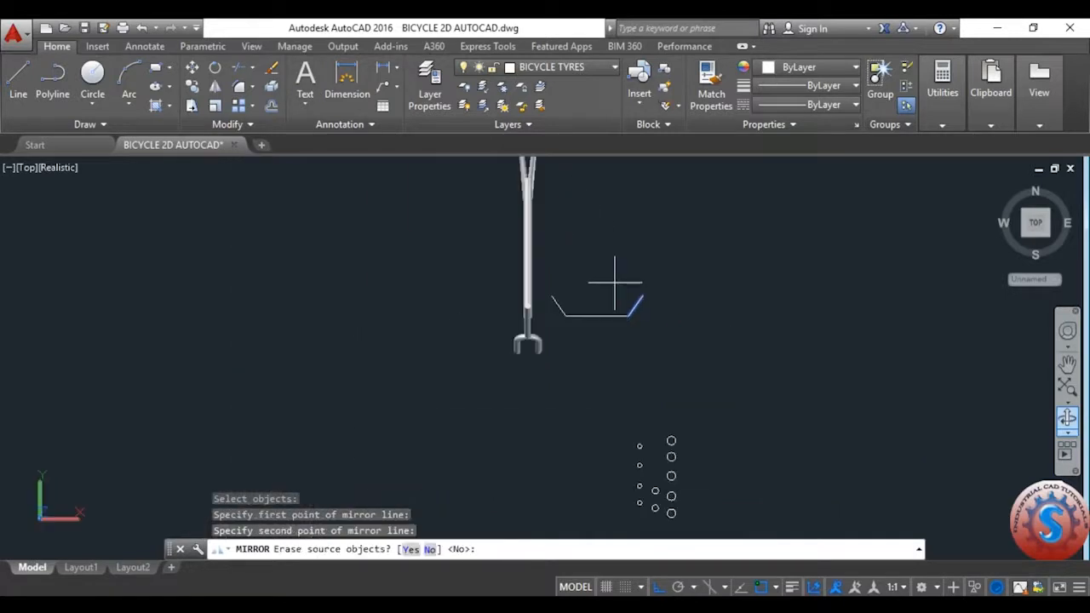
{"action": "key", "text": "Return"}
- Fillet the right corner of the handlebar path with a radius of 100
{"action": "scroll", "coordinate": [639, 307], "scroll_direction": "up", "scroll_amount": 2}
{"action": "type", "text": "f"}
{"action": "key", "text": "Return"}
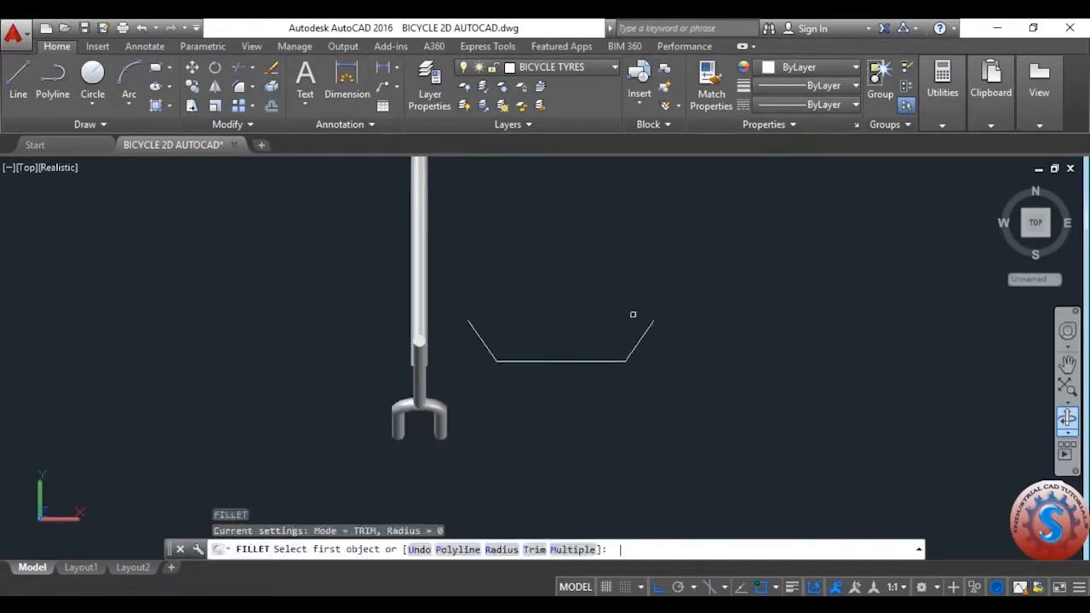
{"action": "type", "text": "r"}
{"action": "key", "text": "Return"}
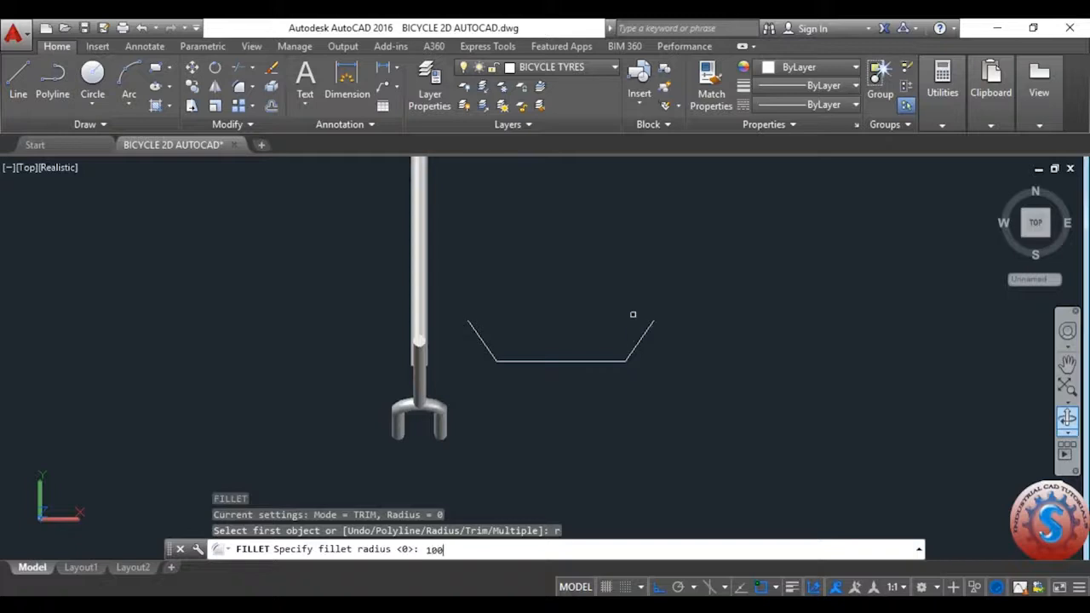
{"action": "type", "text": "100"}
{"action": "key", "text": "Return"}
{"action": "scroll", "coordinate": [612, 368], "scroll_direction": "up", "scroll_amount": 2}
{"action": "left_click", "coordinate": [520, 389]}
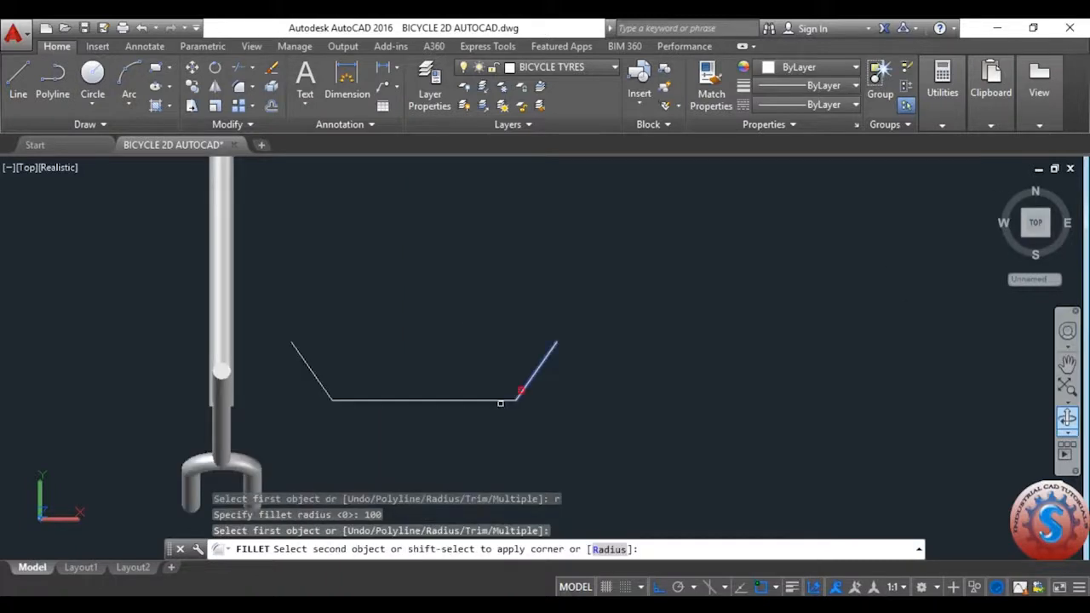
{"action": "left_click", "coordinate": [504, 398]}
- Fillet the left corner of the handlebar path with the same radius and save the drawing
{"action": "right_click", "coordinate": [396, 226]}
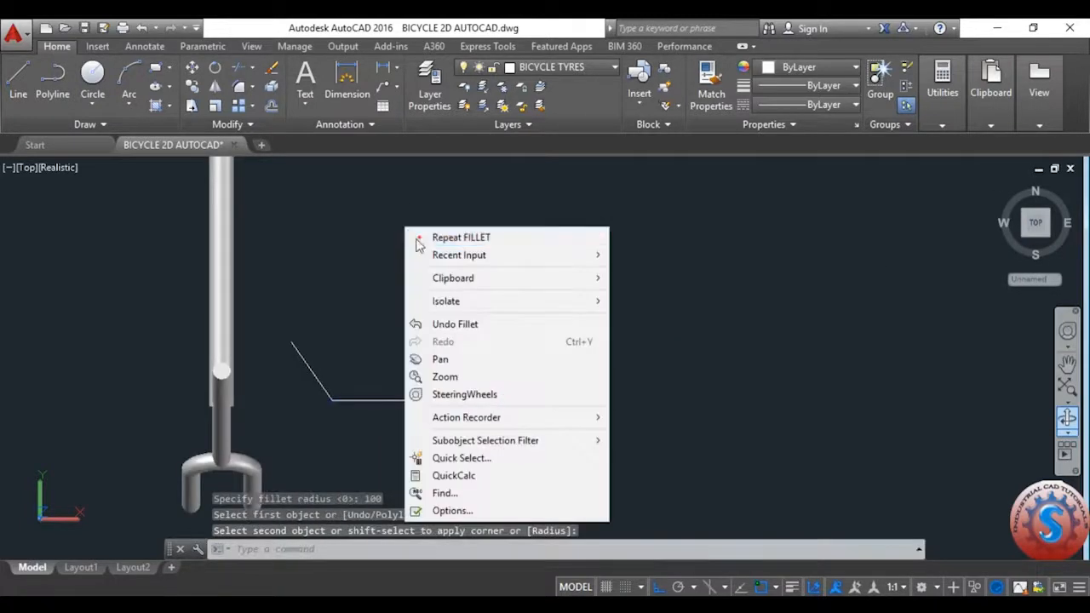
{"action": "left_click", "coordinate": [419, 237]}
{"action": "left_click", "coordinate": [315, 381]}
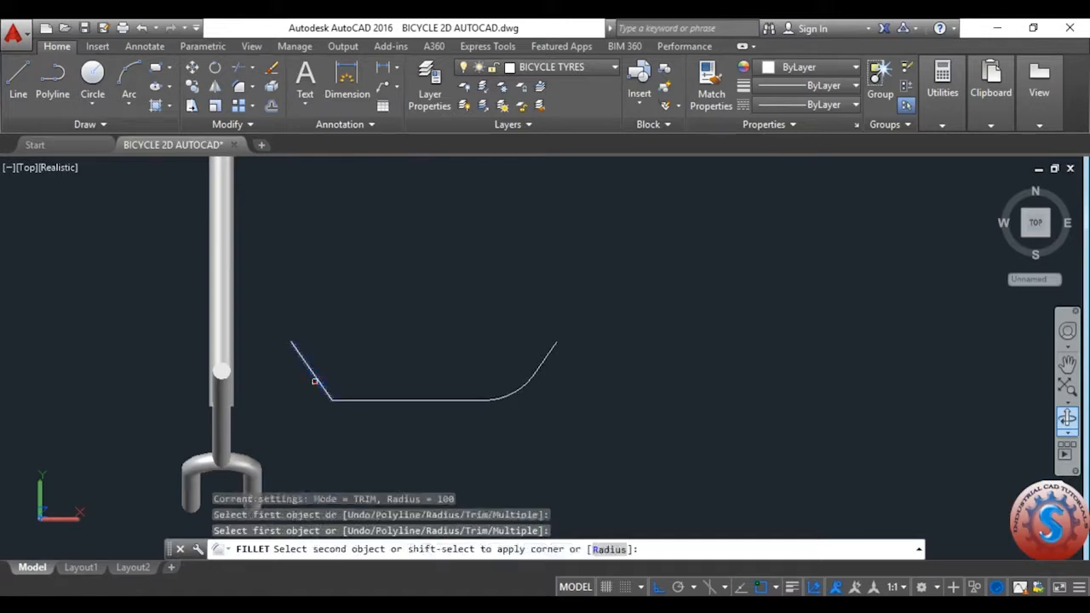
{"action": "scroll", "coordinate": [502, 309], "scroll_direction": "down", "scroll_amount": 5}
{"action": "key", "text": "Escape"}
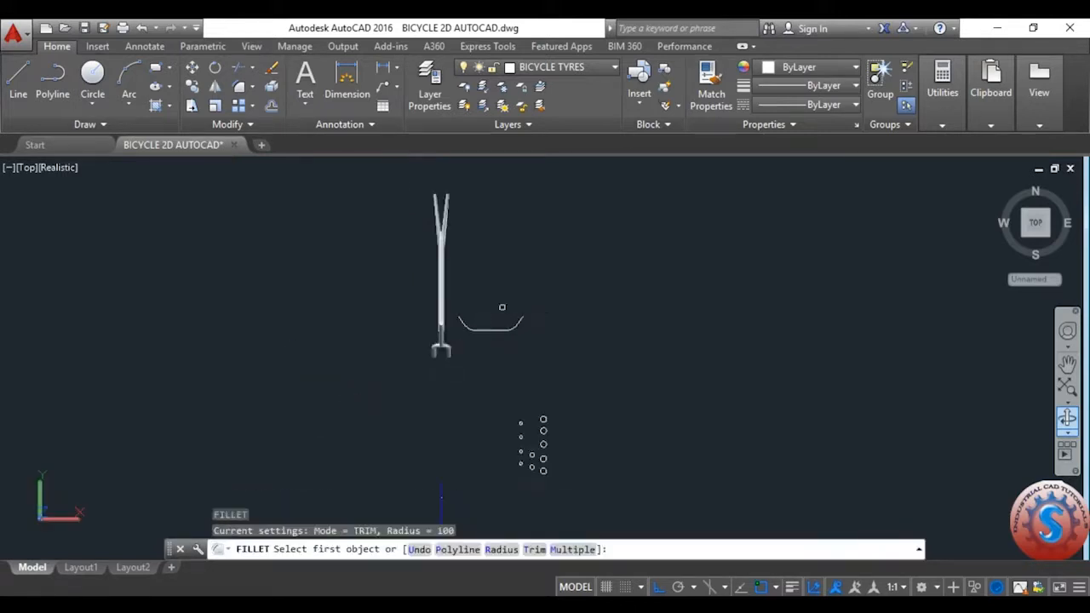
{"action": "scroll", "coordinate": [472, 314], "scroll_direction": "up", "scroll_amount": 5}
{"action": "key", "text": "ctrl+s"}
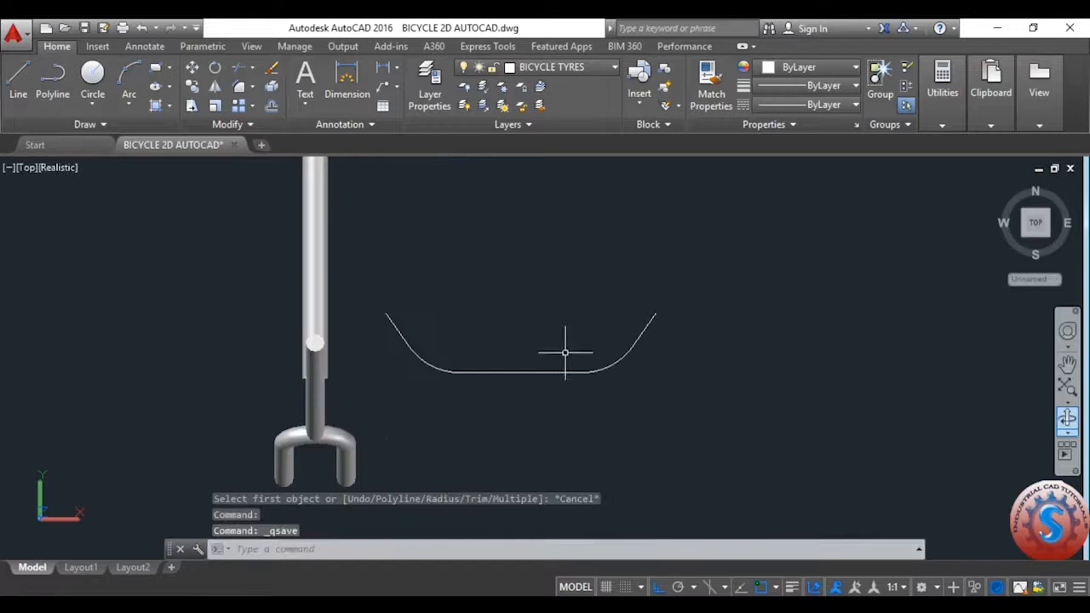
- Switch to the SW Isometric view and frame the handlebar path beside the profile circles
{"action": "scroll", "coordinate": [564, 352], "scroll_direction": "down", "scroll_amount": 5}
{"action": "scroll", "coordinate": [564, 365], "scroll_direction": "up", "scroll_amount": 2}
{"action": "left_click", "coordinate": [23, 168]}
{"action": "left_click", "coordinate": [95, 313]}
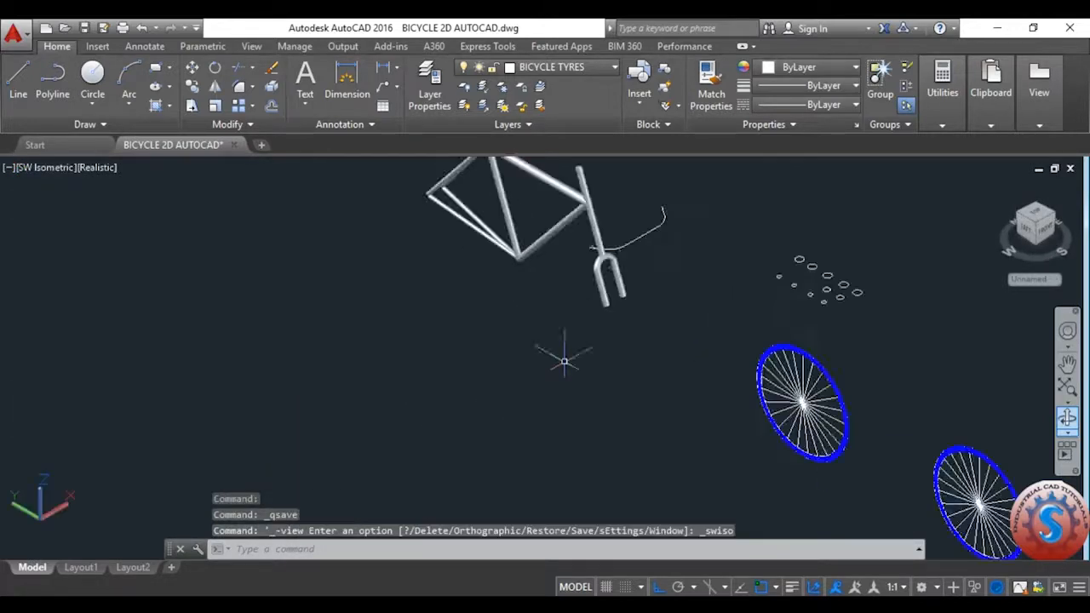
{"action": "scroll", "coordinate": [624, 241], "scroll_direction": "up", "scroll_amount": 3}
{"action": "scroll", "coordinate": [630, 238], "scroll_direction": "down", "scroll_amount": 4}
{"action": "scroll", "coordinate": [681, 224], "scroll_direction": "up", "scroll_amount": 3}
- Try to sweep the leftmost small circle along the handlebar path's straight segment, and undo the sweep
{"action": "type", "text": "sw"}
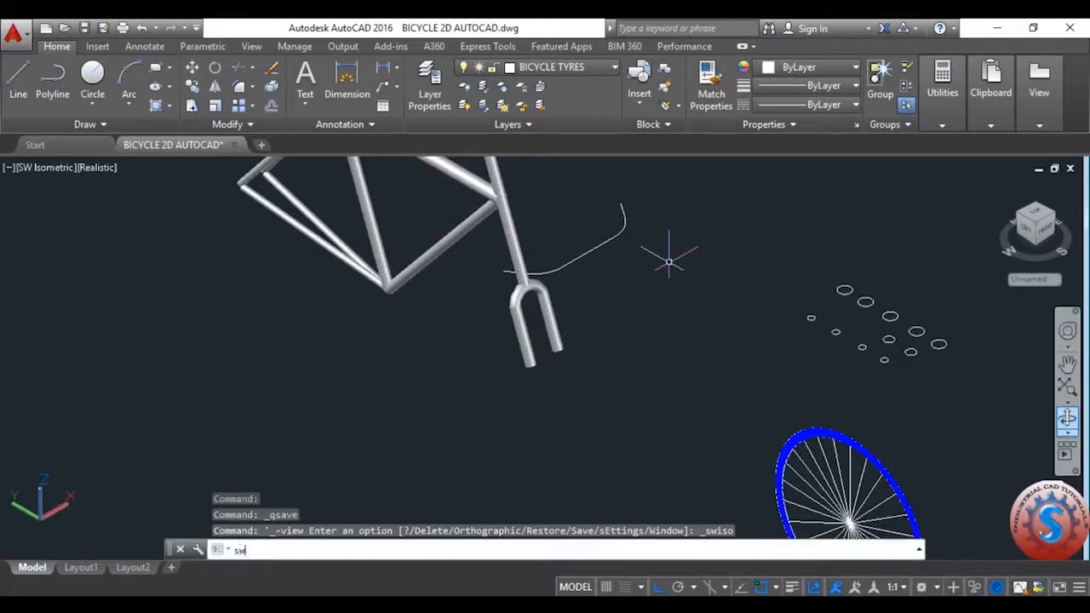
{"action": "key", "text": "Return"}
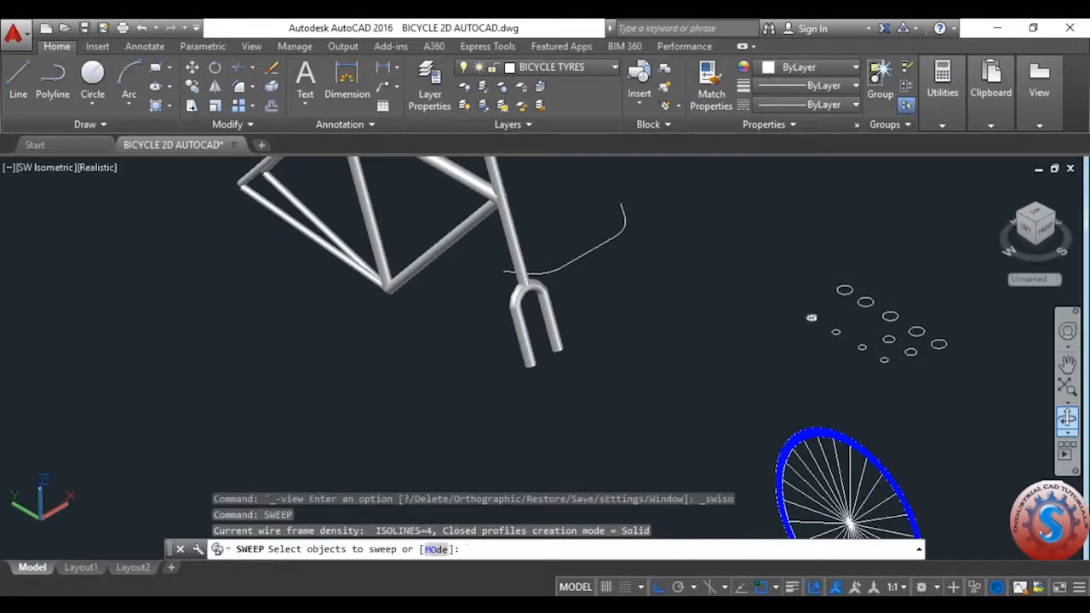
{"action": "left_click", "coordinate": [811, 318]}
{"action": "key", "text": "Return"}
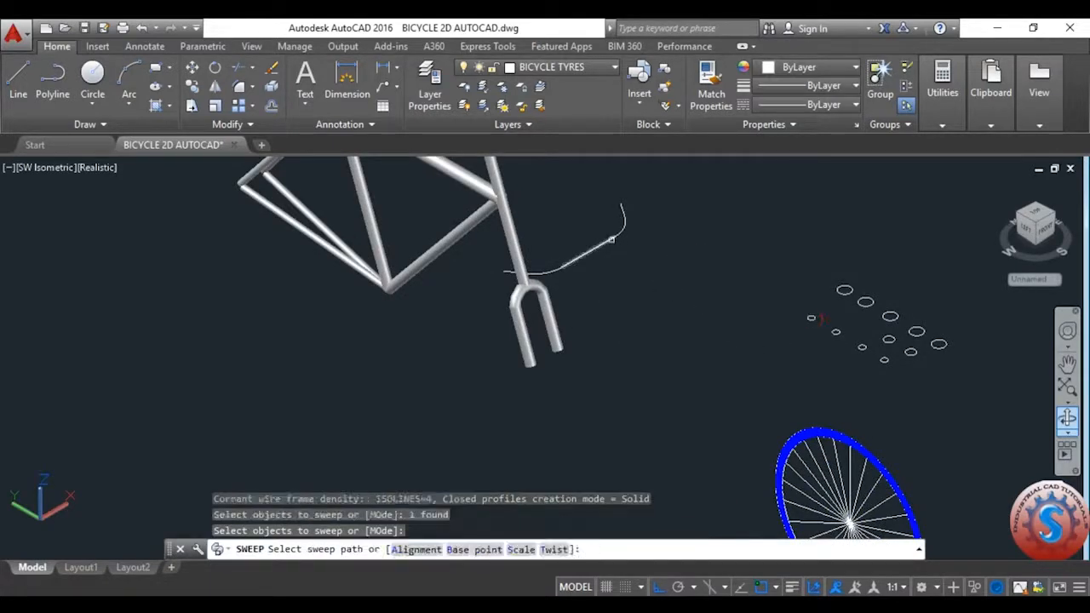
{"action": "left_click", "coordinate": [610, 240]}
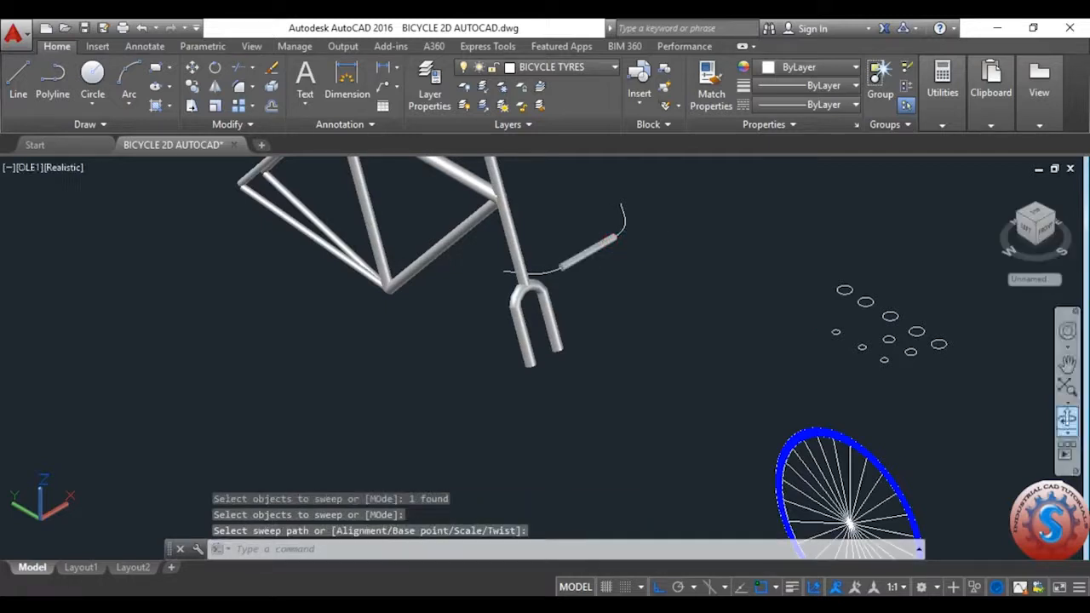
{"action": "key", "text": "ctrl+s"}
{"action": "key", "text": "ctrl+z"}
{"action": "key", "text": "ctrl+z"}
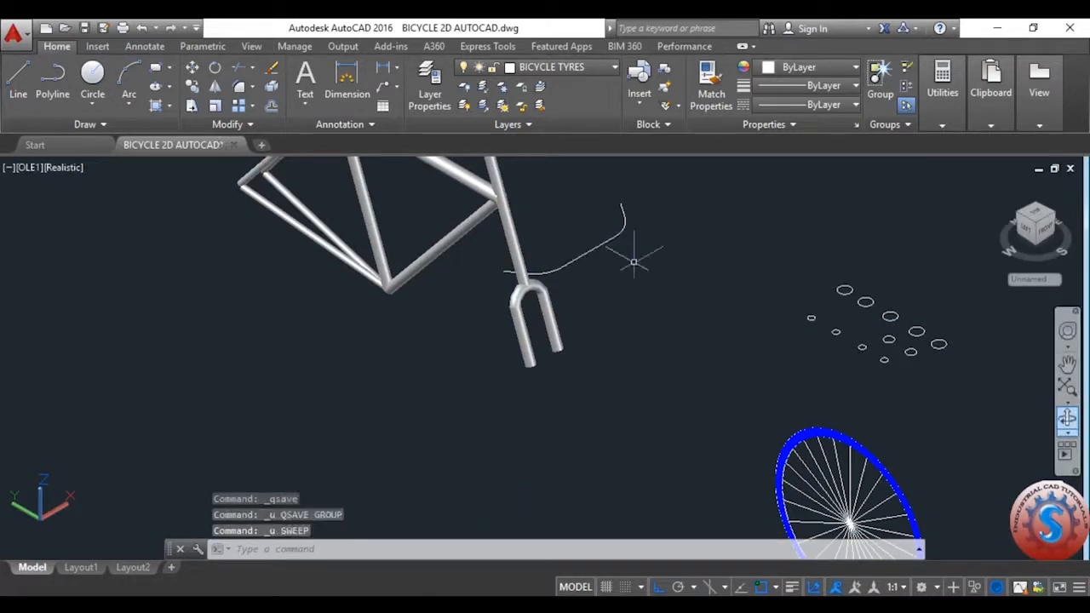
- Join the lines and fillet arcs of the handlebar path into a single polyline
{"action": "type", "text": "j"}
{"action": "key", "text": "Return"}
{"action": "left_click", "coordinate": [650, 278]}
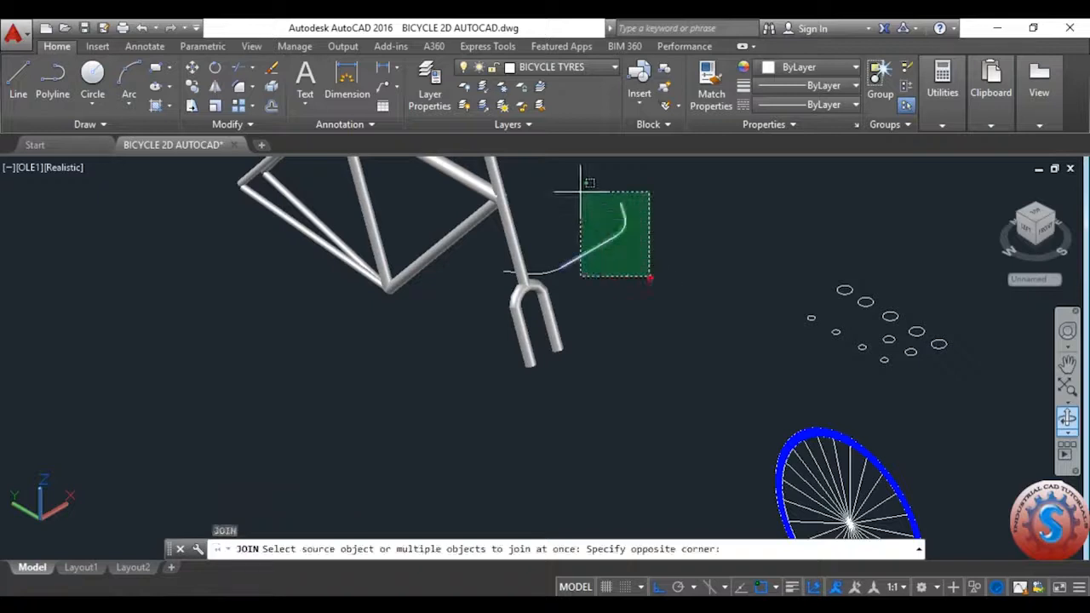
{"action": "left_click", "coordinate": [575, 178]}
{"action": "scroll", "coordinate": [554, 264], "scroll_direction": "up", "scroll_amount": 2}
{"action": "left_click", "coordinate": [559, 272]}
{"action": "left_click", "coordinate": [540, 253]}
{"action": "scroll", "coordinate": [551, 283], "scroll_direction": "up", "scroll_amount": 3}
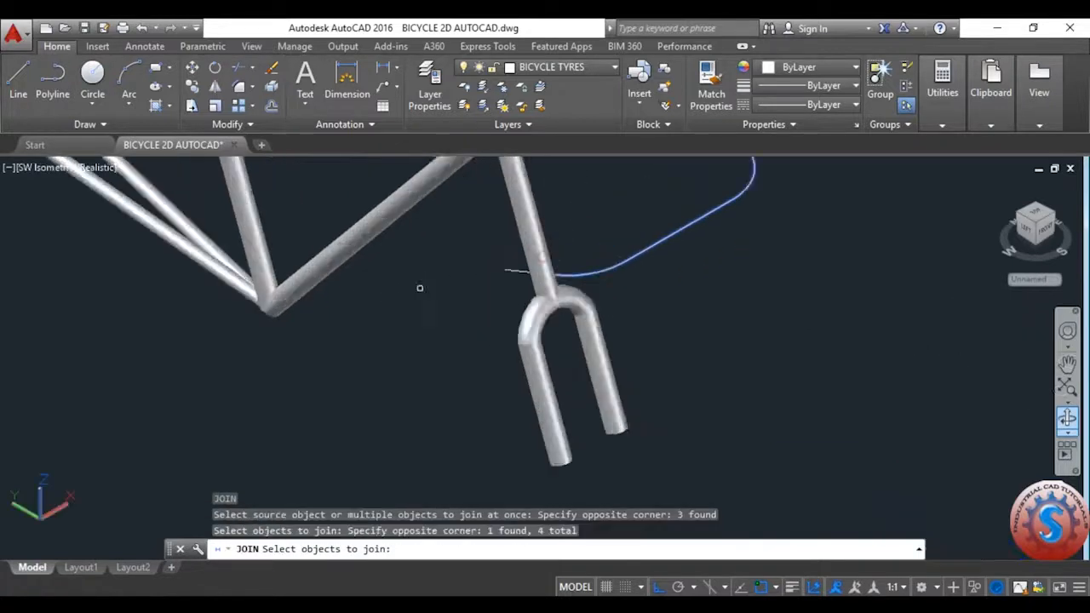
{"action": "left_click", "coordinate": [558, 281]}
{"action": "left_click", "coordinate": [521, 242]}
{"action": "scroll", "coordinate": [596, 272], "scroll_direction": "down", "scroll_amount": 2}
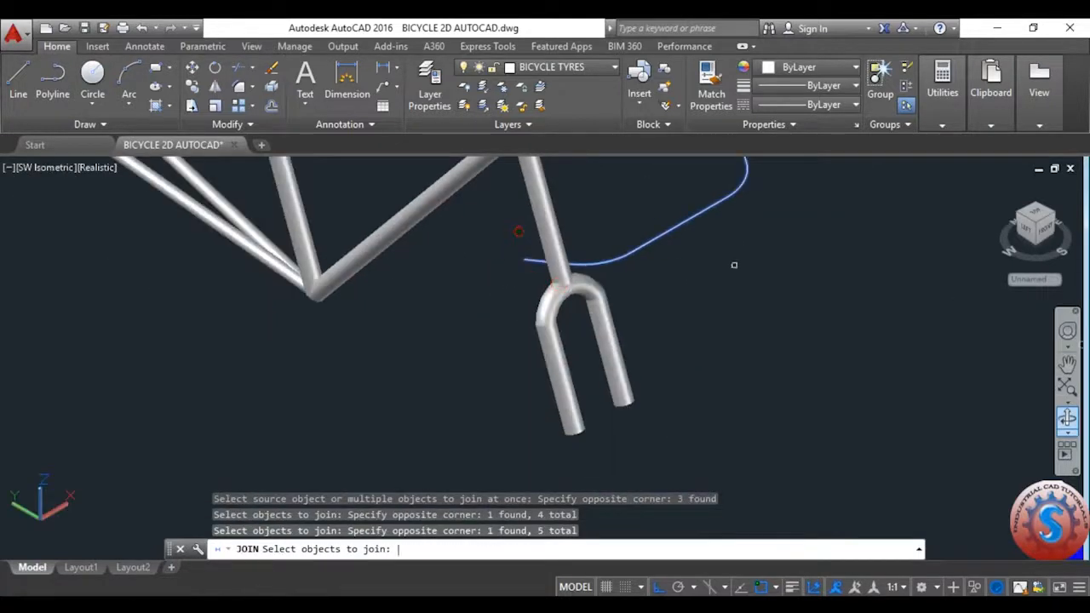
{"action": "key", "text": "Return"}
- Sweep the leftmost small circle along the joined polyline to form the solid handlebar
{"action": "scroll", "coordinate": [652, 277], "scroll_direction": "down", "scroll_amount": 3}
{"action": "type", "text": "sw"}
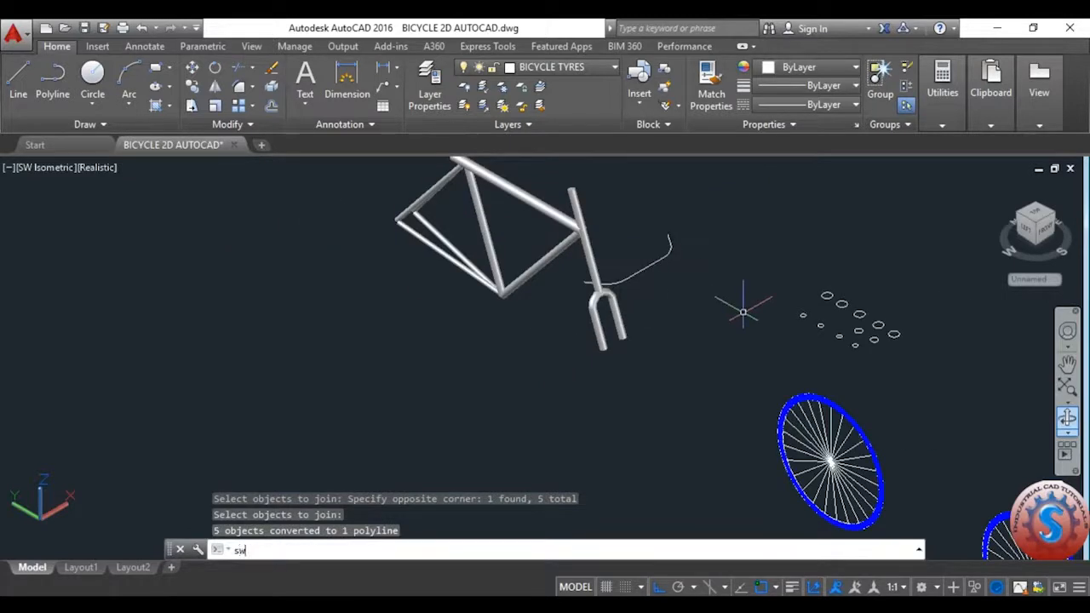
{"action": "type", "text": "eep"}
{"action": "key", "text": "Return"}
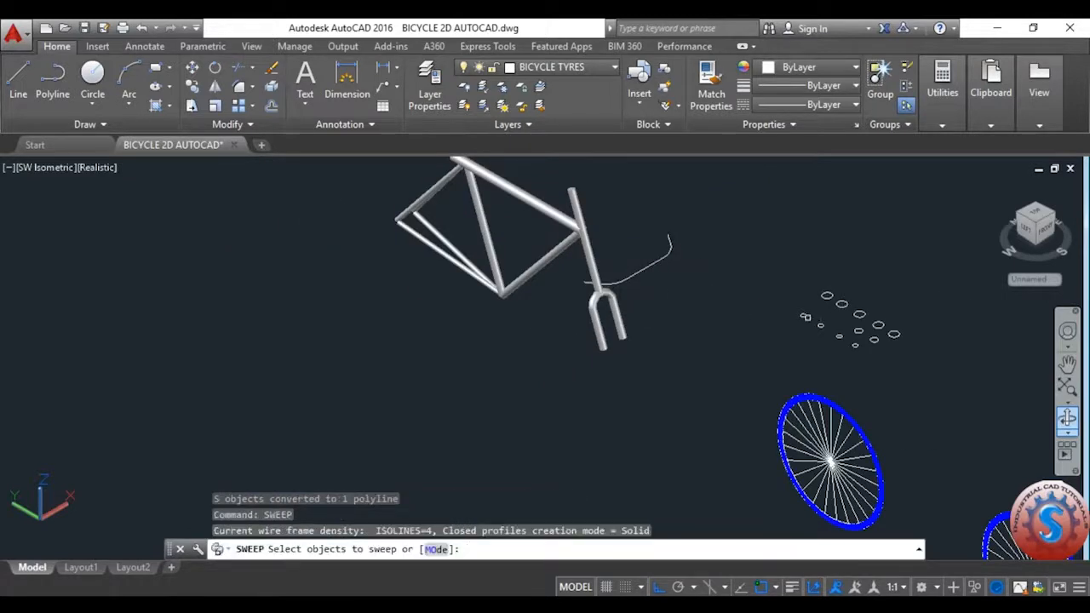
{"action": "left_click", "coordinate": [804, 315]}
{"action": "scroll", "coordinate": [728, 285], "scroll_direction": "up", "scroll_amount": 2}
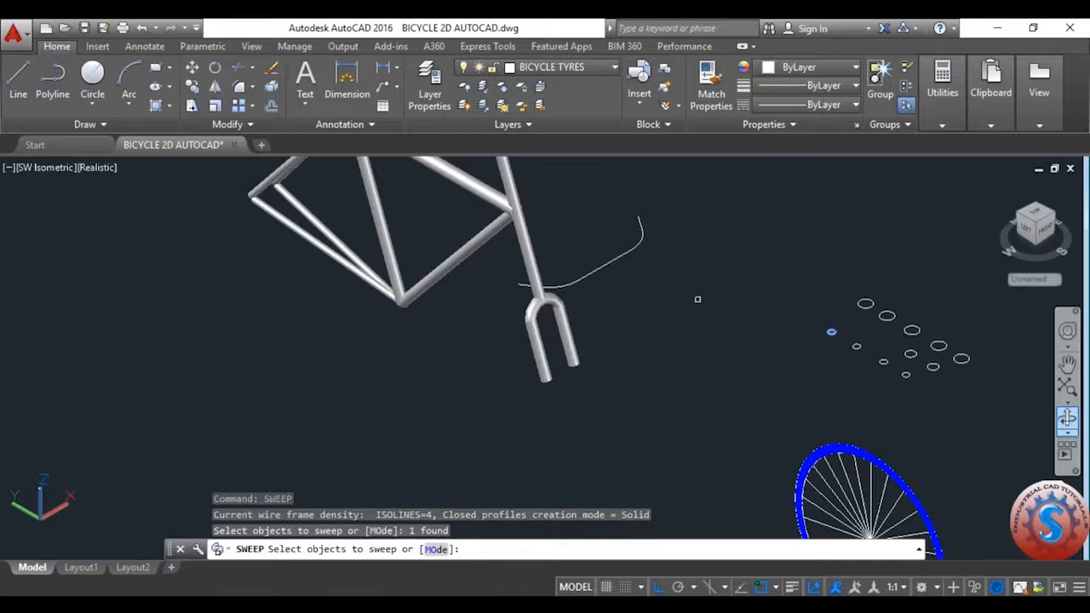
{"action": "key", "text": "Return"}
{"action": "left_click", "coordinate": [675, 288]}
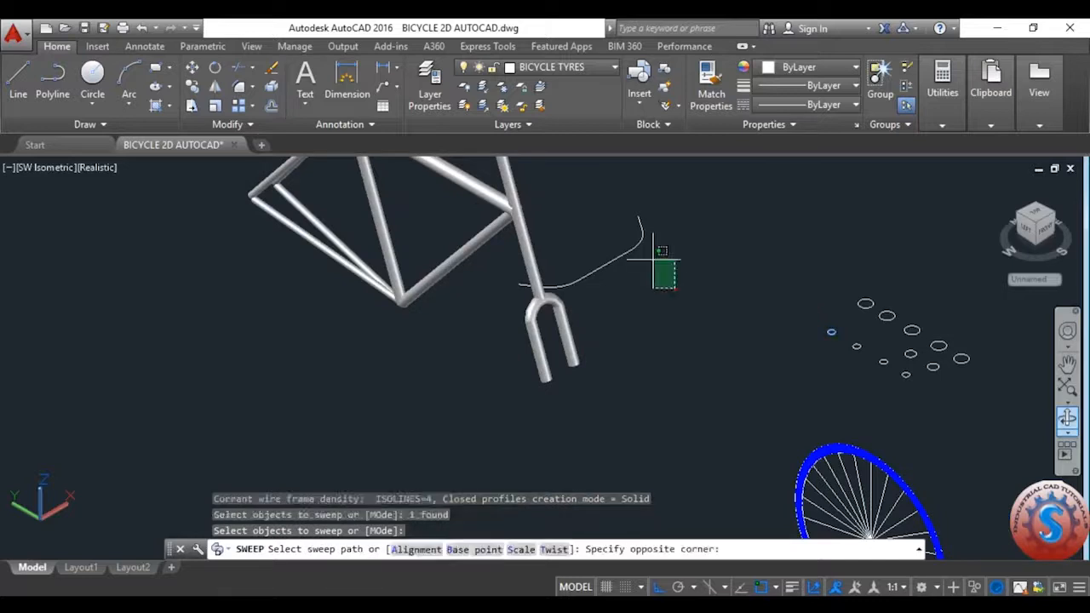
{"action": "left_click", "coordinate": [614, 230]}
{"action": "scroll", "coordinate": [643, 341], "scroll_direction": "down", "scroll_amount": 4}
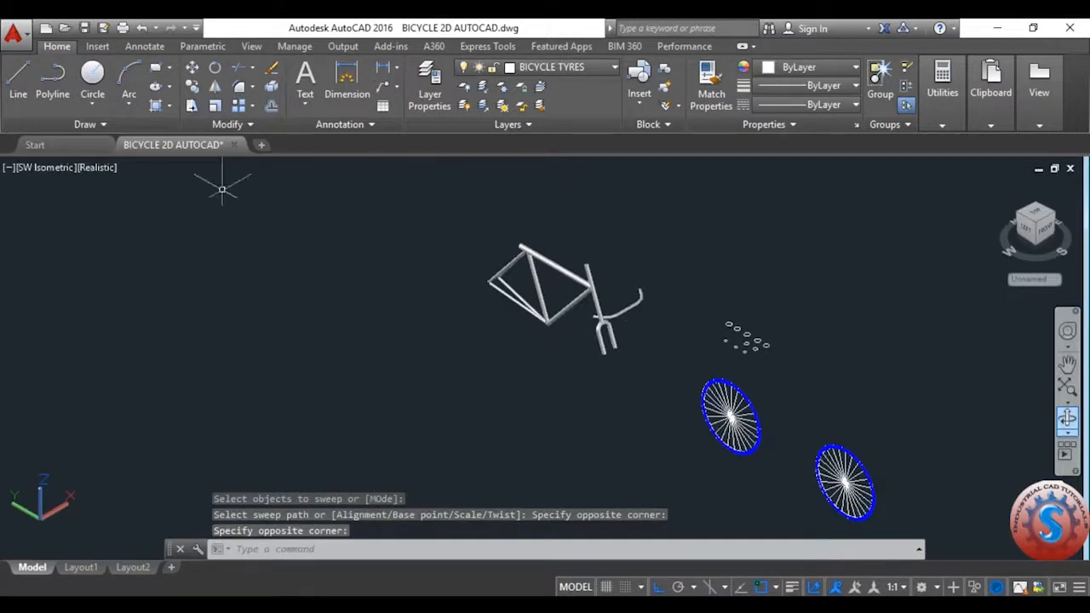
- Switch to the Top view and move the handlebar by the middle of its straight section sideways, centring it on the front tube
{"action": "left_click", "coordinate": [26, 172]}
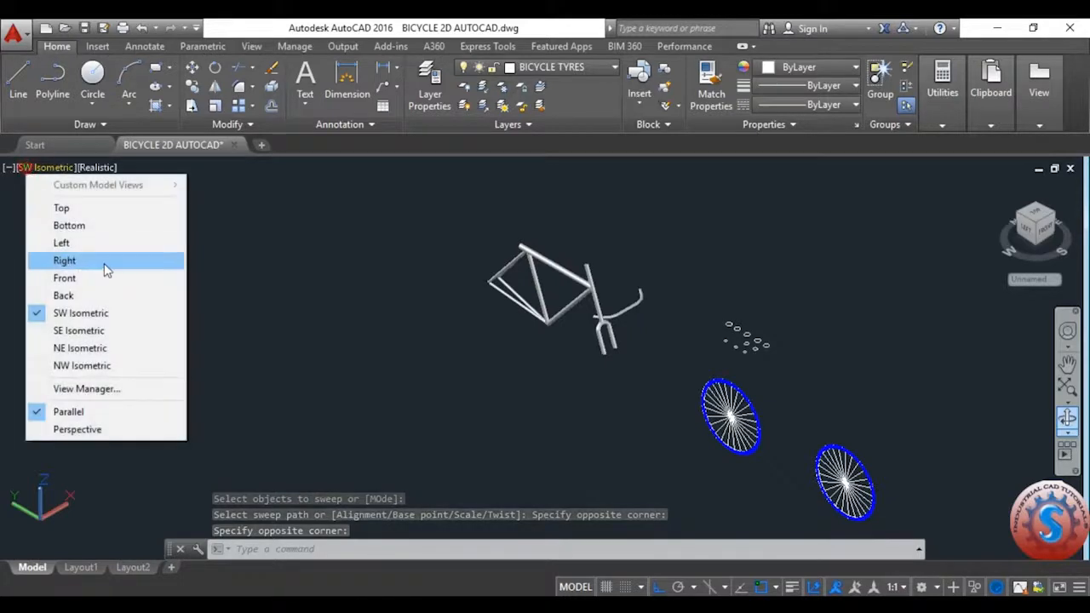
{"action": "left_click", "coordinate": [102, 208]}
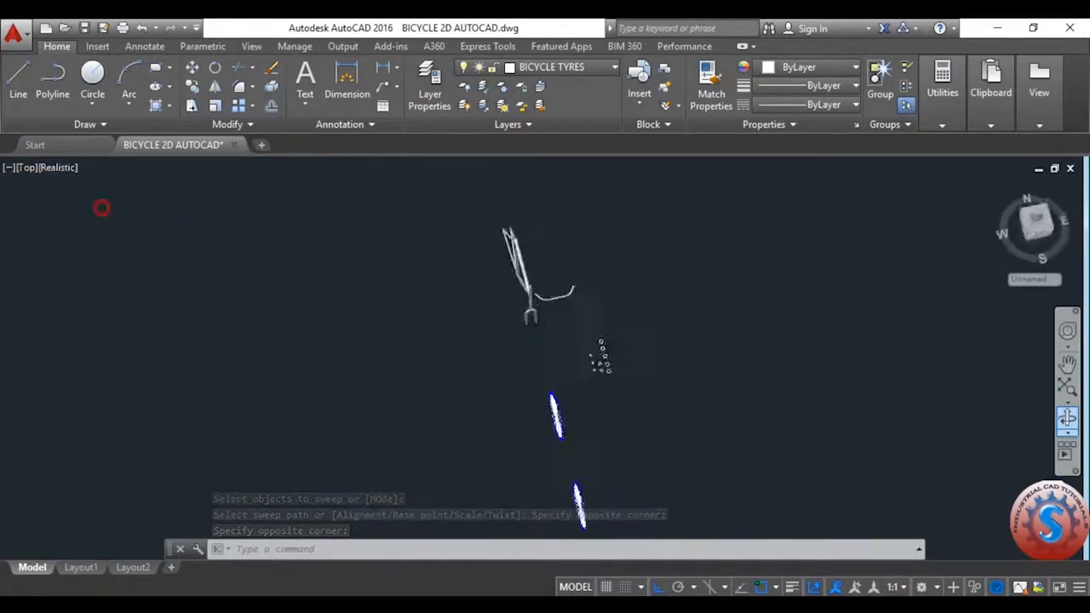
{"action": "key", "text": "Return"}
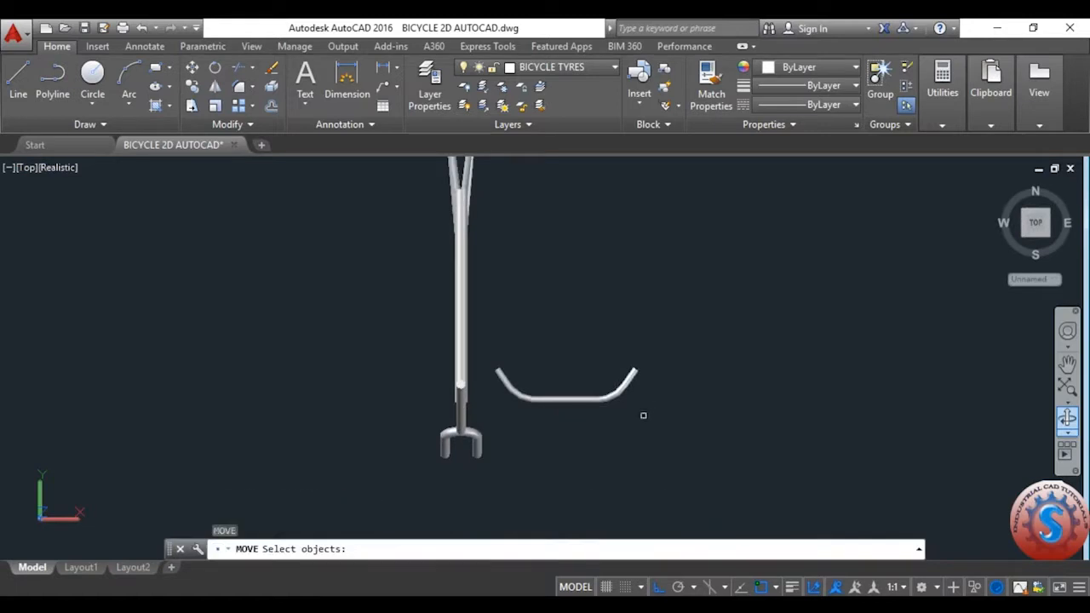
{"action": "left_click", "coordinate": [643, 416]}
{"action": "left_click", "coordinate": [556, 339]}
{"action": "key", "text": "Return"}
{"action": "scroll", "coordinate": [564, 399], "scroll_direction": "up", "scroll_amount": 4}
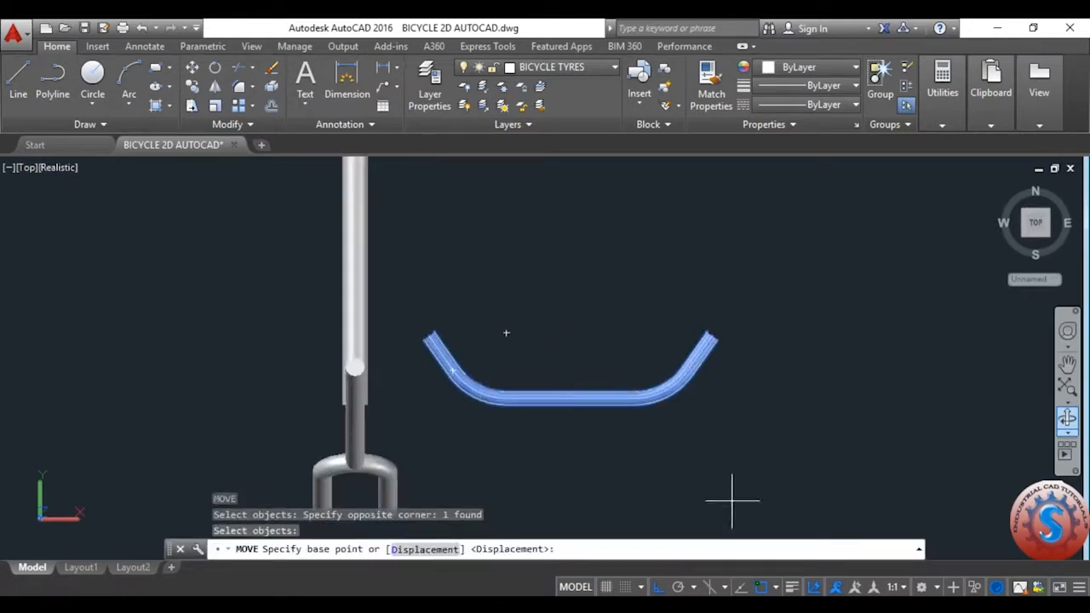
{"action": "left_click", "coordinate": [775, 587]}
{"action": "left_click", "coordinate": [809, 568]}
{"action": "left_click", "coordinate": [568, 474]}
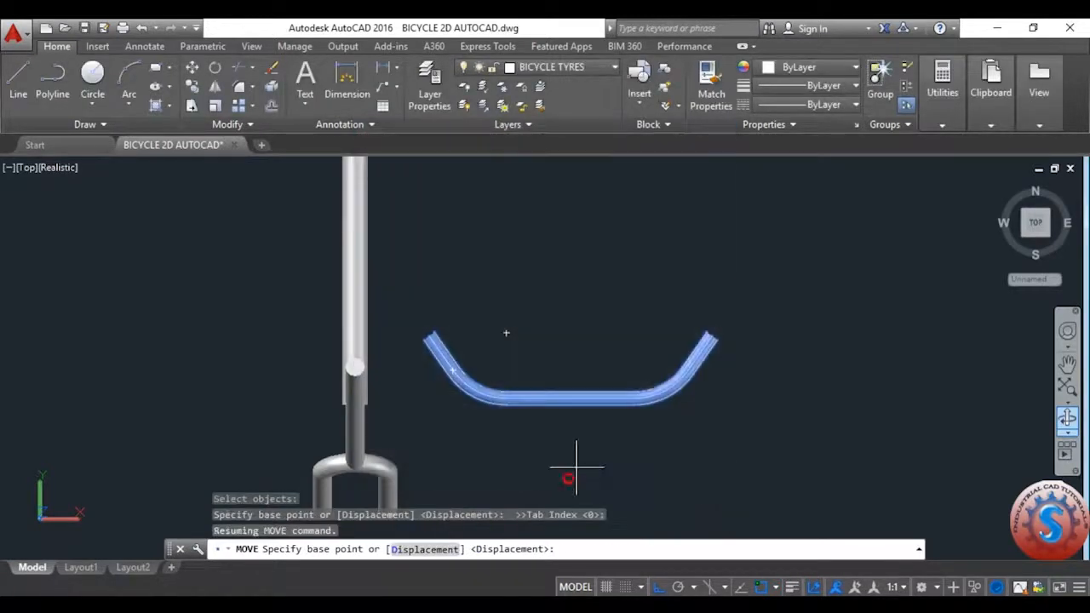
{"action": "left_click", "coordinate": [574, 396]}
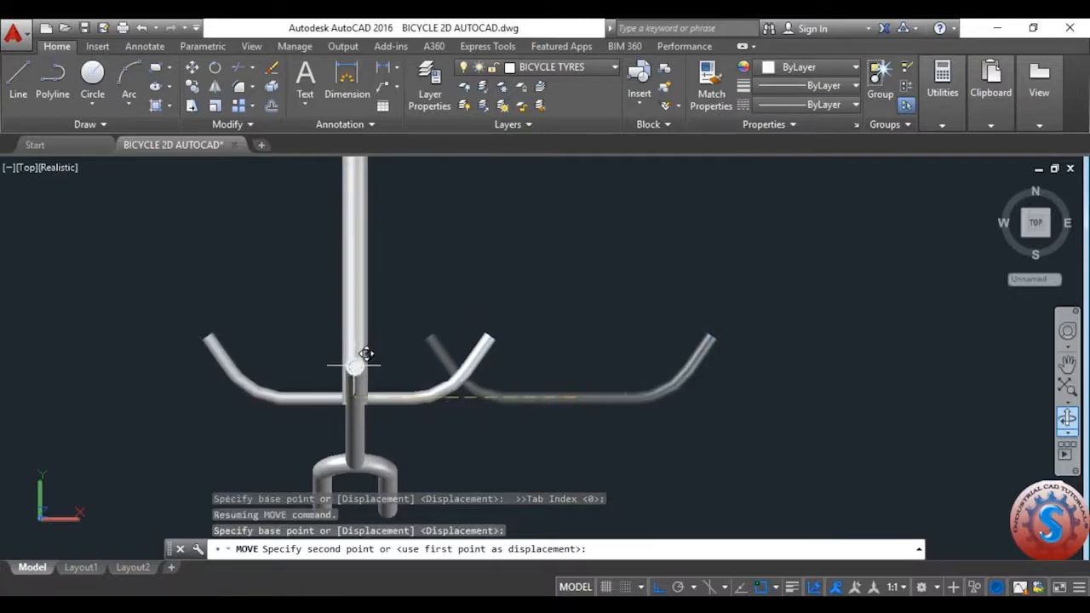
{"action": "left_click", "coordinate": [383, 368]}
{"action": "scroll", "coordinate": [382, 368], "scroll_direction": "down", "scroll_amount": 4}
- Switch to the NW Isometric view and orbit the model to examine the handlebar on the front tube from the side
{"action": "left_click", "coordinate": [34, 170]}
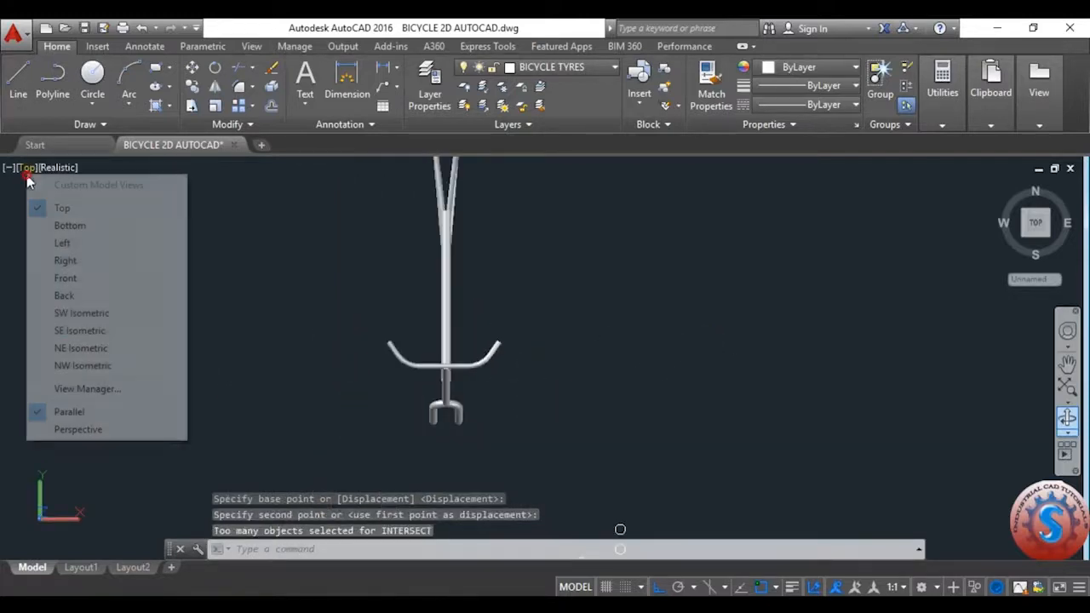
{"action": "left_click", "coordinate": [82, 365]}
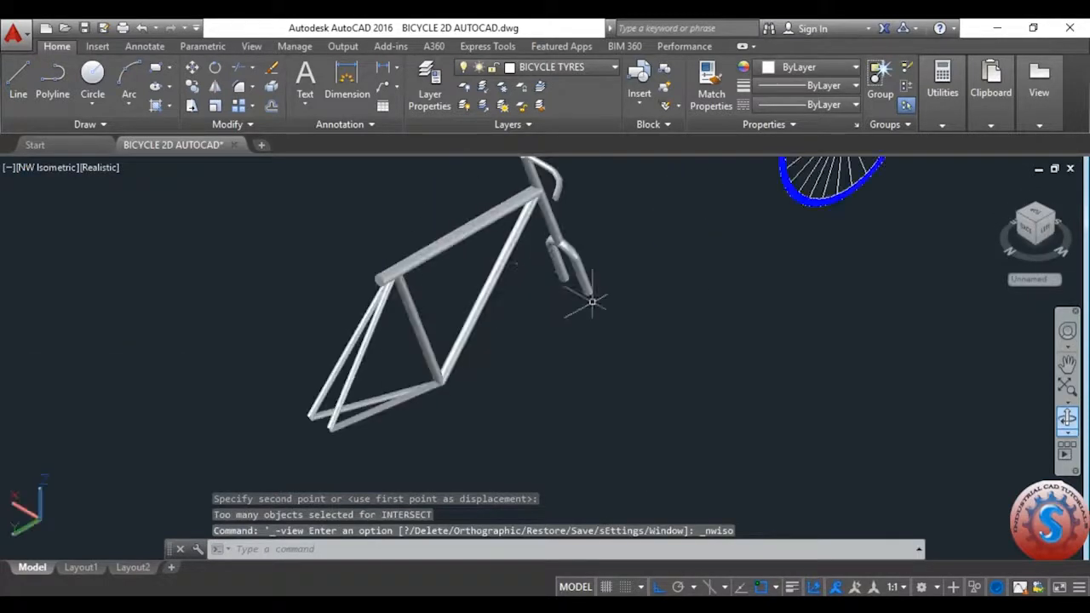
{"action": "left_click", "coordinate": [1067, 418]}
{"action": "left_click_drag", "start_coordinate": [721, 353], "coordinate": [546, 296]}
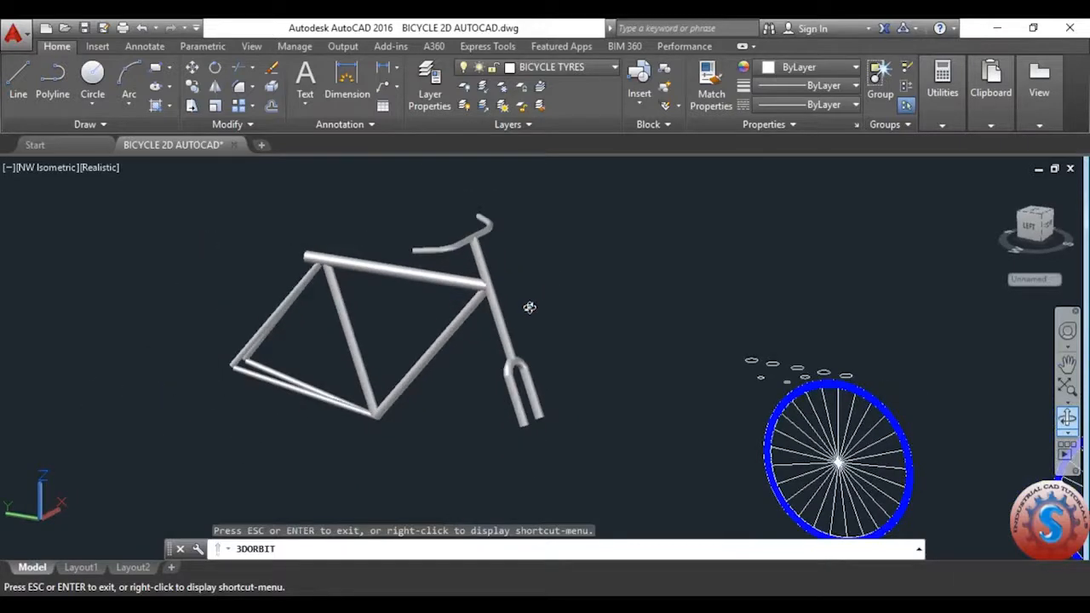
{"action": "key", "text": "Escape"}
{"action": "scroll", "coordinate": [519, 277], "scroll_direction": "up", "scroll_amount": 1}
{"action": "scroll", "coordinate": [521, 279], "scroll_direction": "down", "scroll_amount": 3}
{"action": "scroll", "coordinate": [525, 282], "scroll_direction": "up", "scroll_amount": 3}
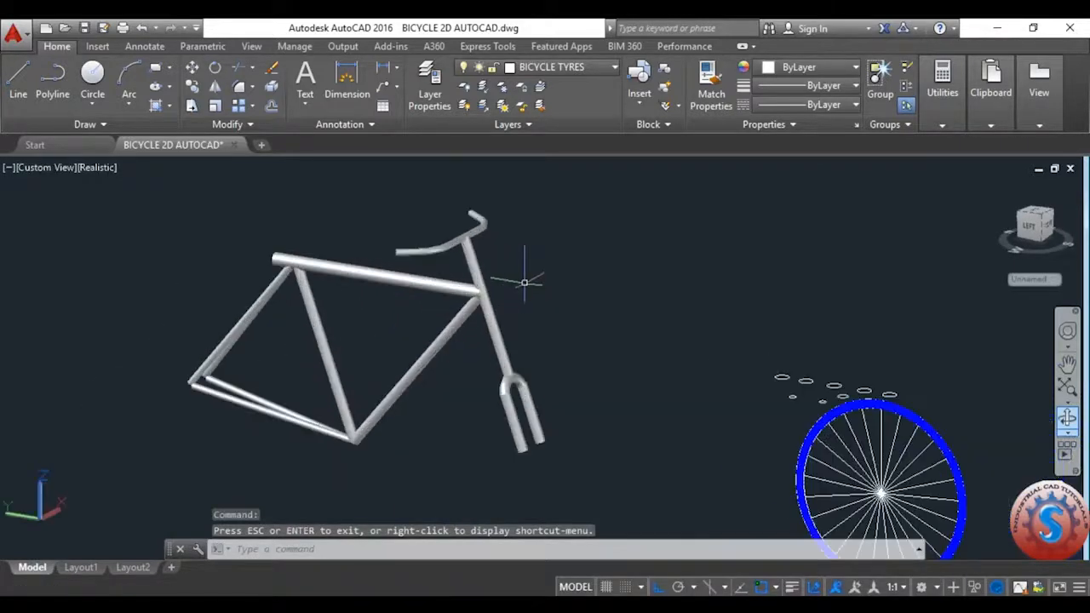
- Delete the three leftmost leftover small circles above the wheel nearest the frame
{"action": "scroll", "coordinate": [569, 336], "scroll_direction": "down", "scroll_amount": 2}
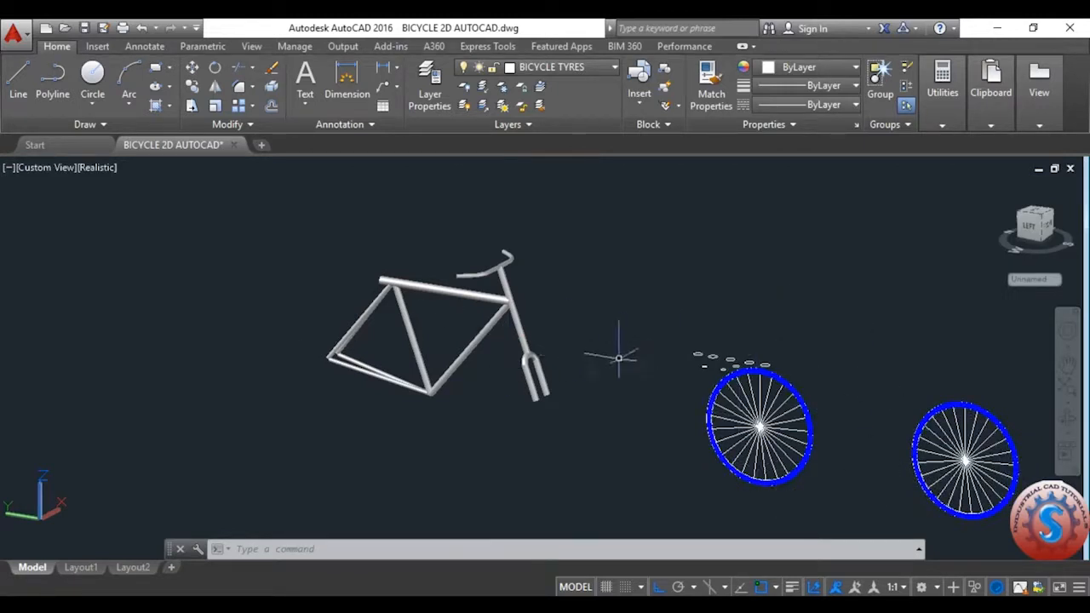
{"action": "scroll", "coordinate": [685, 385], "scroll_direction": "up", "scroll_amount": 2}
{"action": "scroll", "coordinate": [673, 388], "scroll_direction": "down", "scroll_amount": 3}
{"action": "scroll", "coordinate": [673, 385], "scroll_direction": "up", "scroll_amount": 6}
{"action": "scroll", "coordinate": [673, 385], "scroll_direction": "down", "scroll_amount": 6}
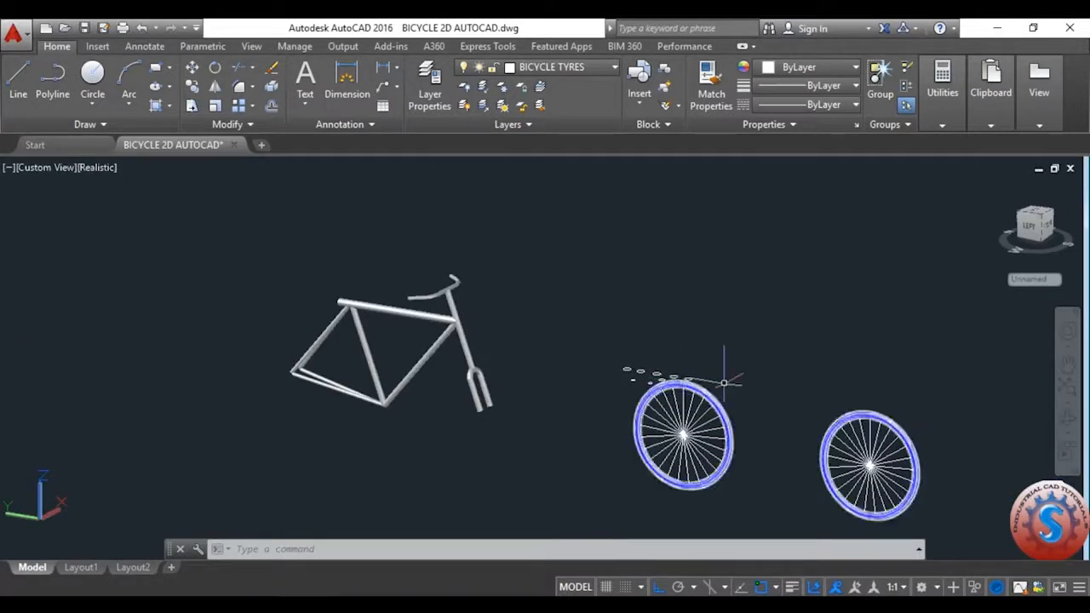
{"action": "scroll", "coordinate": [852, 383], "scroll_direction": "down", "scroll_amount": 3}
{"action": "scroll", "coordinate": [685, 364], "scroll_direction": "up", "scroll_amount": 4}
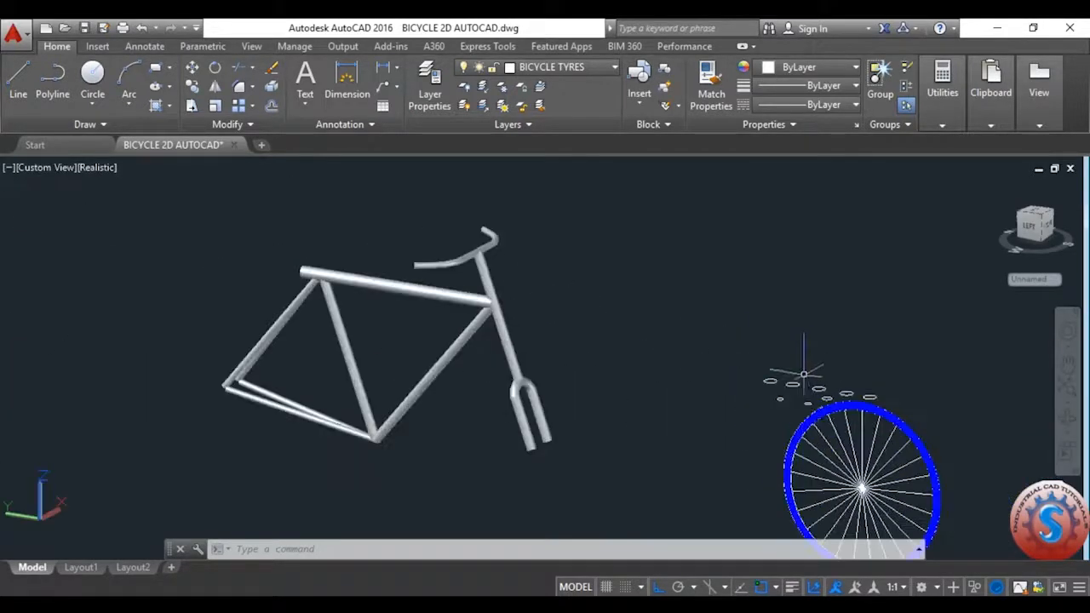
{"action": "left_click", "coordinate": [790, 418]}
{"action": "left_click", "coordinate": [736, 332]}
{"action": "key", "text": "Delete"}
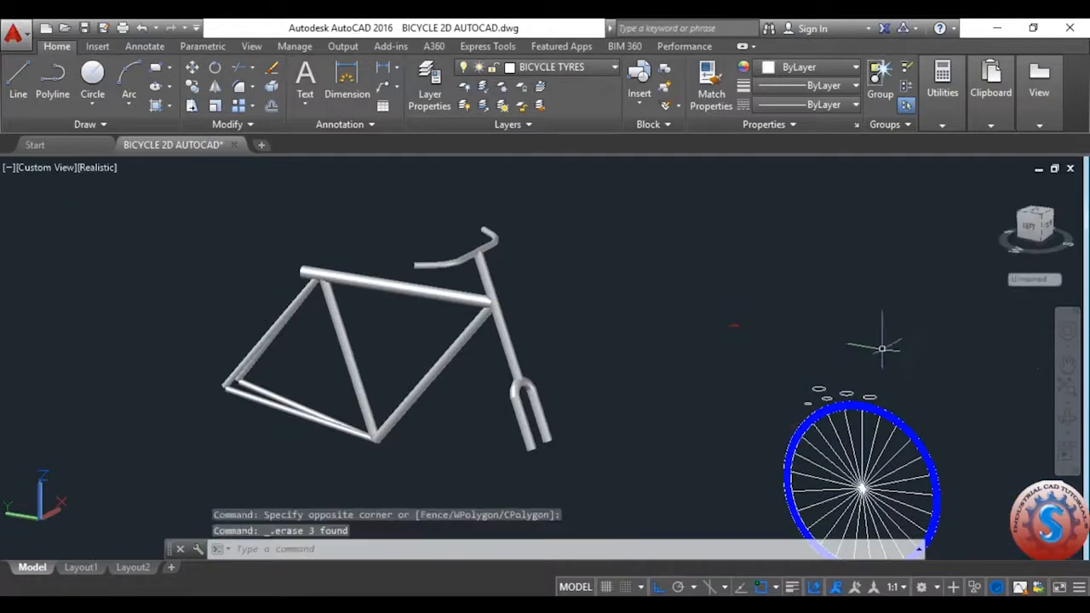
- Check the objects of the wheel nearest the frame by selecting them, clear the selection, and save the drawing
{"action": "scroll", "coordinate": [849, 399], "scroll_direction": "up", "scroll_amount": 3}
{"action": "scroll", "coordinate": [805, 392], "scroll_direction": "down", "scroll_amount": 5}
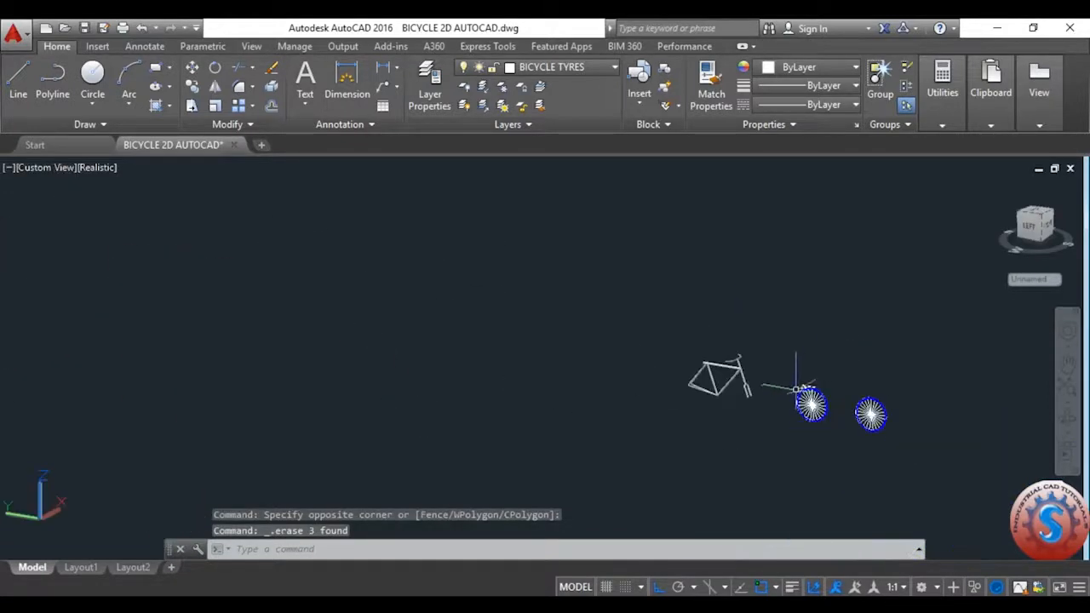
{"action": "scroll", "coordinate": [792, 387], "scroll_direction": "up", "scroll_amount": 2}
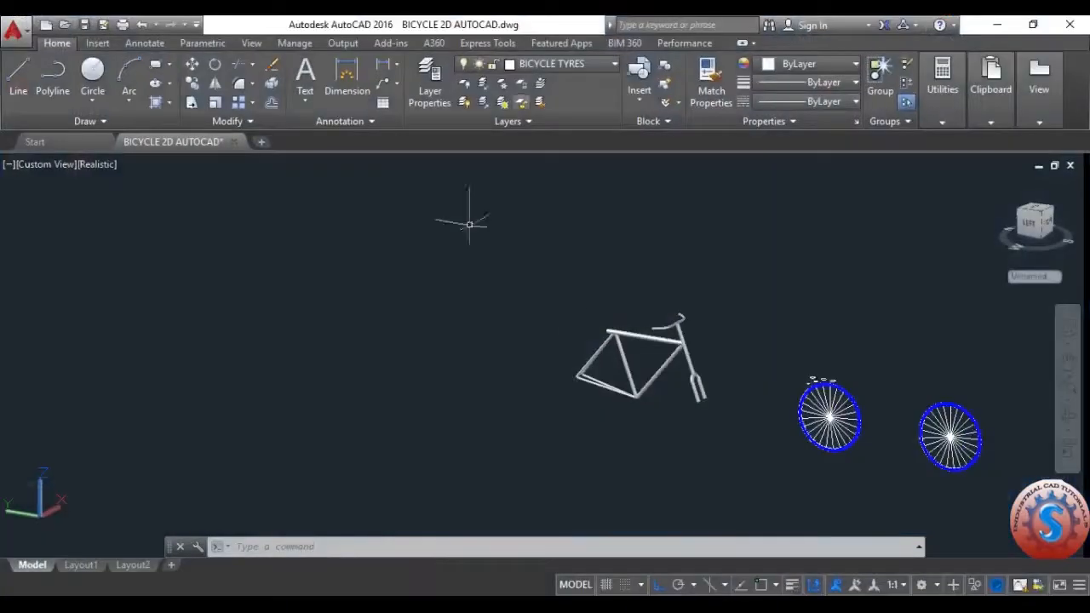
{"action": "scroll", "coordinate": [647, 306], "scroll_direction": "down", "scroll_amount": 3}
{"action": "scroll", "coordinate": [715, 345], "scroll_direction": "up", "scroll_amount": 5}
{"action": "left_click", "coordinate": [756, 434]}
{"action": "left_click", "coordinate": [681, 375]}
{"action": "scroll", "coordinate": [677, 375], "scroll_direction": "down", "scroll_amount": 3}
{"action": "scroll", "coordinate": [675, 375], "scroll_direction": "up", "scroll_amount": 2}
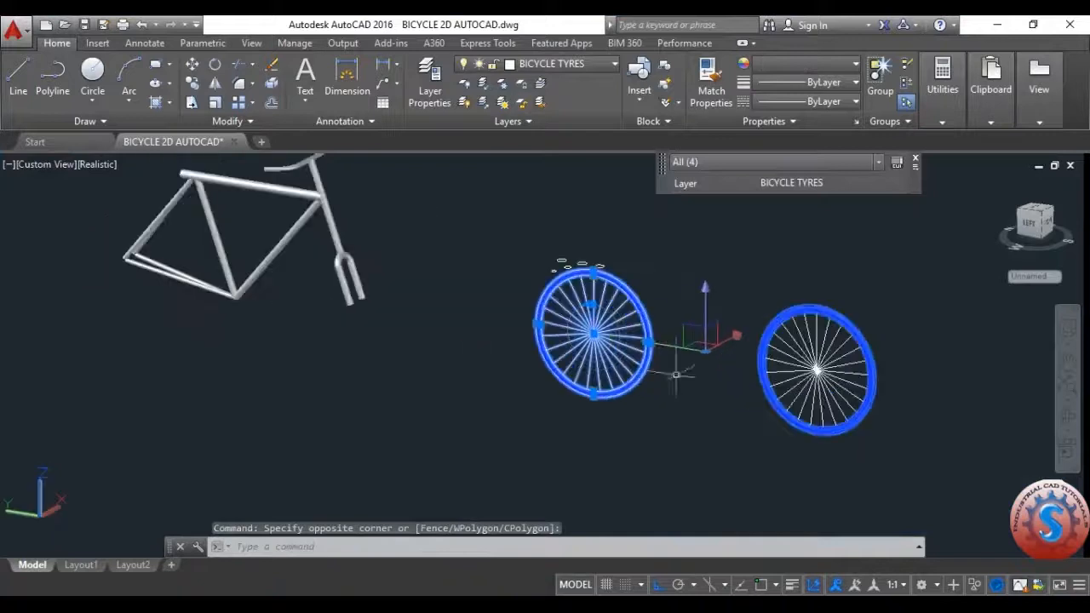
{"action": "key", "text": "Escape"}
{"action": "key", "text": "ctrl+s"}
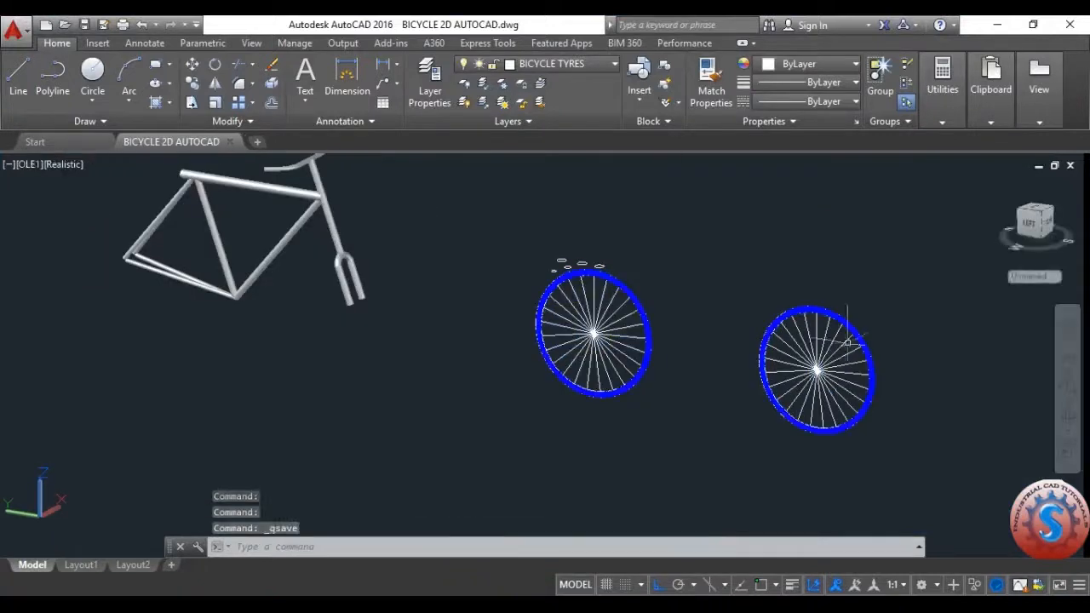
- Delete the polar spoke arrays from both wheels, leaving only the tyre rings, and save the drawing
{"action": "left_click", "coordinate": [628, 343]}
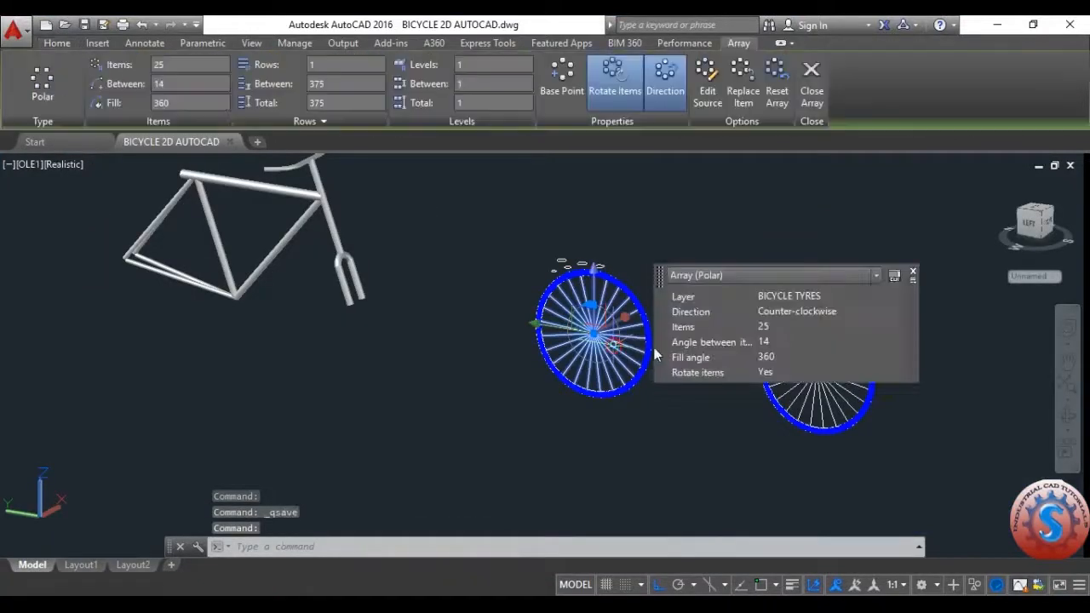
{"action": "key", "text": "Delete"}
{"action": "left_click", "coordinate": [818, 341]}
{"action": "key", "text": "Delete"}
{"action": "left_click", "coordinate": [706, 361]}
{"action": "left_click", "coordinate": [894, 272]}
{"action": "left_click", "coordinate": [633, 319]}
{"action": "left_click", "coordinate": [730, 384]}
{"action": "key", "text": "Escape"}
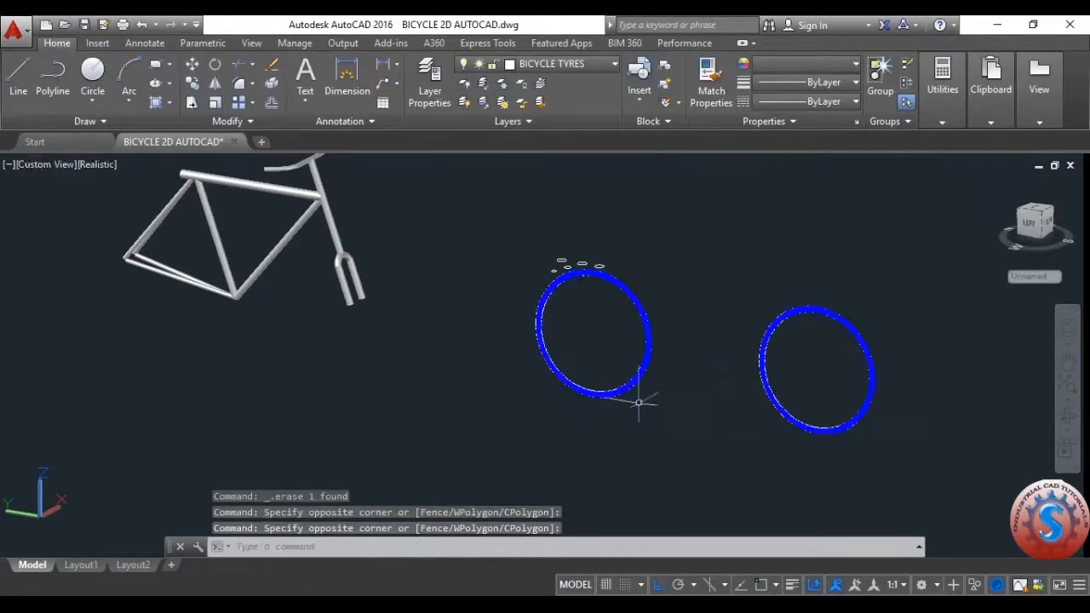
{"action": "key", "text": "ctrl+s"}
- Explode the blue hatch of the tyre ring nearest the frame
{"action": "scroll", "coordinate": [639, 402], "scroll_direction": "up", "scroll_amount": 2}
{"action": "type", "text": "e"}
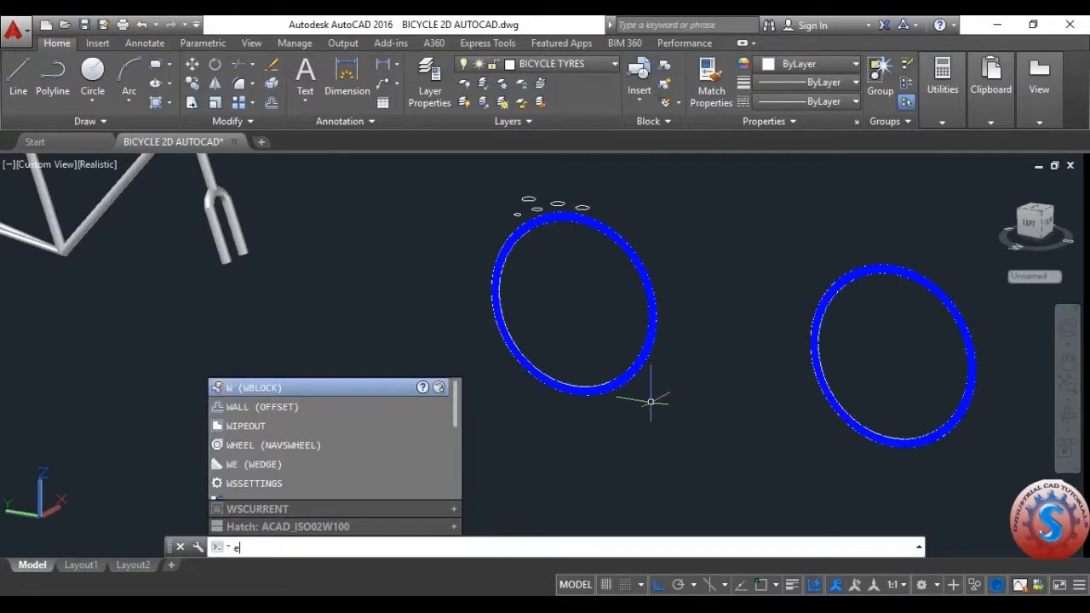
{"action": "type", "text": "xplod"}
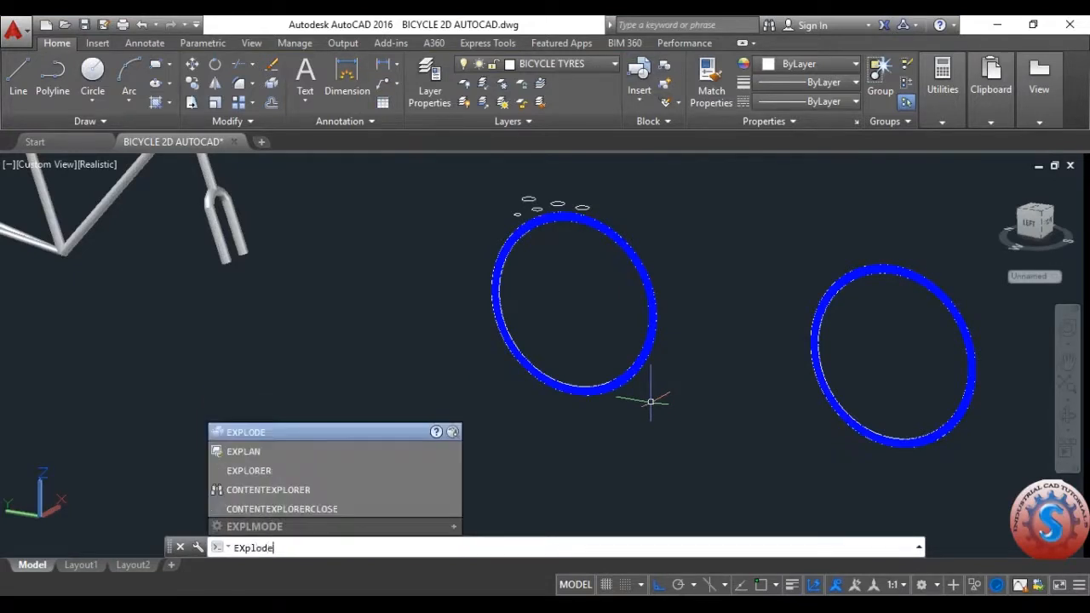
{"action": "key", "text": "Return"}
{"action": "left_click", "coordinate": [648, 409]}
{"action": "left_click", "coordinate": [576, 332]}
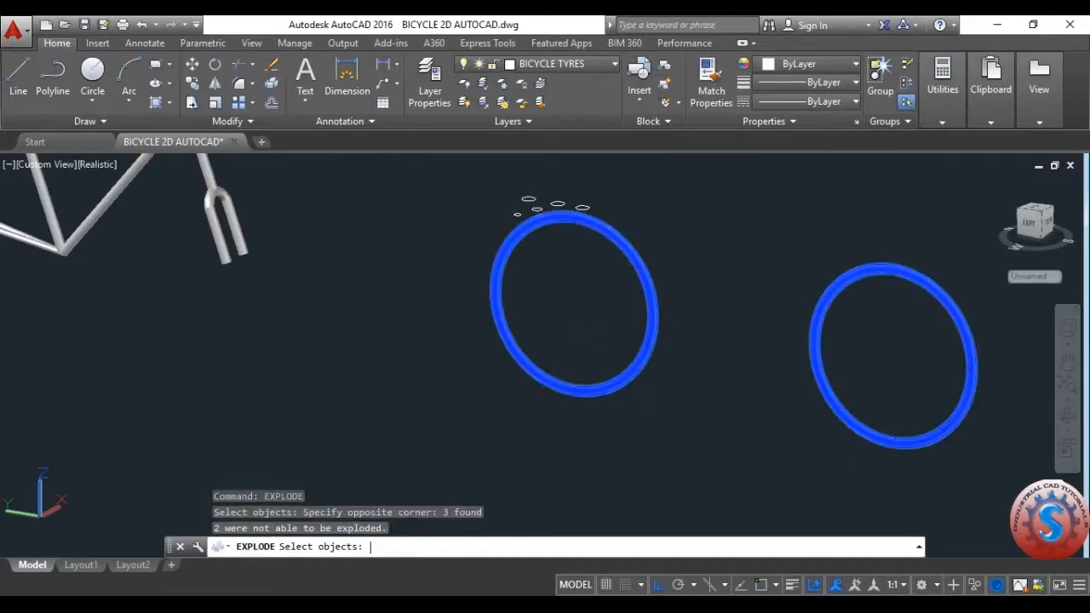
{"action": "key", "text": "Return"}
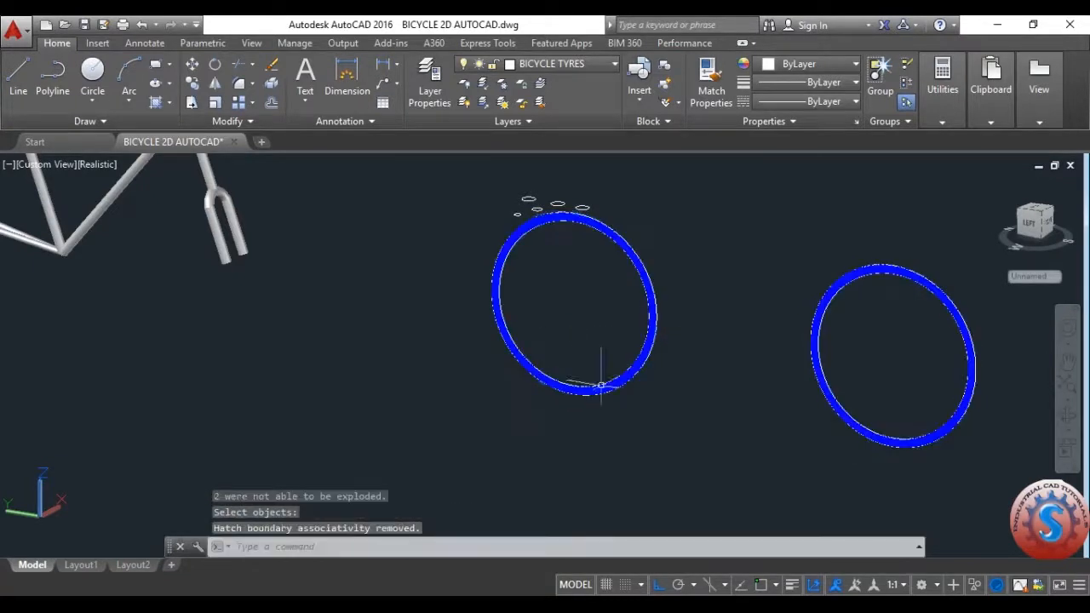
- Check the exploded hatch pieces of that tyre ring by selecting part of it, clear the selection, and save the drawing
{"action": "scroll", "coordinate": [626, 379], "scroll_direction": "down", "scroll_amount": 3}
{"action": "left_click", "coordinate": [662, 394]}
{"action": "left_click", "coordinate": [596, 340]}
{"action": "left_click", "coordinate": [621, 375]}
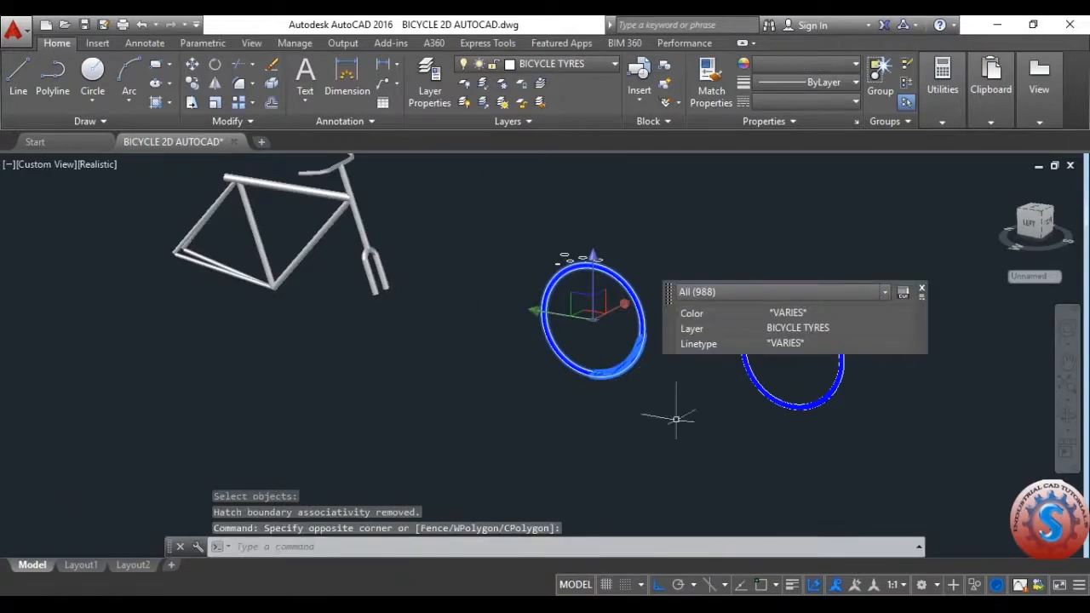
{"action": "key", "text": "Escape"}
{"action": "scroll", "coordinate": [669, 417], "scroll_direction": "up", "scroll_amount": 3}
{"action": "key", "text": "ctrl+s"}
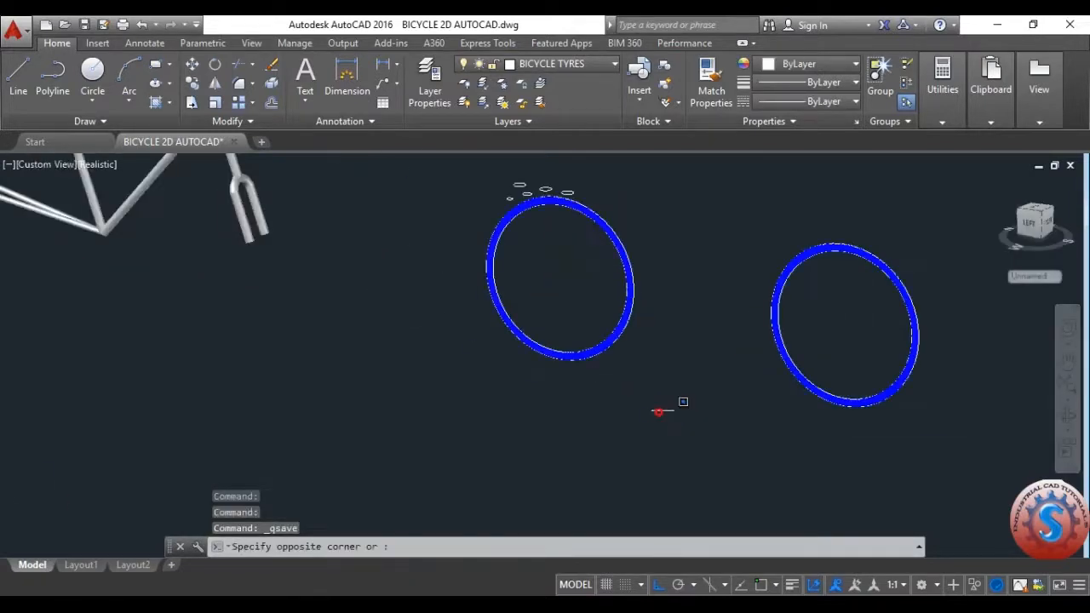
- Try to erase the exploded hatch pieces on the lower part of the tyre nearest the bicycle frame
{"action": "left_click", "coordinate": [530, 287]}
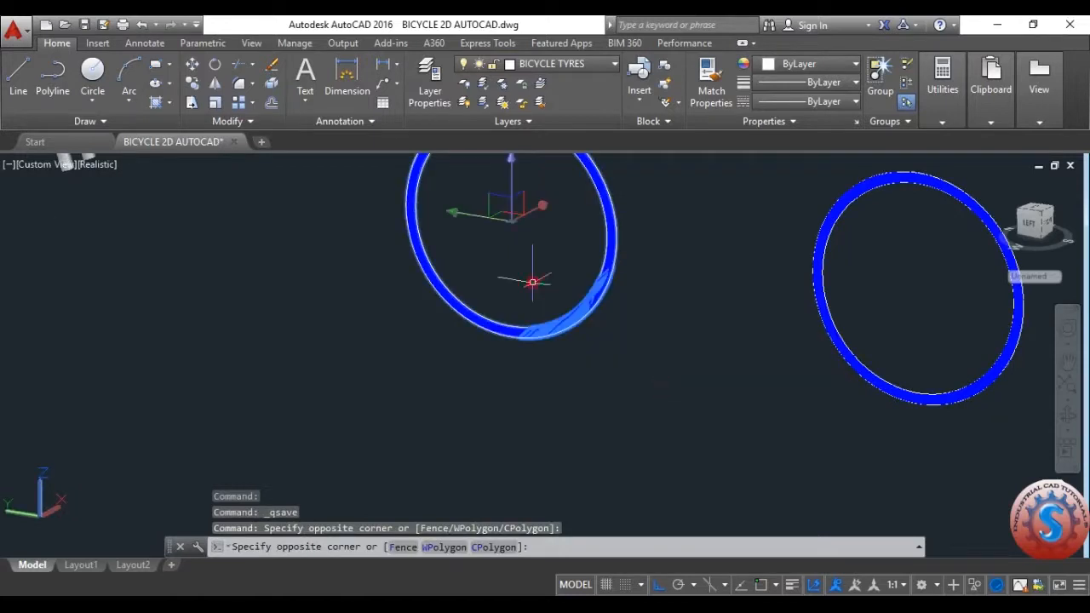
{"action": "key", "text": "Delete"}
{"action": "scroll", "coordinate": [613, 357], "scroll_direction": "down", "scroll_amount": 2}
{"action": "scroll", "coordinate": [626, 385], "scroll_direction": "down", "scroll_amount": 2}
- Undo the erasure and the preceding operations back through the explode of the tyre hatch
{"action": "key", "text": "ctrl+z"}
{"action": "key", "text": "ctrl+z"}
{"action": "key", "text": "ctrl+z"}
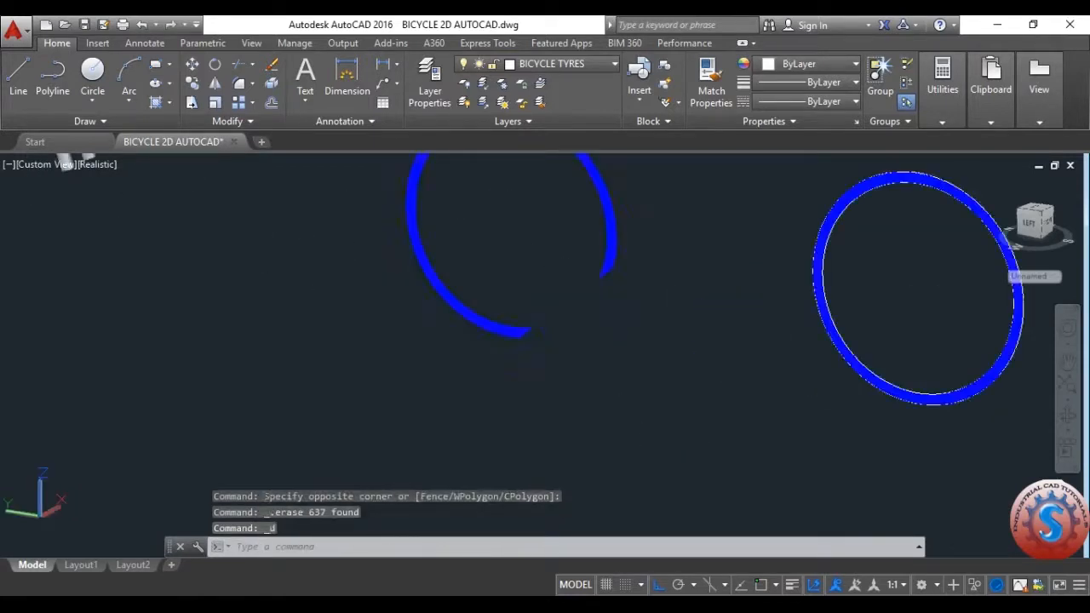
{"action": "key", "text": "ctrl+z"}
{"action": "key", "text": "ctrl+z"}
{"action": "key", "text": "ctrl+z"}
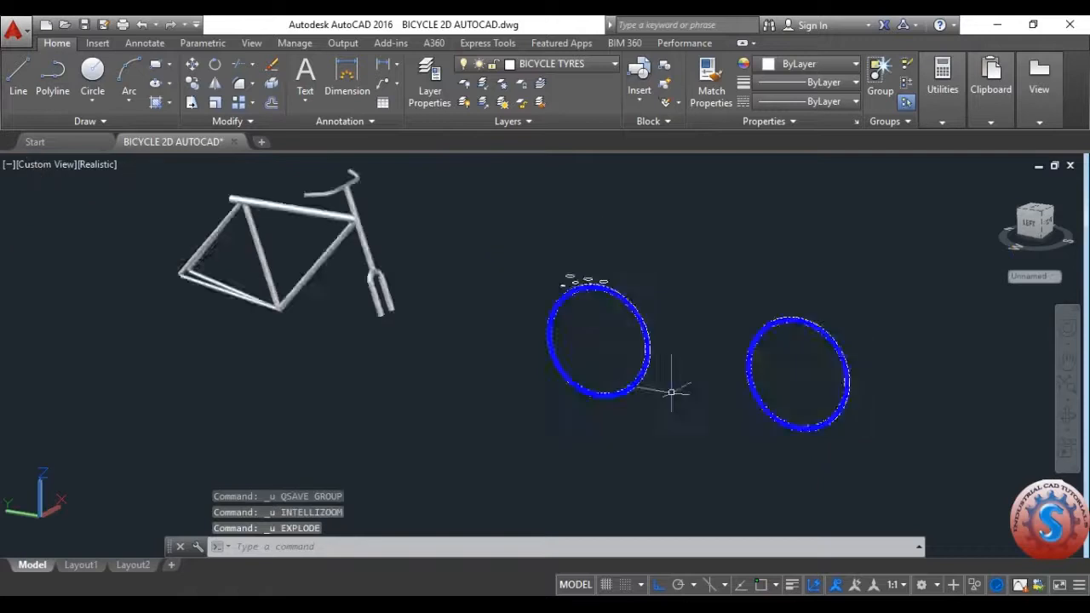
- Erase the tyre nearest the bicycle frame, both its circles and the blue hatch, leaving the small ellipses
{"action": "scroll", "coordinate": [688, 396], "scroll_direction": "up", "scroll_amount": 3}
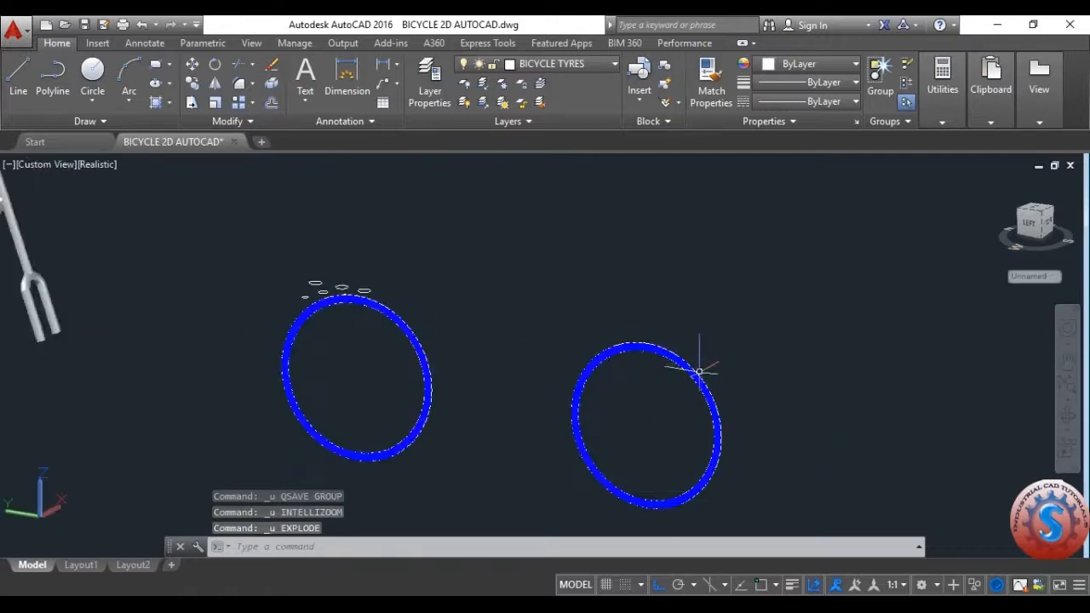
{"action": "left_click", "coordinate": [472, 389]}
{"action": "left_click", "coordinate": [391, 352]}
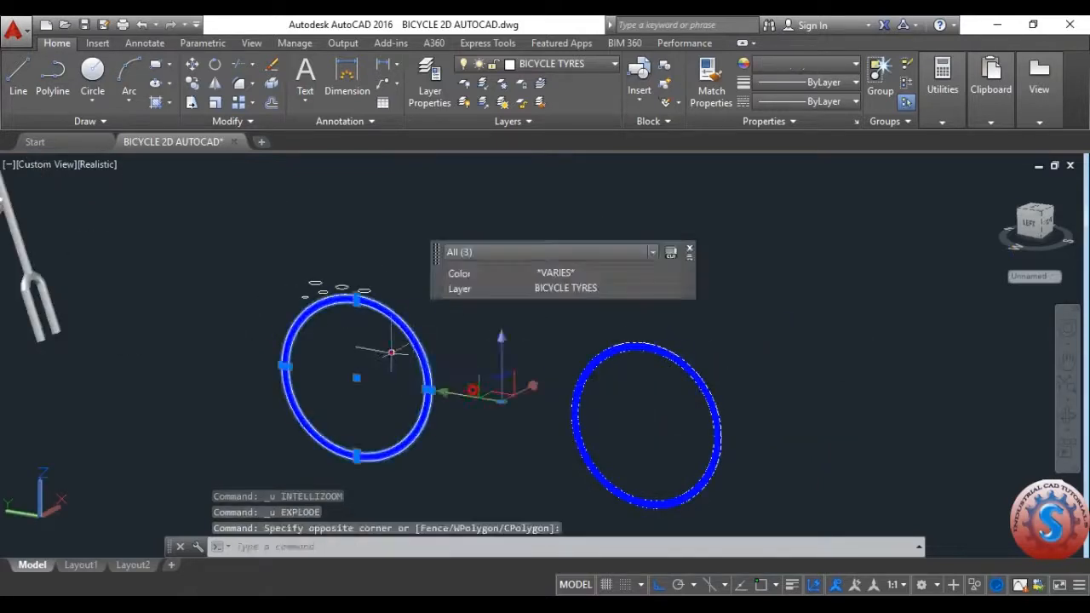
{"action": "key", "text": "Delete"}
{"action": "scroll", "coordinate": [633, 348], "scroll_direction": "down", "scroll_amount": 3}
{"action": "scroll", "coordinate": [632, 348], "scroll_direction": "up", "scroll_amount": 5}
{"action": "scroll", "coordinate": [582, 324], "scroll_direction": "down", "scroll_amount": 3}
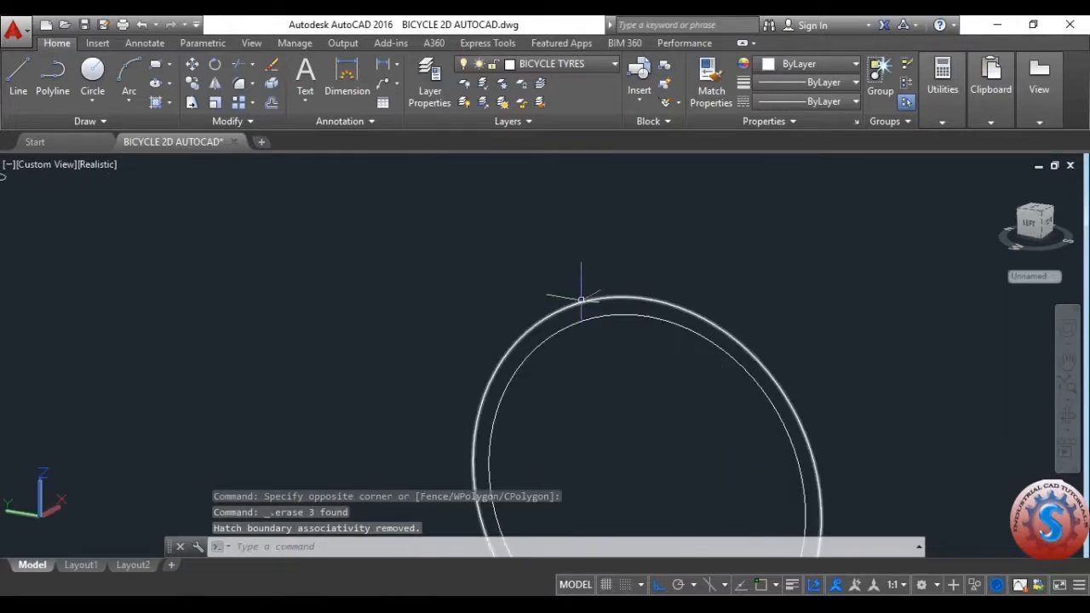
{"action": "scroll", "coordinate": [574, 329], "scroll_direction": "down", "scroll_amount": 4}
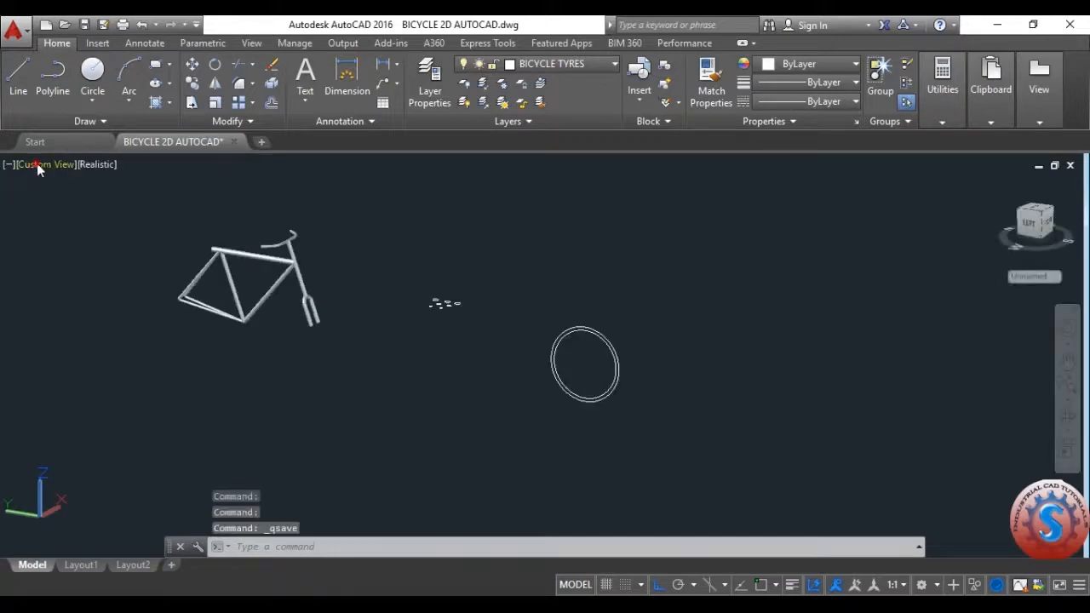
{"action": "left_click", "coordinate": [37, 166]}
{"action": "left_click", "coordinate": [70, 202]}
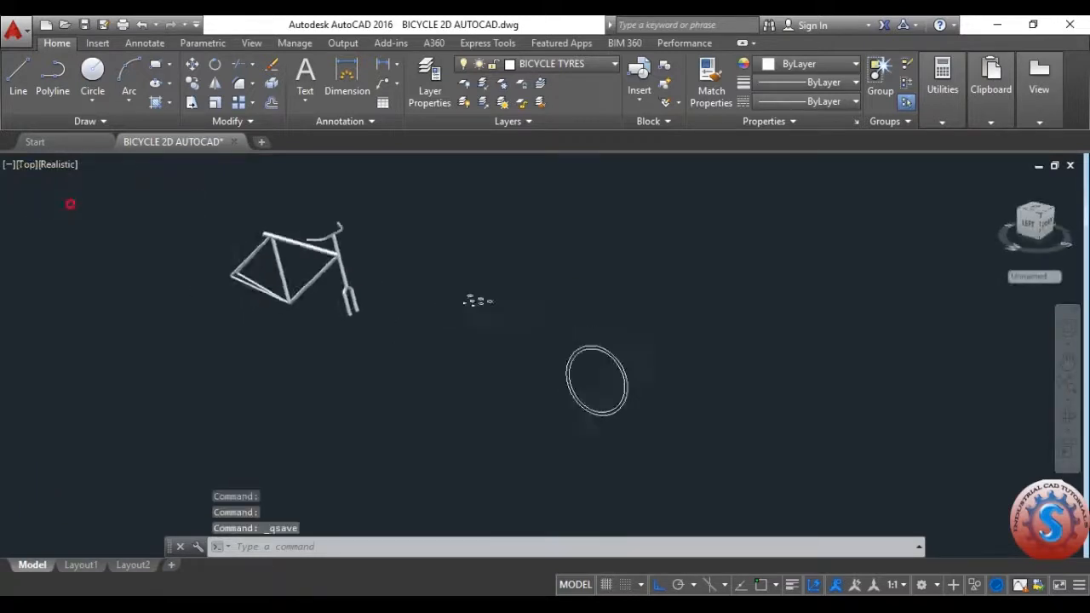
{"action": "scroll", "coordinate": [524, 391], "scroll_direction": "up", "scroll_amount": 5}
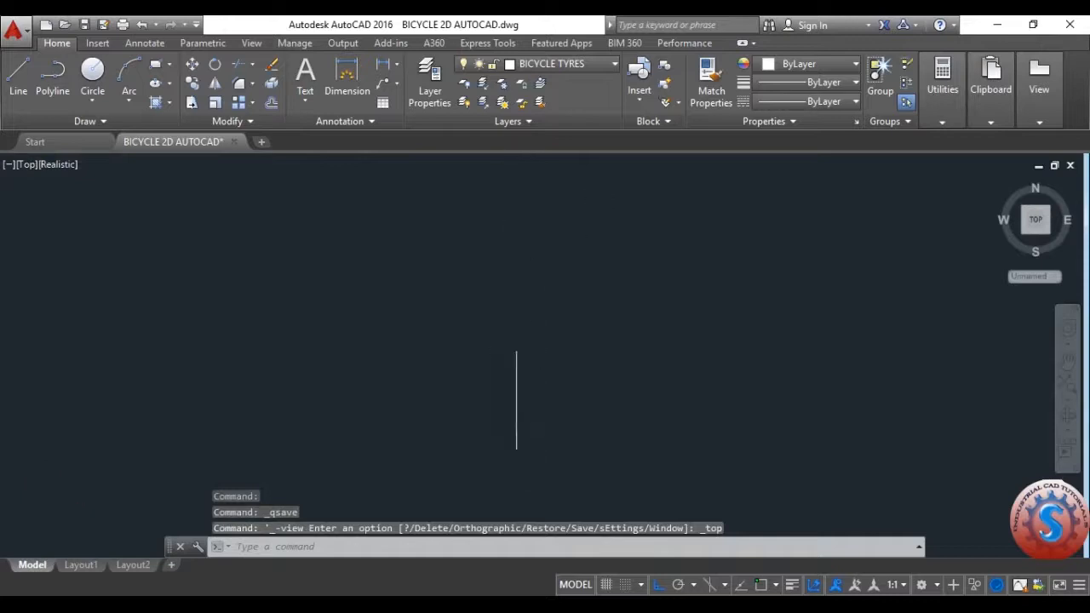
{"action": "type", "text": "l"}
{"action": "key", "text": "Return"}
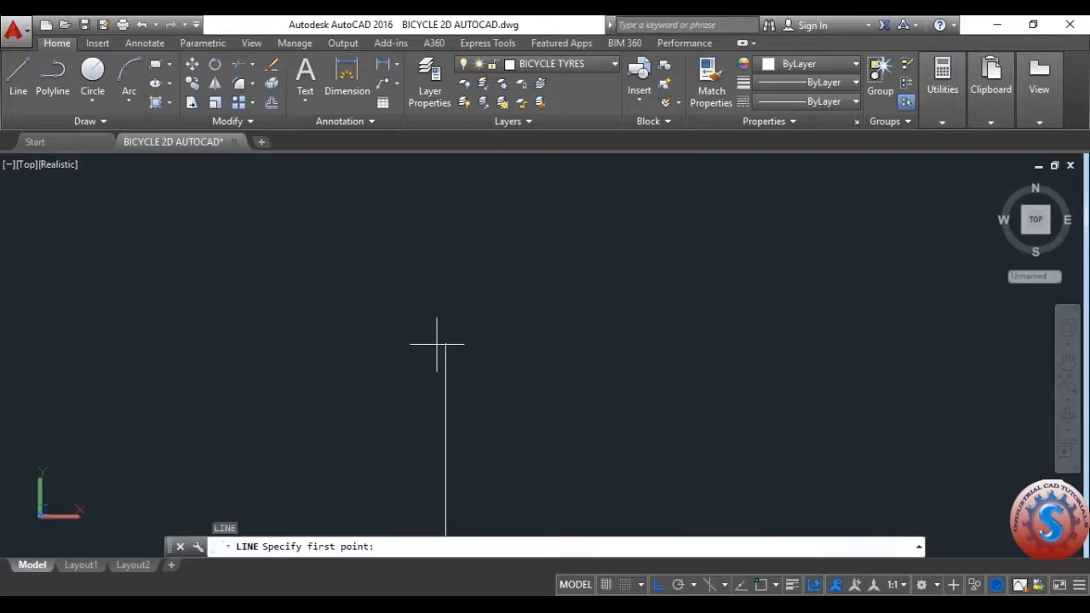
{"action": "scroll", "coordinate": [515, 357], "scroll_direction": "down", "scroll_amount": 3}
{"action": "scroll", "coordinate": [512, 361], "scroll_direction": "up", "scroll_amount": 3}
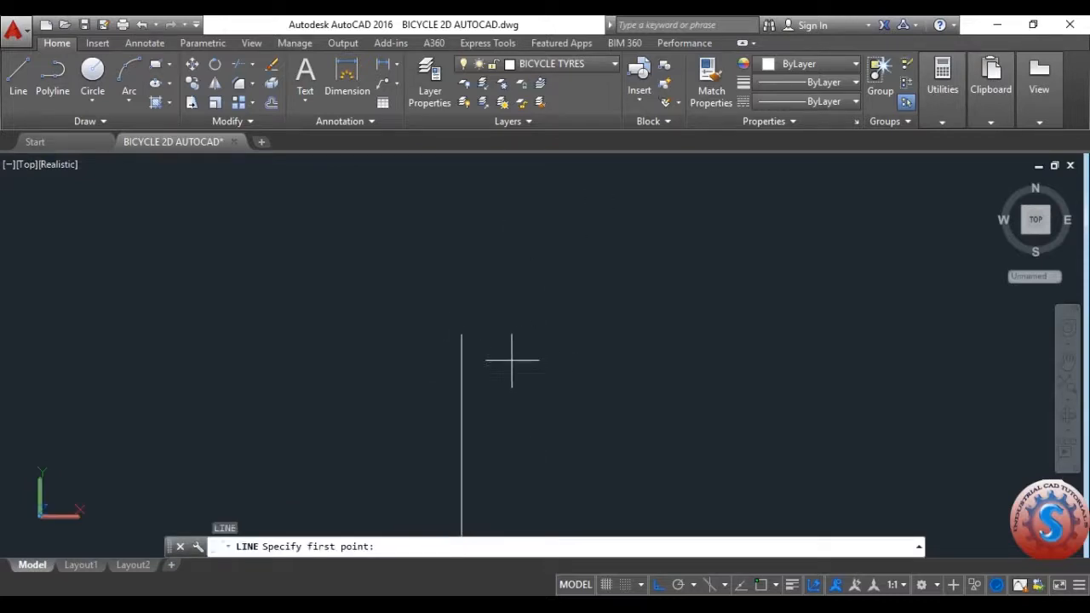
{"action": "scroll", "coordinate": [509, 349], "scroll_direction": "down", "scroll_amount": 3}
{"action": "key", "text": "Escape"}
- Save the drawing and erase the remaining tyre's inner circle in the SW Isometric view
{"action": "key", "text": "ctrl+s"}
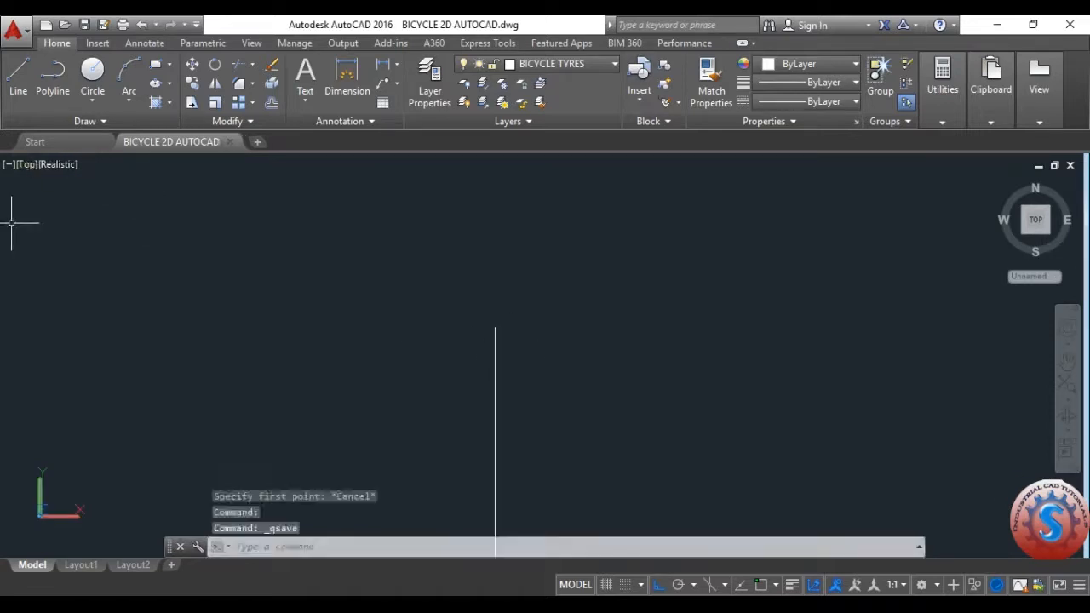
{"action": "left_click", "coordinate": [30, 165]}
{"action": "left_click", "coordinate": [72, 310]}
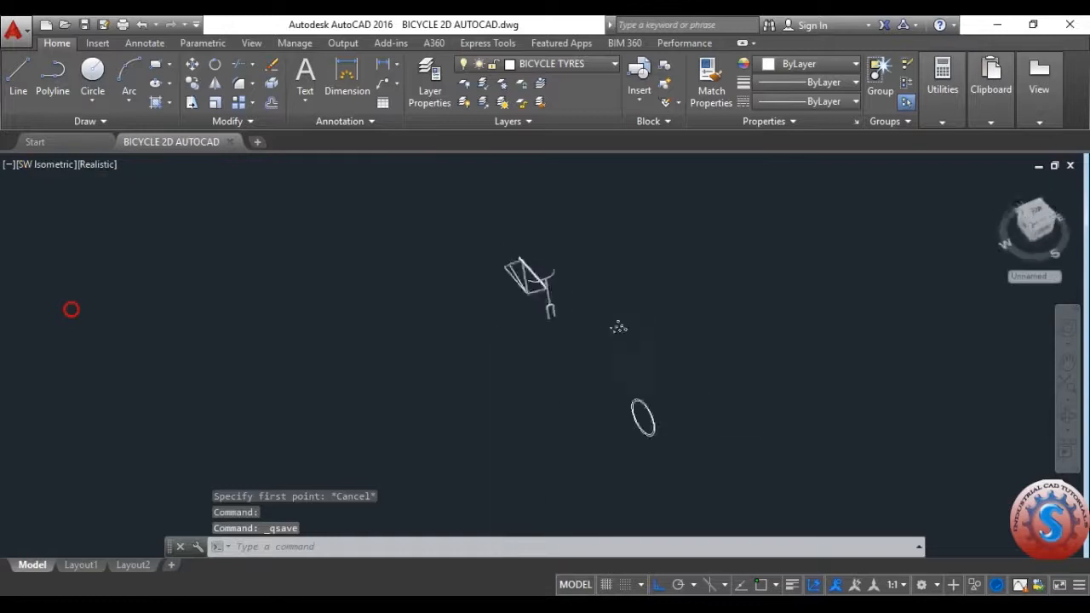
{"action": "scroll", "coordinate": [665, 417], "scroll_direction": "up", "scroll_amount": 5}
{"action": "left_click", "coordinate": [739, 372]}
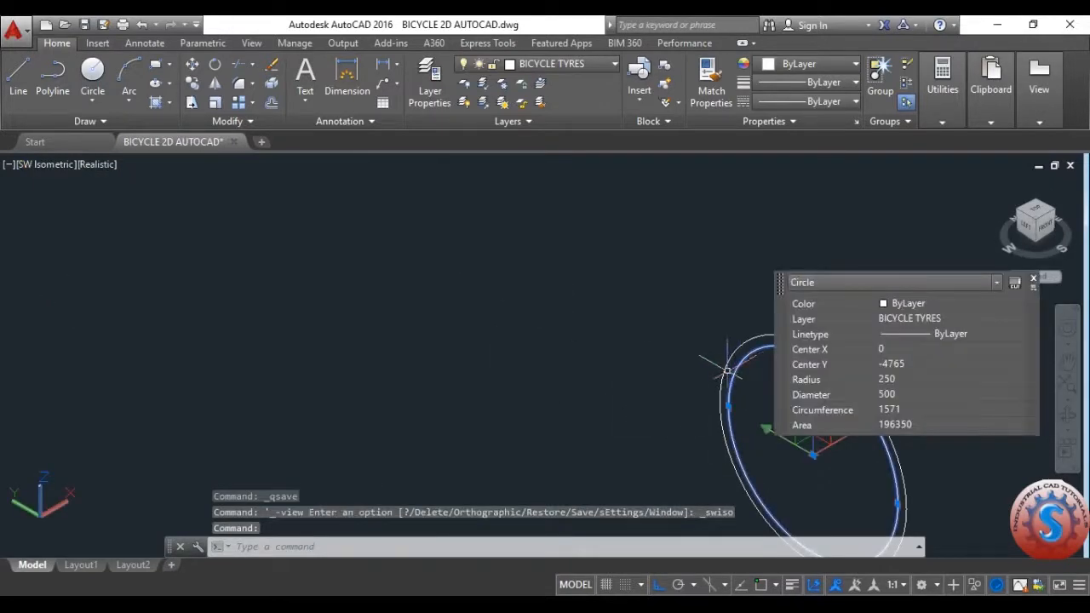
{"action": "key", "text": "Delete"}
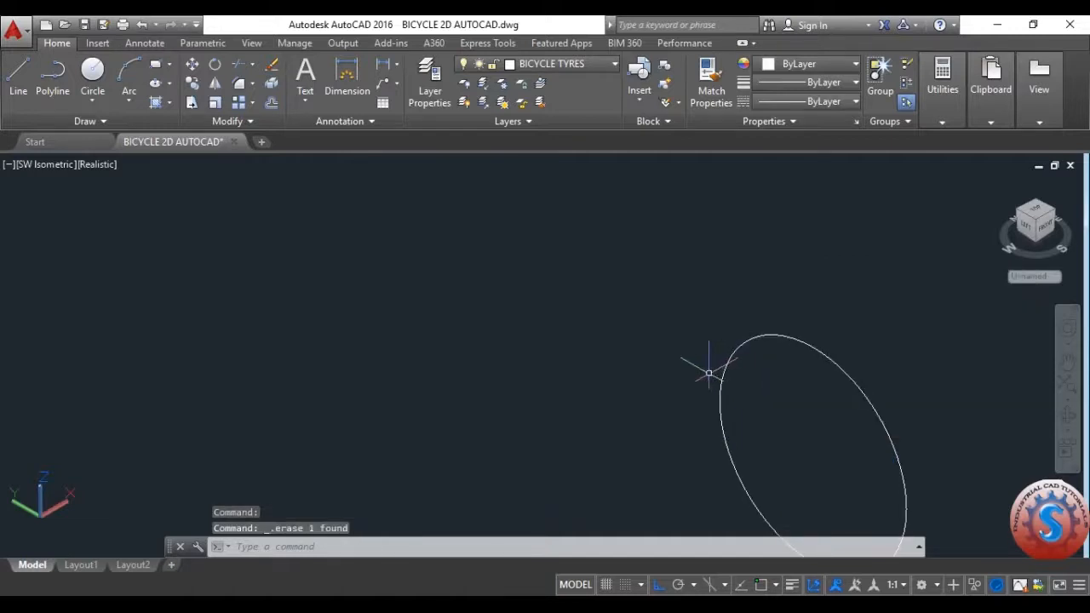
- In the Top view, draw a horizontal line 25 units long beside the edge-on tyre circle and save the drawing
{"action": "left_click", "coordinate": [50, 168]}
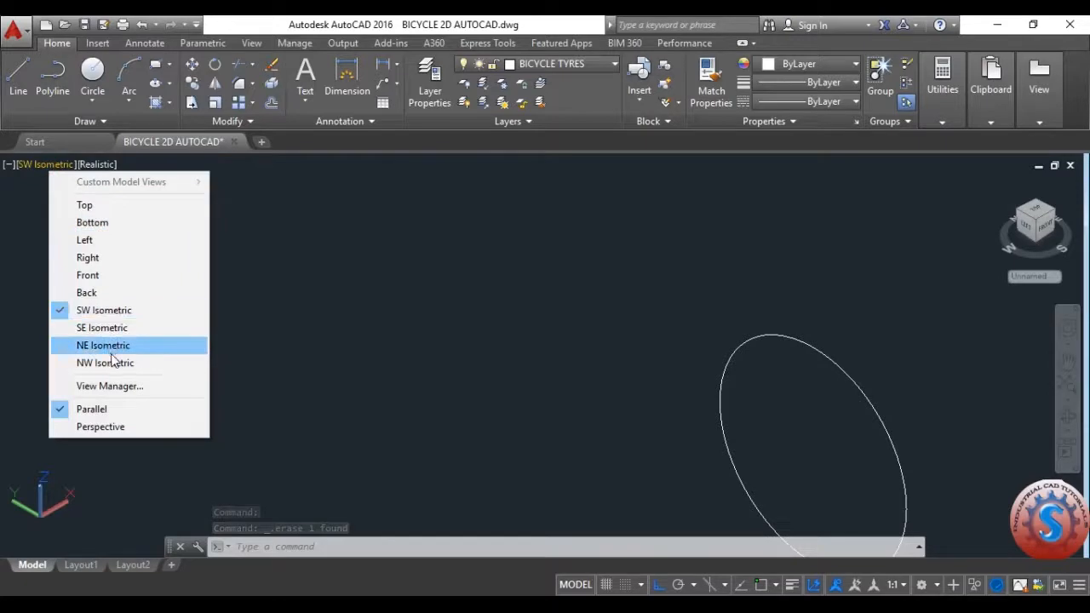
{"action": "left_click", "coordinate": [90, 206]}
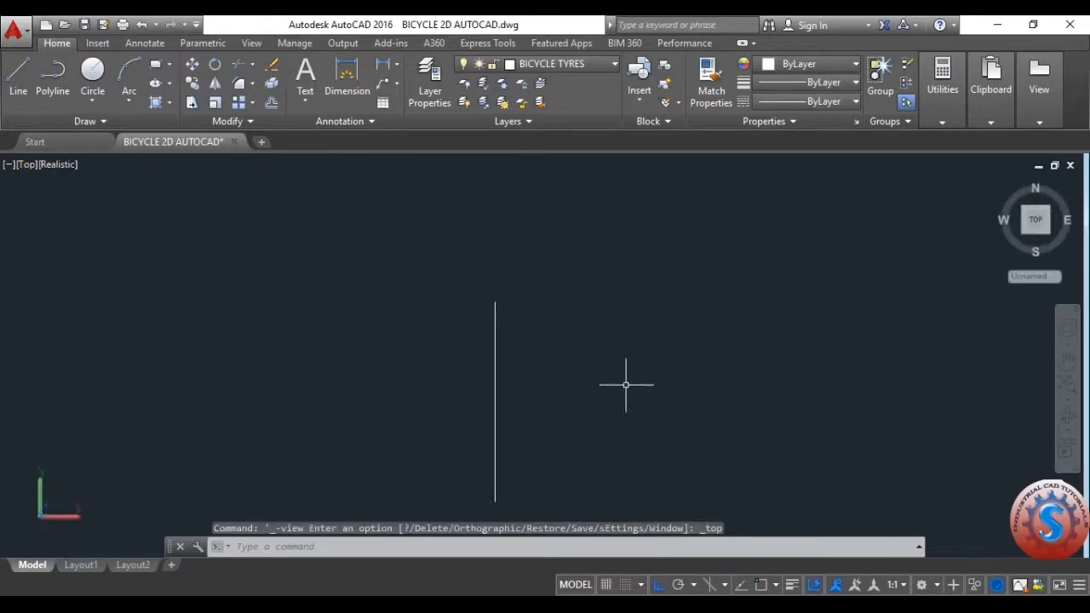
{"action": "type", "text": "l"}
{"action": "key", "text": "Return"}
{"action": "scroll", "coordinate": [503, 291], "scroll_direction": "up", "scroll_amount": 3}
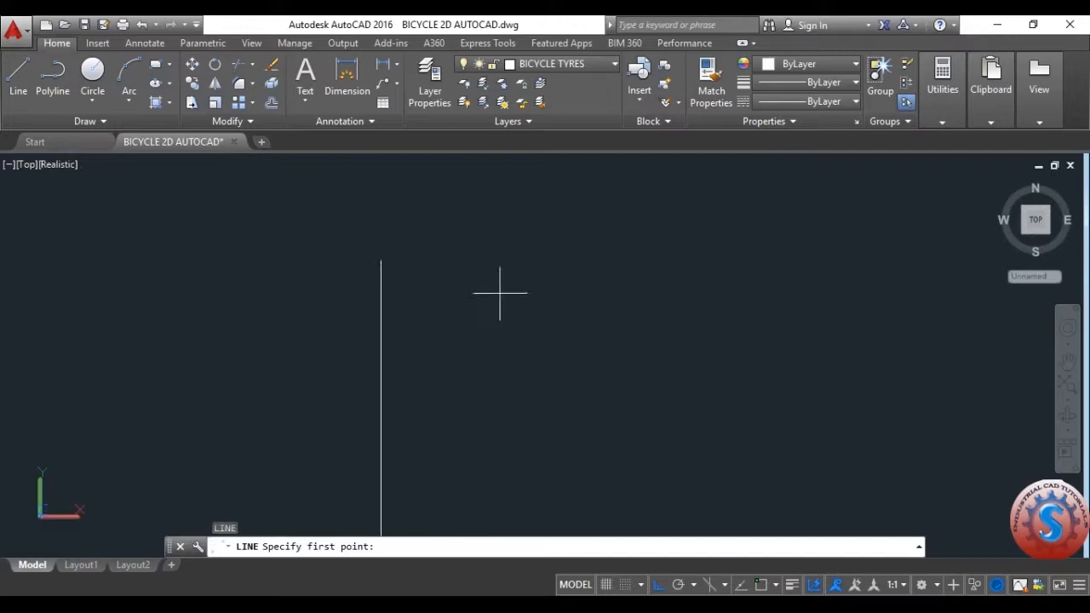
{"action": "left_click", "coordinate": [475, 273]}
{"action": "type", "text": "25"}
{"action": "key", "text": "Return"}
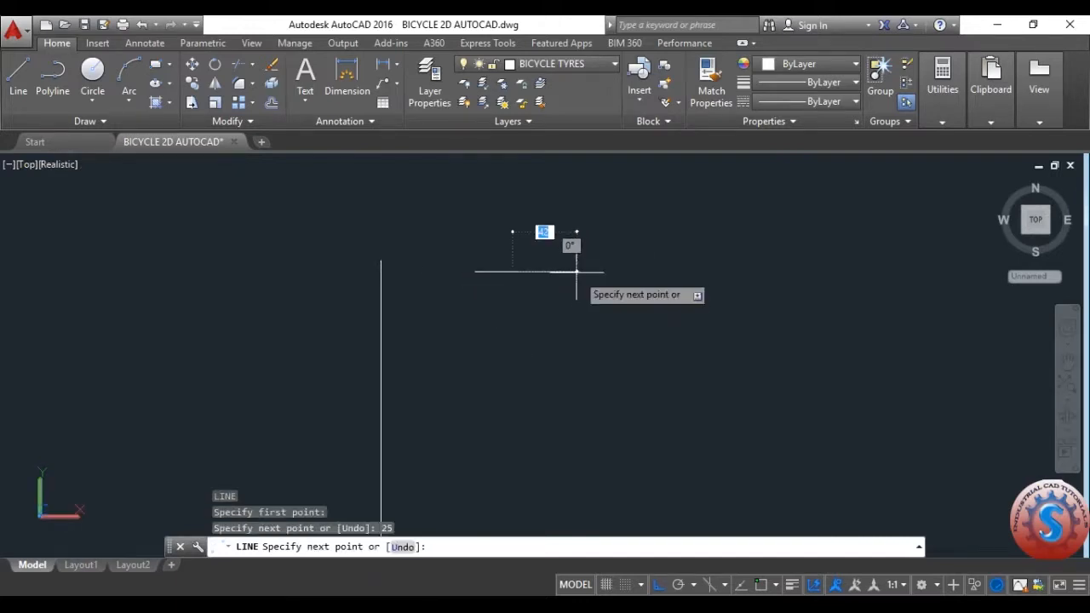
{"action": "key", "text": "ctrl+s"}
{"action": "scroll", "coordinate": [537, 289], "scroll_direction": "up", "scroll_amount": 3}
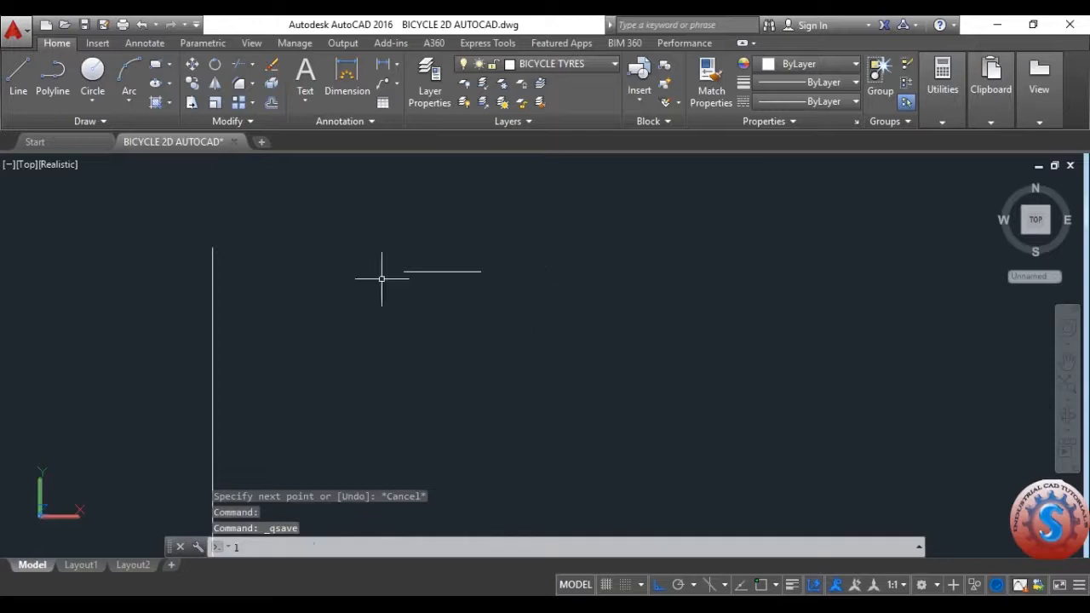
{"action": "key", "text": "Return"}
{"action": "key", "text": "Escape"}
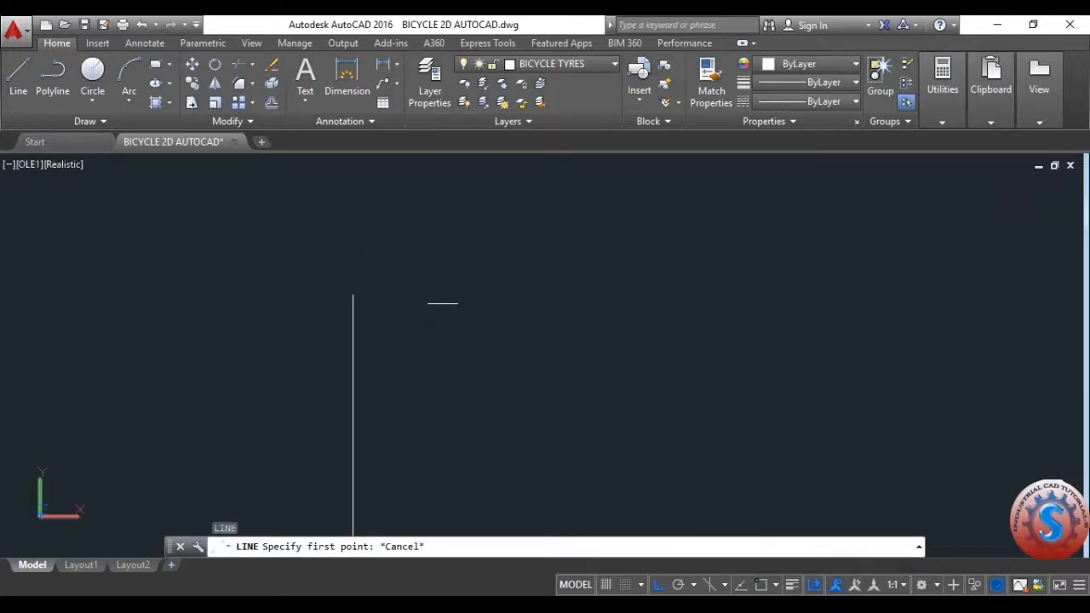
{"action": "key", "text": "ctrl+s"}
- With object snap on and Ortho off, draw two connected segments sloping down and outward from the horizontal line's left end
{"action": "type", "text": "l"}
{"action": "key", "text": "Return"}
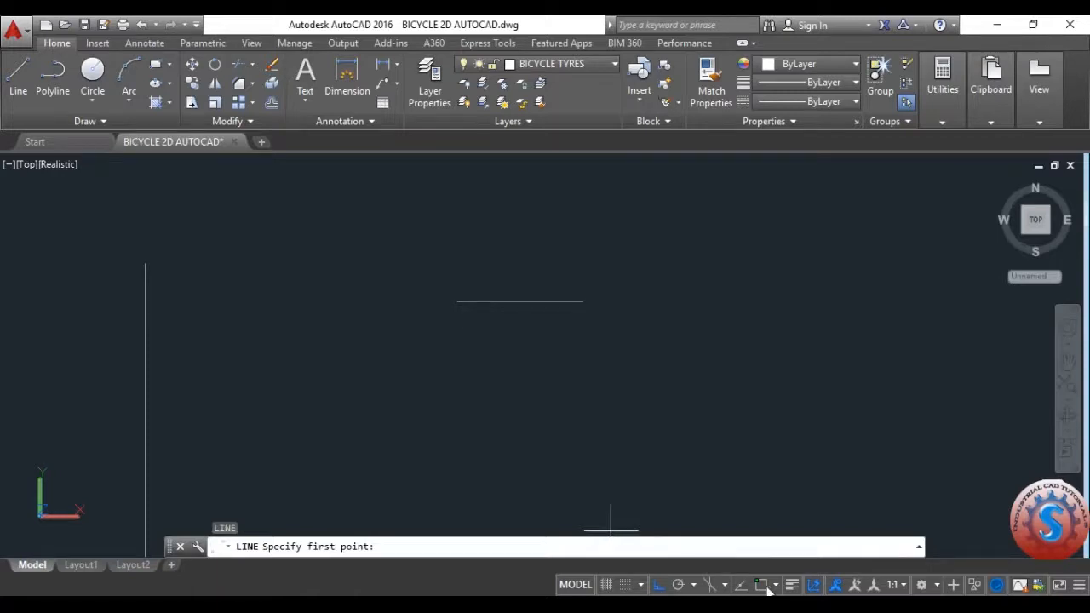
{"action": "left_click", "coordinate": [452, 298]}
{"action": "scroll", "coordinate": [436, 319], "scroll_direction": "up", "scroll_amount": 2}
{"action": "left_click", "coordinate": [662, 584]}
{"action": "scroll", "coordinate": [439, 319], "scroll_direction": "up", "scroll_amount": 1}
{"action": "left_click", "coordinate": [430, 317]}
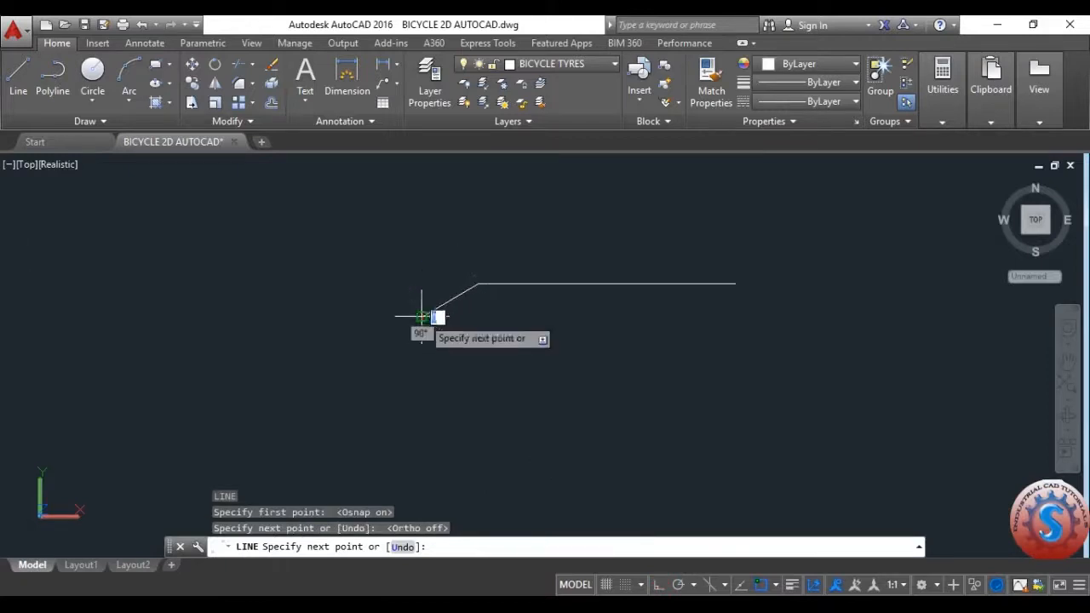
{"action": "left_click", "coordinate": [398, 354]}
{"action": "scroll", "coordinate": [431, 336], "scroll_direction": "down", "scroll_amount": 3}
{"action": "key", "text": "Escape"}
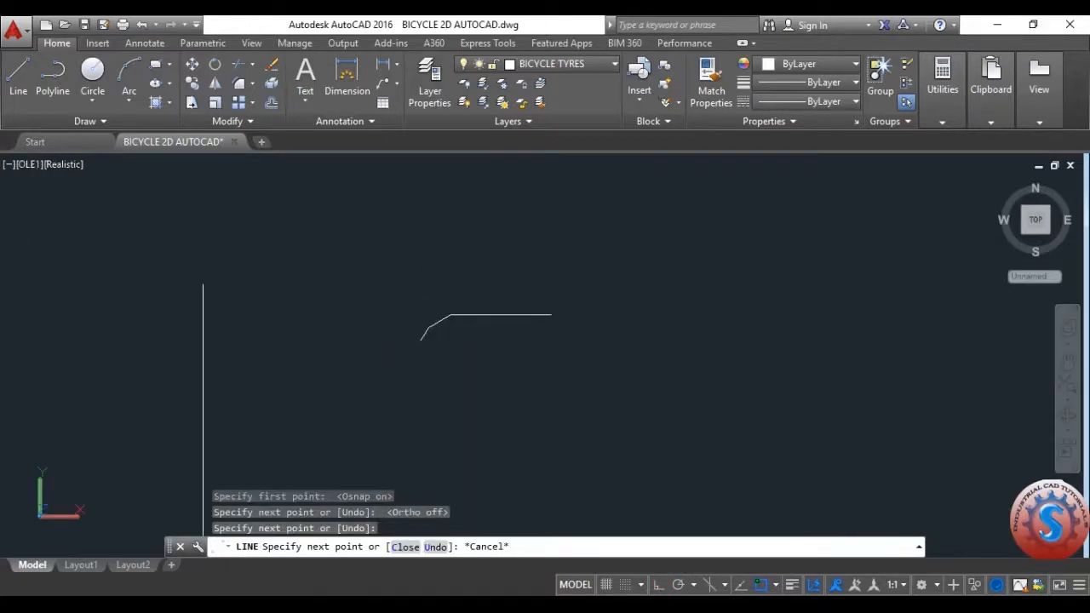
- Mirror the two sloping segments about a vertical axis through the horizontal line's midpoint, keeping the originals, and save the drawing
{"action": "scroll", "coordinate": [486, 370], "scroll_direction": "up", "scroll_amount": 1}
{"action": "type", "text": "mi"}
{"action": "key", "text": "Return"}
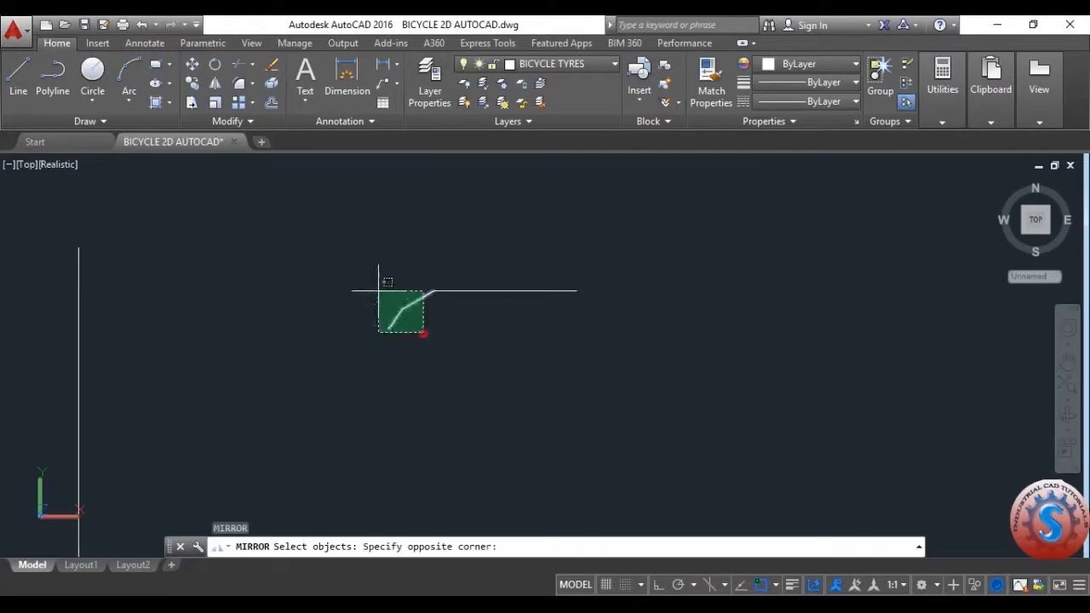
{"action": "left_click", "coordinate": [378, 291]}
{"action": "key", "text": "Return"}
{"action": "left_click", "coordinate": [504, 291]}
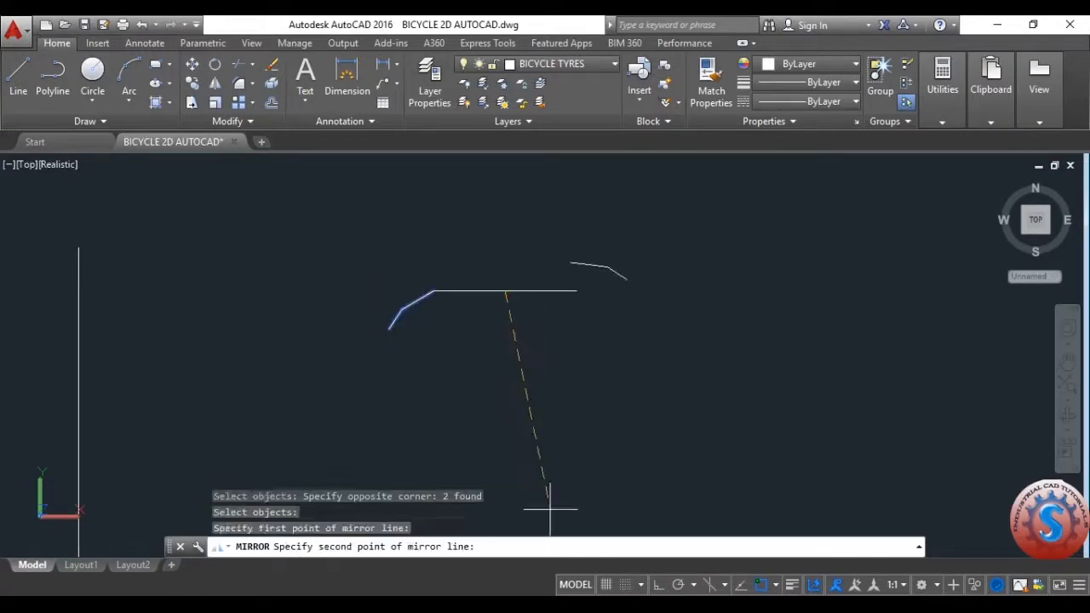
{"action": "left_click", "coordinate": [494, 383]}
{"action": "key", "text": "Return"}
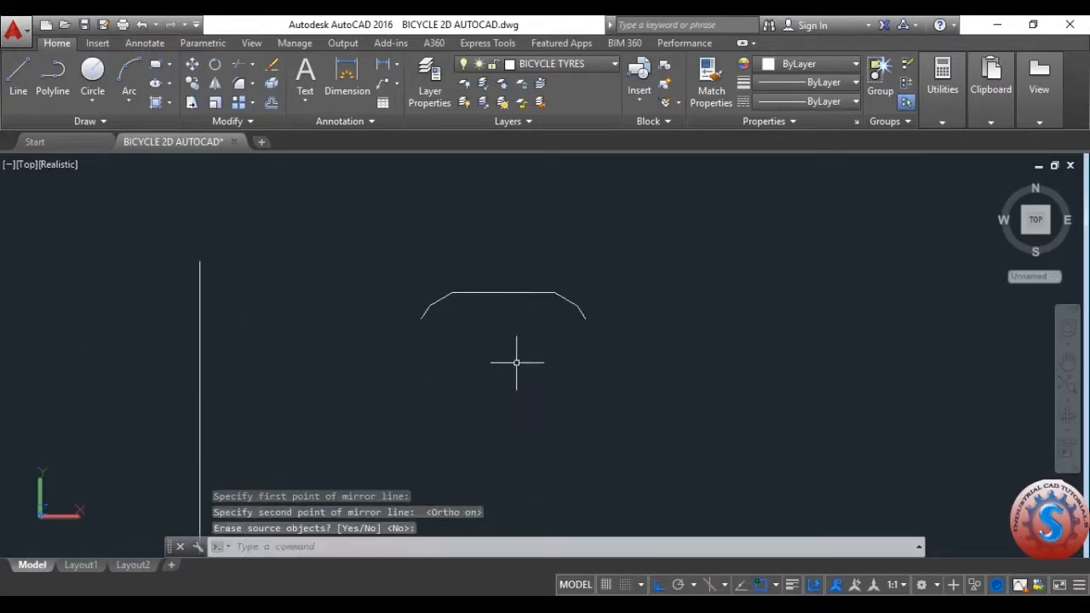
{"action": "key", "text": "ctrl+s"}
- Draw a short vertical line down from each open end of the tyre profile and save the drawing
{"action": "scroll", "coordinate": [470, 336], "scroll_direction": "up", "scroll_amount": 2}
{"action": "type", "text": "l"}
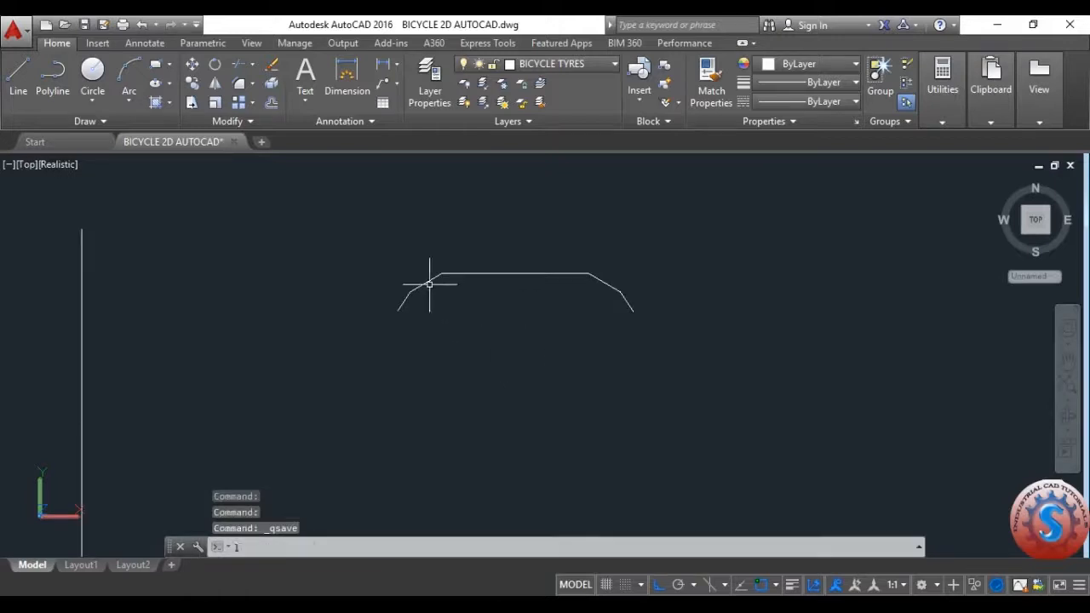
{"action": "key", "text": "Return"}
{"action": "left_click", "coordinate": [398, 310]}
{"action": "left_click", "coordinate": [397, 329]}
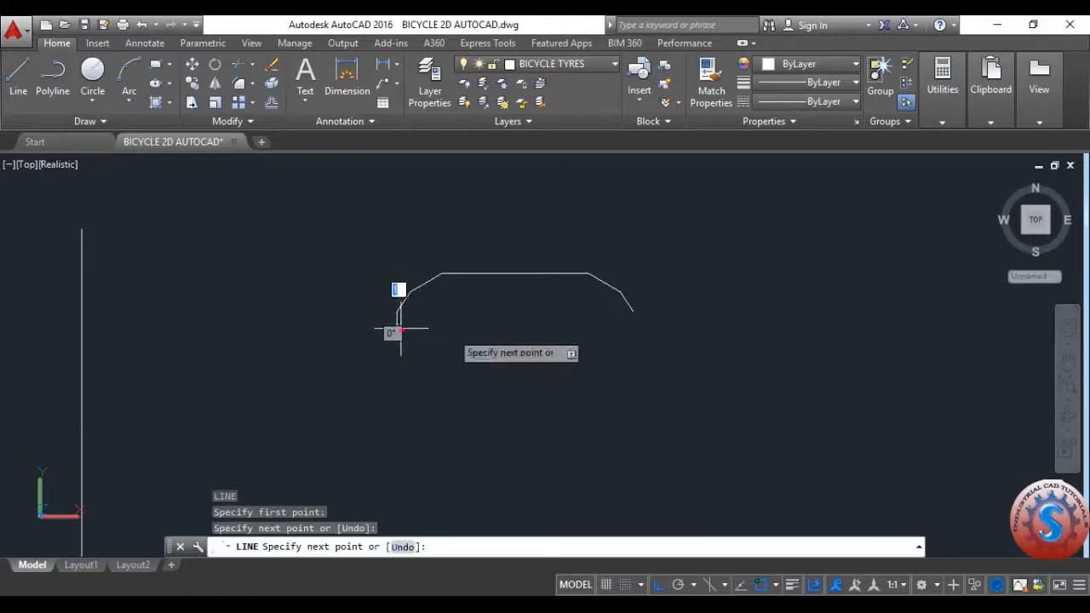
{"action": "key", "text": "Return"}
{"action": "key", "text": "Return"}
{"action": "left_click", "coordinate": [634, 311]}
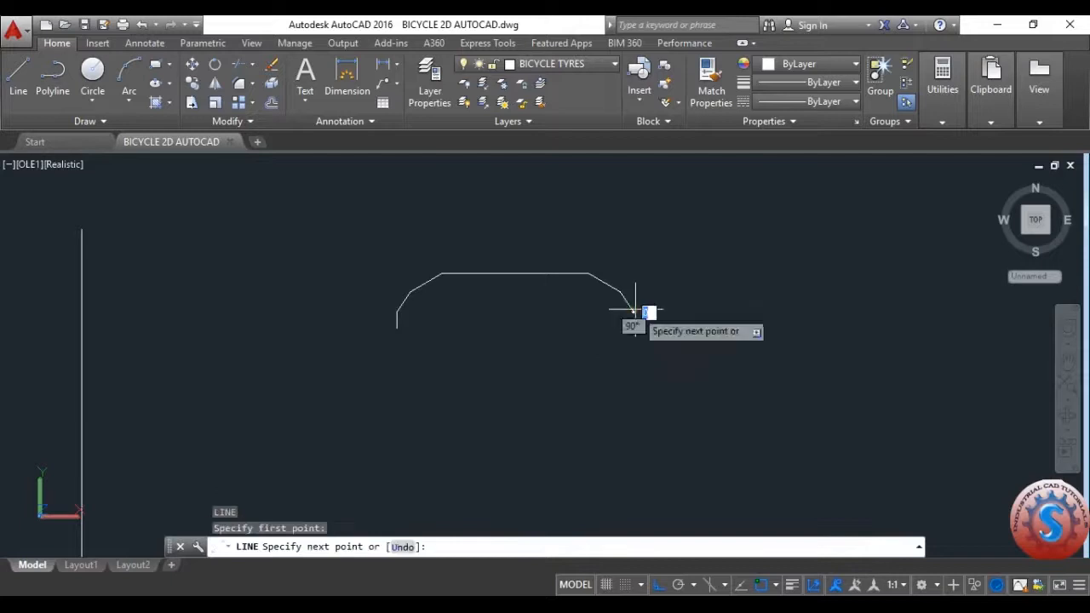
{"action": "left_click", "coordinate": [635, 331]}
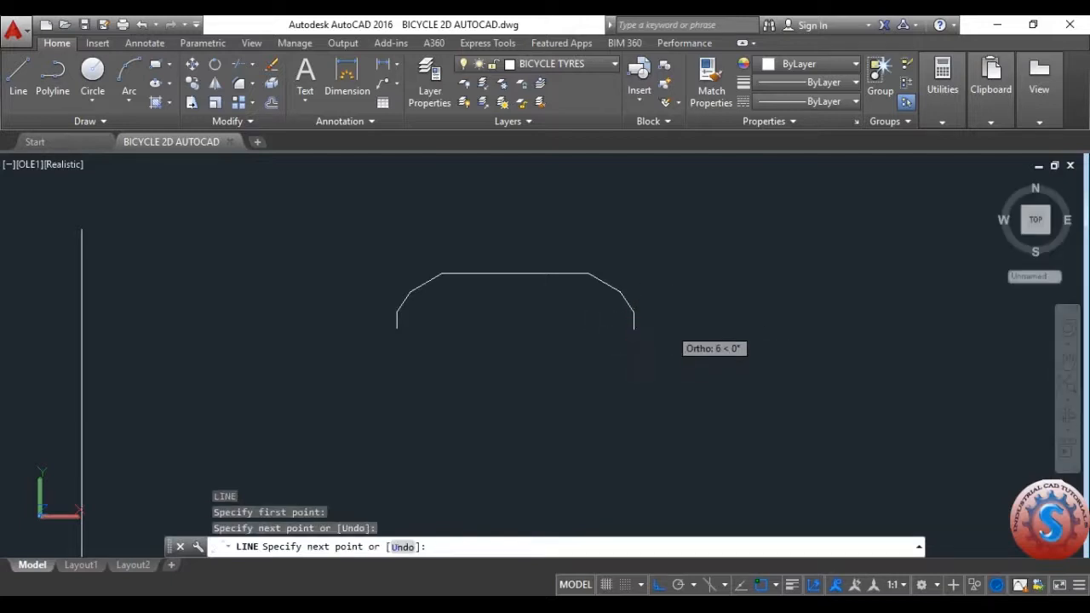
{"action": "key", "text": "Escape"}
{"action": "key", "text": "ctrl+s"}
- Try to fillet the corner between the profile's right-hand sloping segments with a radius of 25
{"action": "scroll", "coordinate": [639, 331], "scroll_direction": "up", "scroll_amount": 2}
{"action": "type", "text": "f"}
{"action": "key", "text": "Return"}
{"action": "type", "text": "r"}
{"action": "key", "text": "Return"}
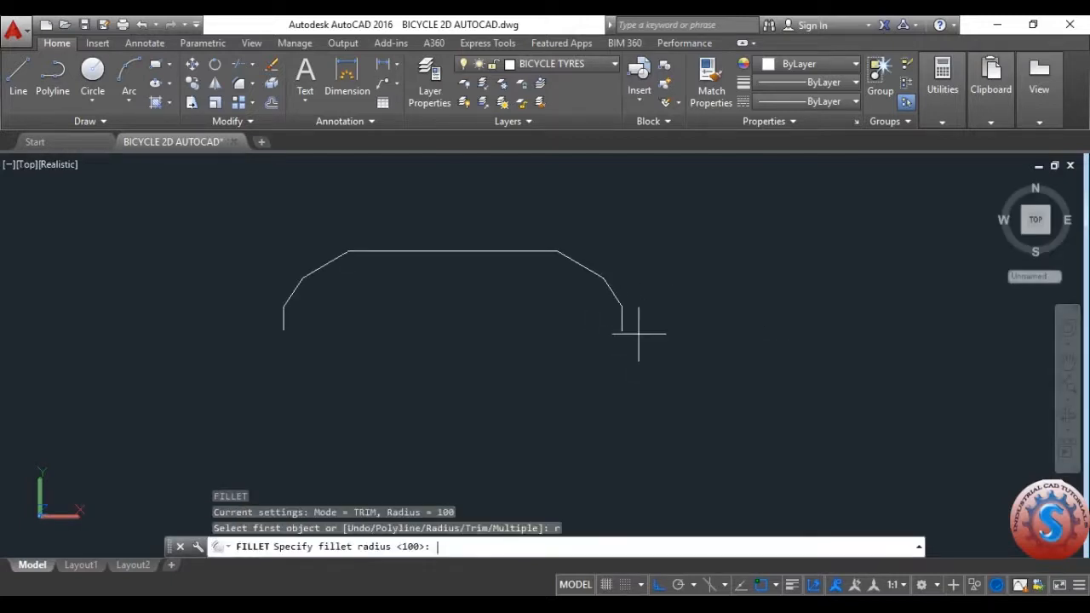
{"action": "type", "text": "25"}
{"action": "key", "text": "Return"}
{"action": "left_click", "coordinate": [606, 279]}
{"action": "left_click", "coordinate": [608, 287]}
{"action": "scroll", "coordinate": [604, 327], "scroll_direction": "down", "scroll_amount": 5}
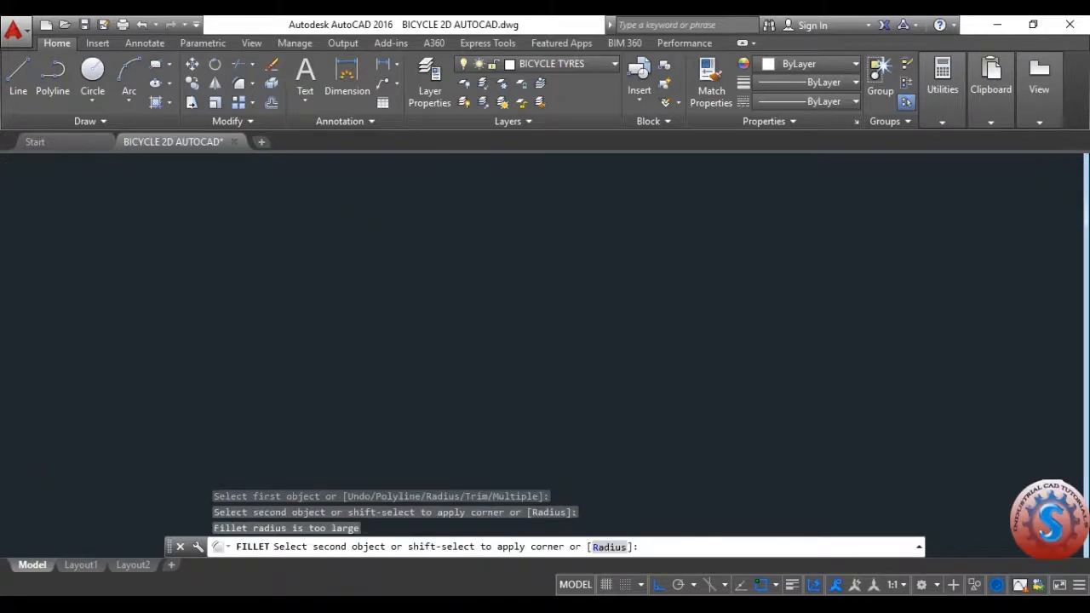
{"action": "left_click", "coordinate": [623, 337]}
{"action": "key", "text": "Escape"}
- Save the drawing and join all the connected segments of the tyre profile into one polyline
{"action": "key", "text": "ctrl+s"}
{"action": "scroll", "coordinate": [654, 323], "scroll_direction": "down", "scroll_amount": 2}
{"action": "scroll", "coordinate": [635, 356], "scroll_direction": "down", "scroll_amount": 3}
{"action": "type", "text": "j"}
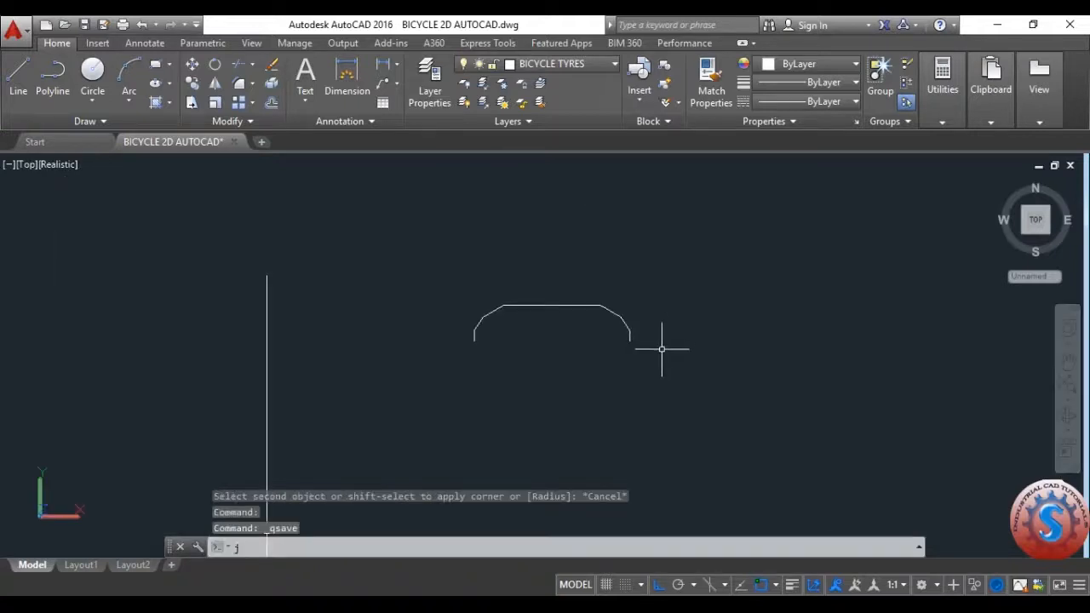
{"action": "key", "text": "Return"}
{"action": "left_click", "coordinate": [661, 384]}
{"action": "left_click", "coordinate": [383, 235]}
{"action": "key", "text": "Return"}
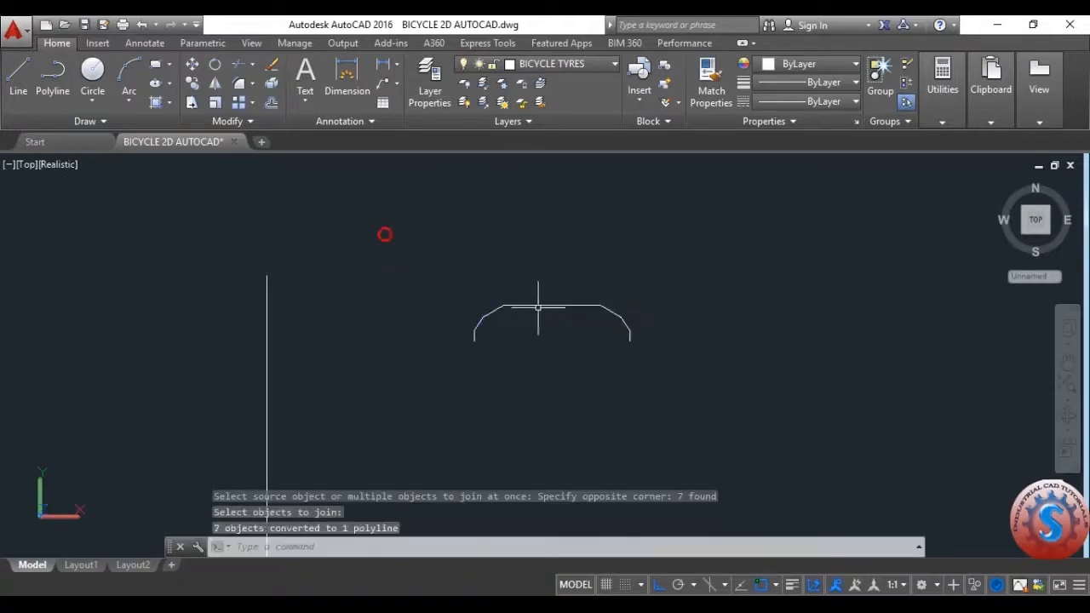
- Try offsetting the joined tyre profile inward by 5 and erase the offset copy
{"action": "type", "text": "o"}
{"action": "key", "text": "Return"}
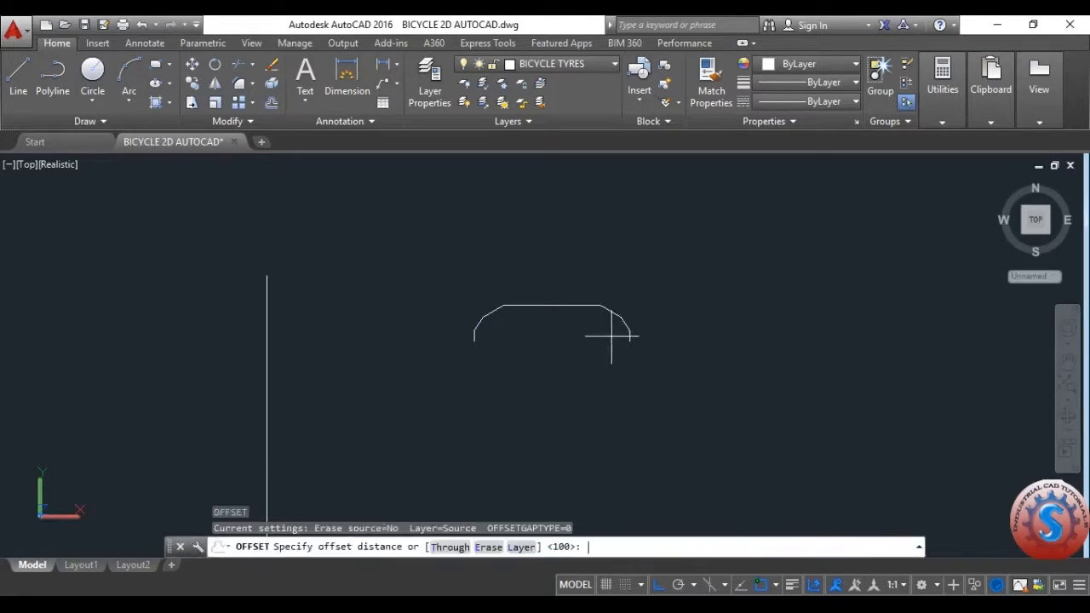
{"action": "type", "text": "5"}
{"action": "key", "text": "Return"}
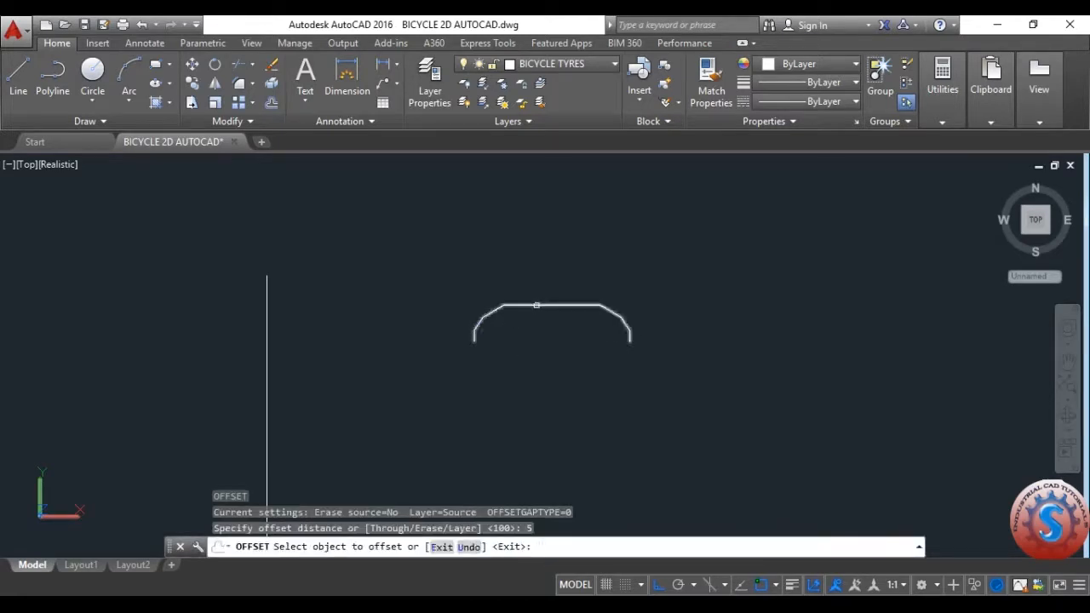
{"action": "left_click", "coordinate": [536, 305]}
{"action": "left_click", "coordinate": [538, 335]}
{"action": "scroll", "coordinate": [536, 378], "scroll_direction": "up", "scroll_amount": 3}
{"action": "left_click", "coordinate": [564, 356]}
{"action": "left_click", "coordinate": [474, 267]}
{"action": "key", "text": "Delete"}
- Offset the joined tyre profile inward by 2 and save the drawing
{"action": "scroll", "coordinate": [549, 391], "scroll_direction": "down", "scroll_amount": 4}
{"action": "type", "text": "o"}
{"action": "key", "text": "Return"}
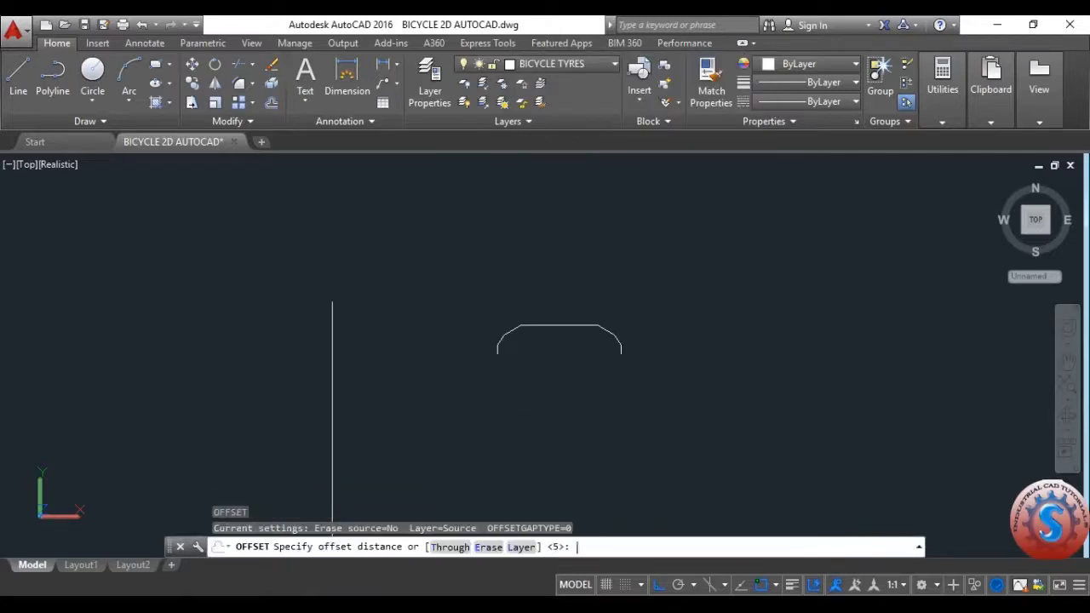
{"action": "type", "text": "2"}
{"action": "key", "text": "Return"}
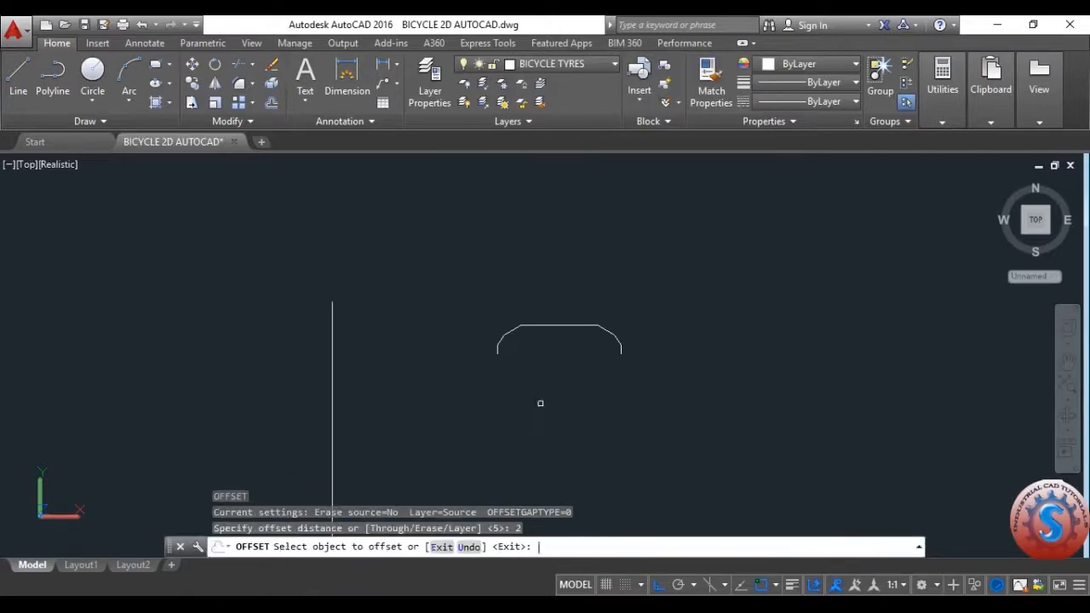
{"action": "left_click", "coordinate": [572, 325]}
{"action": "left_click", "coordinate": [570, 375]}
{"action": "scroll", "coordinate": [589, 354], "scroll_direction": "up", "scroll_amount": 2}
{"action": "key", "text": "ctrl+s"}
{"action": "scroll", "coordinate": [569, 362], "scroll_direction": "down", "scroll_amount": 1}
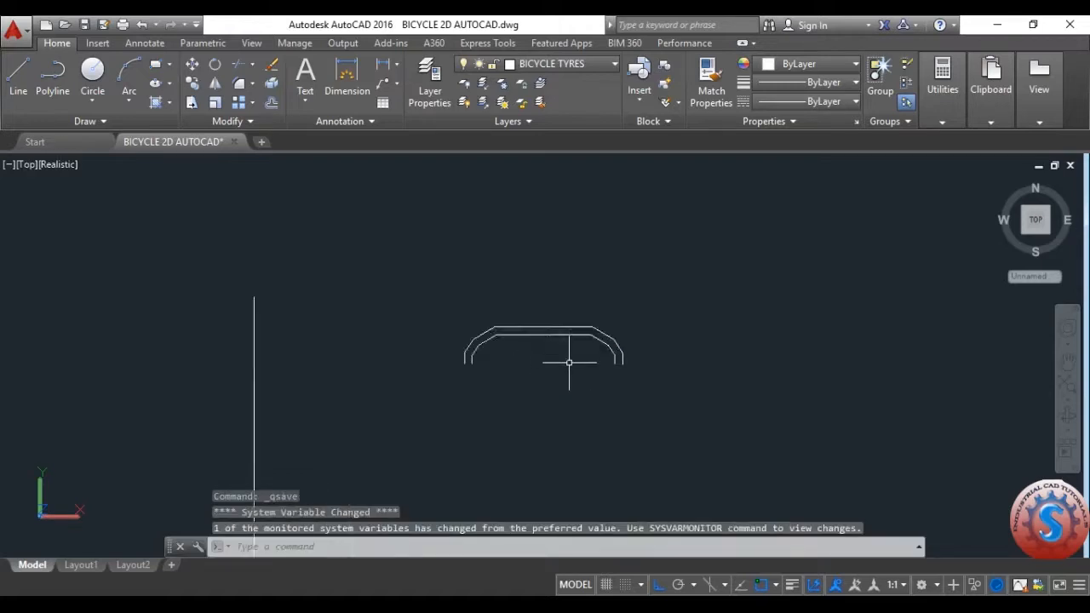
- In the SW Isometric view, revolve both tyre profiles 360 degrees about an axis through the circle's centre, perpendicular to its plane
{"action": "left_click", "coordinate": [27, 166]}
{"action": "left_click", "coordinate": [78, 310]}
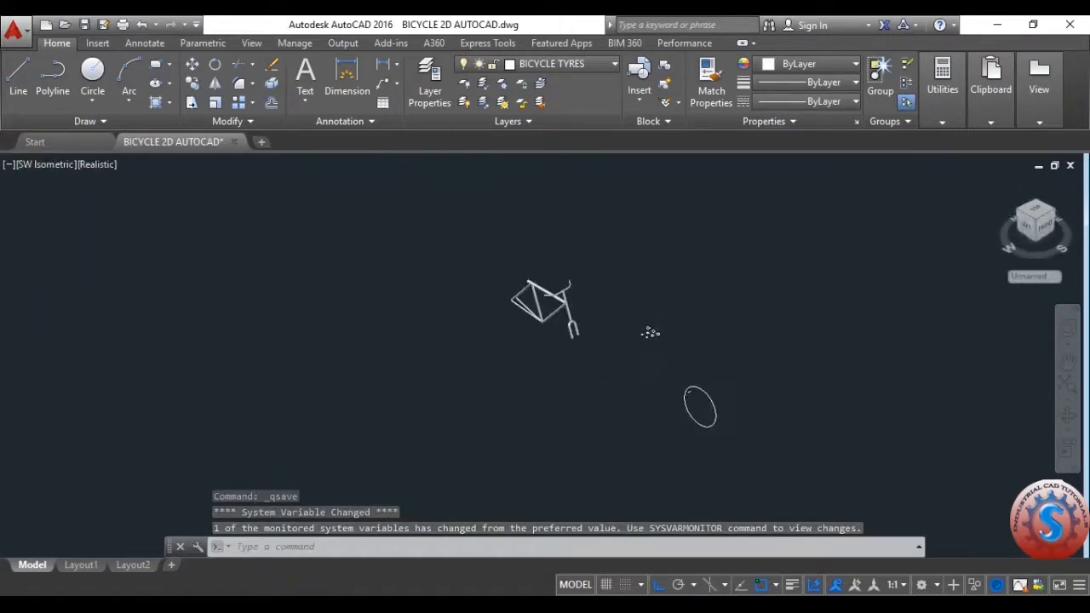
{"action": "scroll", "coordinate": [690, 400], "scroll_direction": "up", "scroll_amount": 8}
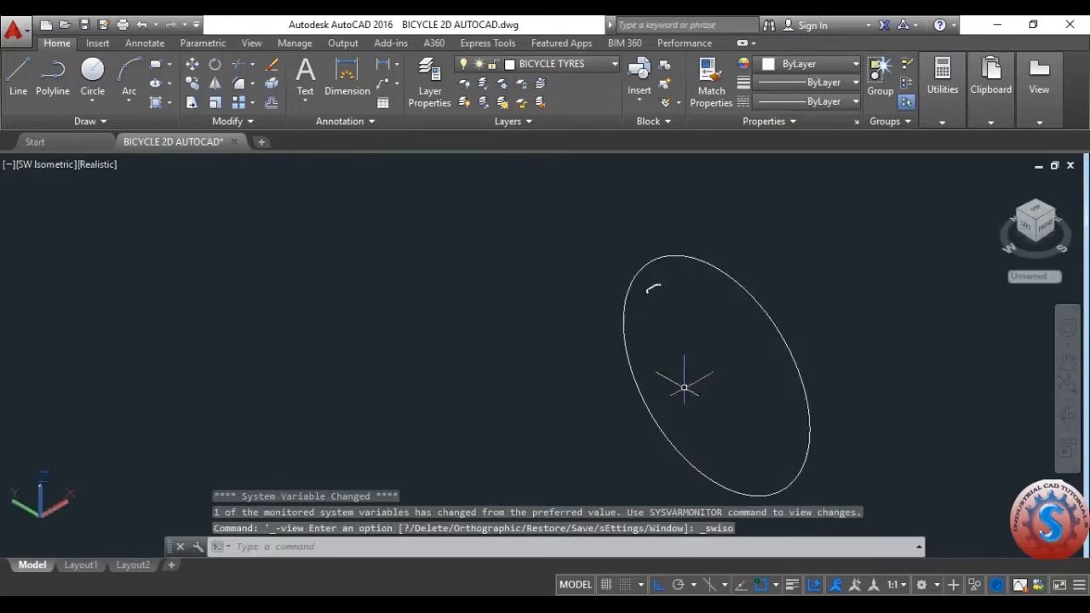
{"action": "type", "text": "EEV"}
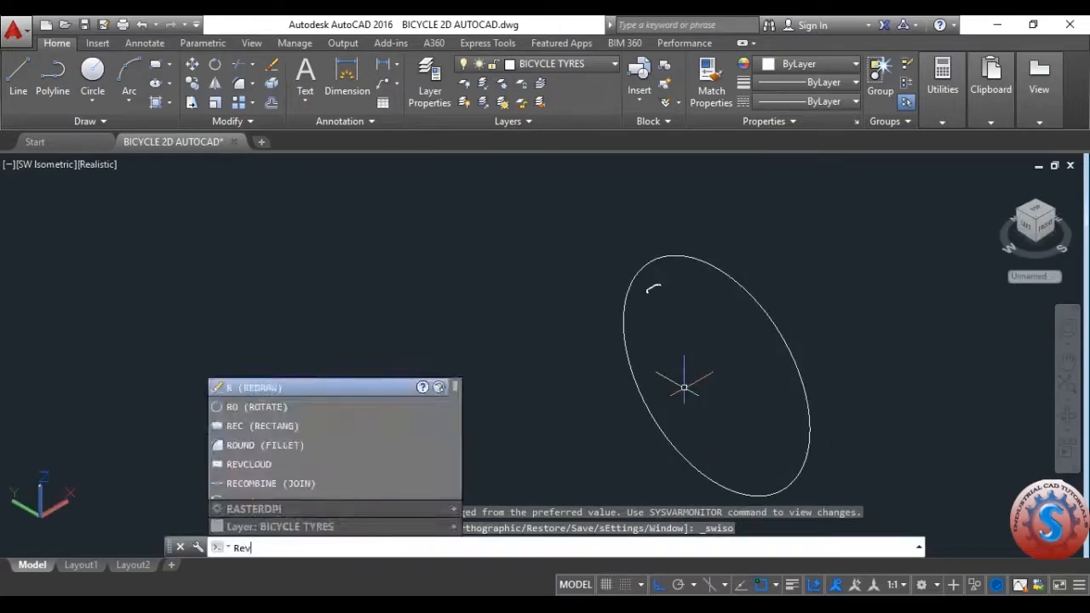
{"action": "key", "text": "Return"}
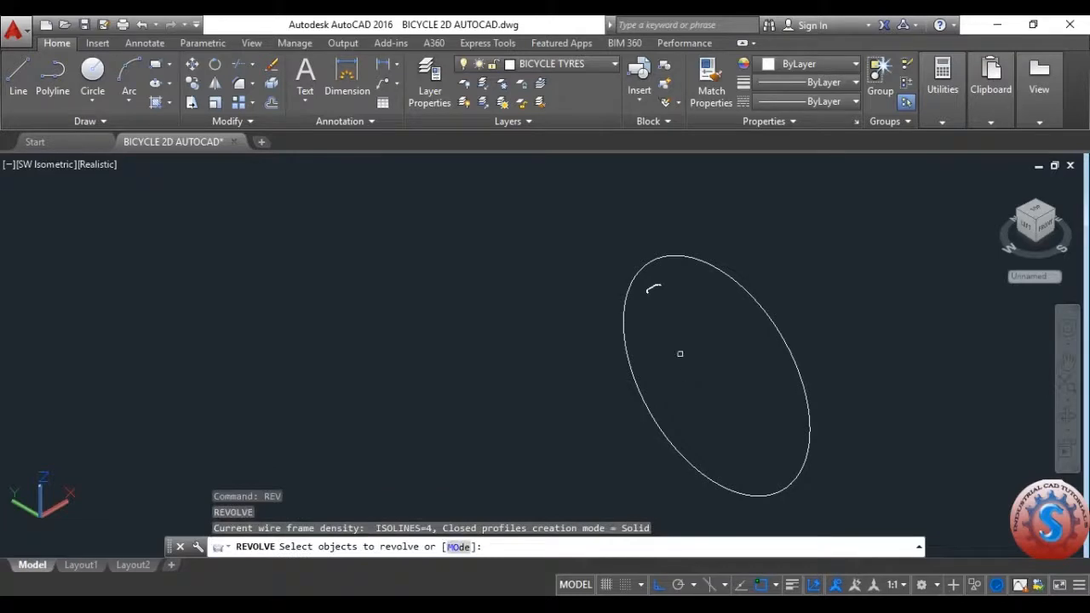
{"action": "scroll", "coordinate": [668, 303], "scroll_direction": "up", "scroll_amount": 5}
{"action": "left_click", "coordinate": [668, 304]}
{"action": "left_click", "coordinate": [619, 225]}
{"action": "scroll", "coordinate": [627, 243], "scroll_direction": "down", "scroll_amount": 8}
{"action": "key", "text": "Return"}
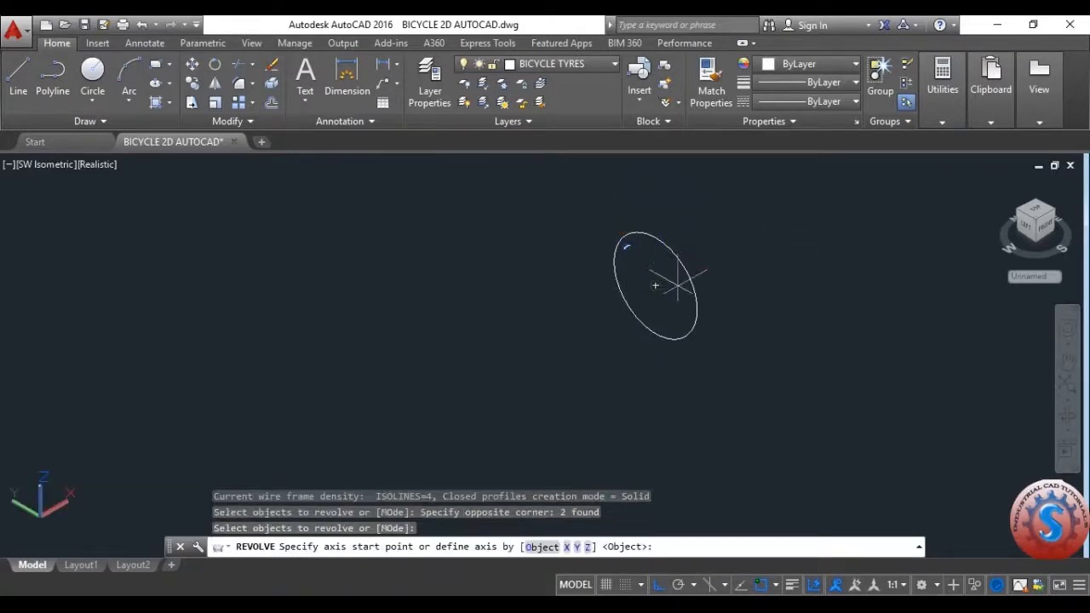
{"action": "left_click", "coordinate": [658, 290]}
{"action": "left_click", "coordinate": [813, 221]}
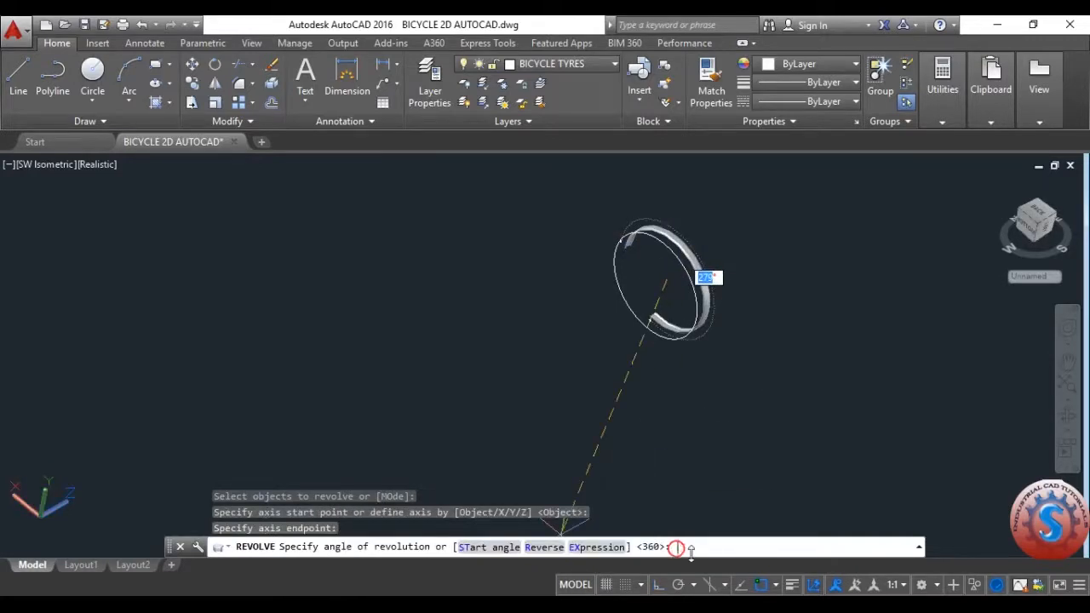
{"action": "key", "text": "Return"}
{"action": "scroll", "coordinate": [676, 452], "scroll_direction": "up", "scroll_amount": 6}
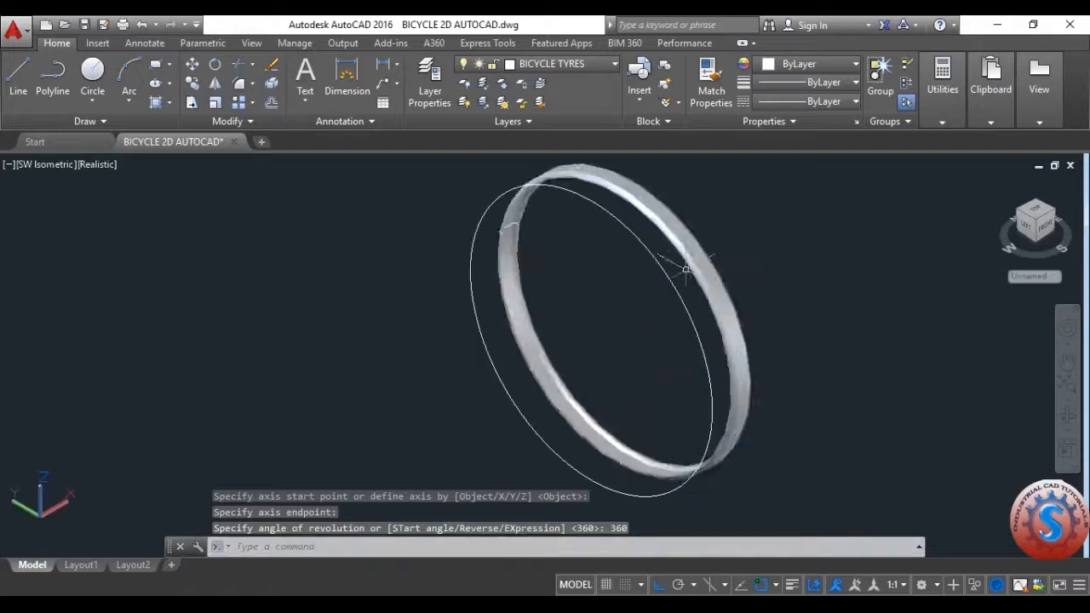
- Set the colour of the outer revolved tyre surface to Color 250
{"action": "scroll", "coordinate": [705, 305], "scroll_direction": "up", "scroll_amount": 2}
{"action": "scroll", "coordinate": [706, 305], "scroll_direction": "down", "scroll_amount": 5}
{"action": "scroll", "coordinate": [705, 305], "scroll_direction": "up", "scroll_amount": 5}
{"action": "scroll", "coordinate": [705, 306], "scroll_direction": "down", "scroll_amount": 8}
{"action": "scroll", "coordinate": [705, 303], "scroll_direction": "up", "scroll_amount": 3}
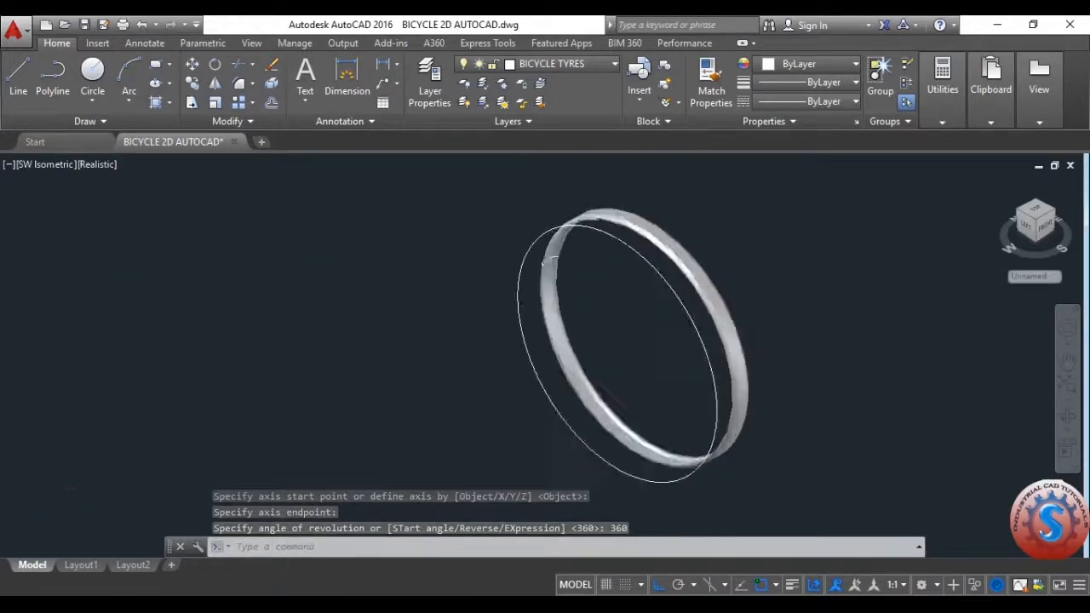
{"action": "left_click", "coordinate": [724, 290]}
{"action": "right_click", "coordinate": [724, 290]}
{"action": "left_click", "coordinate": [767, 254]}
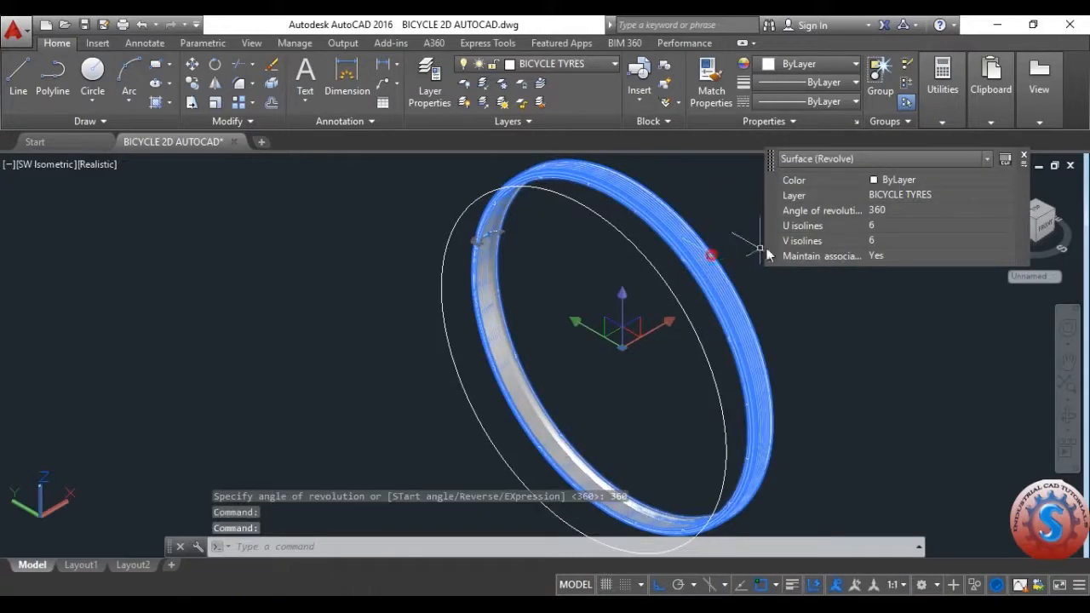
{"action": "left_click", "coordinate": [889, 179]}
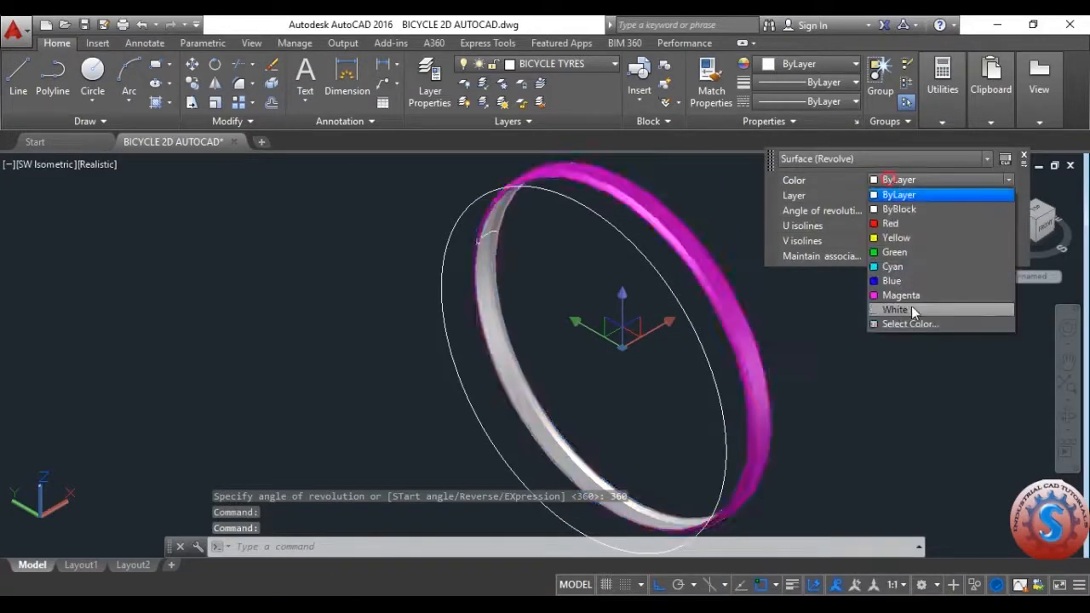
{"action": "left_click", "coordinate": [909, 309]}
{"action": "left_click", "coordinate": [918, 181]}
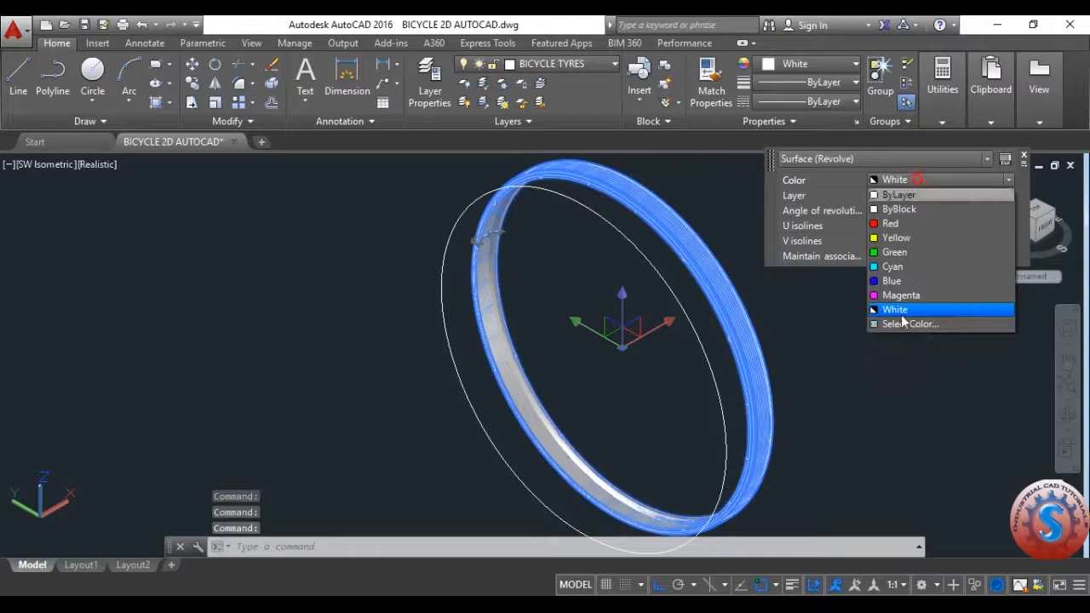
{"action": "left_click", "coordinate": [903, 321]}
{"action": "left_click", "coordinate": [122, 380]}
{"action": "left_click", "coordinate": [224, 449]}
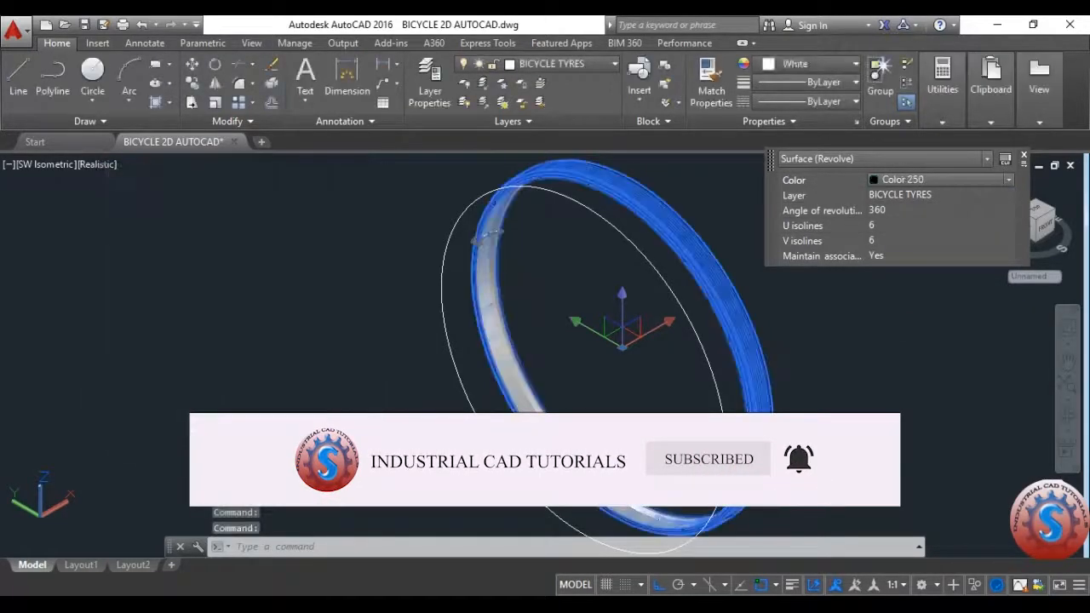
{"action": "key", "text": "Escape"}
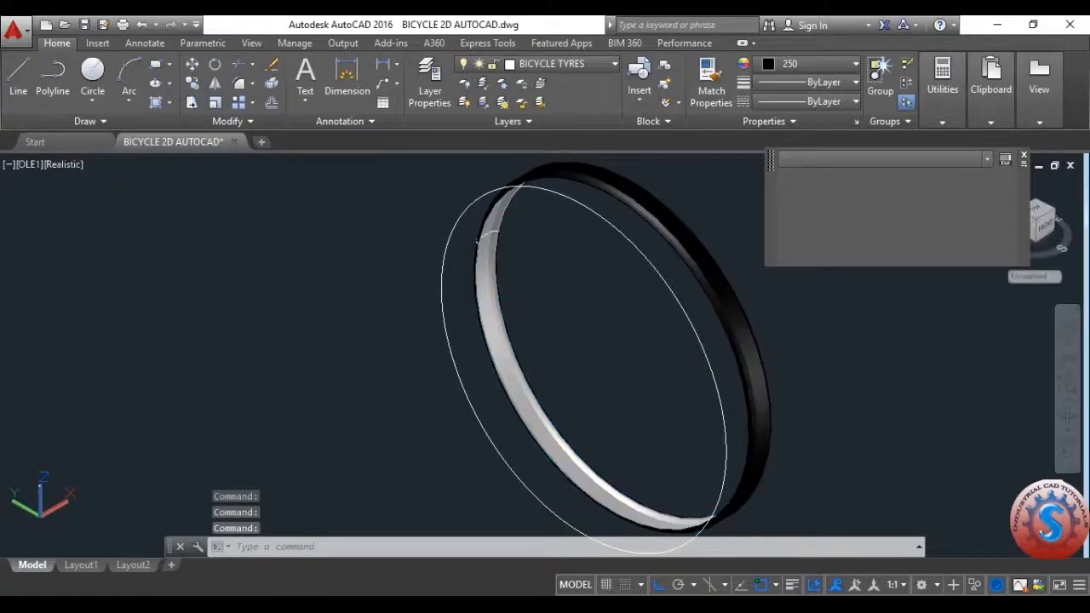
- Save the drawing and erase the construction circle beside the revolved tyre
{"action": "scroll", "coordinate": [778, 316], "scroll_direction": "up", "scroll_amount": 5}
{"action": "scroll", "coordinate": [815, 316], "scroll_direction": "down", "scroll_amount": 8}
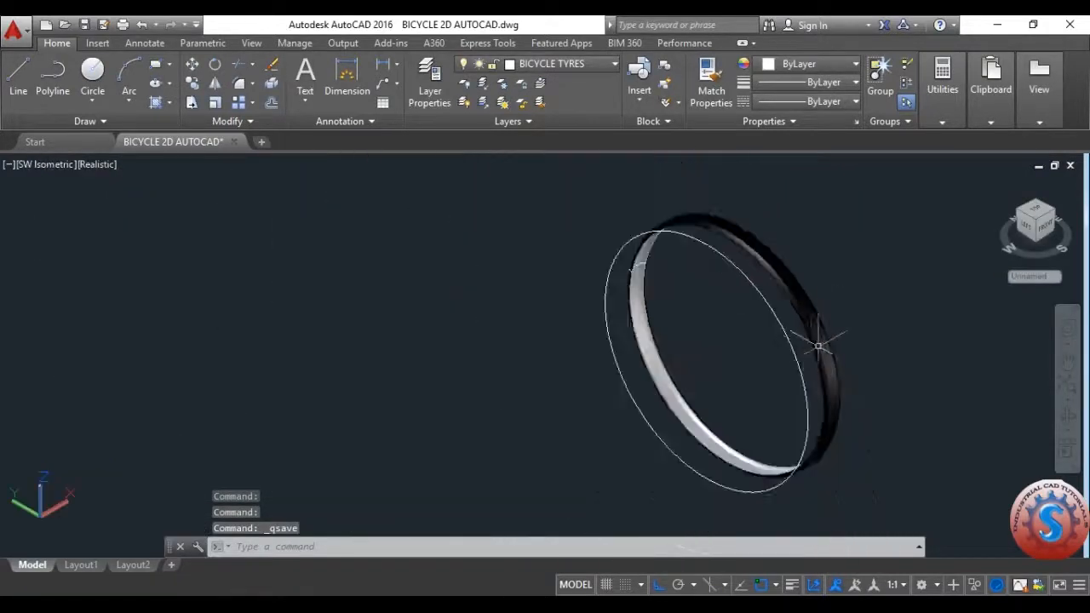
{"action": "key", "text": "ctrl+s"}
{"action": "scroll", "coordinate": [785, 376], "scroll_direction": "down", "scroll_amount": 5}
{"action": "scroll", "coordinate": [753, 345], "scroll_direction": "up", "scroll_amount": 10}
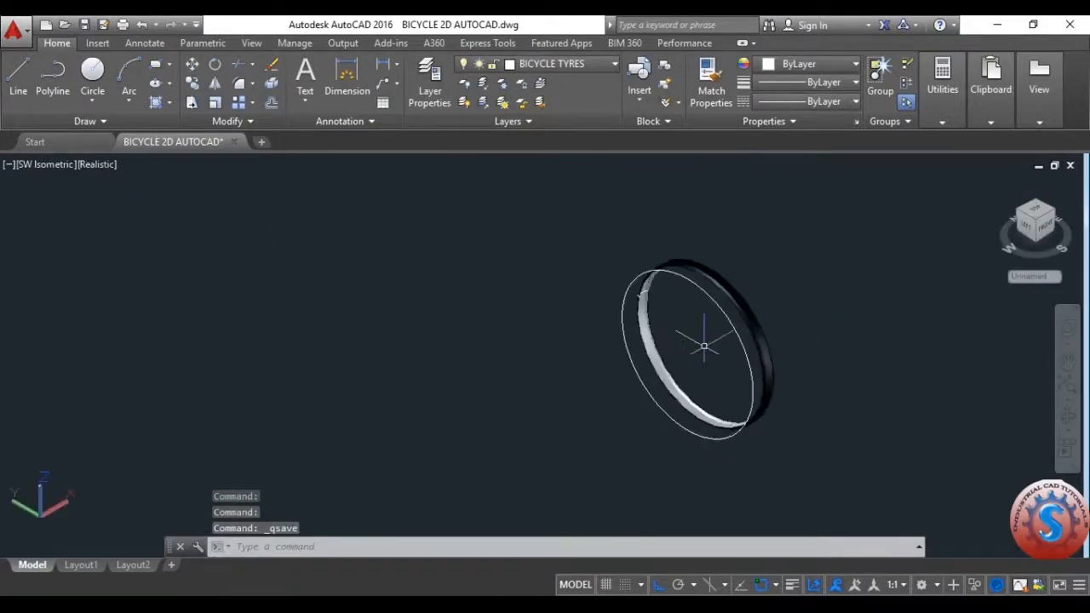
{"action": "scroll", "coordinate": [583, 220], "scroll_direction": "up", "scroll_amount": 3}
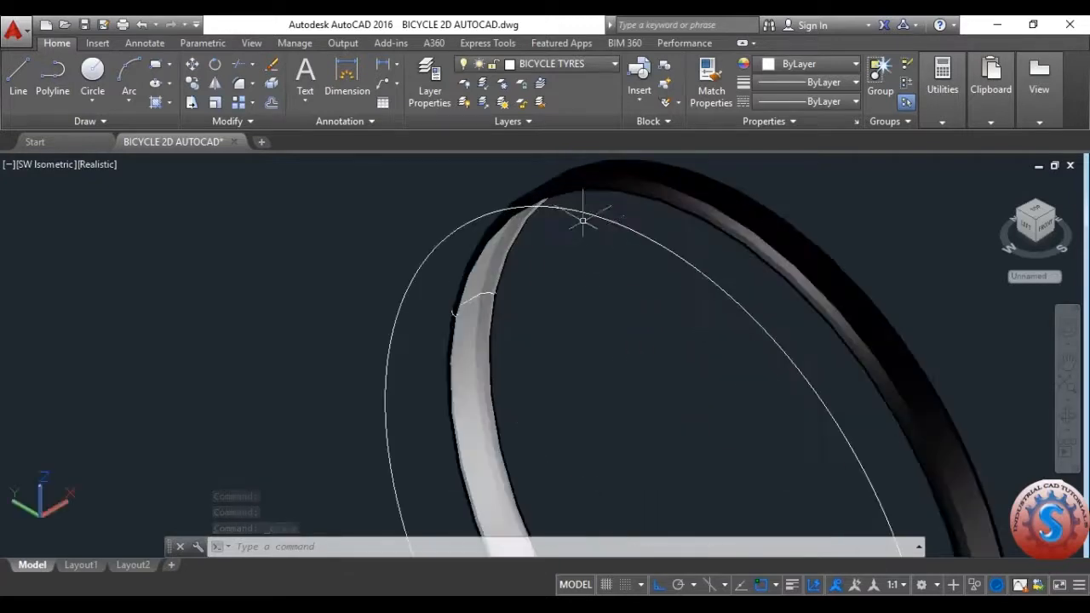
{"action": "scroll", "coordinate": [603, 220], "scroll_direction": "down", "scroll_amount": 3}
{"action": "left_click", "coordinate": [526, 275]}
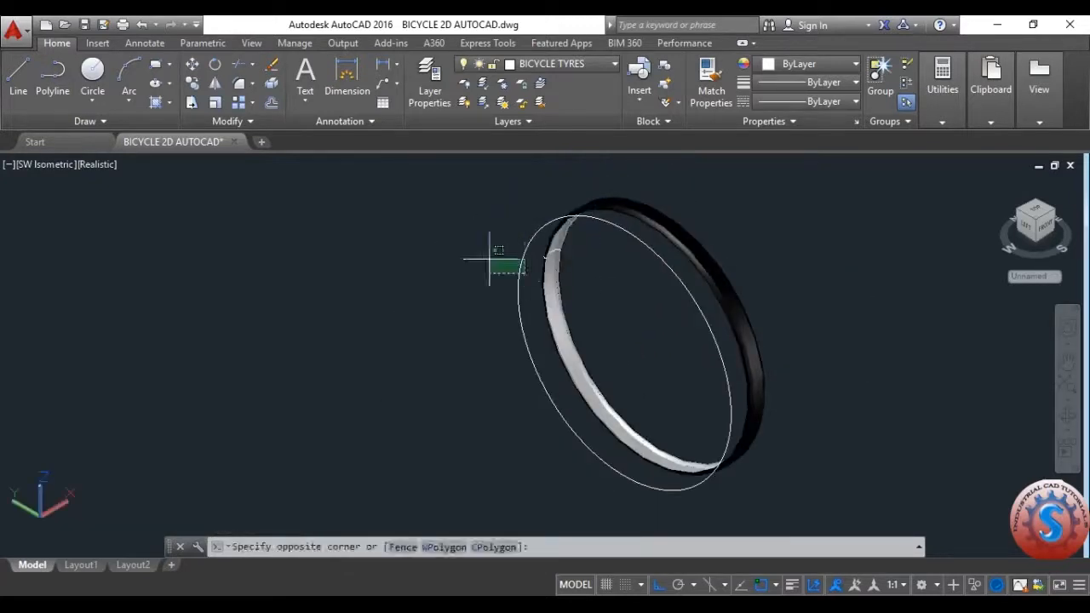
{"action": "left_click", "coordinate": [484, 258]}
{"action": "key", "text": "Delete"}
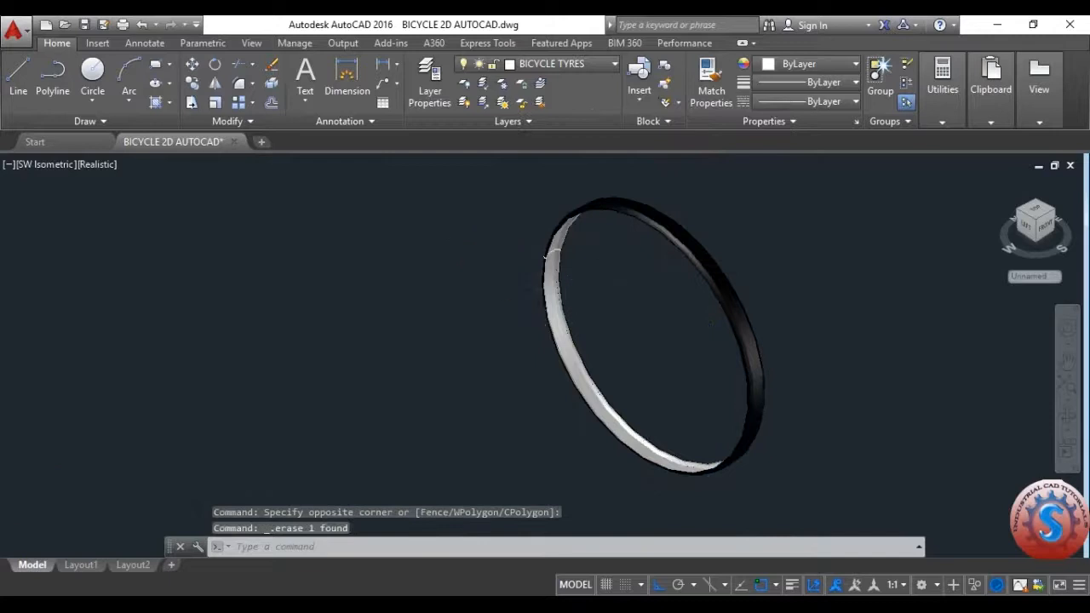
- Switch to the Top view and draw a horizontal line 25 units long to the right of the tyre's upper end
{"action": "scroll", "coordinate": [596, 290], "scroll_direction": "down", "scroll_amount": 3}
{"action": "left_click", "coordinate": [58, 168]}
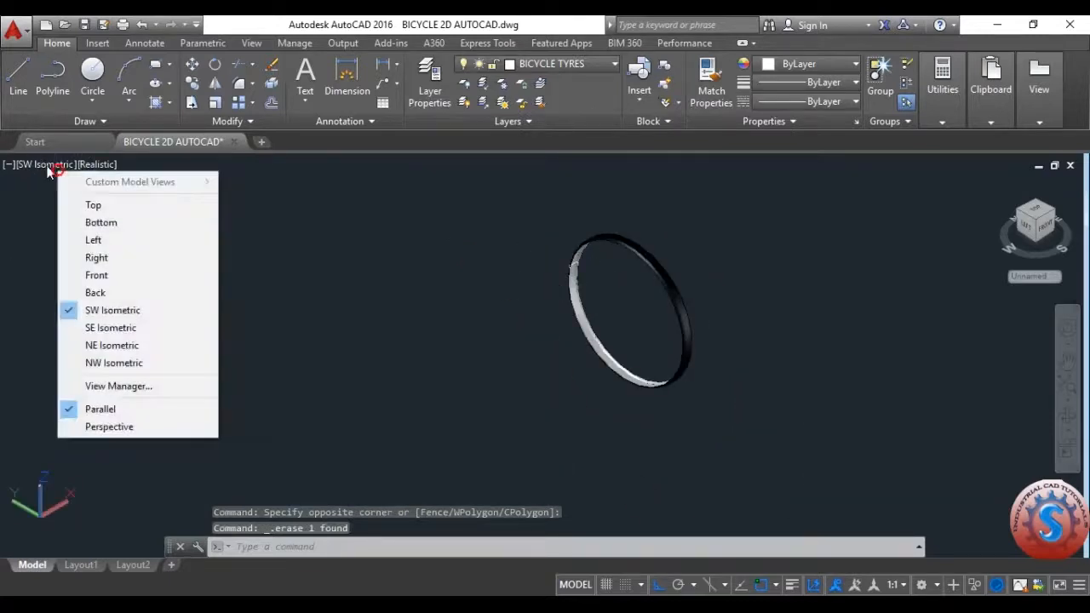
{"action": "left_click", "coordinate": [85, 204]}
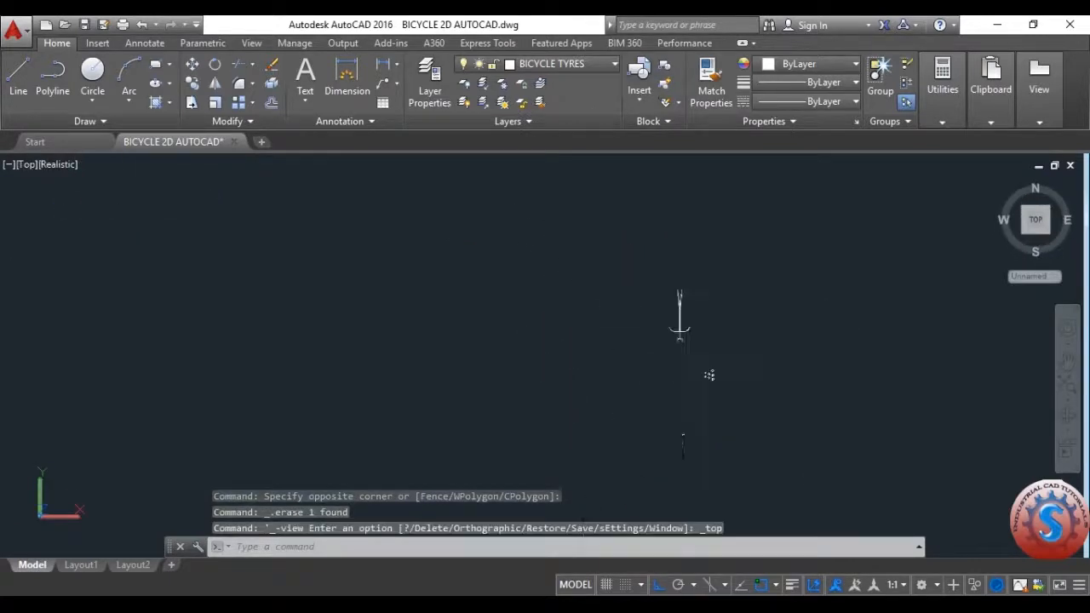
{"action": "scroll", "coordinate": [702, 421], "scroll_direction": "down", "scroll_amount": 5}
{"action": "scroll", "coordinate": [702, 421], "scroll_direction": "up", "scroll_amount": 6}
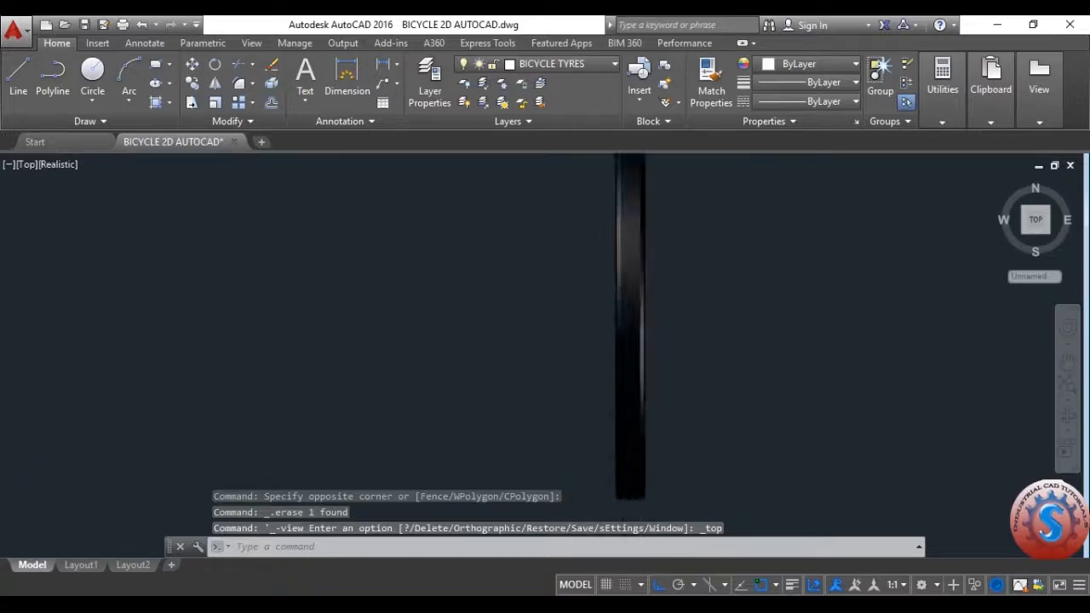
{"action": "type", "text": "l"}
{"action": "key", "text": "Return"}
{"action": "scroll", "coordinate": [703, 365], "scroll_direction": "down", "scroll_amount": 3}
{"action": "scroll", "coordinate": [691, 272], "scroll_direction": "up", "scroll_amount": 6}
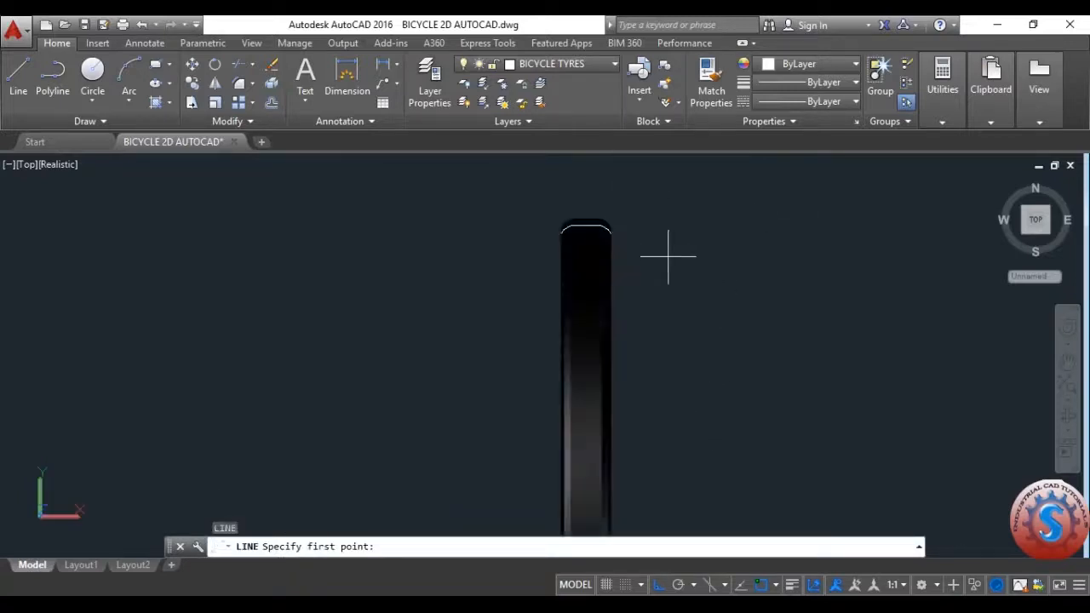
{"action": "left_click", "coordinate": [676, 253]}
{"action": "type", "text": "25"}
{"action": "key", "text": "Return"}
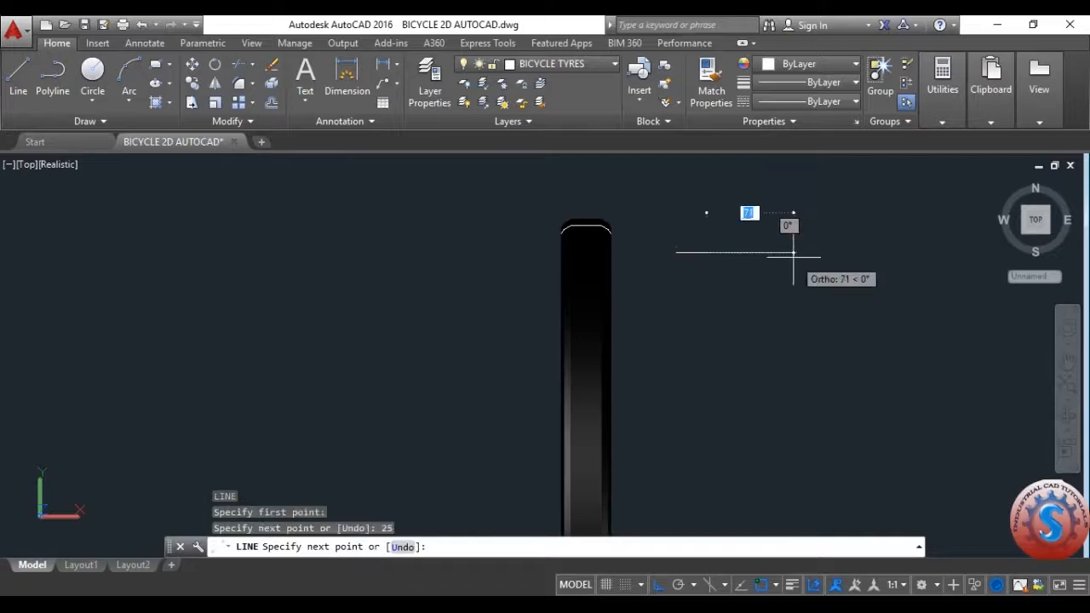
- With Ortho off, add an upward sloping segment about 6 units long at the horizontal line's right end and save the drawing
{"action": "scroll", "coordinate": [739, 241], "scroll_direction": "up", "scroll_amount": 3}
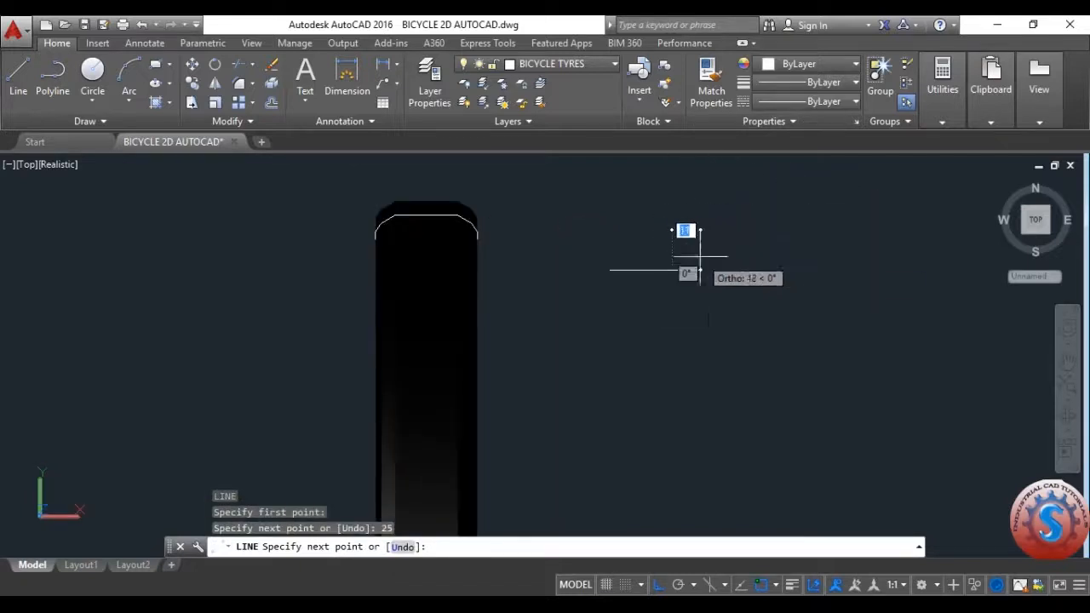
{"action": "key", "text": "F8"}
{"action": "scroll", "coordinate": [698, 230], "scroll_direction": "up", "scroll_amount": 3}
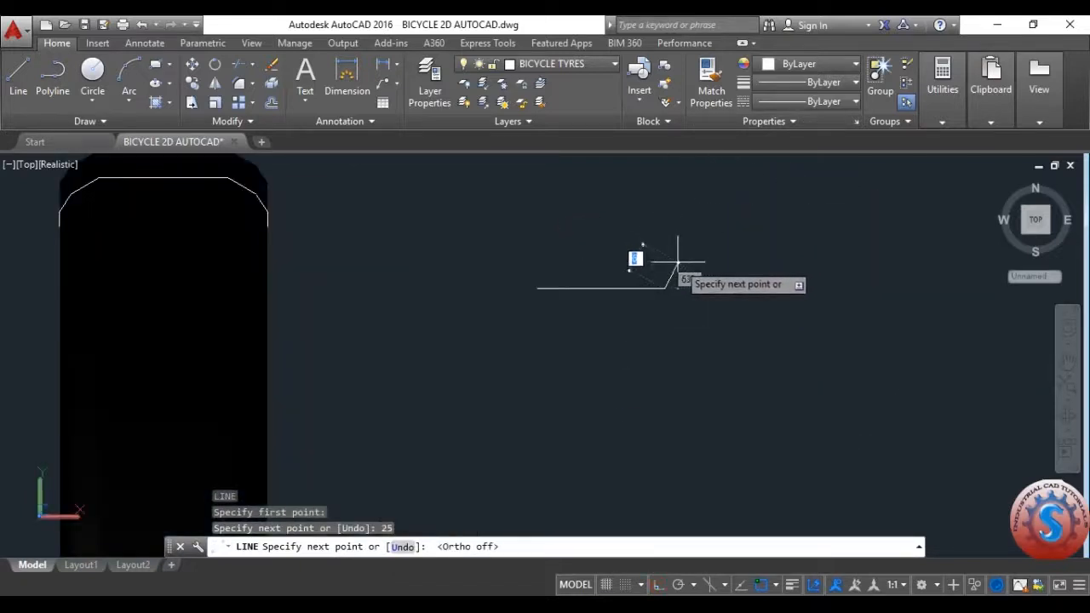
{"action": "left_click", "coordinate": [684, 264]}
{"action": "key", "text": "Escape"}
{"action": "key", "text": "ctrl+s"}
{"action": "type", "text": "l"}
{"action": "key", "text": "Return"}
{"action": "left_click", "coordinate": [537, 288]}
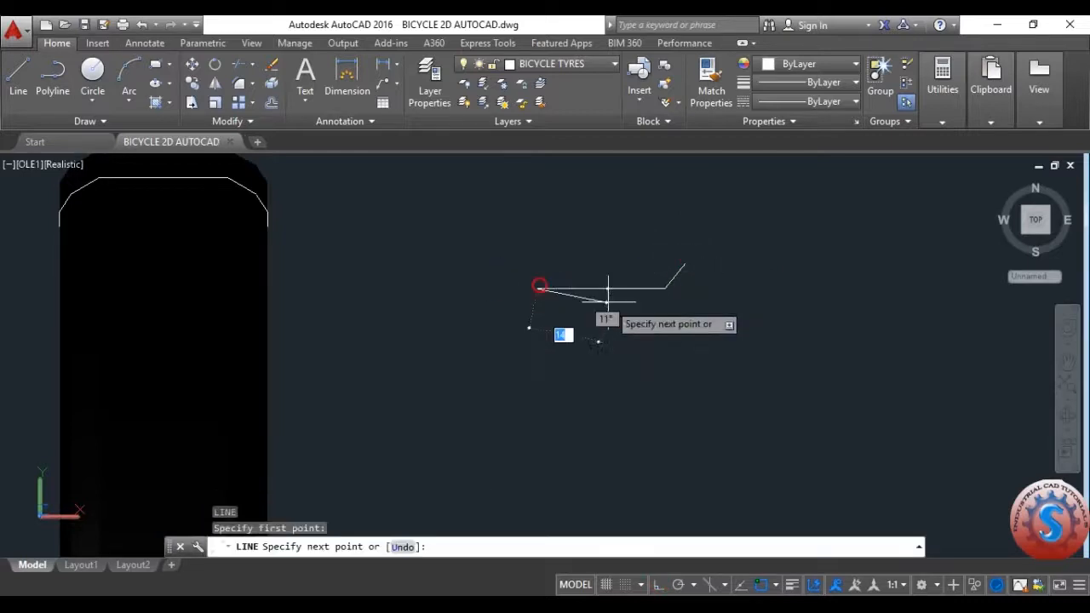
{"action": "key", "text": "Escape"}
{"action": "key", "text": "ctrl+s"}
- Mirror the sloping segment about a vertical axis through the horizontal line's midpoint, keeping the original, and save the drawing
{"action": "scroll", "coordinate": [643, 322], "scroll_direction": "down", "scroll_amount": 2}
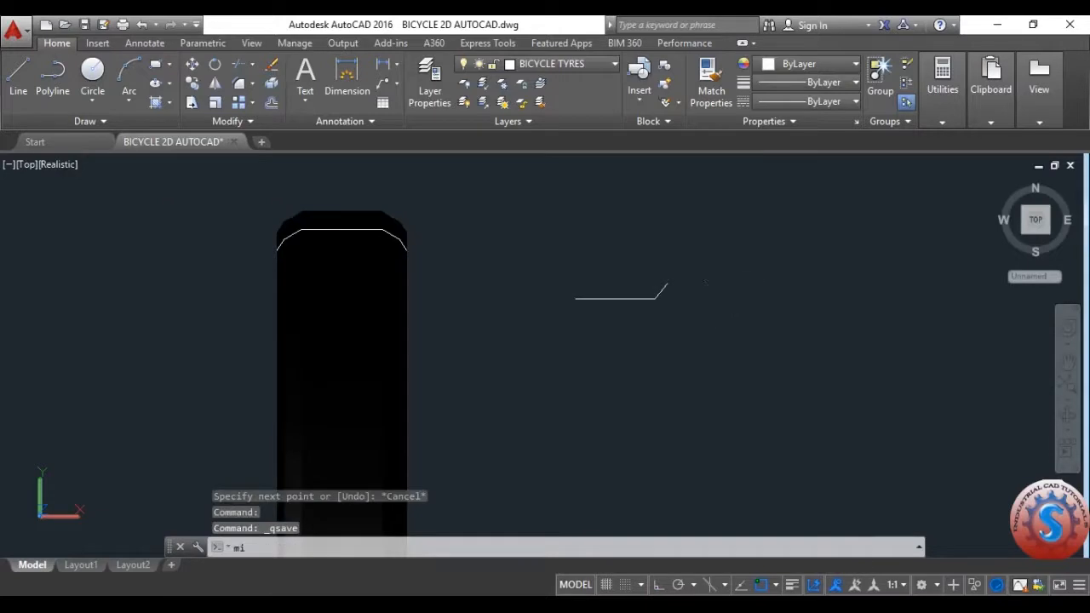
{"action": "scroll", "coordinate": [699, 279], "scroll_direction": "up", "scroll_amount": 2}
{"action": "key", "text": "Return"}
{"action": "left_click", "coordinate": [657, 304]}
{"action": "left_click", "coordinate": [635, 267]}
{"action": "key", "text": "Return"}
{"action": "left_click", "coordinate": [580, 304]}
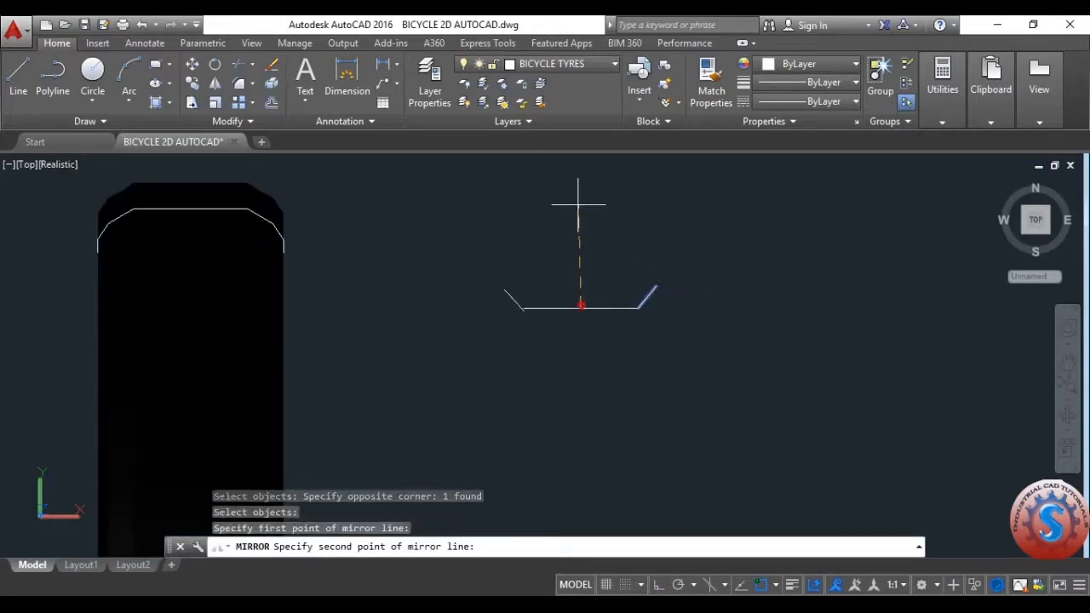
{"action": "left_click", "coordinate": [584, 244]}
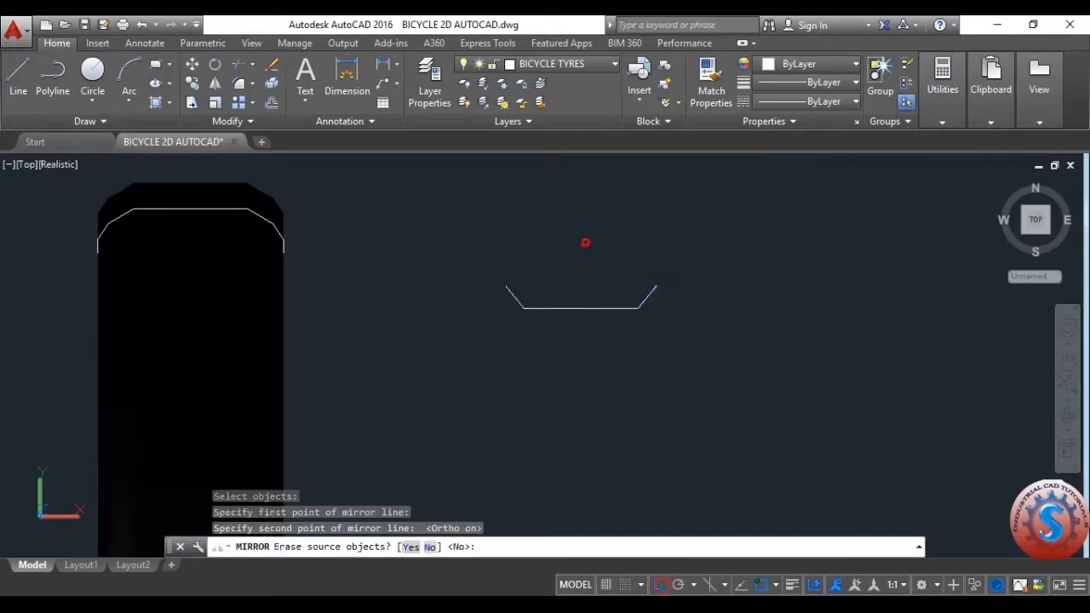
{"action": "key", "text": "Return"}
{"action": "key", "text": "ctrl+s"}
{"action": "scroll", "coordinate": [647, 312], "scroll_direction": "up", "scroll_amount": 2}
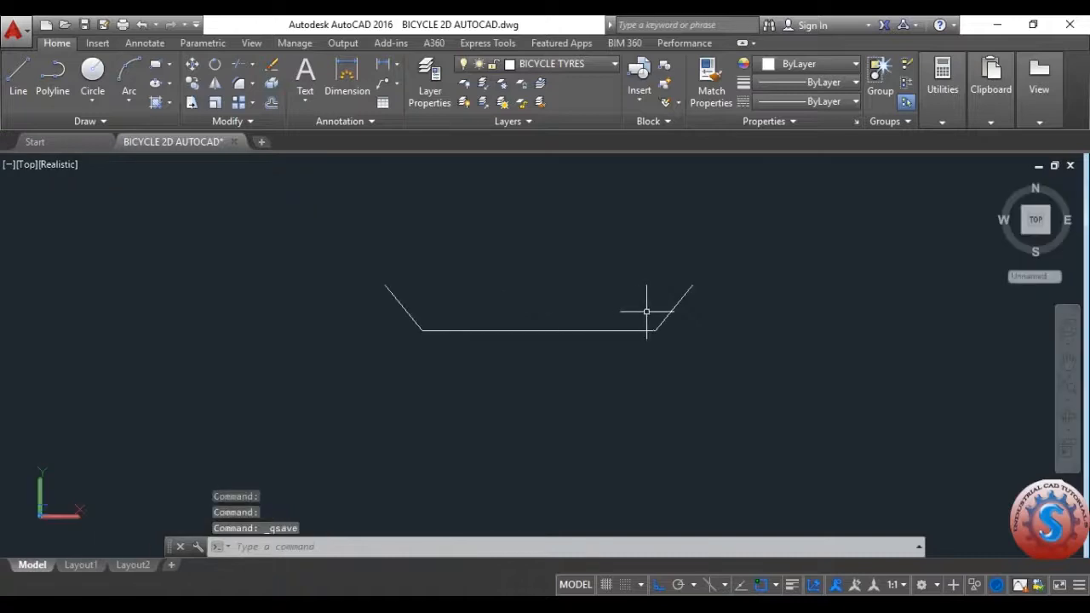
- Join the horizontal line and its two sloping segments into a single polyline
{"action": "key", "text": "Return"}
{"action": "left_click", "coordinate": [715, 370]}
{"action": "left_click", "coordinate": [596, 292]}
{"action": "key", "text": "Return"}
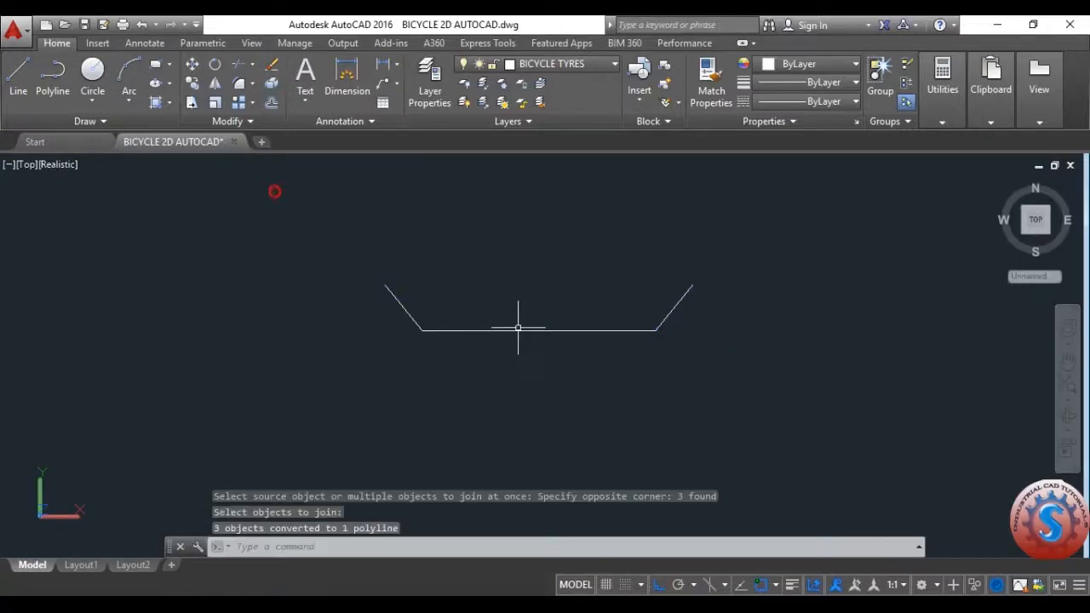
- Offset the joined rim profile 2 units downward and save the drawing
{"action": "scroll", "coordinate": [518, 341], "scroll_direction": "down", "scroll_amount": 5}
{"action": "scroll", "coordinate": [515, 341], "scroll_direction": "up", "scroll_amount": 2}
{"action": "scroll", "coordinate": [504, 347], "scroll_direction": "down", "scroll_amount": 3}
{"action": "type", "text": "o"}
{"action": "key", "text": "Return"}
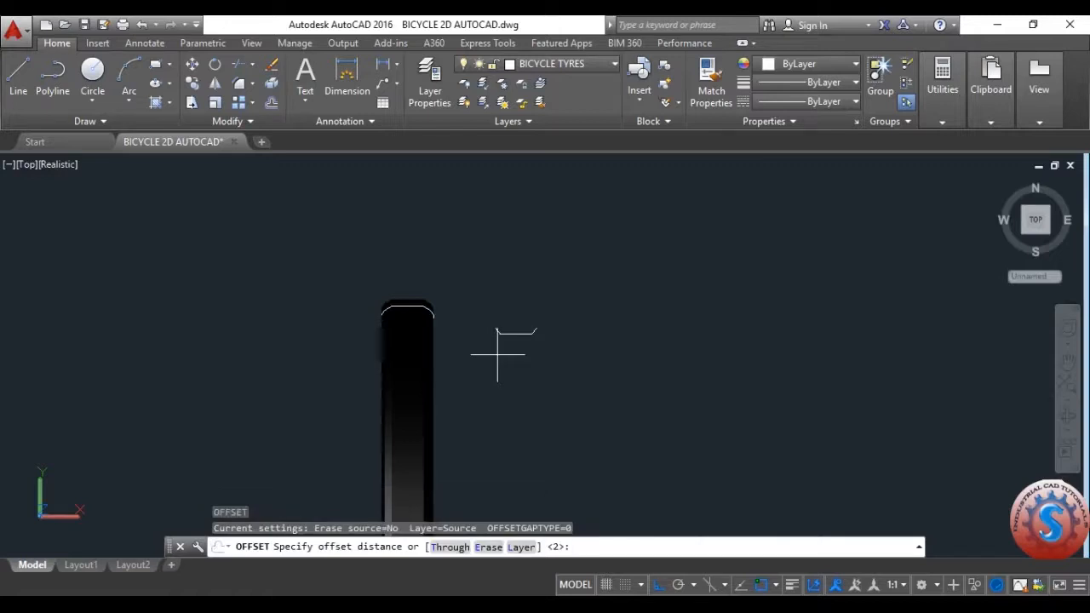
{"action": "key", "text": "Return"}
{"action": "scroll", "coordinate": [519, 329], "scroll_direction": "up", "scroll_amount": 1}
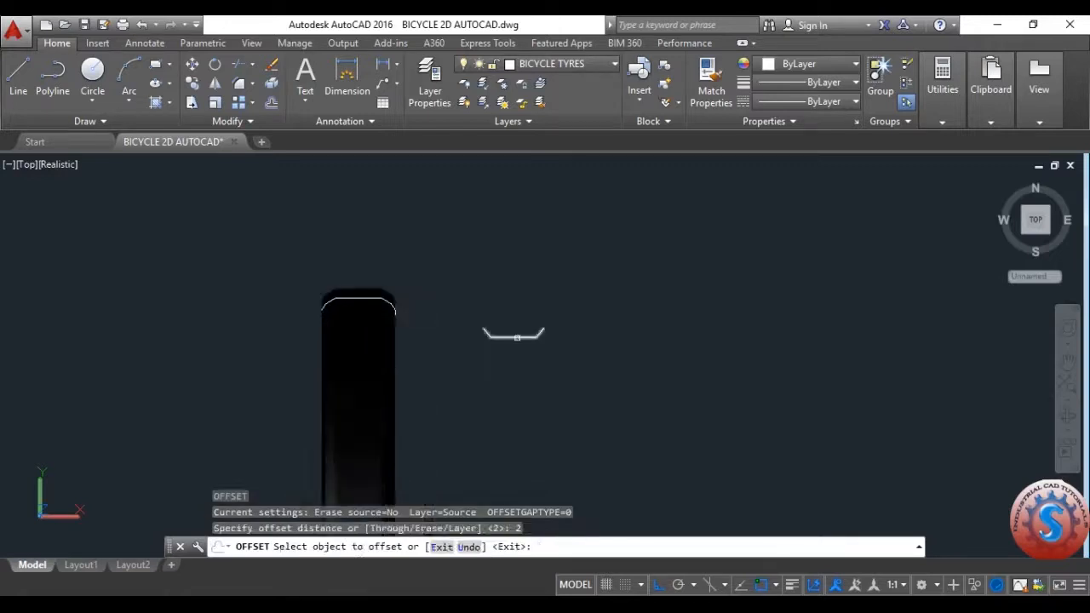
{"action": "left_click", "coordinate": [517, 335]}
{"action": "left_click", "coordinate": [509, 382]}
{"action": "scroll", "coordinate": [508, 382], "scroll_direction": "up", "scroll_amount": 3}
{"action": "key", "text": "Return"}
{"action": "scroll", "coordinate": [503, 358], "scroll_direction": "down", "scroll_amount": 2}
{"action": "scroll", "coordinate": [493, 334], "scroll_direction": "up", "scroll_amount": 1}
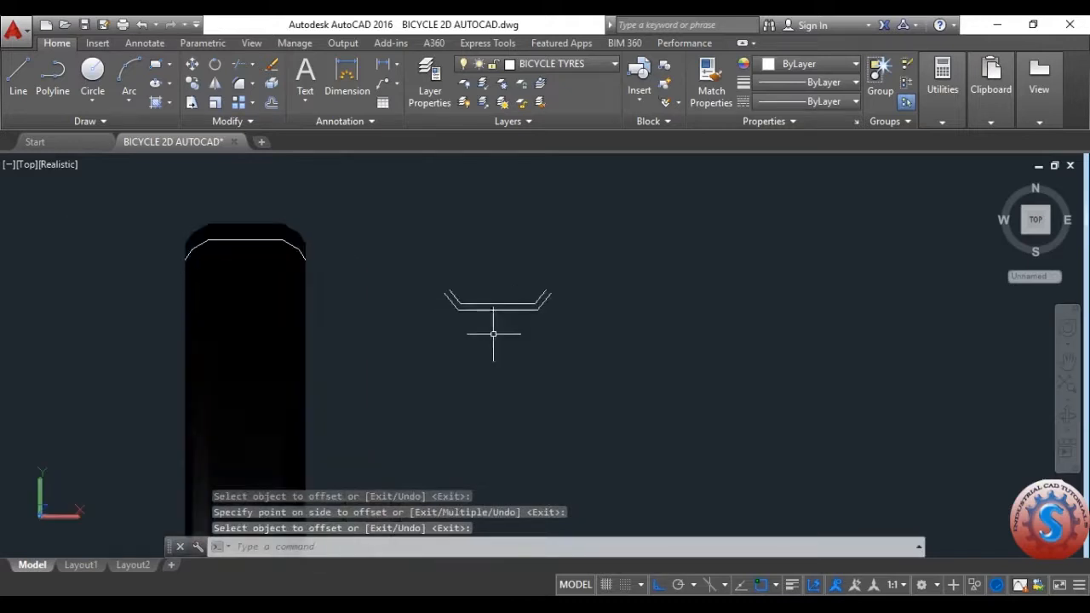
{"action": "key", "text": "Escape"}
{"action": "key", "text": "Escape"}
{"action": "key", "text": "ctrl+s"}
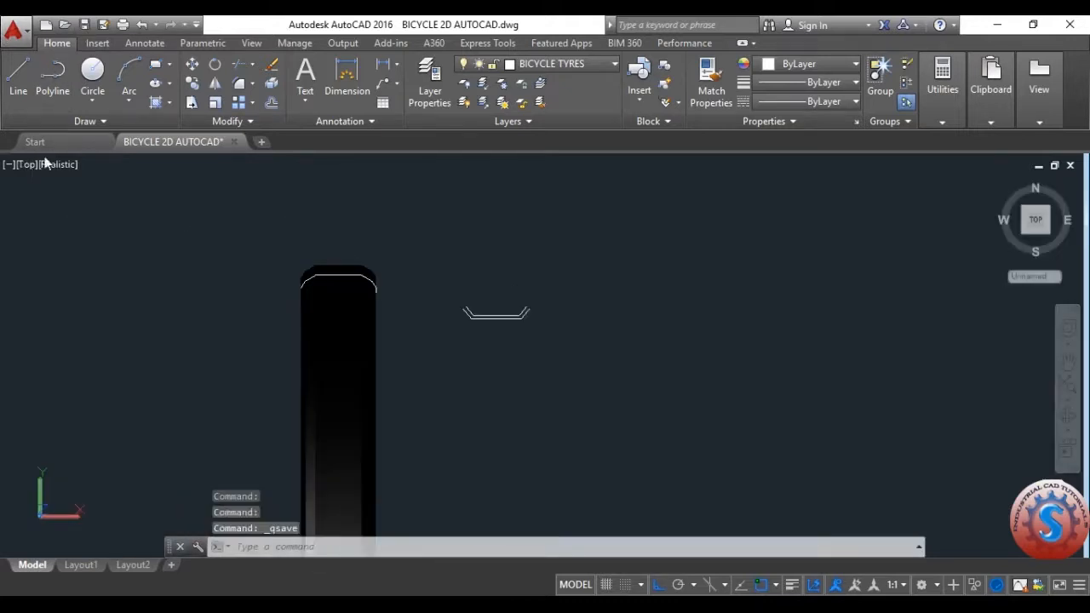
- In the NW Isometric view, revolve both rim profiles 360 degrees about the axis through the tyre's centre
{"action": "left_click", "coordinate": [26, 163]}
{"action": "left_click", "coordinate": [85, 363]}
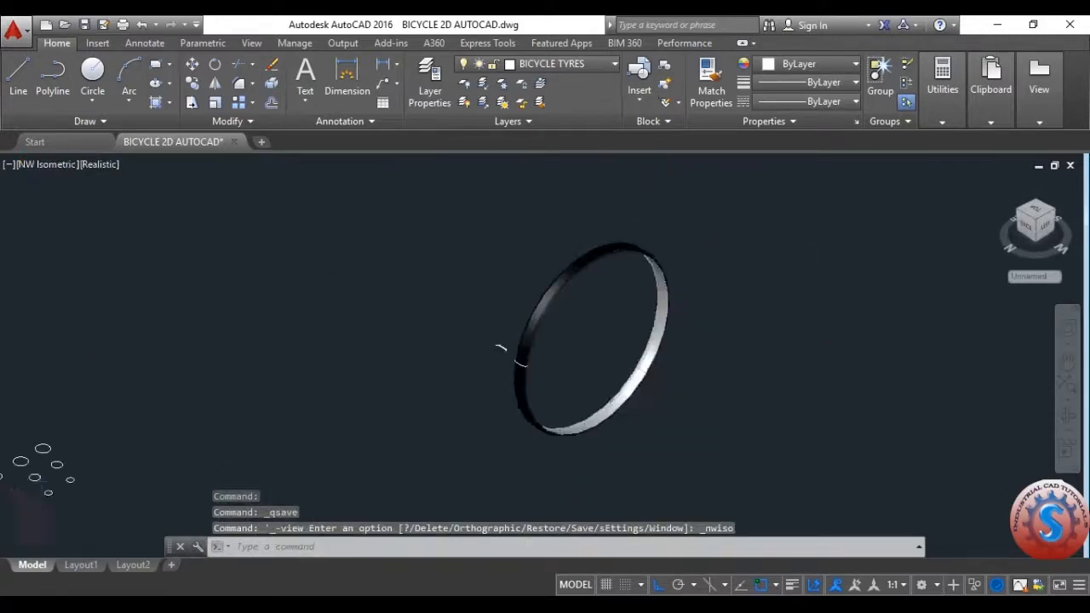
{"action": "type", "text": "swe"}
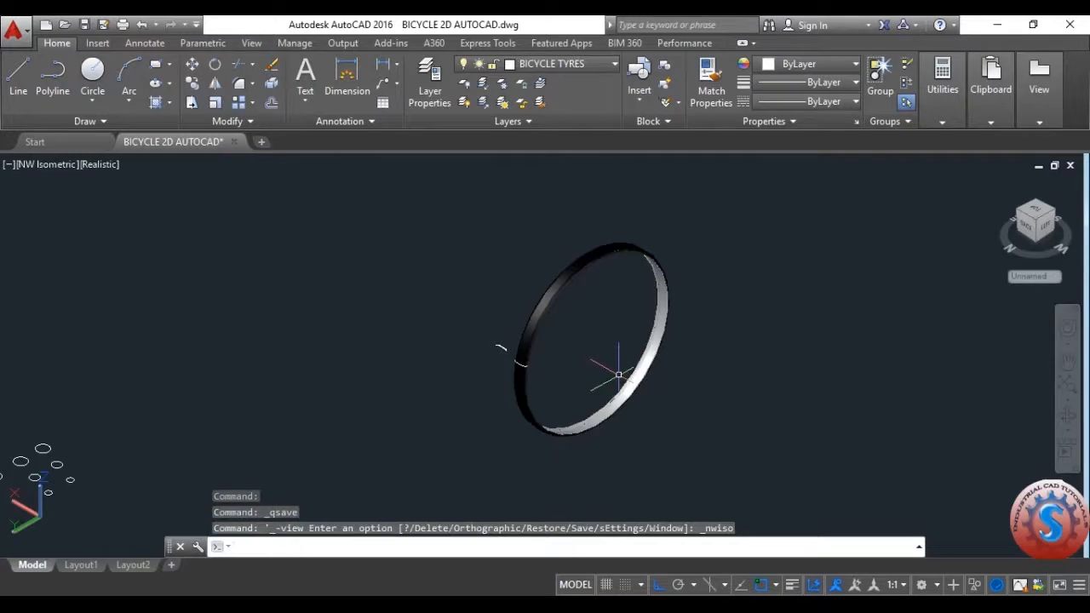
{"action": "key", "text": "Return"}
{"action": "scroll", "coordinate": [462, 369], "scroll_direction": "up", "scroll_amount": 3}
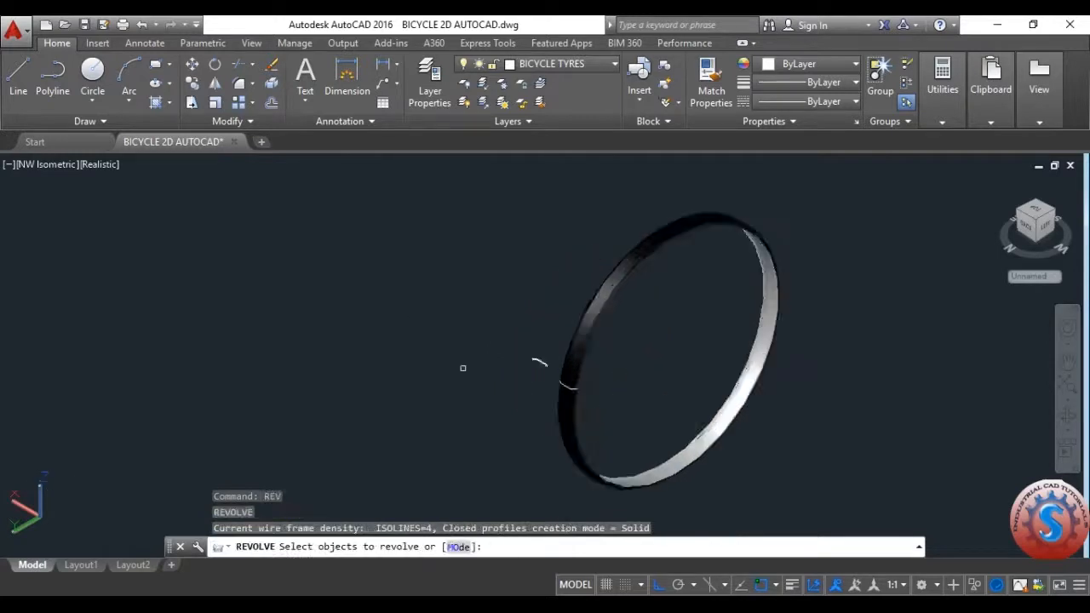
{"action": "left_click", "coordinate": [536, 390]}
{"action": "left_click", "coordinate": [460, 298]}
{"action": "key", "text": "Return"}
{"action": "scroll", "coordinate": [491, 332], "scroll_direction": "down", "scroll_amount": 3}
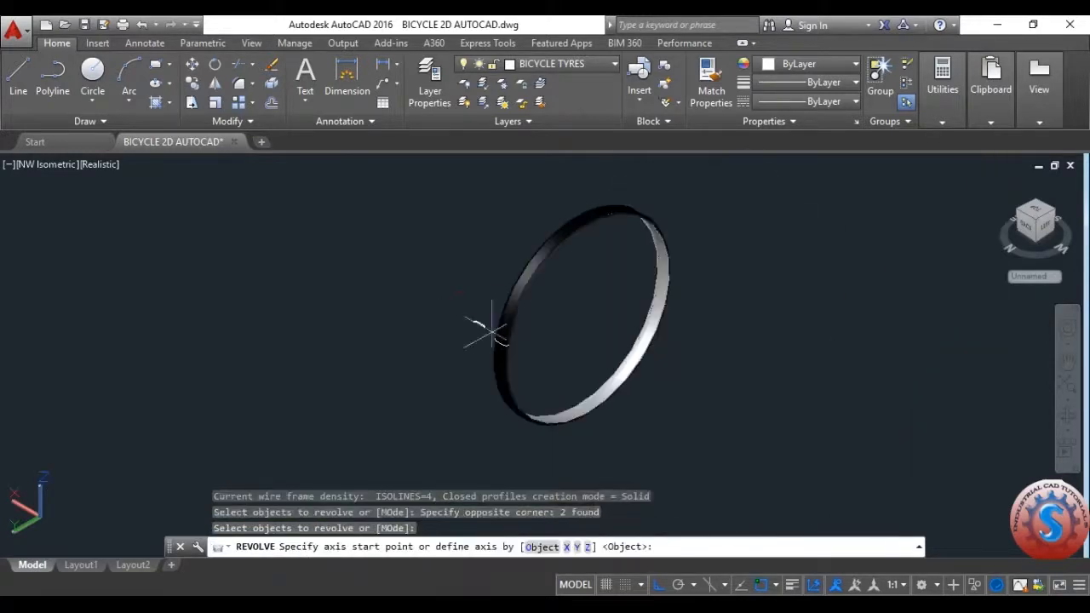
{"action": "left_click", "coordinate": [587, 319]}
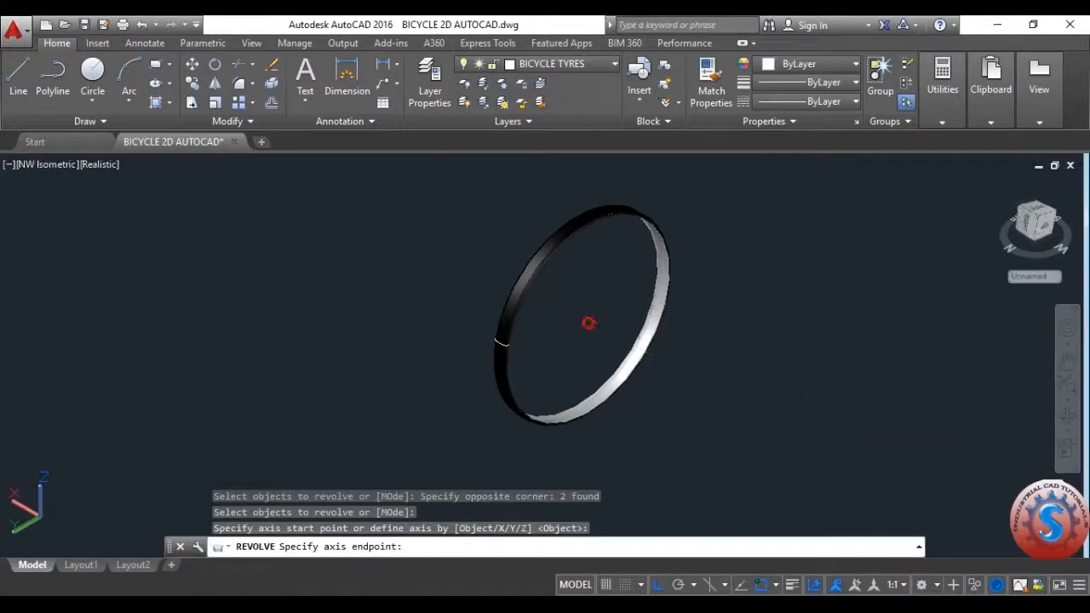
{"action": "left_click", "coordinate": [810, 416]}
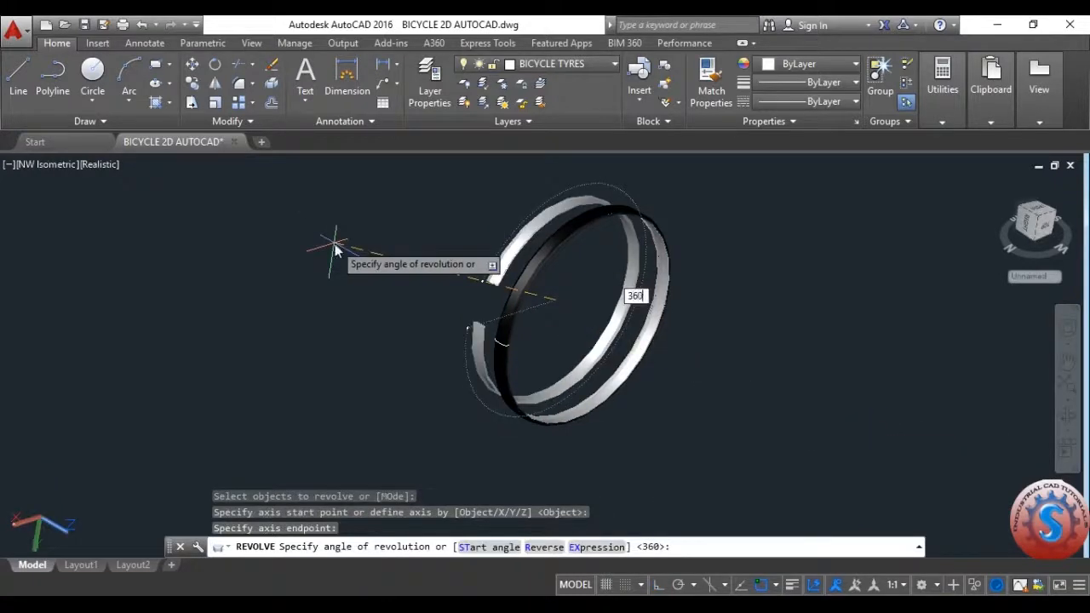
{"action": "key", "text": "Return"}
- Move the revolved rim surfaces together with their profiles sideways against the tyre
{"action": "scroll", "coordinate": [372, 281], "scroll_direction": "down", "scroll_amount": 3}
{"action": "scroll", "coordinate": [401, 304], "scroll_direction": "up", "scroll_amount": 5}
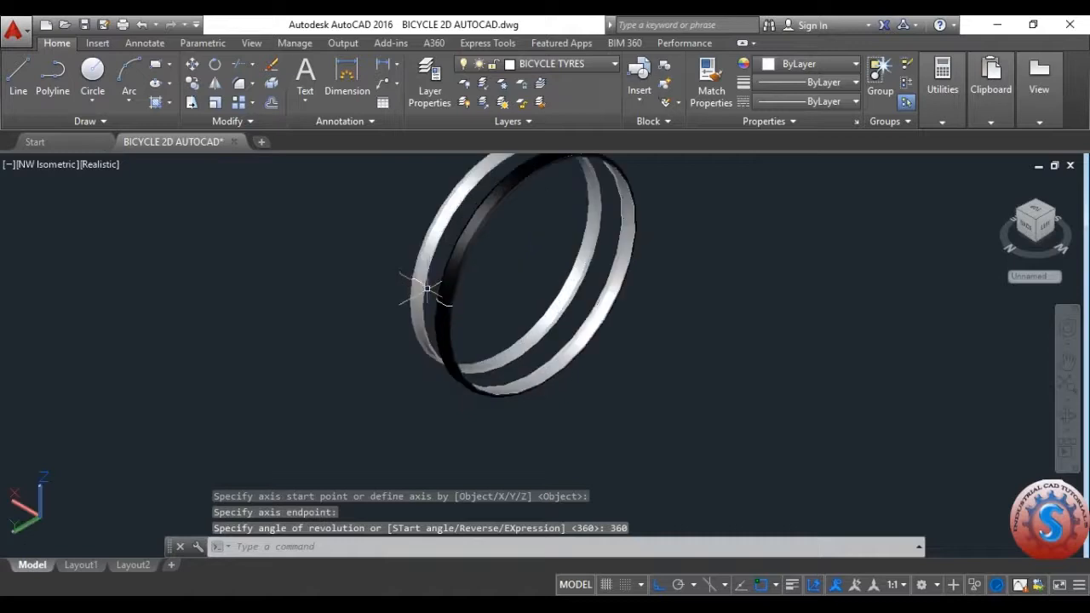
{"action": "scroll", "coordinate": [413, 307], "scroll_direction": "up", "scroll_amount": 2}
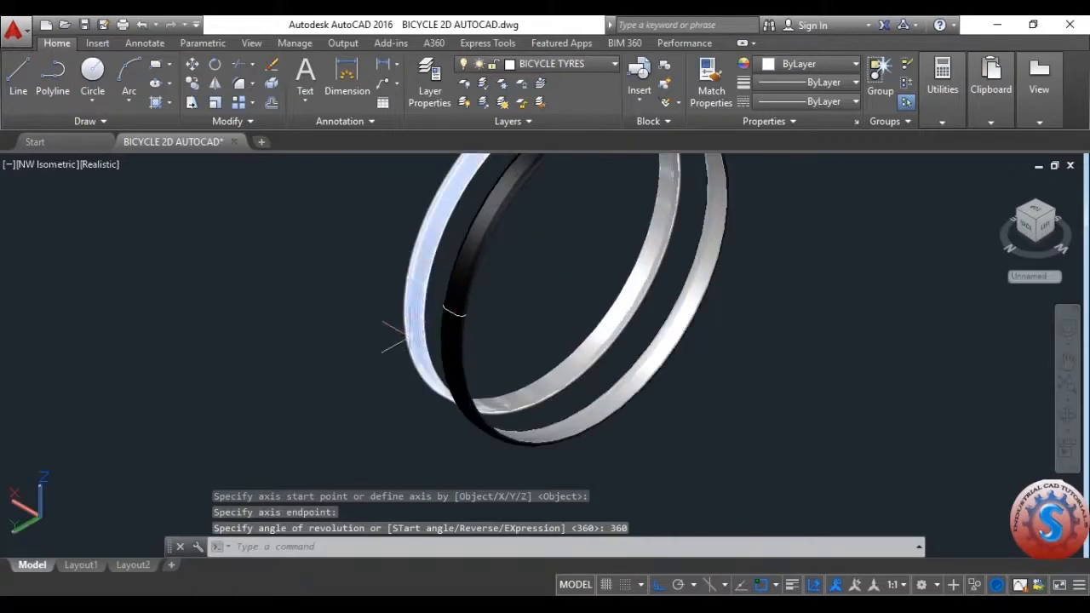
{"action": "type", "text": "m"}
{"action": "key", "text": "Return"}
{"action": "left_click", "coordinate": [432, 293]}
{"action": "left_click", "coordinate": [396, 261]}
{"action": "key", "text": "Return"}
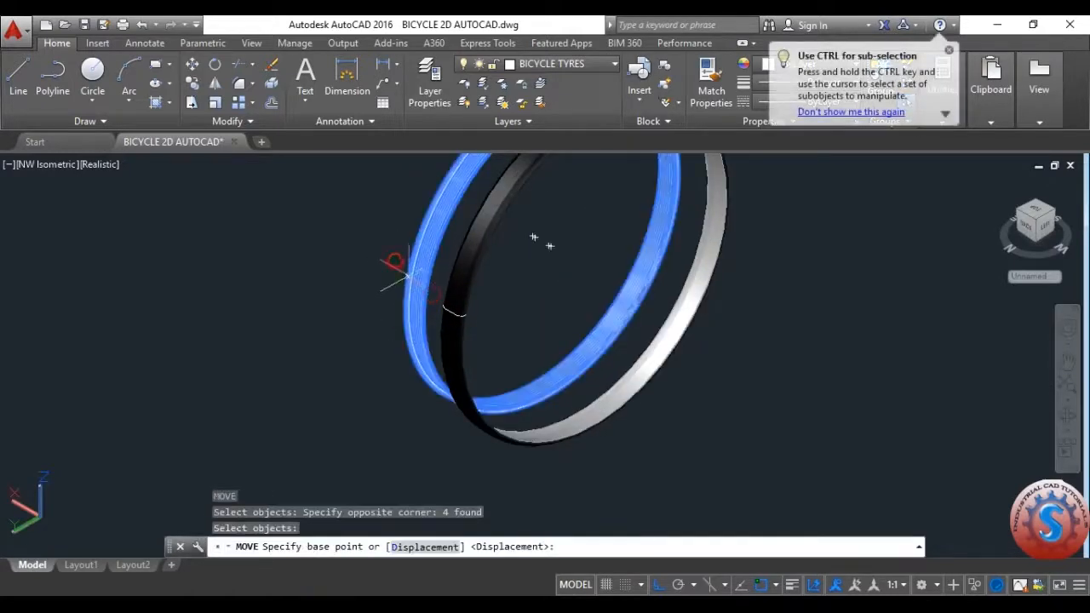
{"action": "left_click", "coordinate": [451, 307]}
{"action": "scroll", "coordinate": [438, 304], "scroll_direction": "up", "scroll_amount": 4}
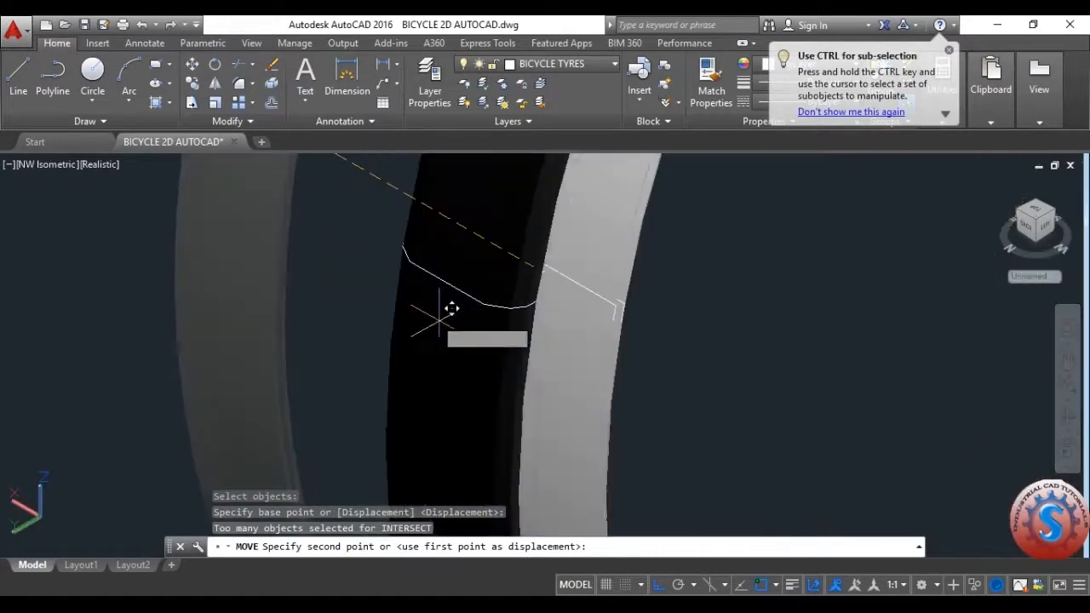
{"action": "left_click", "coordinate": [442, 315]}
{"action": "scroll", "coordinate": [442, 315], "scroll_direction": "down", "scroll_amount": 6}
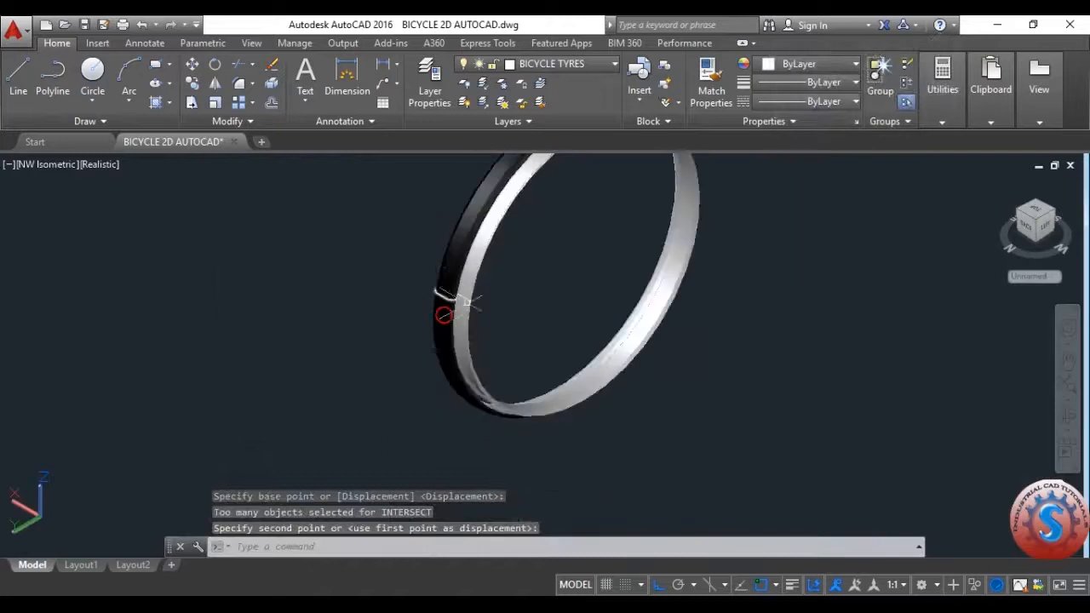
- Check the rim's position against the tyre in SW Isometric, orbited and Top views, and save the drawing
{"action": "left_click", "coordinate": [35, 165]}
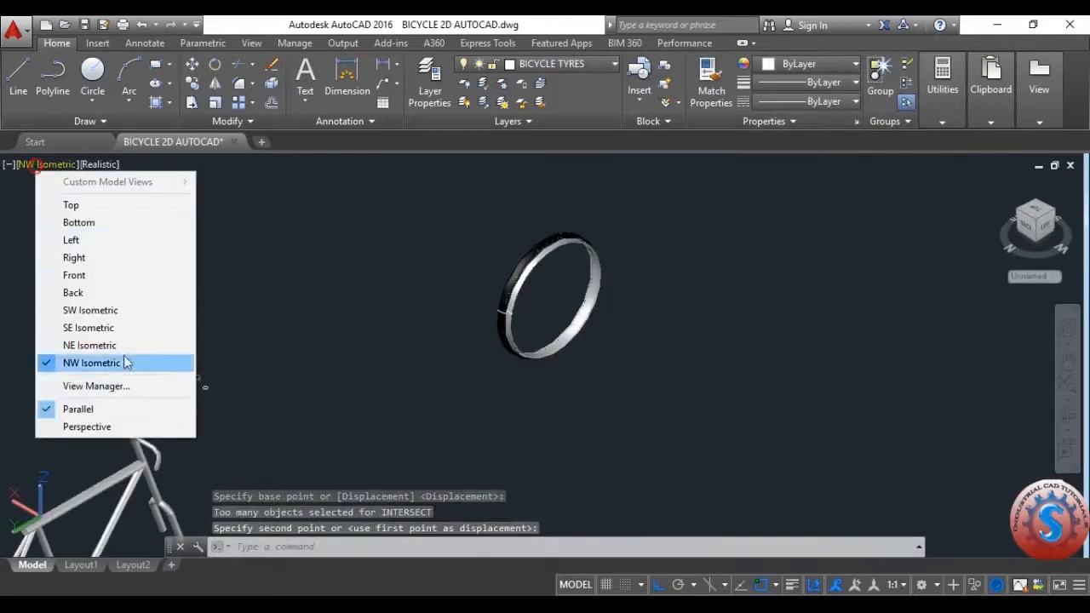
{"action": "left_click", "coordinate": [119, 312]}
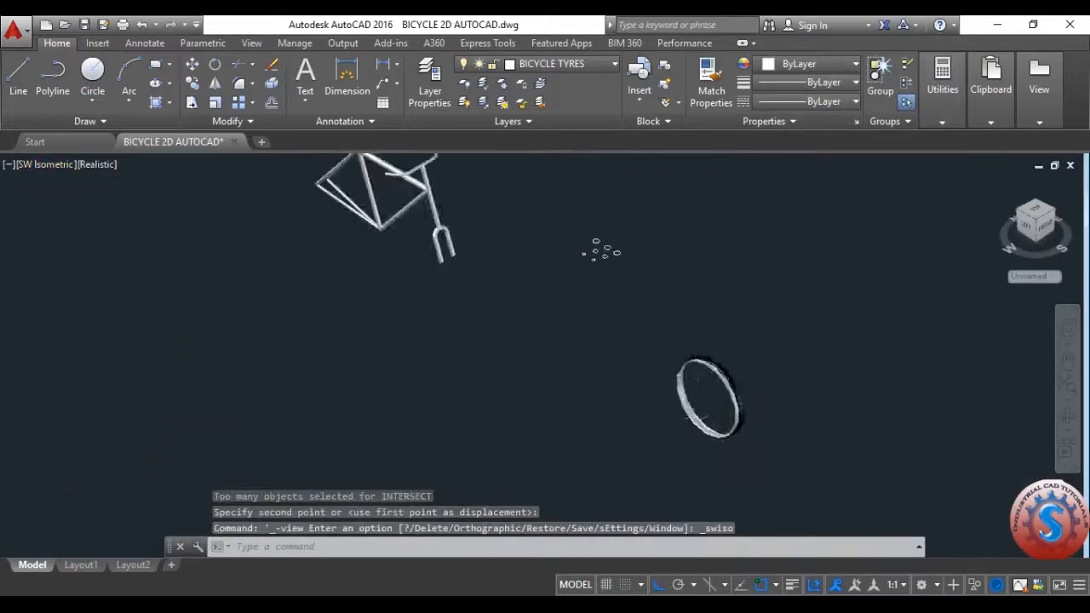
{"action": "middle_click_drag", "start_coordinate": [734, 357], "coordinate": [630, 332], "text": "shift"}
{"action": "left_click", "coordinate": [53, 166]}
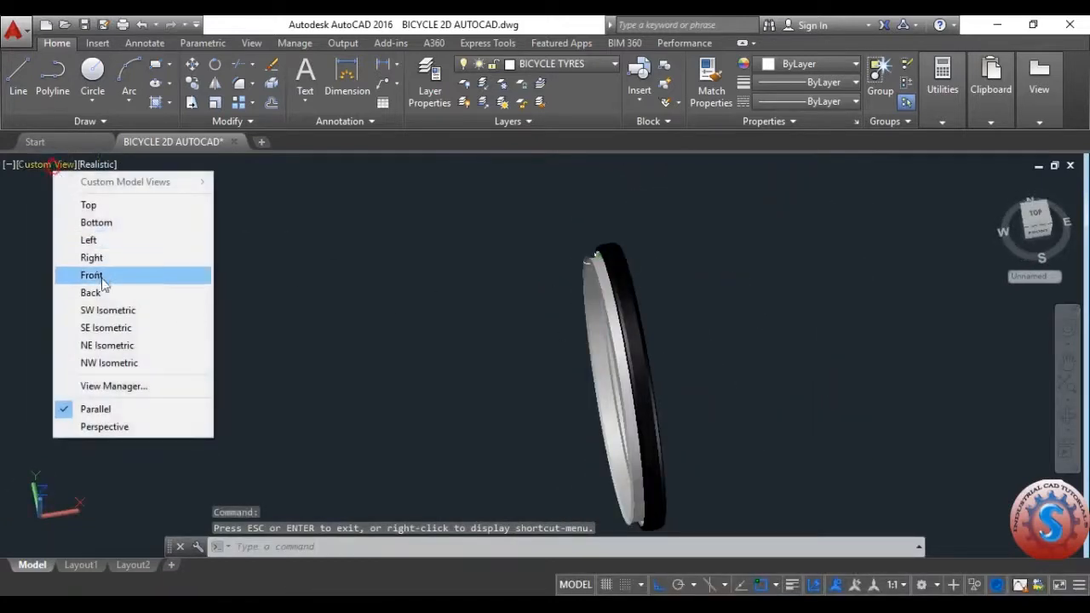
{"action": "left_click", "coordinate": [100, 206]}
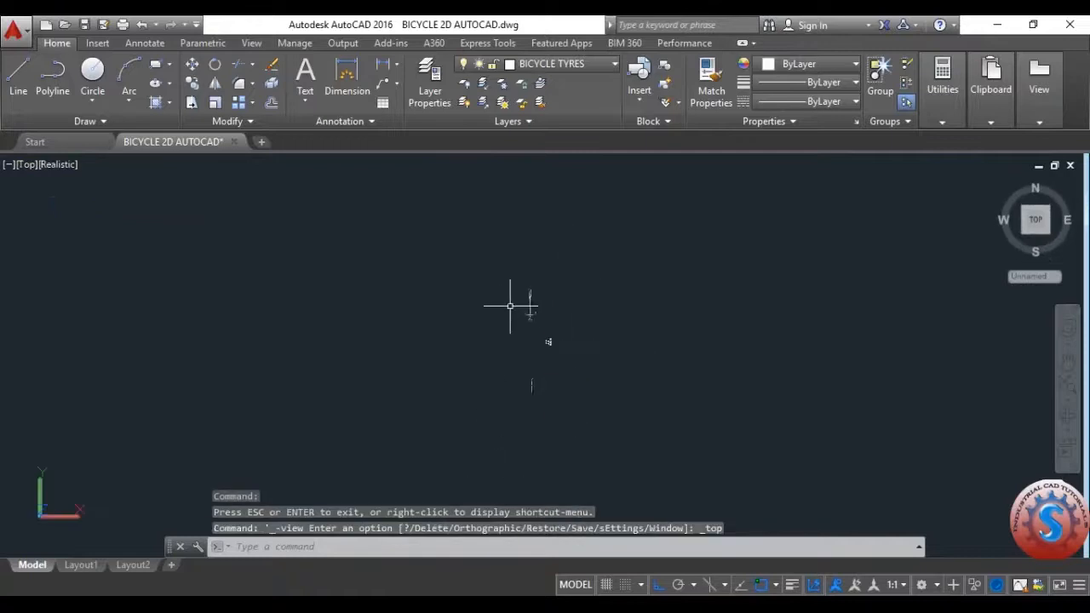
{"action": "scroll", "coordinate": [557, 279], "scroll_direction": "up", "scroll_amount": 5}
{"action": "left_click", "coordinate": [591, 329]}
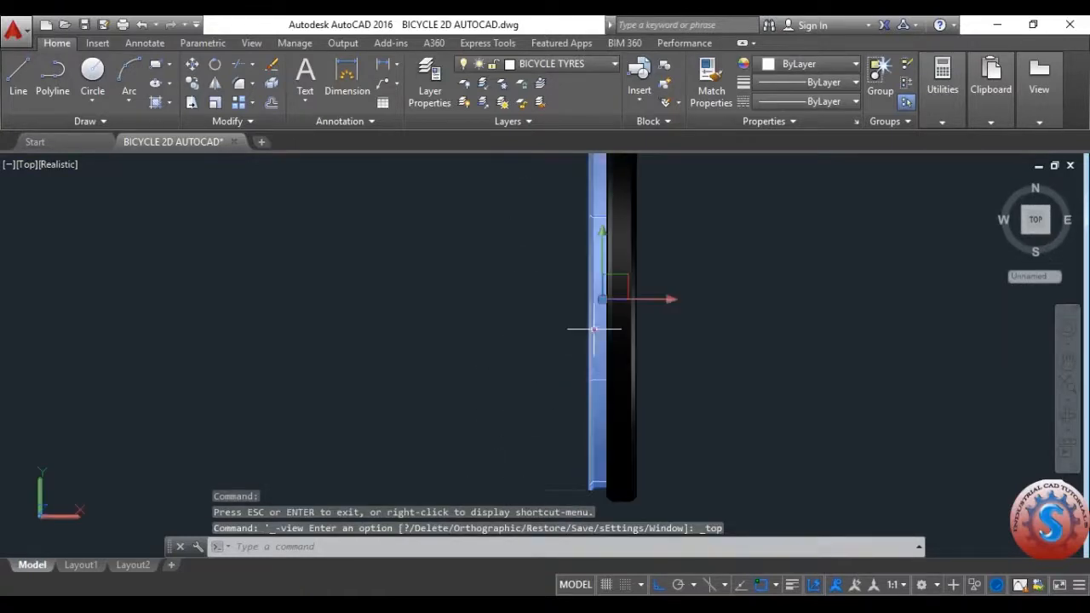
{"action": "scroll", "coordinate": [595, 331], "scroll_direction": "down", "scroll_amount": 2}
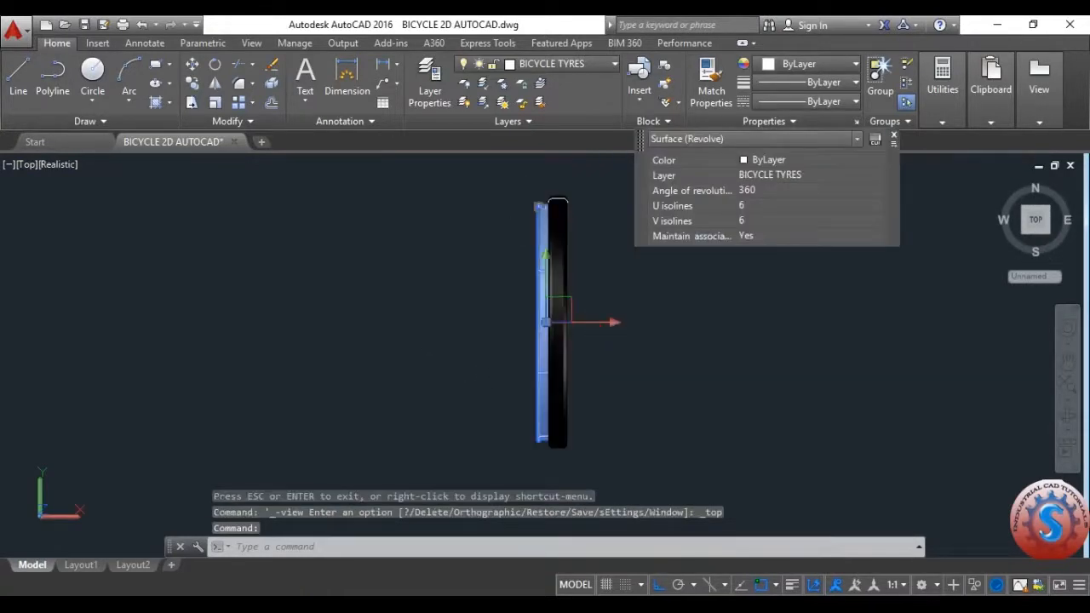
{"action": "key", "text": "ctrl+s"}
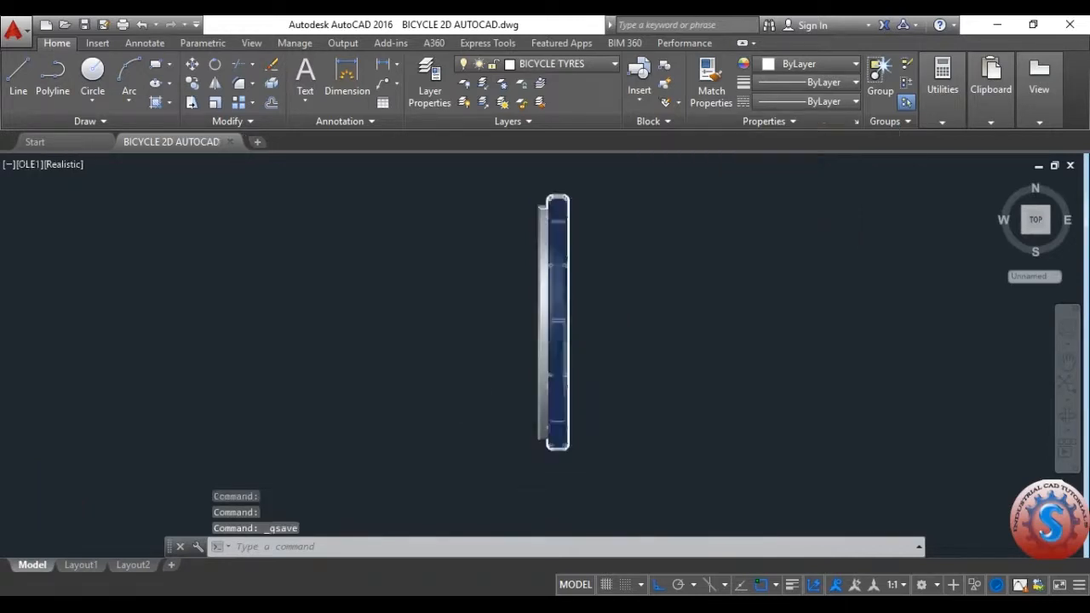
- Shift the selected rim surface along the X axis toward the tyre, accepting the loss of associativity, and save the drawing
{"action": "scroll", "coordinate": [531, 337], "scroll_direction": "up", "scroll_amount": 3}
{"action": "scroll", "coordinate": [532, 340], "scroll_direction": "down", "scroll_amount": 2}
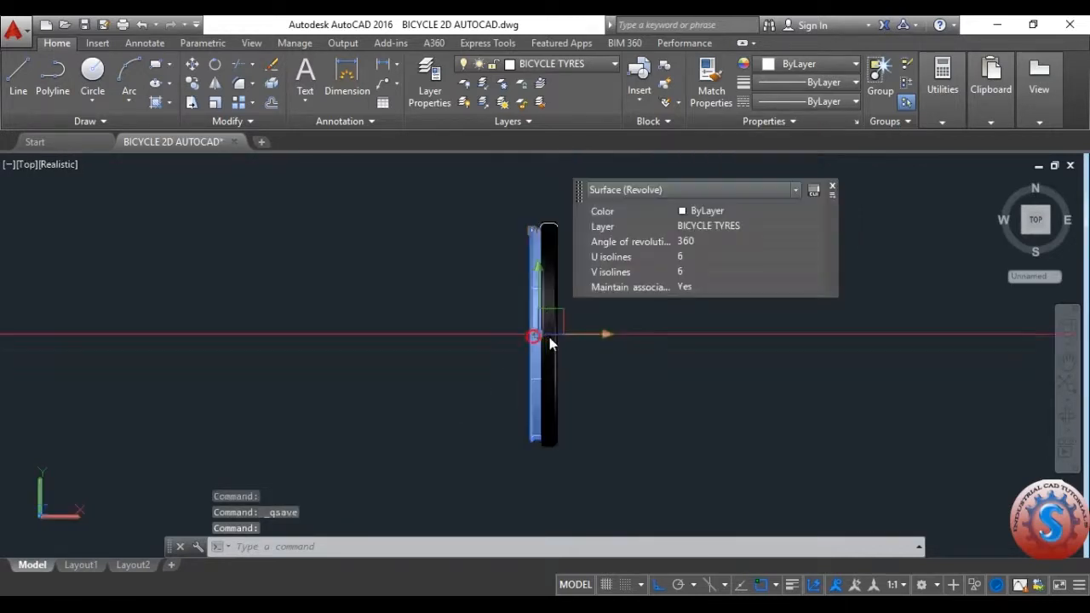
{"action": "left_click", "coordinate": [608, 336]}
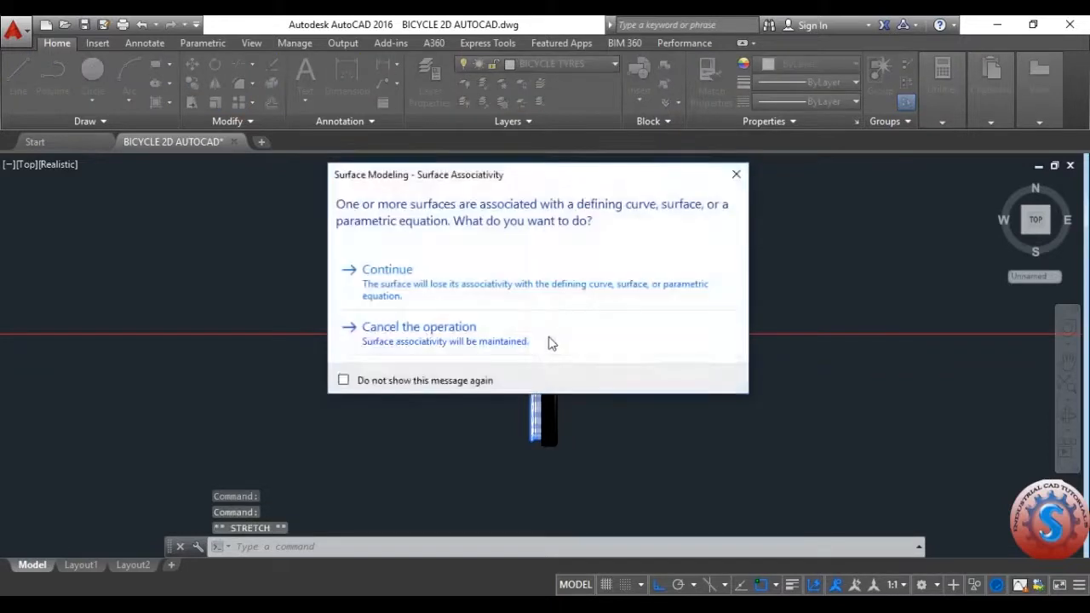
{"action": "left_click", "coordinate": [523, 292]}
{"action": "scroll", "coordinate": [462, 311], "scroll_direction": "up", "scroll_amount": 3}
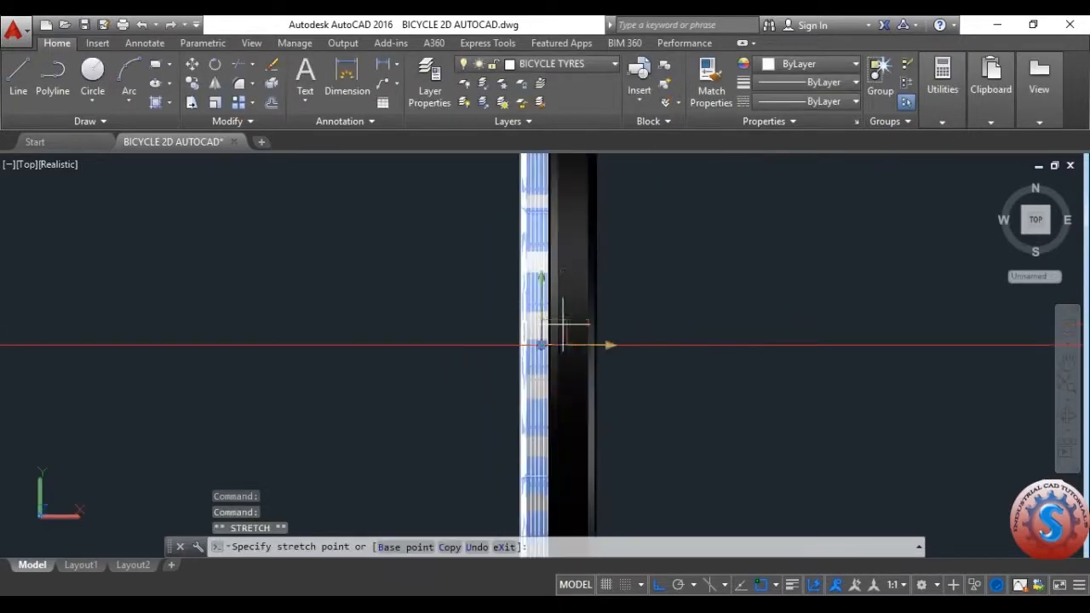
{"action": "left_click", "coordinate": [600, 336]}
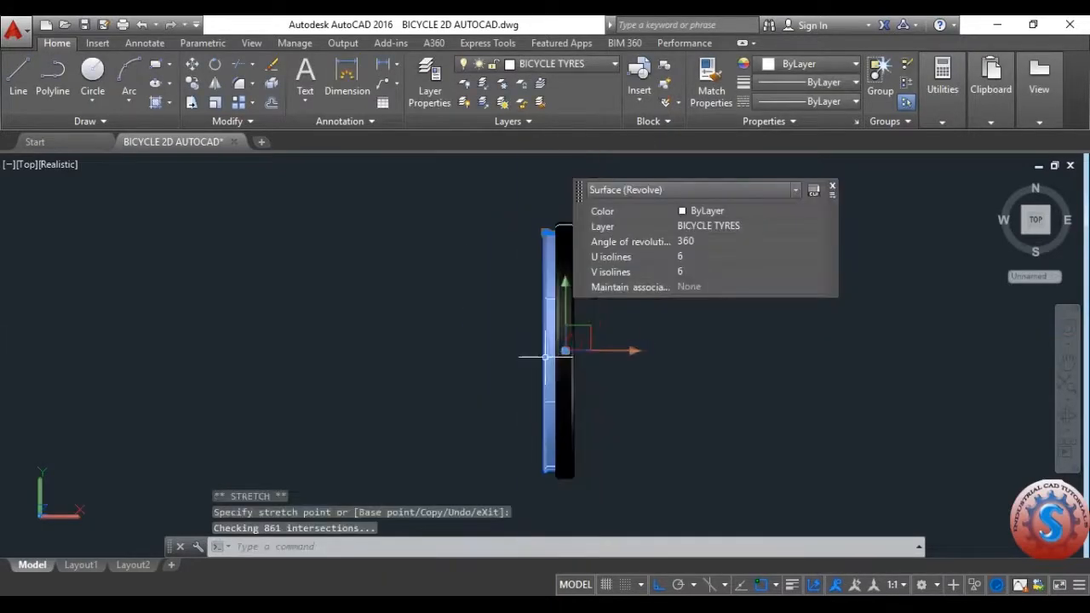
{"action": "key", "text": "ctrl+s"}
{"action": "left_click", "coordinate": [552, 343]}
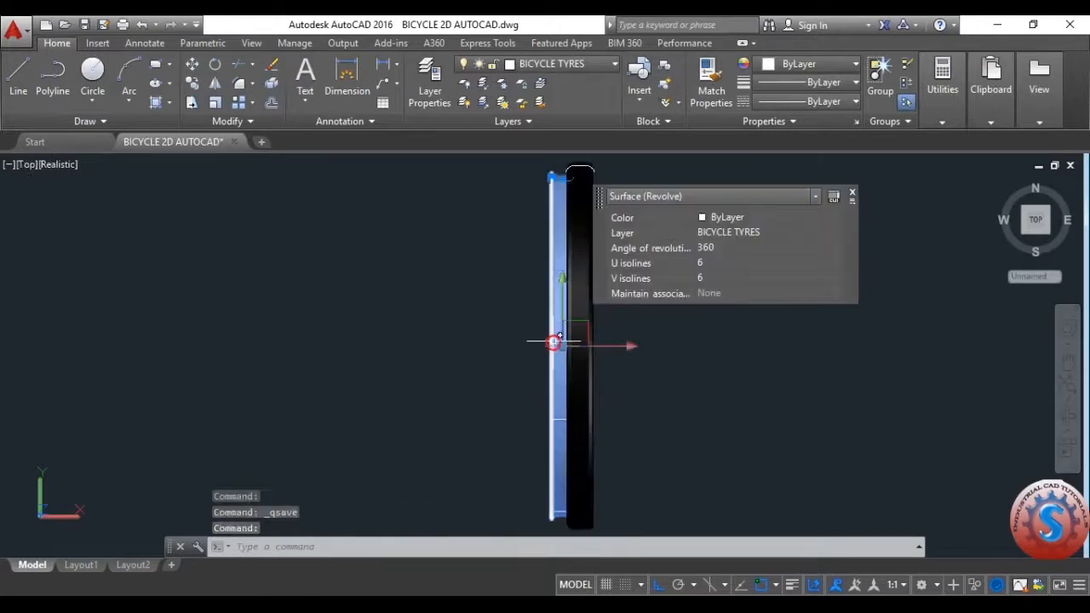
{"action": "key", "text": "ctrl+s"}
- In the SW Isometric view, move the protruding rim surface along the X axis to fit inside the tyre
{"action": "scroll", "coordinate": [559, 298], "scroll_direction": "up", "scroll_amount": 4}
{"action": "left_click", "coordinate": [557, 305]}
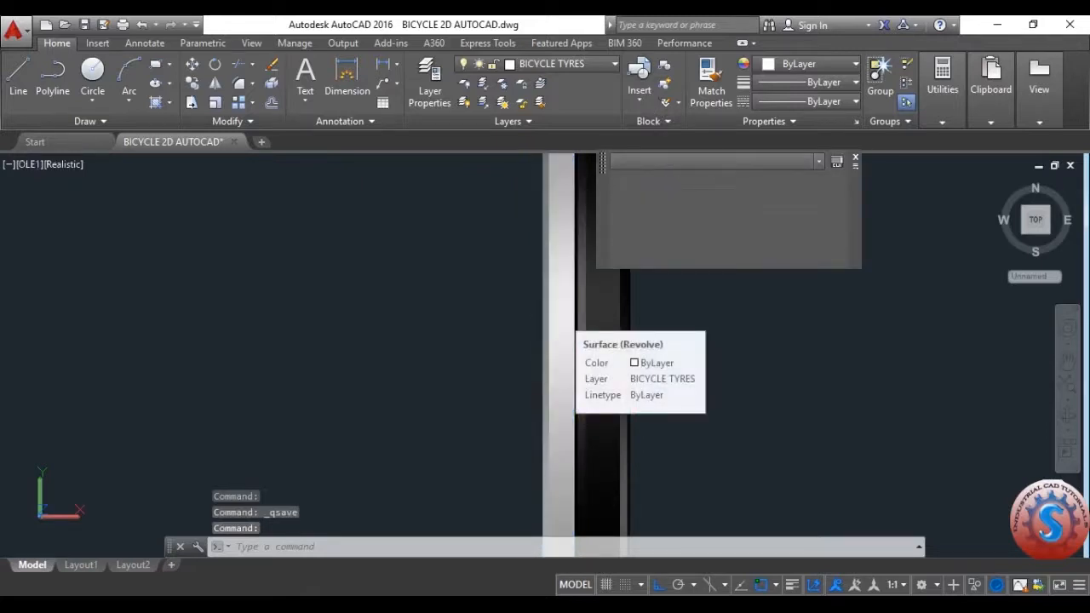
{"action": "left_click", "coordinate": [563, 318]}
{"action": "scroll", "coordinate": [90, 168], "scroll_direction": "down", "scroll_amount": 2}
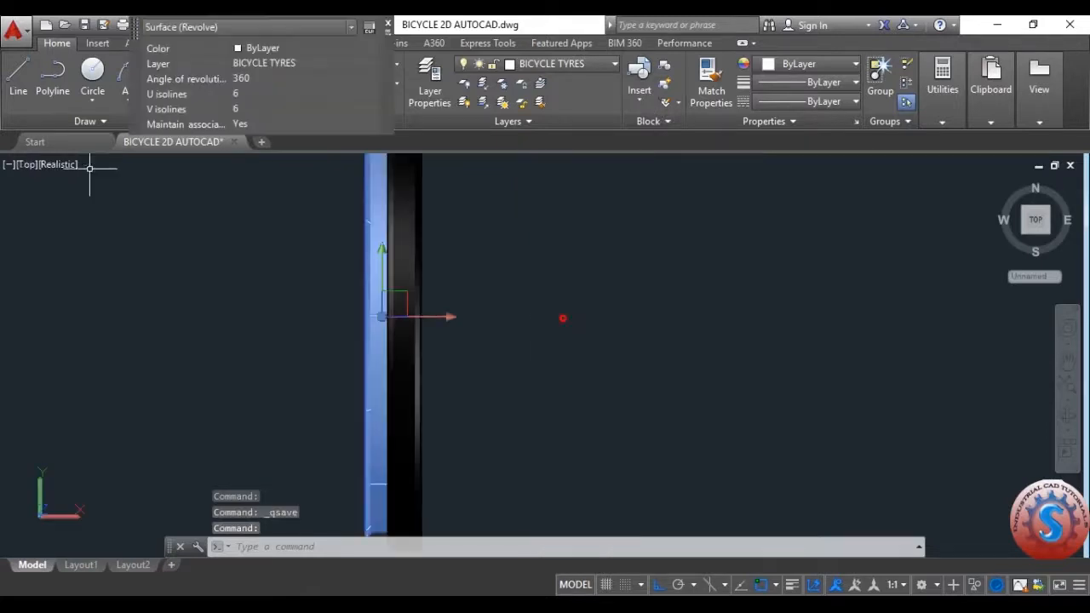
{"action": "left_click", "coordinate": [25, 166]}
{"action": "left_click", "coordinate": [102, 309]}
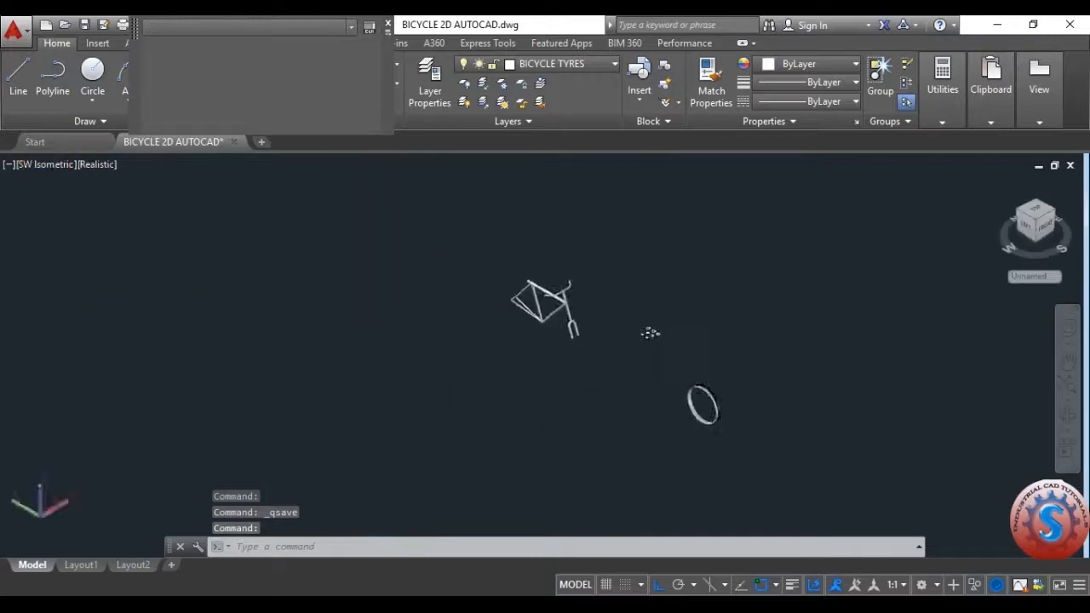
{"action": "scroll", "coordinate": [650, 333], "scroll_direction": "up", "scroll_amount": 6}
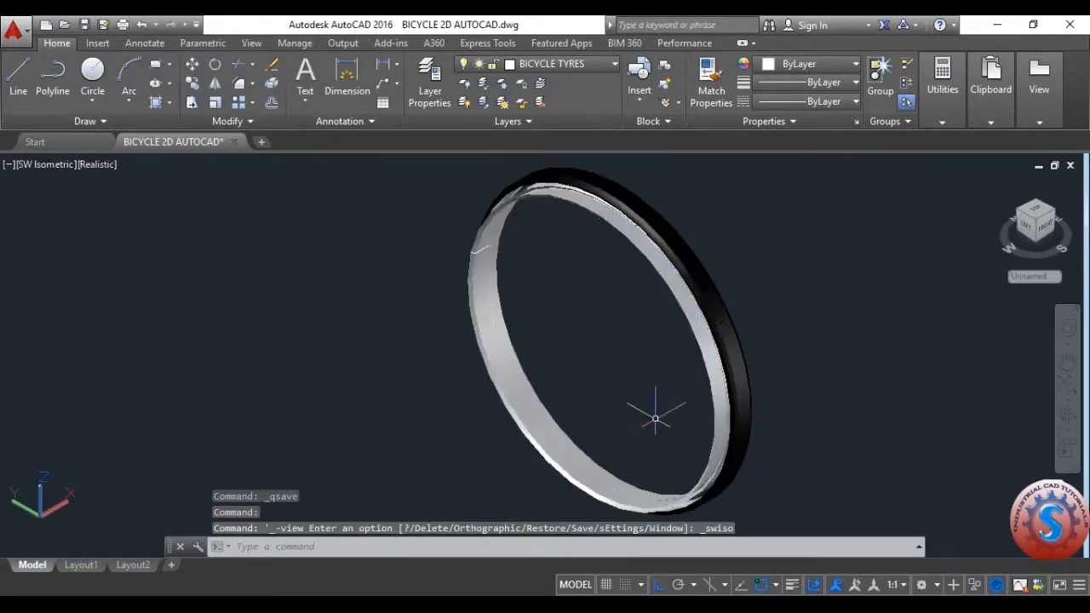
{"action": "key", "text": "Return"}
{"action": "left_click", "coordinate": [491, 328]}
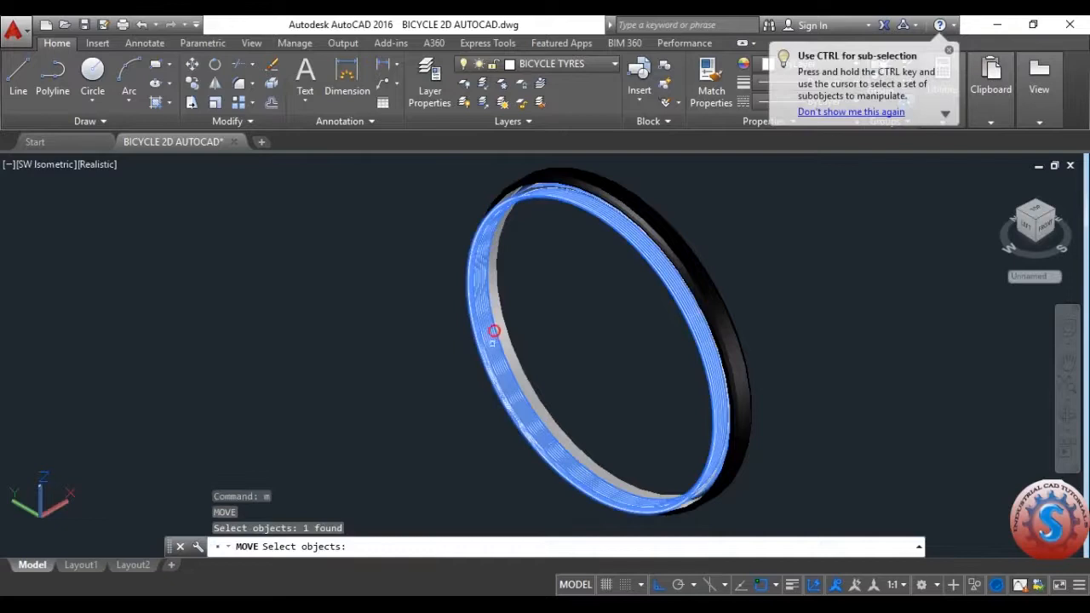
{"action": "key", "text": "Return"}
{"action": "left_click", "coordinate": [591, 350]}
{"action": "left_click", "coordinate": [509, 286]}
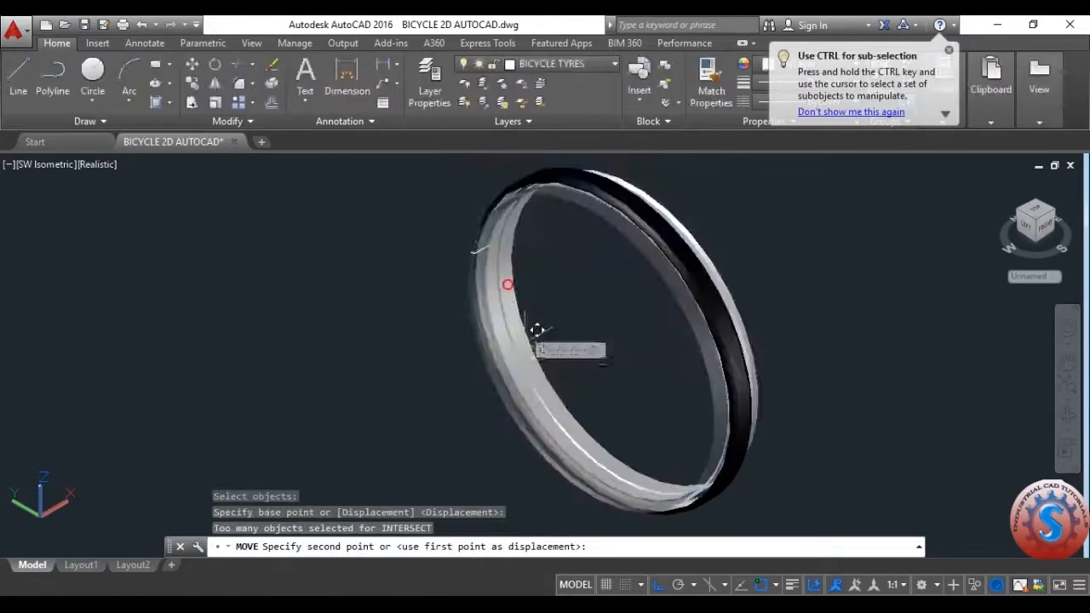
{"action": "scroll", "coordinate": [536, 330], "scroll_direction": "up", "scroll_amount": 5}
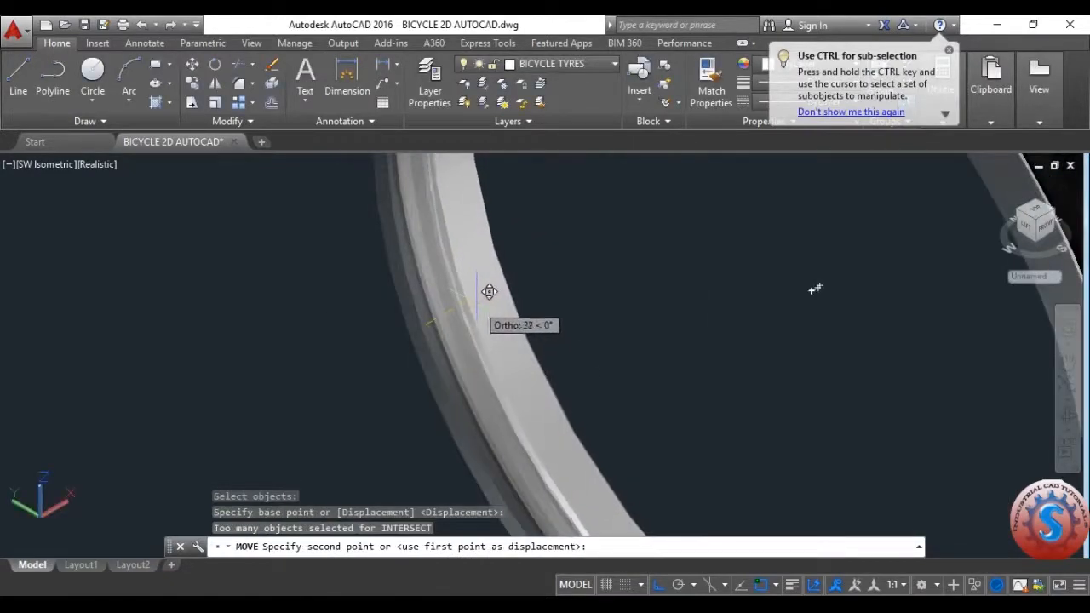
{"action": "left_click", "coordinate": [489, 291]}
{"action": "scroll", "coordinate": [480, 306], "scroll_direction": "down", "scroll_amount": 5}
{"action": "scroll", "coordinate": [480, 306], "scroll_direction": "up", "scroll_amount": 2}
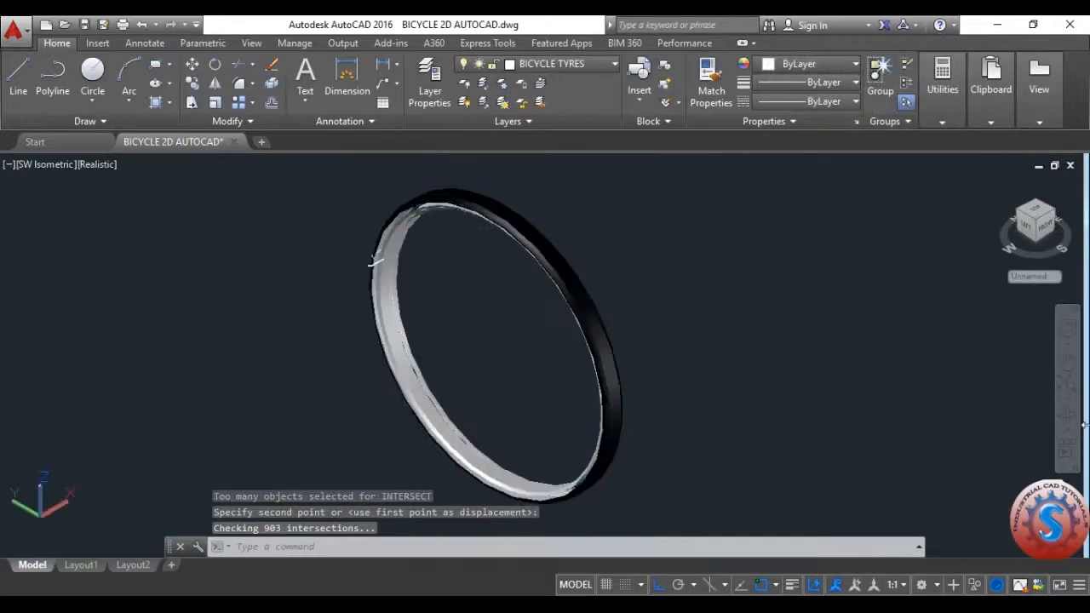
- Orbit around the wheel and delete the stray revolved rim surface lying beside the tyre
{"action": "left_click", "coordinate": [1068, 415]}
{"action": "left_click_drag", "start_coordinate": [522, 353], "coordinate": [424, 349]}
{"action": "key", "text": "Escape"}
{"action": "left_click", "coordinate": [551, 357]}
{"action": "left_click", "coordinate": [411, 229]}
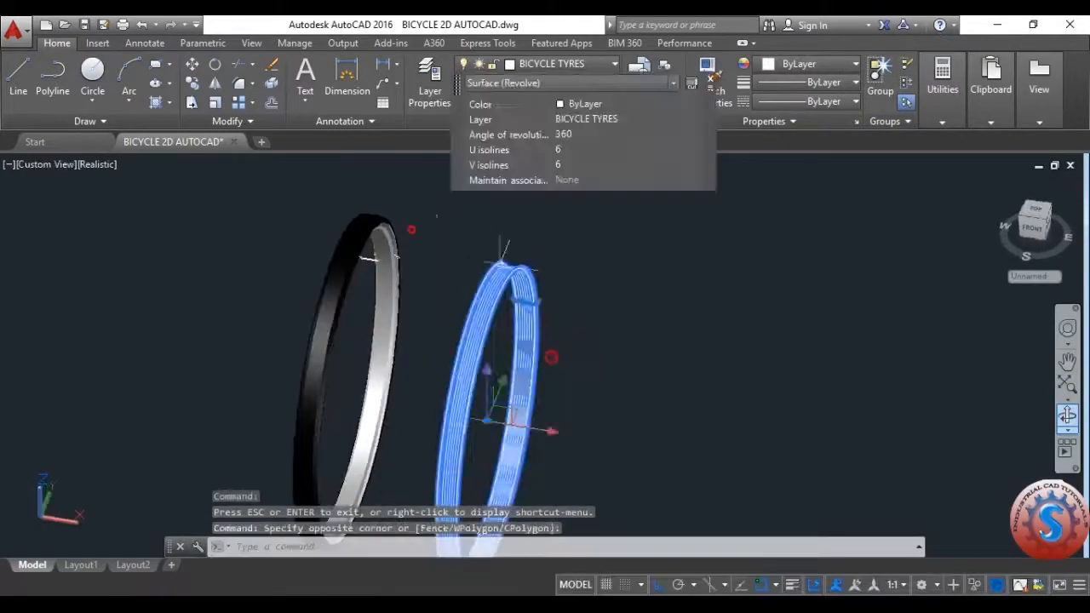
{"action": "key", "text": "Delete"}
{"action": "scroll", "coordinate": [579, 289], "scroll_direction": "down", "scroll_amount": 3}
- Examine the rim's fit inside the tyre from orbited and SW Isometric views, and the wheel's place relative to the bicycle frame
{"action": "left_click", "coordinate": [39, 166]}
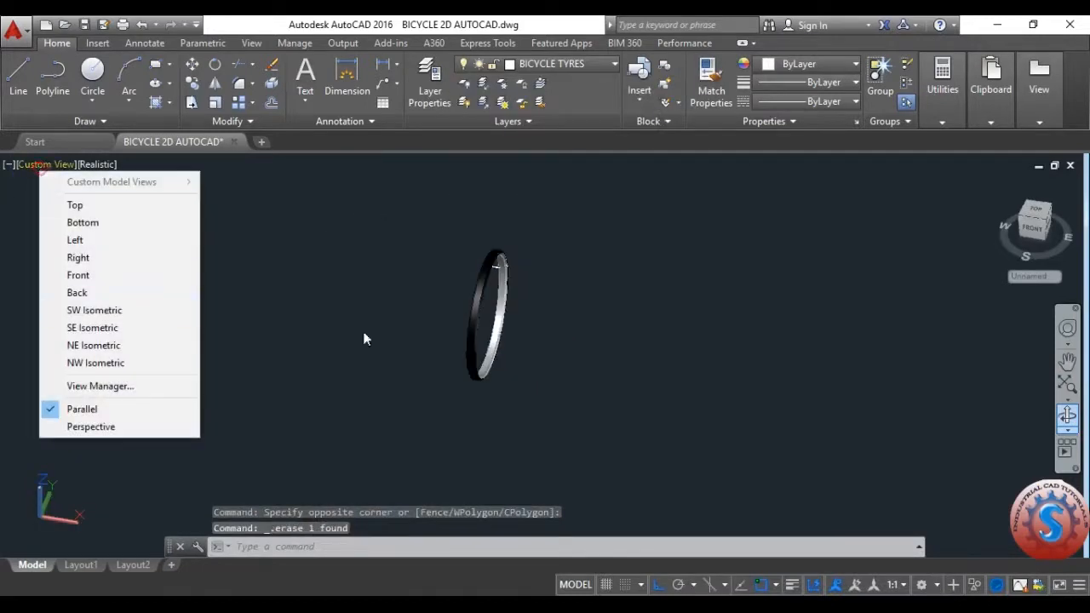
{"action": "left_click", "coordinate": [592, 289]}
{"action": "scroll", "coordinate": [596, 284], "scroll_direction": "up", "scroll_amount": 8}
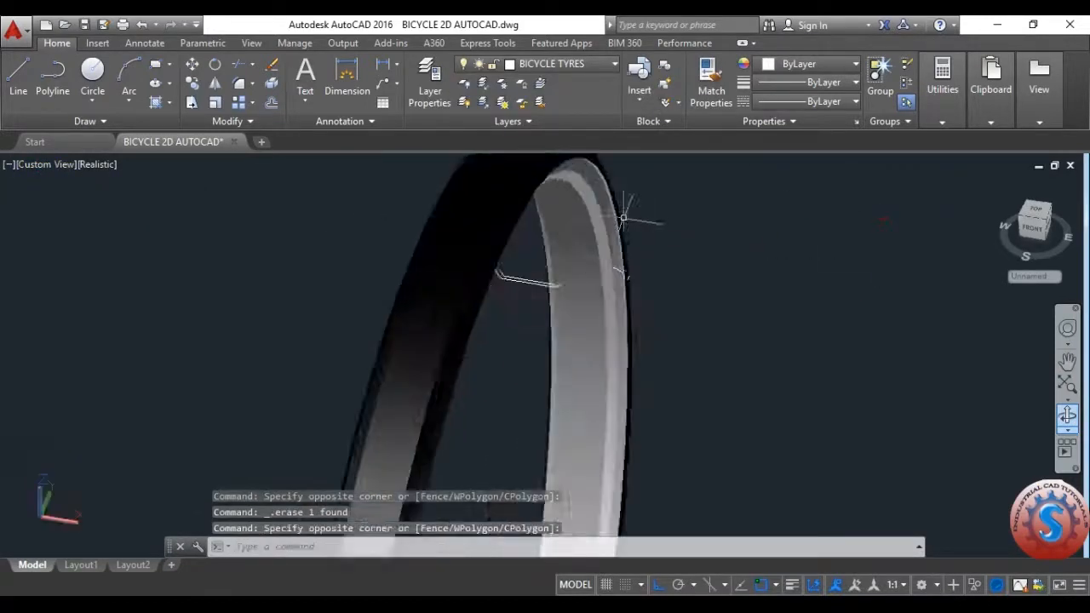
{"action": "scroll", "coordinate": [579, 254], "scroll_direction": "down", "scroll_amount": 6}
{"action": "left_click", "coordinate": [1068, 416]}
{"action": "left_click_drag", "start_coordinate": [959, 419], "coordinate": [507, 276]}
{"action": "key", "text": "Escape"}
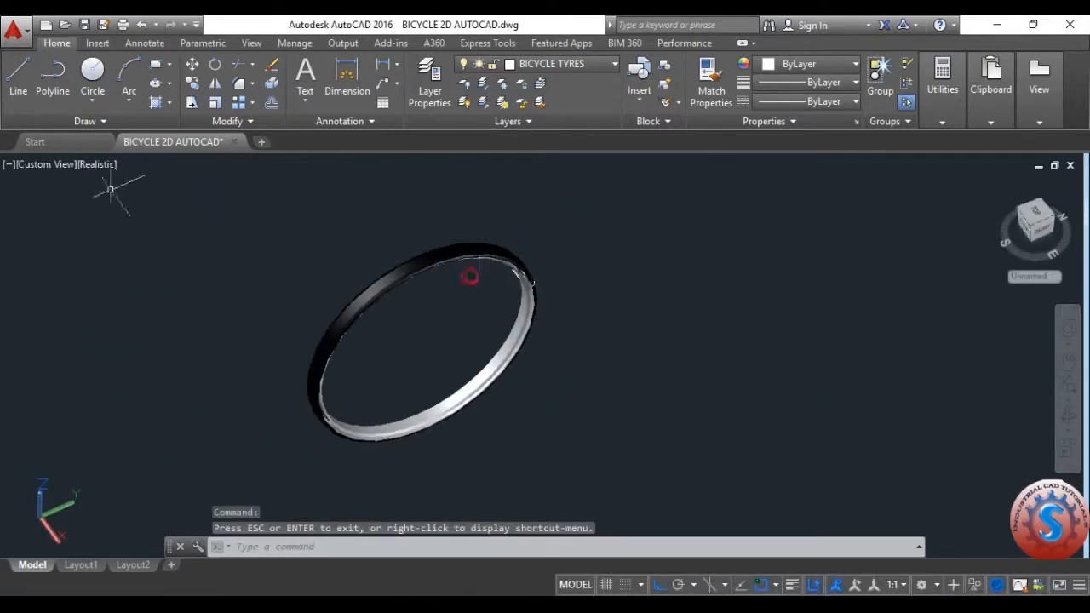
{"action": "left_click", "coordinate": [54, 170]}
{"action": "left_click", "coordinate": [102, 310]}
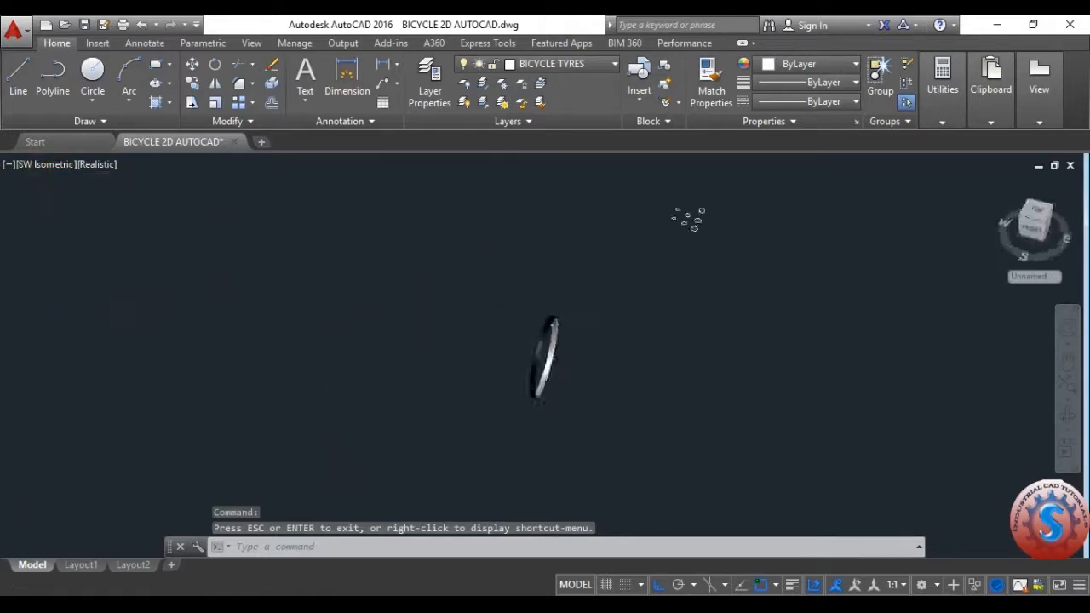
{"action": "left_click", "coordinate": [47, 169]}
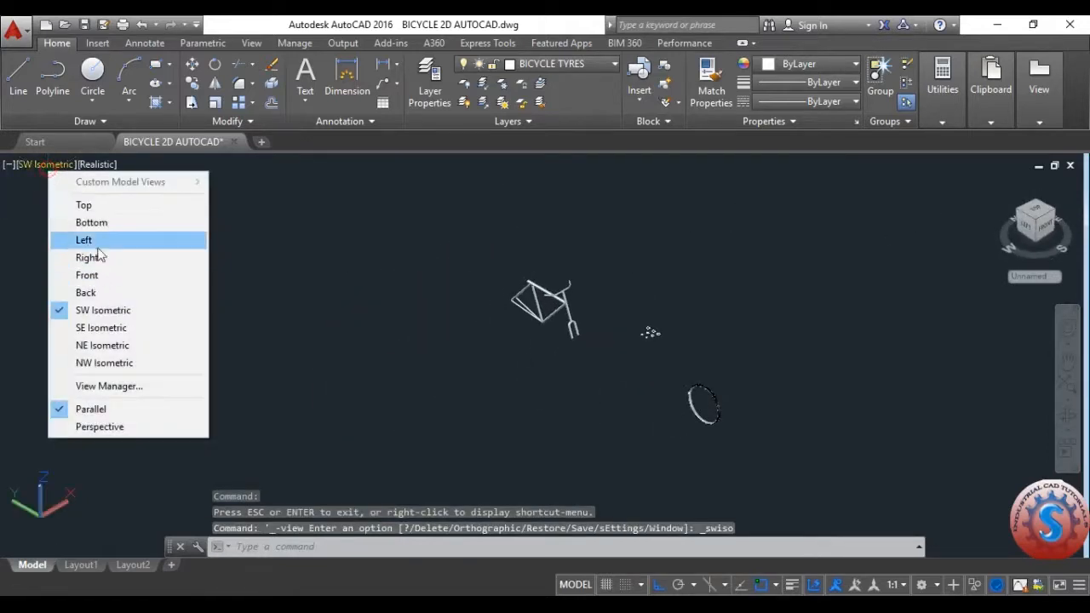
{"action": "left_click", "coordinate": [760, 399]}
{"action": "scroll", "coordinate": [713, 419], "scroll_direction": "up", "scroll_amount": 3}
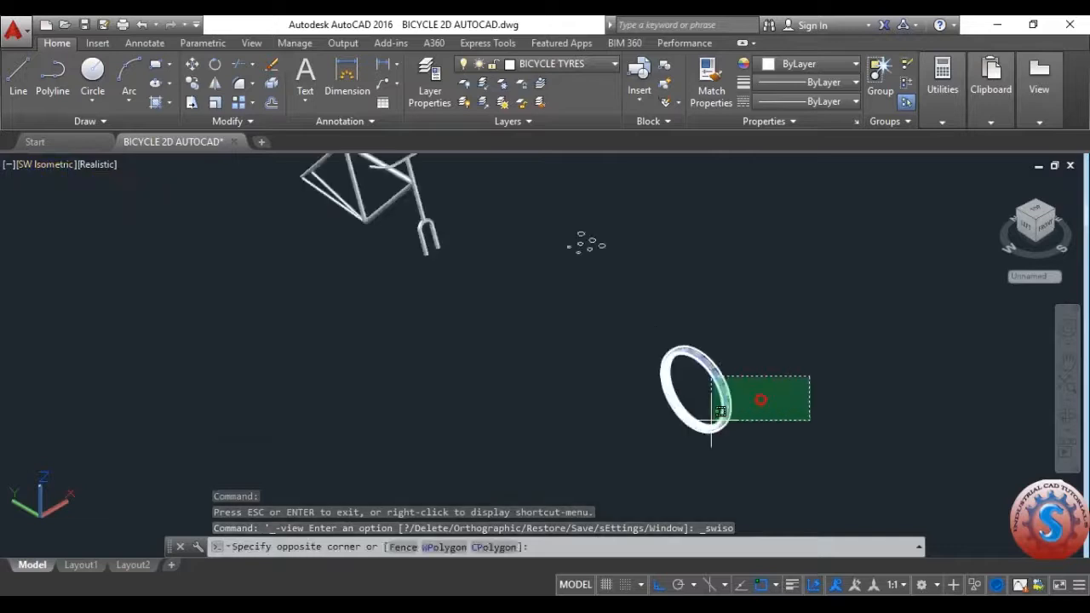
{"action": "left_click", "coordinate": [920, 381]}
{"action": "scroll", "coordinate": [678, 407], "scroll_direction": "up", "scroll_amount": 5}
{"action": "scroll", "coordinate": [678, 407], "scroll_direction": "down", "scroll_amount": 6}
{"action": "scroll", "coordinate": [426, 276], "scroll_direction": "up", "scroll_amount": 3}
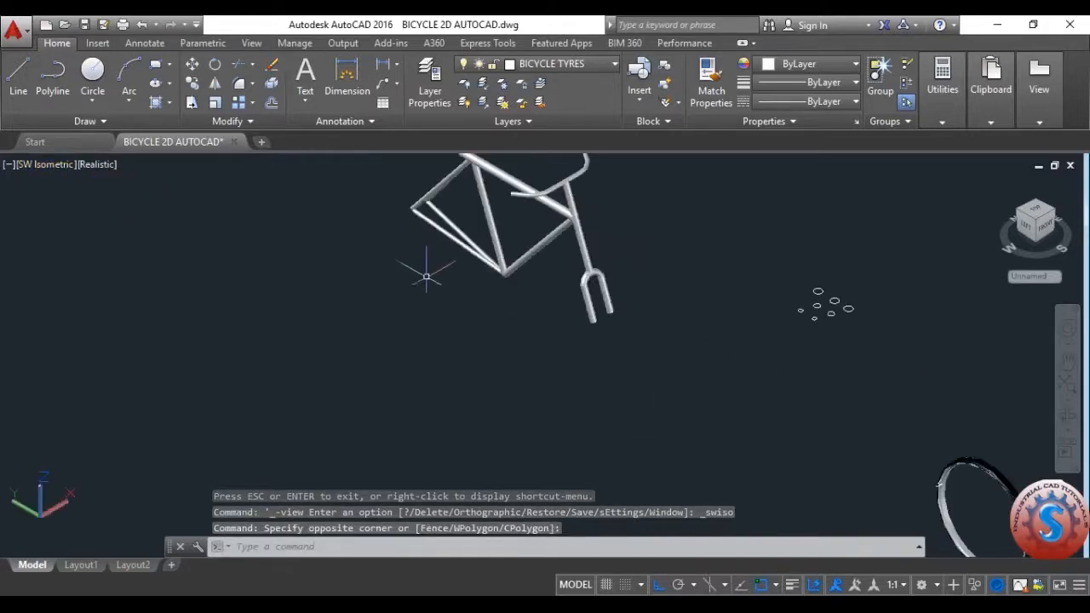
- Examine the wheel and frame in the Bottom, Front and Back views
{"action": "left_click", "coordinate": [40, 164]}
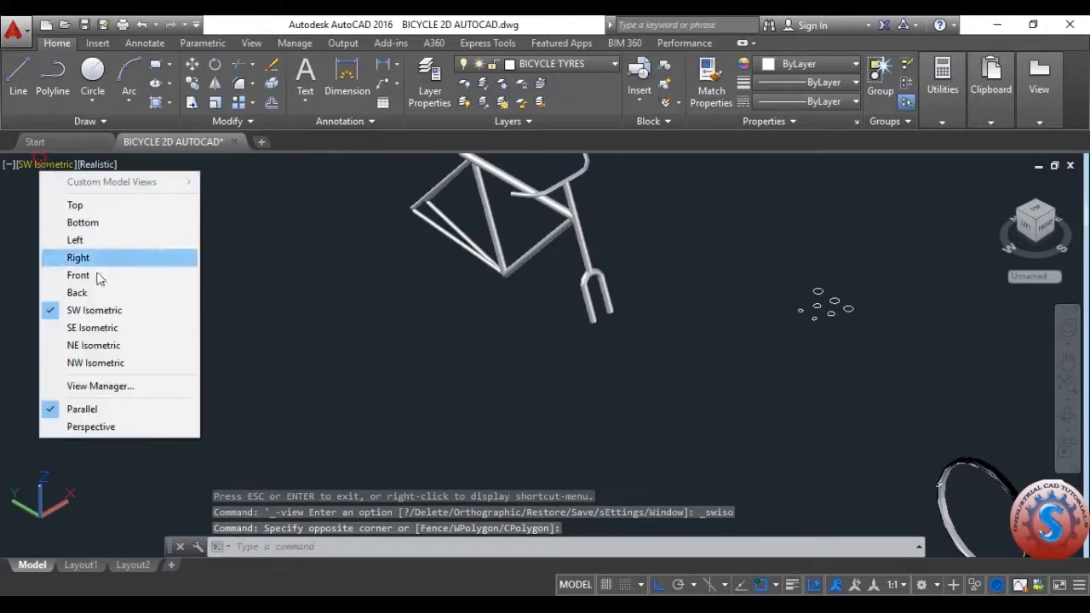
{"action": "left_click", "coordinate": [124, 225]}
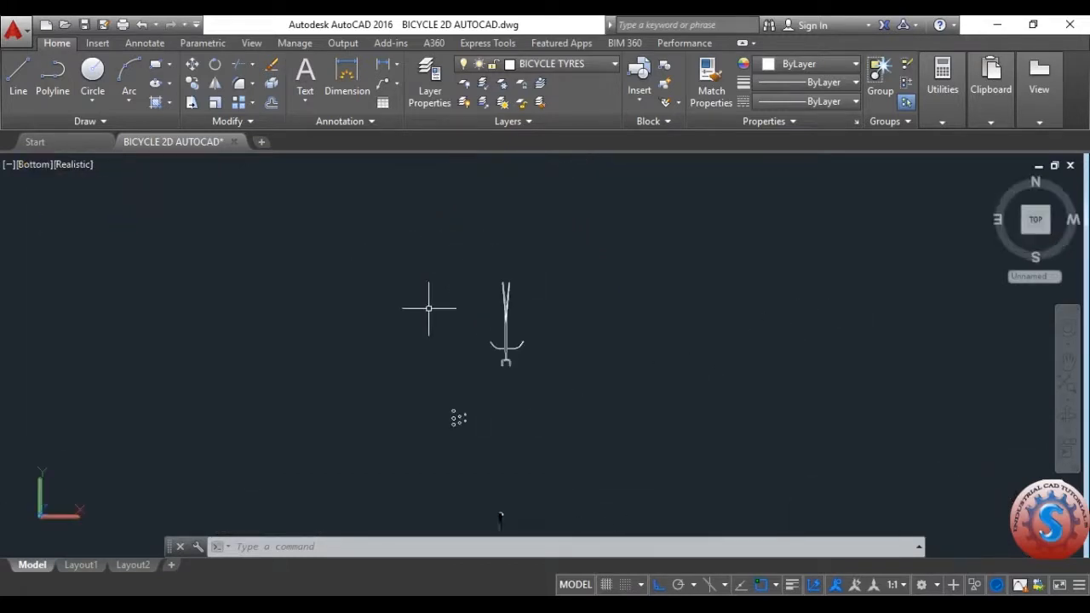
{"action": "left_click", "coordinate": [36, 169]}
{"action": "left_click", "coordinate": [114, 277]}
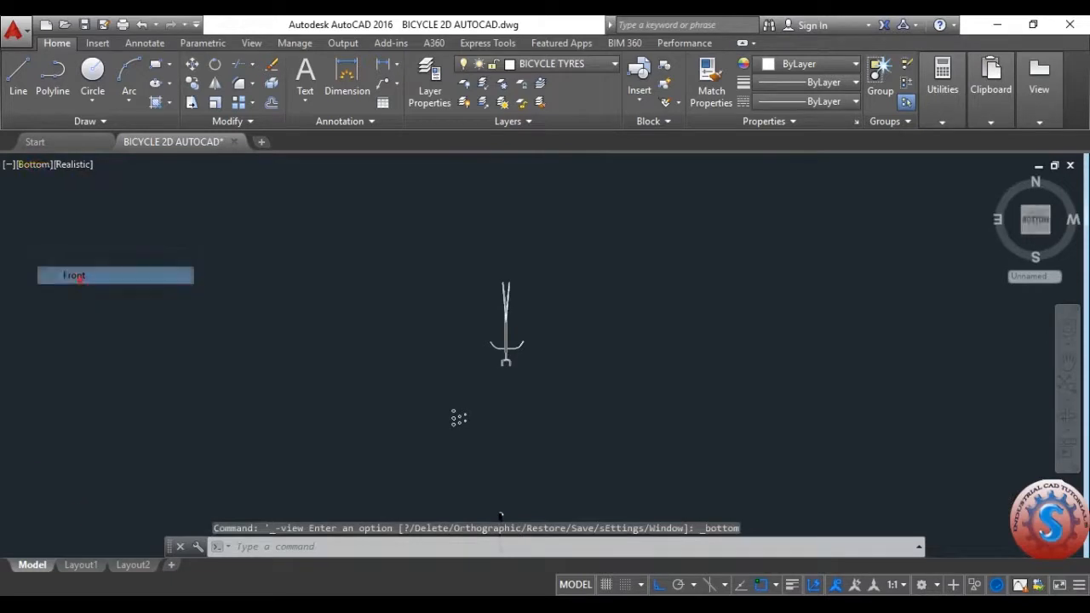
{"action": "left_click", "coordinate": [30, 170]}
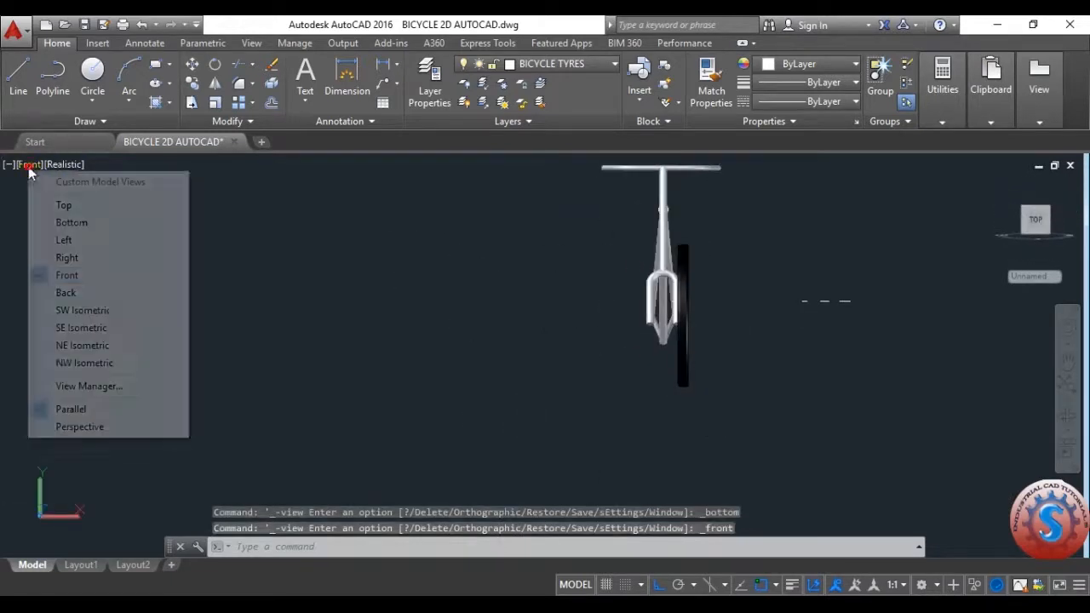
{"action": "left_click", "coordinate": [79, 293]}
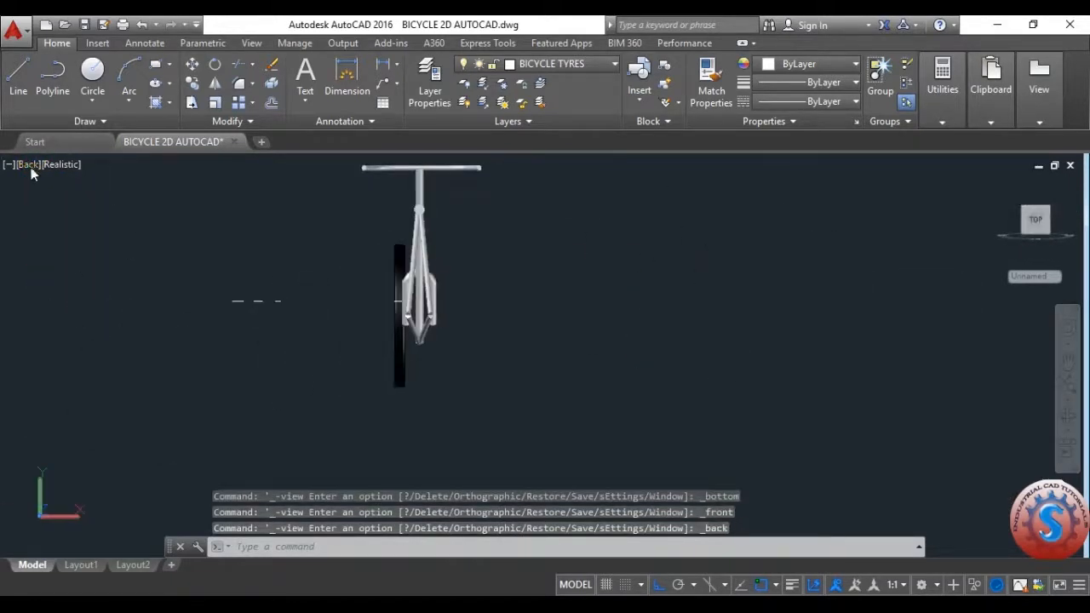
- In the Left view, draw a circle of diameter 50 at the centre of the wheel
{"action": "left_click", "coordinate": [32, 168]}
{"action": "left_click", "coordinate": [85, 240]}
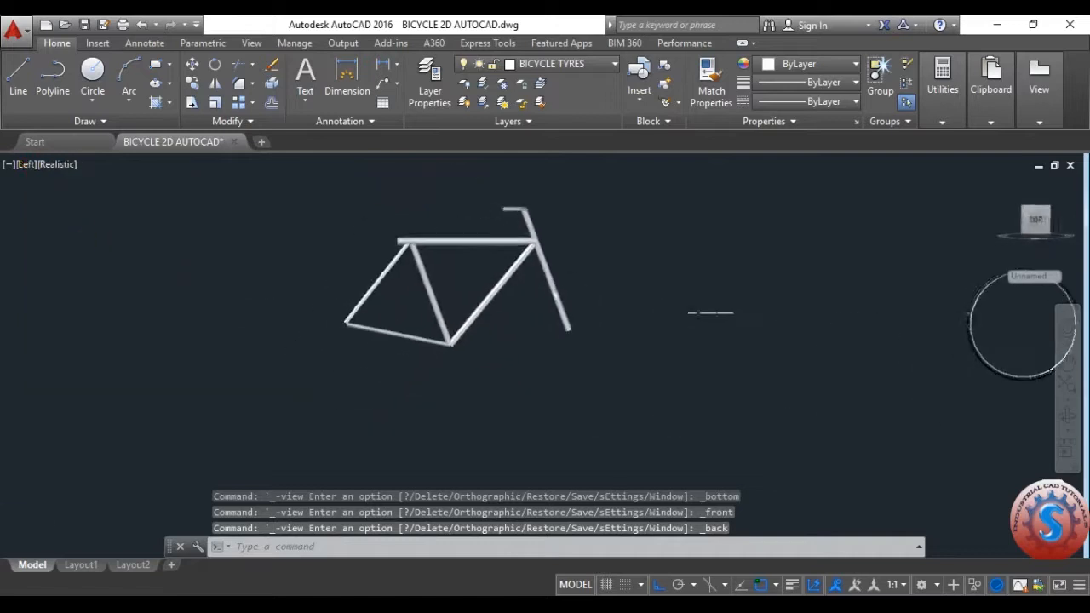
{"action": "scroll", "coordinate": [573, 304], "scroll_direction": "up", "scroll_amount": 5}
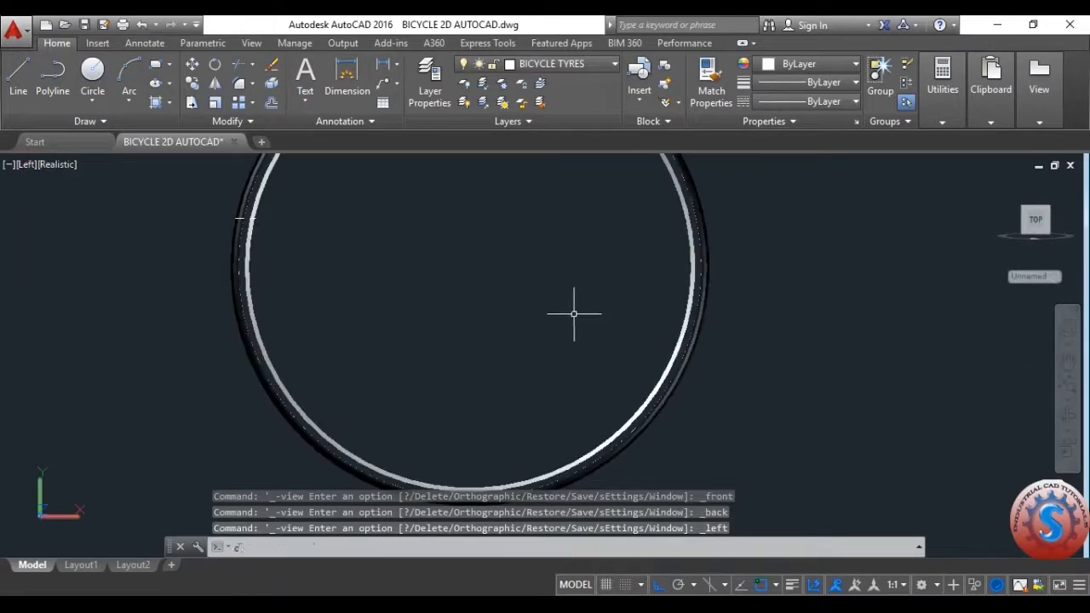
{"action": "type", "text": "c"}
{"action": "key", "text": "Return"}
{"action": "scroll", "coordinate": [347, 262], "scroll_direction": "down", "scroll_amount": 3}
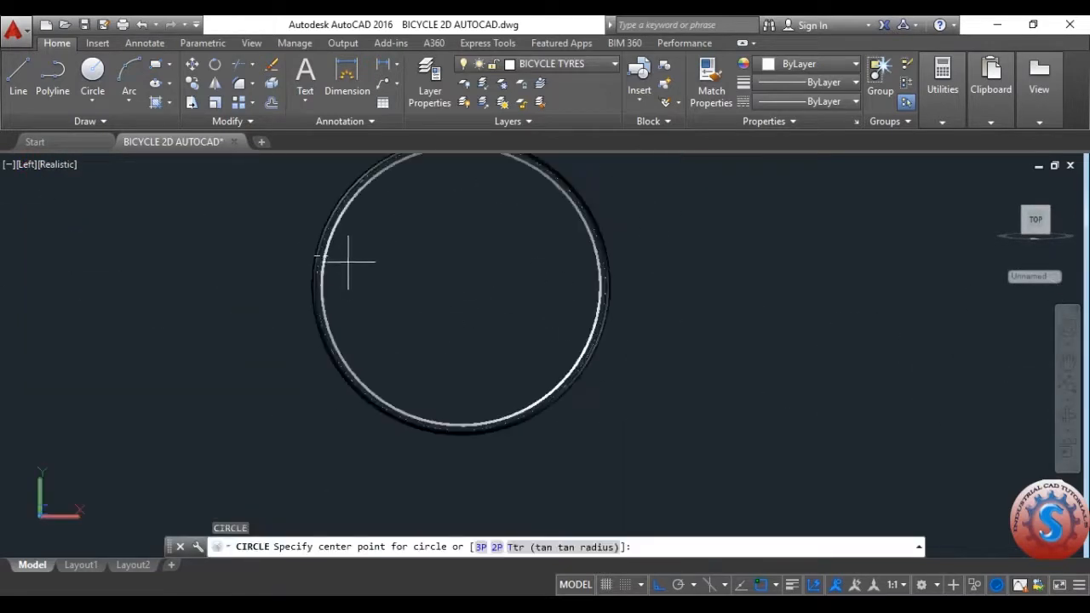
{"action": "left_click", "coordinate": [464, 279]}
{"action": "type", "text": "d"}
{"action": "key", "text": "Return"}
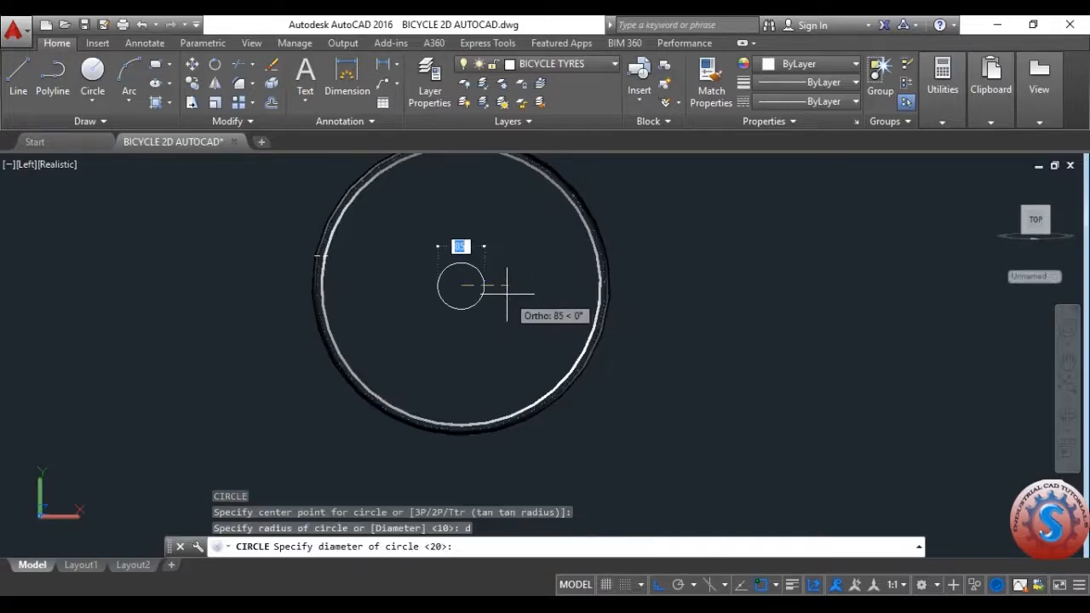
{"action": "key", "text": "Return"}
{"action": "scroll", "coordinate": [506, 292], "scroll_direction": "down", "scroll_amount": 2}
{"action": "scroll", "coordinate": [472, 268], "scroll_direction": "up", "scroll_amount": 3}
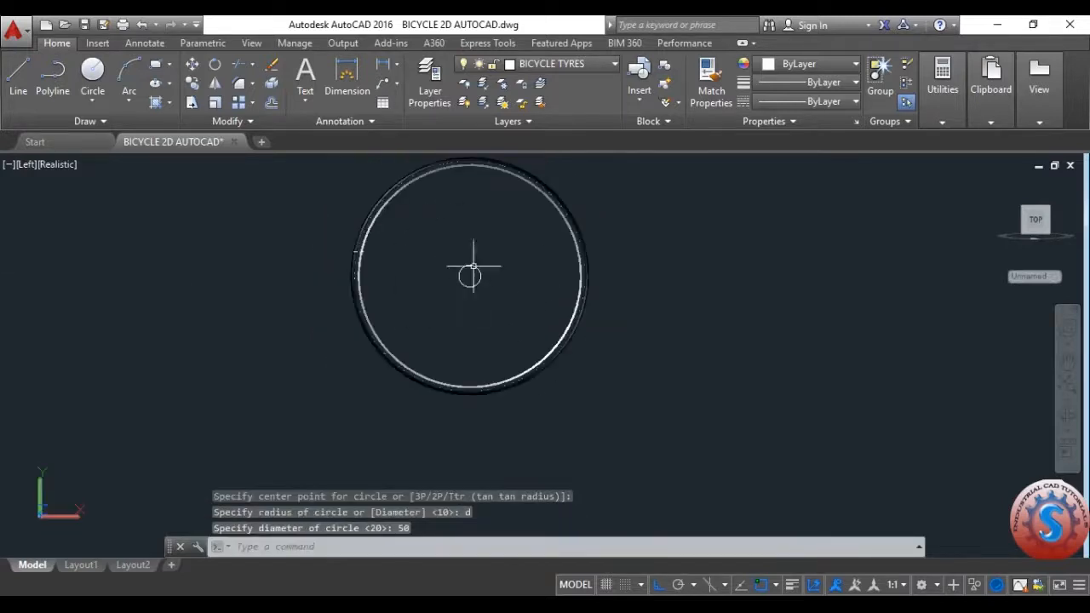
- Return to the SW Isometric view with the wheel and its centre circle enlarged
{"action": "left_click", "coordinate": [25, 163]}
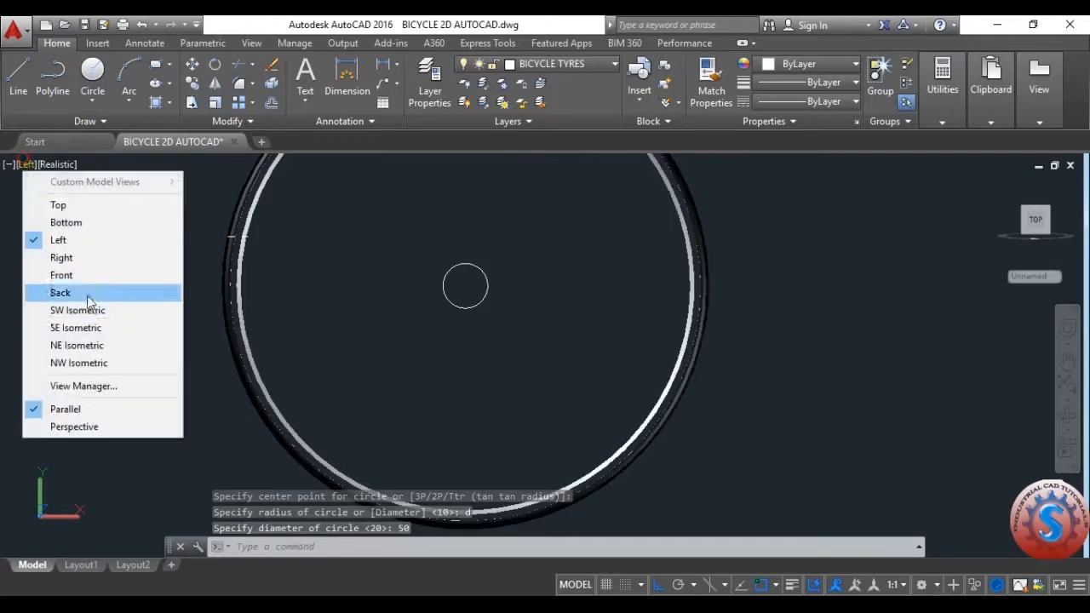
{"action": "left_click", "coordinate": [85, 309]}
{"action": "scroll", "coordinate": [750, 419], "scroll_direction": "up", "scroll_amount": 4}
{"action": "type", "text": "ext"}
{"action": "key", "text": "Return"}
{"action": "scroll", "coordinate": [553, 409], "scroll_direction": "up", "scroll_amount": 3}
{"action": "scroll", "coordinate": [532, 426], "scroll_direction": "up", "scroll_amount": 2}
{"action": "left_click", "coordinate": [516, 419]}
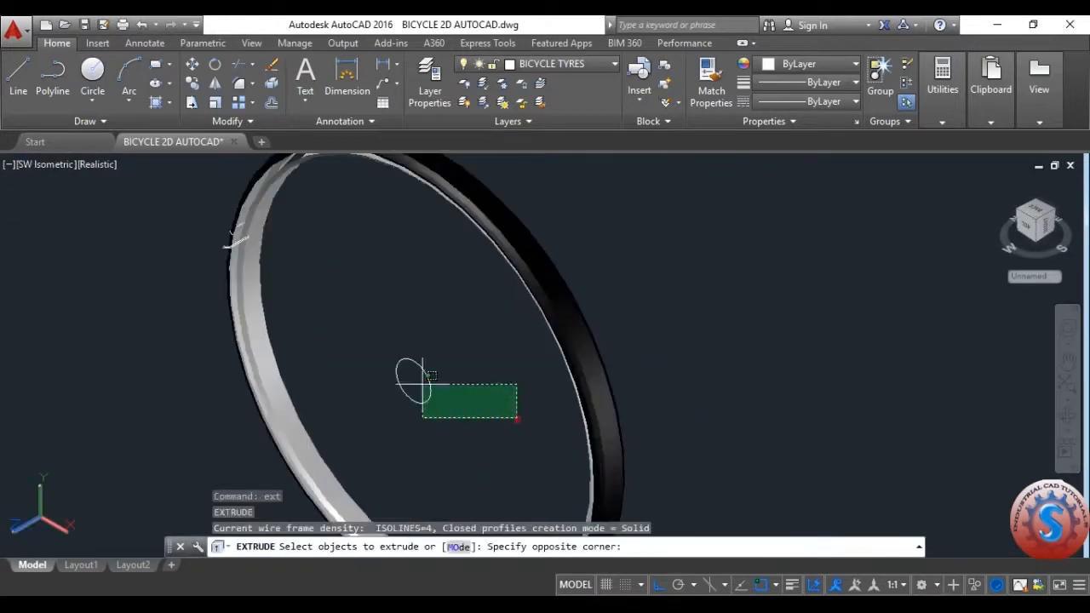
{"action": "left_click", "coordinate": [380, 366]}
{"action": "key", "text": "Return"}
{"action": "scroll", "coordinate": [432, 380], "scroll_direction": "up", "scroll_amount": 2}
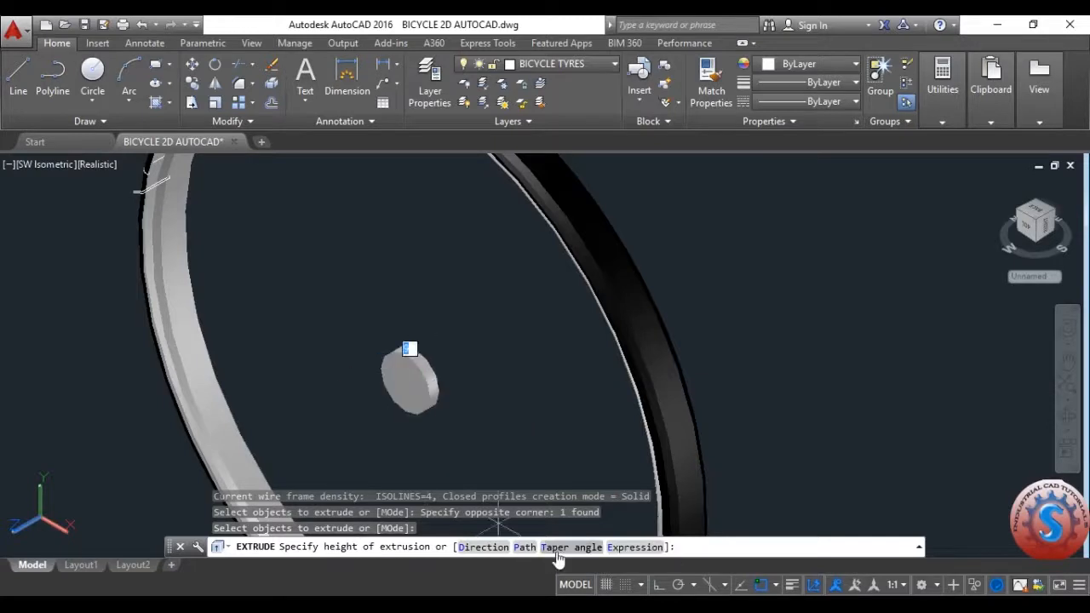
{"action": "key", "text": "Escape"}
{"action": "key", "text": "ctrl+s"}
{"action": "type", "text": "ext"}
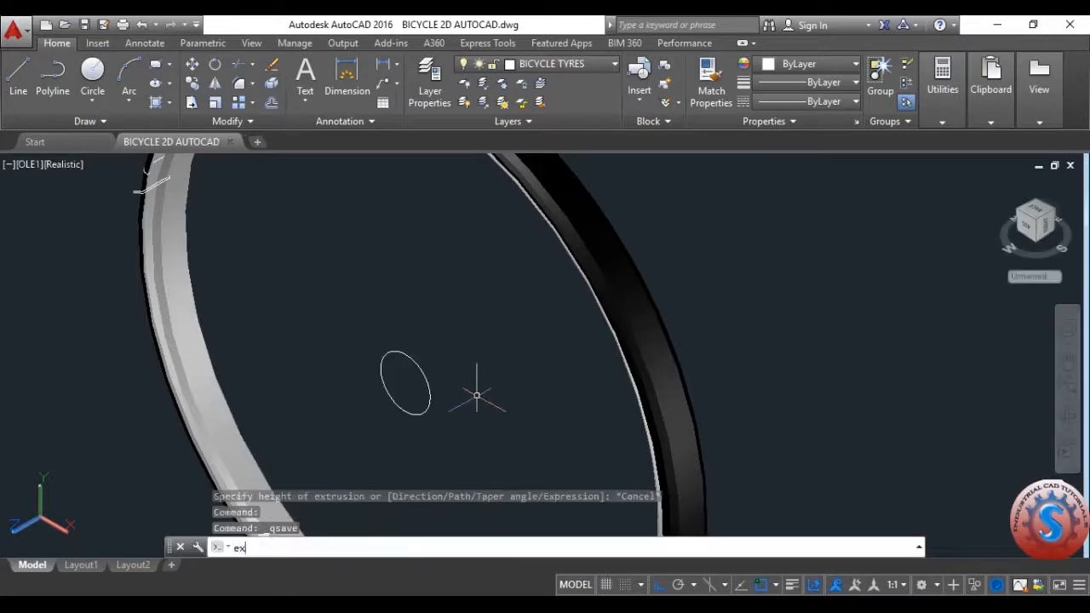
{"action": "key", "text": "Return"}
{"action": "left_click", "coordinate": [451, 434]}
{"action": "left_click", "coordinate": [384, 352]}
{"action": "key", "text": "Return"}
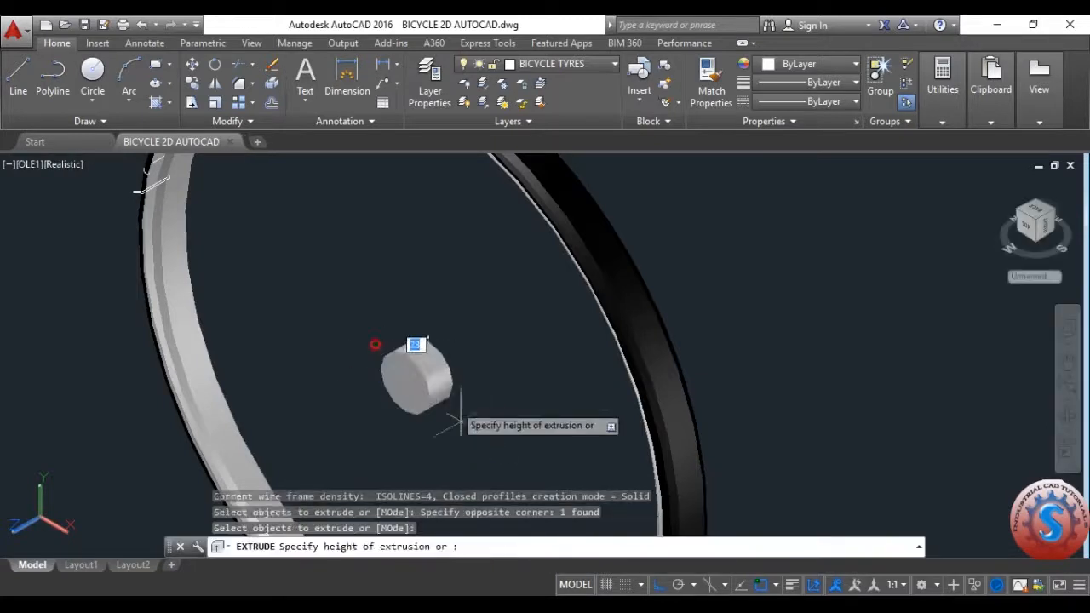
{"action": "key", "text": "Escape"}
{"action": "key", "text": "ctrl+s"}
- Extrude the circle at the wheel's centre to a height of 100 using the Surface creation mode
{"action": "type", "text": "ext"}
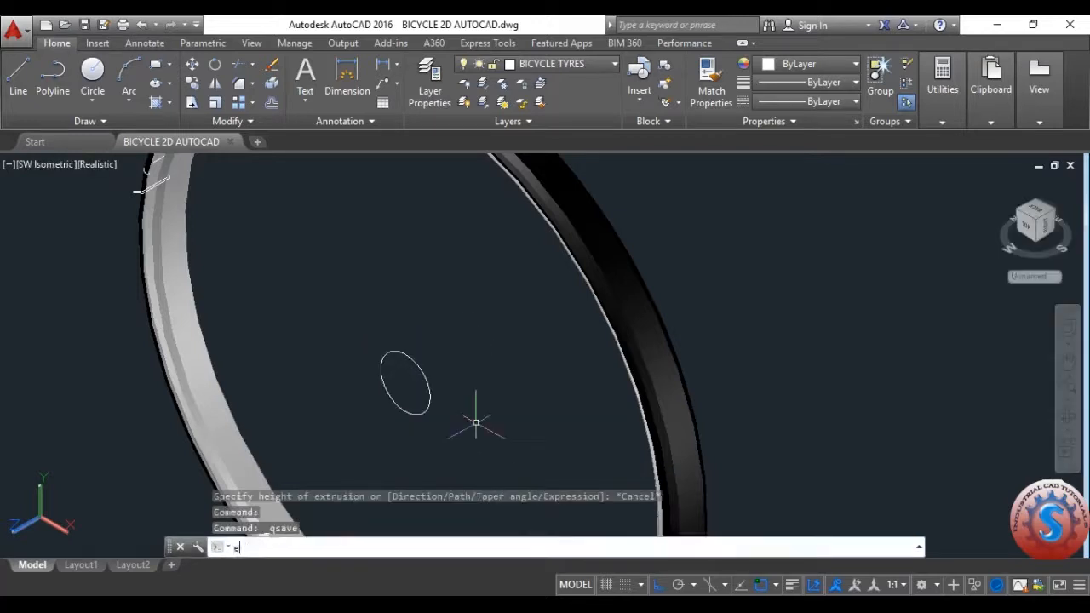
{"action": "key", "text": "Return"}
{"action": "left_click", "coordinate": [446, 408]}
{"action": "left_click", "coordinate": [397, 368]}
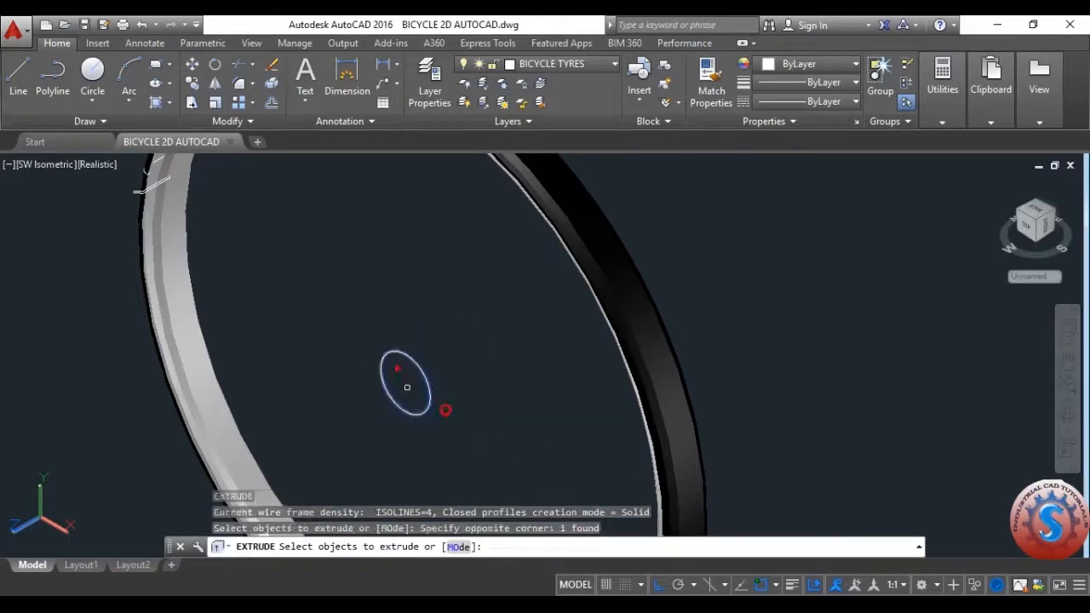
{"action": "left_click", "coordinate": [457, 547]}
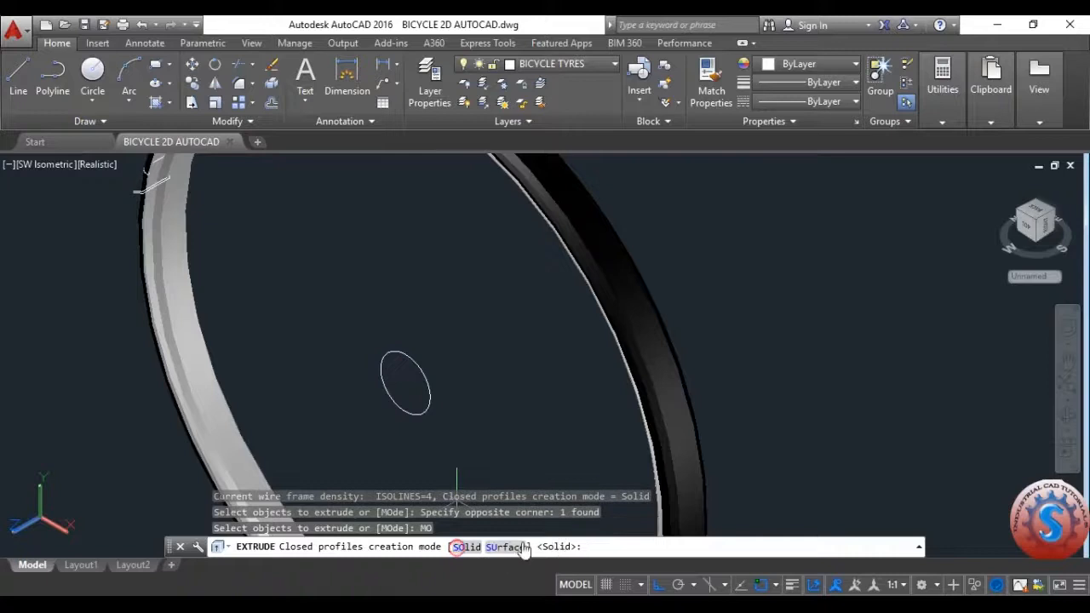
{"action": "left_click", "coordinate": [521, 547]}
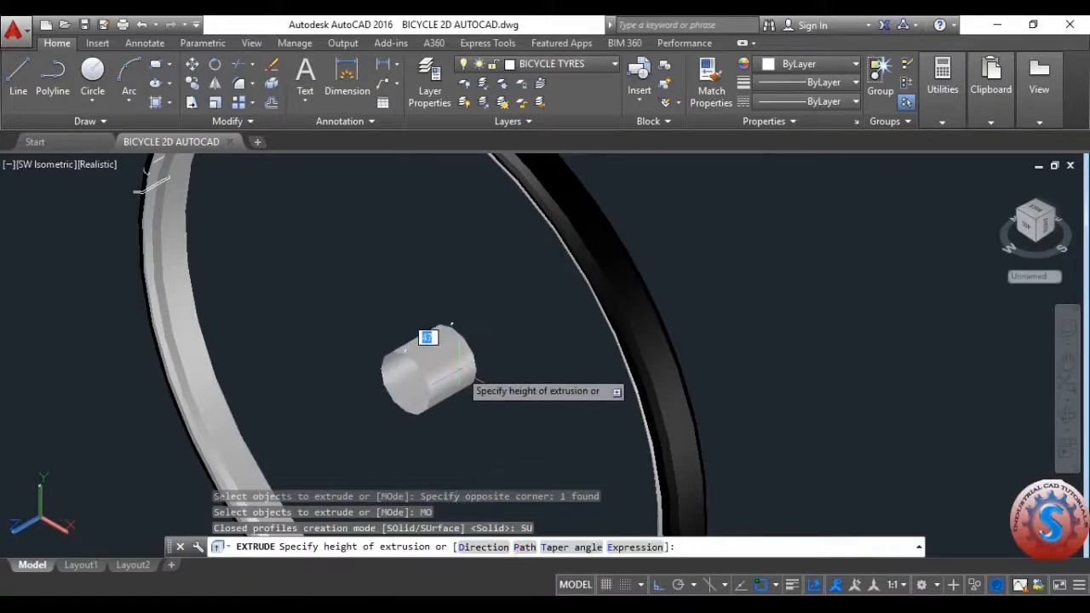
{"action": "scroll", "coordinate": [415, 337], "scroll_direction": "up", "scroll_amount": 1}
{"action": "type", "text": "100"}
{"action": "key", "text": "Return"}
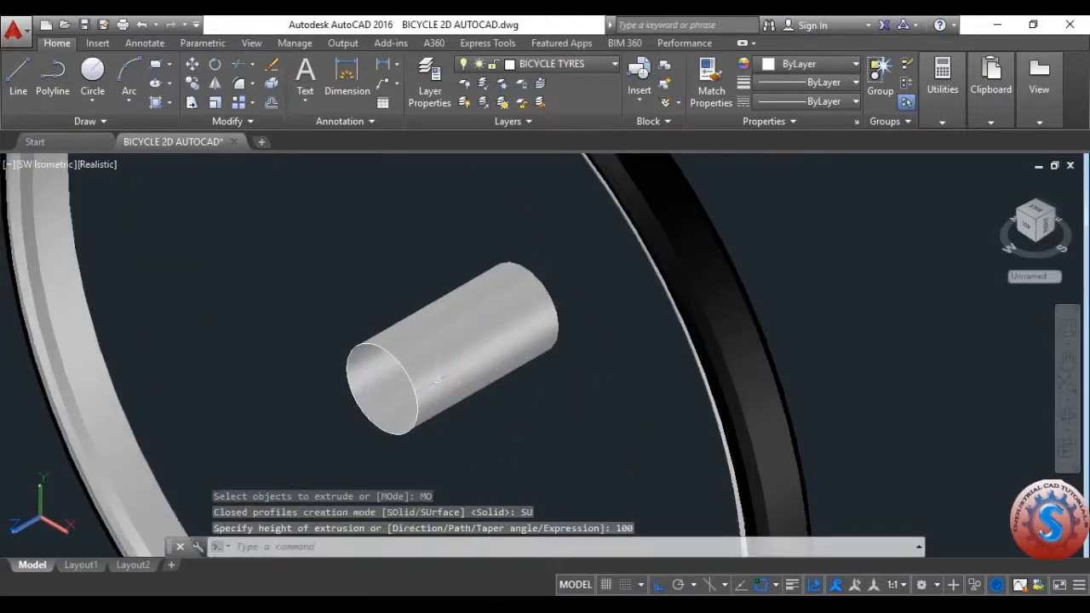
- Set the hub surface's extrusion height first to 50 and finally to 30, and save the drawing
{"action": "scroll", "coordinate": [464, 376], "scroll_direction": "down", "scroll_amount": 2}
{"action": "left_click", "coordinate": [471, 364]}
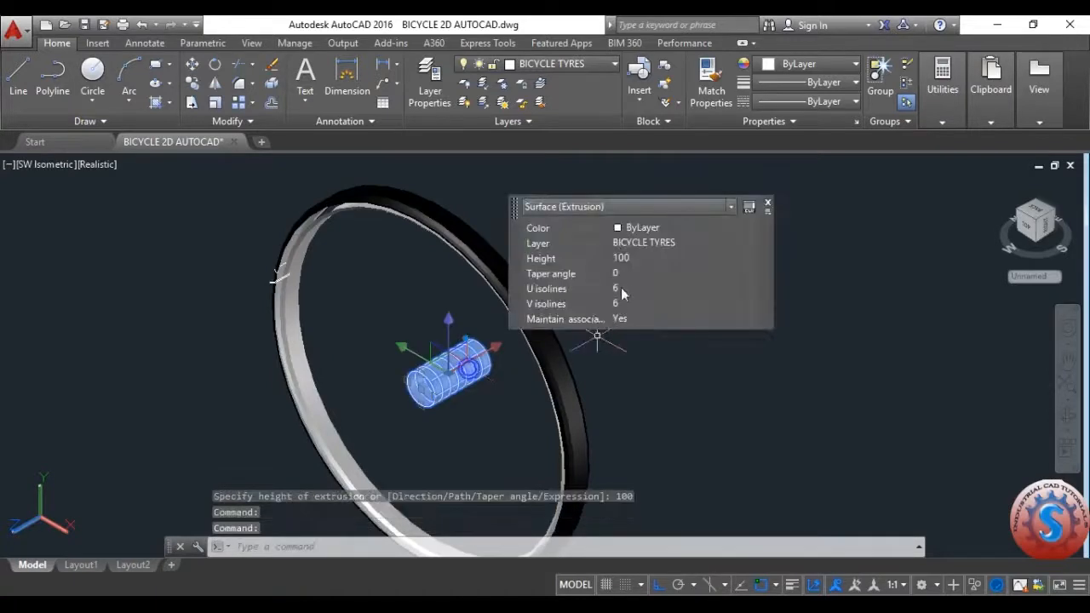
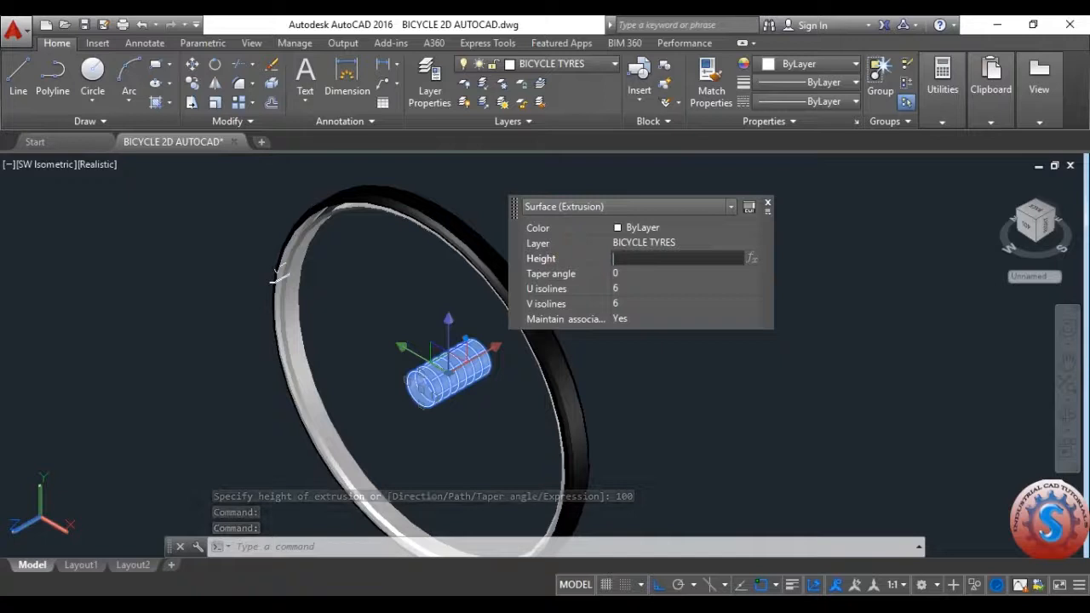
{"action": "key", "text": "Return"}
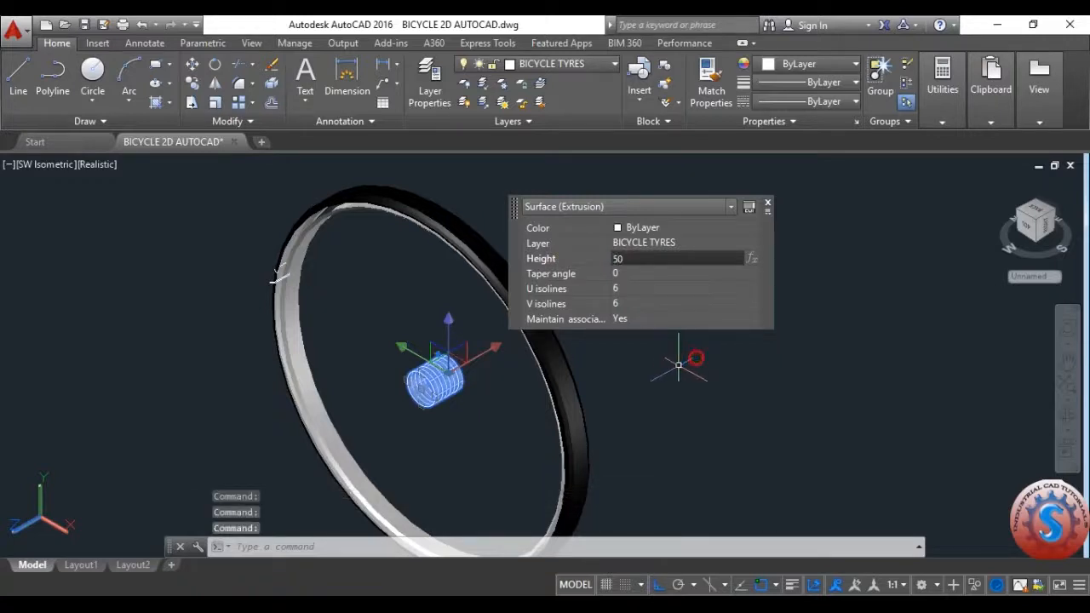
{"action": "type", "text": "30"}
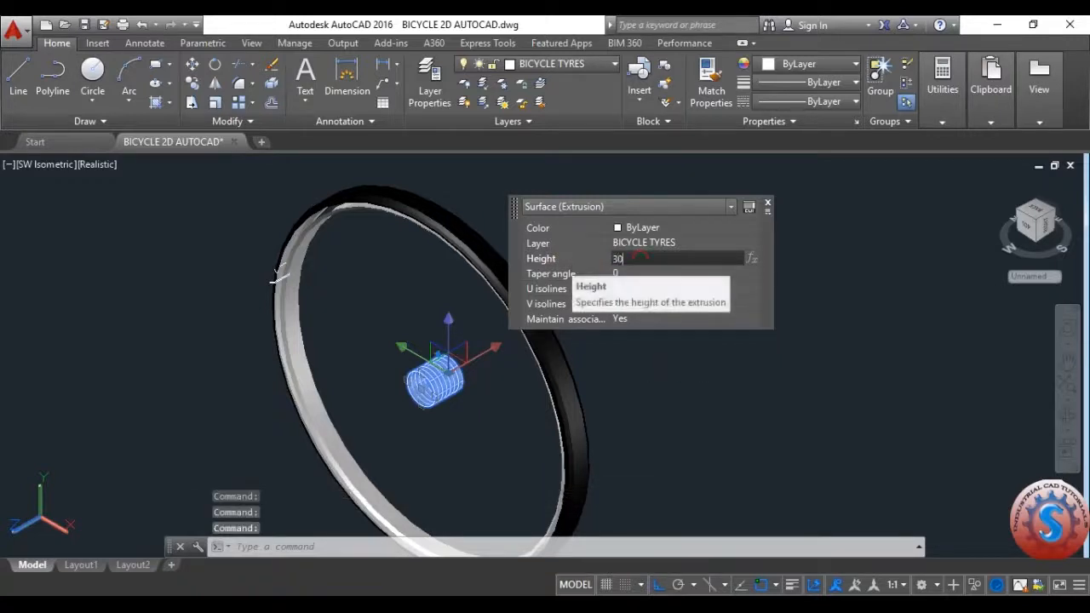
{"action": "key", "text": "Escape"}
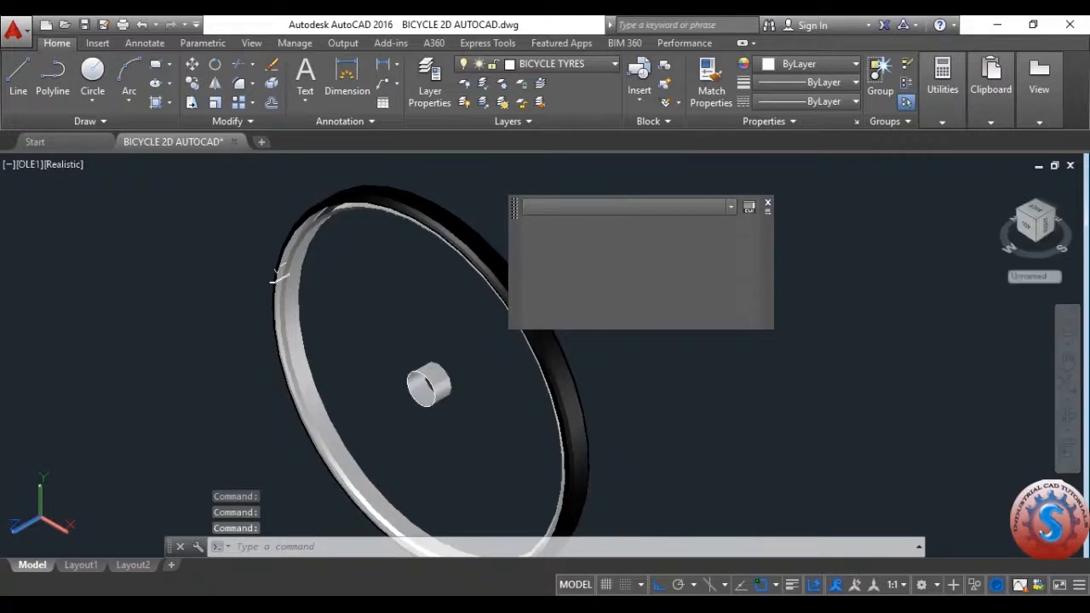
{"action": "key", "text": "ctrl+s"}
- Examine the shortened hub ring inside the wheel at several zoom levels and in the Top, Right and Front views
{"action": "scroll", "coordinate": [619, 343], "scroll_direction": "down", "scroll_amount": 4}
{"action": "scroll", "coordinate": [558, 355], "scroll_direction": "up", "scroll_amount": 6}
{"action": "scroll", "coordinate": [558, 355], "scroll_direction": "up", "scroll_amount": 2}
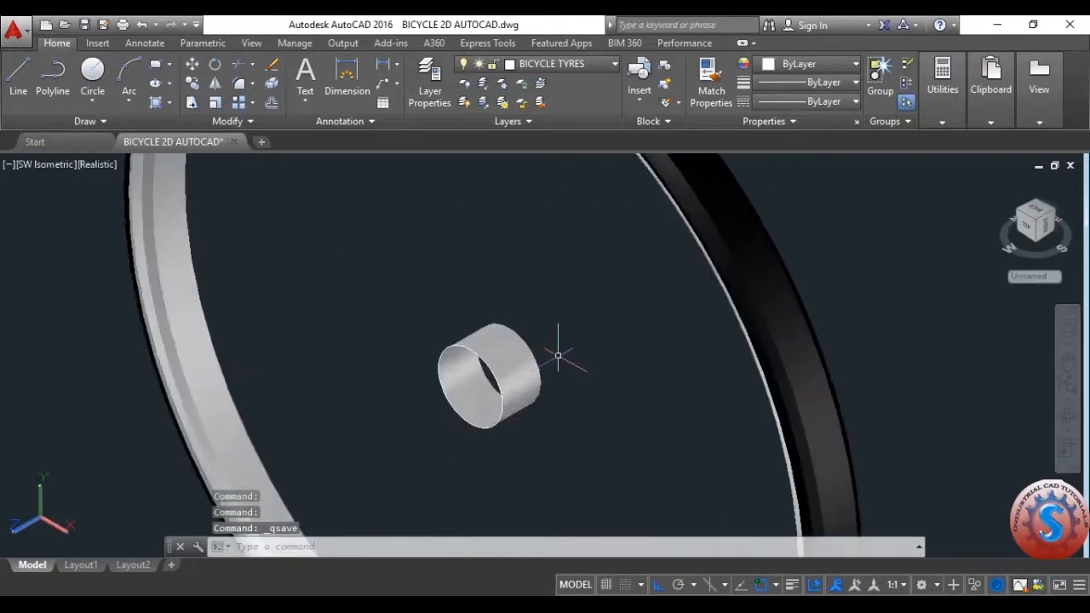
{"action": "scroll", "coordinate": [561, 349], "scroll_direction": "down", "scroll_amount": 5}
{"action": "scroll", "coordinate": [557, 365], "scroll_direction": "up", "scroll_amount": 5}
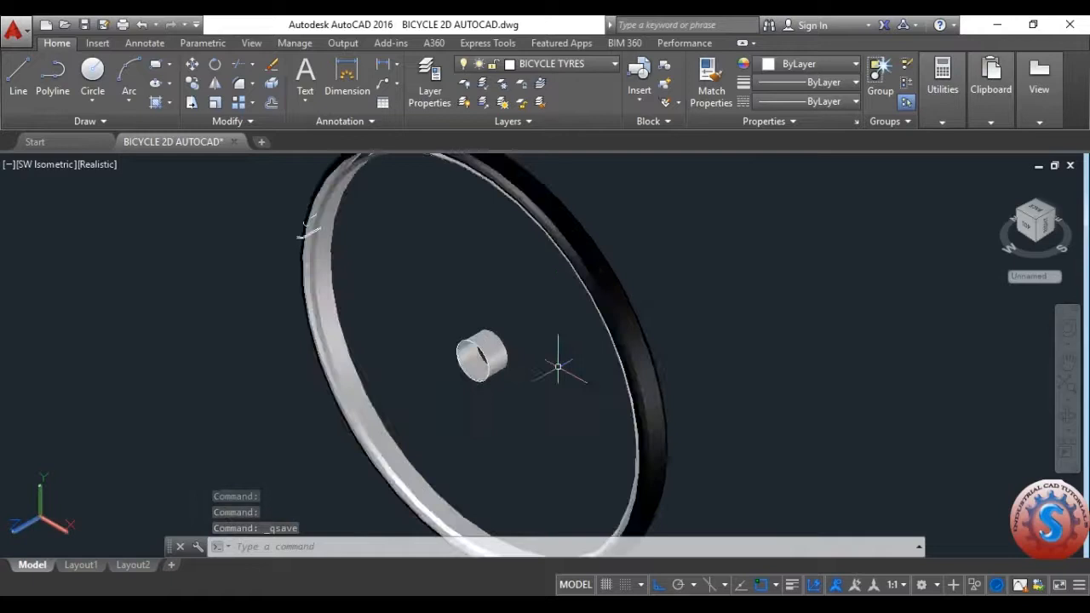
{"action": "scroll", "coordinate": [515, 365], "scroll_direction": "down", "scroll_amount": 4}
{"action": "scroll", "coordinate": [514, 365], "scroll_direction": "up", "scroll_amount": 3}
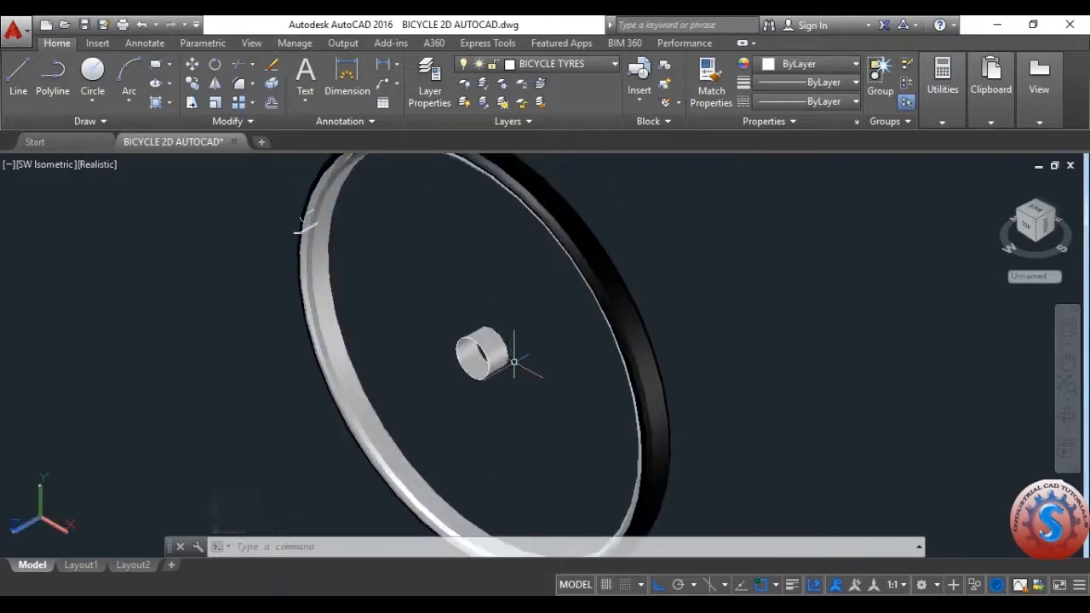
{"action": "left_click", "coordinate": [51, 165]}
{"action": "left_click", "coordinate": [86, 206]}
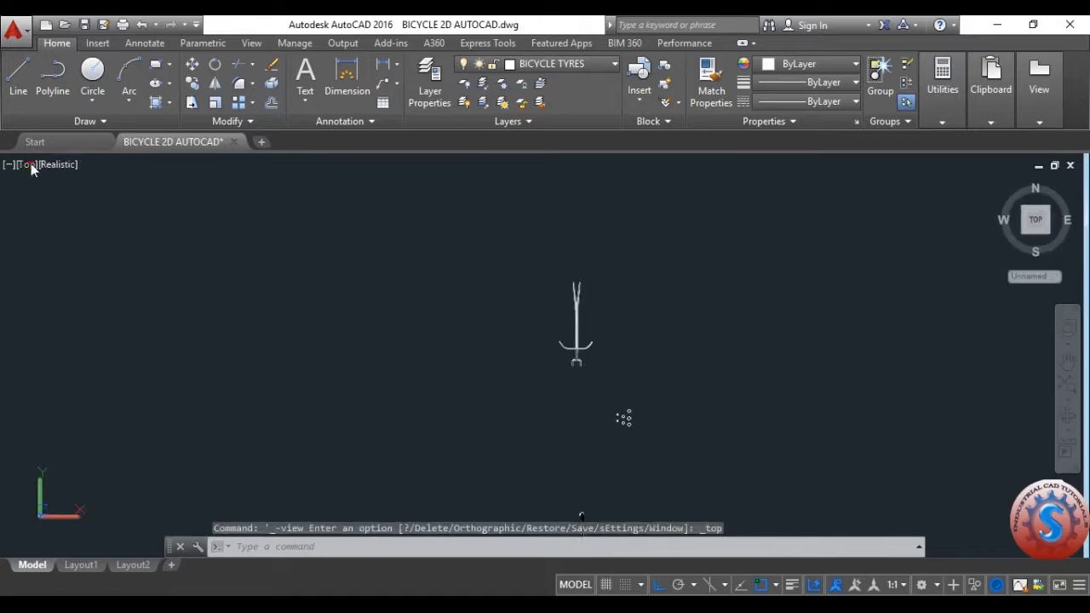
{"action": "left_click", "coordinate": [27, 164]}
{"action": "left_click", "coordinate": [69, 258]}
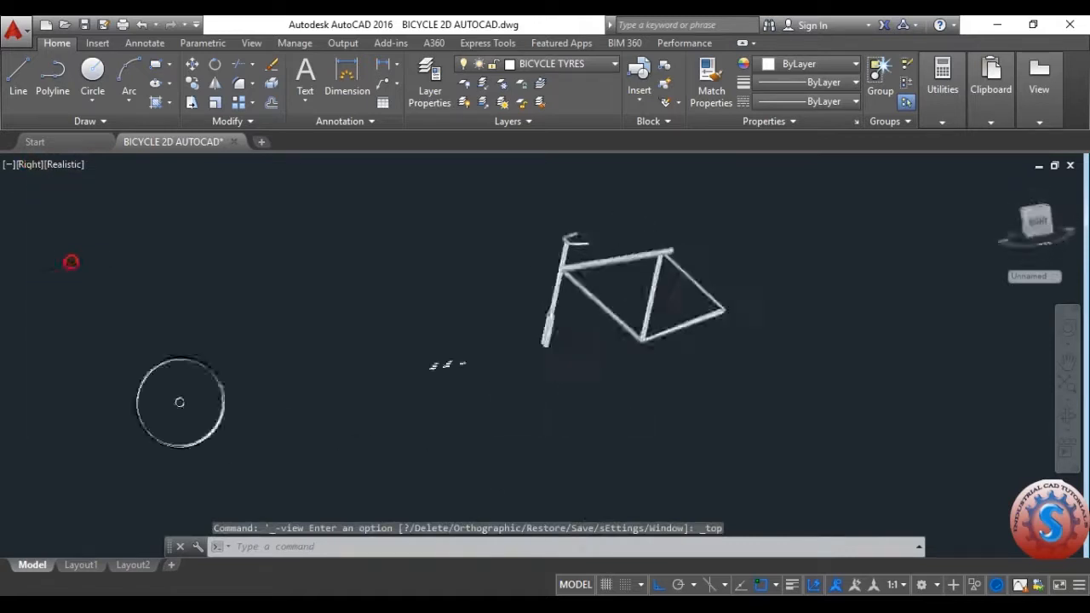
{"action": "left_click", "coordinate": [27, 163]}
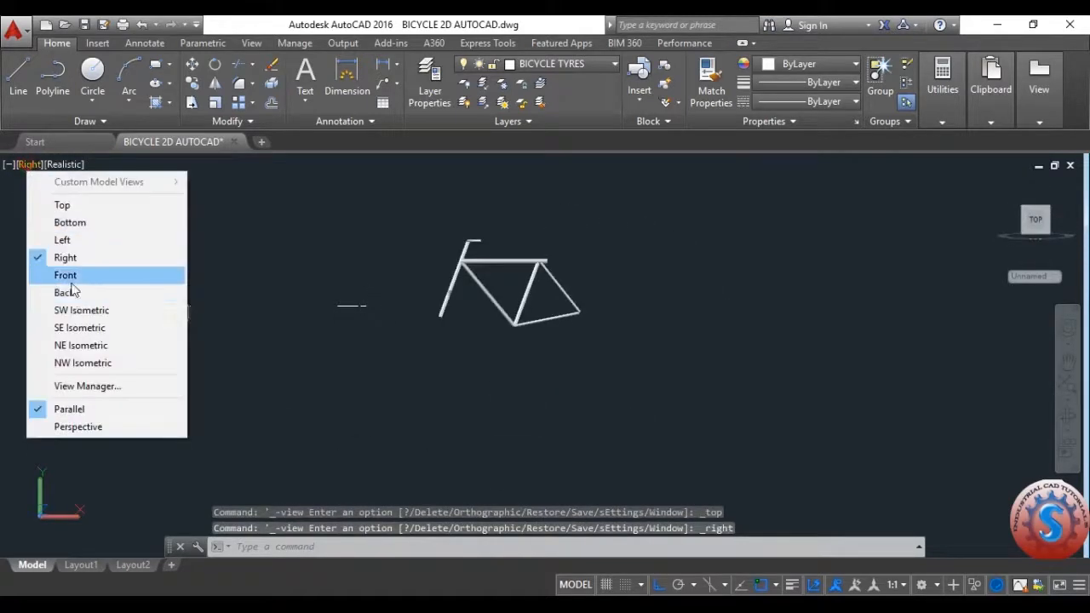
{"action": "left_click", "coordinate": [62, 275]}
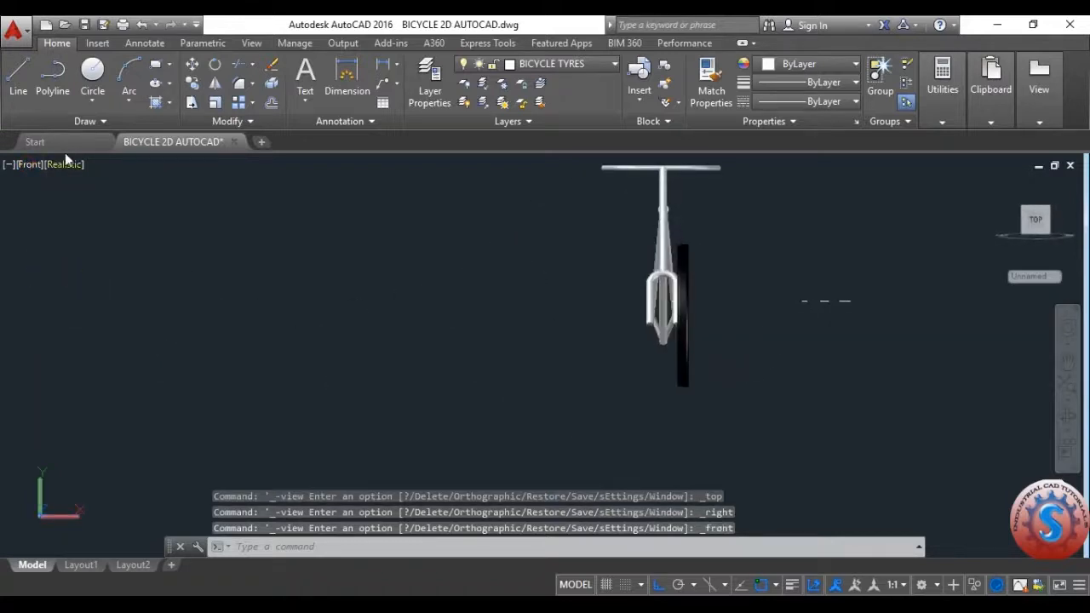
- In the Left view, draw a vertical line from the top of the hub circle to the rim's inner edge, and save the drawing
{"action": "left_click", "coordinate": [32, 166]}
{"action": "left_click", "coordinate": [98, 241]}
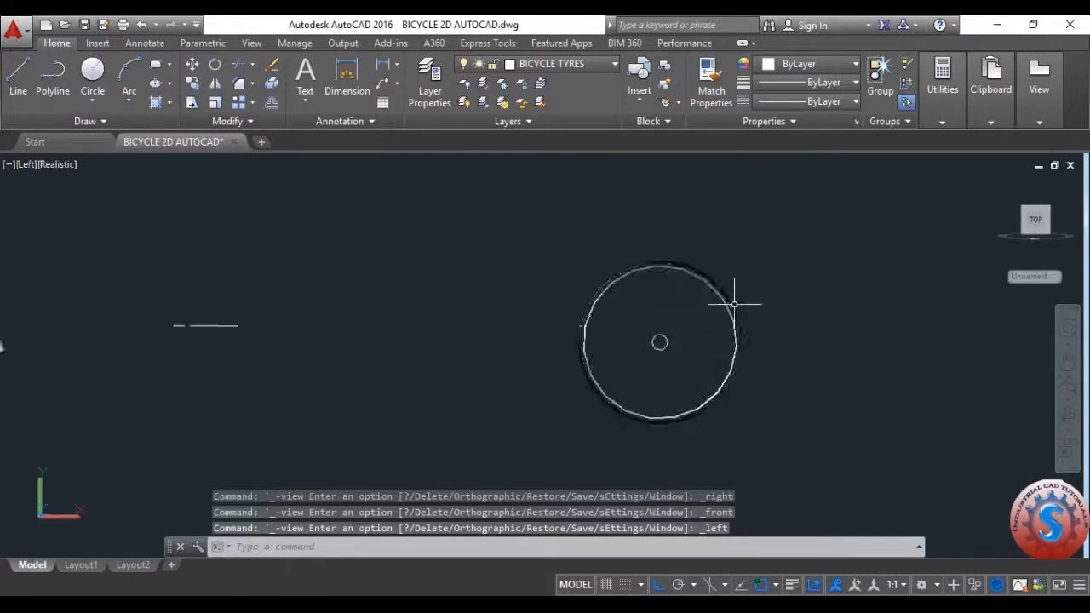
{"action": "scroll", "coordinate": [621, 295], "scroll_direction": "up", "scroll_amount": 3}
{"action": "key", "text": "Return"}
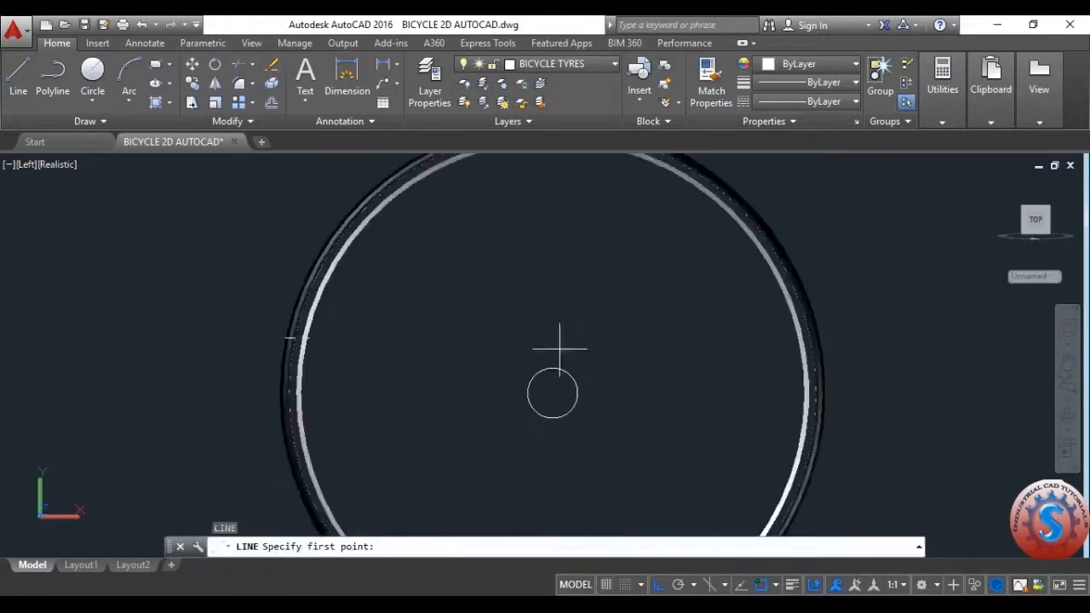
{"action": "scroll", "coordinate": [549, 367], "scroll_direction": "down", "scroll_amount": 2}
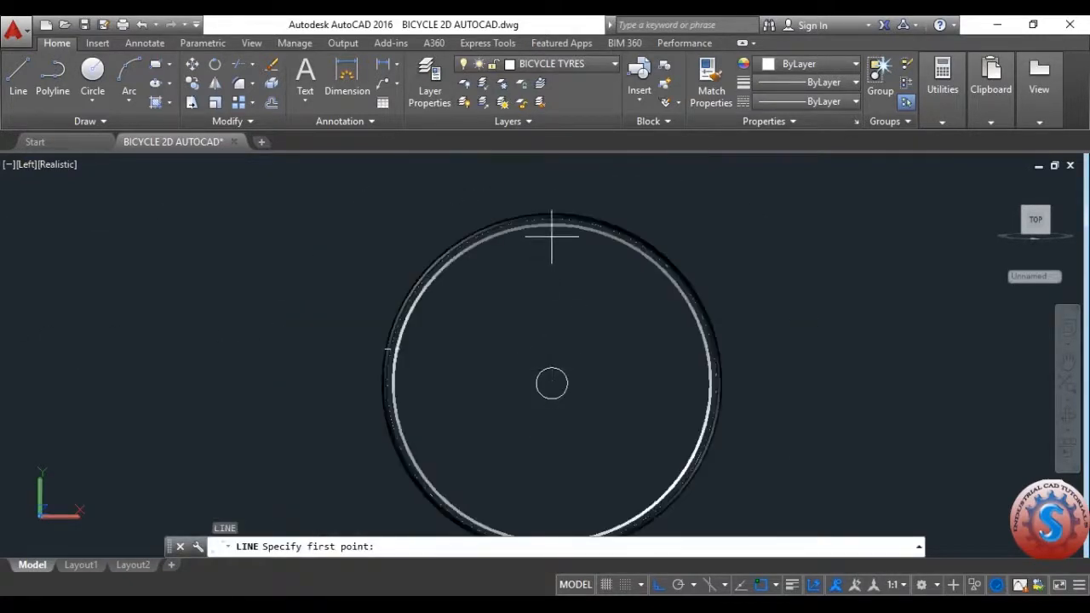
{"action": "scroll", "coordinate": [547, 229], "scroll_direction": "up", "scroll_amount": 3}
{"action": "scroll", "coordinate": [560, 414], "scroll_direction": "down", "scroll_amount": 4}
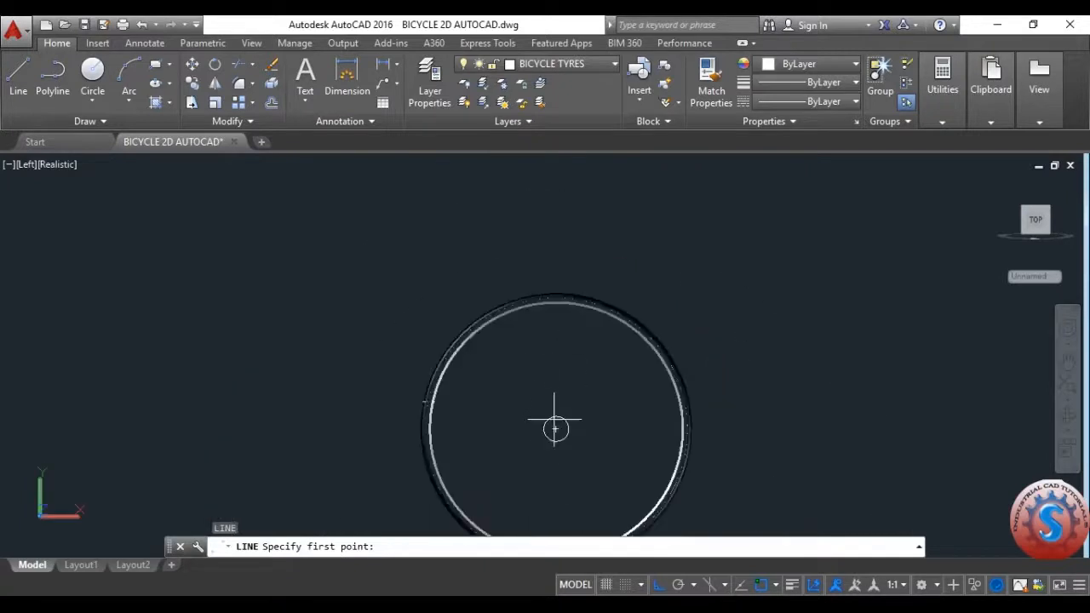
{"action": "scroll", "coordinate": [554, 419], "scroll_direction": "up", "scroll_amount": 3}
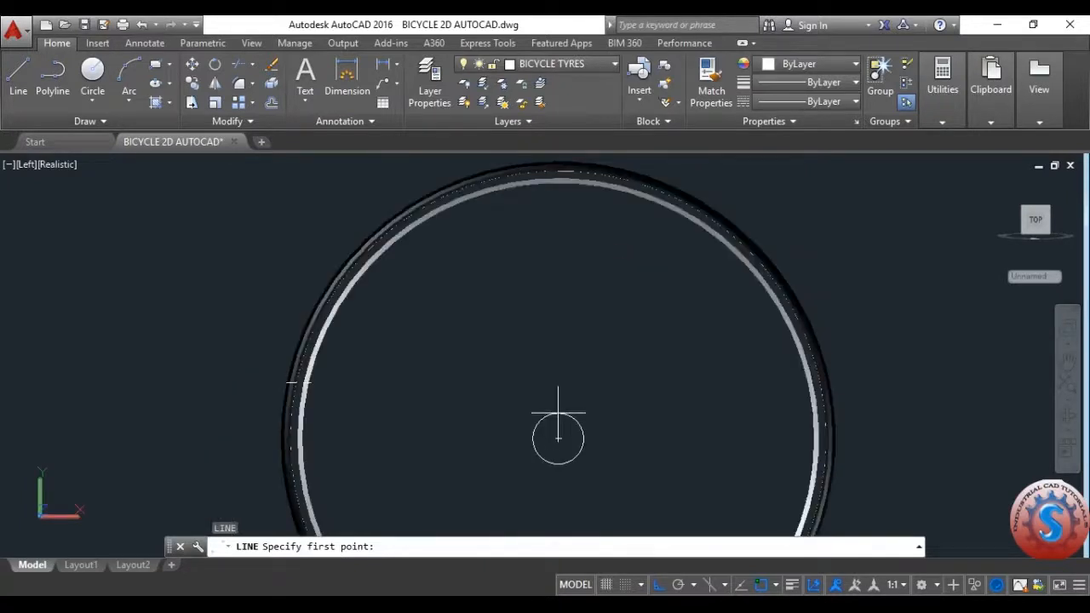
{"action": "left_click", "coordinate": [558, 413]}
{"action": "scroll", "coordinate": [562, 199], "scroll_direction": "up", "scroll_amount": 2}
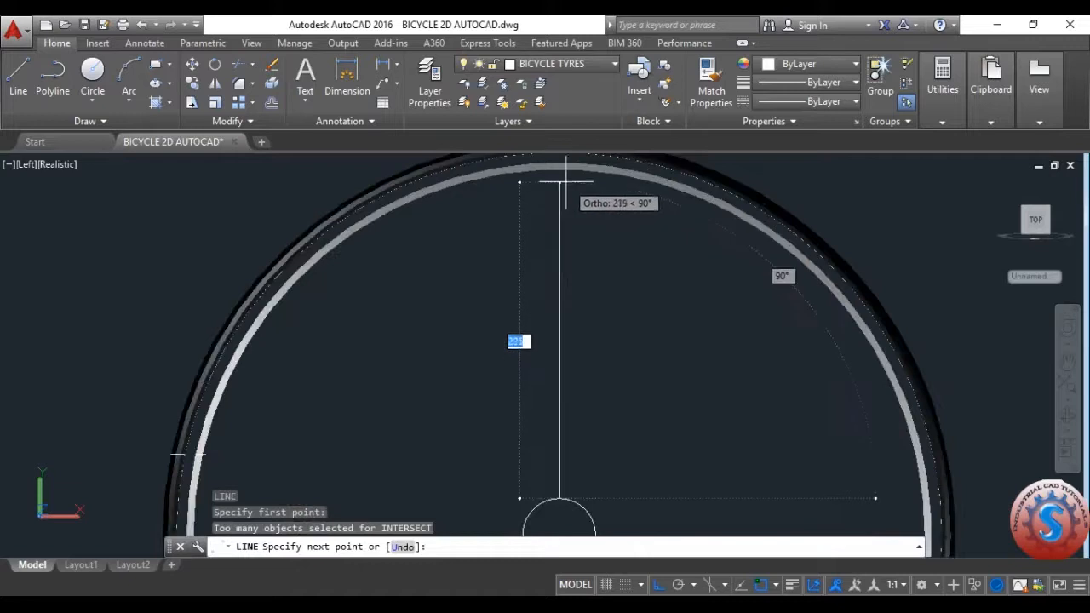
{"action": "left_click", "coordinate": [560, 173]}
{"action": "scroll", "coordinate": [559, 173], "scroll_direction": "down", "scroll_amount": 4}
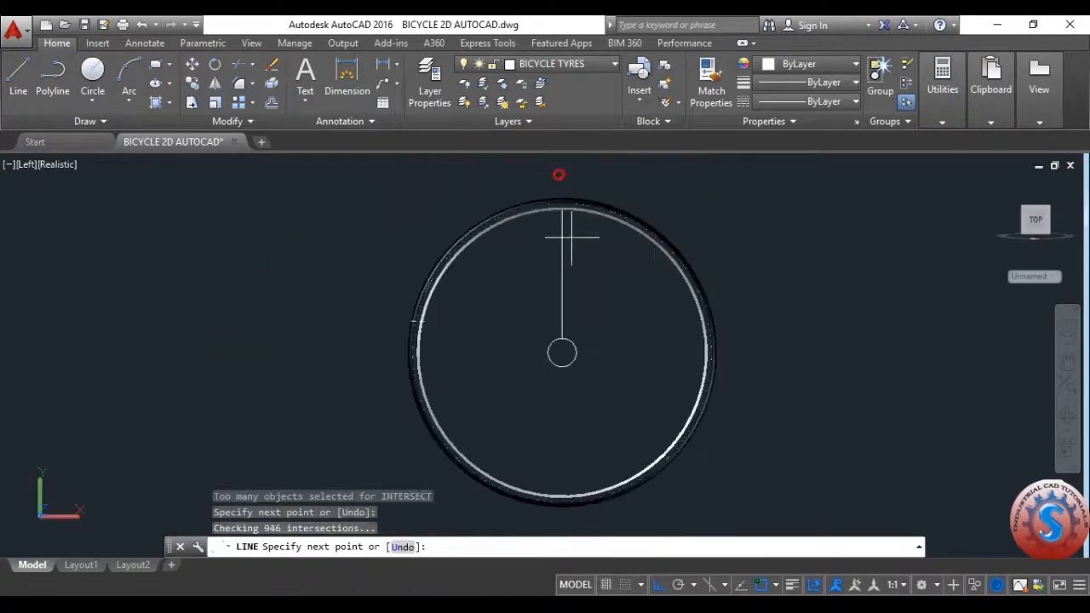
{"action": "key", "text": "Escape"}
{"action": "key", "text": "ctrl+s"}
{"action": "scroll", "coordinate": [568, 273], "scroll_direction": "up", "scroll_amount": 1}
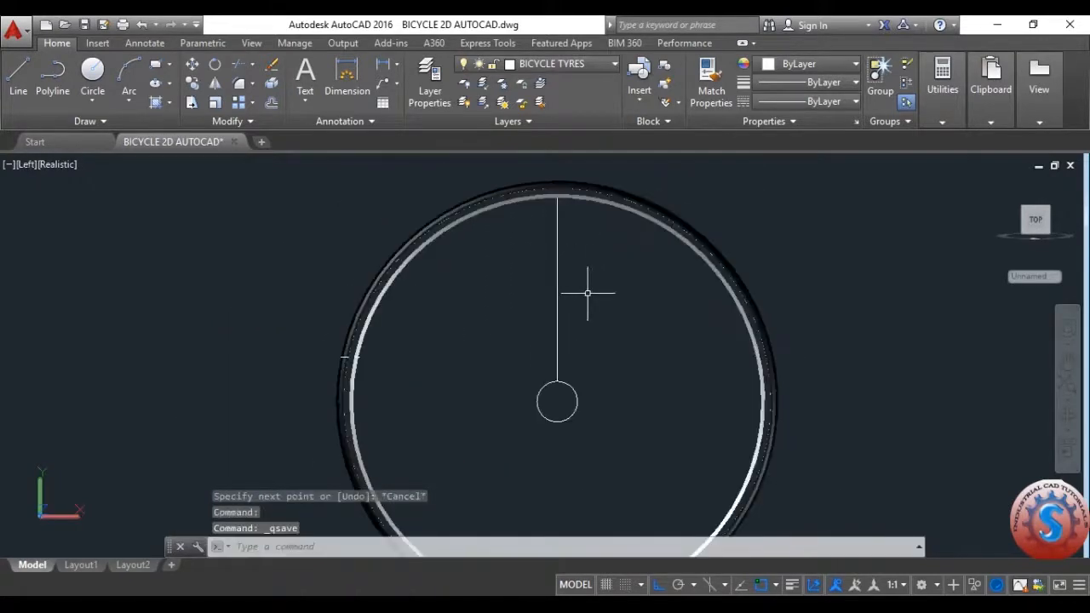
- Draw a slanted line from the vertical line's rim end to the upper right of the hub circle, and save the drawing
{"action": "type", "text": "l"}
{"action": "key", "text": "Return"}
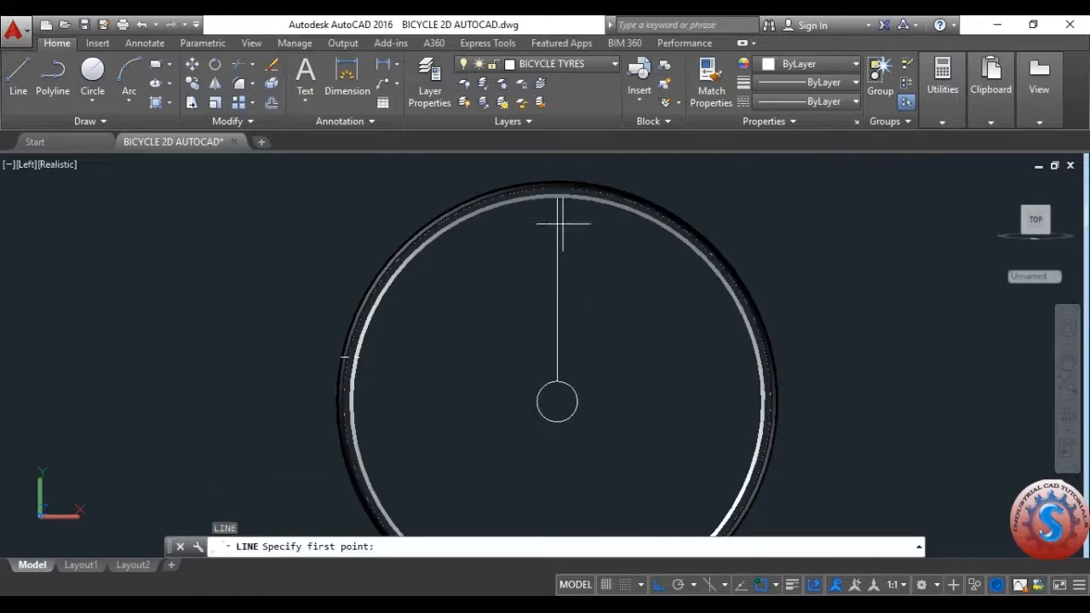
{"action": "scroll", "coordinate": [578, 416], "scroll_direction": "up", "scroll_amount": 3}
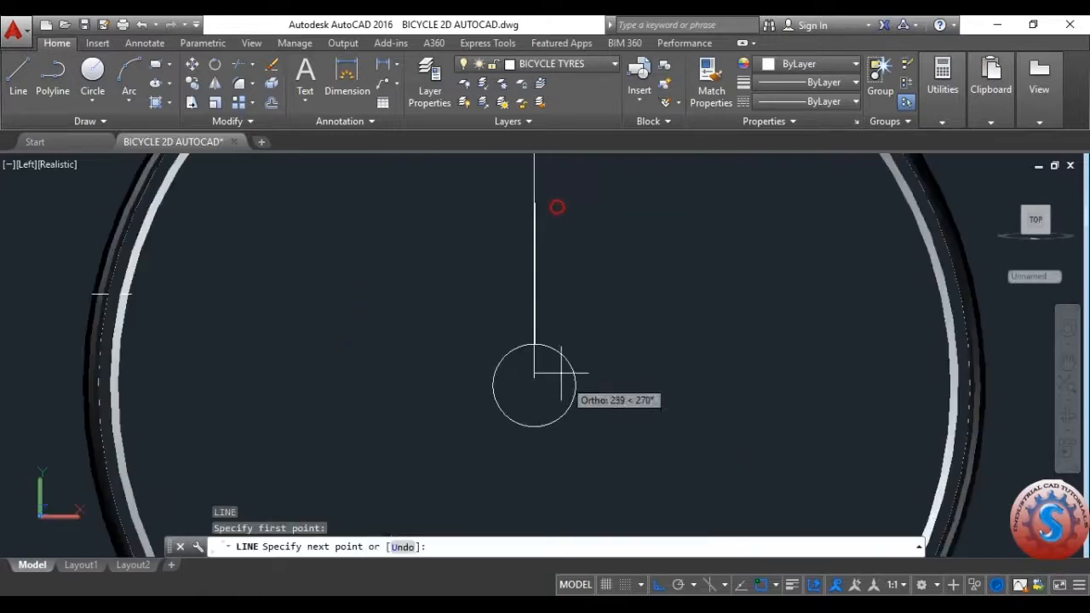
{"action": "scroll", "coordinate": [568, 355], "scroll_direction": "down", "scroll_amount": 6}
{"action": "key", "text": "Escape"}
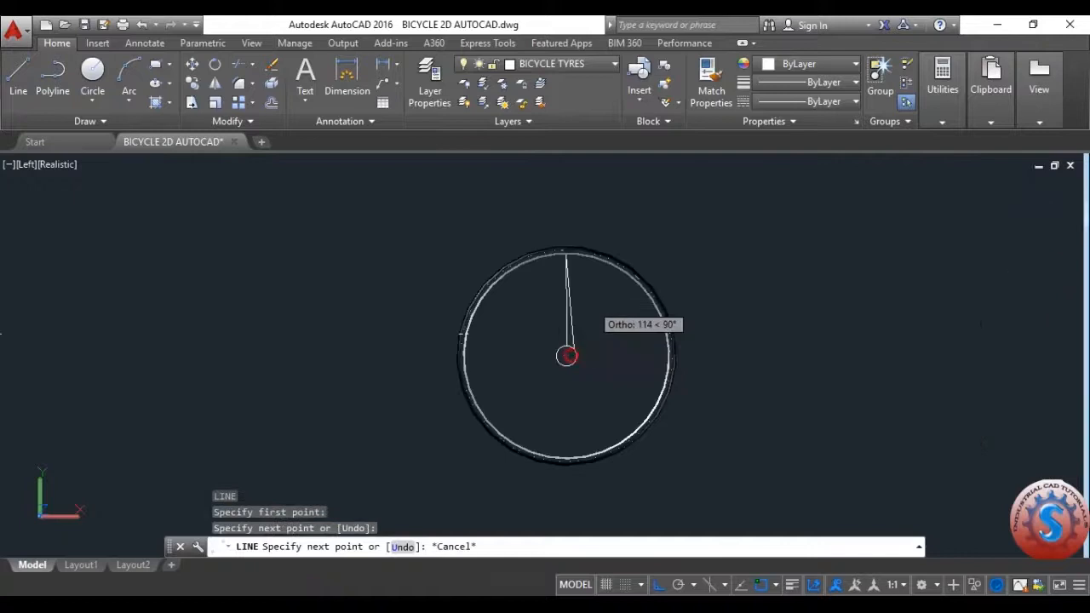
{"action": "key", "text": "ctrl+s"}
- Mirror the slanted line about the vertical line from the hub circle's top to the rim, keeping the original, and save the drawing
{"action": "scroll", "coordinate": [578, 328], "scroll_direction": "up", "scroll_amount": 5}
{"action": "type", "text": "mi"}
{"action": "scroll", "coordinate": [583, 332], "scroll_direction": "up", "scroll_amount": 2}
{"action": "key", "text": "Return"}
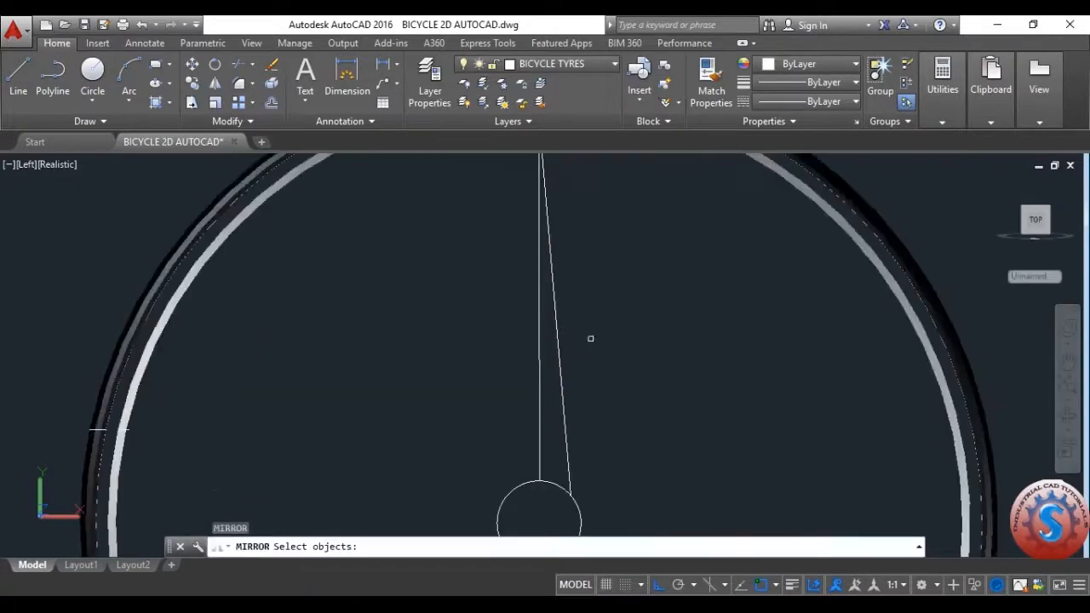
{"action": "left_click", "coordinate": [566, 326]}
{"action": "key", "text": "Return"}
{"action": "scroll", "coordinate": [576, 384], "scroll_direction": "down", "scroll_amount": 2}
{"action": "scroll", "coordinate": [567, 406], "scroll_direction": "up", "scroll_amount": 1}
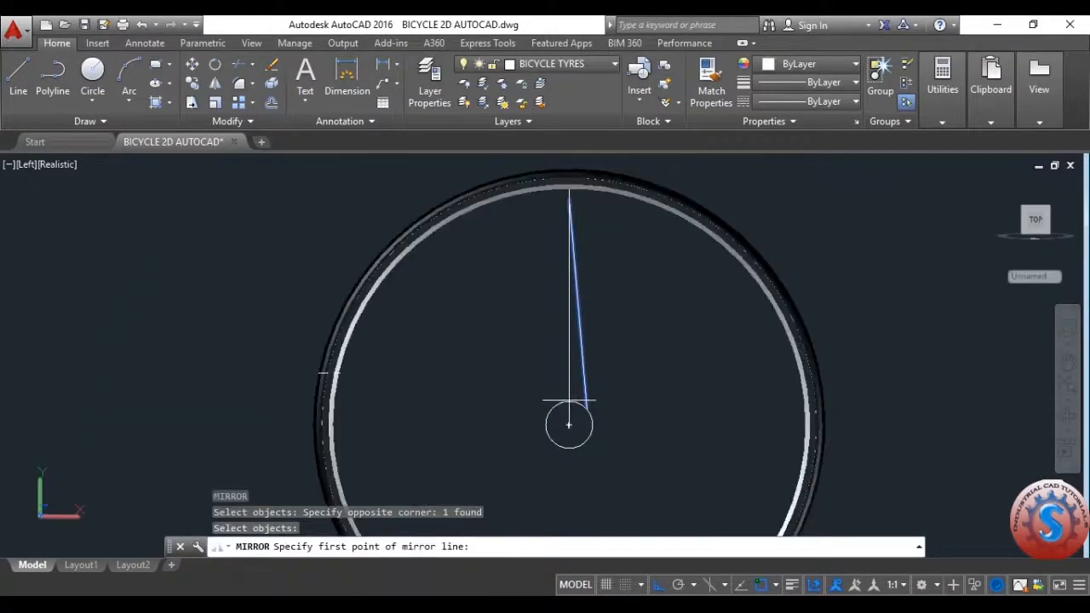
{"action": "left_click", "coordinate": [569, 403]}
{"action": "left_click", "coordinate": [569, 185]}
{"action": "scroll", "coordinate": [572, 317], "scroll_direction": "up", "scroll_amount": 2}
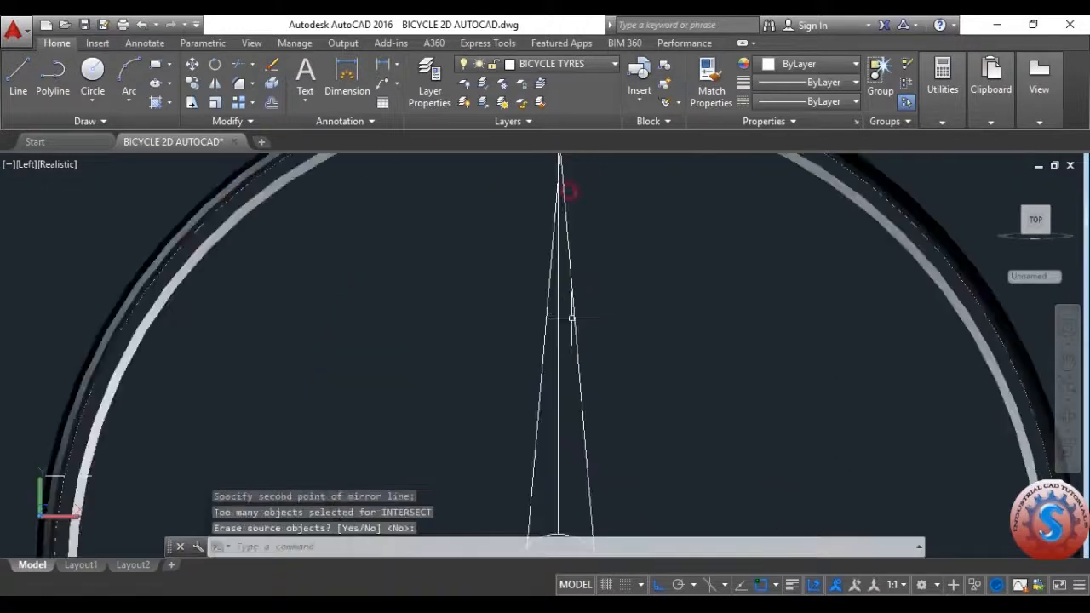
{"action": "key", "text": "Return"}
{"action": "scroll", "coordinate": [554, 319], "scroll_direction": "down", "scroll_amount": 3}
{"action": "key", "text": "ctrl+s"}
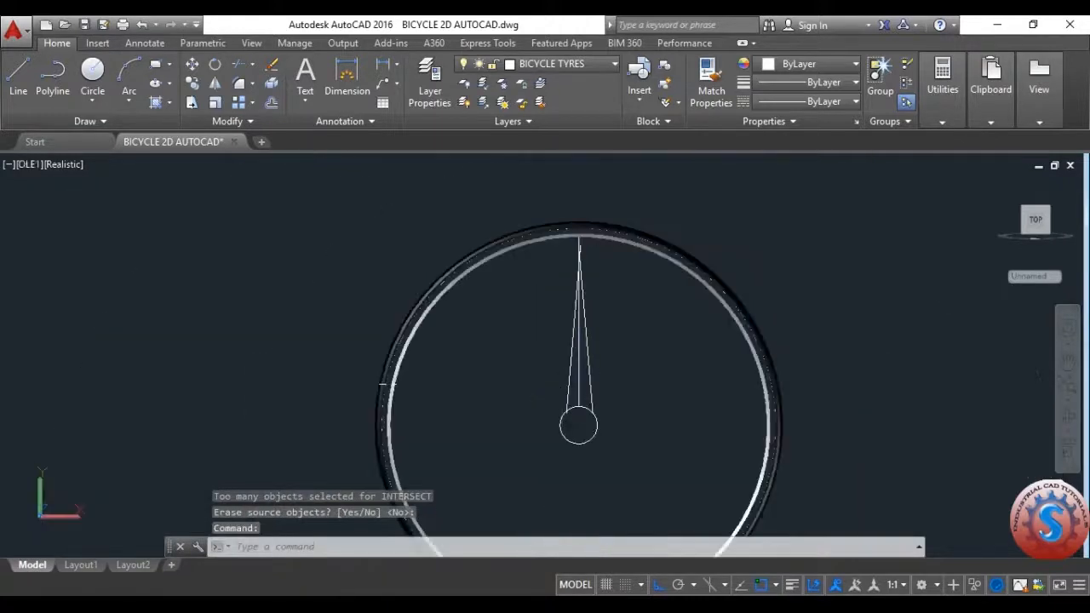
- Delete the mirrored slanted line on the left of the vertical line
{"action": "scroll", "coordinate": [563, 392], "scroll_direction": "up", "scroll_amount": 3}
{"action": "scroll", "coordinate": [574, 391], "scroll_direction": "up", "scroll_amount": 3}
{"action": "left_click", "coordinate": [573, 391]}
{"action": "left_click", "coordinate": [528, 360]}
{"action": "scroll", "coordinate": [528, 359], "scroll_direction": "down", "scroll_amount": 2}
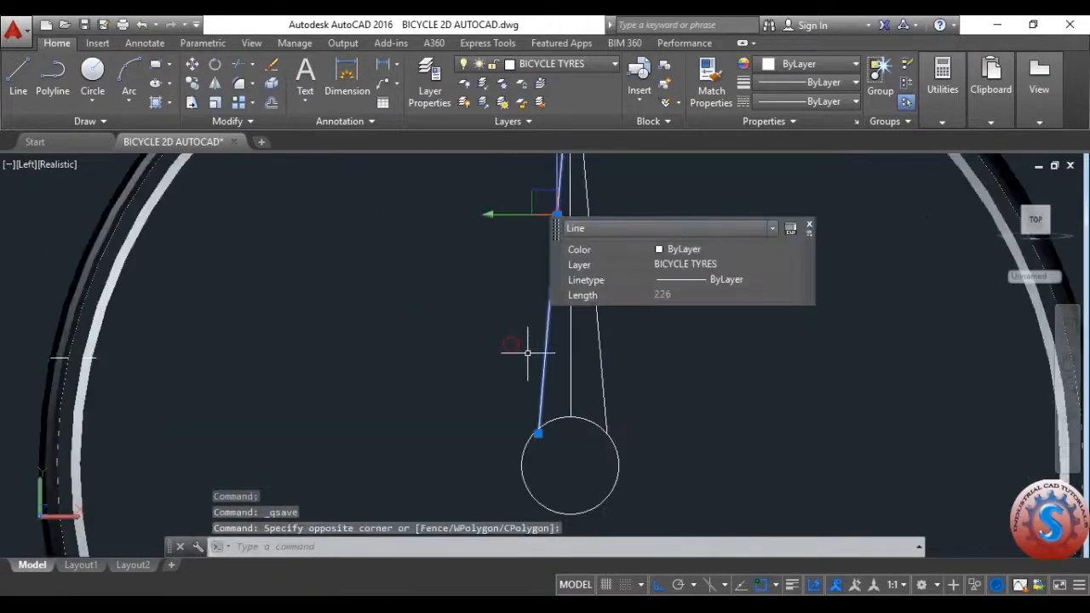
{"action": "key", "text": "Delete"}
- Mirror the right slanted line about an axis from the hub circle's centre to the vertical line's rim end, keeping the original
{"action": "type", "text": "mi"}
{"action": "key", "text": "Return"}
{"action": "left_click", "coordinate": [638, 387]}
{"action": "left_click", "coordinate": [607, 372]}
{"action": "key", "text": "Return"}
{"action": "left_click", "coordinate": [570, 465]}
{"action": "scroll", "coordinate": [570, 417], "scroll_direction": "down", "scroll_amount": 3}
{"action": "scroll", "coordinate": [542, 266], "scroll_direction": "up", "scroll_amount": 4}
{"action": "left_click", "coordinate": [591, 269]}
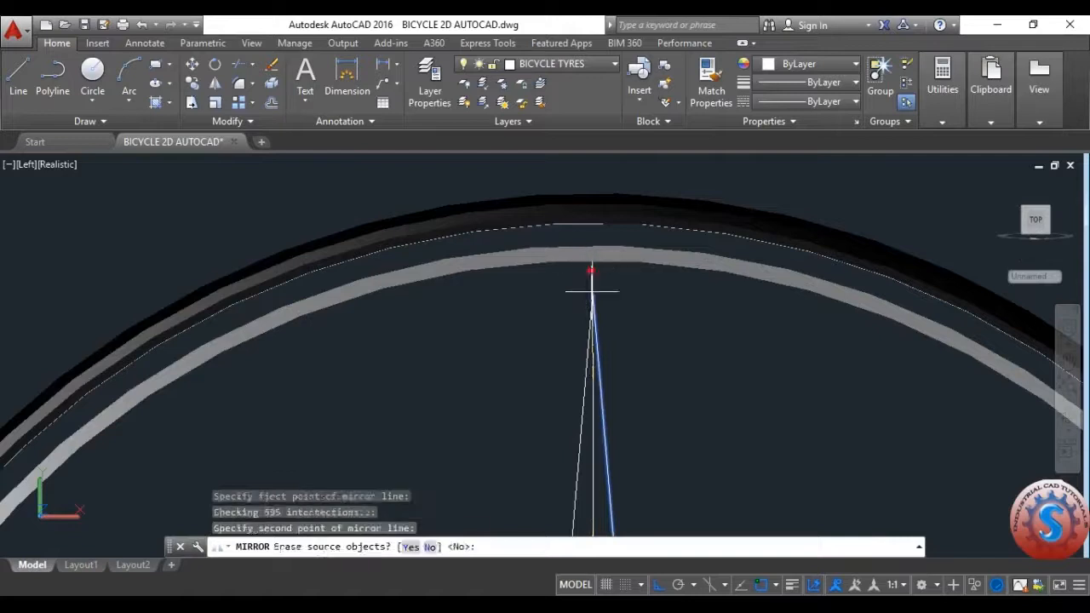
{"action": "key", "text": "Return"}
{"action": "scroll", "coordinate": [589, 272], "scroll_direction": "down", "scroll_amount": 5}
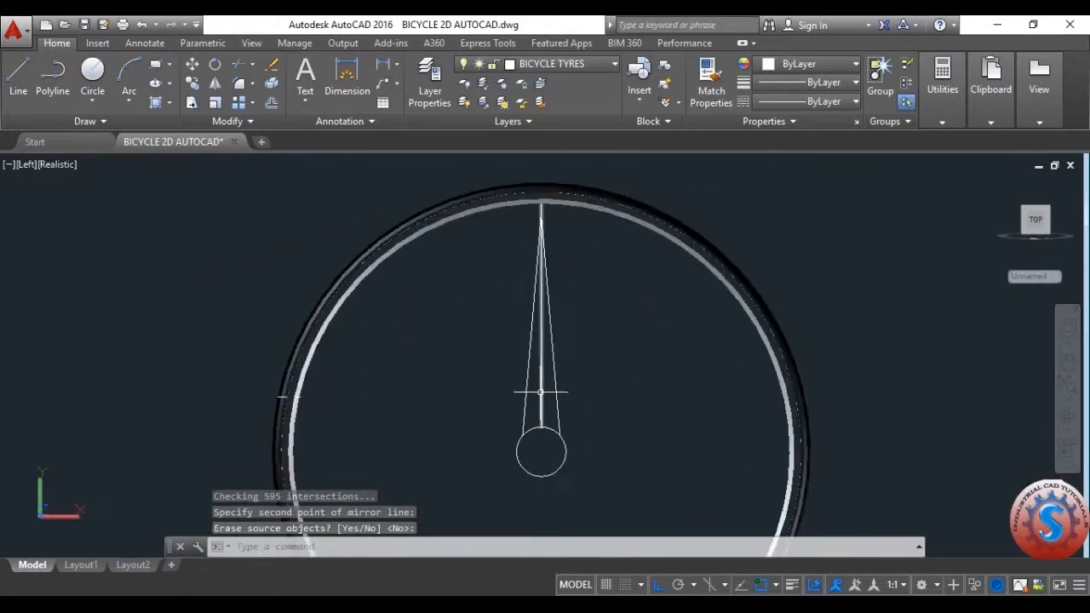
- Delete the vertical line between the two slanted spoke lines
{"action": "left_click", "coordinate": [535, 385]}
{"action": "key", "text": "Delete"}
{"action": "scroll", "coordinate": [557, 284], "scroll_direction": "up", "scroll_amount": 3}
{"action": "scroll", "coordinate": [554, 285], "scroll_direction": "down", "scroll_amount": 5}
{"action": "scroll", "coordinate": [548, 315], "scroll_direction": "up", "scroll_amount": 2}
{"action": "scroll", "coordinate": [572, 305], "scroll_direction": "down", "scroll_amount": 3}
{"action": "scroll", "coordinate": [579, 302], "scroll_direction": "up", "scroll_amount": 2}
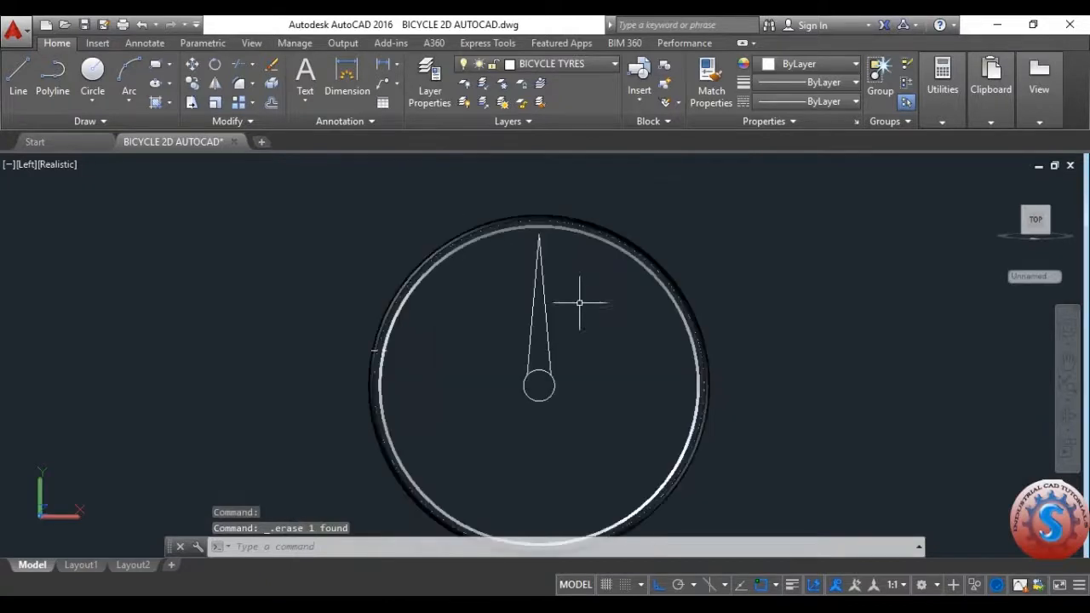
{"action": "scroll", "coordinate": [553, 349], "scroll_direction": "up", "scroll_amount": 3}
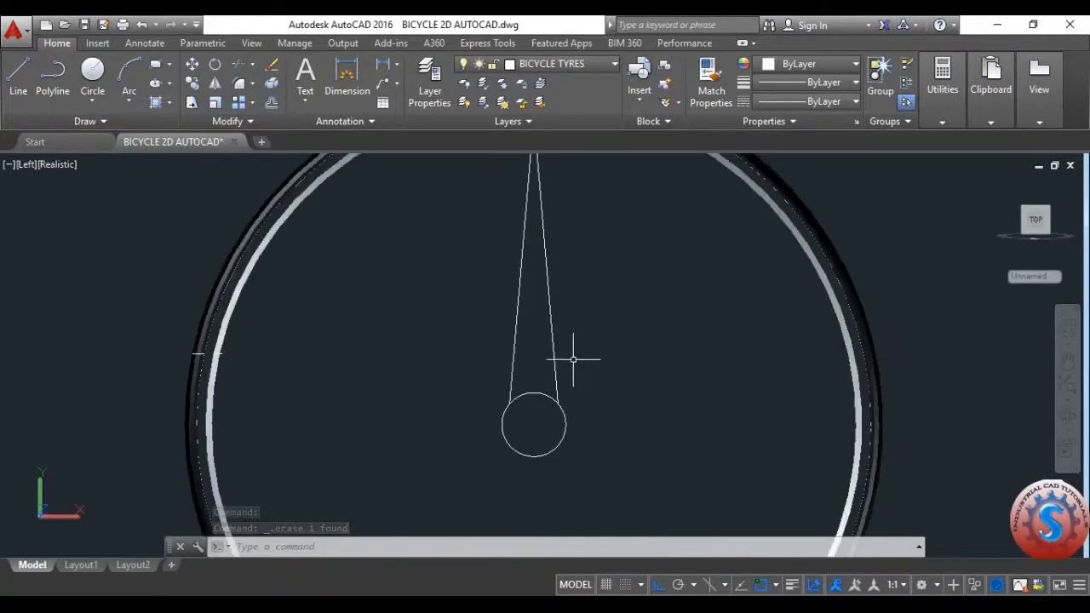
- In the SW Isometric view, draw a circle of diameter 10 in the empty space beside the wheel
{"action": "left_click", "coordinate": [25, 166]}
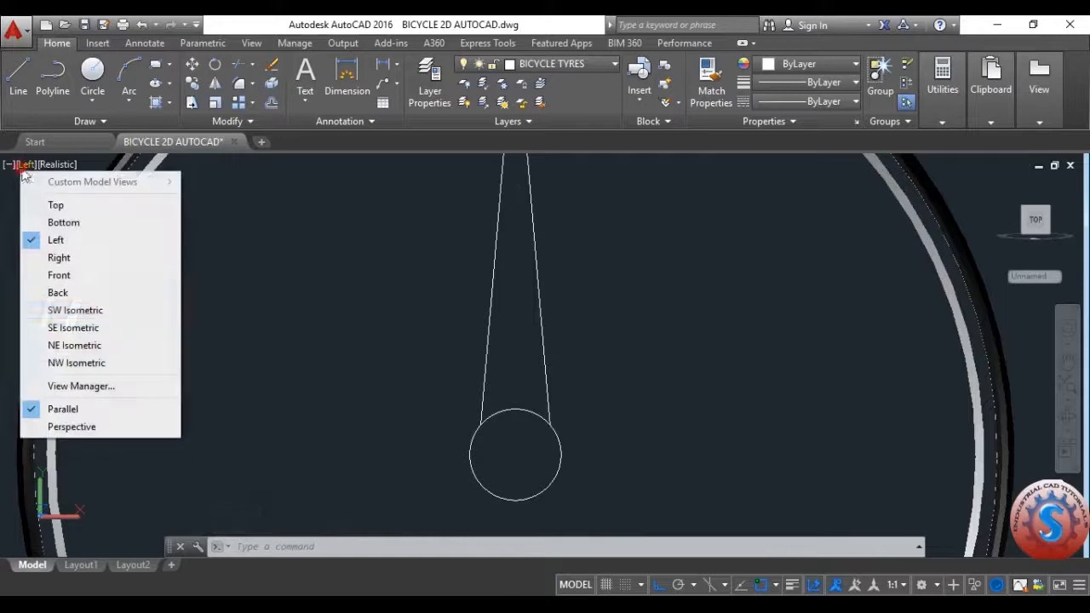
{"action": "left_click", "coordinate": [101, 310]}
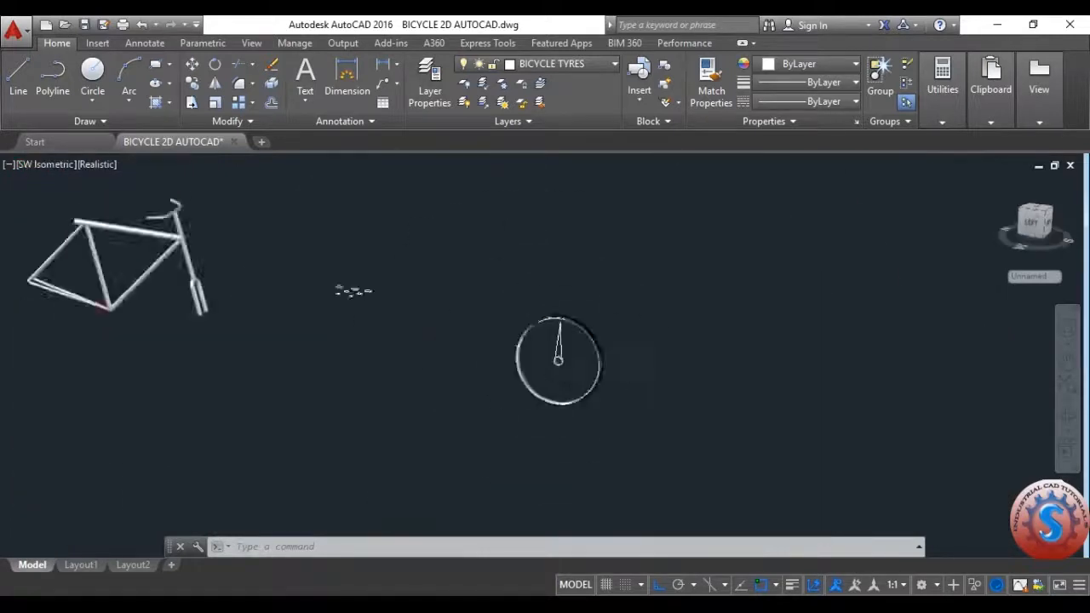
{"action": "type", "text": "c"}
{"action": "key", "text": "Return"}
{"action": "left_click", "coordinate": [796, 312]}
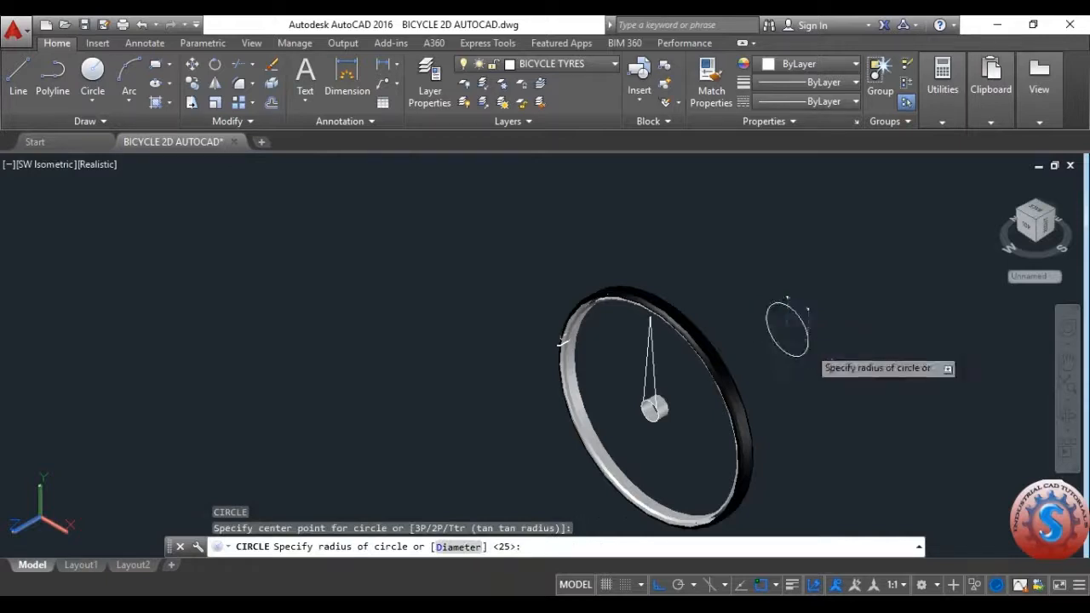
{"action": "type", "text": "d"}
{"action": "key", "text": "Return"}
{"action": "type", "text": "10"}
{"action": "key", "text": "Return"}
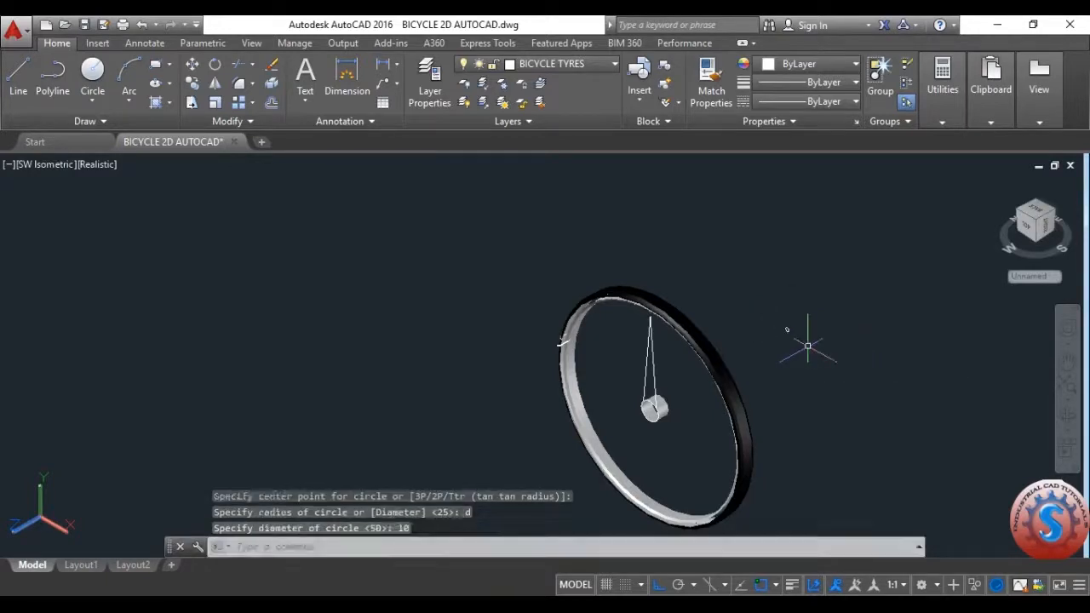
{"action": "scroll", "coordinate": [827, 353], "scroll_direction": "up", "scroll_amount": 1}
- Try to join the two slanted spoke lines into one object
{"action": "type", "text": "sweep"}
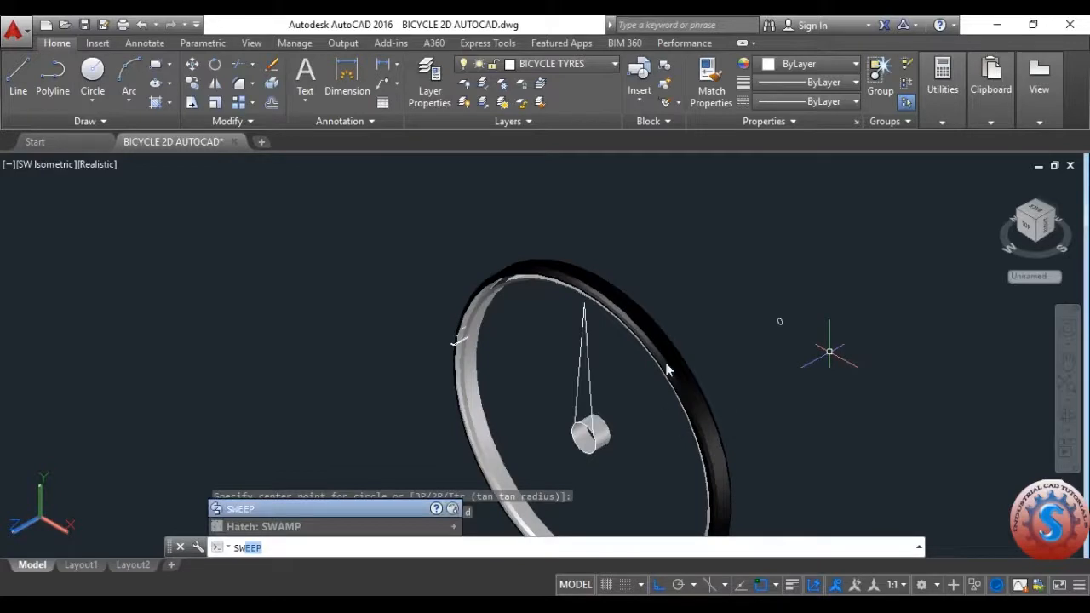
{"action": "key", "text": "Return"}
{"action": "scroll", "coordinate": [715, 326], "scroll_direction": "up", "scroll_amount": 3}
{"action": "type", "text": "join"}
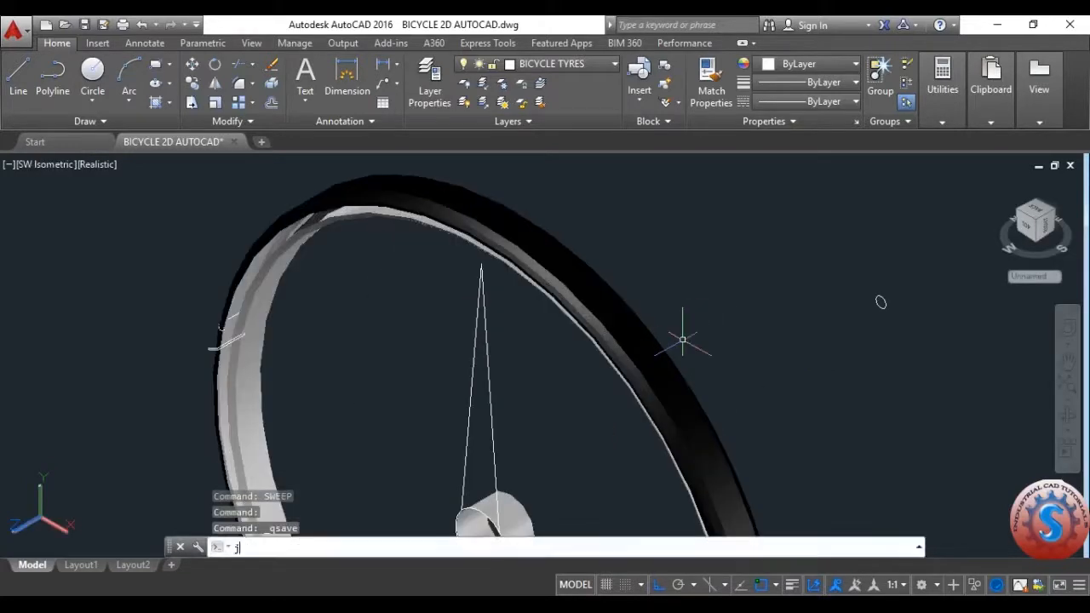
{"action": "key", "text": "Return"}
{"action": "left_click", "coordinate": [487, 322]}
{"action": "scroll", "coordinate": [528, 317], "scroll_direction": "down", "scroll_amount": 4}
{"action": "key", "text": "Return"}
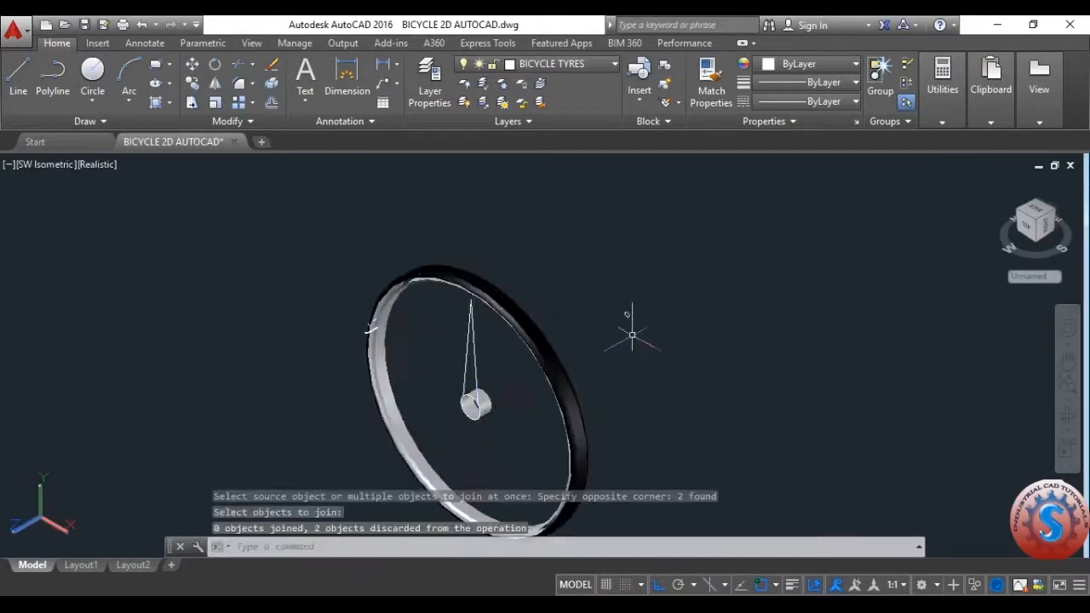
- Sweep the diameter 10 circle along the right slanted line to form a solid spoke
{"action": "scroll", "coordinate": [626, 332], "scroll_direction": "up", "scroll_amount": 2}
{"action": "type", "text": "sweep"}
{"action": "key", "text": "Return"}
{"action": "left_click", "coordinate": [659, 312]}
{"action": "left_click", "coordinate": [587, 249]}
{"action": "key", "text": "Return"}
{"action": "scroll", "coordinate": [420, 382], "scroll_direction": "up", "scroll_amount": 2}
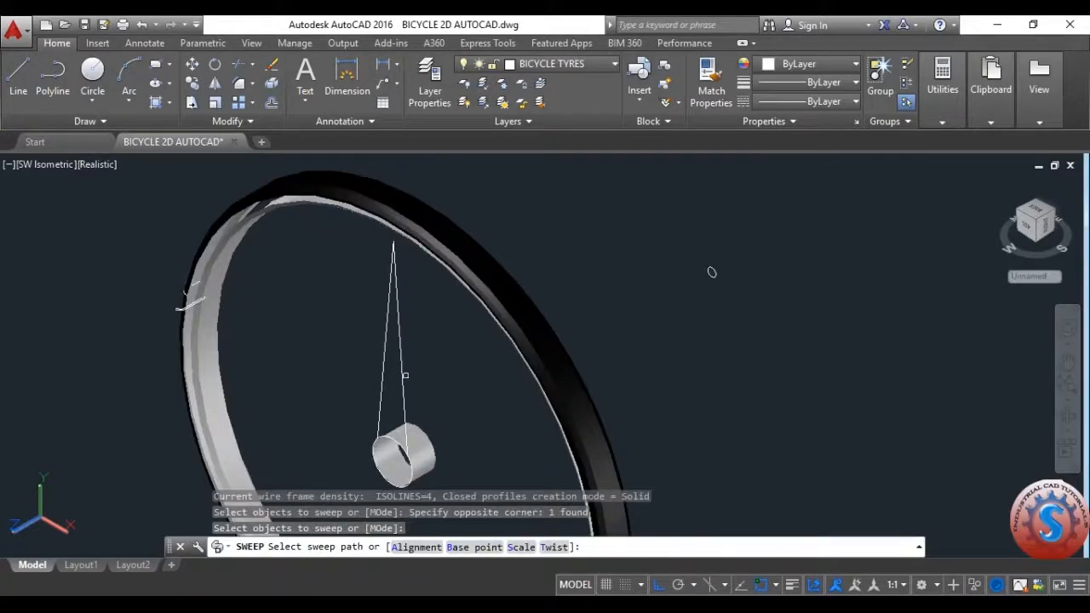
{"action": "left_click", "coordinate": [405, 376]}
{"action": "scroll", "coordinate": [393, 379], "scroll_direction": "up", "scroll_amount": 2}
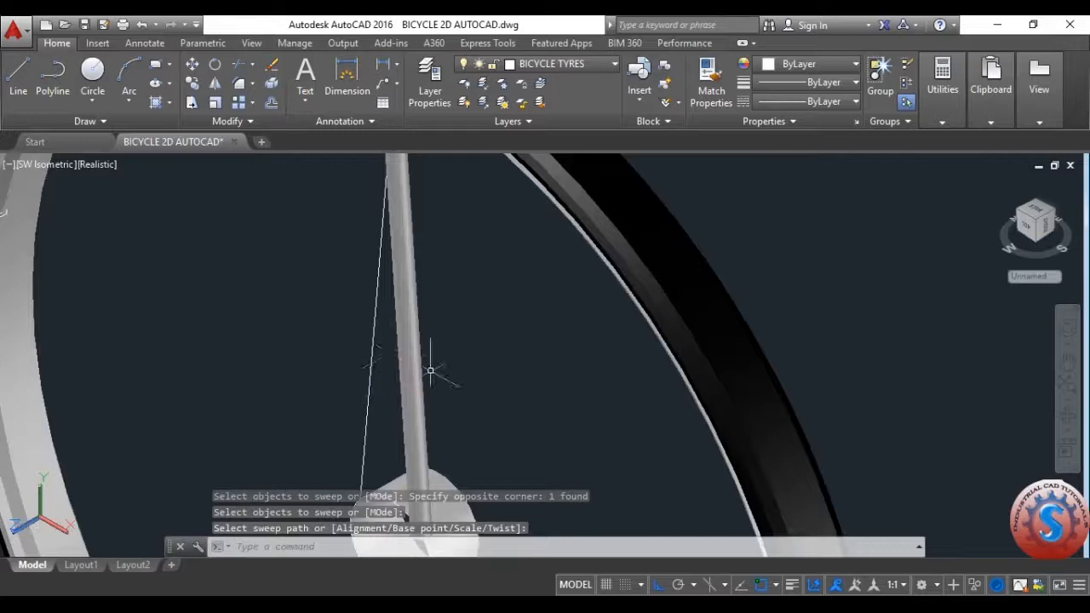
- Undo the spoke sweep and the join attempt, and save the drawing
{"action": "scroll", "coordinate": [430, 371], "scroll_direction": "down", "scroll_amount": 5}
{"action": "key", "text": "ctrl+z"}
{"action": "key", "text": "ctrl+z"}
{"action": "key", "text": "ctrl+z"}
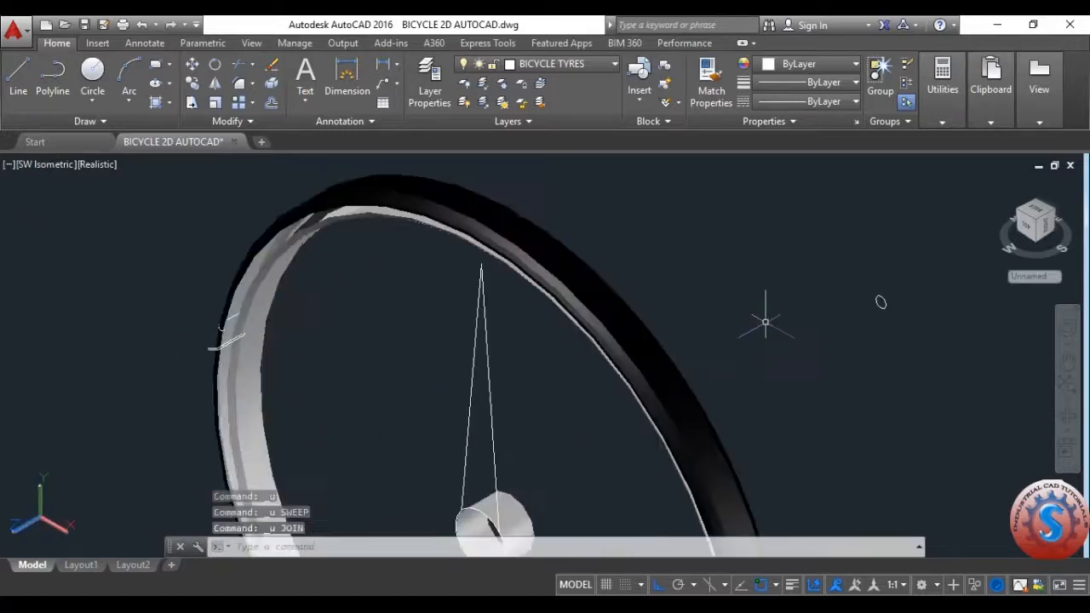
{"action": "scroll", "coordinate": [742, 326], "scroll_direction": "down", "scroll_amount": 4}
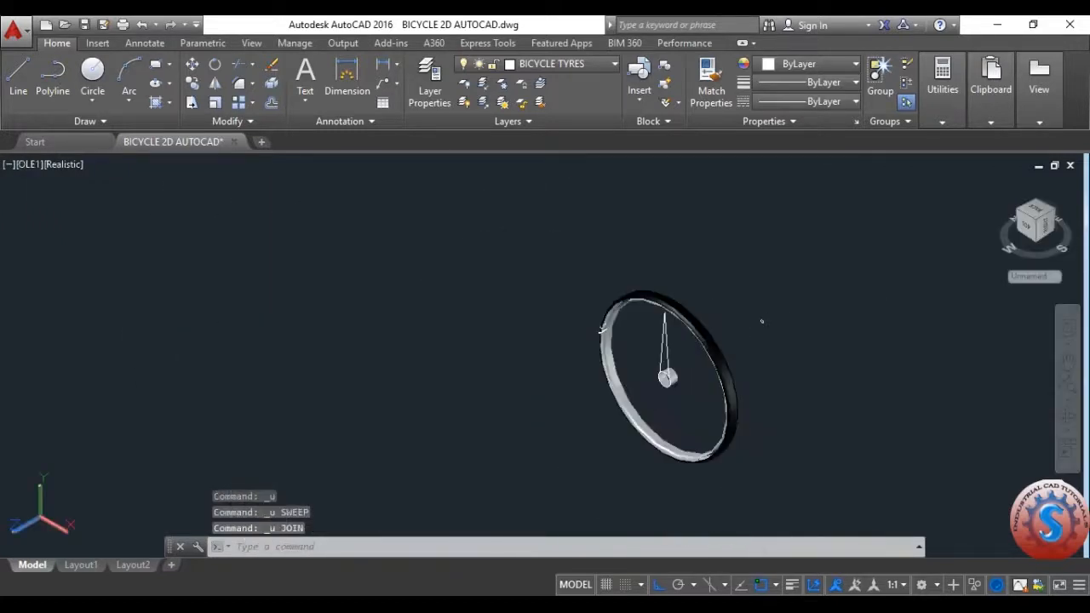
{"action": "key", "text": "ctrl+s"}
- Reduce the radius of the circle beside the wheel through its properties, and save the drawing
{"action": "scroll", "coordinate": [758, 311], "scroll_direction": "up", "scroll_amount": 3}
{"action": "scroll", "coordinate": [785, 323], "scroll_direction": "up", "scroll_amount": 3}
{"action": "left_click", "coordinate": [700, 271]}
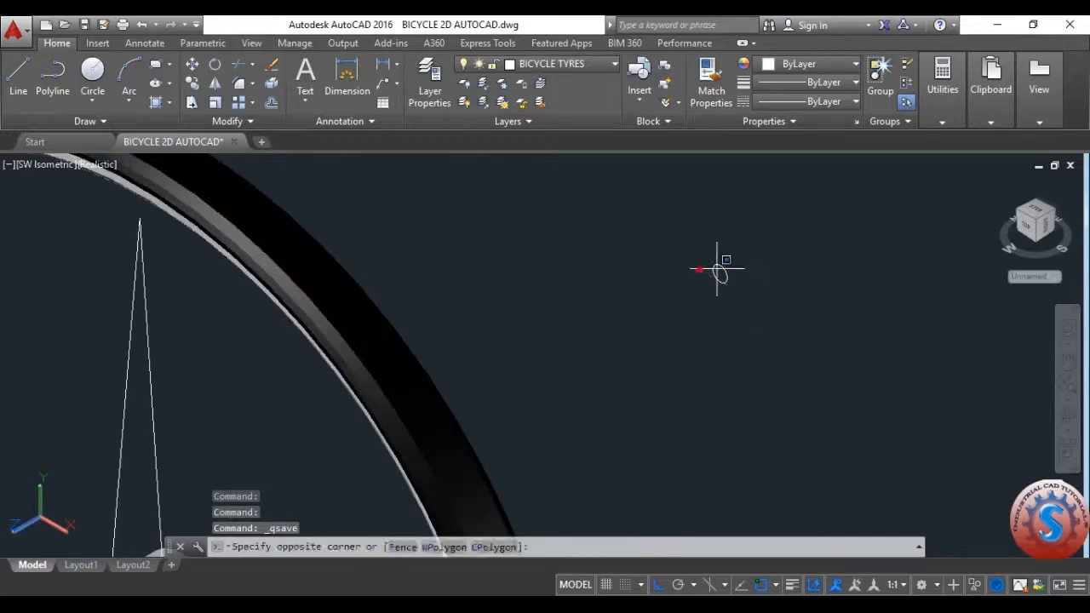
{"action": "left_click", "coordinate": [728, 273]}
{"action": "left_click", "coordinate": [731, 276]}
{"action": "left_click", "coordinate": [719, 273]}
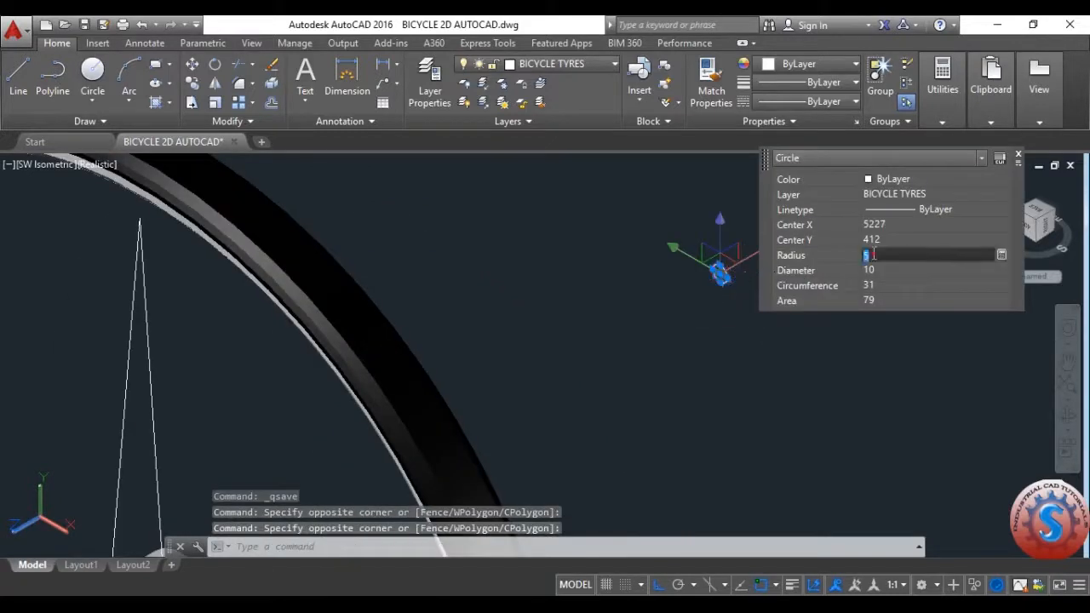
{"action": "key", "text": "Return"}
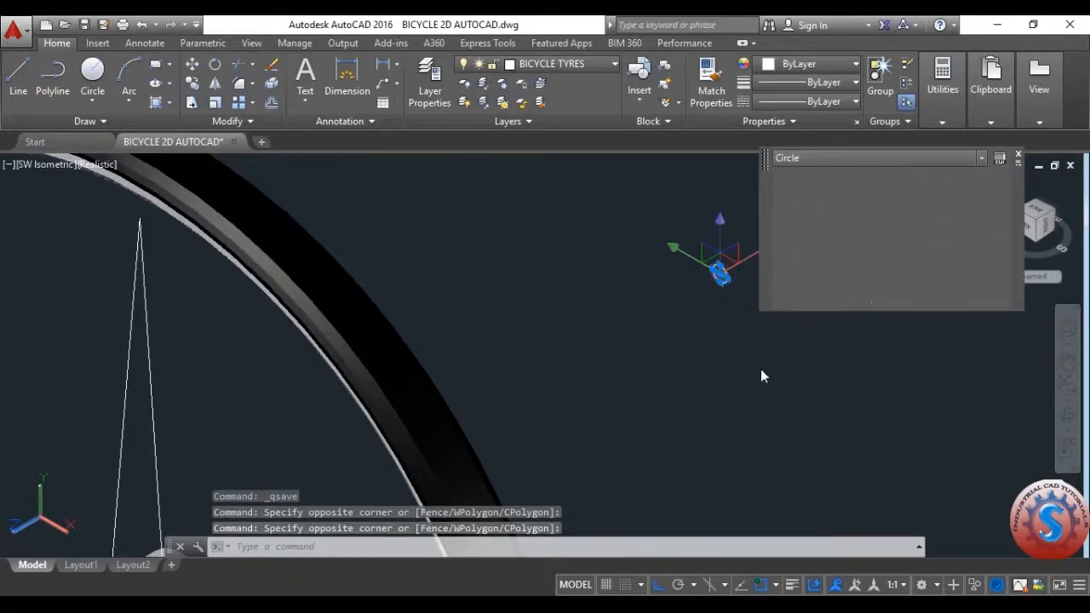
{"action": "key", "text": "Escape"}
{"action": "scroll", "coordinate": [730, 319], "scroll_direction": "down", "scroll_amount": 3}
{"action": "key", "text": "ctrl+s"}
- Sweep the reduced circle along the left slanted line to form a thinner solid spoke
{"action": "scroll", "coordinate": [753, 331], "scroll_direction": "up", "scroll_amount": 1}
{"action": "type", "text": "sweep"}
{"action": "key", "text": "Return"}
{"action": "scroll", "coordinate": [755, 290], "scroll_direction": "up", "scroll_amount": 2}
{"action": "left_click", "coordinate": [706, 311]}
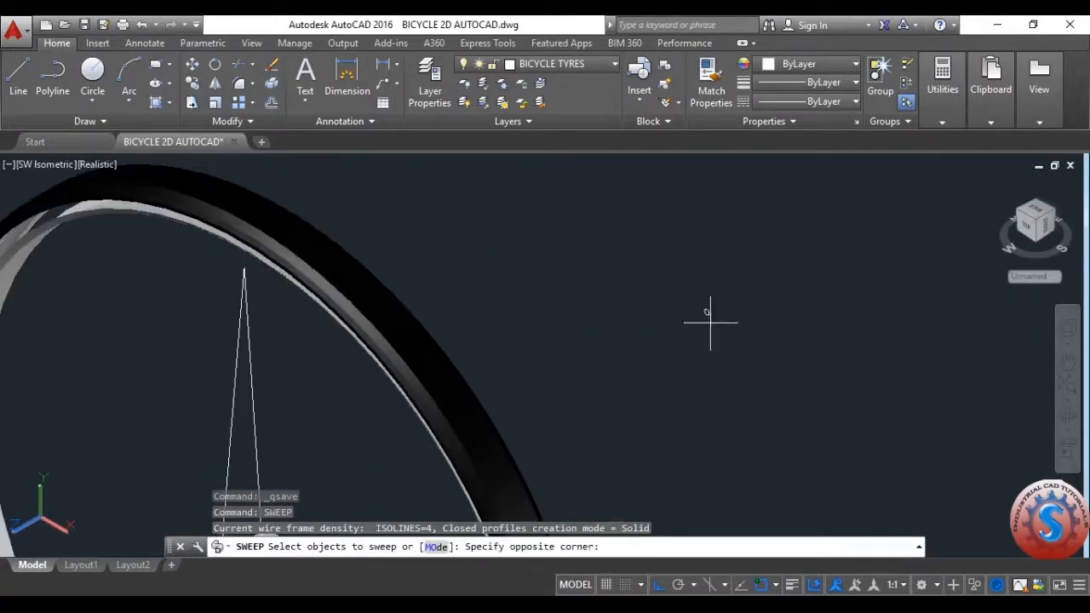
{"action": "left_click", "coordinate": [693, 312]}
{"action": "key", "text": "Return"}
{"action": "scroll", "coordinate": [388, 375], "scroll_direction": "down", "scroll_amount": 1}
{"action": "scroll", "coordinate": [388, 375], "scroll_direction": "up", "scroll_amount": 2}
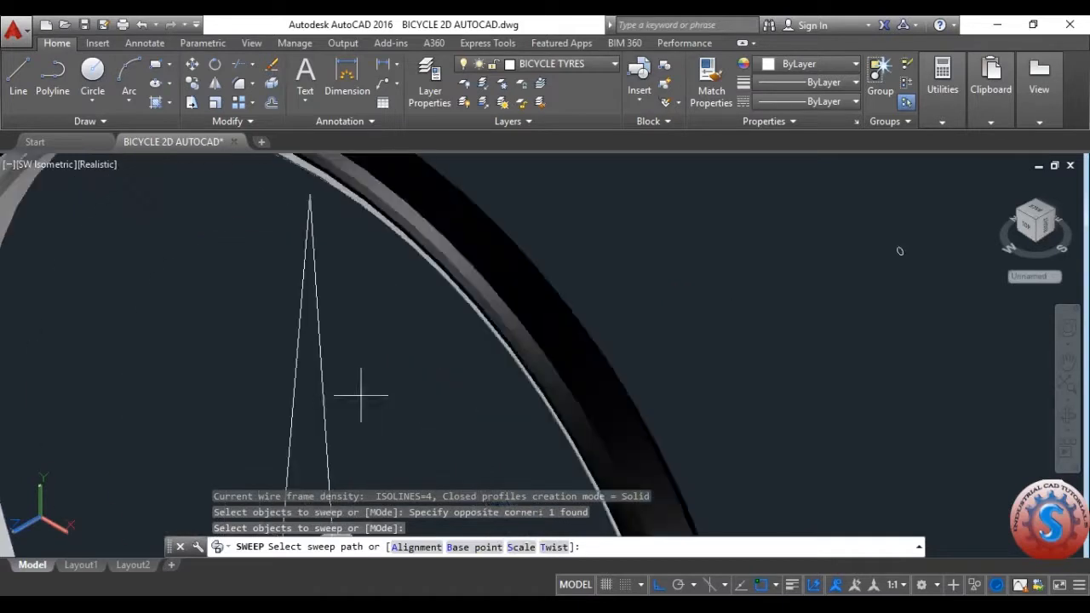
{"action": "left_click", "coordinate": [362, 396]}
{"action": "scroll", "coordinate": [256, 322], "scroll_direction": "down", "scroll_amount": 5}
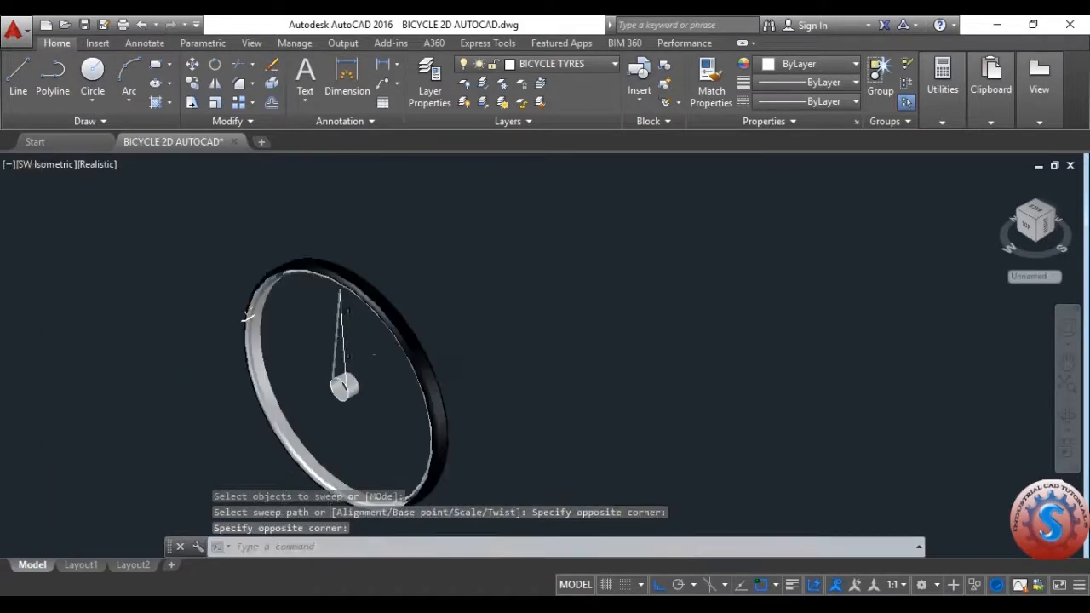
{"action": "scroll", "coordinate": [437, 347], "scroll_direction": "up", "scroll_amount": 5}
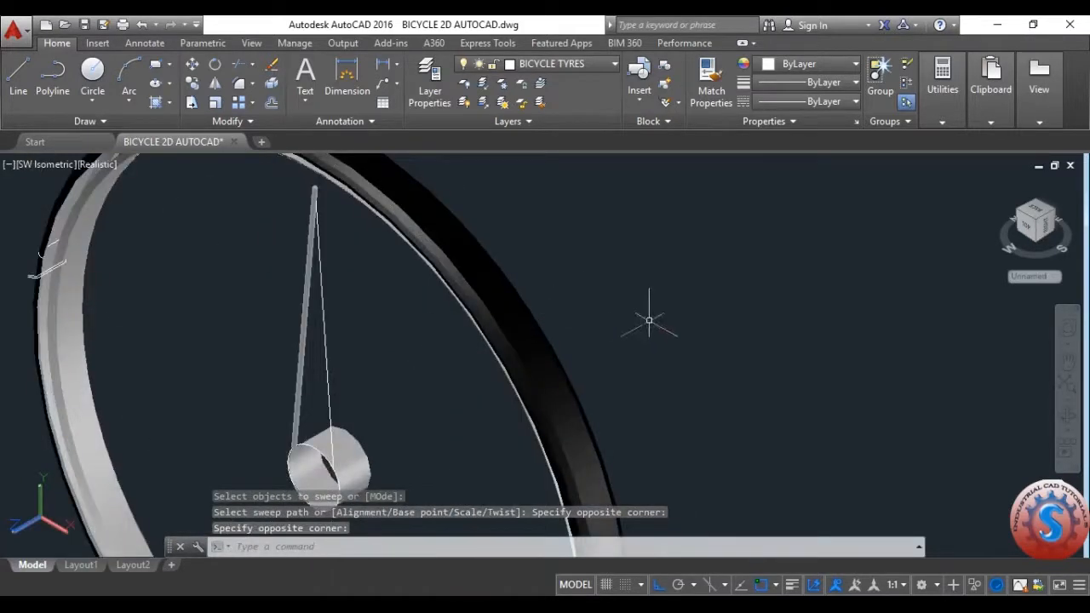
- Draw a new circle of diameter 4 beside the wheel as the profile for the second spoke
{"action": "type", "text": "c"}
{"action": "key", "text": "Return"}
{"action": "left_click", "coordinate": [612, 320]}
{"action": "type", "text": "d"}
{"action": "key", "text": "Return"}
{"action": "type", "text": "4"}
{"action": "key", "text": "Return"}
- Sweep the diameter 4 circle along the right slanted line, and save the drawing
{"action": "type", "text": "swee"}
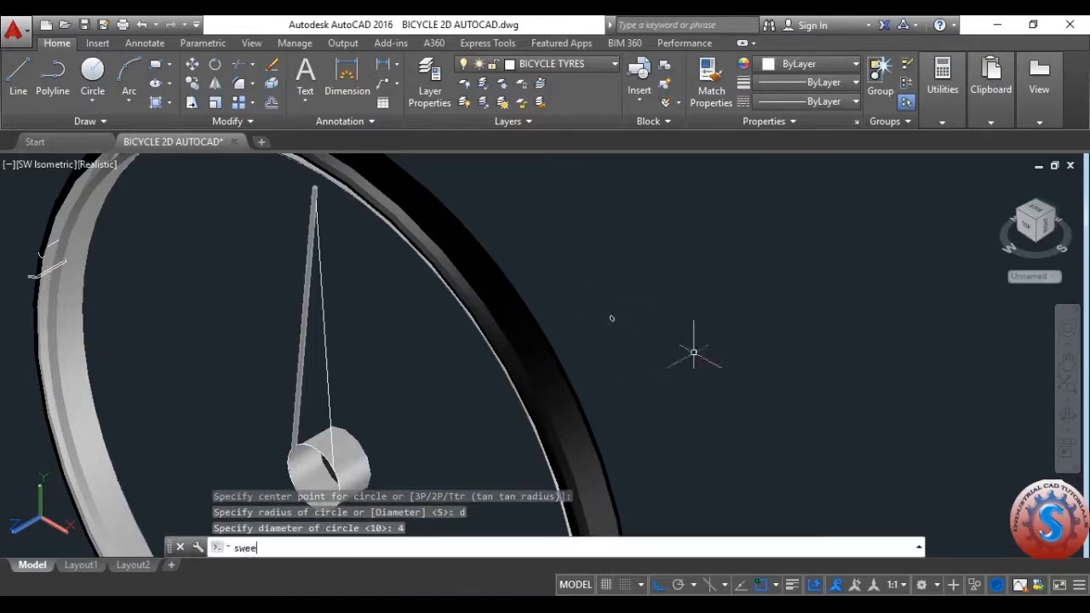
{"action": "type", "text": "p"}
{"action": "key", "text": "Return"}
{"action": "left_click", "coordinate": [603, 287]}
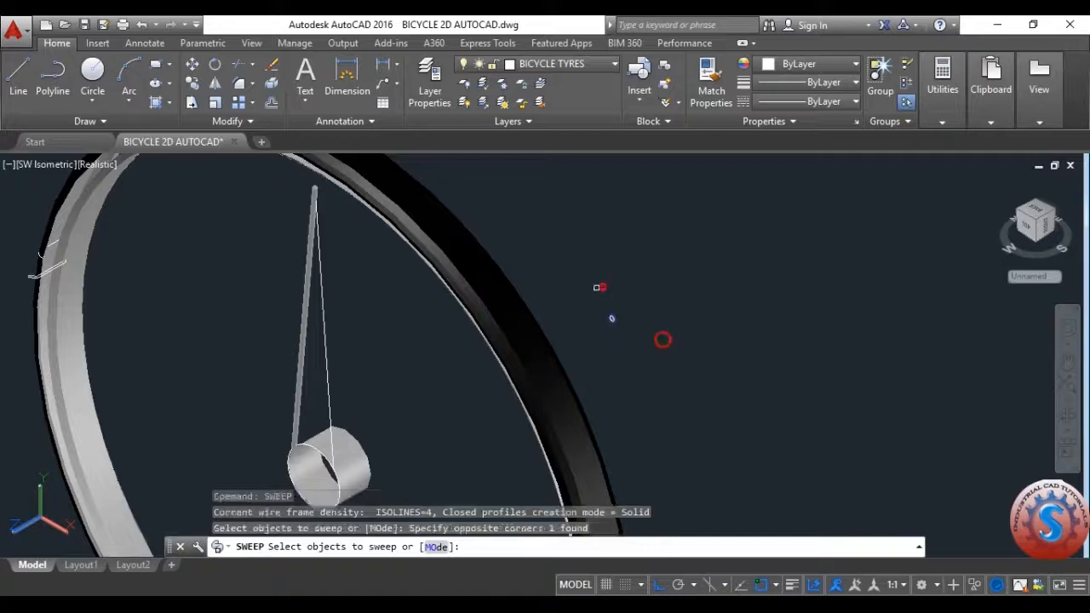
{"action": "key", "text": "Return"}
{"action": "scroll", "coordinate": [430, 294], "scroll_direction": "down", "scroll_amount": 3}
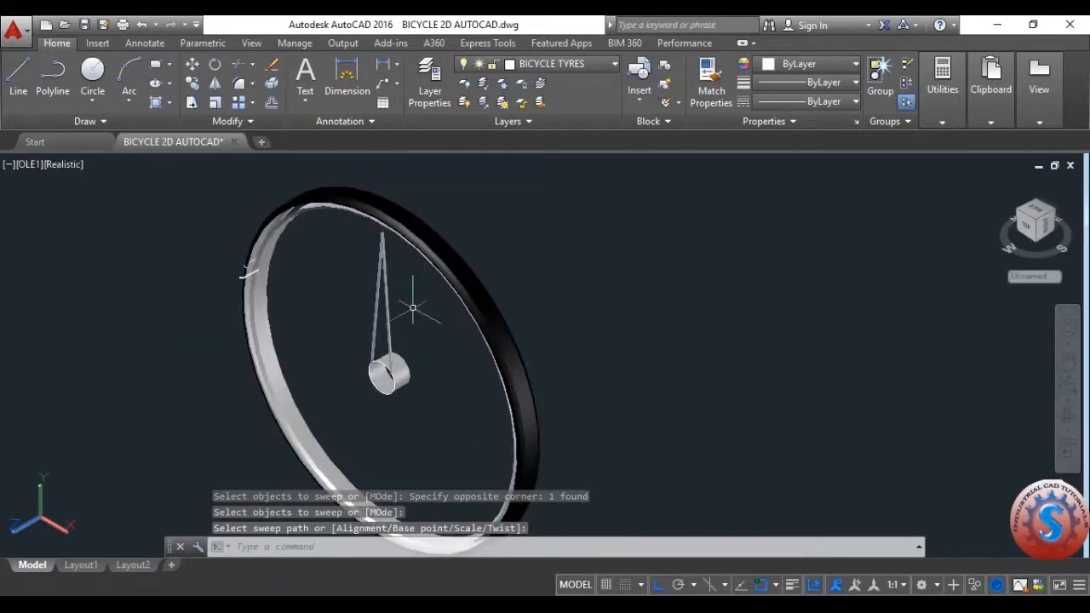
{"action": "scroll", "coordinate": [414, 298], "scroll_direction": "up", "scroll_amount": 3}
{"action": "key", "text": "Escape"}
{"action": "key", "text": "Escape"}
{"action": "key", "text": "ctrl+s"}
- Scale both swept spokes by a factor of 1.25 from a base point near their middle
{"action": "type", "text": "sxc"}
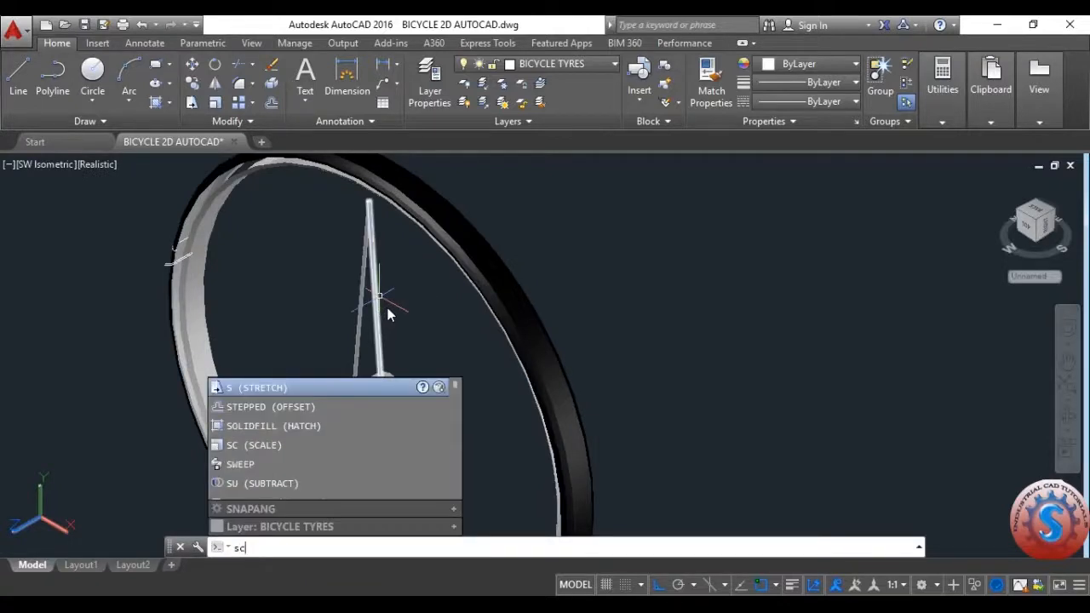
{"action": "type", "text": "c"}
{"action": "key", "text": "Return"}
{"action": "left_click", "coordinate": [390, 293]}
{"action": "left_click", "coordinate": [333, 255]}
{"action": "key", "text": "Return"}
{"action": "left_click", "coordinate": [358, 274]}
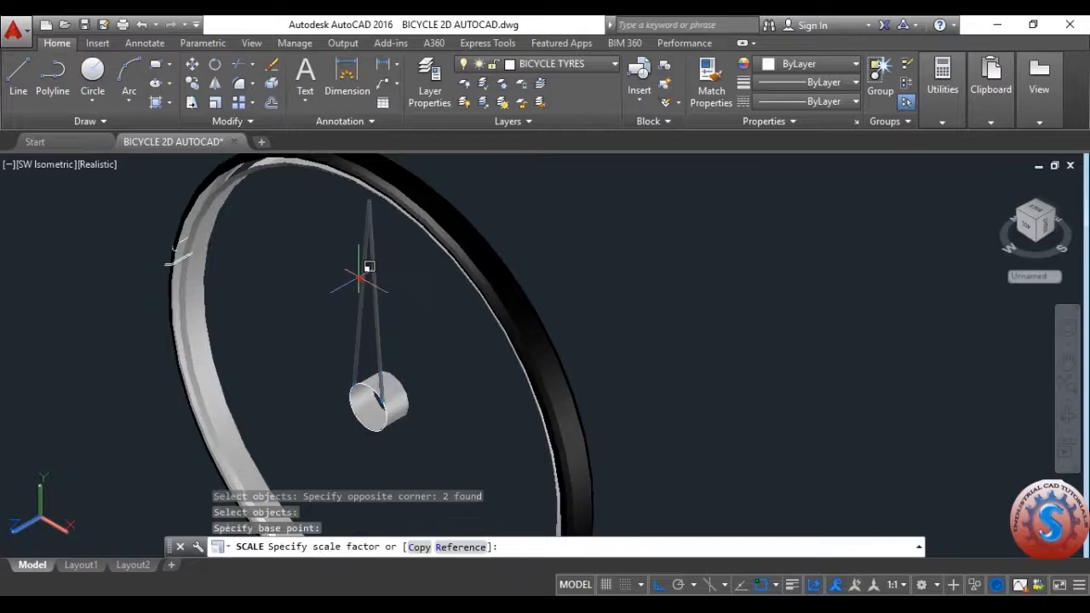
{"action": "key", "text": "Return"}
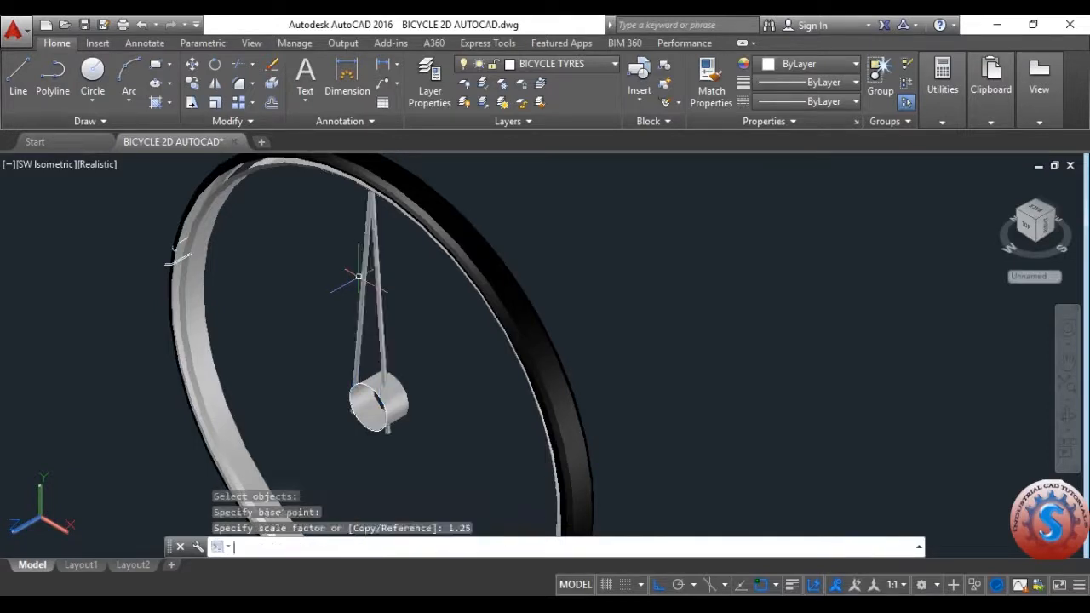
- Undo the scaling of the two swept spokes
{"action": "middle_click_drag", "start_coordinate": [358, 274], "coordinate": [482, 303], "text": "shift"}
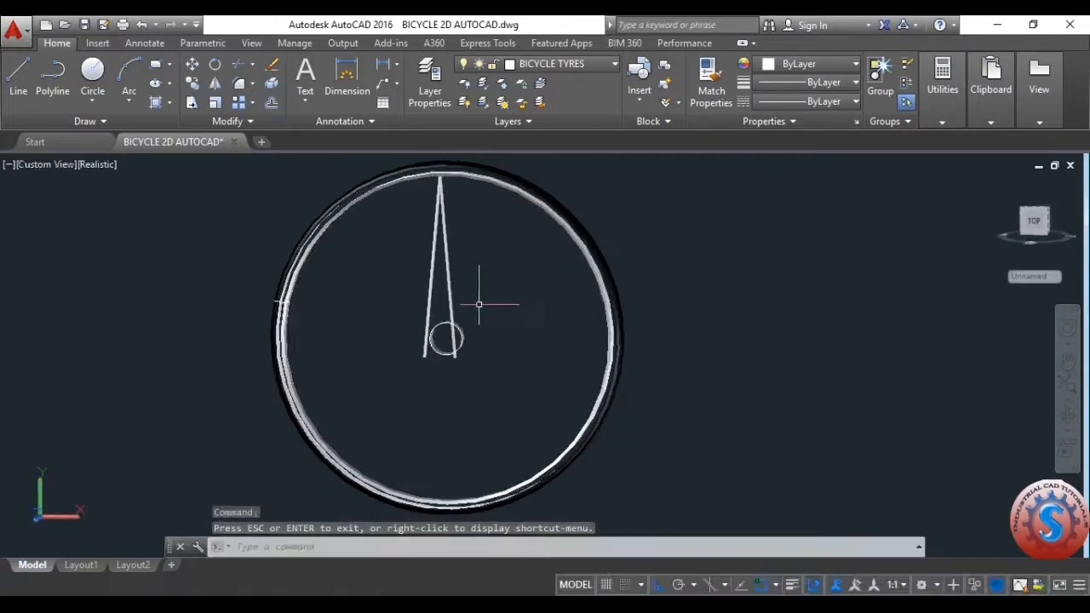
{"action": "key", "text": "ctrl+z"}
{"action": "key", "text": "ctrl+z"}
{"action": "scroll", "coordinate": [421, 341], "scroll_direction": "up", "scroll_amount": 2}
{"action": "scroll", "coordinate": [461, 281], "scroll_direction": "down", "scroll_amount": 5}
- Undo both spoke sweeps and the diameter 4 circle, leaving the two slanted lines and the first profile circle
{"action": "left_click", "coordinate": [1065, 414]}
{"action": "left_click_drag", "start_coordinate": [492, 283], "coordinate": [582, 162]}
{"action": "scroll", "coordinate": [481, 224], "scroll_direction": "up", "scroll_amount": 5}
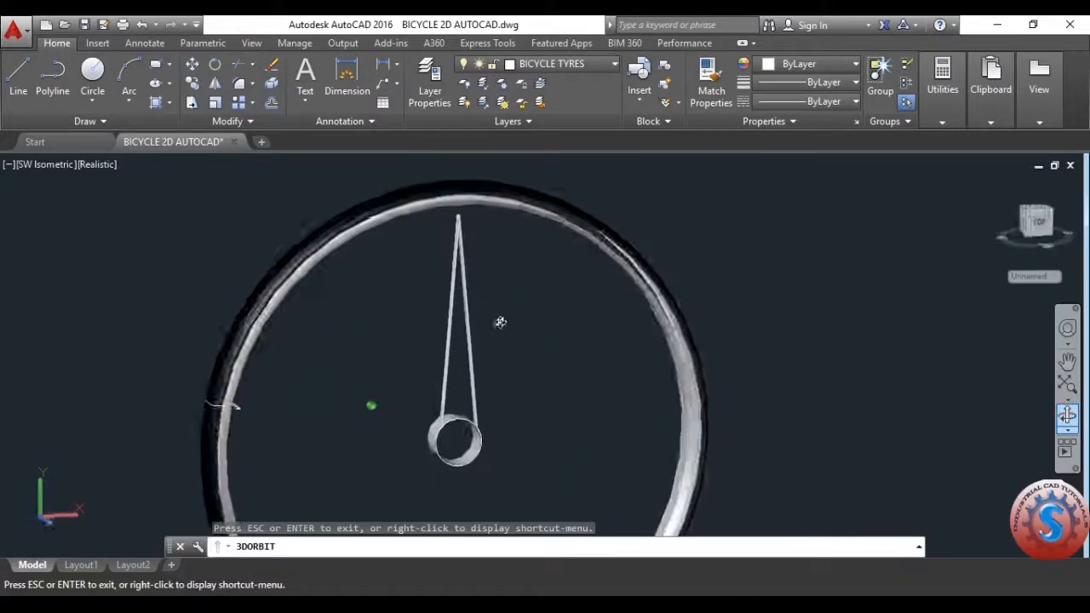
{"action": "left_click_drag", "start_coordinate": [501, 322], "coordinate": [462, 316]}
{"action": "key", "text": "Escape"}
{"action": "key", "text": "ctrl+z"}
{"action": "key", "text": "ctrl+z"}
{"action": "key", "text": "ctrl+z"}
{"action": "key", "text": "ctrl+z"}
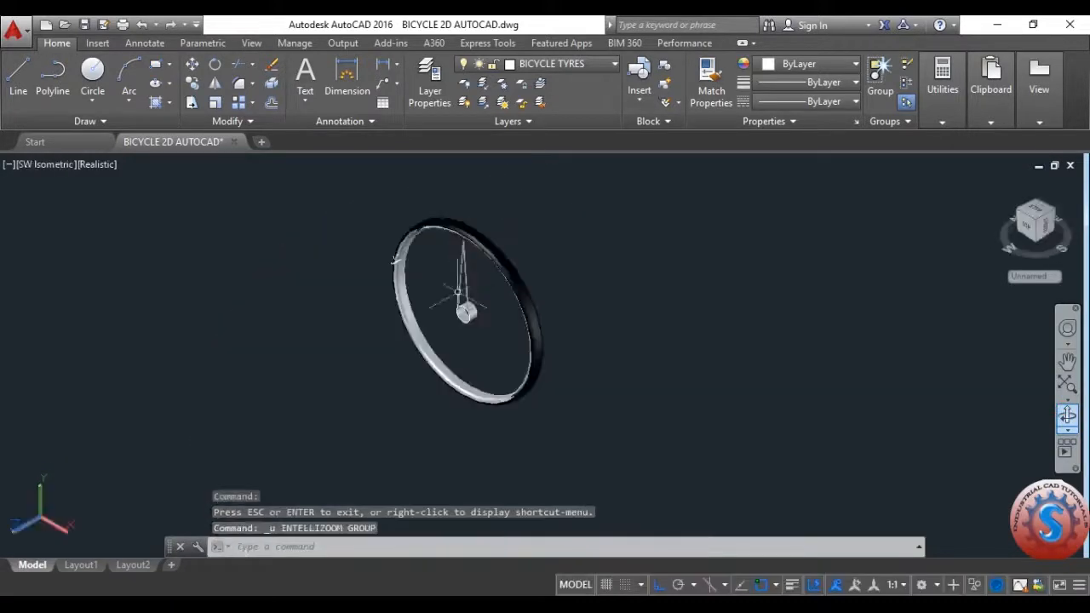
{"action": "key", "text": "ctrl+z"}
{"action": "key", "text": "ctrl+z"}
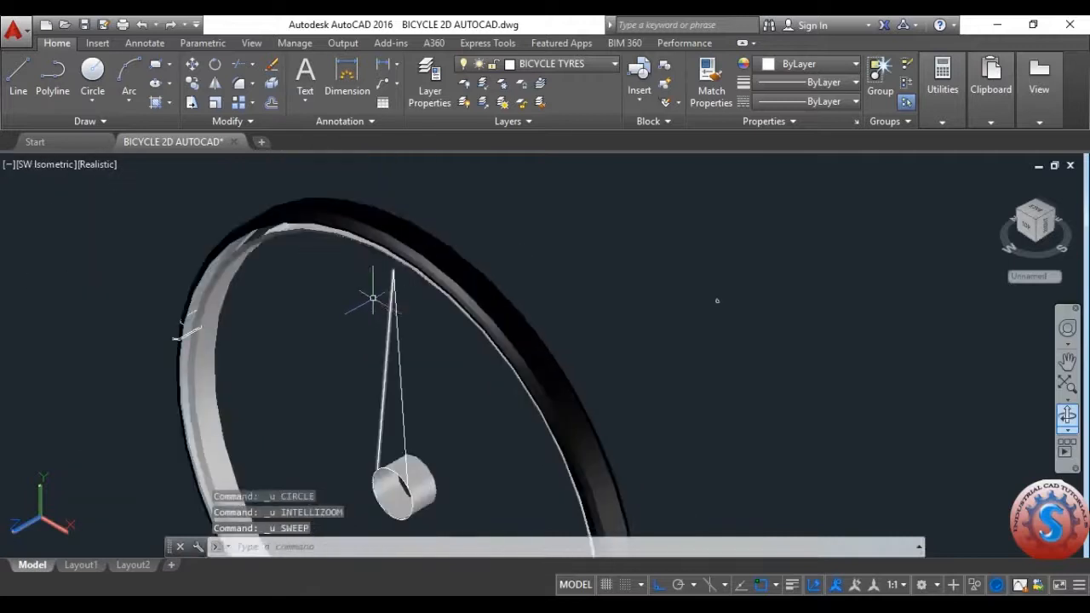
- Switch the model from the SW Isometric view to the Left view
{"action": "left_click", "coordinate": [31, 167]}
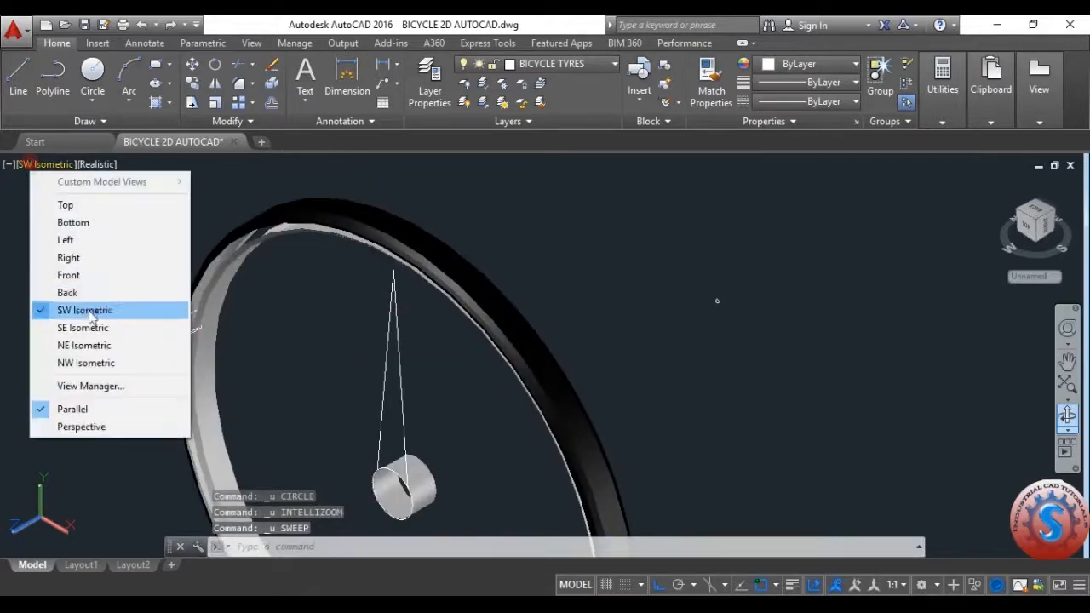
{"action": "left_click", "coordinate": [88, 277]}
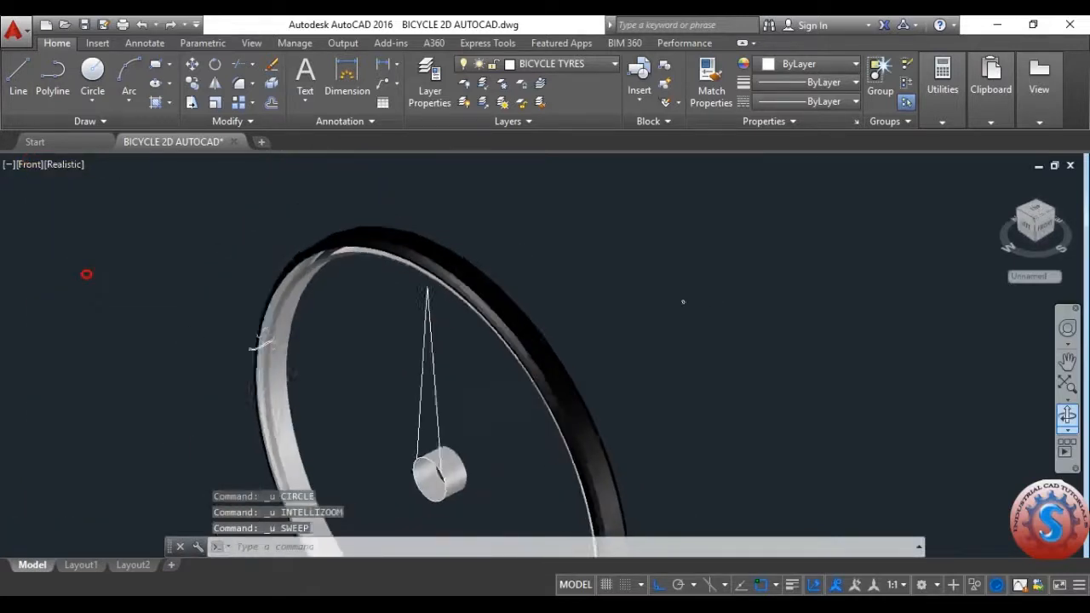
{"action": "left_click", "coordinate": [29, 167]}
{"action": "left_click", "coordinate": [76, 253]}
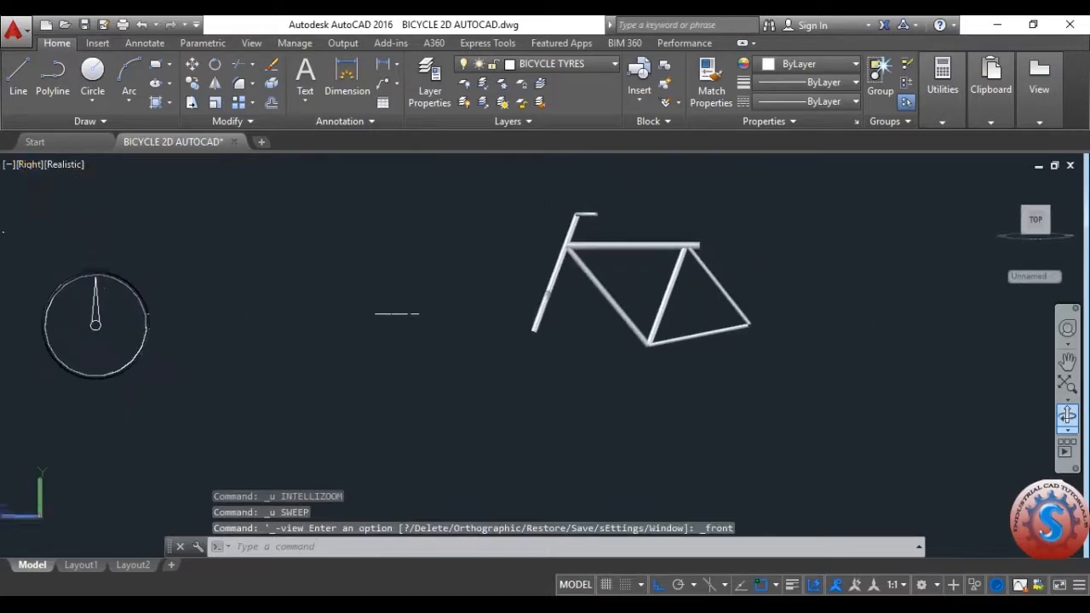
{"action": "left_click", "coordinate": [33, 168]}
{"action": "left_click", "coordinate": [60, 239]}
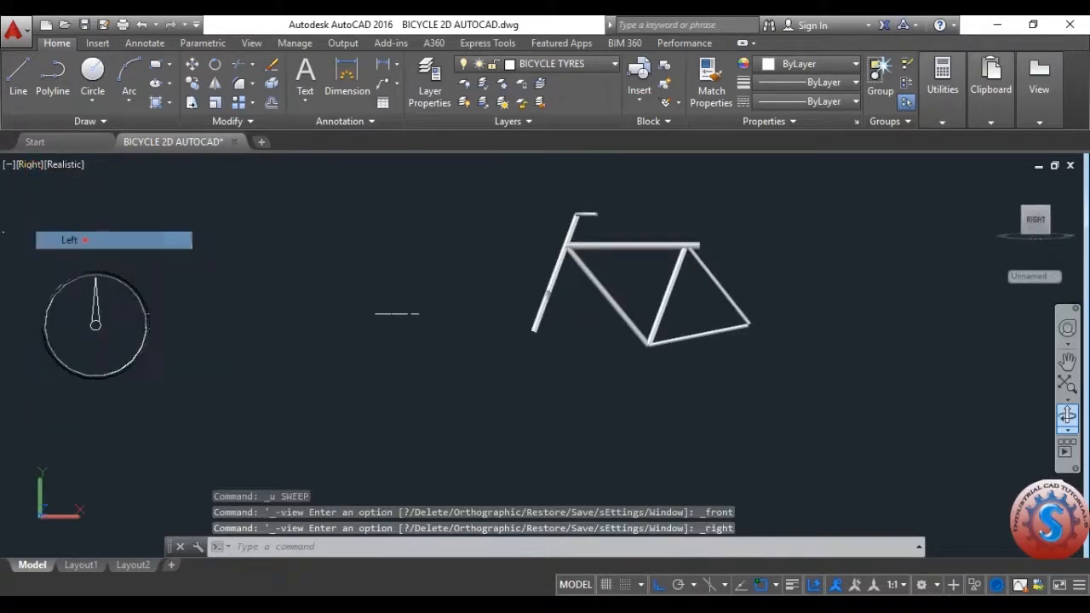
- Stretch the upper endpoints of both slanted spoke lines up to the rim's inner edge, and save the drawing
{"action": "scroll", "coordinate": [777, 357], "scroll_direction": "down", "scroll_amount": 2}
{"action": "scroll", "coordinate": [932, 287], "scroll_direction": "up", "scroll_amount": 5}
{"action": "scroll", "coordinate": [773, 370], "scroll_direction": "down", "scroll_amount": 5}
{"action": "scroll", "coordinate": [782, 343], "scroll_direction": "up", "scroll_amount": 4}
{"action": "scroll", "coordinate": [782, 343], "scroll_direction": "up", "scroll_amount": 4}
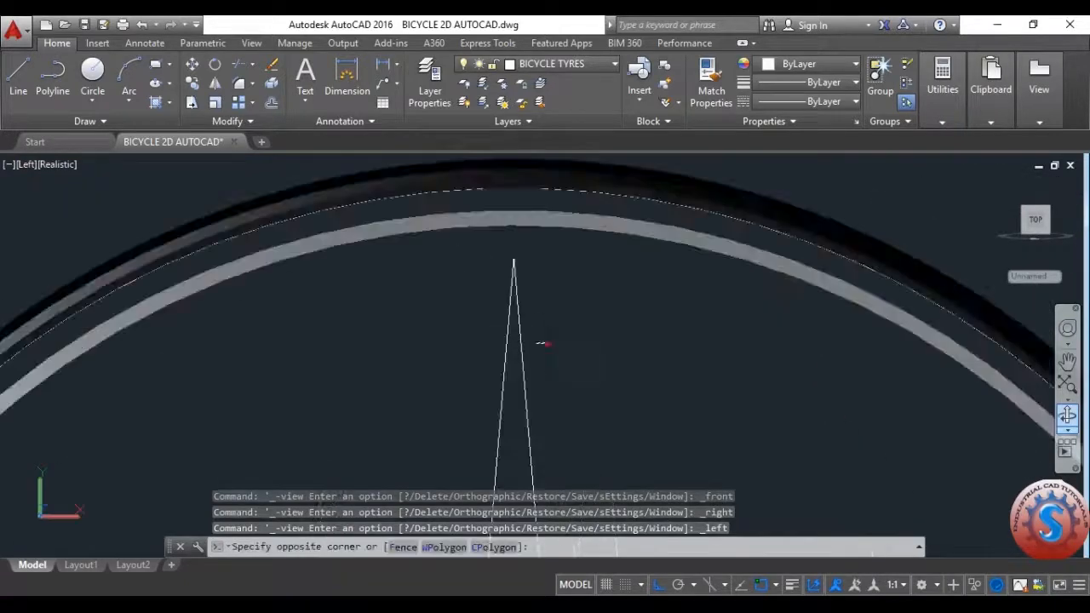
{"action": "left_click", "coordinate": [508, 328]}
{"action": "left_click", "coordinate": [513, 257]}
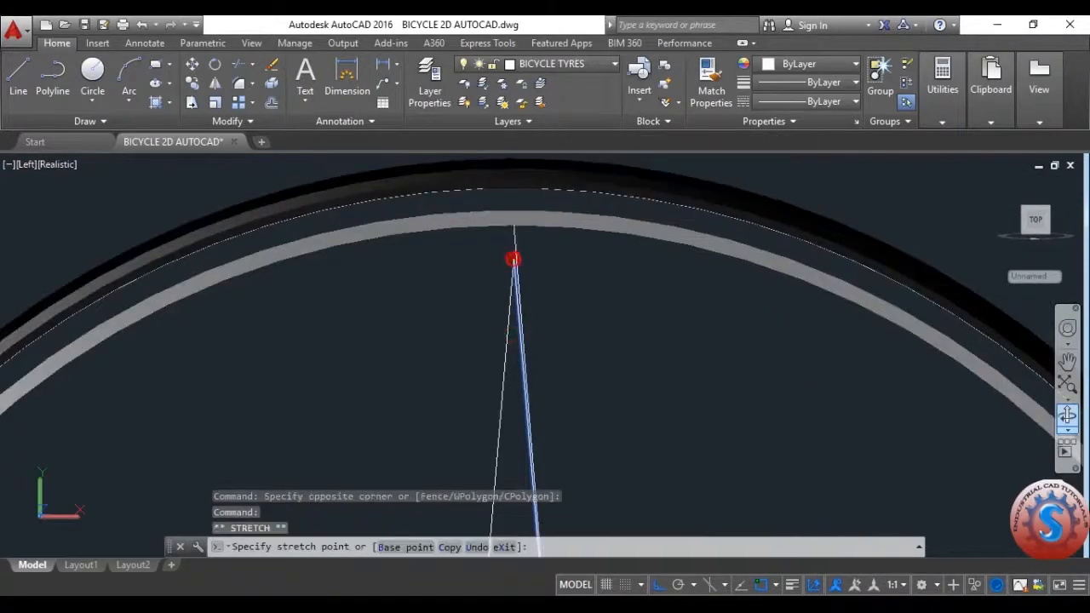
{"action": "left_click", "coordinate": [514, 226]}
{"action": "left_click", "coordinate": [494, 296]}
{"action": "left_click", "coordinate": [514, 257]}
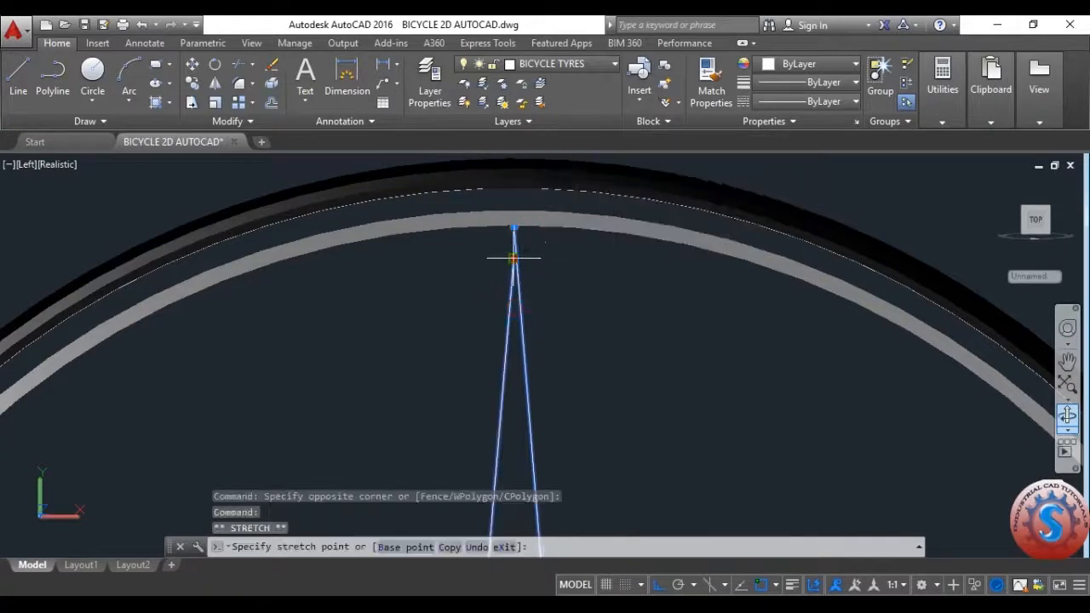
{"action": "left_click", "coordinate": [514, 228]}
{"action": "scroll", "coordinate": [511, 226], "scroll_direction": "down", "scroll_amount": 6}
{"action": "key", "text": "Escape"}
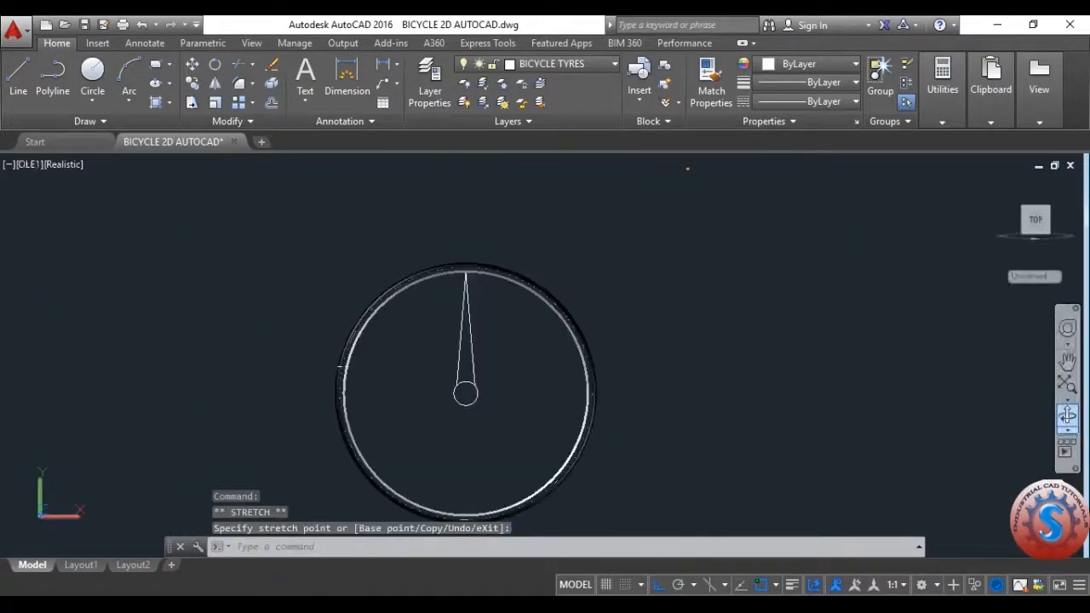
{"action": "key", "text": "ctrl+s"}
- Try to join the two slanted spoke lines into one object
{"action": "scroll", "coordinate": [442, 303], "scroll_direction": "up", "scroll_amount": 2}
{"action": "key", "text": "Return"}
{"action": "left_click", "coordinate": [520, 347]}
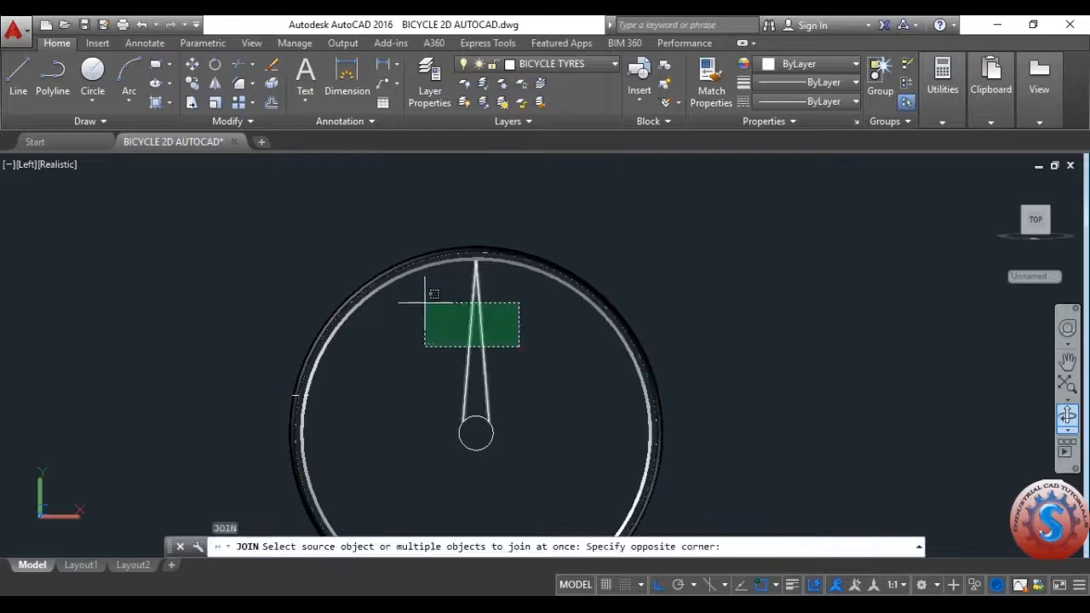
{"action": "left_click", "coordinate": [421, 302]}
{"action": "key", "text": "Return"}
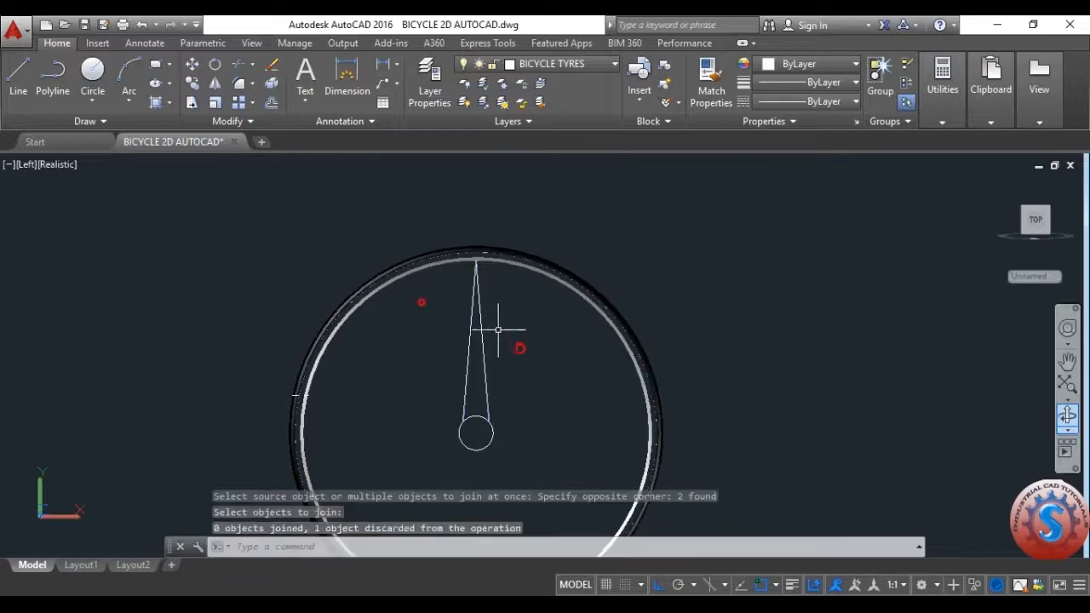
- Return to the SW Isometric view, copy the small profile circle a short distance beside the original, and save the drawing
{"action": "left_click", "coordinate": [28, 165]}
{"action": "left_click", "coordinate": [100, 312]}
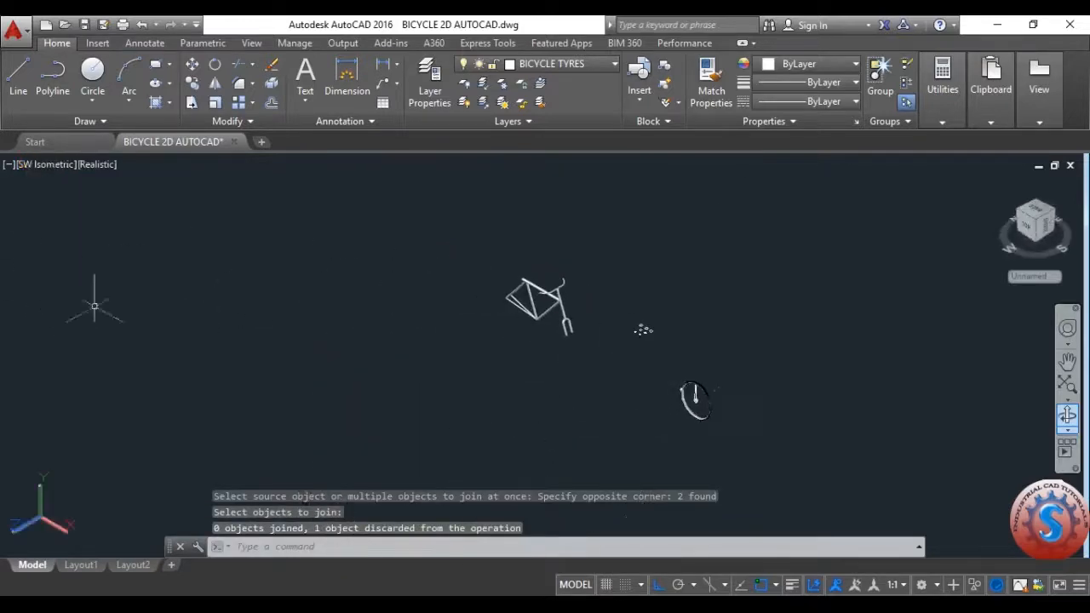
{"action": "scroll", "coordinate": [365, 340], "scroll_direction": "up", "scroll_amount": 5}
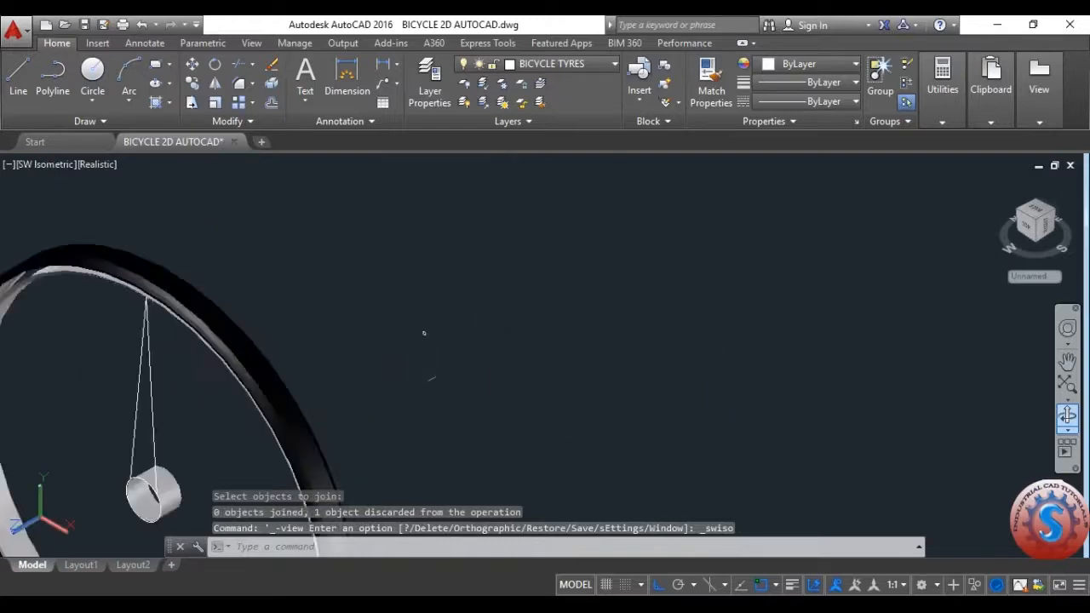
{"action": "type", "text": "co"}
{"action": "key", "text": "Return"}
{"action": "left_click", "coordinate": [455, 377]}
{"action": "left_click", "coordinate": [372, 305]}
{"action": "key", "text": "Return"}
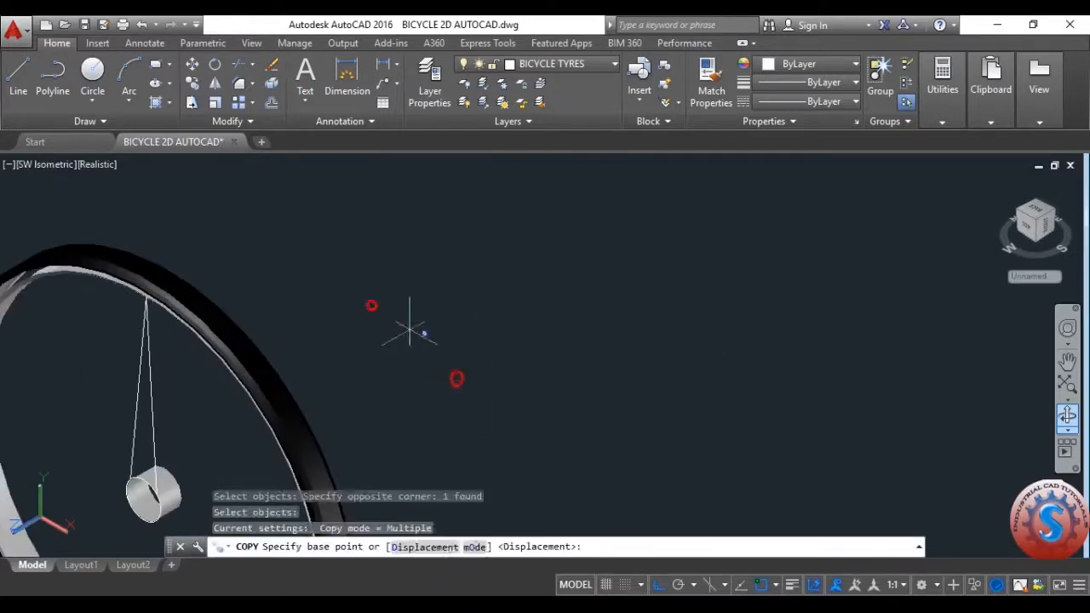
{"action": "left_click", "coordinate": [412, 330]}
{"action": "left_click", "coordinate": [444, 358]}
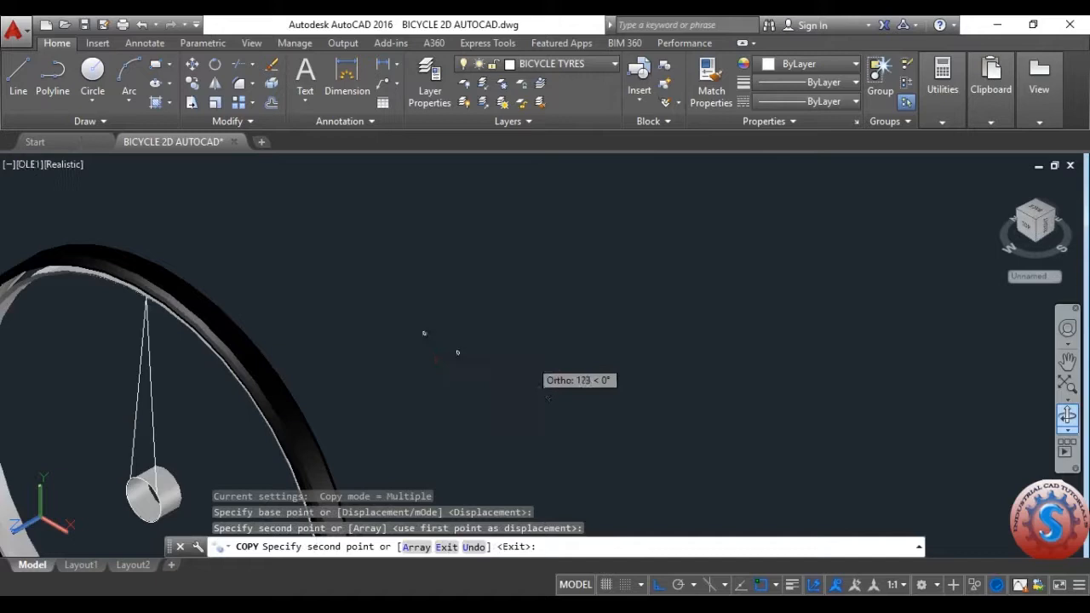
{"action": "key", "text": "Escape"}
{"action": "key", "text": "ctrl+s"}
- Sweep the original profile circle along the right slanted spoke line
{"action": "type", "text": "sw"}
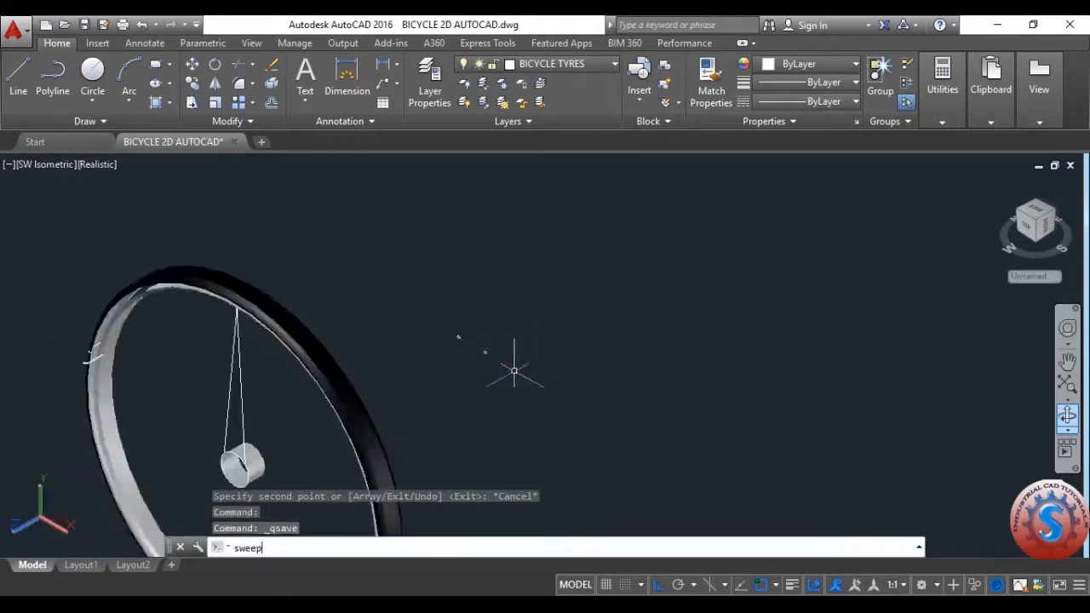
{"action": "type", "text": "eep"}
{"action": "key", "text": "Return"}
{"action": "scroll", "coordinate": [427, 369], "scroll_direction": "up", "scroll_amount": 2}
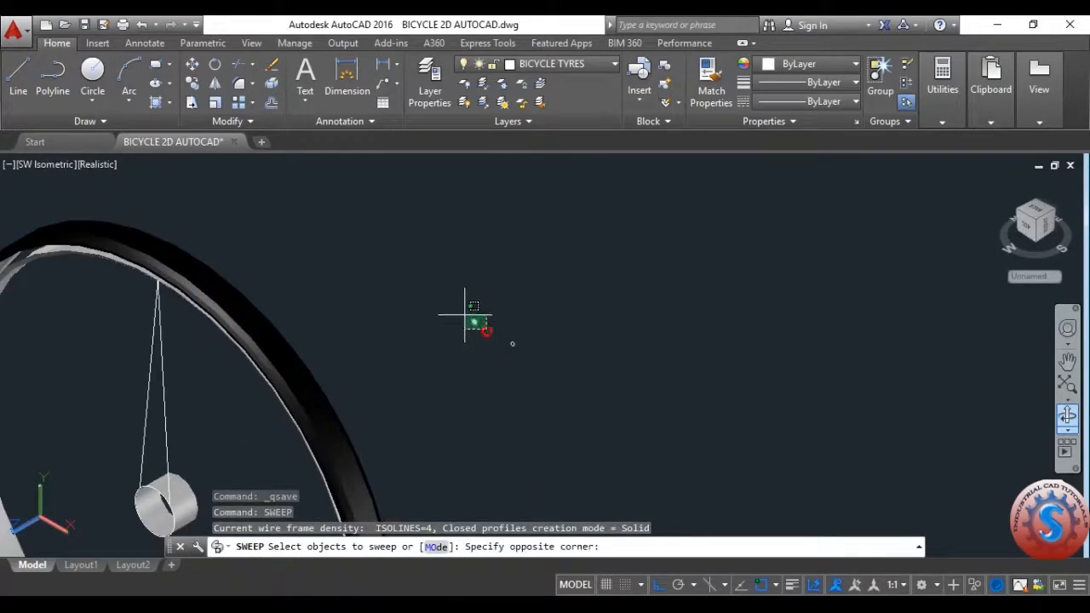
{"action": "left_click", "coordinate": [465, 315]}
{"action": "key", "text": "Return"}
{"action": "left_click", "coordinate": [163, 359]}
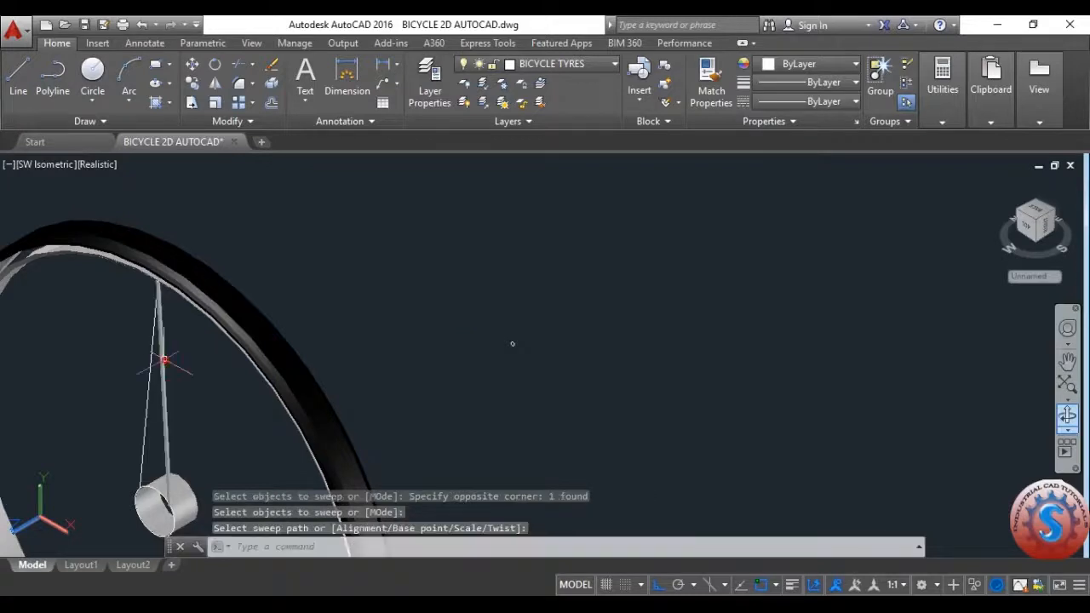
- Sweep the copied profile circle along the left slanted spoke line
{"action": "type", "text": "sweep"}
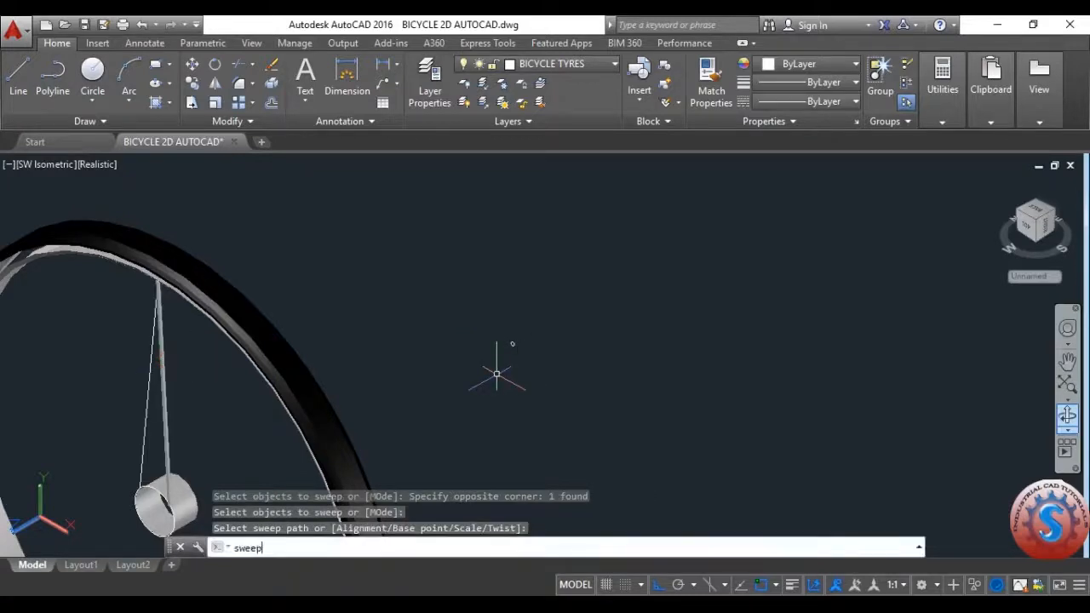
{"action": "key", "text": "Return"}
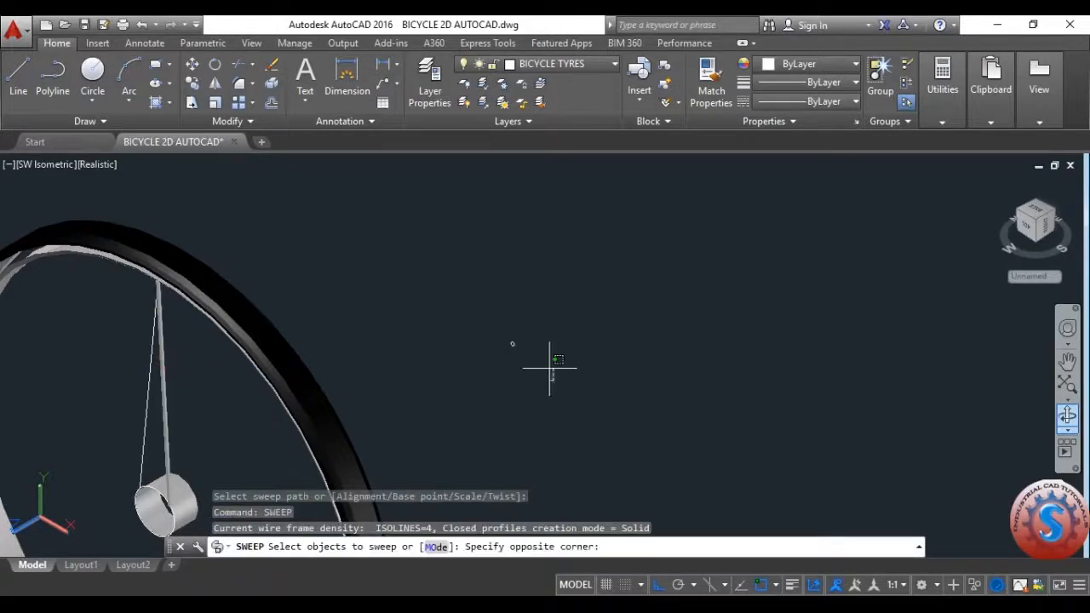
{"action": "left_click", "coordinate": [498, 281]}
{"action": "key", "text": "Return"}
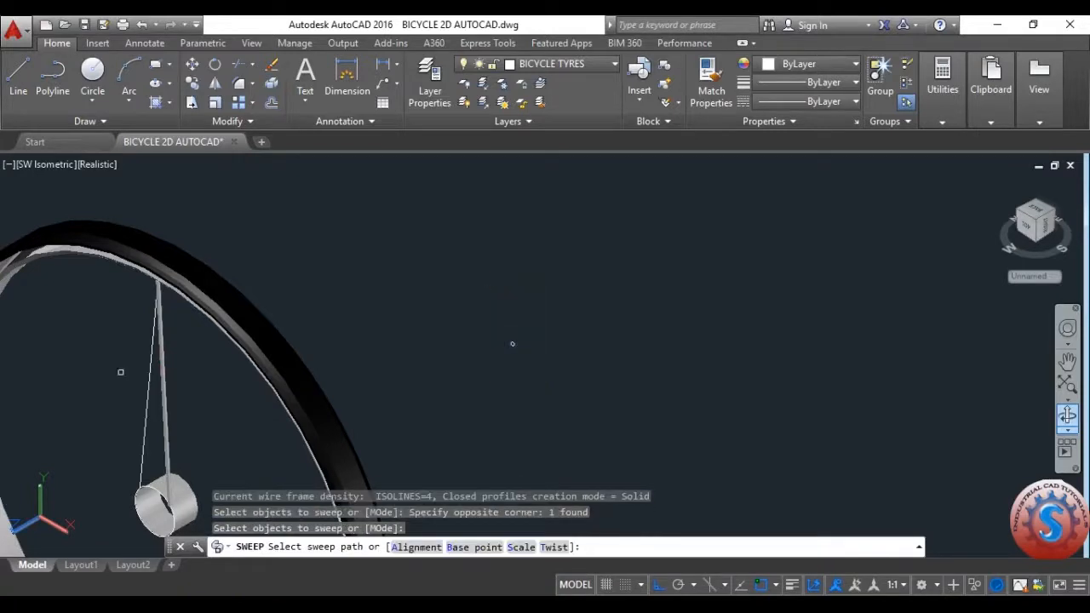
{"action": "left_click", "coordinate": [151, 355]}
{"action": "scroll", "coordinate": [151, 360], "scroll_direction": "down", "scroll_amount": 5}
{"action": "scroll", "coordinate": [375, 320], "scroll_direction": "up", "scroll_amount": 8}
{"action": "scroll", "coordinate": [406, 311], "scroll_direction": "down", "scroll_amount": 5}
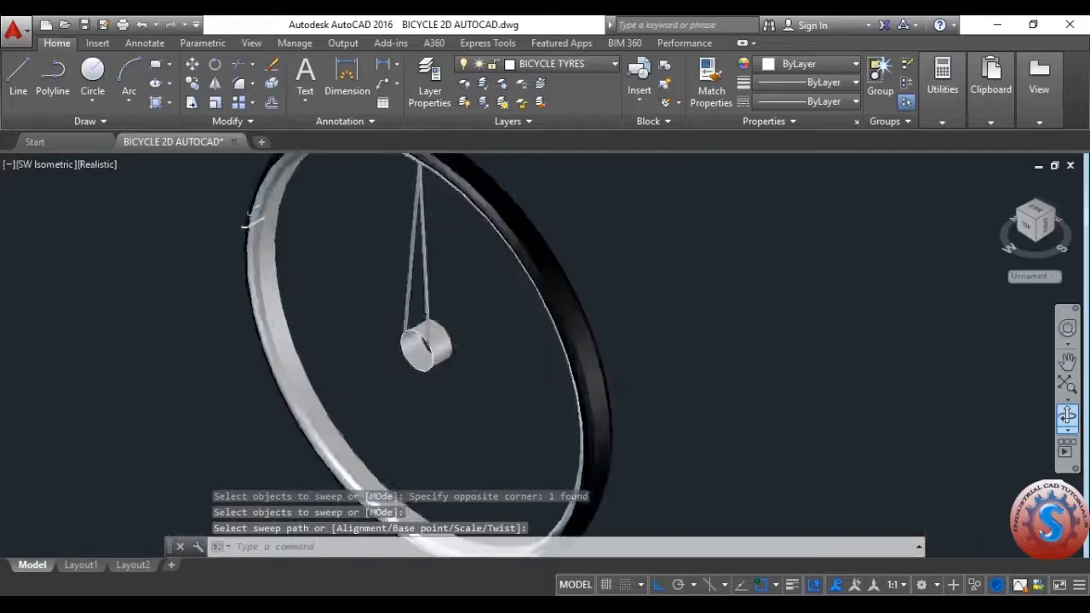
{"action": "scroll", "coordinate": [415, 308], "scroll_direction": "up", "scroll_amount": 5}
{"action": "scroll", "coordinate": [520, 311], "scroll_direction": "down", "scroll_amount": 3}
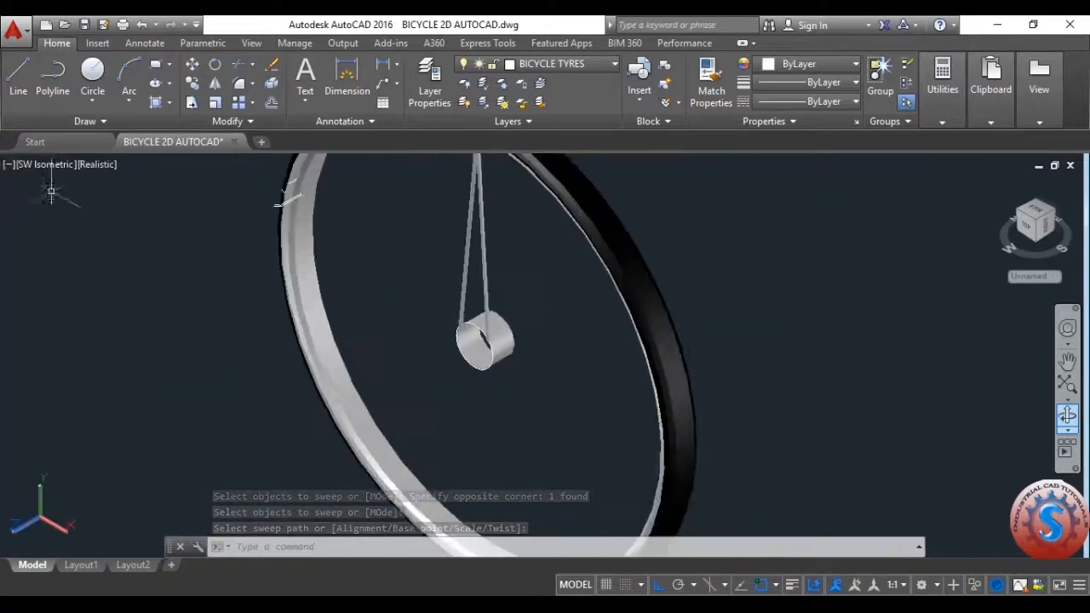
- Move both swept spokes slightly, using the right spoke's lower end as base point, to seat them on the hub, and save the drawing
{"action": "scroll", "coordinate": [438, 312], "scroll_direction": "up", "scroll_amount": 2}
{"action": "key", "text": "Return"}
{"action": "left_click", "coordinate": [558, 251]}
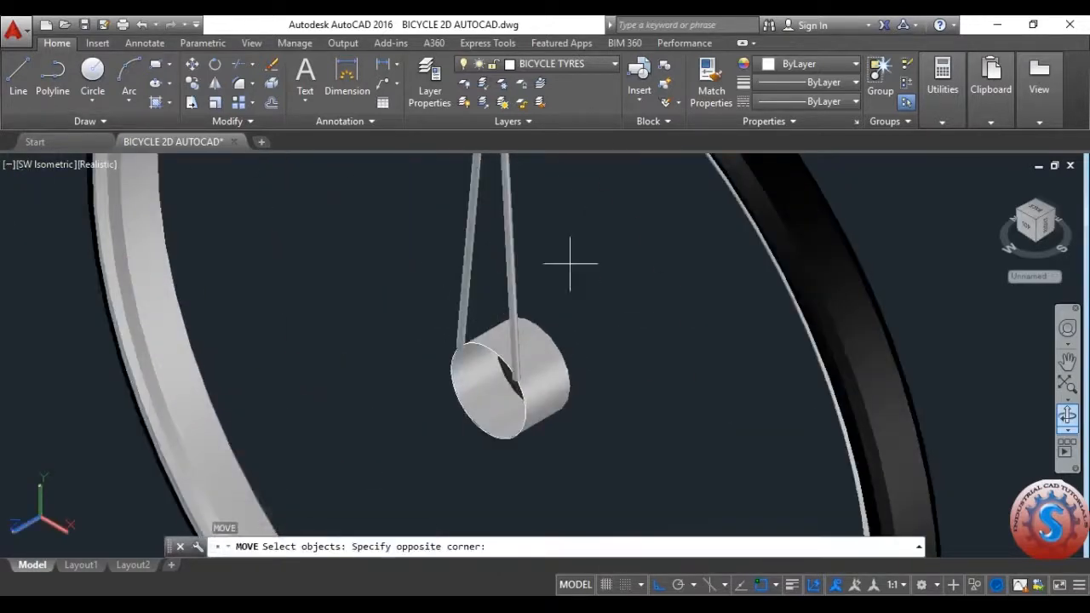
{"action": "left_click", "coordinate": [440, 218]}
{"action": "key", "text": "Return"}
{"action": "scroll", "coordinate": [514, 358], "scroll_direction": "up", "scroll_amount": 1}
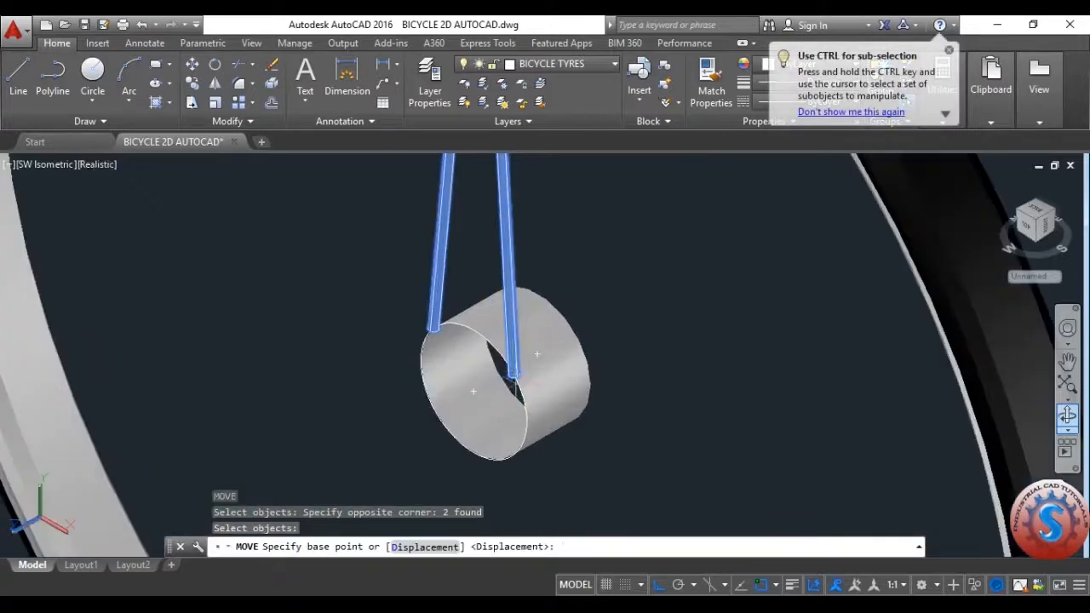
{"action": "left_click", "coordinate": [515, 377]}
{"action": "scroll", "coordinate": [534, 351], "scroll_direction": "up", "scroll_amount": 2}
{"action": "left_click", "coordinate": [510, 375]}
{"action": "scroll", "coordinate": [518, 365], "scroll_direction": "down", "scroll_amount": 5}
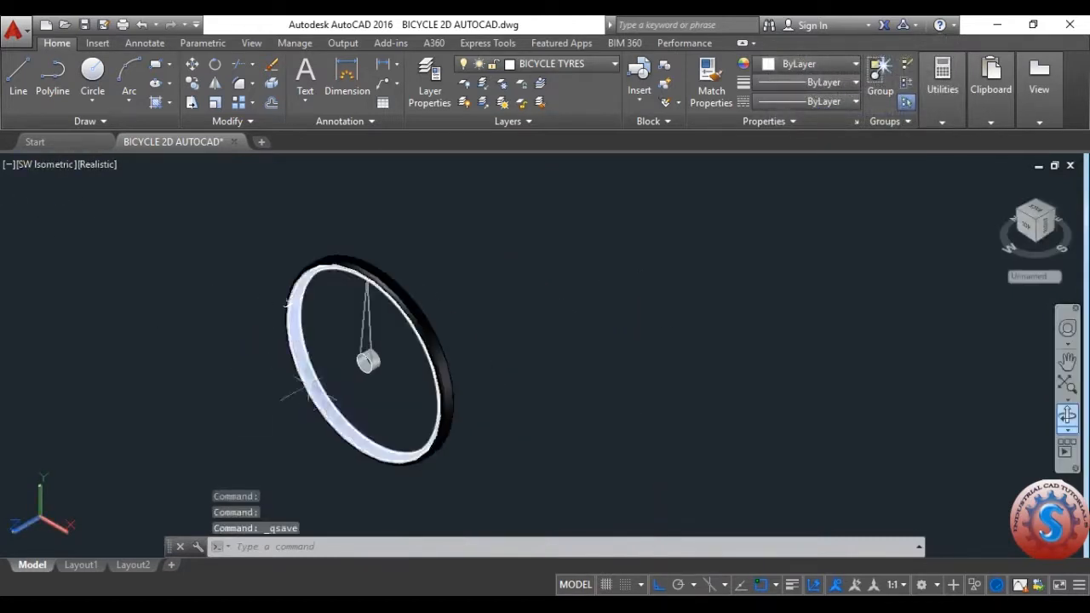
- Create a polar array of the two swept spokes around the centre of the hub
{"action": "type", "text": "ar"}
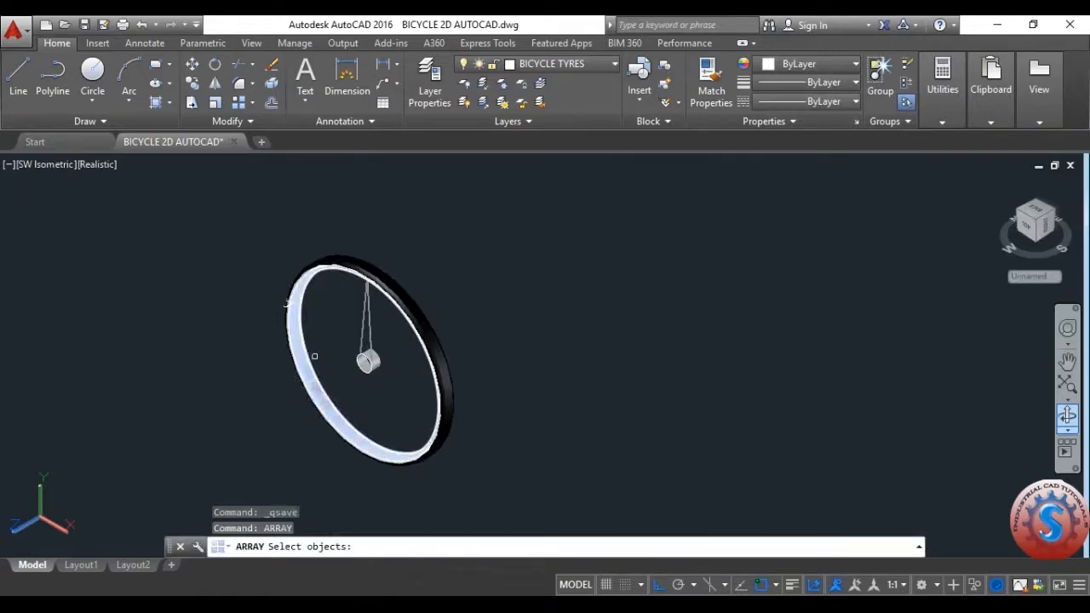
{"action": "scroll", "coordinate": [314, 356], "scroll_direction": "up", "scroll_amount": 2}
{"action": "left_click", "coordinate": [365, 297]}
{"action": "key", "text": "Return"}
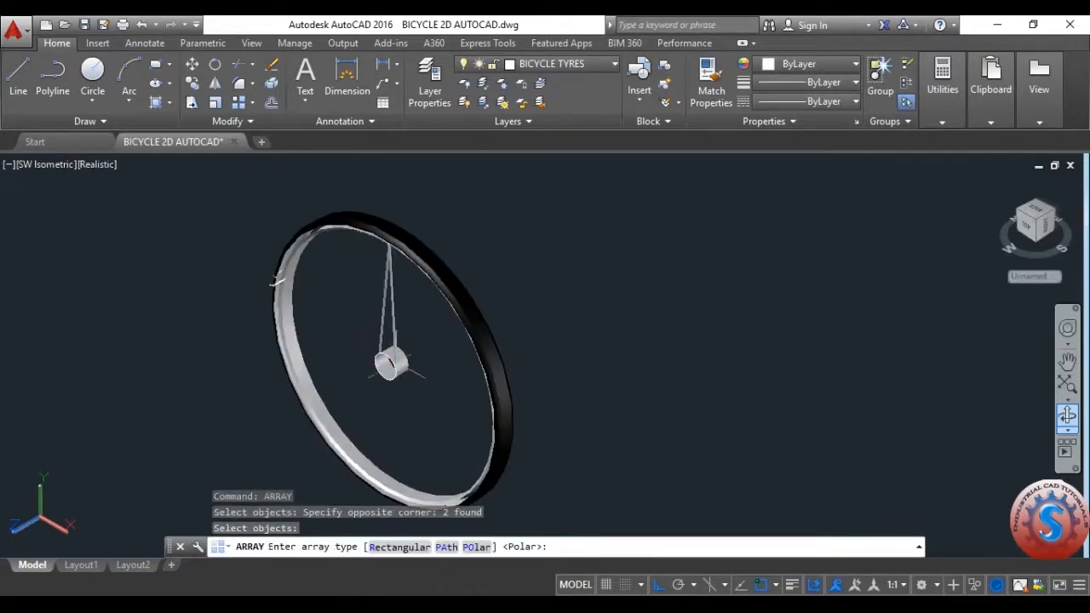
{"action": "scroll", "coordinate": [328, 316], "scroll_direction": "up", "scroll_amount": 3}
{"action": "scroll", "coordinate": [328, 316], "scroll_direction": "down", "scroll_amount": 4}
{"action": "left_click", "coordinate": [475, 548]}
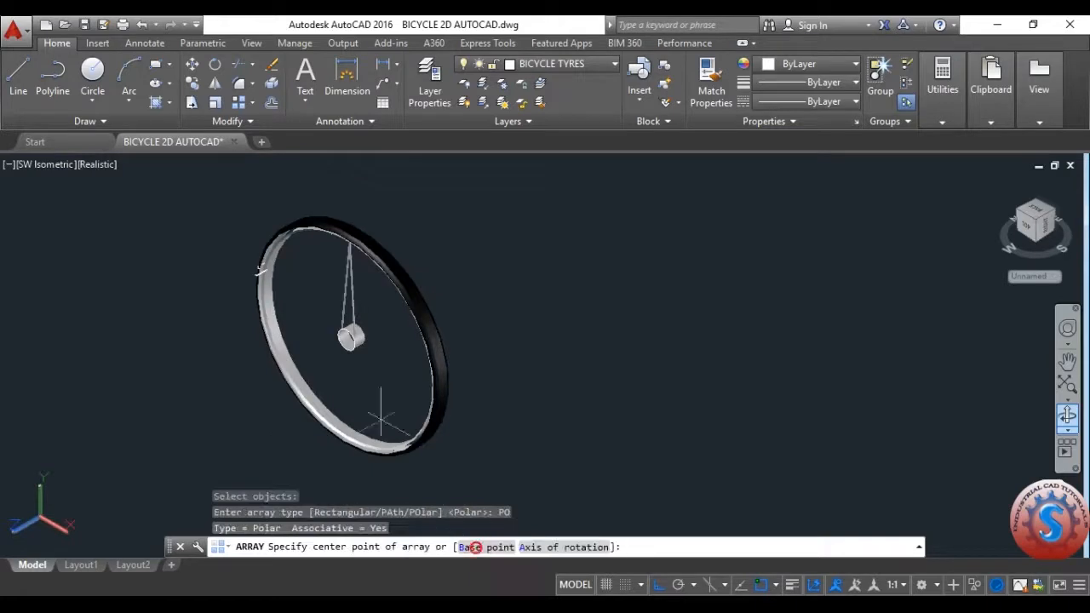
{"action": "scroll", "coordinate": [358, 345], "scroll_direction": "up", "scroll_amount": 3}
{"action": "left_click", "coordinate": [359, 344]}
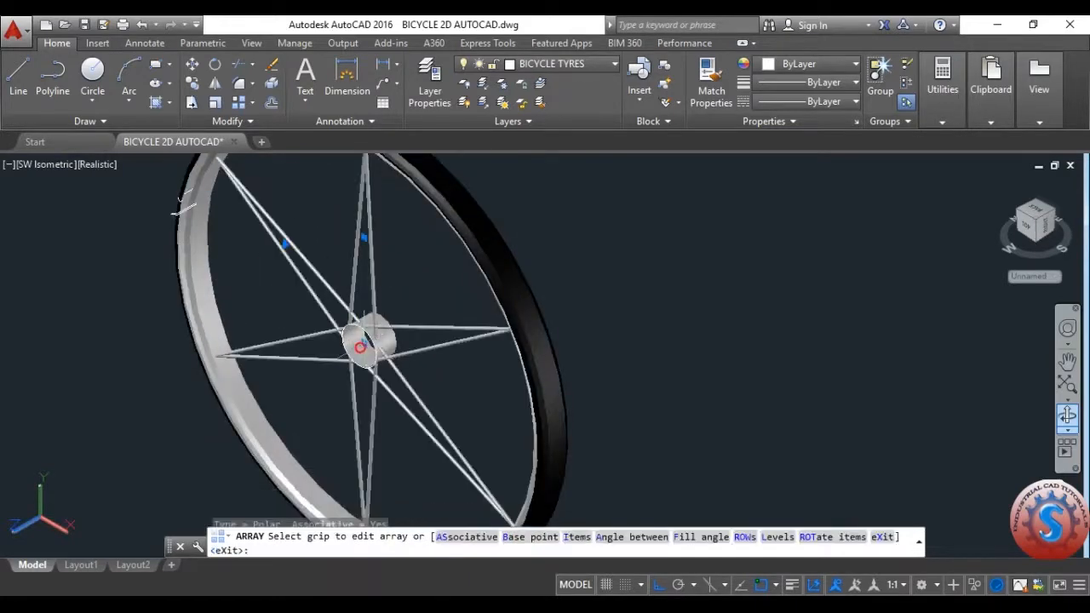
{"action": "scroll", "coordinate": [351, 352], "scroll_direction": "down", "scroll_amount": 3}
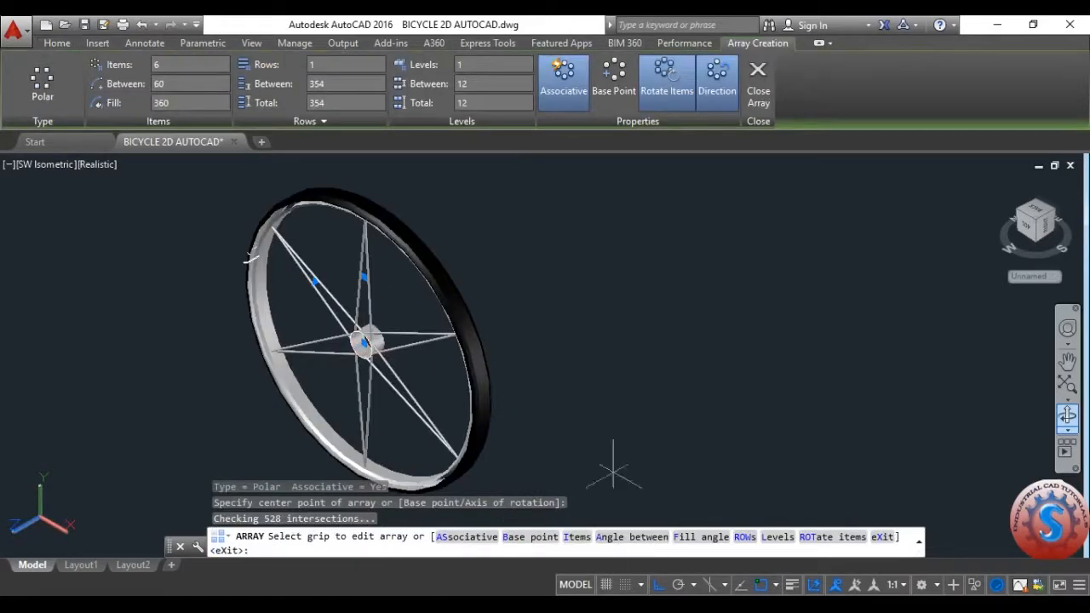
- Set the polar array's item count to 6, finish the array and save the drawing
{"action": "left_click", "coordinate": [576, 537]}
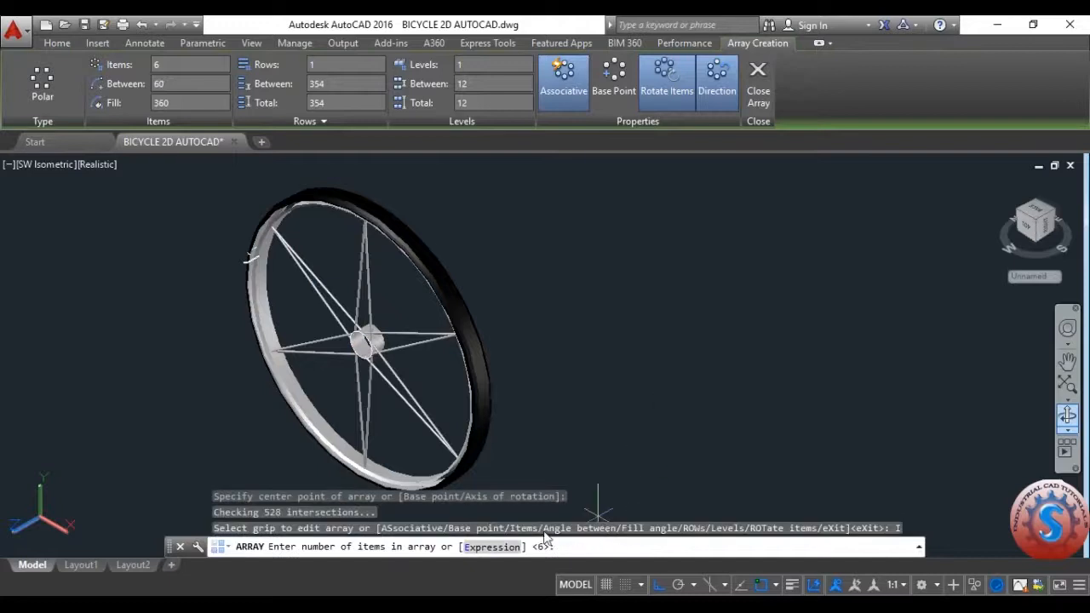
{"action": "type", "text": "6"}
{"action": "key", "text": "Return"}
{"action": "key", "text": "Escape"}
{"action": "key", "text": "ctrl+s"}
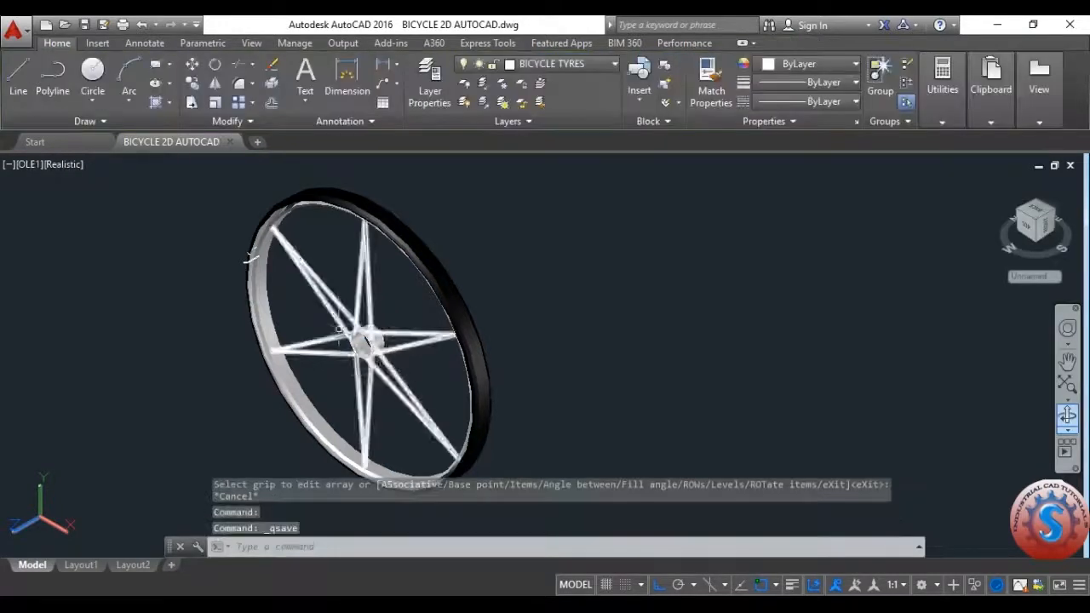
- Change the spoke array's item count to 20, deselect it and save the drawing
{"action": "left_click", "coordinate": [412, 330]}
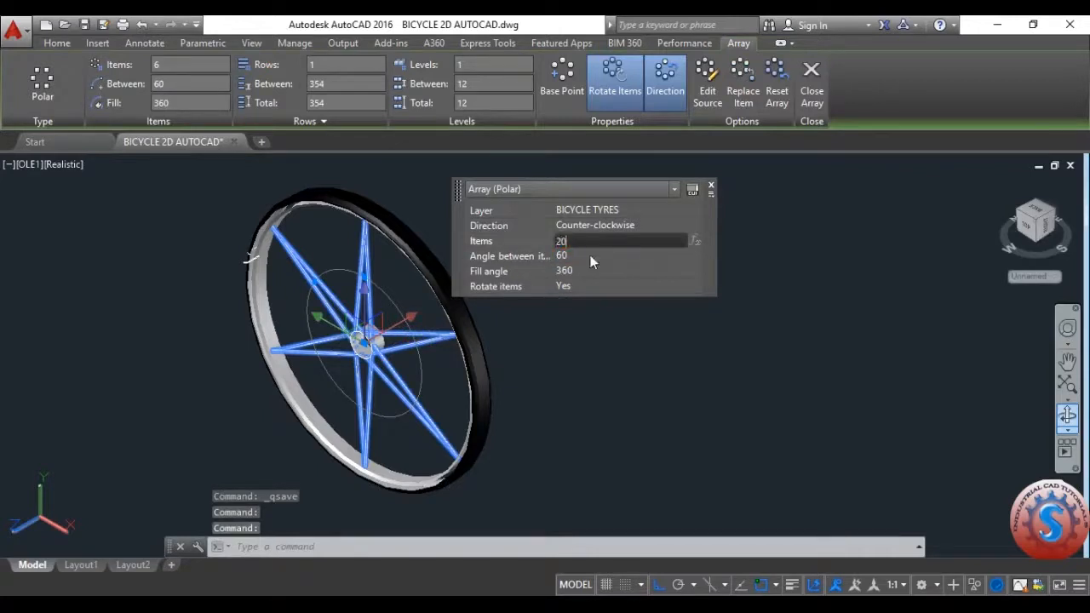
{"action": "key", "text": "Return"}
{"action": "left_click", "coordinate": [591, 377]}
{"action": "key", "text": "Escape"}
{"action": "key", "text": "ctrl+s"}
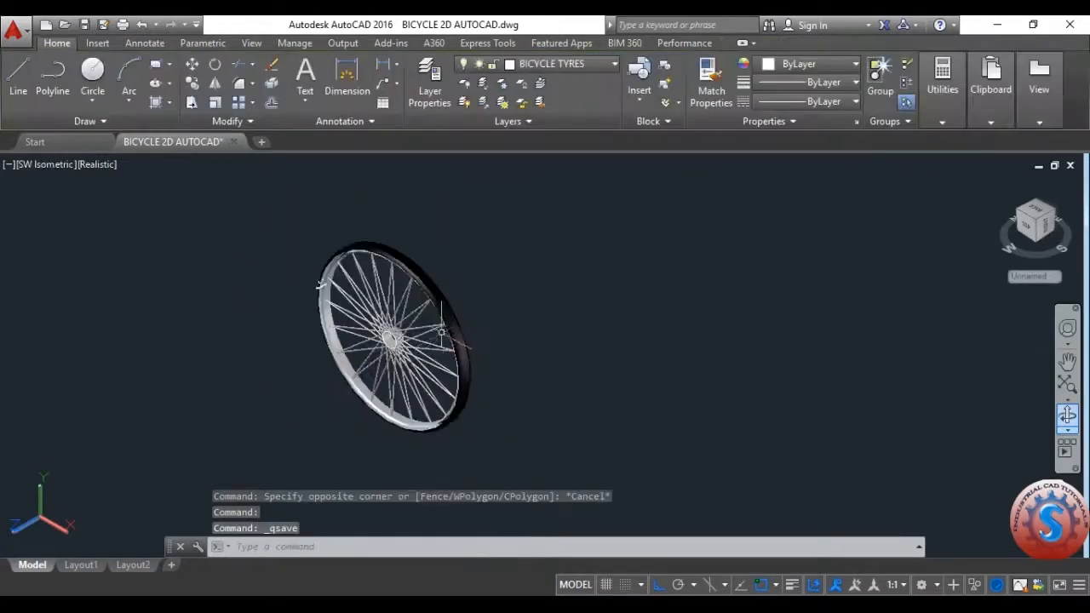
{"action": "scroll", "coordinate": [441, 331], "scroll_direction": "up", "scroll_amount": 10}
{"action": "scroll", "coordinate": [451, 306], "scroll_direction": "down", "scroll_amount": 10}
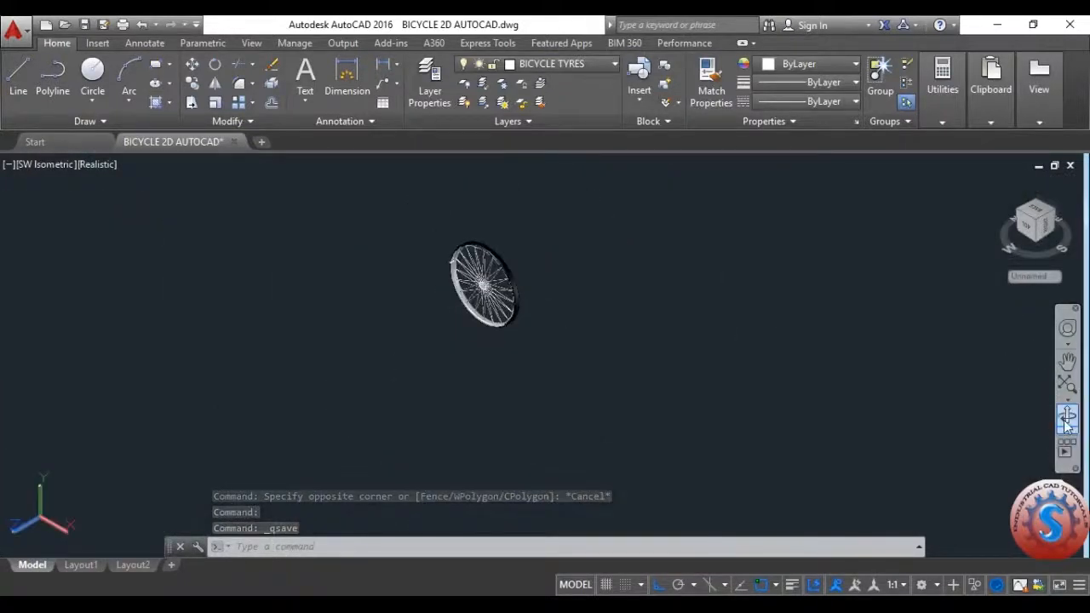
- Copy the polar spoke array about 17 units along the hub's axis in the -Z direction and save the drawing
{"action": "left_click", "coordinate": [1067, 417]}
{"action": "left_click_drag", "start_coordinate": [662, 321], "coordinate": [516, 295]}
{"action": "key", "text": "Escape"}
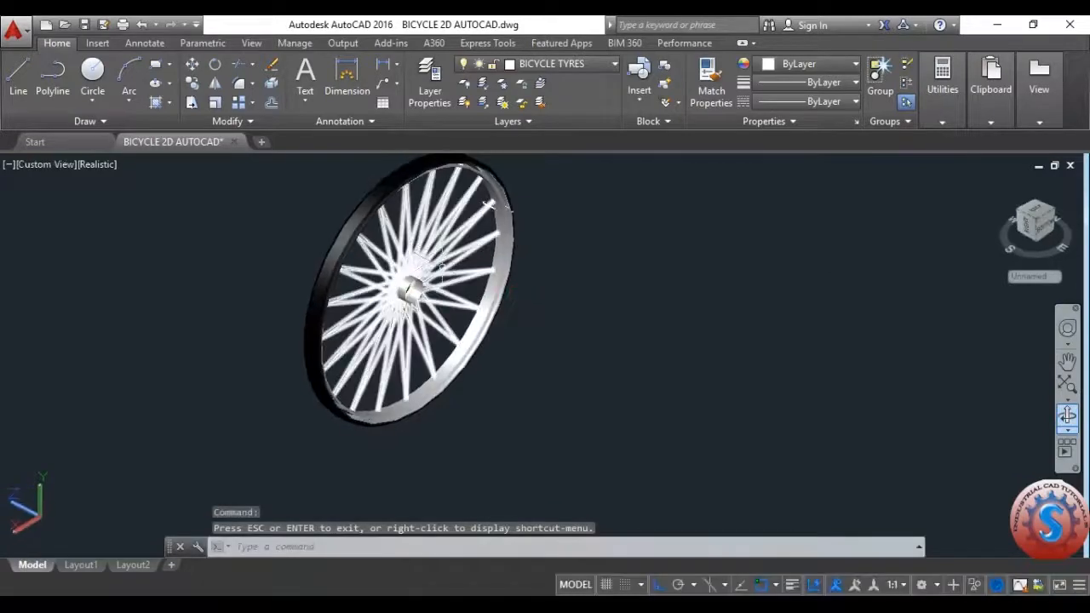
{"action": "type", "text": "co"}
{"action": "key", "text": "Return"}
{"action": "left_click", "coordinate": [392, 256]}
{"action": "key", "text": "Return"}
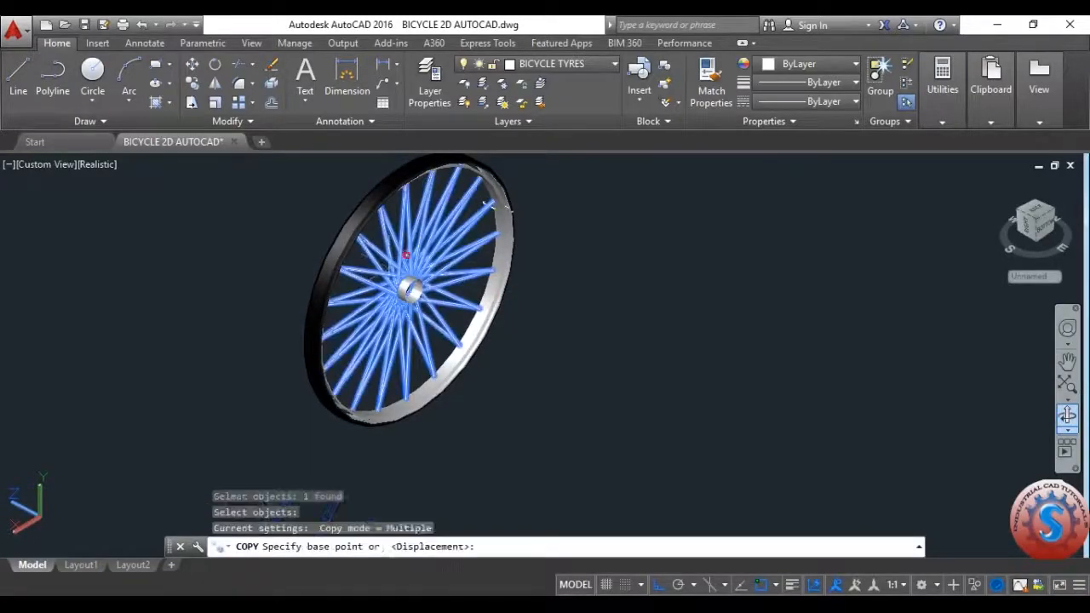
{"action": "scroll", "coordinate": [393, 272], "scroll_direction": "up", "scroll_amount": 5}
{"action": "left_click", "coordinate": [435, 316]}
{"action": "scroll", "coordinate": [436, 315], "scroll_direction": "up", "scroll_amount": 5}
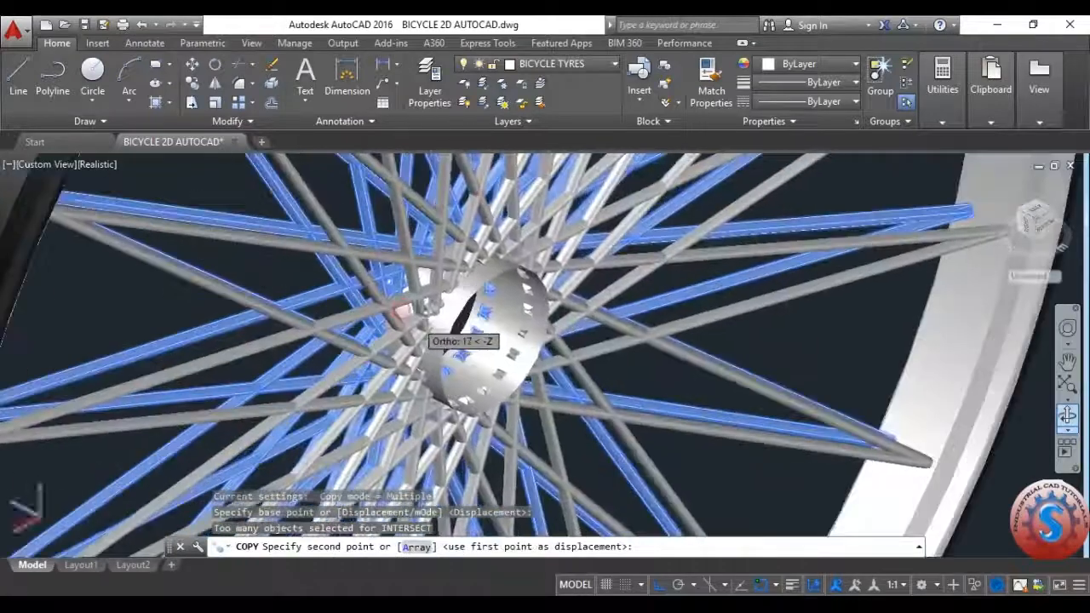
{"action": "scroll", "coordinate": [434, 316], "scroll_direction": "down", "scroll_amount": 5}
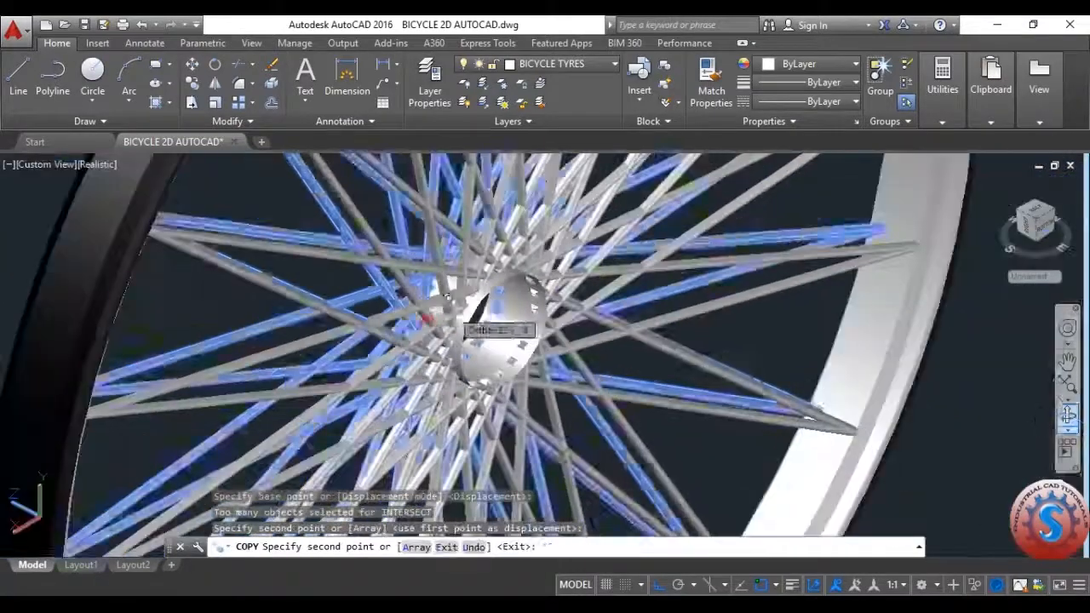
{"action": "key", "text": "Escape"}
{"action": "key", "text": "ctrl+s"}
- Examine both spoke arrays, the hub and the rim from several angles
{"action": "scroll", "coordinate": [413, 298], "scroll_direction": "up", "scroll_amount": 2}
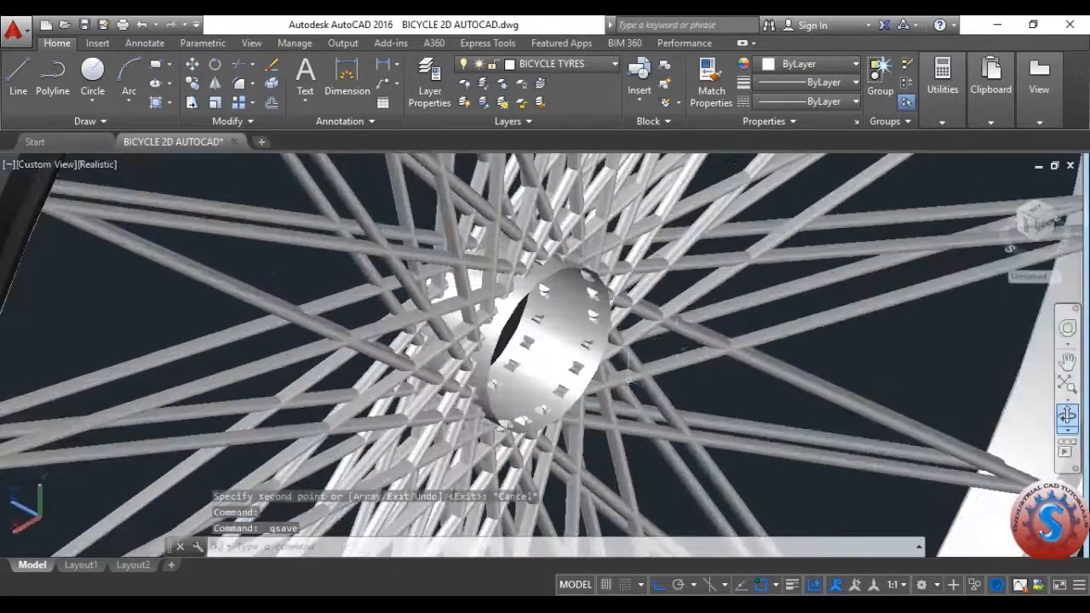
{"action": "scroll", "coordinate": [546, 347], "scroll_direction": "down", "scroll_amount": 6}
{"action": "left_click", "coordinate": [1067, 416]}
{"action": "left_click_drag", "start_coordinate": [847, 324], "coordinate": [562, 321]}
{"action": "scroll", "coordinate": [570, 316], "scroll_direction": "up", "scroll_amount": 3}
{"action": "scroll", "coordinate": [562, 321], "scroll_direction": "down", "scroll_amount": 3}
{"action": "scroll", "coordinate": [563, 321], "scroll_direction": "down", "scroll_amount": 3}
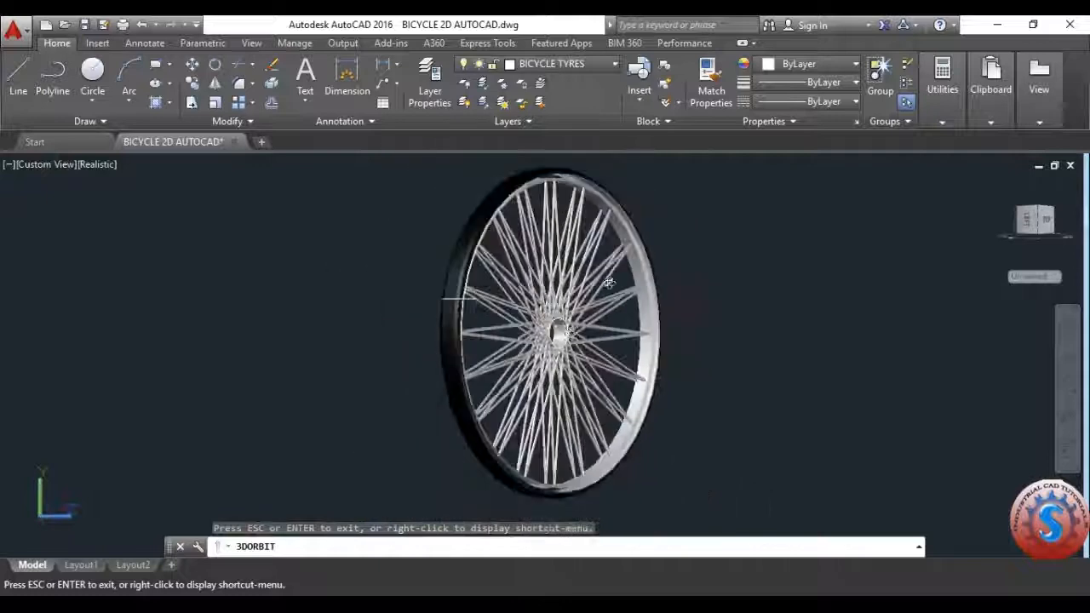
{"action": "left_click_drag", "start_coordinate": [608, 283], "coordinate": [574, 300]}
{"action": "scroll", "coordinate": [571, 302], "scroll_direction": "up", "scroll_amount": 2}
{"action": "key", "text": "Escape"}
- Erase the two leftover profile outlines on the inner side of the rim
{"action": "scroll", "coordinate": [445, 372], "scroll_direction": "down", "scroll_amount": 5}
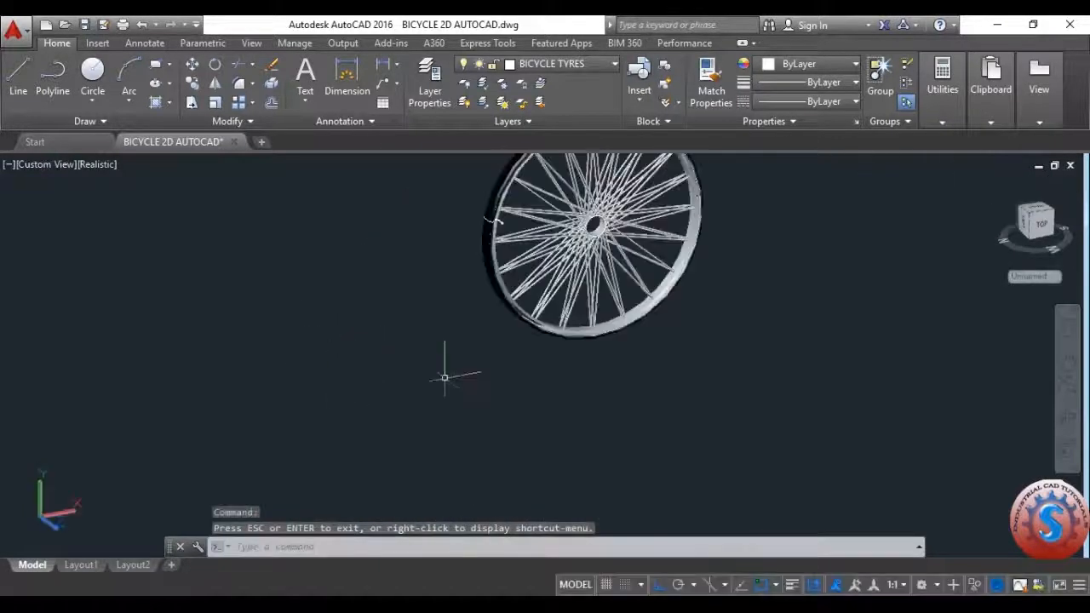
{"action": "scroll", "coordinate": [499, 294], "scroll_direction": "up", "scroll_amount": 10}
{"action": "left_click", "coordinate": [542, 299]}
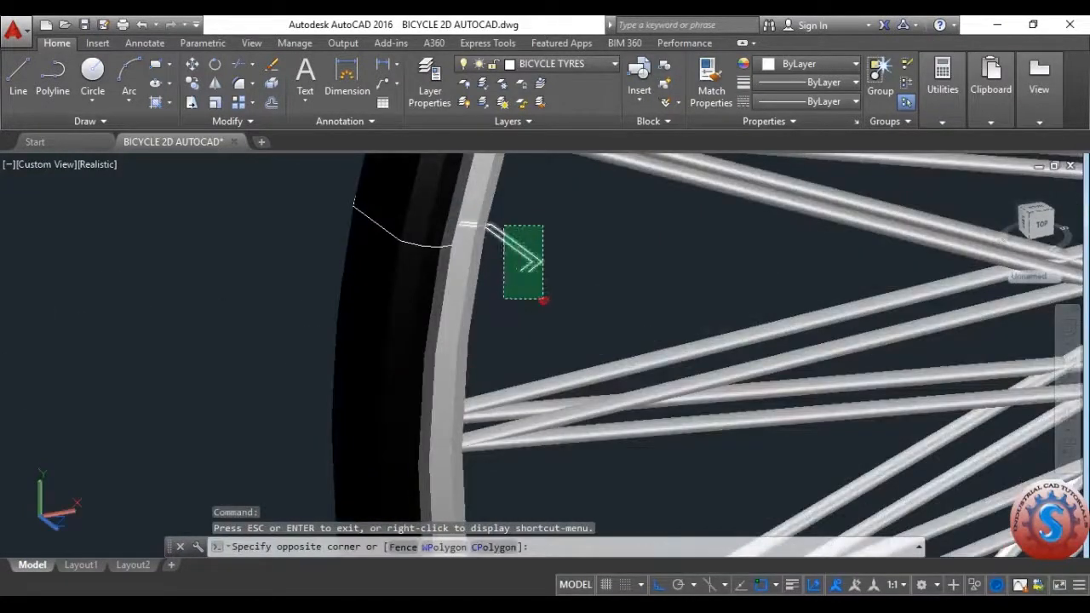
{"action": "left_click", "coordinate": [464, 229]}
{"action": "key", "text": "Delete"}
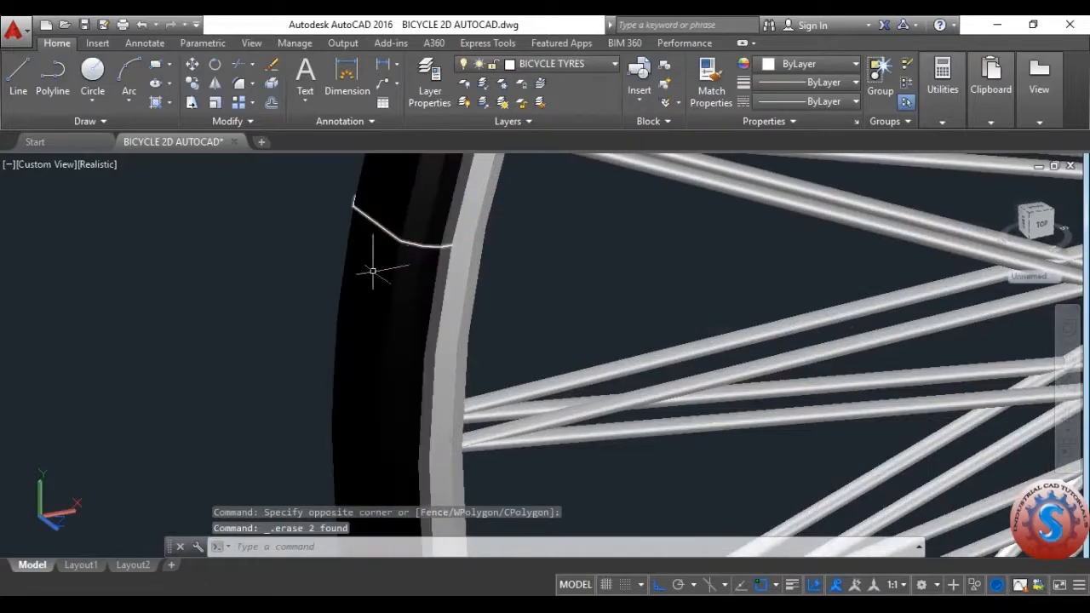
- Set the view to NW Isometric with the wheel and the bicycle frame both in the model view
{"action": "scroll", "coordinate": [383, 290], "scroll_direction": "down", "scroll_amount": 10}
{"action": "scroll", "coordinate": [558, 271], "scroll_direction": "up", "scroll_amount": 3}
{"action": "scroll", "coordinate": [545, 251], "scroll_direction": "up", "scroll_amount": 3}
{"action": "scroll", "coordinate": [523, 267], "scroll_direction": "down", "scroll_amount": 4}
{"action": "scroll", "coordinate": [545, 251], "scroll_direction": "up", "scroll_amount": 3}
{"action": "left_click", "coordinate": [39, 164]}
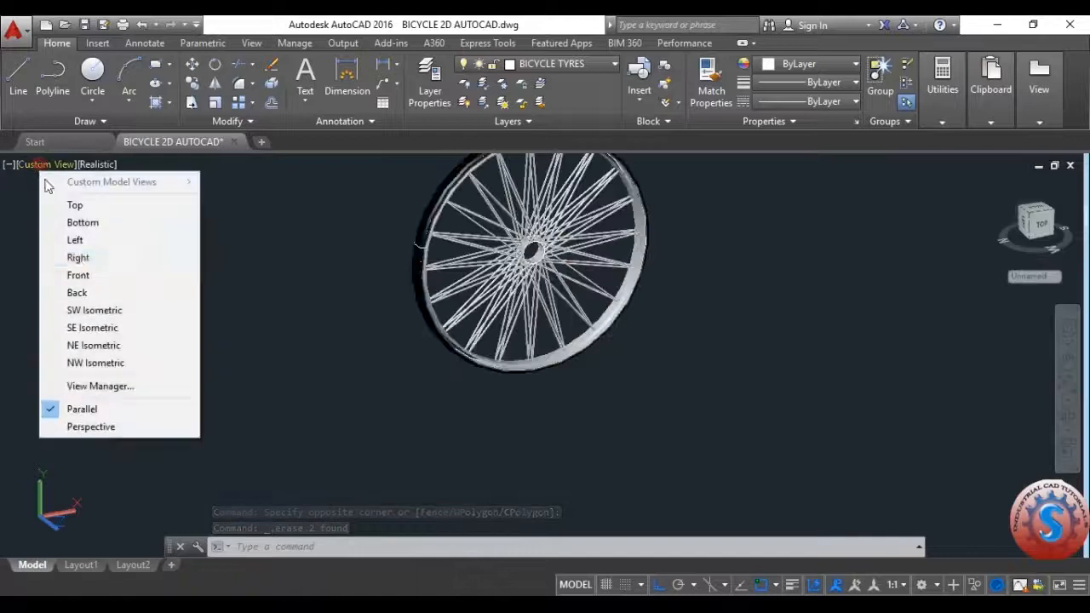
{"action": "left_click", "coordinate": [64, 292]}
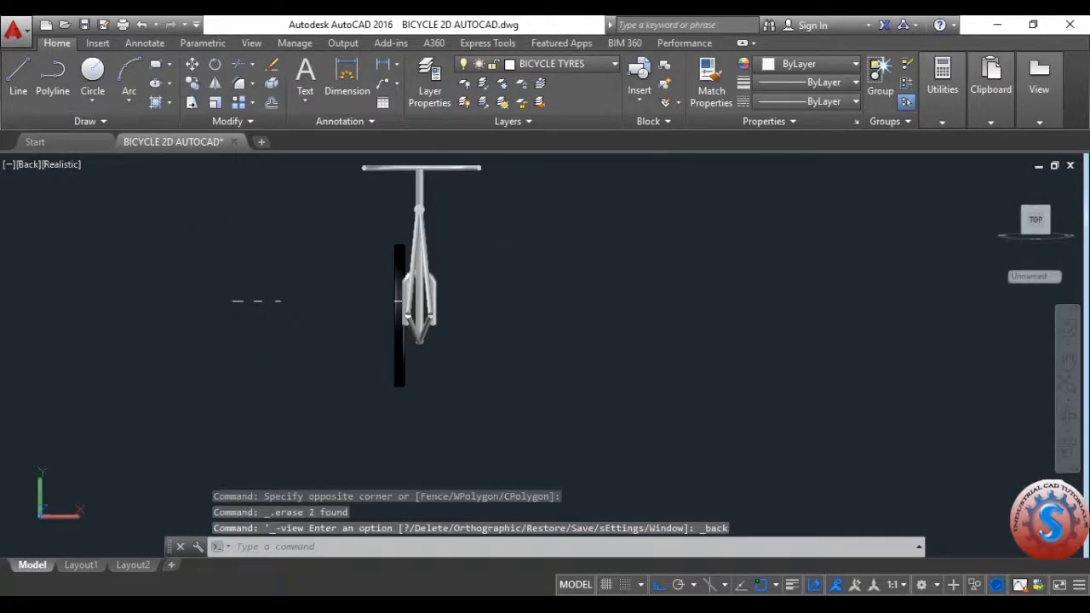
{"action": "left_click", "coordinate": [24, 167]}
{"action": "left_click", "coordinate": [93, 362]}
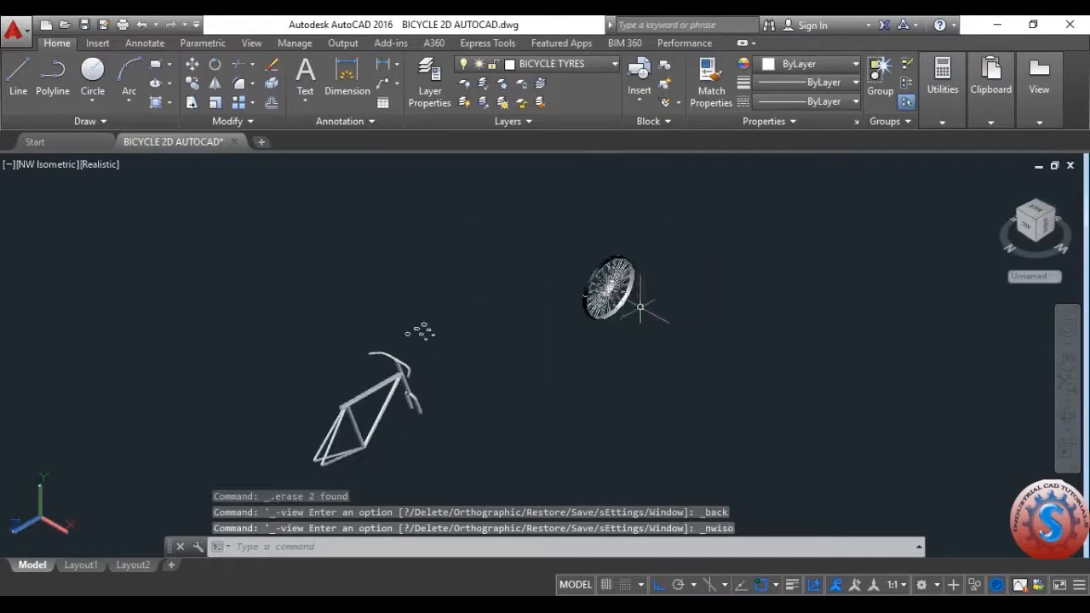
{"action": "scroll", "coordinate": [716, 333], "scroll_direction": "down", "scroll_amount": 3}
{"action": "scroll", "coordinate": [467, 404], "scroll_direction": "up", "scroll_amount": 6}
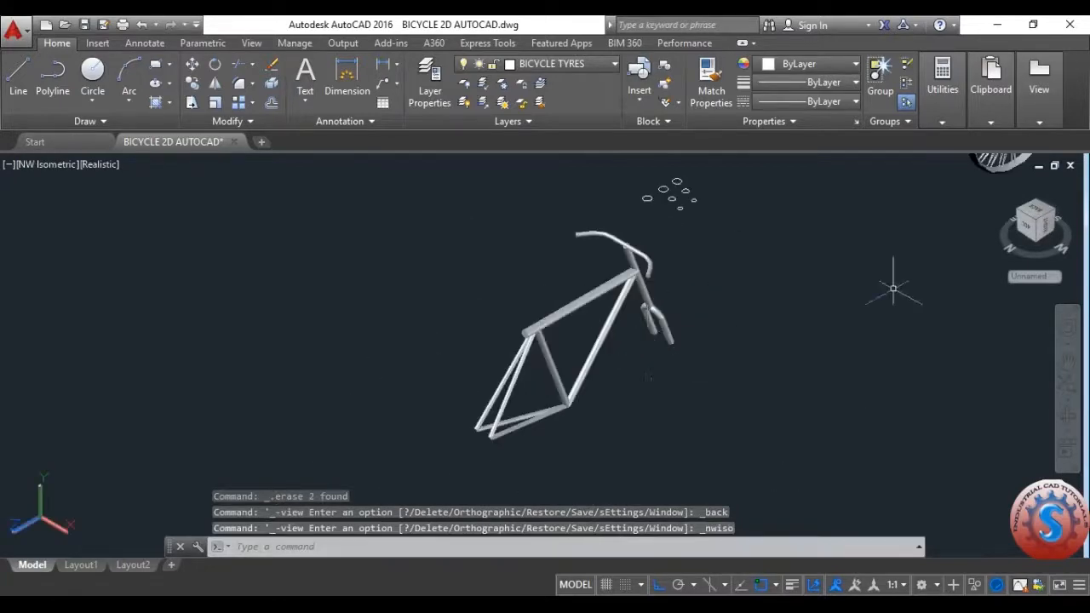
- Move the complete wheel from its hub along the Z axis to the rear end of the bicycle frame
{"action": "scroll", "coordinate": [646, 420], "scroll_direction": "down", "scroll_amount": 5}
{"action": "type", "text": "m"}
{"action": "key", "text": "Return"}
{"action": "left_click", "coordinate": [843, 333]}
{"action": "left_click", "coordinate": [715, 233]}
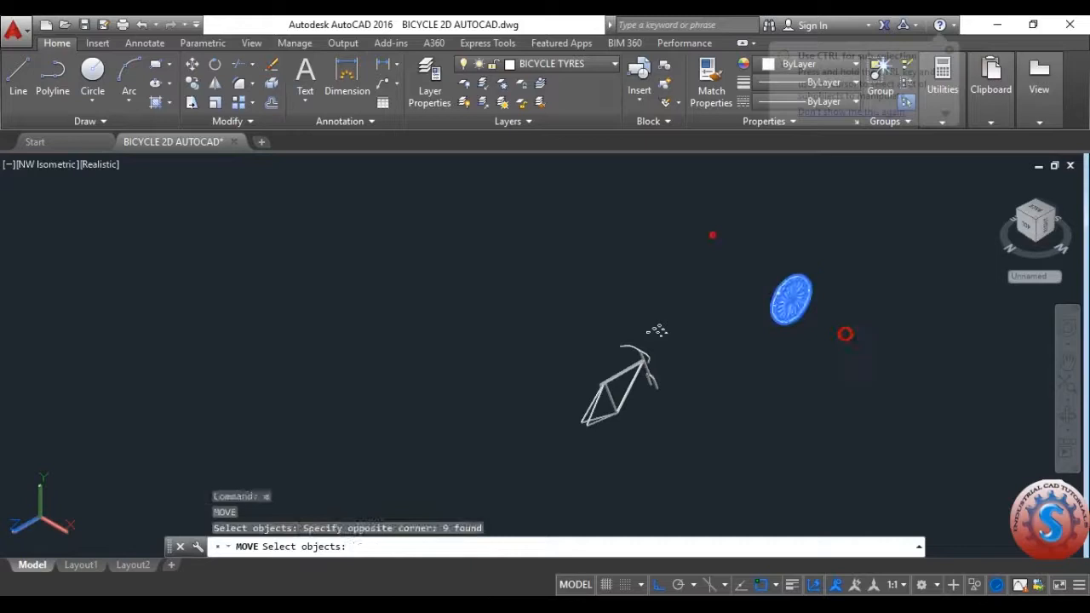
{"action": "key", "text": "Return"}
{"action": "scroll", "coordinate": [794, 304], "scroll_direction": "up", "scroll_amount": 4}
{"action": "left_click", "coordinate": [794, 305]}
{"action": "scroll", "coordinate": [773, 308], "scroll_direction": "down", "scroll_amount": 5}
{"action": "scroll", "coordinate": [613, 417], "scroll_direction": "up", "scroll_amount": 5}
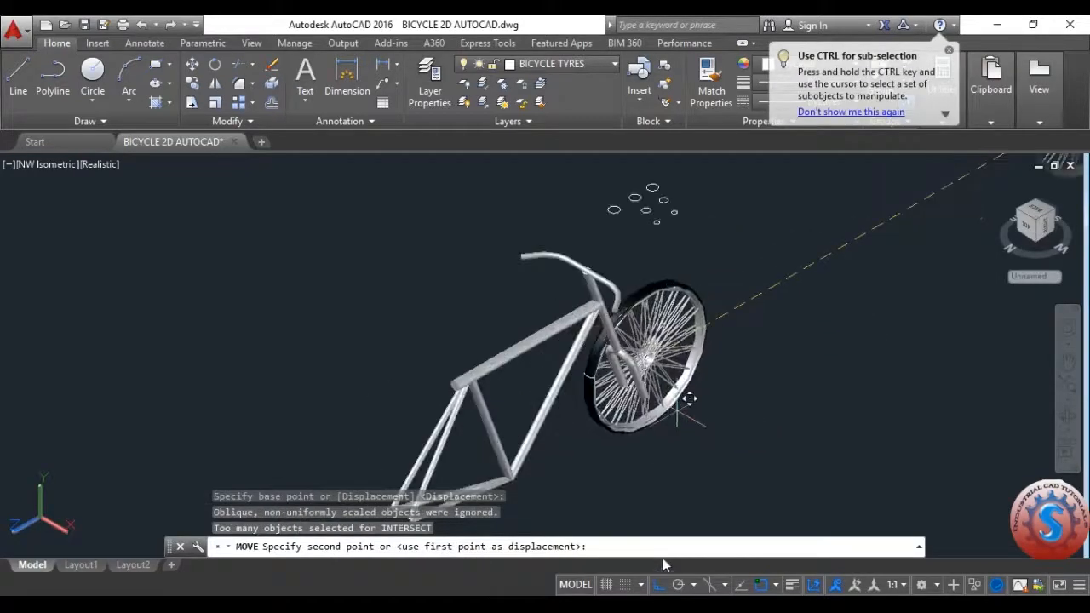
{"action": "scroll", "coordinate": [673, 375], "scroll_direction": "down", "scroll_amount": 4}
{"action": "scroll", "coordinate": [562, 417], "scroll_direction": "up", "scroll_amount": 6}
{"action": "scroll", "coordinate": [543, 436], "scroll_direction": "up", "scroll_amount": 2}
{"action": "scroll", "coordinate": [511, 477], "scroll_direction": "down", "scroll_amount": 2}
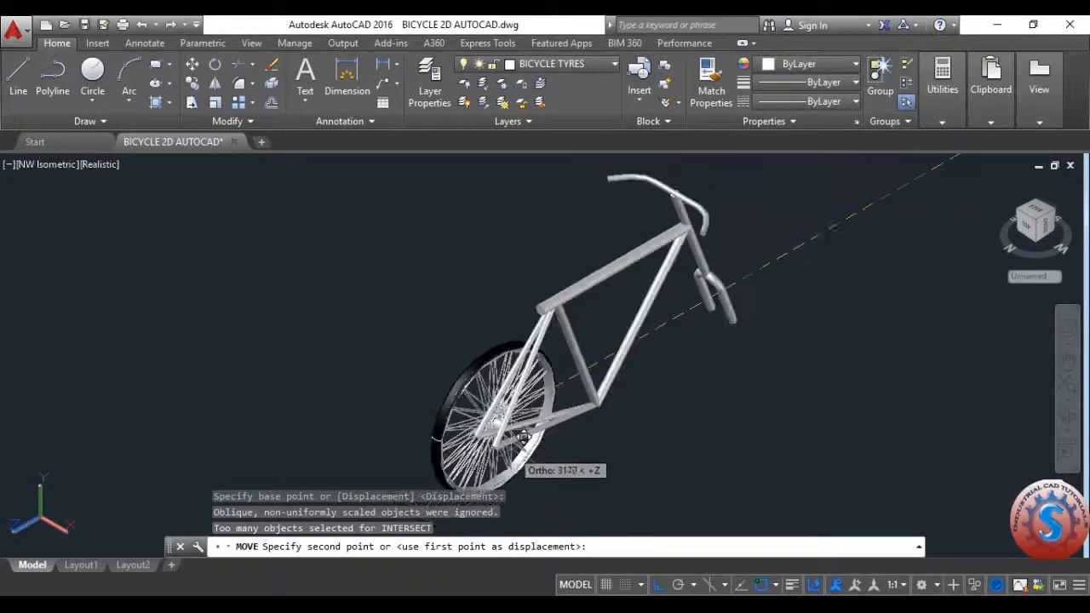
{"action": "scroll", "coordinate": [562, 426], "scroll_direction": "up", "scroll_amount": 4}
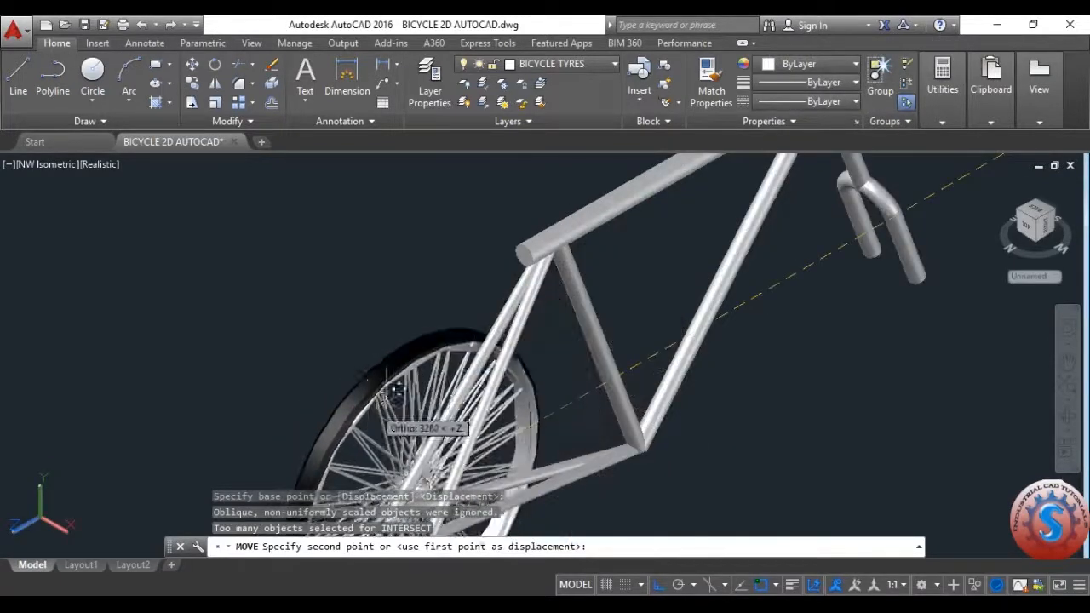
{"action": "left_click", "coordinate": [414, 474]}
{"action": "scroll", "coordinate": [443, 375], "scroll_direction": "down", "scroll_amount": 5}
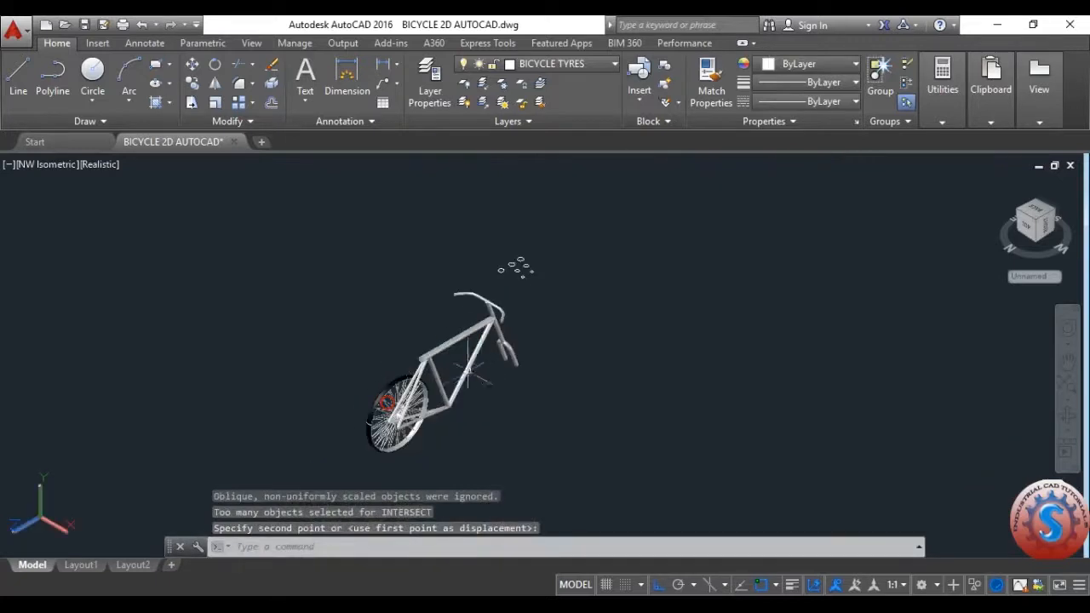
- In the top view, try to move the wheel about 73 units at 180° to centre it between the rear stays
{"action": "left_click", "coordinate": [34, 166]}
{"action": "left_click", "coordinate": [69, 206]}
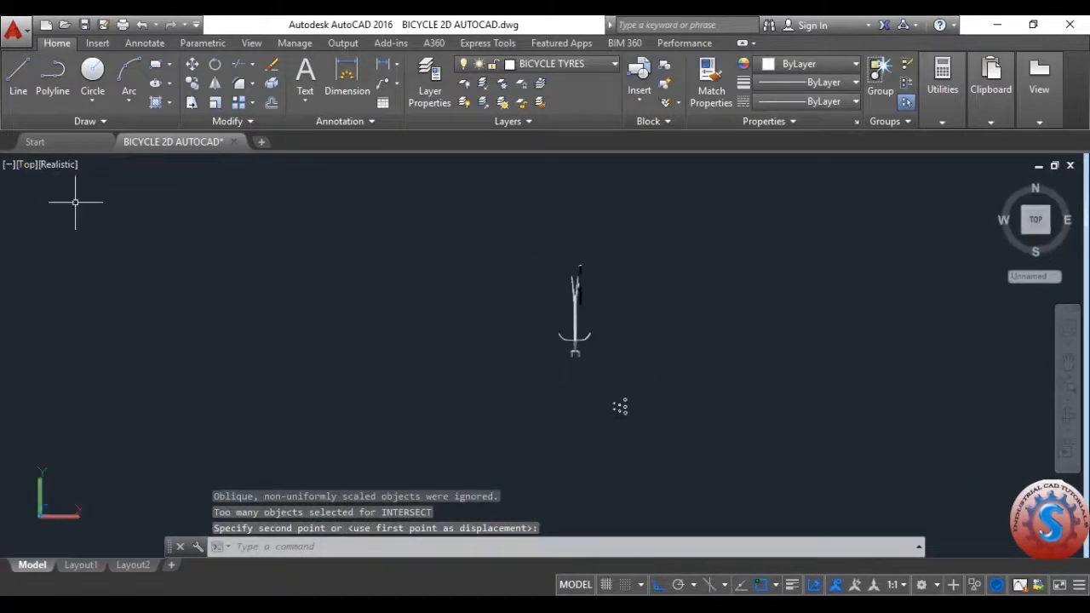
{"action": "type", "text": "m"}
{"action": "key", "text": "Return"}
{"action": "scroll", "coordinate": [637, 285], "scroll_direction": "up", "scroll_amount": 3}
{"action": "left_click", "coordinate": [611, 304]}
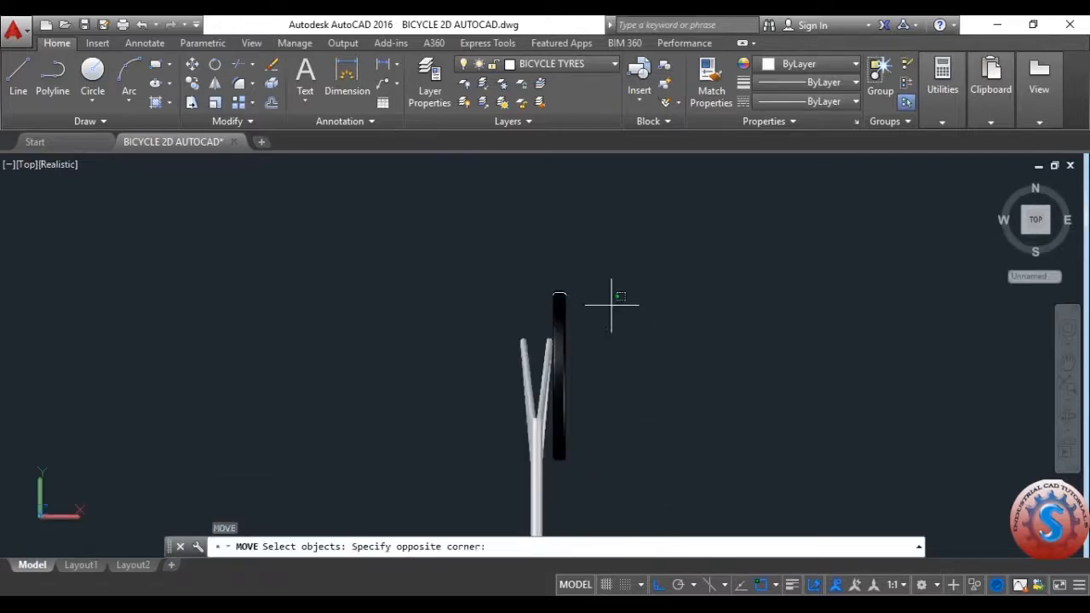
{"action": "left_click", "coordinate": [555, 294]}
{"action": "key", "text": "Return"}
{"action": "left_click", "coordinate": [563, 374]}
{"action": "scroll", "coordinate": [549, 370], "scroll_direction": "up", "scroll_amount": 5}
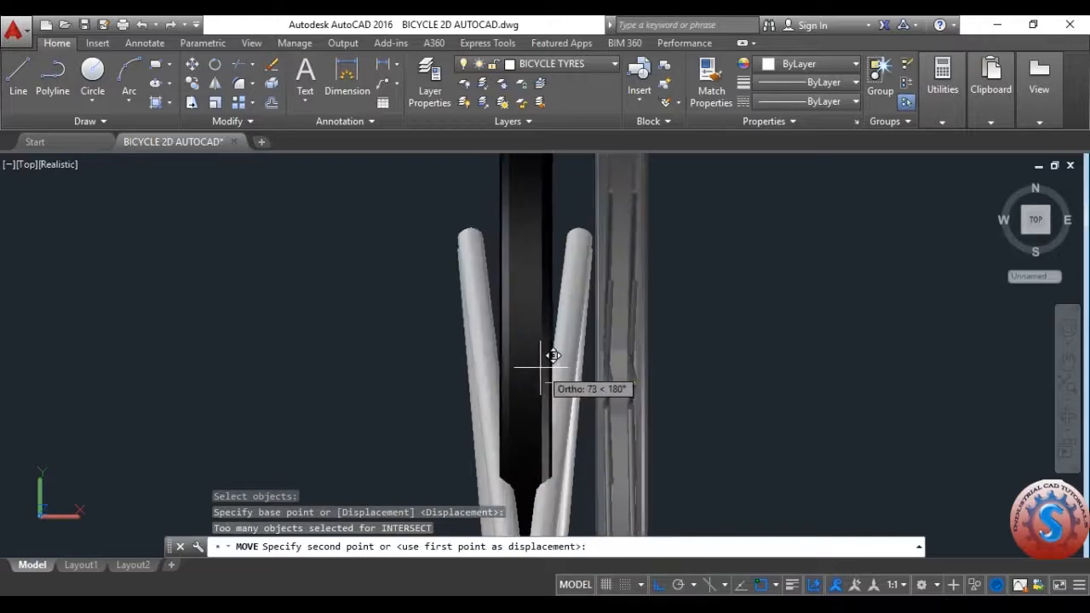
{"action": "left_click", "coordinate": [540, 368]}
{"action": "scroll", "coordinate": [548, 372], "scroll_direction": "down", "scroll_amount": 5}
{"action": "scroll", "coordinate": [587, 353], "scroll_direction": "up", "scroll_amount": 4}
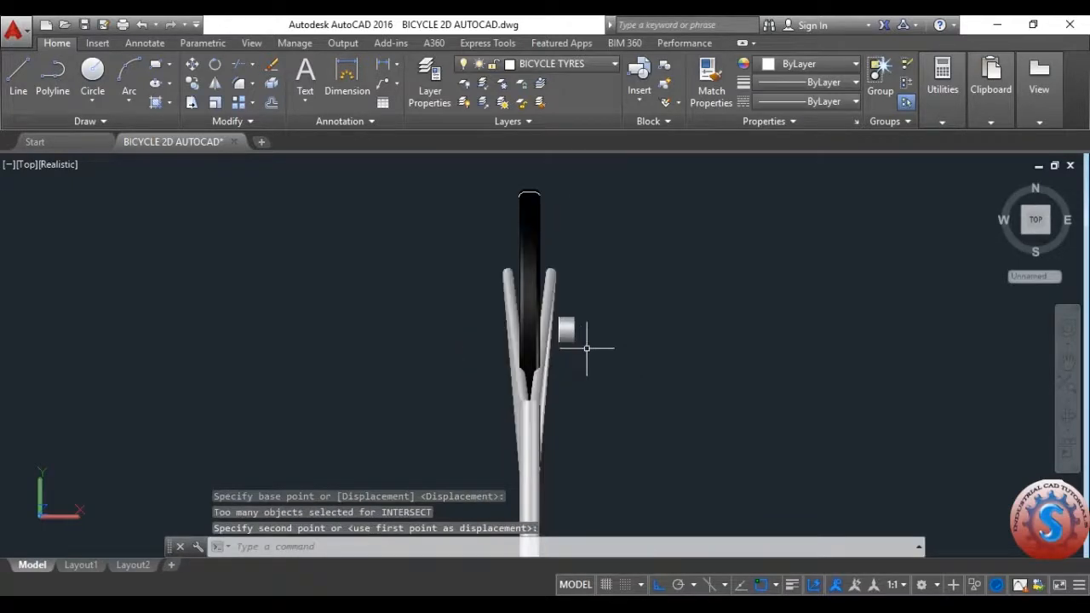
- Undo the sideways wheel move and the switch to the top view
{"action": "key", "text": "ctrl+z"}
{"action": "key", "text": "ctrl+z"}
{"action": "type", "text": "z"}
{"action": "key", "text": "ctrl+z"}
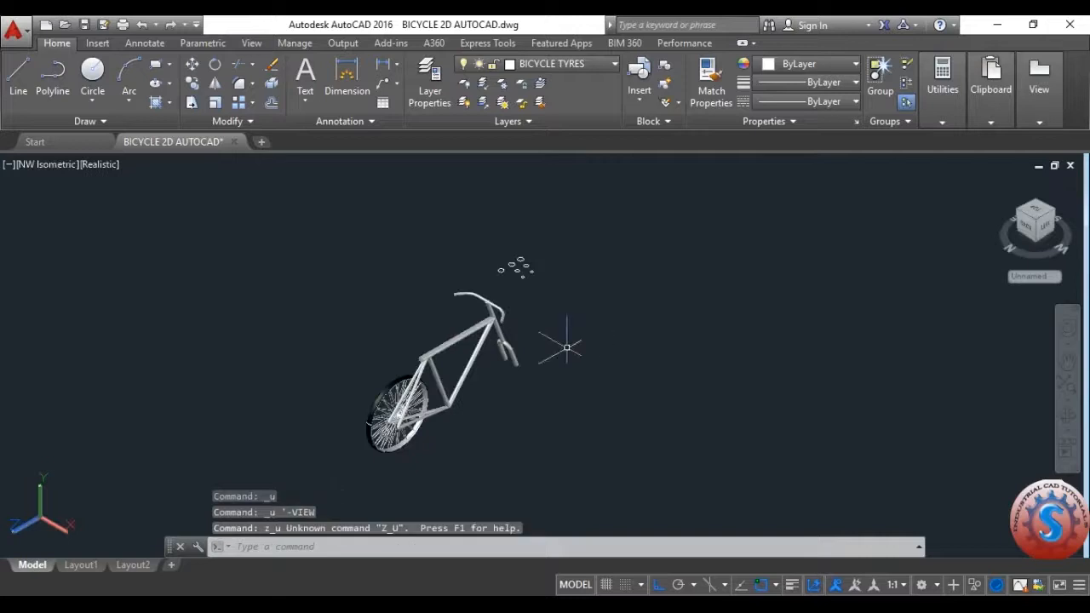
- Combine the tyre, rim, hub and both spoke arrays with Union, continuing the operation on surfaces
{"action": "scroll", "coordinate": [421, 440], "scroll_direction": "up", "scroll_amount": 5}
{"action": "scroll", "coordinate": [446, 384], "scroll_direction": "down", "scroll_amount": 5}
{"action": "scroll", "coordinate": [450, 404], "scroll_direction": "up", "scroll_amount": 6}
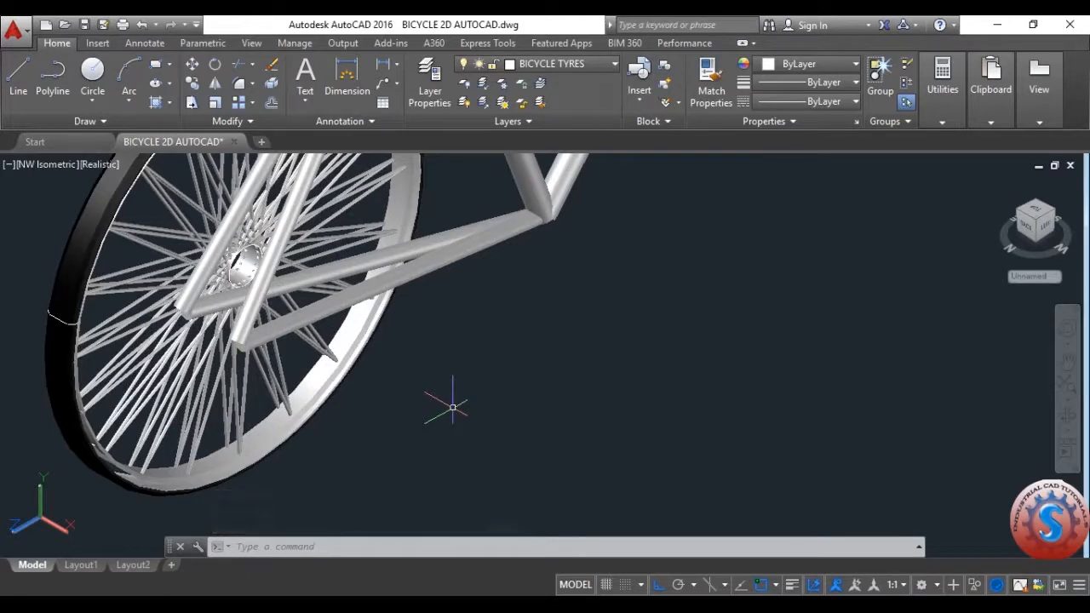
{"action": "type", "text": "uni"}
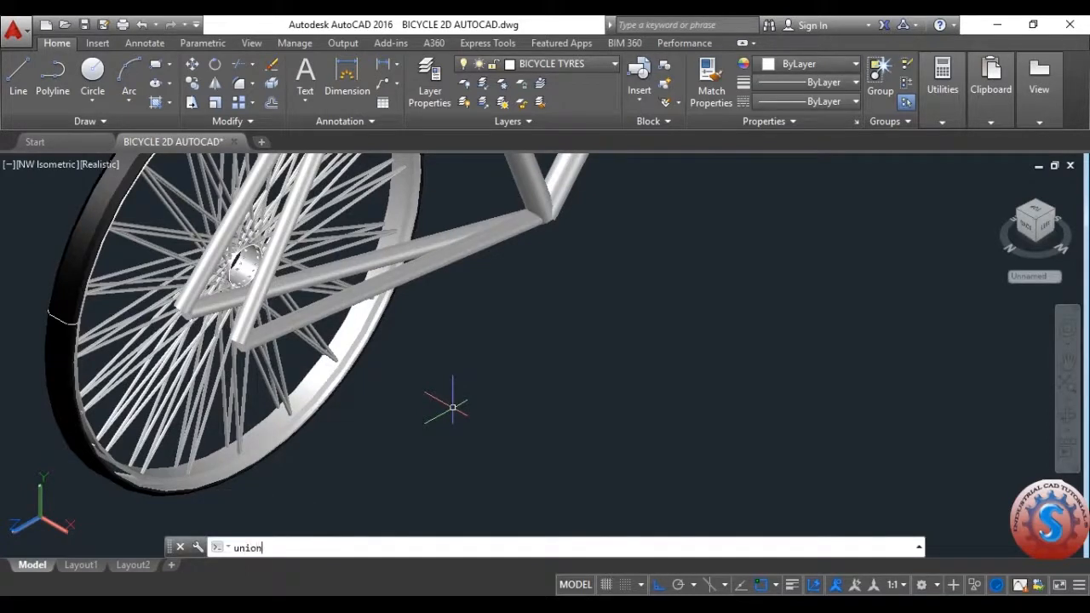
{"action": "type", "text": "on"}
{"action": "key", "text": "Return"}
{"action": "scroll", "coordinate": [452, 407], "scroll_direction": "down", "scroll_amount": 2}
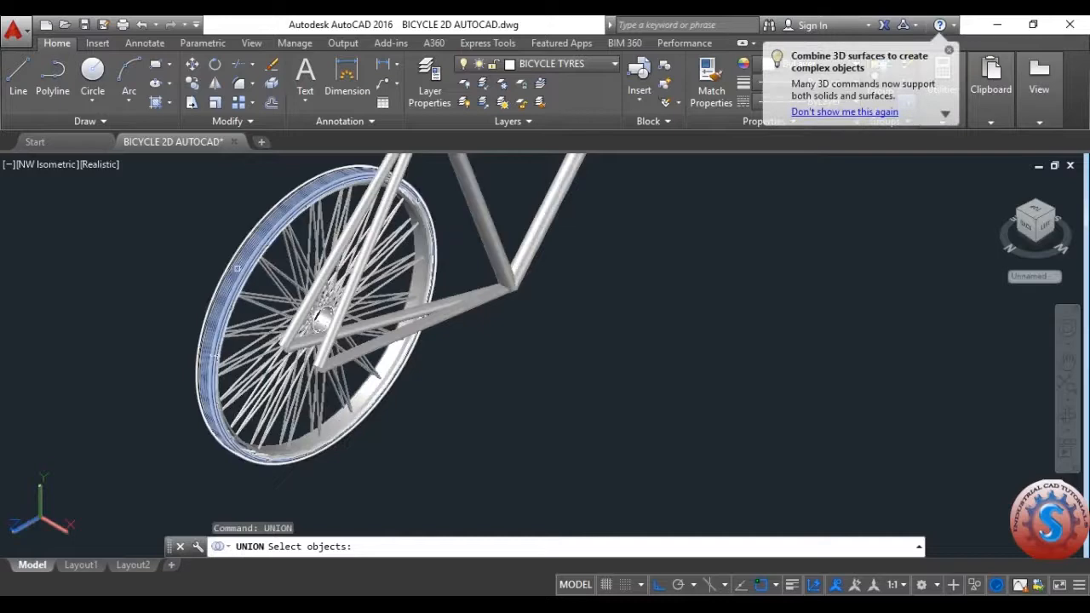
{"action": "scroll", "coordinate": [237, 268], "scroll_direction": "up", "scroll_amount": 3}
{"action": "left_click", "coordinate": [210, 308]}
{"action": "scroll", "coordinate": [243, 334], "scroll_direction": "up", "scroll_amount": 2}
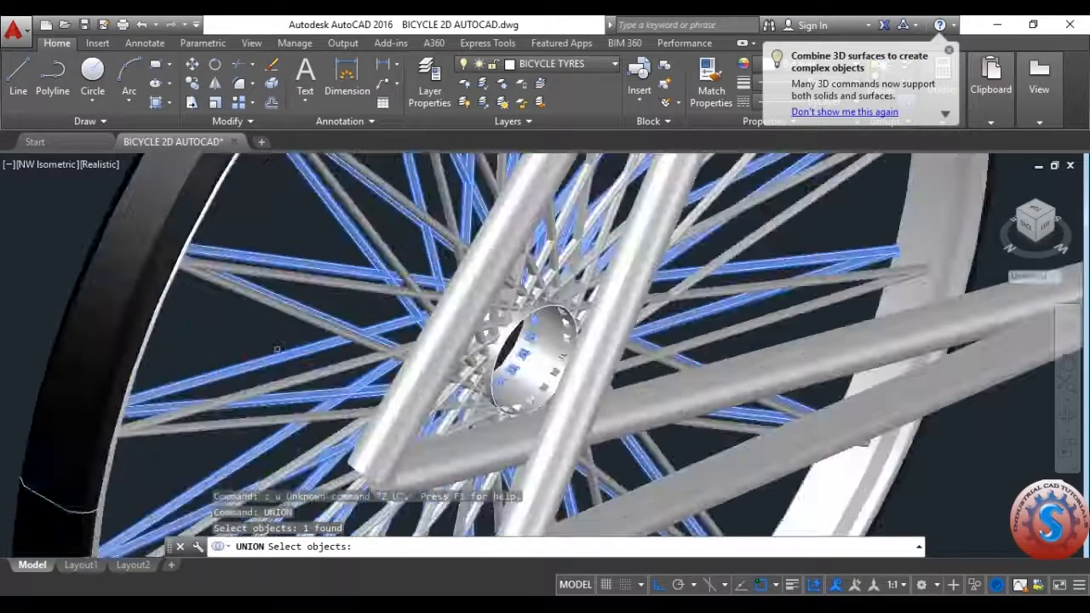
{"action": "scroll", "coordinate": [312, 380], "scroll_direction": "down", "scroll_amount": 2}
{"action": "left_click", "coordinate": [262, 360]}
{"action": "left_click", "coordinate": [127, 282]}
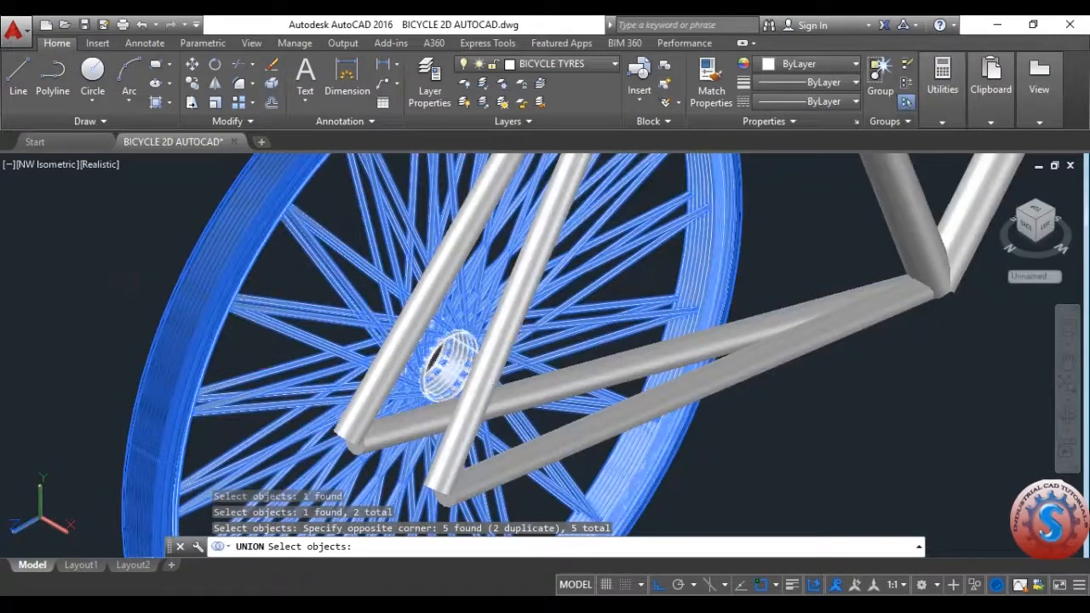
{"action": "left_click", "coordinate": [458, 363]}
{"action": "key", "text": "Return"}
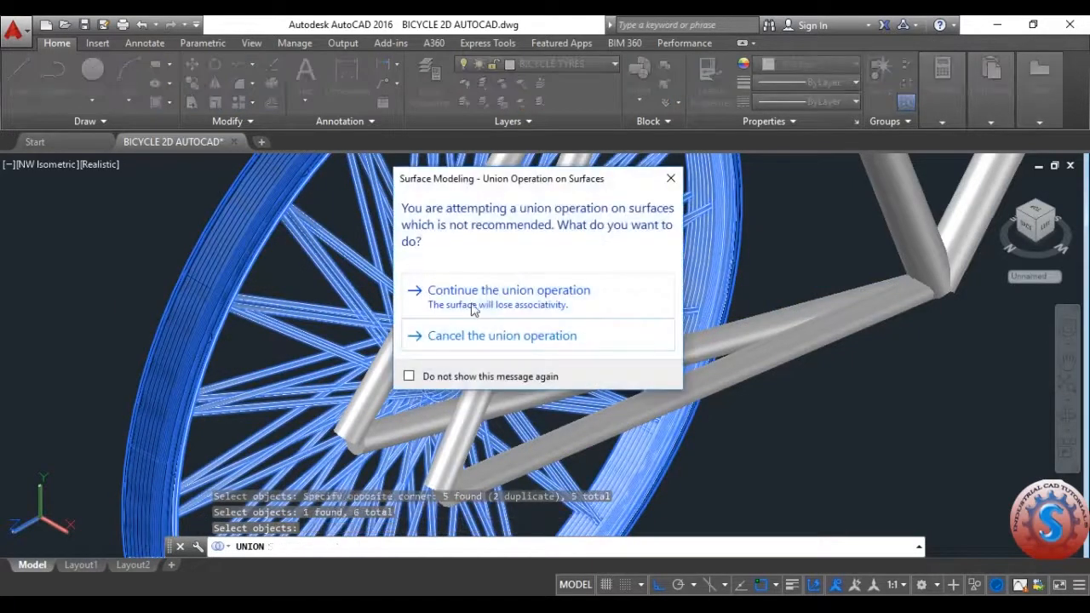
{"action": "left_click", "coordinate": [481, 294]}
{"action": "scroll", "coordinate": [492, 299], "scroll_direction": "down", "scroll_amount": 5}
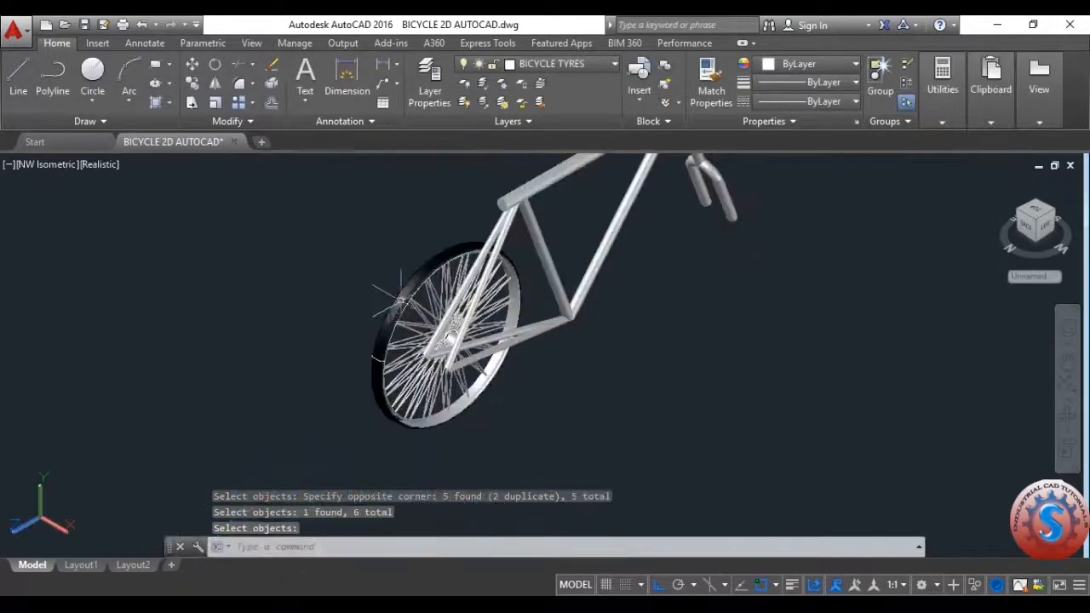
{"action": "scroll", "coordinate": [414, 307], "scroll_direction": "up", "scroll_amount": 3}
{"action": "scroll", "coordinate": [412, 309], "scroll_direction": "down", "scroll_amount": 4}
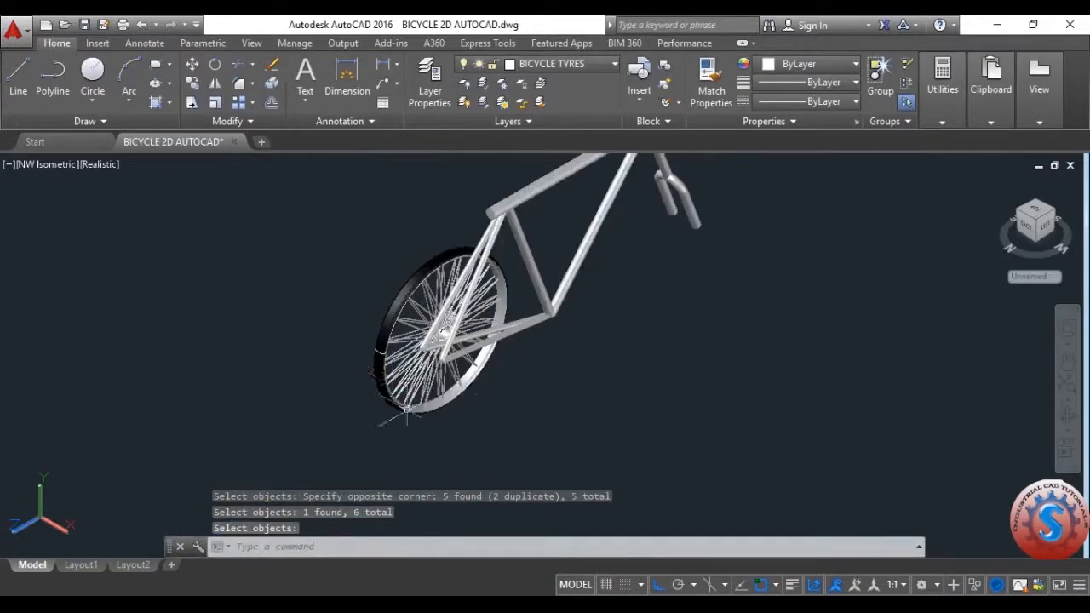
- In the top view, move the complete wheel about 64 units at 180° so it sits between the rear stays
{"action": "left_click", "coordinate": [47, 166]}
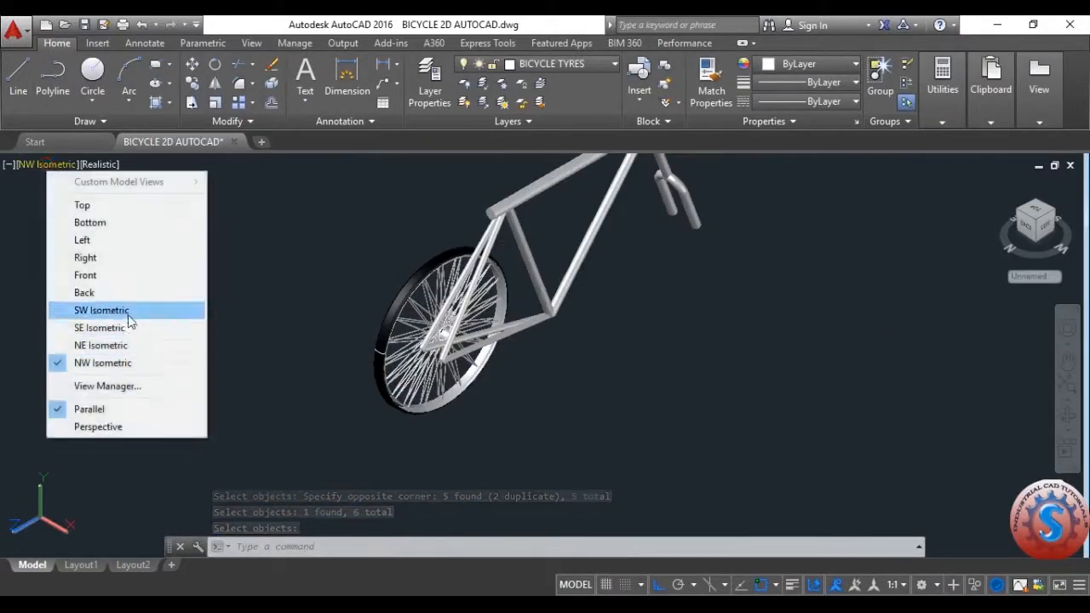
{"action": "left_click", "coordinate": [355, 453]}
{"action": "left_click", "coordinate": [80, 236]}
{"action": "left_click", "coordinate": [59, 165]}
{"action": "left_click", "coordinate": [92, 207]}
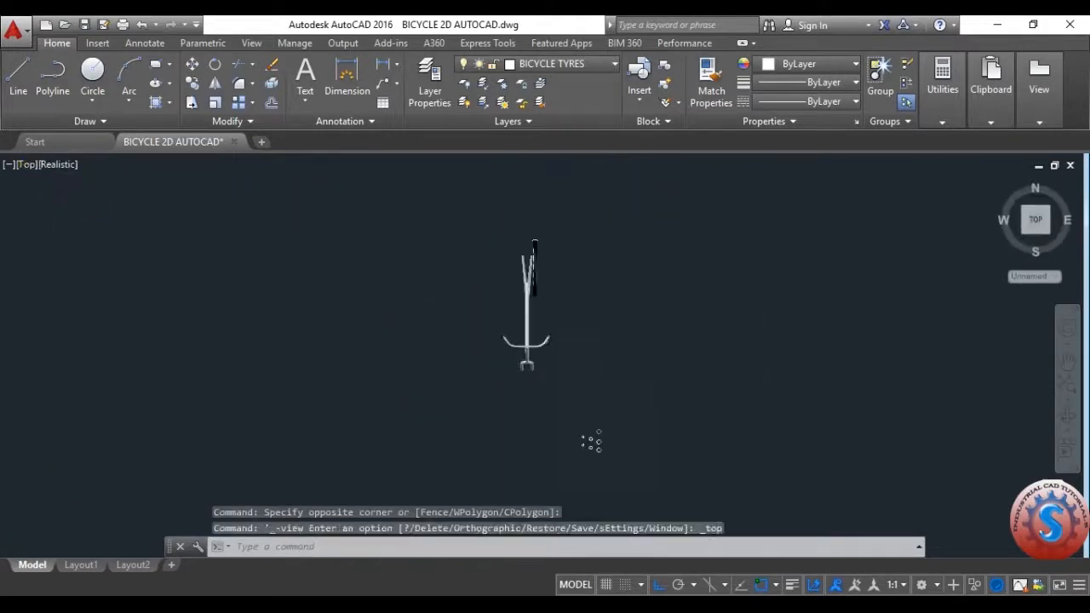
{"action": "scroll", "coordinate": [413, 264], "scroll_direction": "up", "scroll_amount": 12}
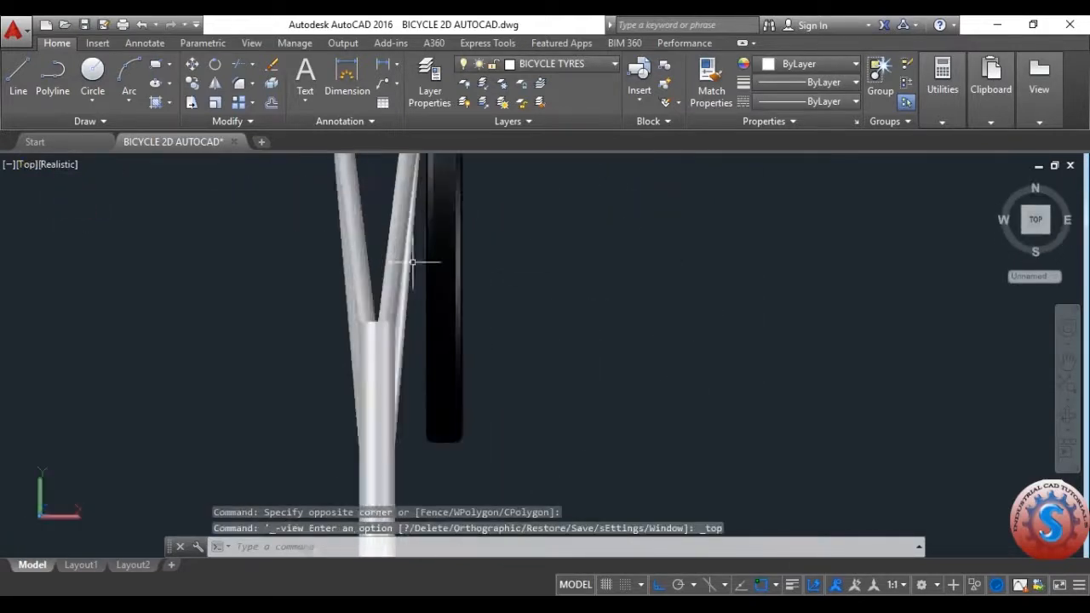
{"action": "scroll", "coordinate": [489, 306], "scroll_direction": "down", "scroll_amount": 4}
{"action": "type", "text": "m"}
{"action": "key", "text": "Return"}
{"action": "scroll", "coordinate": [499, 205], "scroll_direction": "up", "scroll_amount": 3}
{"action": "left_click", "coordinate": [499, 204]}
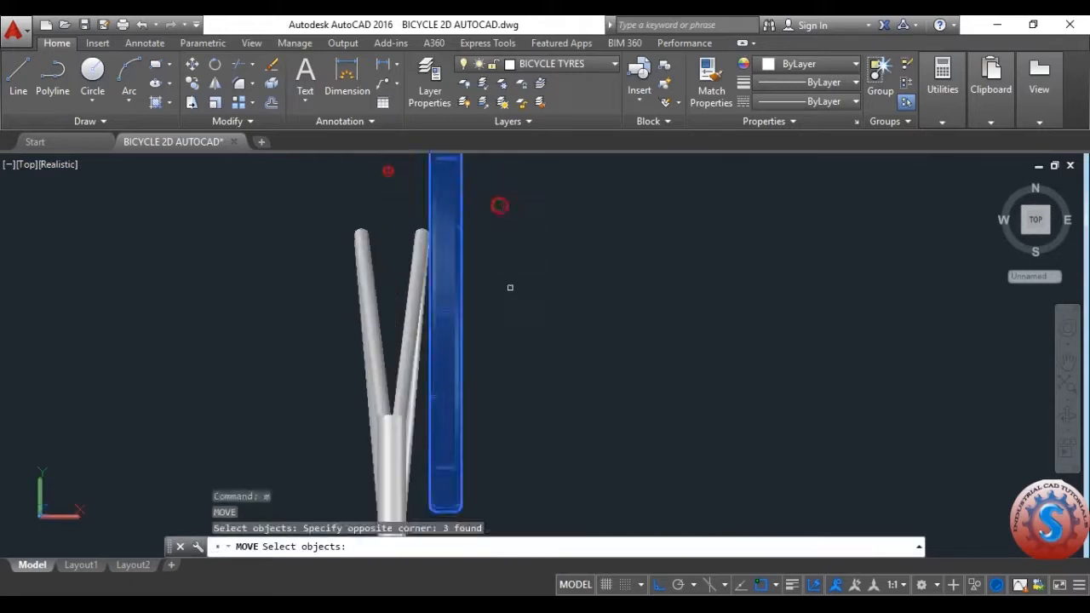
{"action": "key", "text": "Return"}
{"action": "left_click", "coordinate": [460, 292]}
{"action": "scroll", "coordinate": [400, 292], "scroll_direction": "up", "scroll_amount": 2}
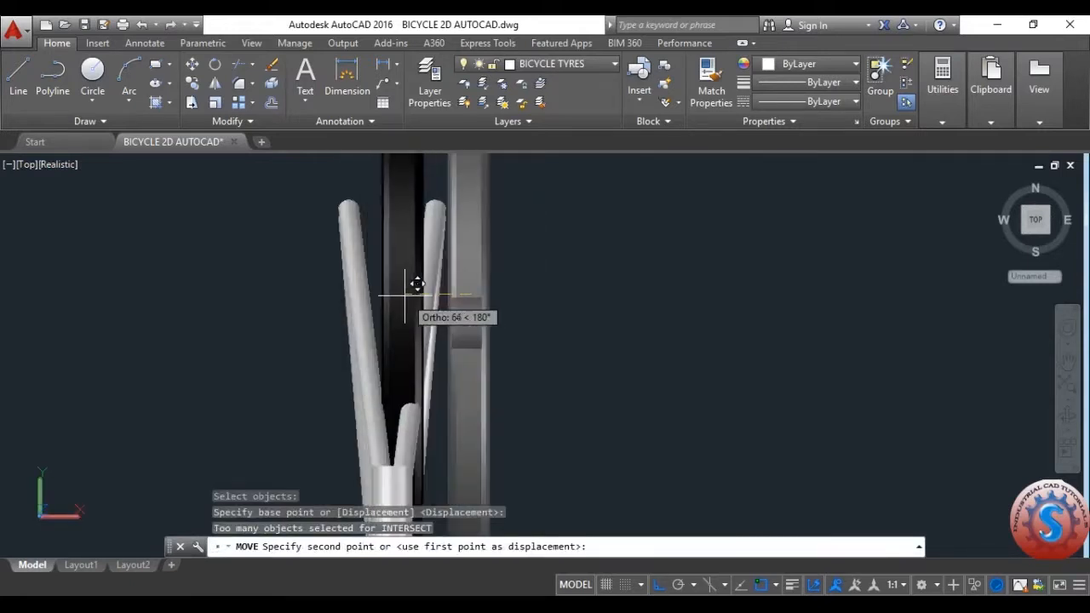
{"action": "left_click", "coordinate": [413, 284]}
{"action": "scroll", "coordinate": [445, 298], "scroll_direction": "up", "scroll_amount": 3}
- Erase the single object selected beside the rear stay and switch to the SW Isometric view
{"action": "left_click", "coordinate": [445, 298]}
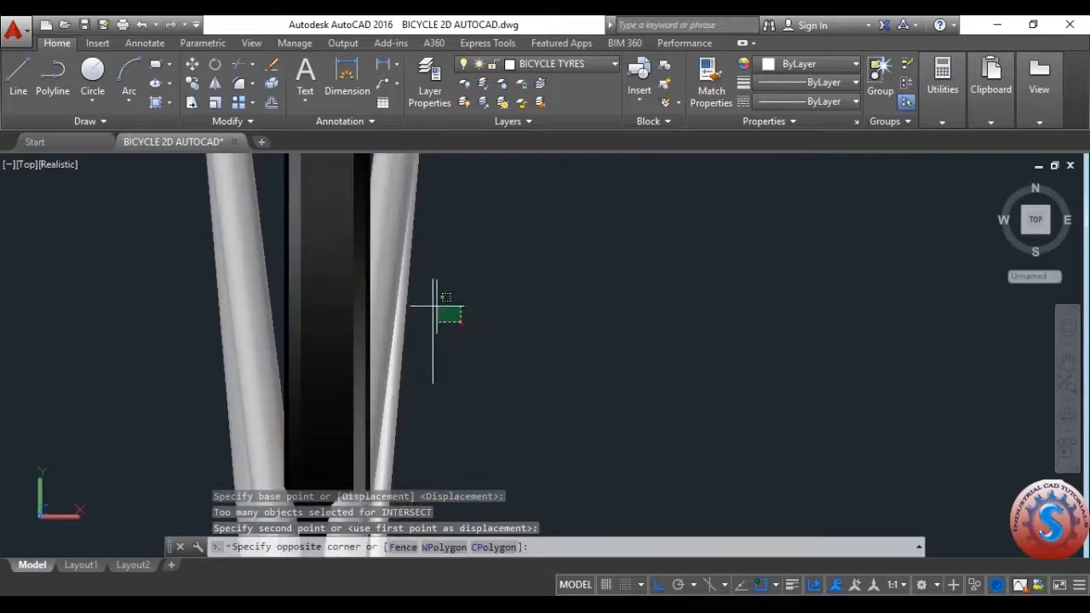
{"action": "left_click", "coordinate": [481, 331]}
{"action": "key", "text": "Delete"}
{"action": "scroll", "coordinate": [452, 314], "scroll_direction": "down", "scroll_amount": 3}
{"action": "left_click", "coordinate": [36, 166]}
{"action": "left_click", "coordinate": [27, 164]}
{"action": "left_click", "coordinate": [26, 164]}
{"action": "left_click", "coordinate": [28, 165]}
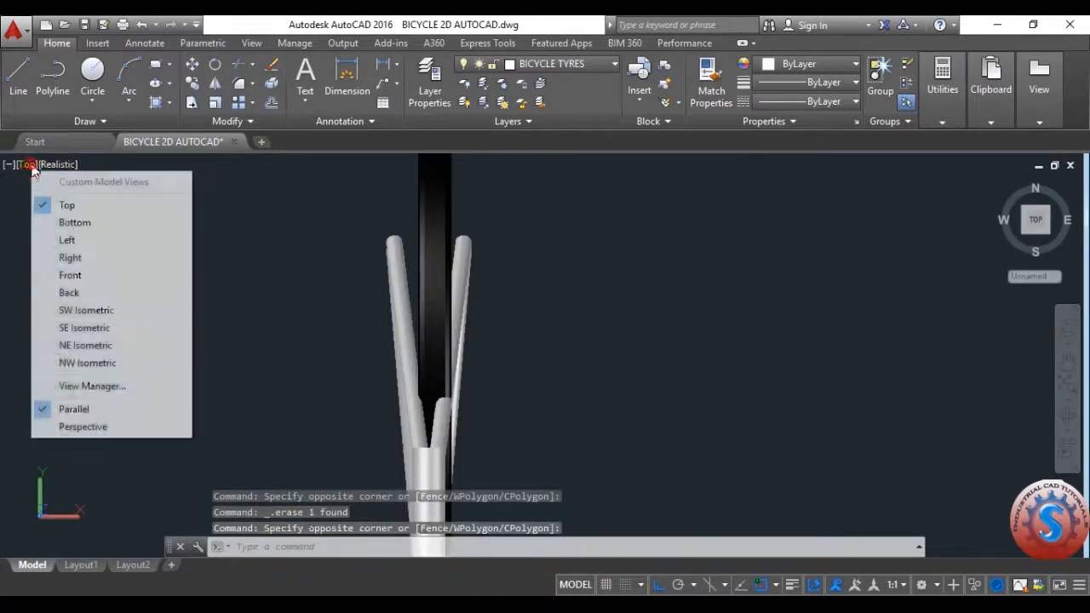
{"action": "left_click", "coordinate": [130, 316]}
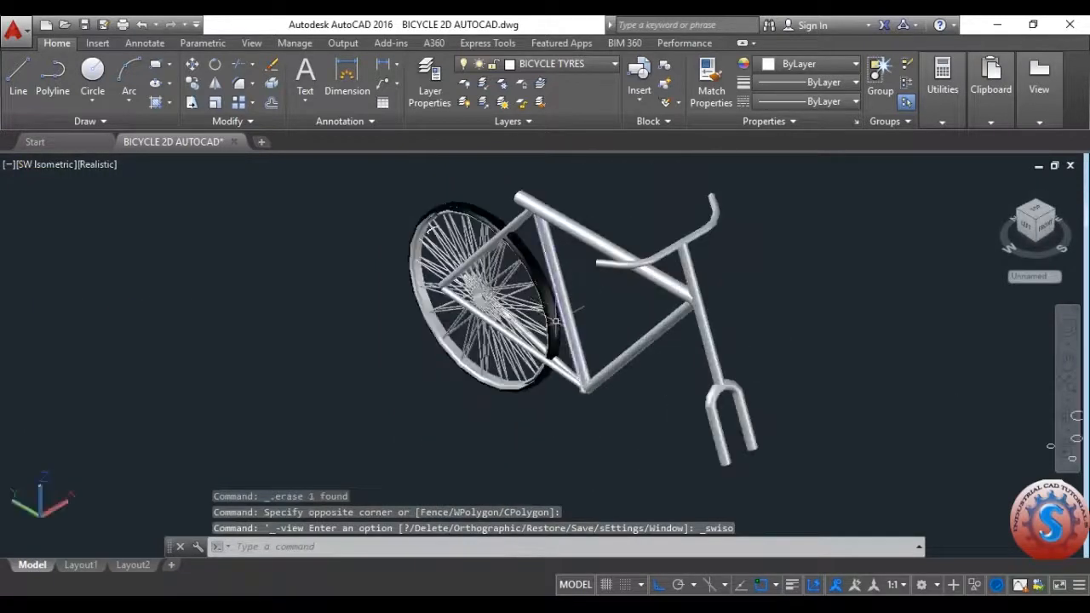
- Nudge the complete rear wheel until its hub lines up with the ends of the rear stays, and save the drawing
{"action": "scroll", "coordinate": [524, 390], "scroll_direction": "up", "scroll_amount": 2}
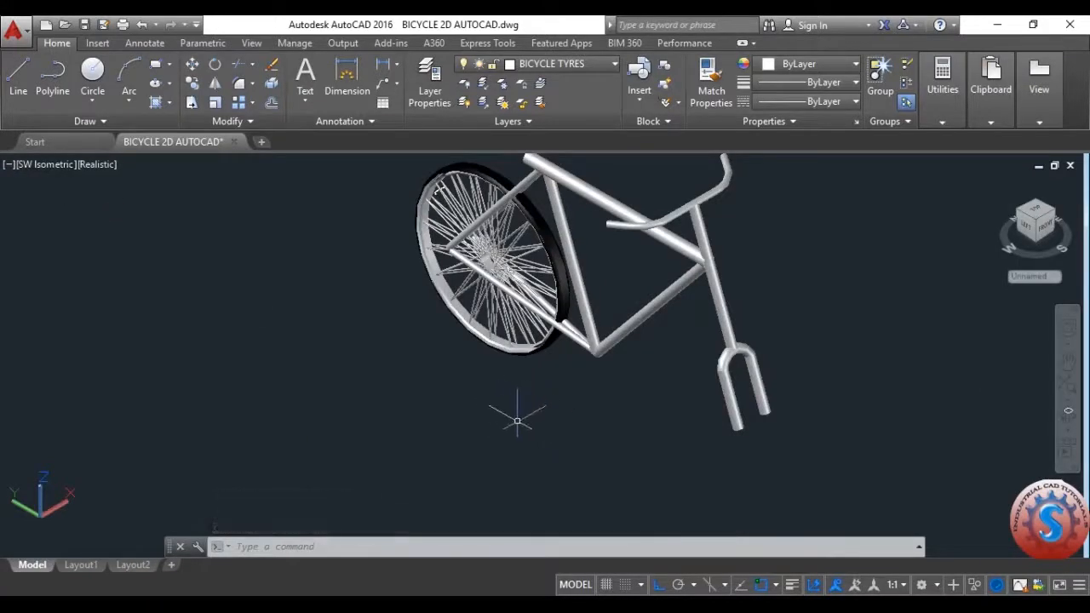
{"action": "left_click", "coordinate": [435, 322]}
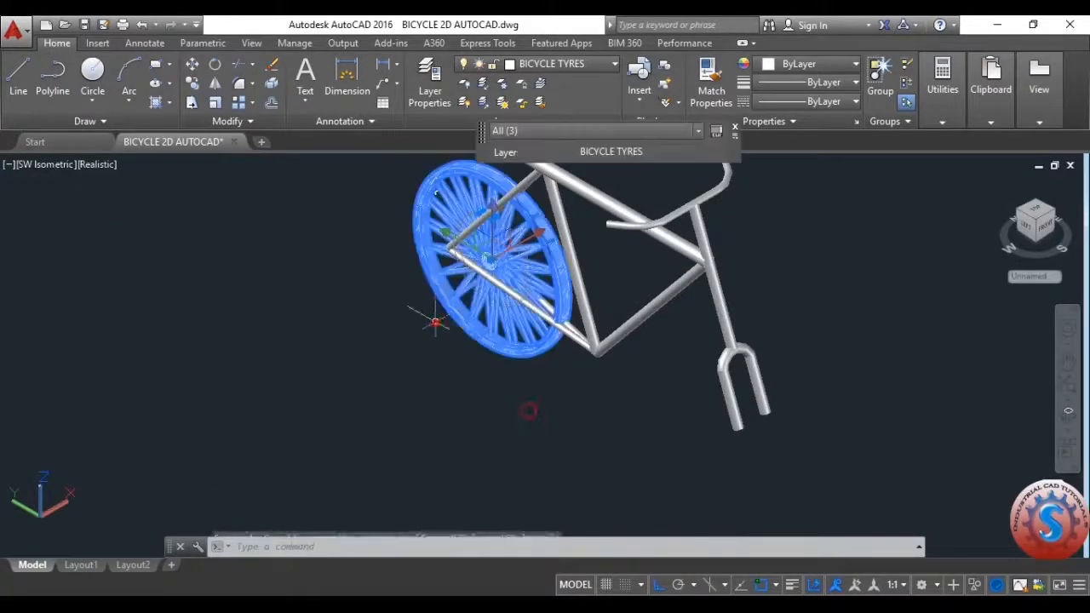
{"action": "key", "text": "ctrl+Left"}
{"action": "key", "text": "ctrl+Left"}
{"action": "key", "text": "ctrl+Left"}
{"action": "key", "text": "ctrl+Left"}
{"action": "key", "text": "ctrl+Left"}
{"action": "key", "text": "ctrl+Left"}
{"action": "key", "text": "ctrl+Left"}
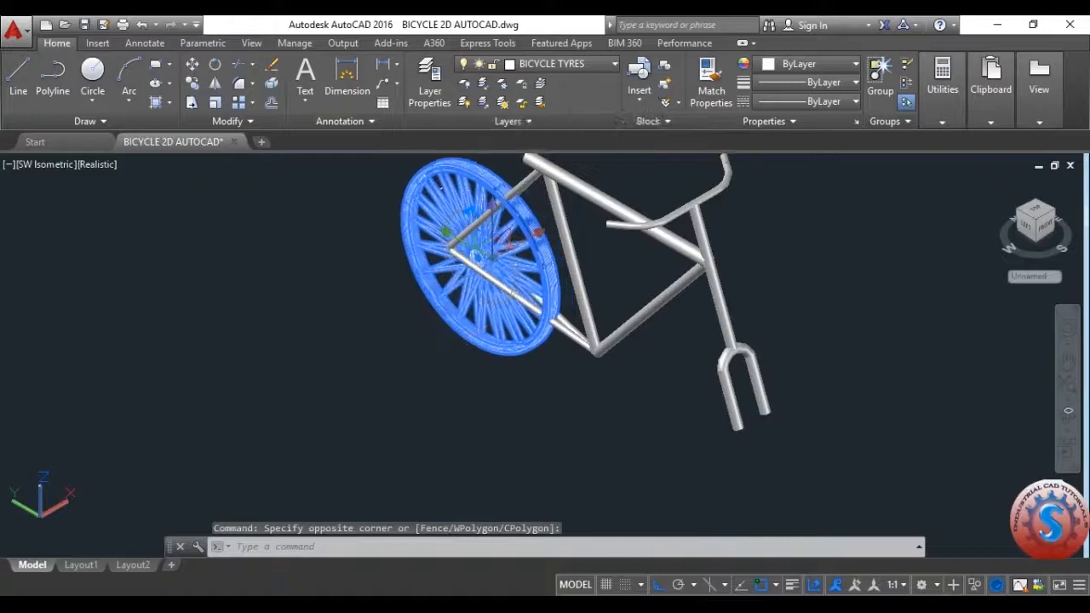
{"action": "key", "text": "ctrl+Up"}
{"action": "key", "text": "ctrl+Up"}
{"action": "key", "text": "ctrl+Up"}
{"action": "key", "text": "ctrl+Left"}
{"action": "key", "text": "ctrl+Left"}
{"action": "key", "text": "ctrl+Left"}
{"action": "key", "text": "ctrl+Left"}
{"action": "key", "text": "ctrl+Left"}
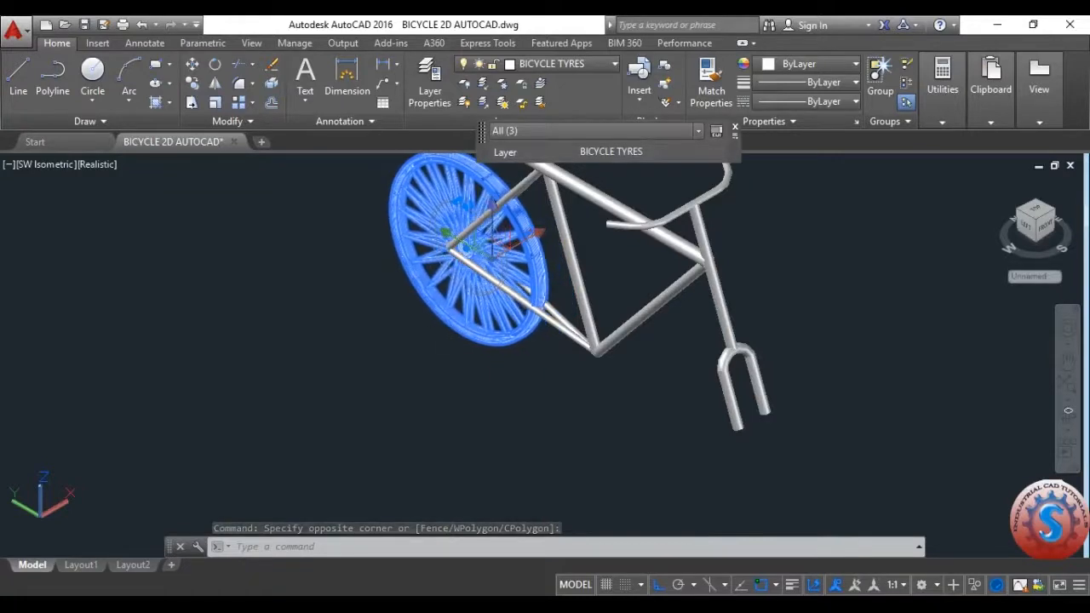
{"action": "key", "text": "Escape"}
{"action": "key", "text": "ctrl+s"}
{"action": "scroll", "coordinate": [888, 370], "scroll_direction": "down", "scroll_amount": 3}
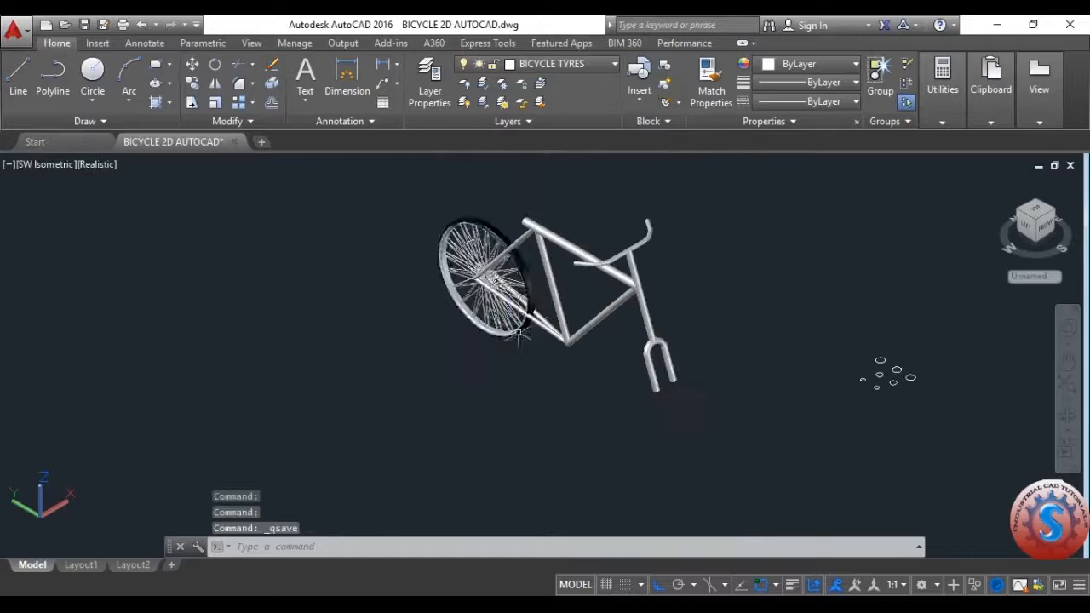
{"action": "scroll", "coordinate": [888, 370], "scroll_direction": "up", "scroll_amount": 4}
{"action": "left_click", "coordinate": [373, 303]}
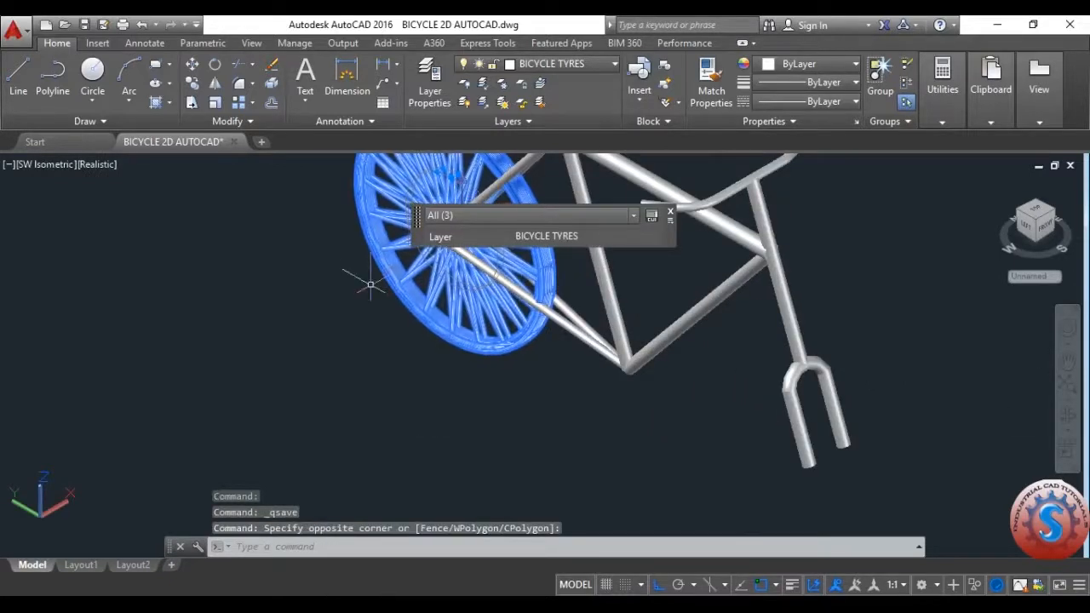
{"action": "key", "text": "Escape"}
{"action": "scroll", "coordinate": [370, 284], "scroll_direction": "down", "scroll_amount": 3}
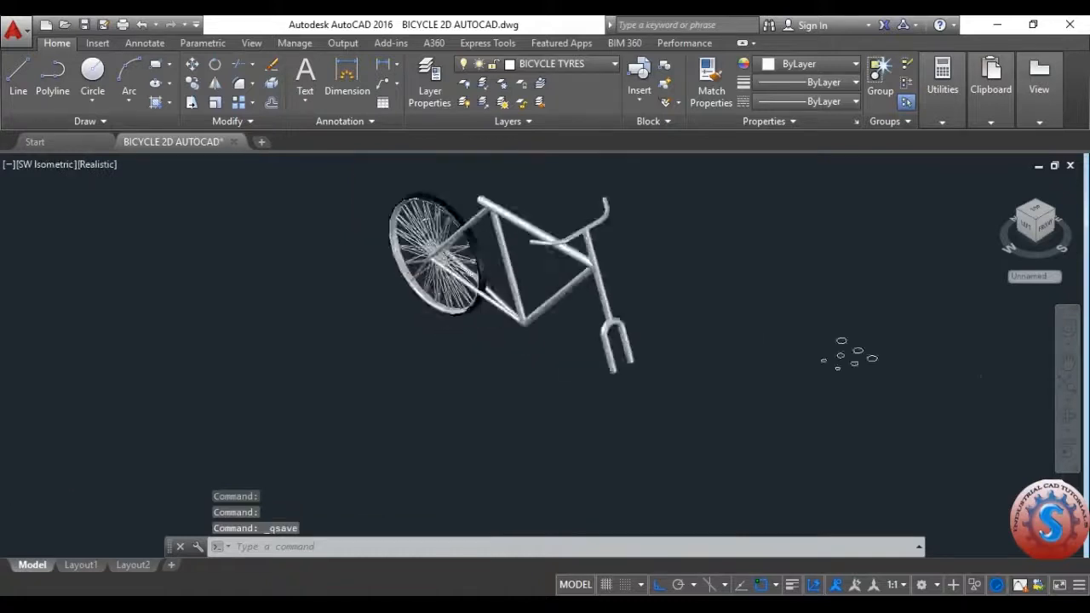
- Copy the complete rear wheel about 1093 units at 270° into the front fork and save the drawing
{"action": "scroll", "coordinate": [444, 333], "scroll_direction": "up", "scroll_amount": 3}
{"action": "type", "text": "co"}
{"action": "key", "text": "Return"}
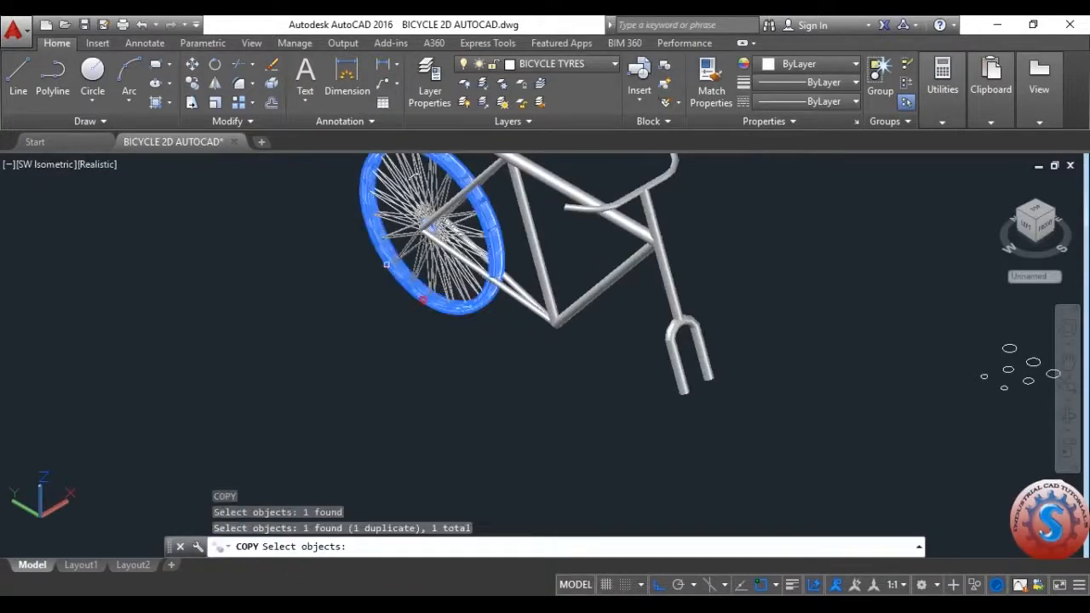
{"action": "scroll", "coordinate": [477, 328], "scroll_direction": "up", "scroll_amount": 2}
{"action": "left_click", "coordinate": [477, 328]}
{"action": "left_click", "coordinate": [475, 326]}
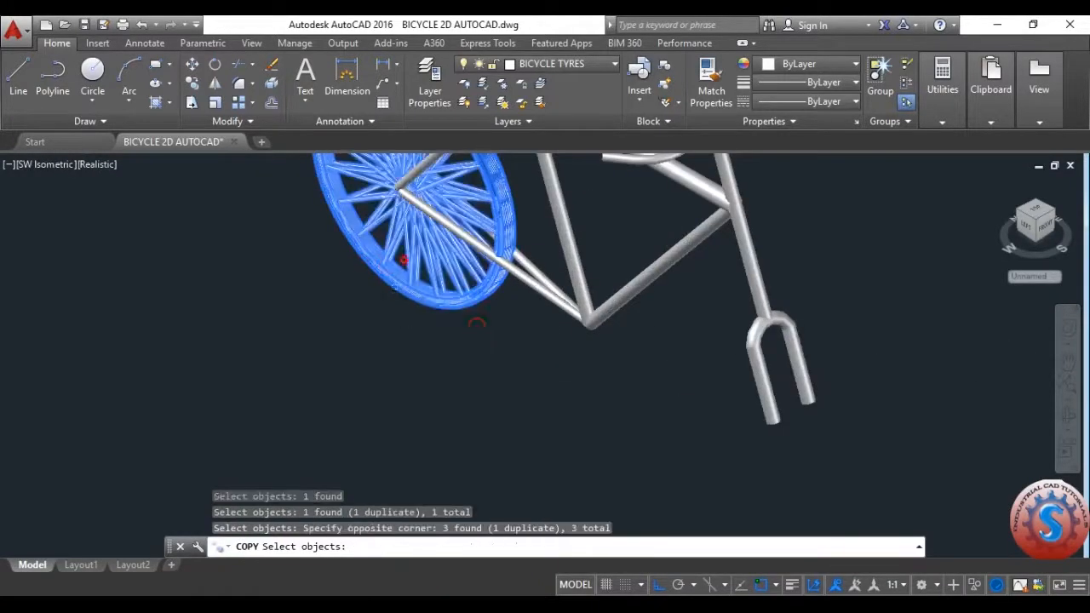
{"action": "key", "text": "Return"}
{"action": "scroll", "coordinate": [477, 323], "scroll_direction": "down", "scroll_amount": 3}
{"action": "scroll", "coordinate": [408, 260], "scroll_direction": "up", "scroll_amount": 3}
{"action": "left_click", "coordinate": [400, 264]}
{"action": "scroll", "coordinate": [430, 256], "scroll_direction": "down", "scroll_amount": 3}
{"action": "scroll", "coordinate": [627, 388], "scroll_direction": "up", "scroll_amount": 3}
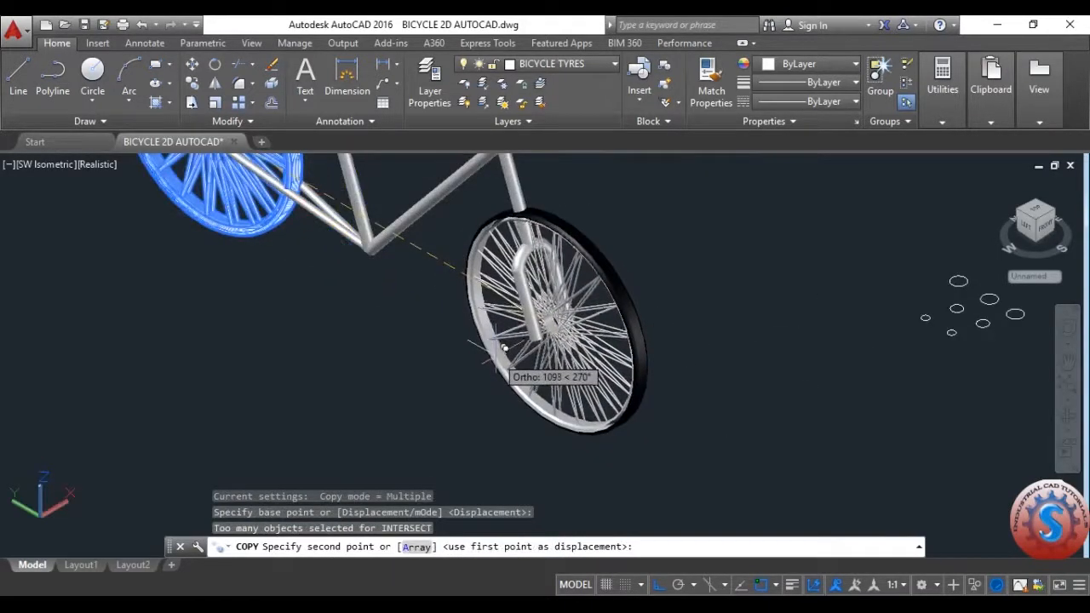
{"action": "left_click", "coordinate": [499, 348]}
{"action": "scroll", "coordinate": [528, 332], "scroll_direction": "down", "scroll_amount": 4}
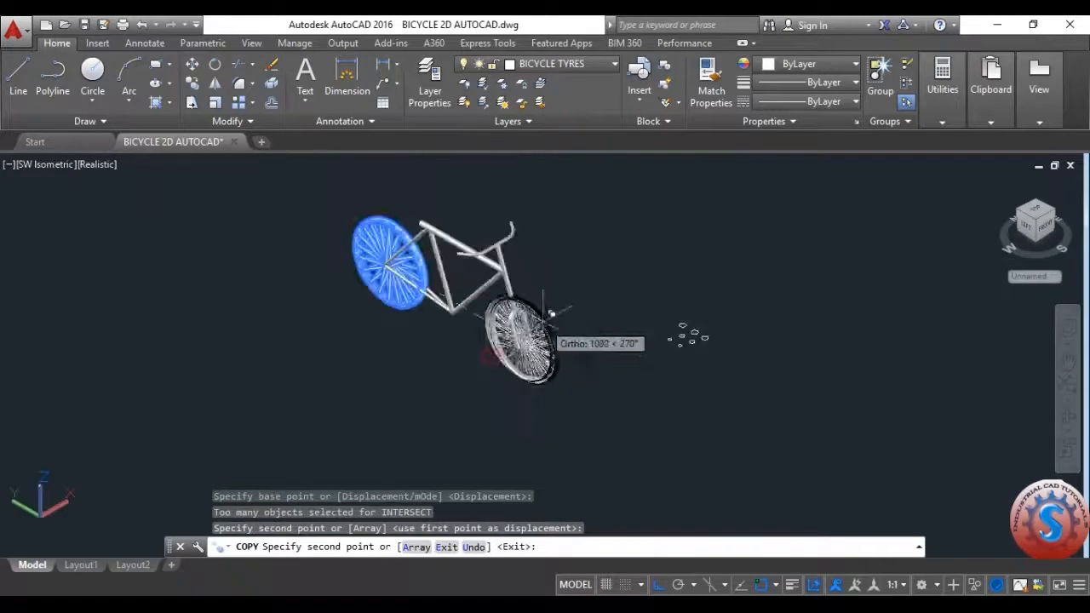
{"action": "key", "text": "Escape"}
{"action": "key", "text": "ctrl+s"}
- Orbit around the bicycle to examine how the front wheel sits in the fork
{"action": "scroll", "coordinate": [552, 370], "scroll_direction": "up", "scroll_amount": 3}
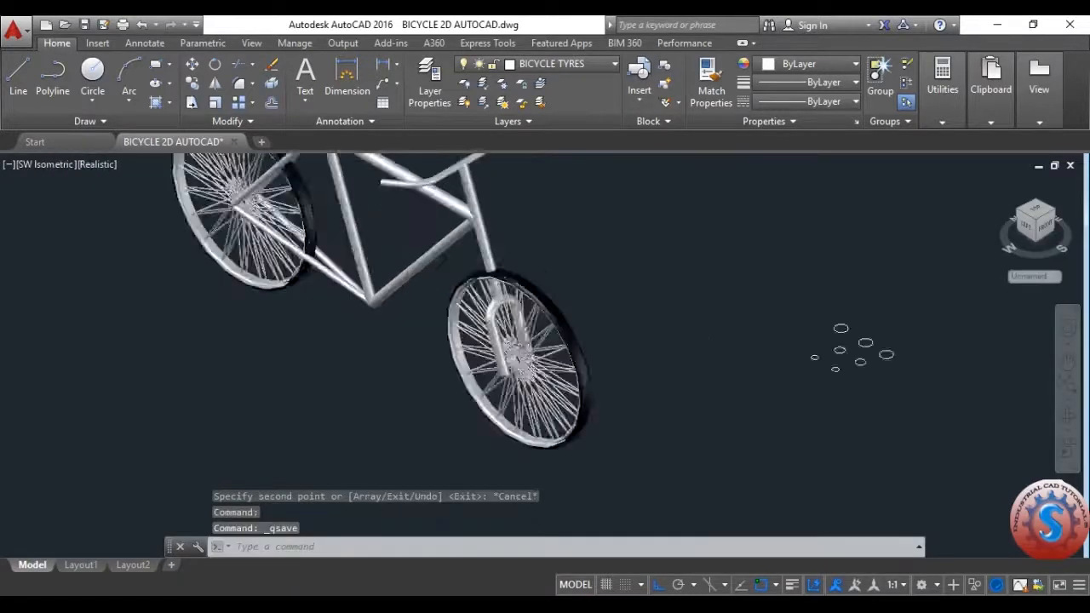
{"action": "scroll", "coordinate": [498, 296], "scroll_direction": "up", "scroll_amount": 3}
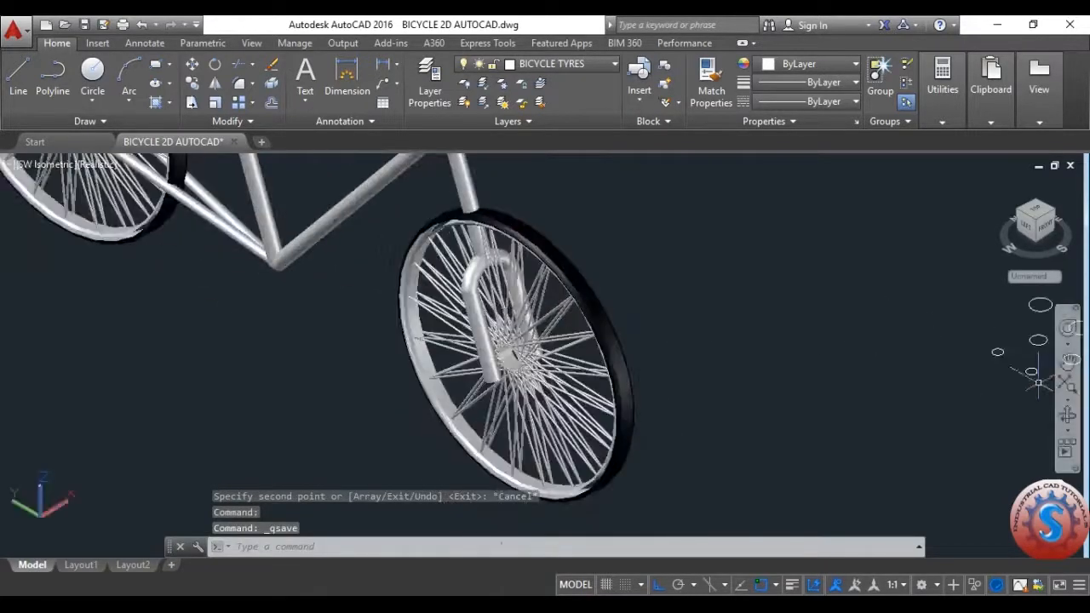
{"action": "left_click", "coordinate": [1070, 417]}
{"action": "left_click_drag", "start_coordinate": [780, 389], "coordinate": [915, 300]}
{"action": "scroll", "coordinate": [647, 318], "scroll_direction": "down", "scroll_amount": 3}
{"action": "scroll", "coordinate": [664, 290], "scroll_direction": "up", "scroll_amount": 2}
{"action": "left_click_drag", "start_coordinate": [660, 293], "coordinate": [430, 312]}
{"action": "scroll", "coordinate": [588, 285], "scroll_direction": "down", "scroll_amount": 3}
{"action": "left_click_drag", "start_coordinate": [664, 279], "coordinate": [451, 298]}
{"action": "scroll", "coordinate": [621, 307], "scroll_direction": "up", "scroll_amount": 3}
{"action": "scroll", "coordinate": [658, 307], "scroll_direction": "up", "scroll_amount": 1}
{"action": "left_click_drag", "start_coordinate": [596, 310], "coordinate": [796, 298]}
{"action": "scroll", "coordinate": [708, 259], "scroll_direction": "up", "scroll_amount": 3}
{"action": "left_click_drag", "start_coordinate": [715, 258], "coordinate": [319, 321]}
{"action": "scroll", "coordinate": [460, 306], "scroll_direction": "down", "scroll_amount": 4}
{"action": "scroll", "coordinate": [427, 312], "scroll_direction": "up", "scroll_amount": 3}
{"action": "left_click_drag", "start_coordinate": [497, 325], "coordinate": [474, 366]}
{"action": "scroll", "coordinate": [416, 318], "scroll_direction": "up", "scroll_amount": 2}
{"action": "scroll", "coordinate": [460, 345], "scroll_direction": "down", "scroll_amount": 4}
{"action": "key", "text": "Escape"}
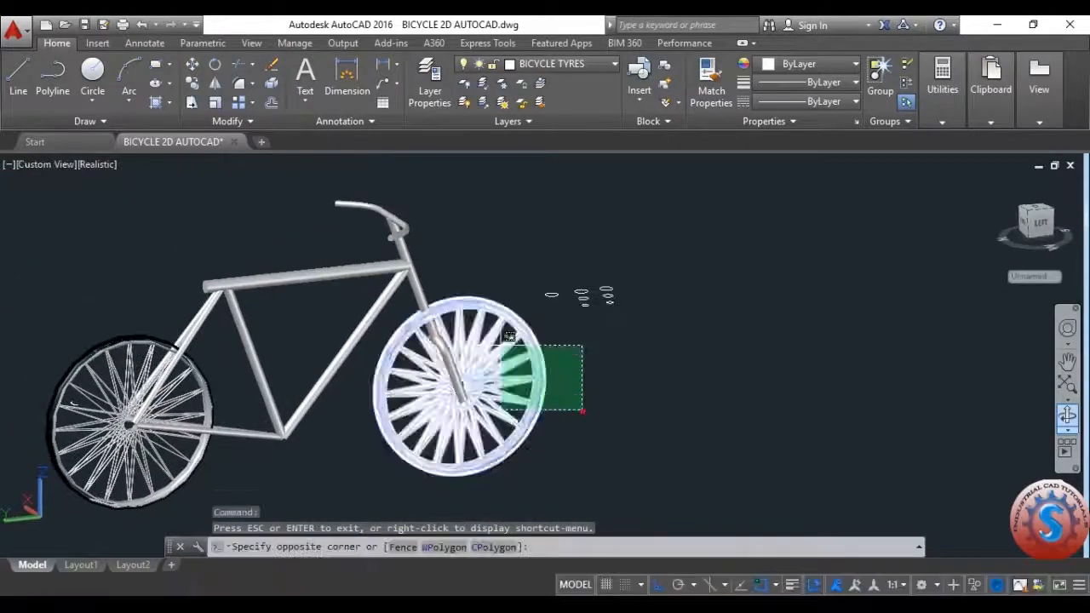
- Try to nudge the complete front wheel downward relative to the fork
{"action": "left_click", "coordinate": [583, 412]}
{"action": "key", "text": "ctrl+Down"}
{"action": "key", "text": "ctrl+Down"}
{"action": "key", "text": "ctrl+Down"}
{"action": "key", "text": "ctrl+Down"}
{"action": "key", "text": "ctrl+Down"}
{"action": "key", "text": "ctrl+Down"}
{"action": "key", "text": "ctrl+Down"}
{"action": "key", "text": "ctrl+Down"}
{"action": "key", "text": "ctrl+Down"}
{"action": "key", "text": "ctrl+Down"}
{"action": "key", "text": "ctrl+Down"}
{"action": "key", "text": "ctrl+Down"}
{"action": "key", "text": "ctrl+Down"}
{"action": "key", "text": "ctrl+Down"}
{"action": "key", "text": "ctrl+Down"}
{"action": "key", "text": "ctrl+Down"}
{"action": "key", "text": "ctrl+Down"}
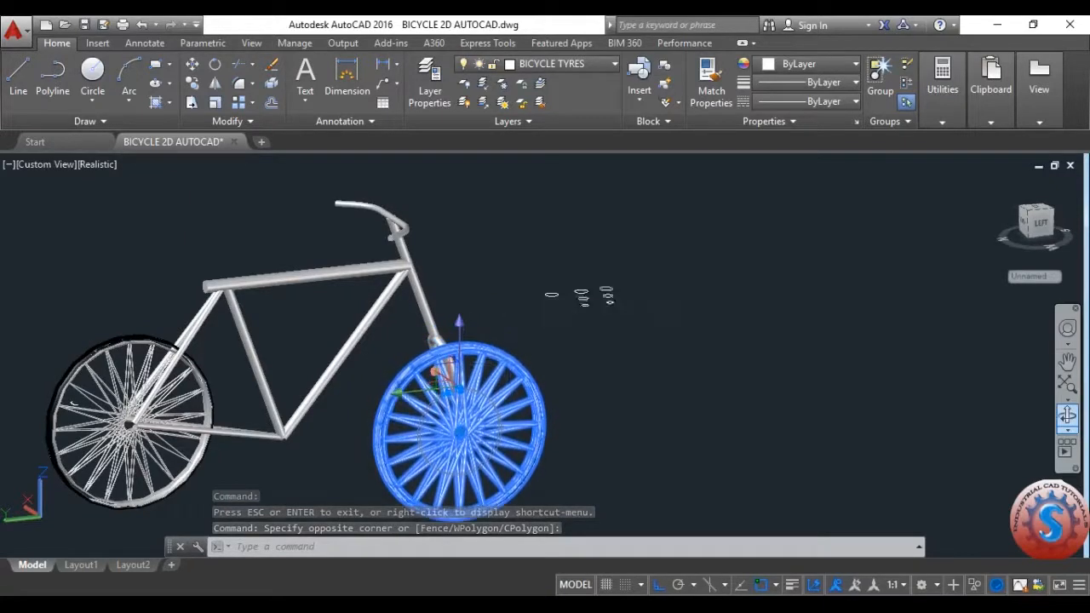
{"action": "scroll", "coordinate": [329, 283], "scroll_direction": "down", "scroll_amount": 2}
{"action": "scroll", "coordinate": [426, 356], "scroll_direction": "up", "scroll_amount": 6}
{"action": "key", "text": "Escape"}
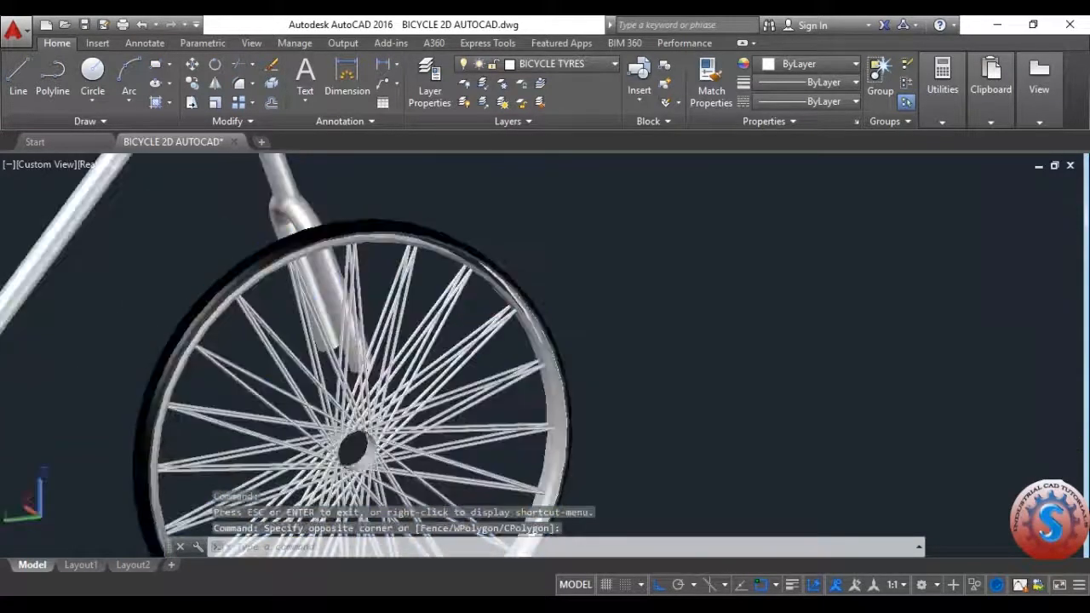
{"action": "scroll", "coordinate": [443, 333], "scroll_direction": "down", "scroll_amount": 2}
- Save the drawing and undo the downward nudges of the front wheel
{"action": "key", "text": "ctrl+s"}
{"action": "key", "text": "ctrl+z"}
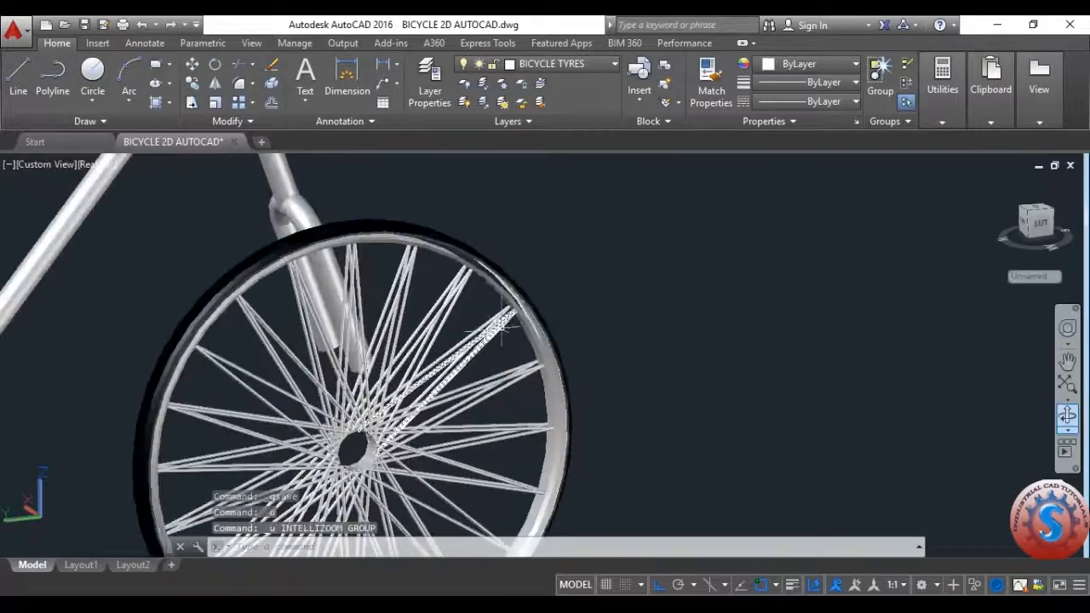
{"action": "key", "text": "ctrl+z"}
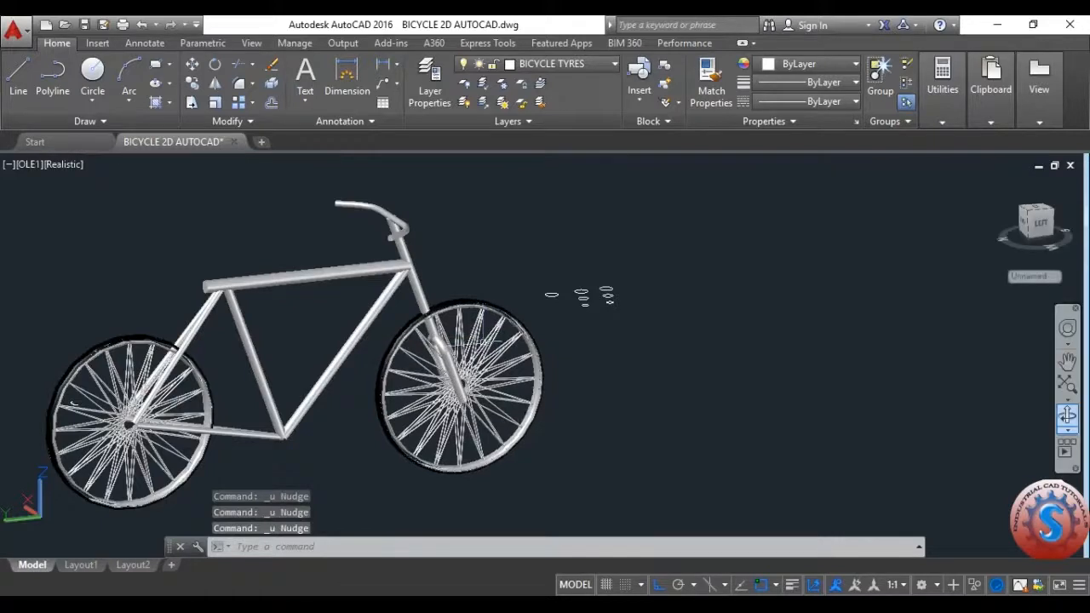
- Combine the handlebar, steering tube and front fork into one body with Union
{"action": "left_click", "coordinate": [1067, 415]}
{"action": "left_click_drag", "start_coordinate": [732, 424], "coordinate": [555, 370]}
{"action": "scroll", "coordinate": [573, 333], "scroll_direction": "up", "scroll_amount": 1}
{"action": "left_click_drag", "start_coordinate": [574, 333], "coordinate": [542, 328]}
{"action": "key", "text": "Escape"}
{"action": "type", "text": "u"}
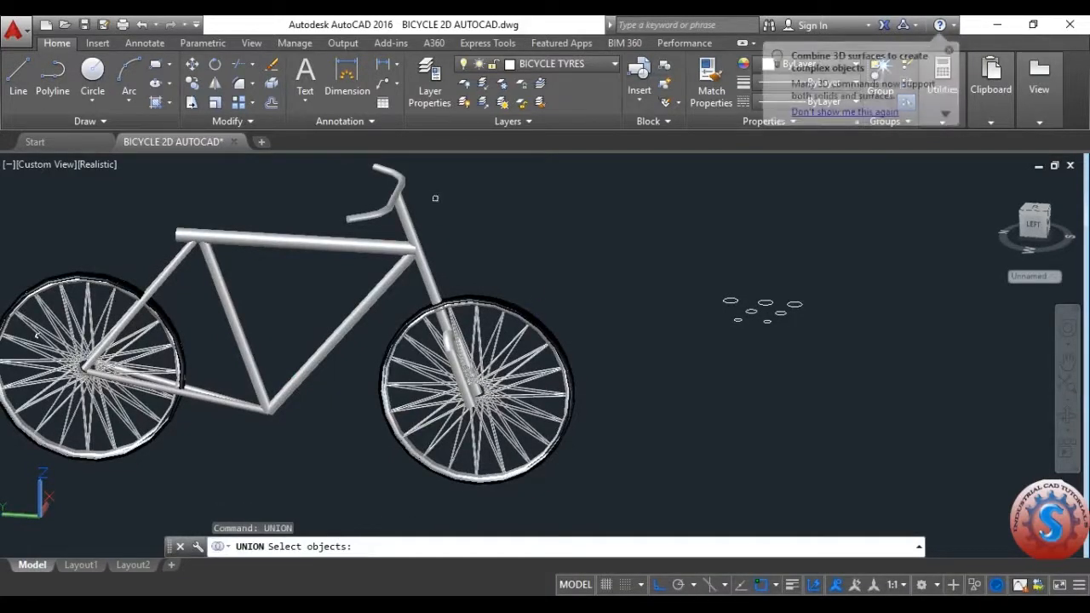
{"action": "left_click", "coordinate": [390, 205]}
{"action": "scroll", "coordinate": [414, 220], "scroll_direction": "up", "scroll_amount": 3}
{"action": "left_click", "coordinate": [415, 220]}
{"action": "left_click", "coordinate": [414, 217]}
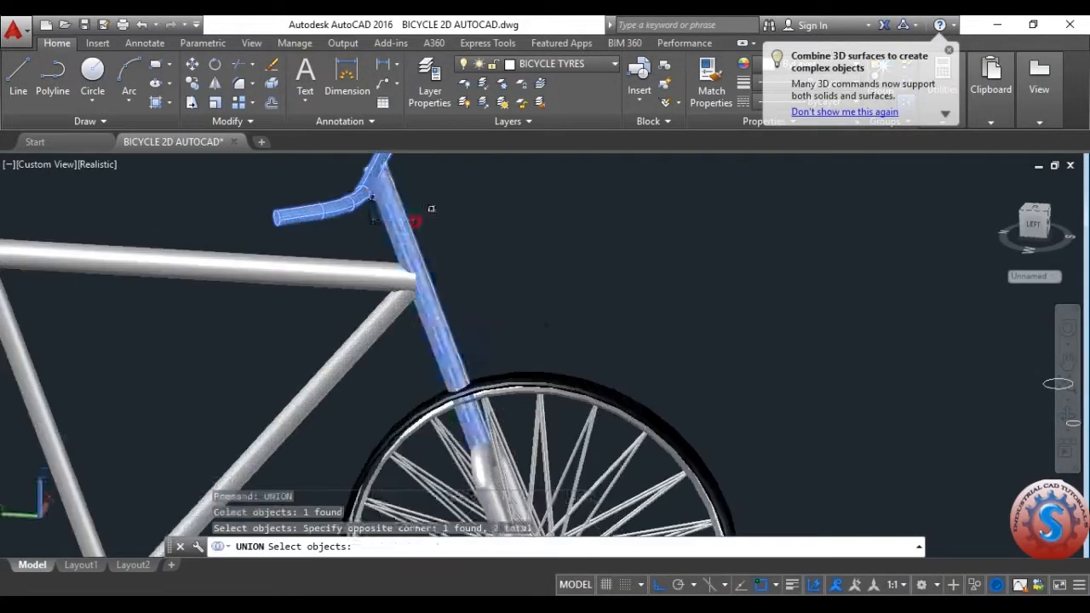
{"action": "scroll", "coordinate": [414, 219], "scroll_direction": "down", "scroll_amount": 3}
{"action": "scroll", "coordinate": [468, 328], "scroll_direction": "up", "scroll_amount": 2}
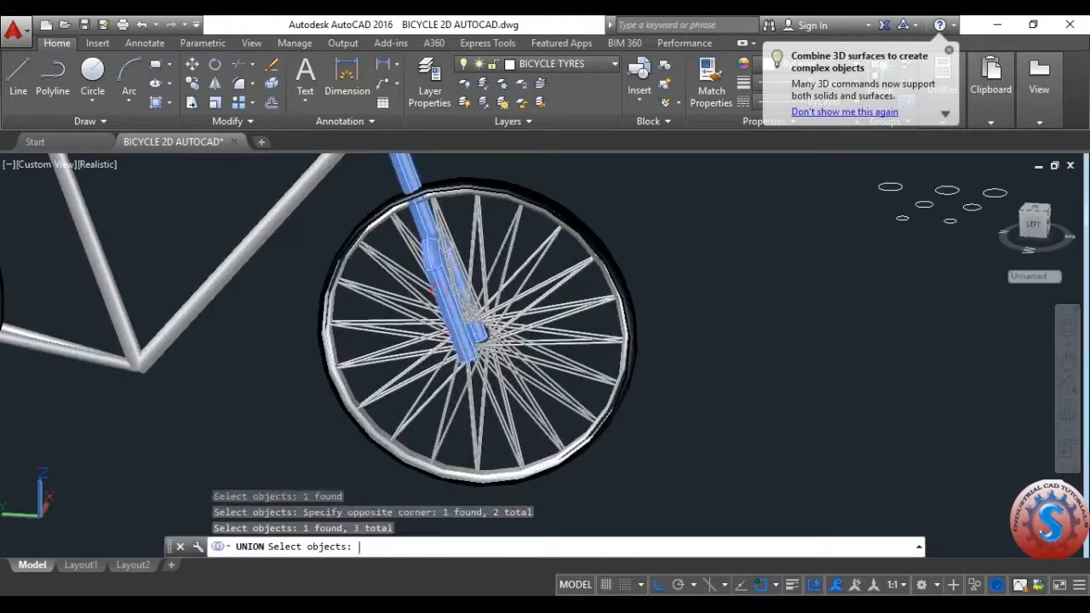
{"action": "key", "text": "Return"}
- Move the combined handlebar and fork body along the Z axis so the fork ends meet the front wheel hub
{"action": "scroll", "coordinate": [474, 331], "scroll_direction": "down", "scroll_amount": 4}
{"action": "scroll", "coordinate": [457, 339], "scroll_direction": "up", "scroll_amount": 1}
{"action": "type", "text": "m"}
{"action": "key", "text": "Return"}
{"action": "scroll", "coordinate": [437, 251], "scroll_direction": "up", "scroll_amount": 1}
{"action": "left_click", "coordinate": [462, 269]}
{"action": "key", "text": "Return"}
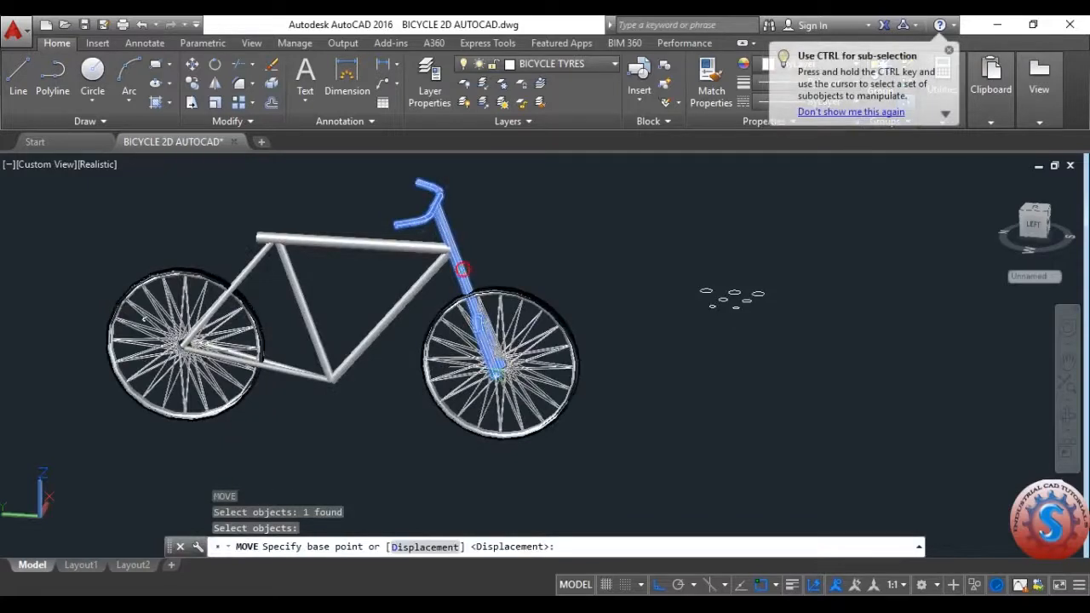
{"action": "left_click", "coordinate": [461, 269]}
{"action": "scroll", "coordinate": [494, 362], "scroll_direction": "up", "scroll_amount": 2}
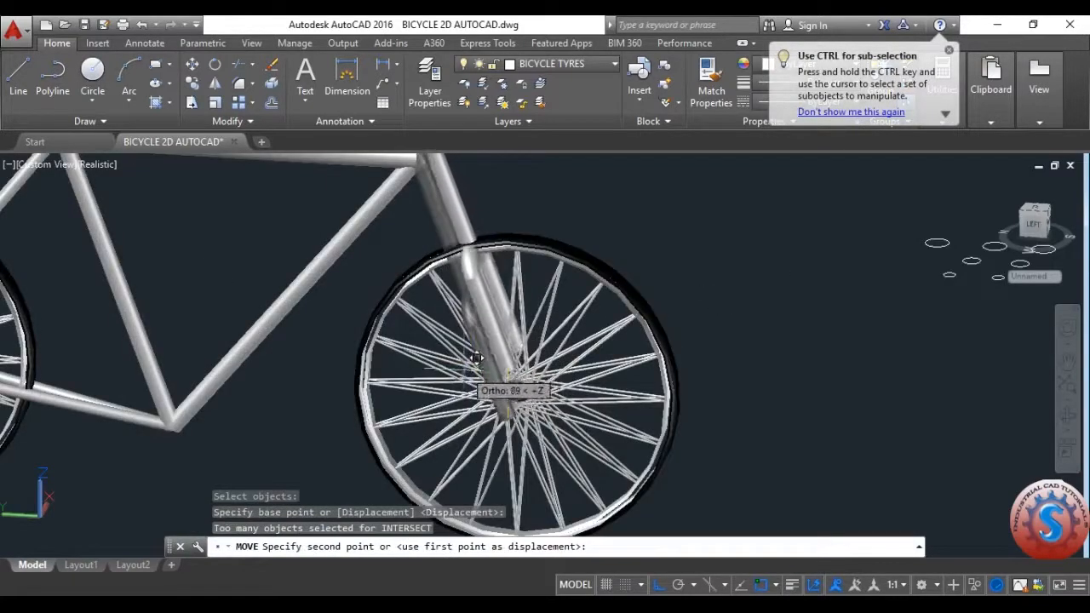
{"action": "left_click", "coordinate": [473, 381]}
{"action": "scroll", "coordinate": [465, 375], "scroll_direction": "down", "scroll_amount": 3}
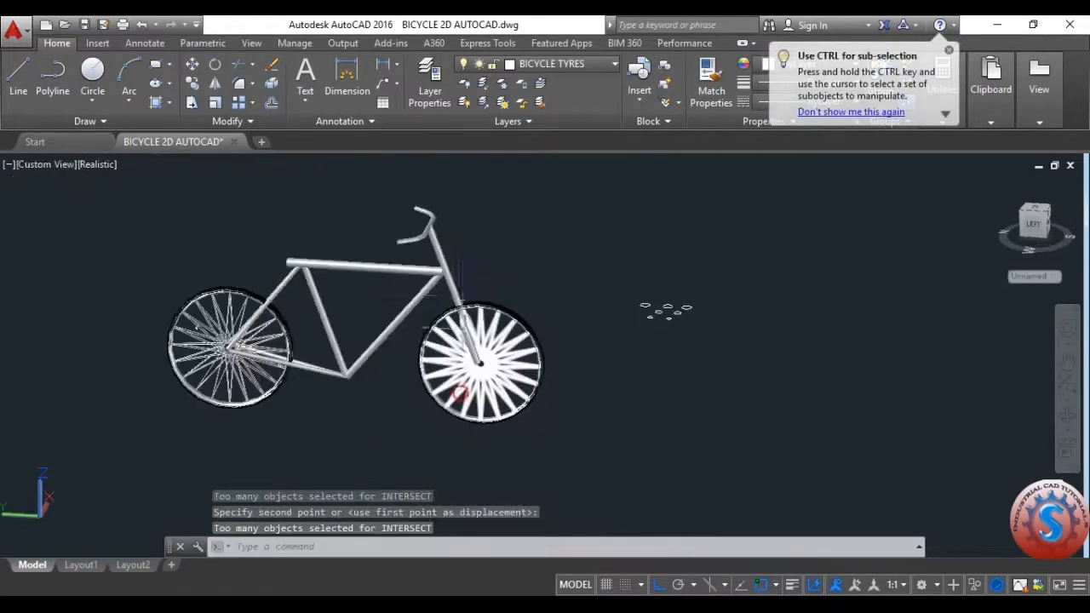
- Move the combined handlebar and fork body once more along the Z axis to refine its fit over the front wheel
{"action": "scroll", "coordinate": [464, 374], "scroll_direction": "up", "scroll_amount": 3}
{"action": "key", "text": "Return"}
{"action": "scroll", "coordinate": [441, 302], "scroll_direction": "up", "scroll_amount": 2}
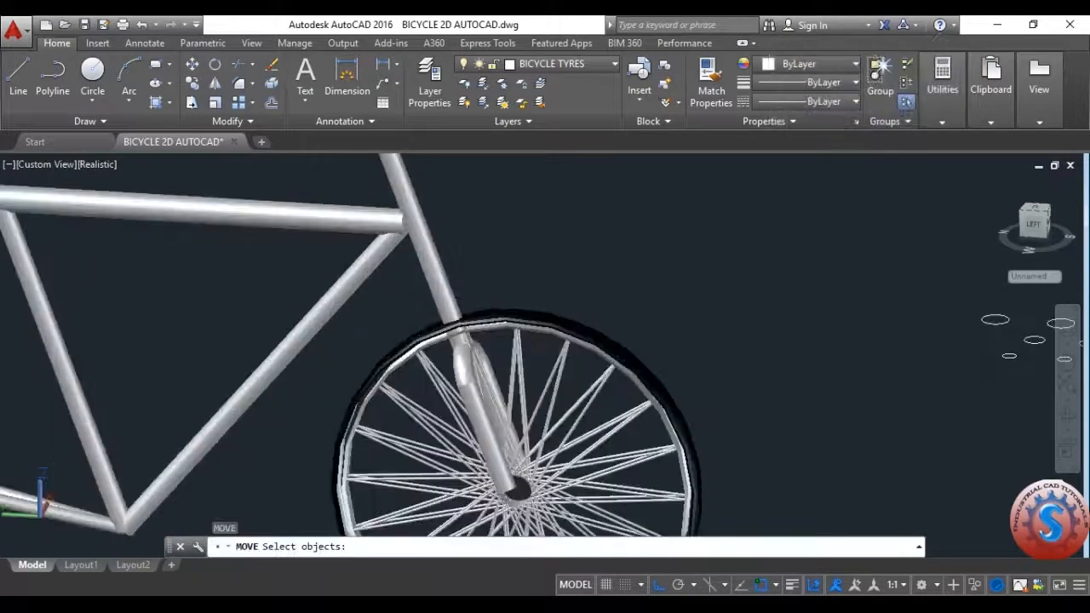
{"action": "left_click", "coordinate": [463, 360]}
{"action": "scroll", "coordinate": [458, 365], "scroll_direction": "up", "scroll_amount": 3}
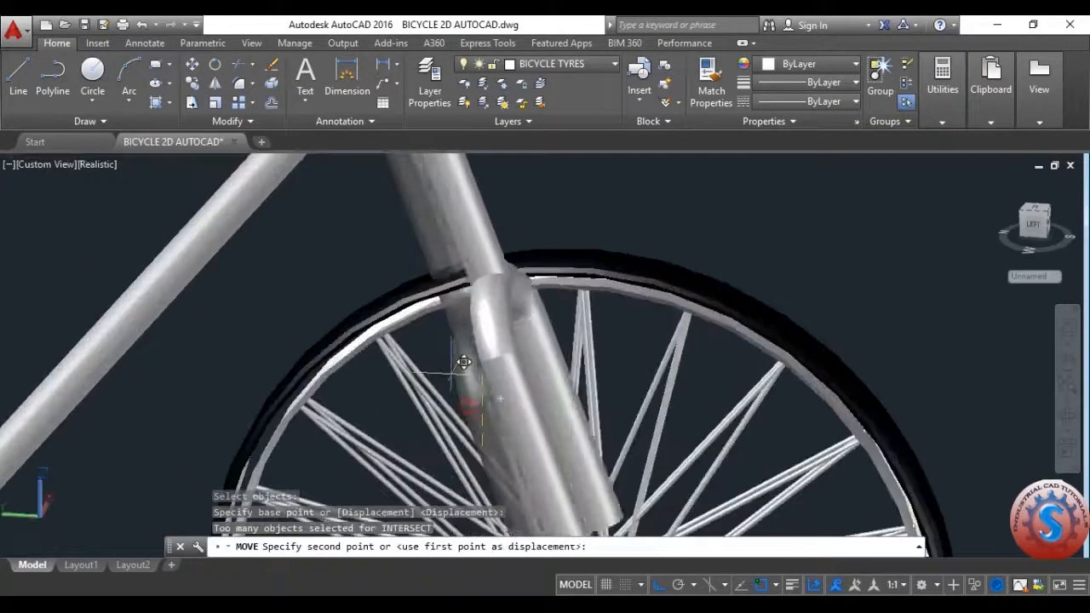
{"action": "scroll", "coordinate": [434, 382], "scroll_direction": "down", "scroll_amount": 5}
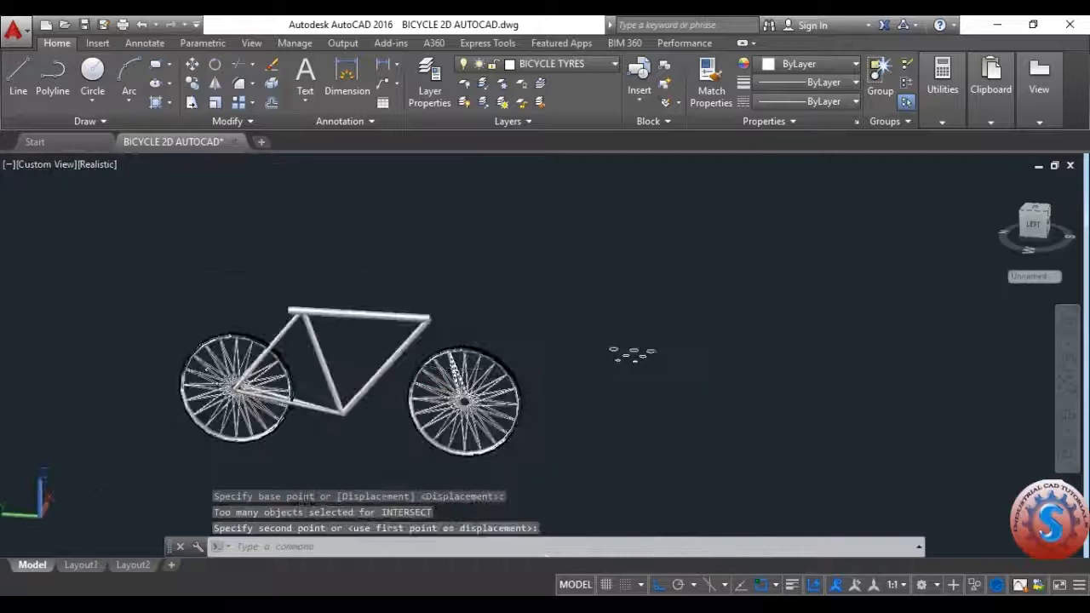
- Undo the last two moves of the combined handlebar and fork body
{"action": "key", "text": "ctrl+z"}
{"action": "key", "text": "ctrl+z"}
- Nudge the combined handlebar and fork body until the fork ends meet the front wheel hub, and save the drawing
{"action": "key", "text": "ctrl+Up"}
{"action": "key", "text": "ctrl+Up"}
{"action": "key", "text": "ctrl+Up"}
{"action": "key", "text": "ctrl+Up"}
{"action": "key", "text": "ctrl+Right"}
{"action": "key", "text": "ctrl+Right"}
{"action": "key", "text": "ctrl+Right"}
{"action": "key", "text": "ctrl+Right"}
{"action": "key", "text": "ctrl+Left"}
{"action": "key", "text": "ctrl+Left"}
{"action": "key", "text": "ctrl+Left"}
{"action": "key", "text": "ctrl+Left"}
{"action": "key", "text": "ctrl+Left"}
{"action": "key", "text": "ctrl+Left"}
{"action": "key", "text": "ctrl+Left"}
{"action": "key", "text": "ctrl+Left"}
{"action": "key", "text": "ctrl+Left"}
{"action": "key", "text": "ctrl+Right"}
{"action": "key", "text": "ctrl+Right"}
{"action": "key", "text": "ctrl+Right"}
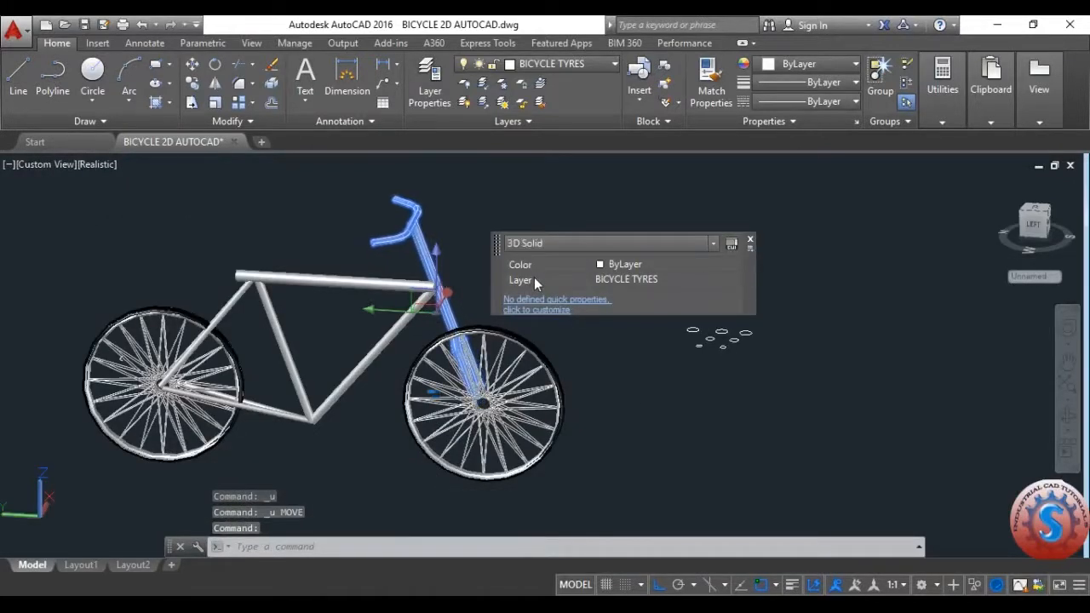
{"action": "key", "text": "Escape"}
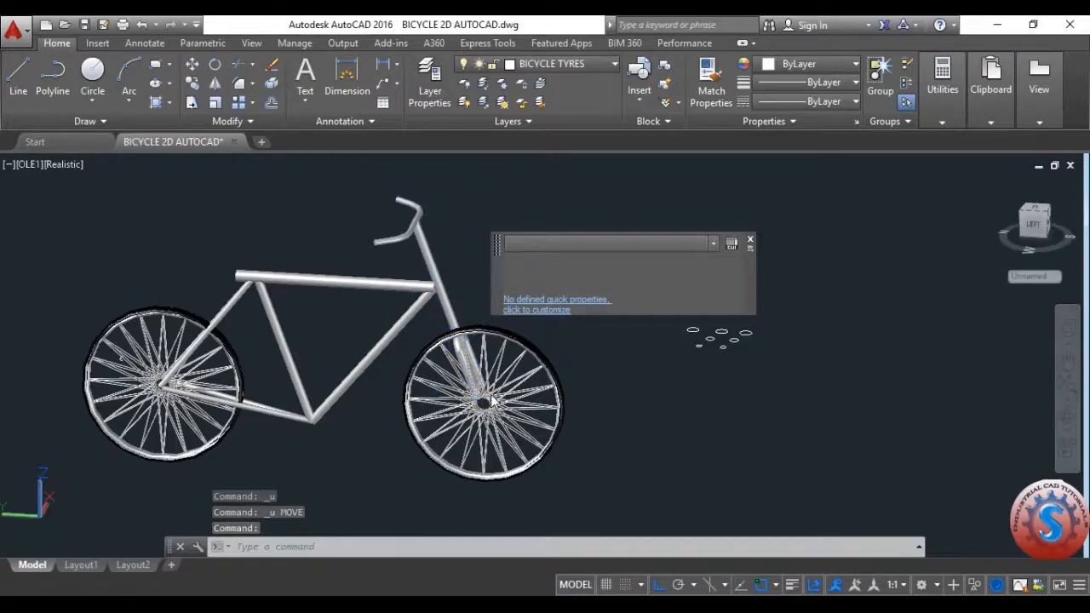
{"action": "key", "text": "ctrl+s"}
- Try to shift the handlebar and fork body sideways into line with the front wheel, checking it from the front
{"action": "left_click", "coordinate": [1068, 417]}
{"action": "left_click_drag", "start_coordinate": [698, 391], "coordinate": [477, 377]}
{"action": "key", "text": "Escape"}
{"action": "left_click", "coordinate": [368, 375]}
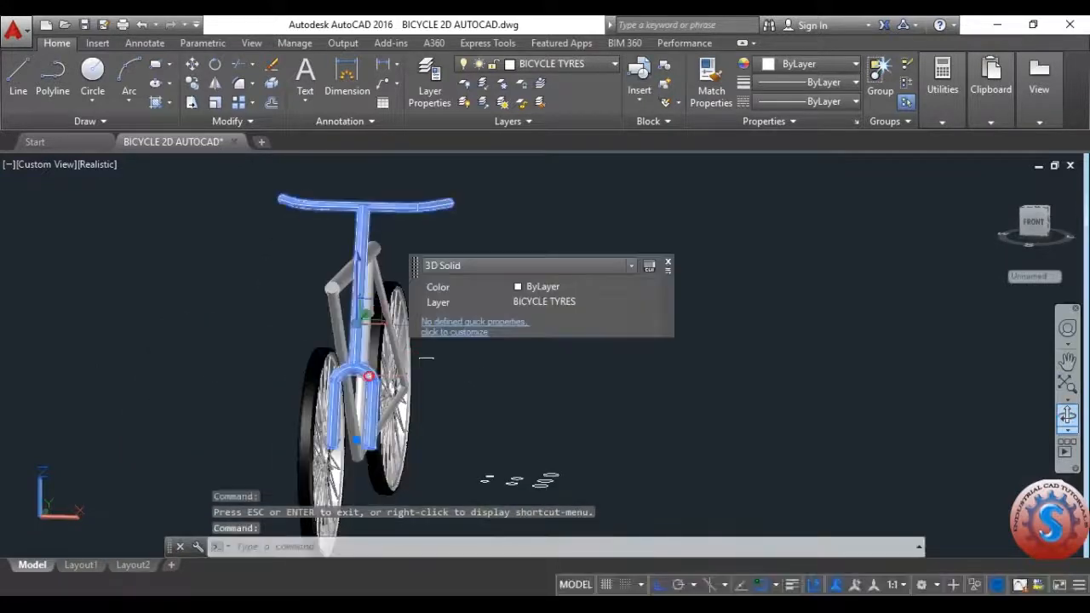
{"action": "middle_click_drag", "start_coordinate": [425, 357], "coordinate": [374, 368], "text": "shift"}
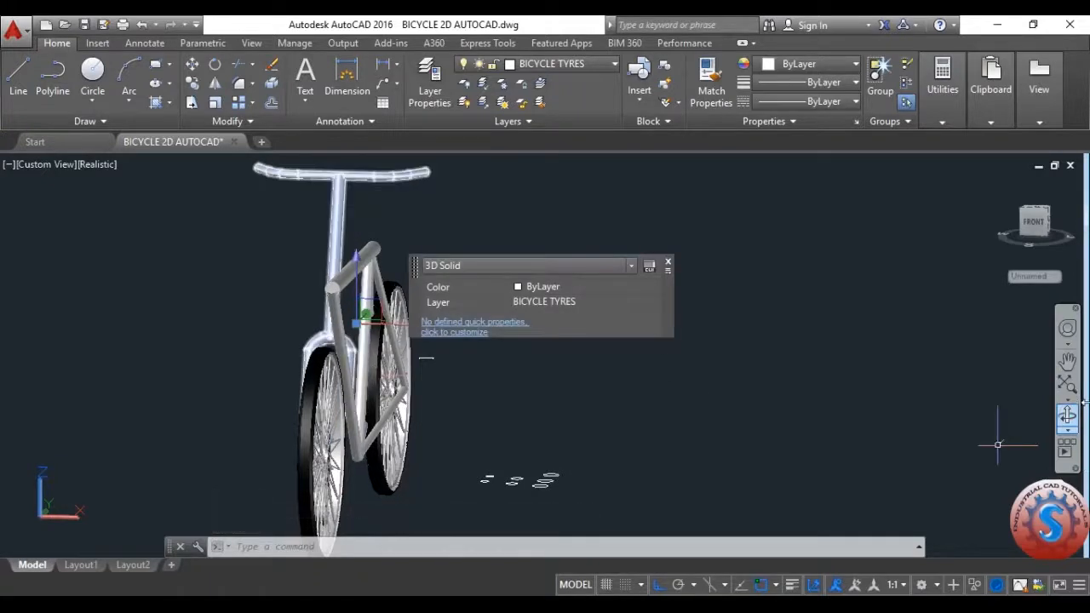
{"action": "left_click", "coordinate": [1067, 415]}
{"action": "left_click_drag", "start_coordinate": [766, 400], "coordinate": [599, 404]}
{"action": "key", "text": "Escape"}
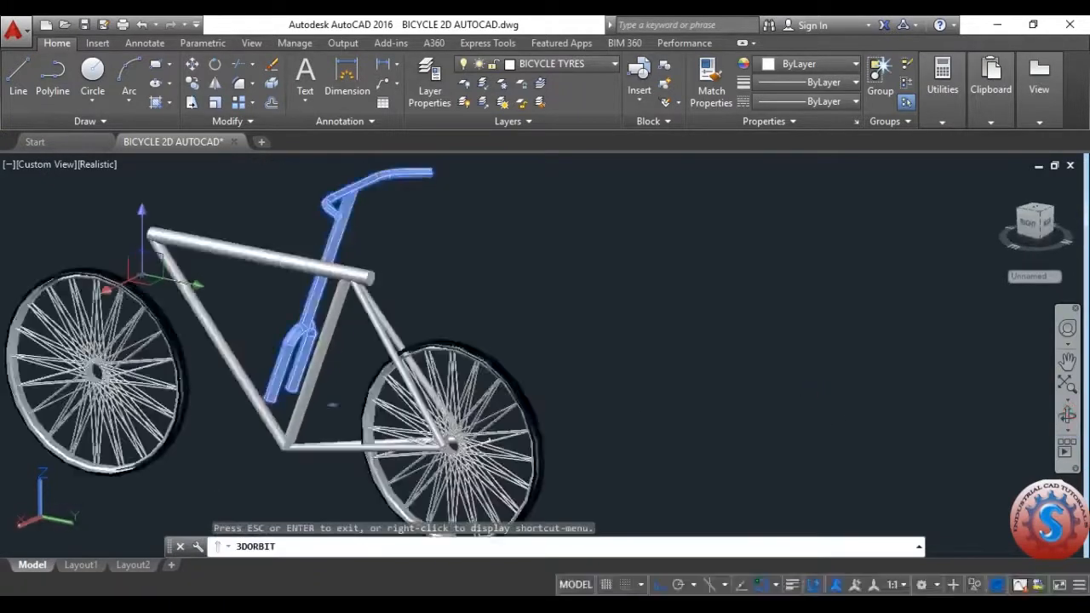
- Undo the last nudges of the handlebar and fork body
{"action": "key", "text": "ctrl+z"}
{"action": "key", "text": "ctrl+z"}
{"action": "key", "text": "ctrl+z"}
{"action": "type", "text": "z"}
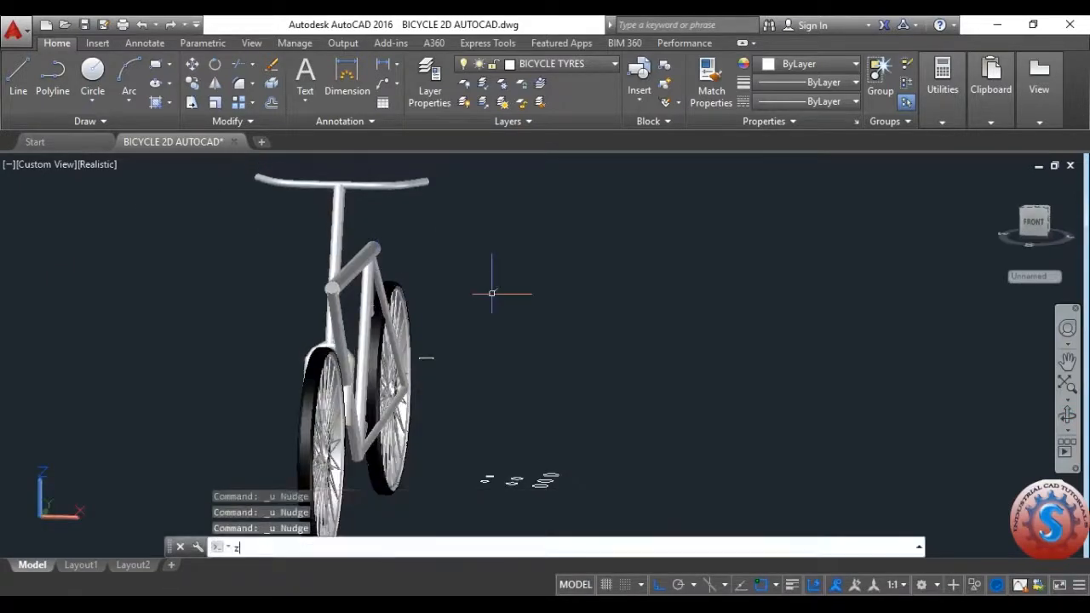
{"action": "key", "text": "ctrl+z"}
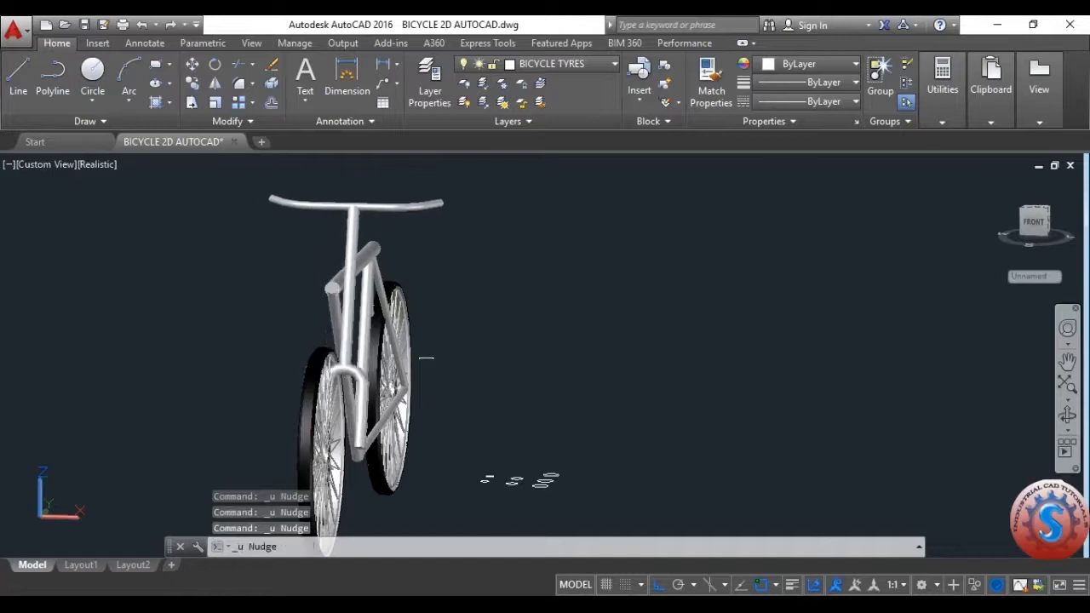
{"action": "key", "text": "ctrl+z"}
{"action": "key", "text": "ctrl+z"}
{"action": "key", "text": "ctrl+z"}
{"action": "key", "text": "ctrl+z"}
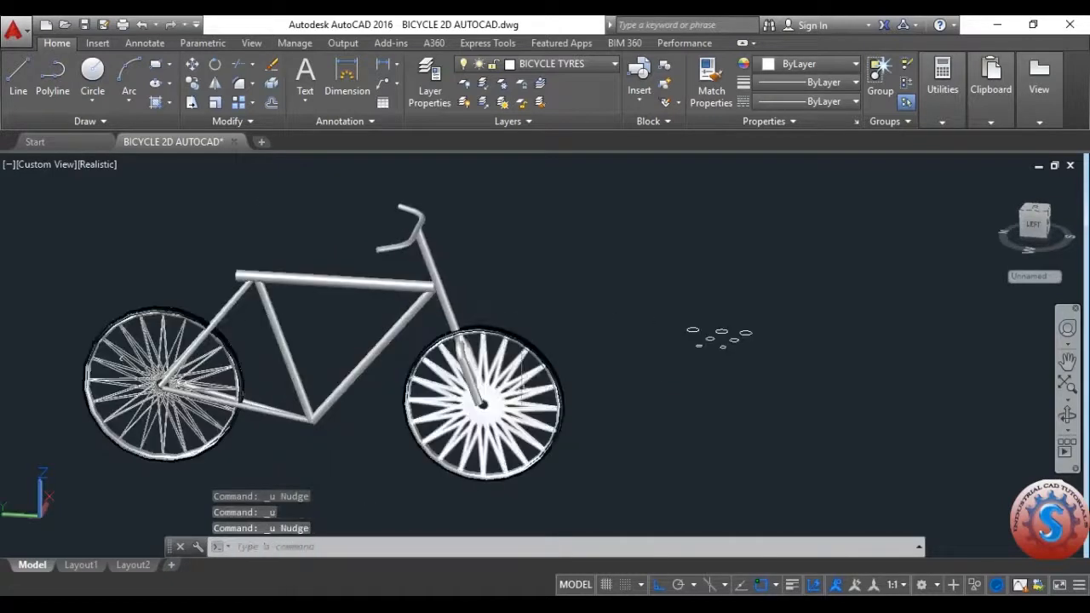
- Erase the leftover construction circles lying beyond the front wheel
{"action": "left_click", "coordinate": [1069, 412]}
{"action": "left_click_drag", "start_coordinate": [773, 419], "coordinate": [413, 401]}
{"action": "left_click_drag", "start_coordinate": [515, 337], "coordinate": [463, 376]}
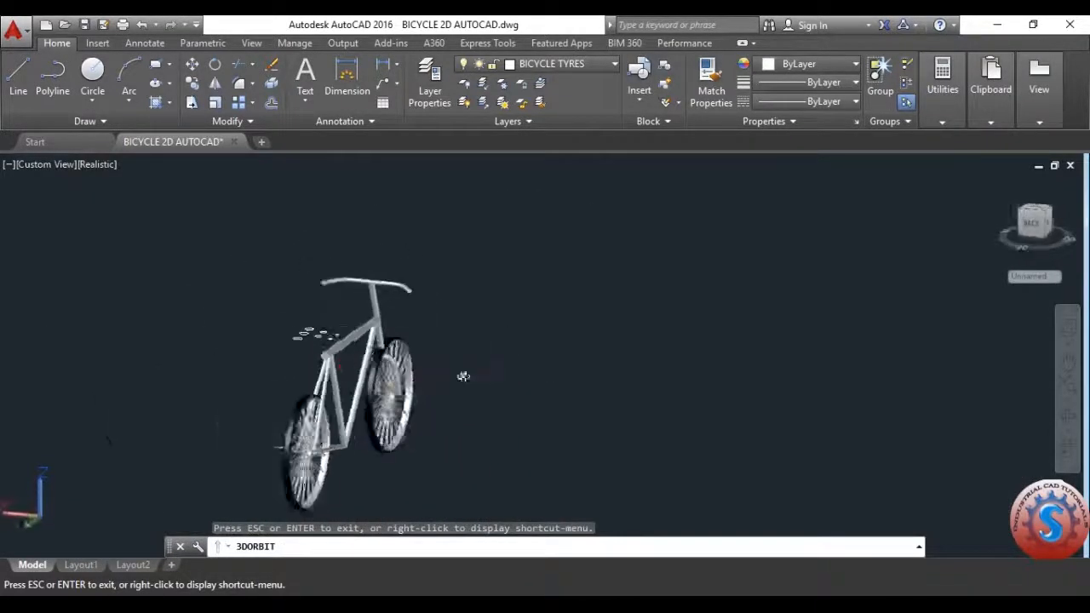
{"action": "left_click_drag", "start_coordinate": [378, 393], "coordinate": [521, 375]}
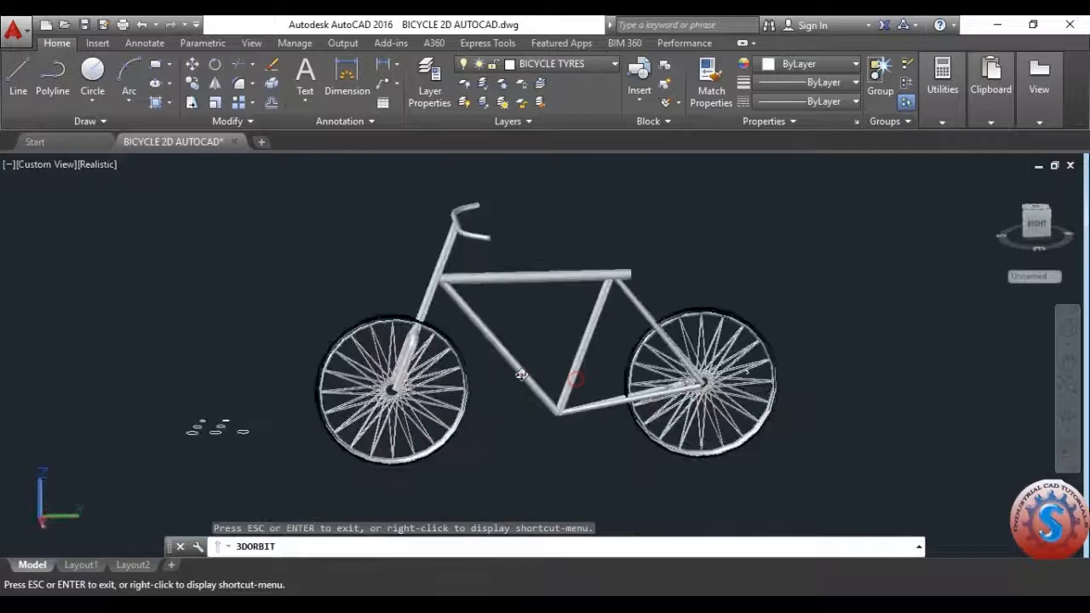
{"action": "key", "text": "Escape"}
{"action": "left_click", "coordinate": [124, 345]}
{"action": "key", "text": "Delete"}
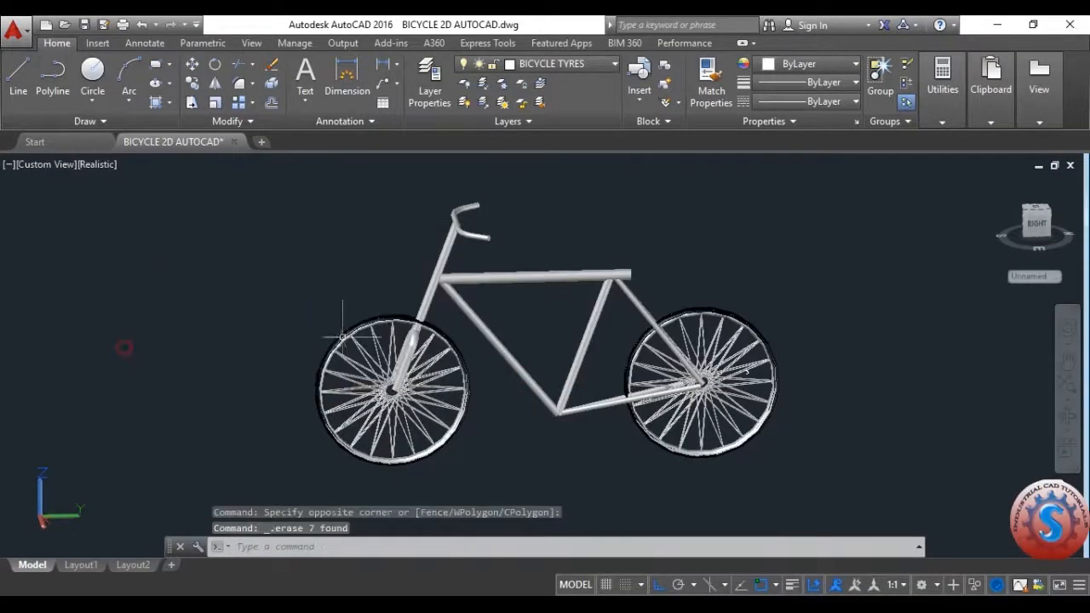
- Bring the whole bicycle into view from its side and save the drawing
{"action": "left_click", "coordinate": [1075, 419]}
{"action": "left_click_drag", "start_coordinate": [597, 375], "coordinate": [538, 382]}
{"action": "key", "text": "Escape"}
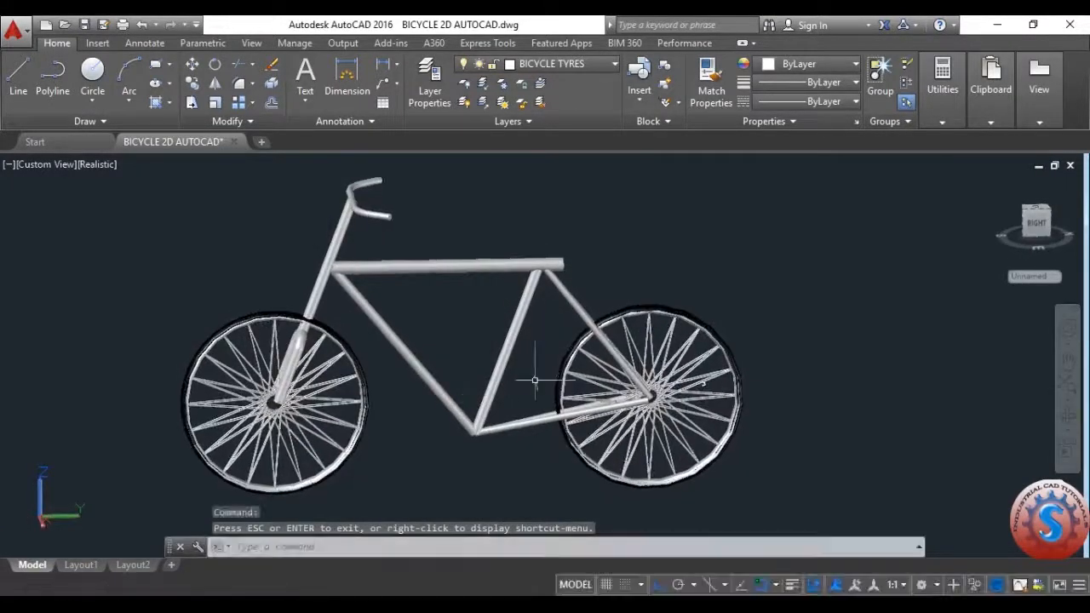
{"action": "left_click", "coordinate": [67, 185]}
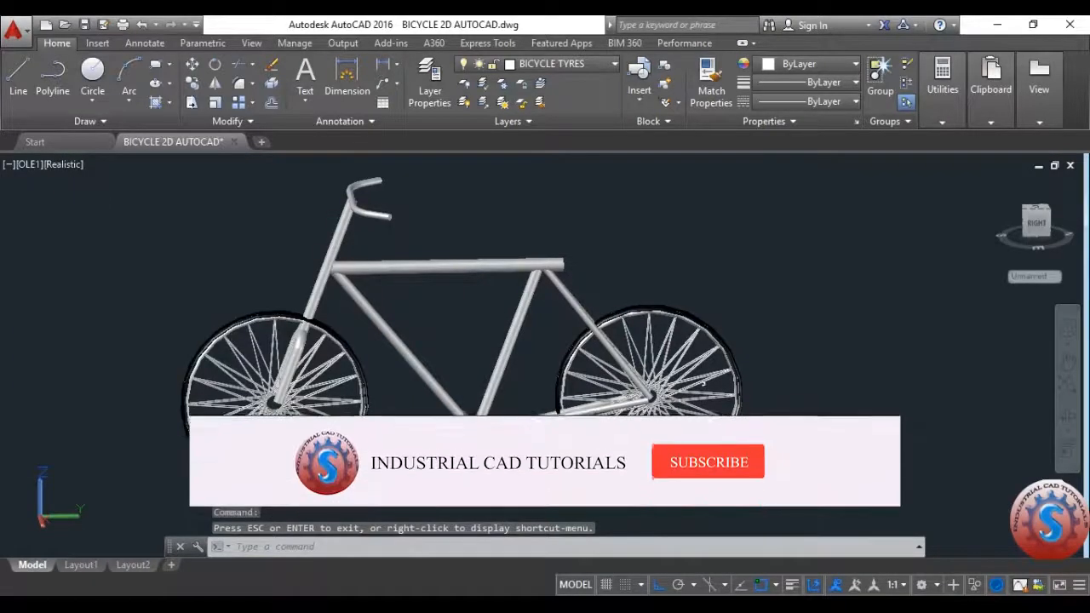
{"action": "scroll", "coordinate": [620, 321], "scroll_direction": "up", "scroll_amount": 3}
{"action": "scroll", "coordinate": [608, 321], "scroll_direction": "down", "scroll_amount": 8}
{"action": "scroll", "coordinate": [590, 324], "scroll_direction": "up", "scroll_amount": 6}
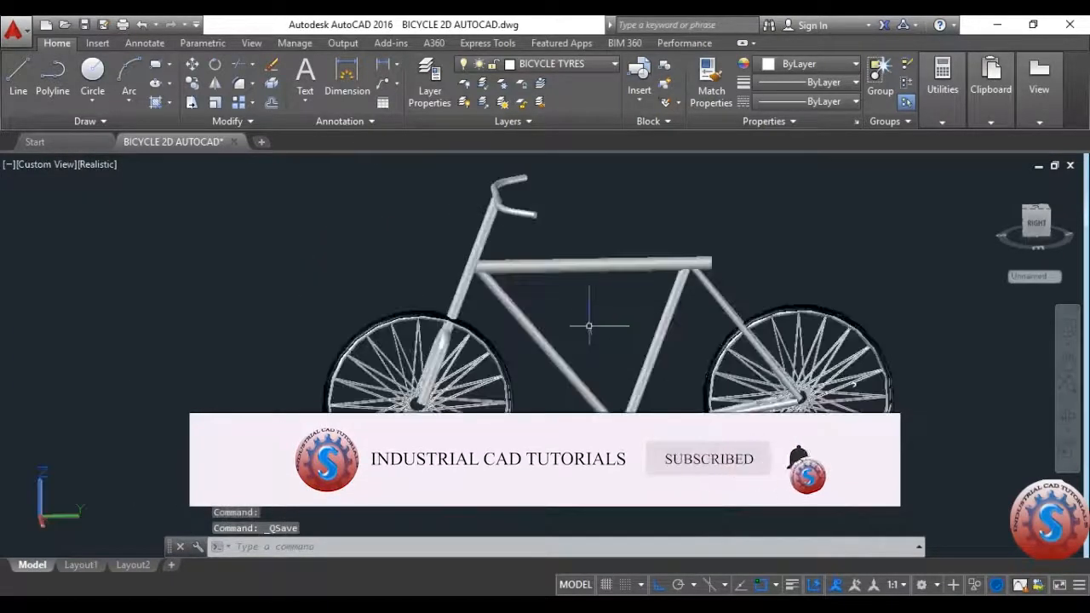
{"action": "scroll", "coordinate": [596, 325], "scroll_direction": "down", "scroll_amount": 2}
{"action": "scroll", "coordinate": [602, 327], "scroll_direction": "up", "scroll_amount": 1}
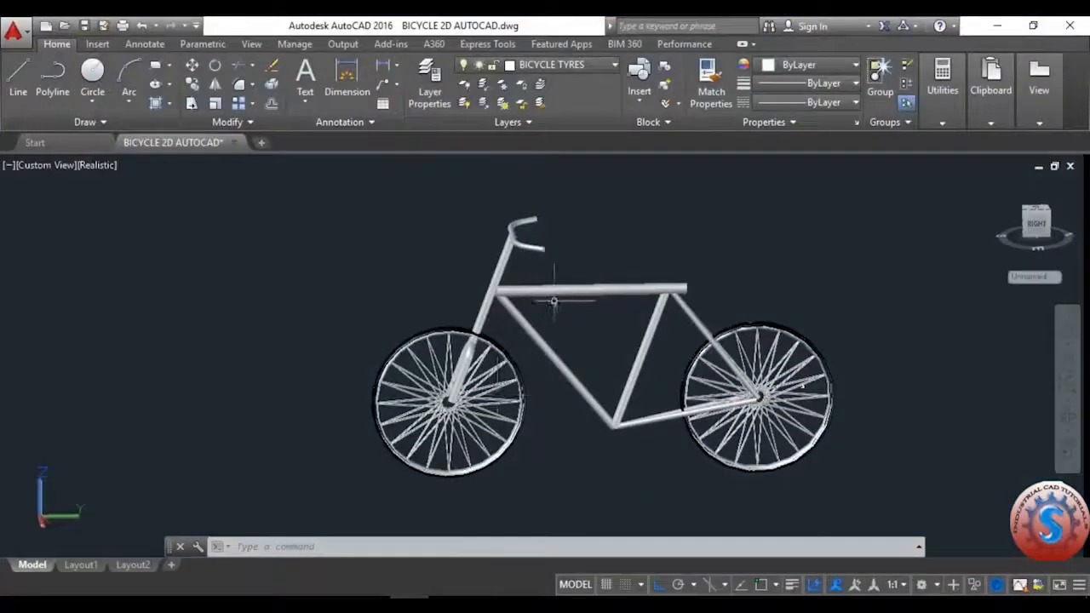
{"action": "scroll", "coordinate": [553, 300], "scroll_direction": "down", "scroll_amount": 1}
{"action": "left_click", "coordinate": [13, 31]}
{"action": "left_click", "coordinate": [60, 197]}
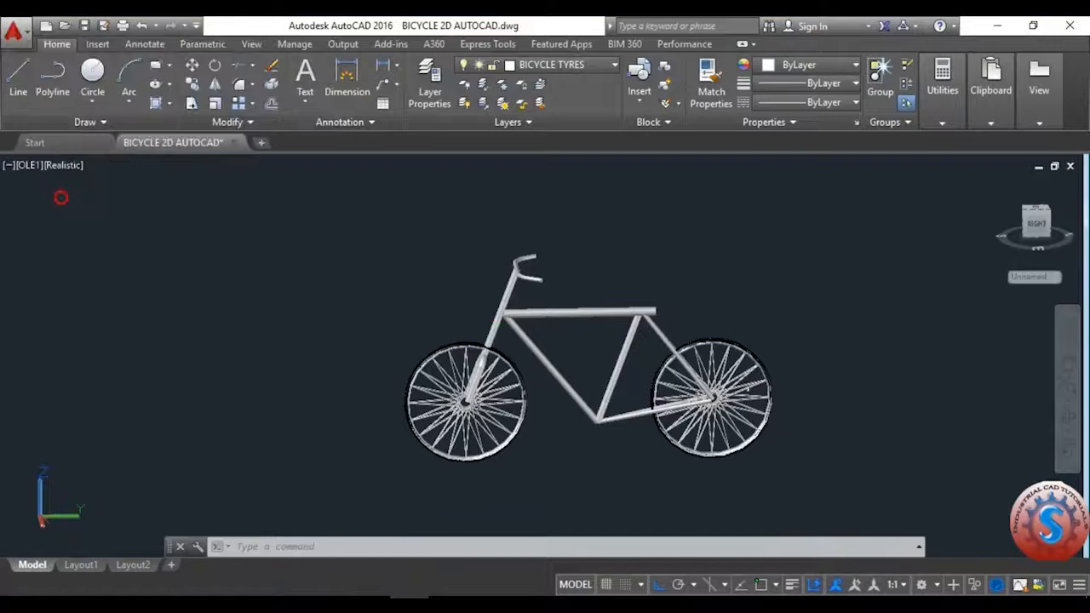
- Set the viewport to the preset Left view of the bicycle
{"action": "scroll", "coordinate": [330, 281], "scroll_direction": "up", "scroll_amount": 4}
{"action": "scroll", "coordinate": [739, 443], "scroll_direction": "down", "scroll_amount": 6}
{"action": "scroll", "coordinate": [771, 456], "scroll_direction": "up", "scroll_amount": 4}
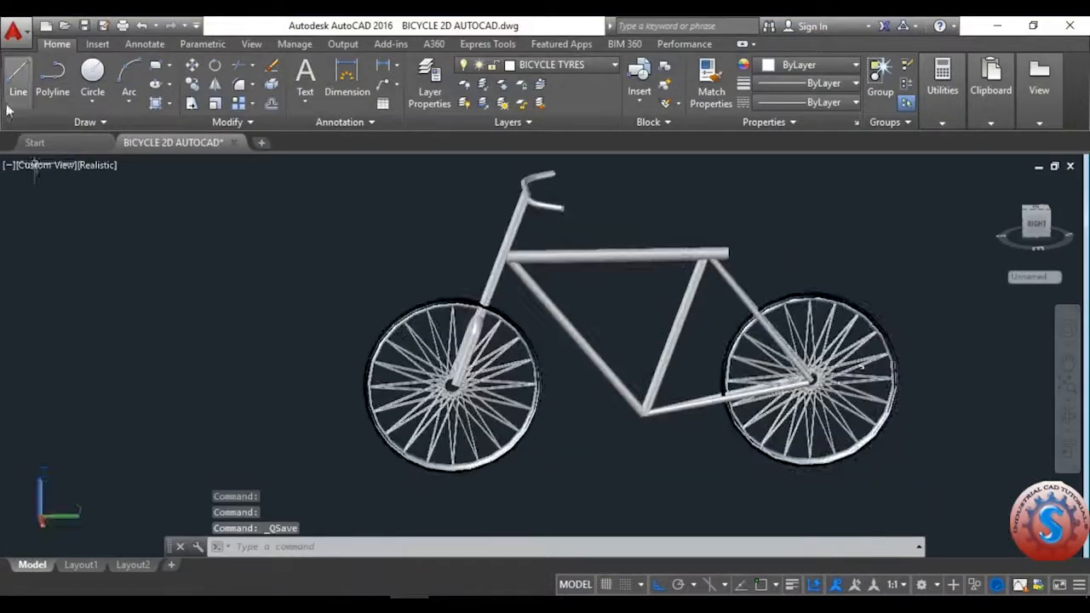
{"action": "left_click", "coordinate": [29, 176]}
{"action": "left_click", "coordinate": [46, 165]}
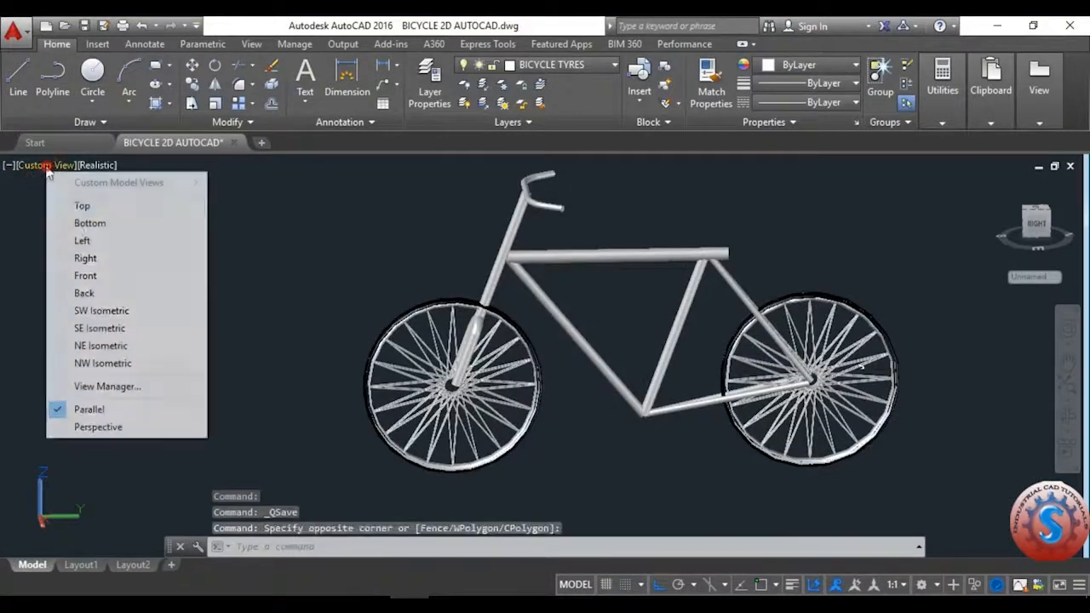
{"action": "left_click", "coordinate": [94, 224]}
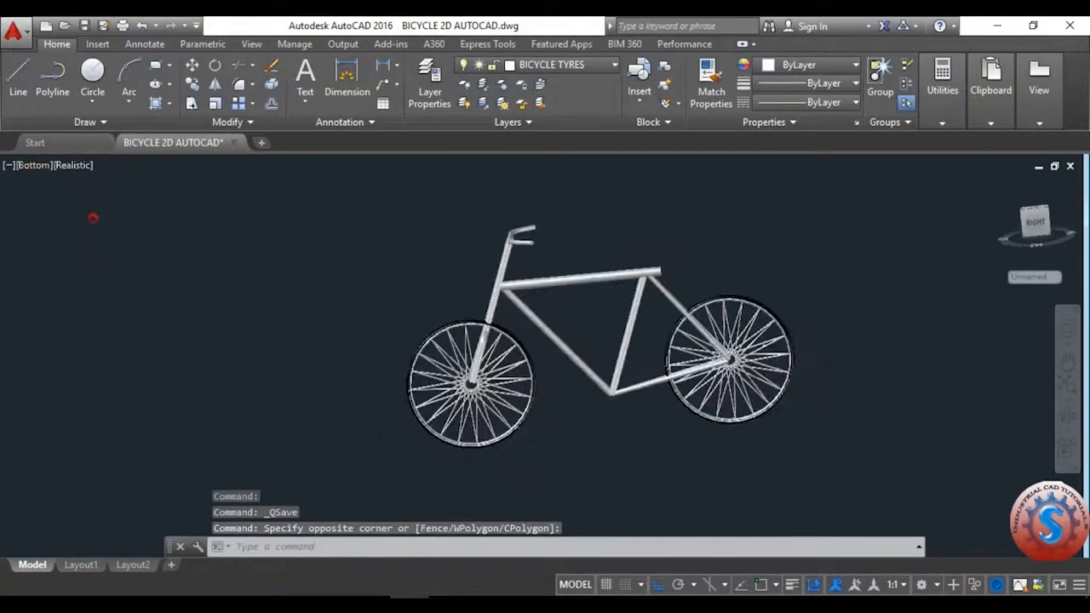
{"action": "left_click", "coordinate": [28, 165]}
{"action": "left_click", "coordinate": [93, 245]}
{"action": "scroll", "coordinate": [762, 340], "scroll_direction": "up", "scroll_amount": 6}
{"action": "scroll", "coordinate": [592, 380], "scroll_direction": "down", "scroll_amount": 3}
- Draw a circle of diameter 80 centred on the lower junction of the frame tubes
{"action": "type", "text": "c"}
{"action": "key", "text": "Return"}
{"action": "scroll", "coordinate": [328, 384], "scroll_direction": "up", "scroll_amount": 5}
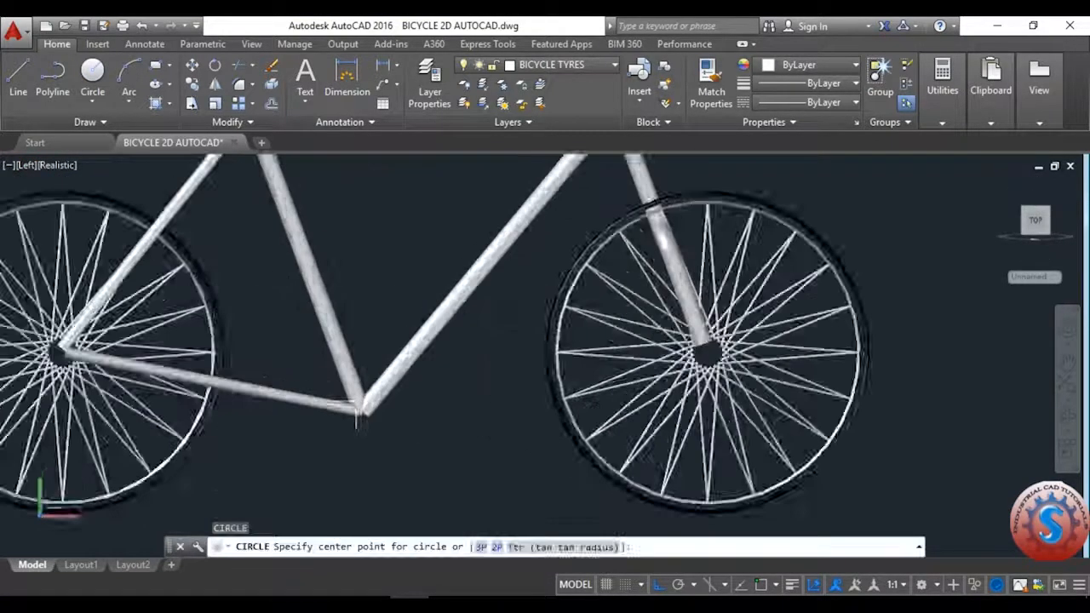
{"action": "left_click", "coordinate": [364, 412]}
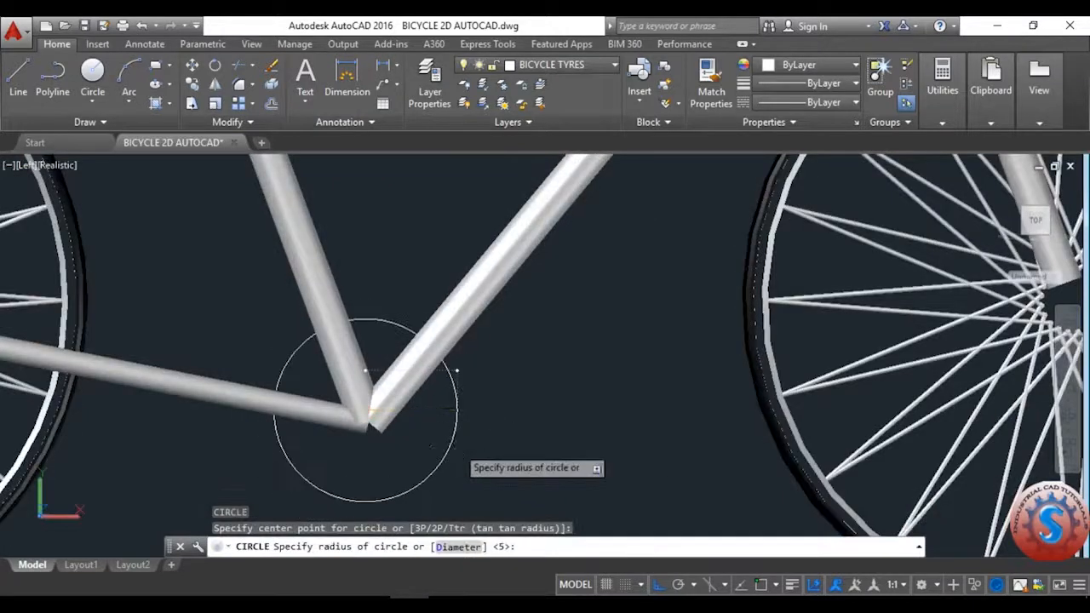
{"action": "type", "text": "d"}
{"action": "key", "text": "Return"}
{"action": "type", "text": "80"}
{"action": "key", "text": "Return"}
{"action": "scroll", "coordinate": [465, 392], "scroll_direction": "down", "scroll_amount": 5}
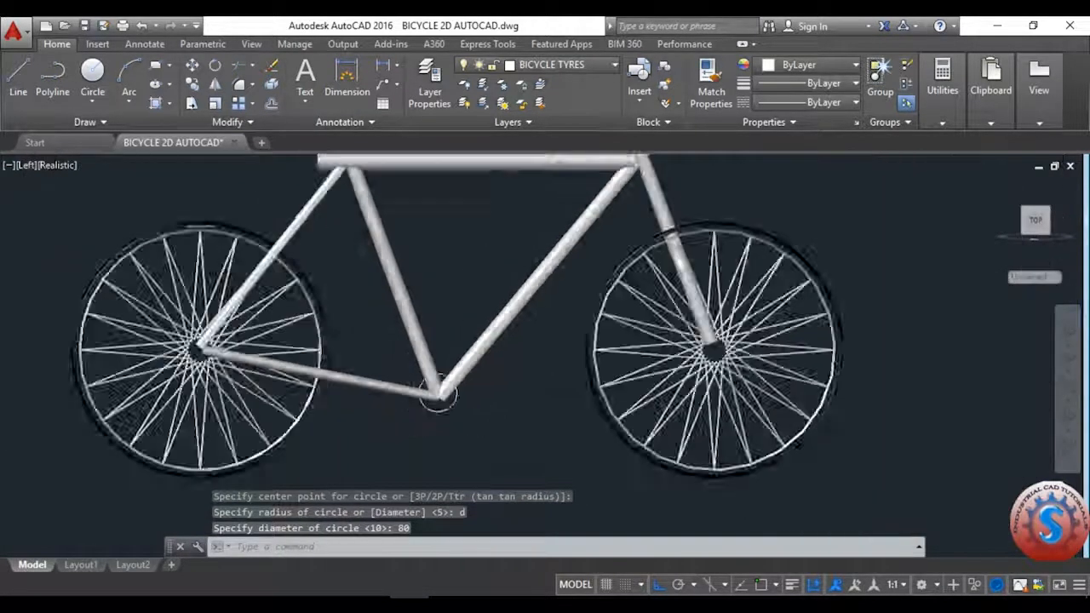
{"action": "scroll", "coordinate": [474, 383], "scroll_direction": "up", "scroll_amount": 3}
{"action": "type", "text": "exy"}
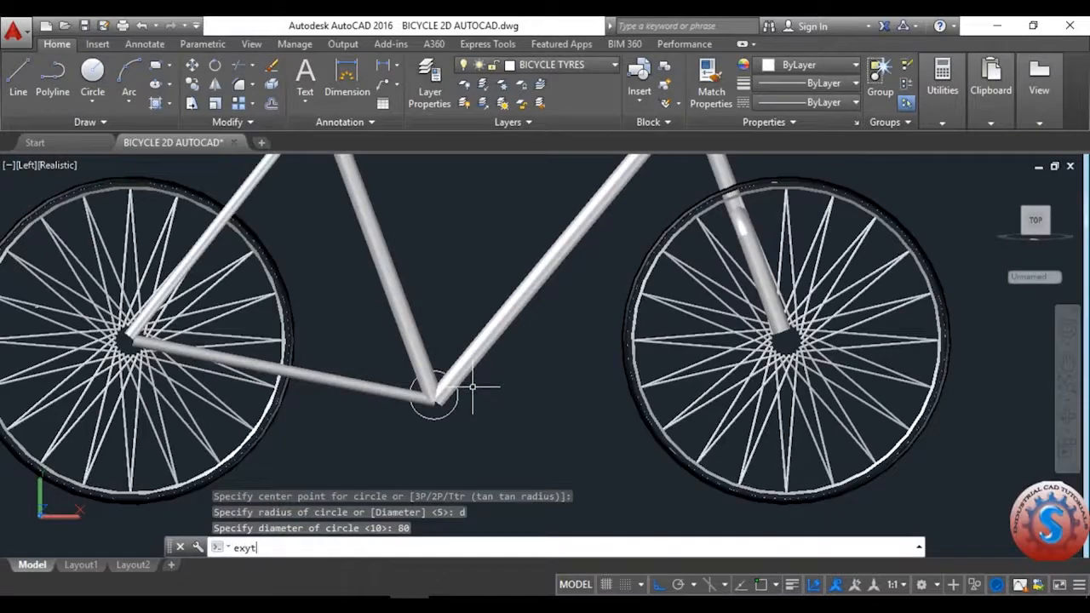
{"action": "type", "text": "t"}
{"action": "key", "text": "Return"}
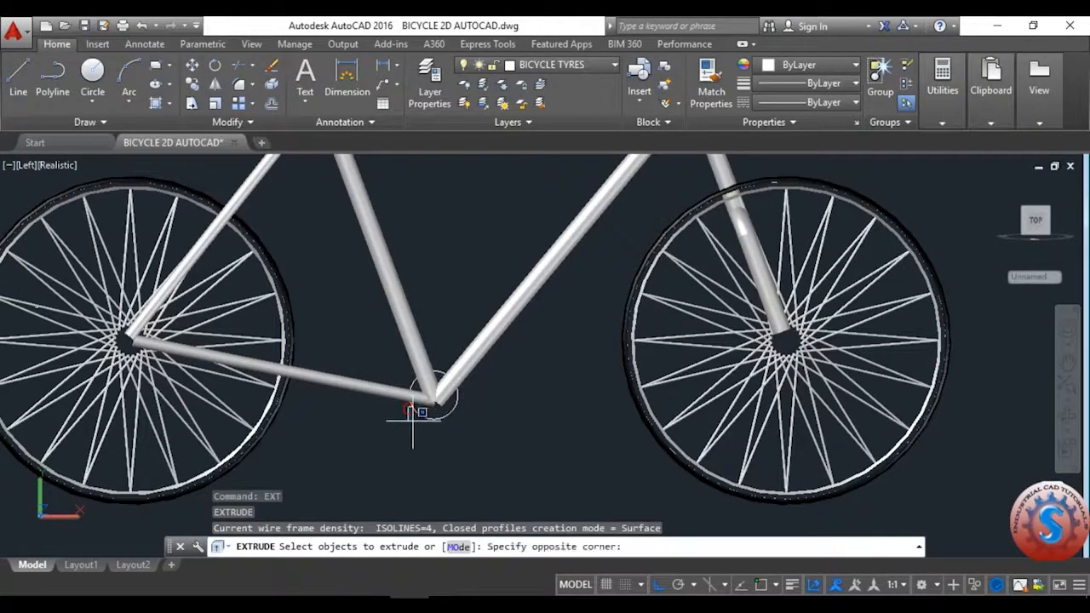
{"action": "left_click", "coordinate": [413, 416]}
{"action": "left_click", "coordinate": [425, 401]}
{"action": "key", "text": "Return"}
{"action": "scroll", "coordinate": [421, 397], "scroll_direction": "up", "scroll_amount": 2}
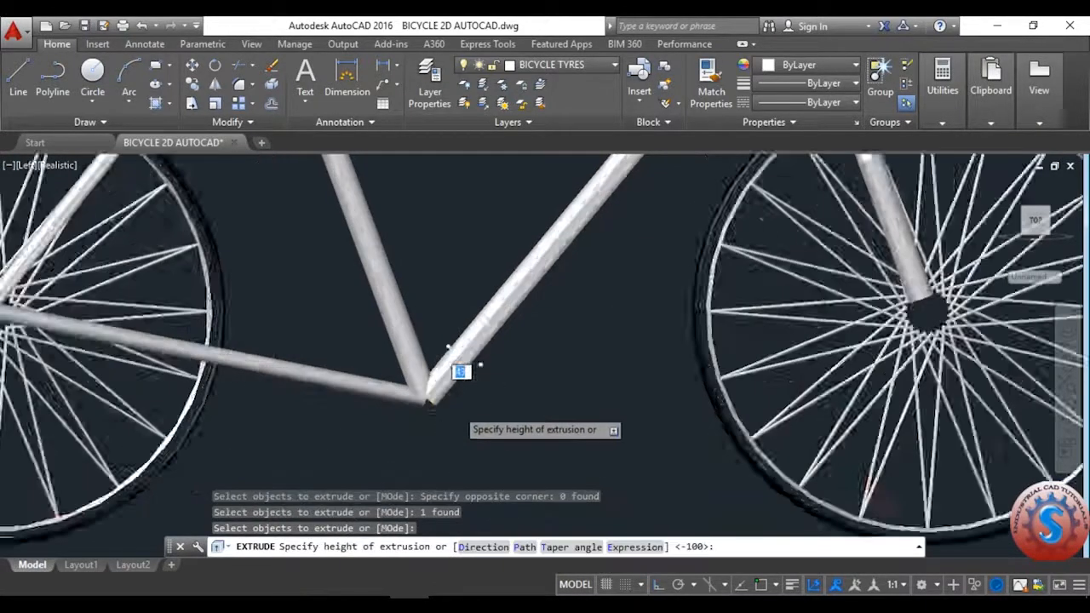
{"action": "scroll", "coordinate": [461, 372], "scroll_direction": "up", "scroll_amount": 2}
{"action": "key", "text": "Escape"}
- Save the drawing and set the viewport to the NW Isometric view
{"action": "key", "text": "ctrl+s"}
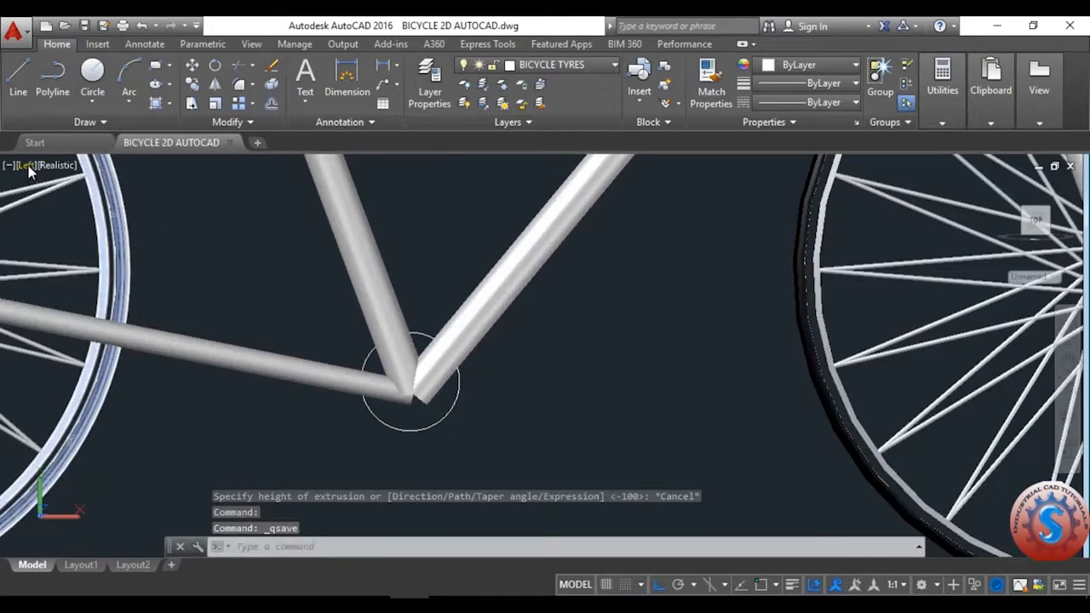
{"action": "left_click", "coordinate": [28, 165]}
{"action": "left_click", "coordinate": [81, 362]}
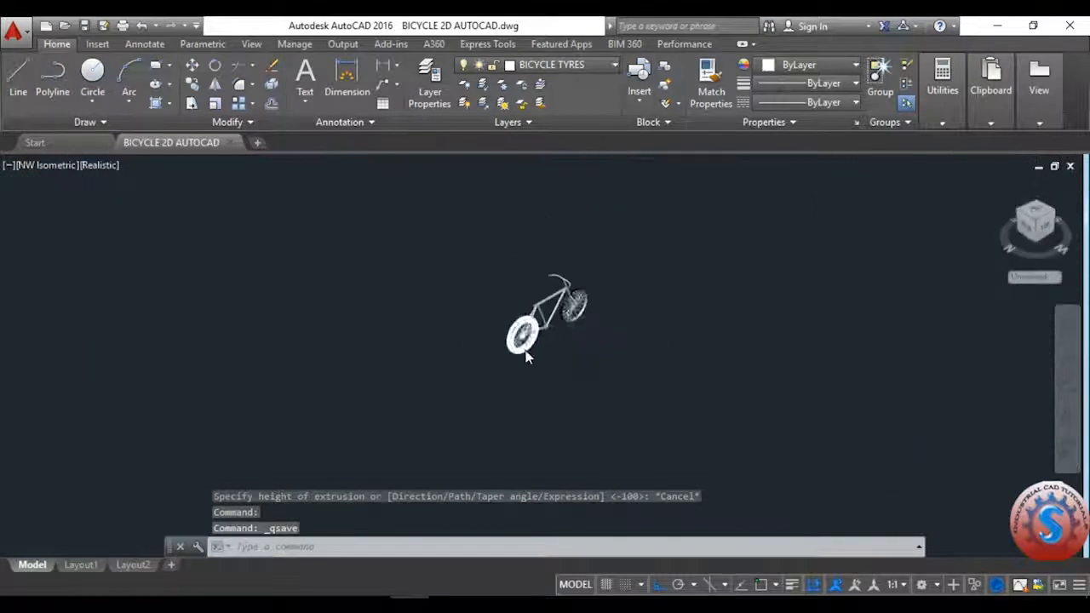
- Extrude the circle at the lower frame junction to a height of about 52, using Solid as the creation mode
{"action": "type", "text": "ext"}
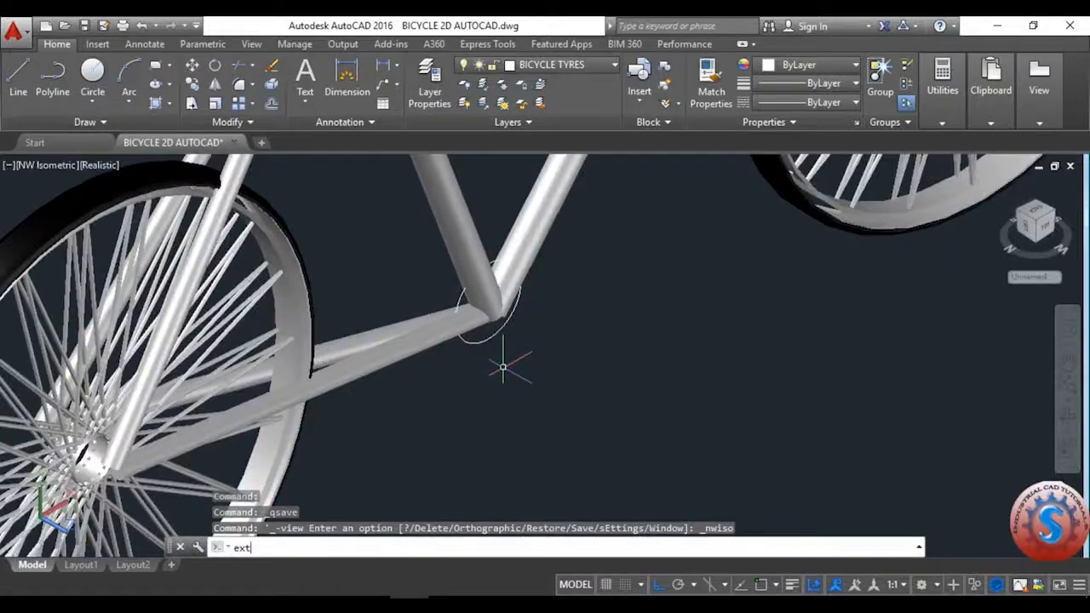
{"action": "key", "text": "Return"}
{"action": "left_click", "coordinate": [458, 547]}
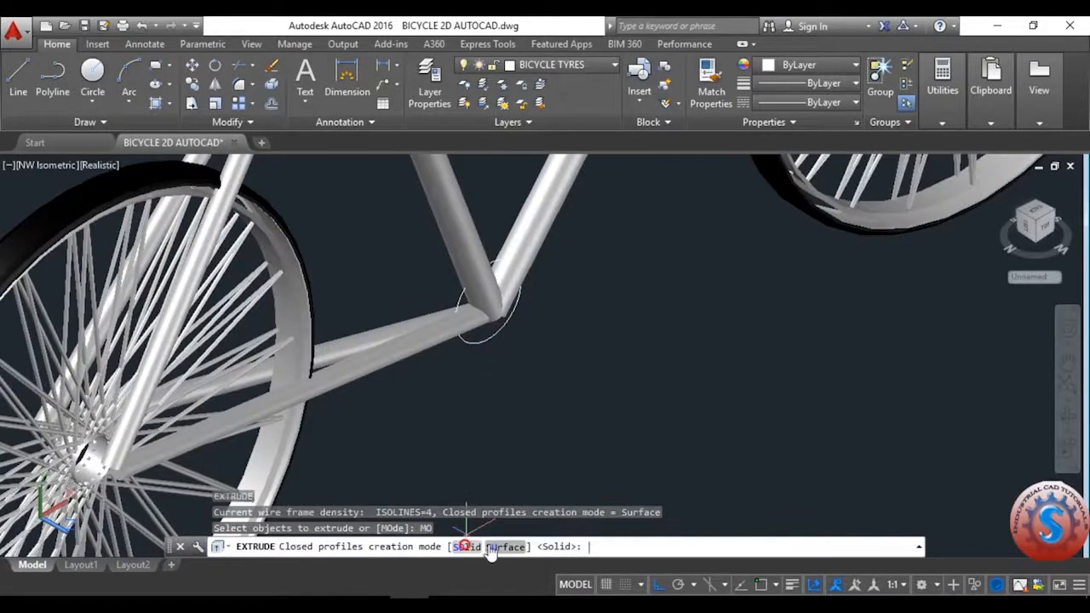
{"action": "left_click", "coordinate": [467, 547]}
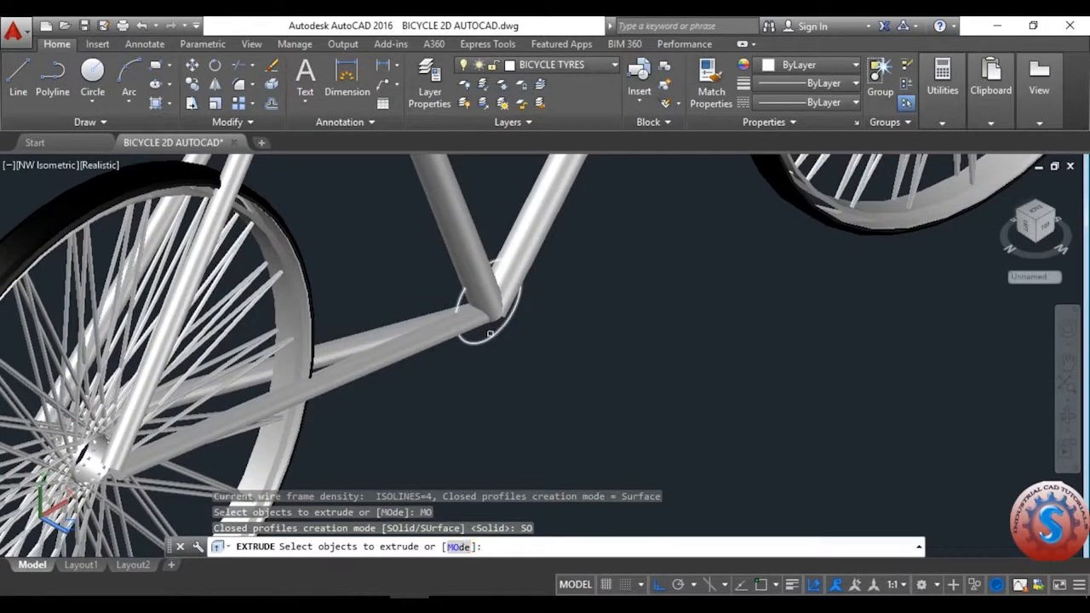
{"action": "left_click", "coordinate": [491, 332]}
{"action": "key", "text": "Return"}
{"action": "scroll", "coordinate": [498, 276], "scroll_direction": "up", "scroll_amount": 2}
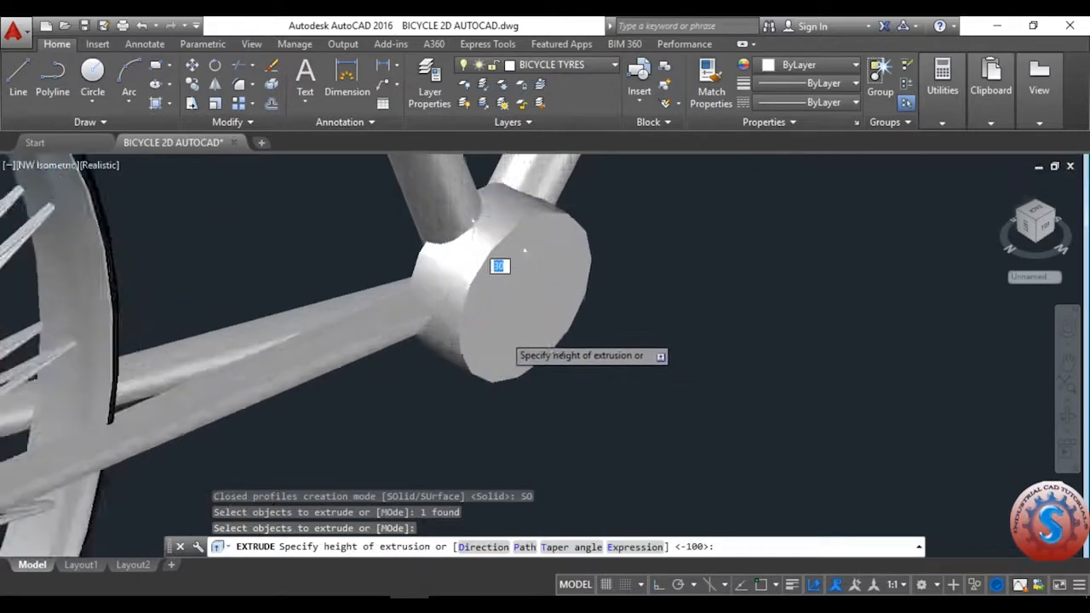
{"action": "scroll", "coordinate": [525, 251], "scroll_direction": "up", "scroll_amount": 1}
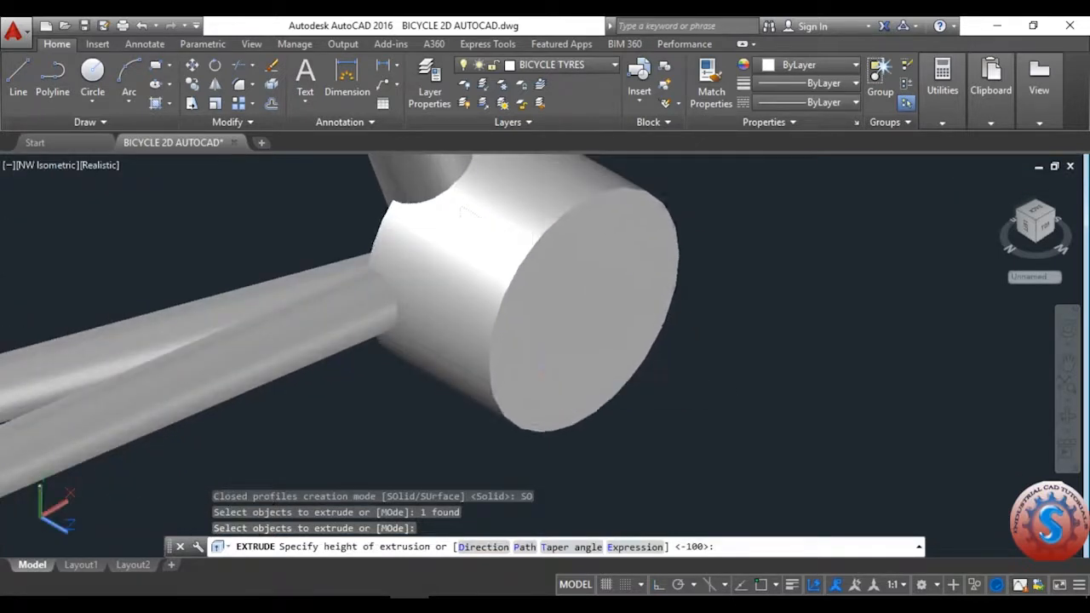
{"action": "left_click", "coordinate": [549, 371]}
{"action": "scroll", "coordinate": [562, 377], "scroll_direction": "down", "scroll_amount": 5}
- Nudge the extruded cylinder back across the frame to centre it on the lower tube junction
{"action": "left_click", "coordinate": [535, 357]}
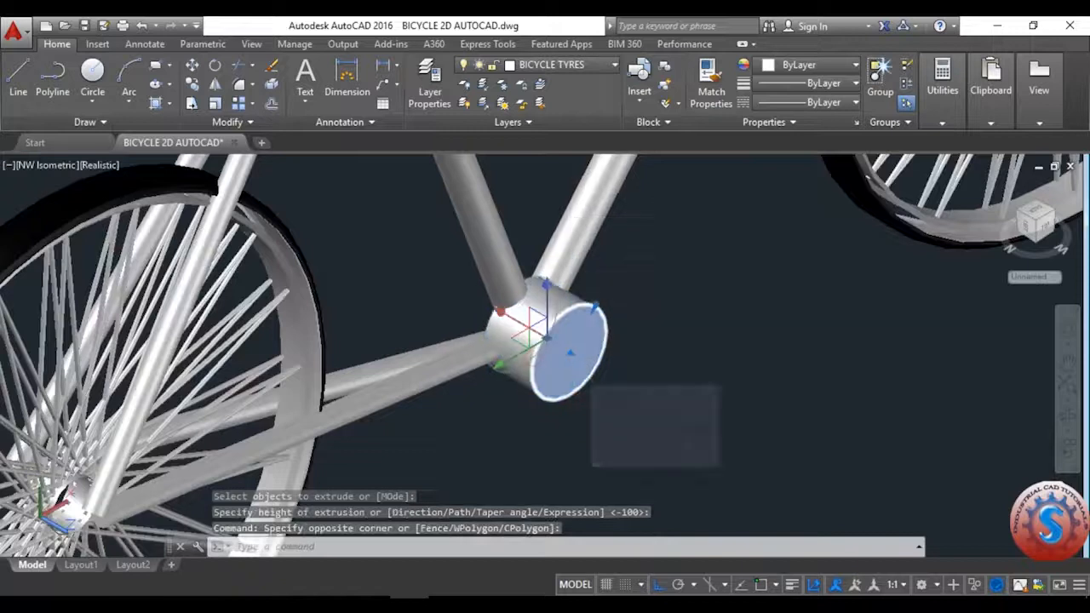
{"action": "key", "text": "ctrl+Left"}
{"action": "key", "text": "ctrl+Left"}
{"action": "key", "text": "ctrl+Left"}
{"action": "key", "text": "ctrl+Left"}
{"action": "key", "text": "ctrl+Left"}
{"action": "key", "text": "ctrl+Left"}
{"action": "key", "text": "ctrl+Left"}
{"action": "key", "text": "ctrl+Left"}
{"action": "key", "text": "ctrl+Left"}
{"action": "key", "text": "ctrl+Left"}
{"action": "key", "text": "ctrl+Left"}
{"action": "key", "text": "ctrl+Left"}
{"action": "key", "text": "ctrl+Left"}
{"action": "key", "text": "ctrl+Left"}
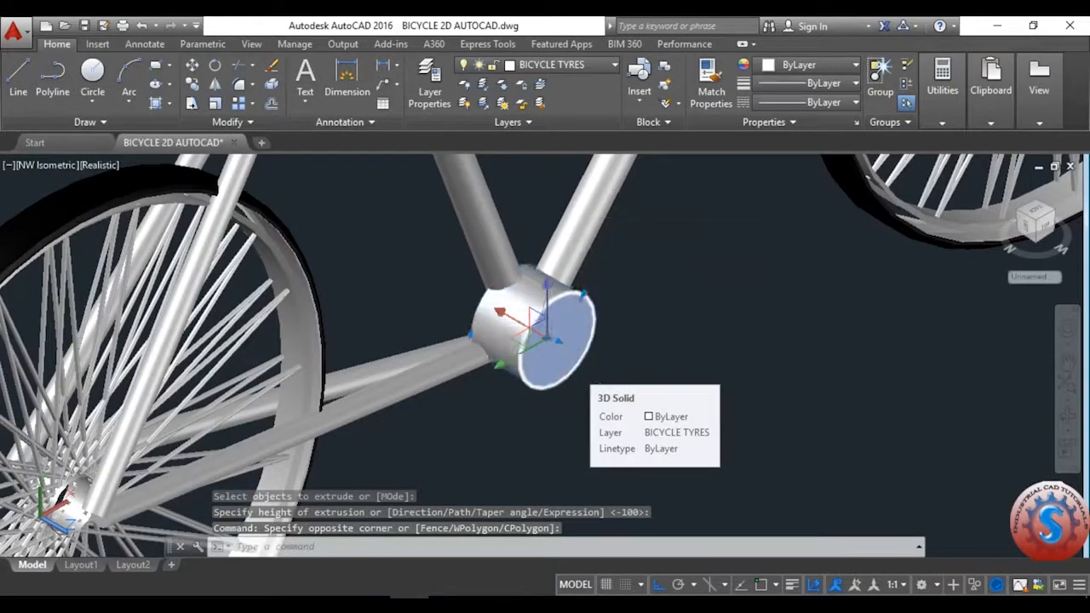
{"action": "key", "text": "ctrl+Up"}
{"action": "key", "text": "ctrl+Up"}
{"action": "key", "text": "ctrl+Up"}
{"action": "key", "text": "ctrl+Up"}
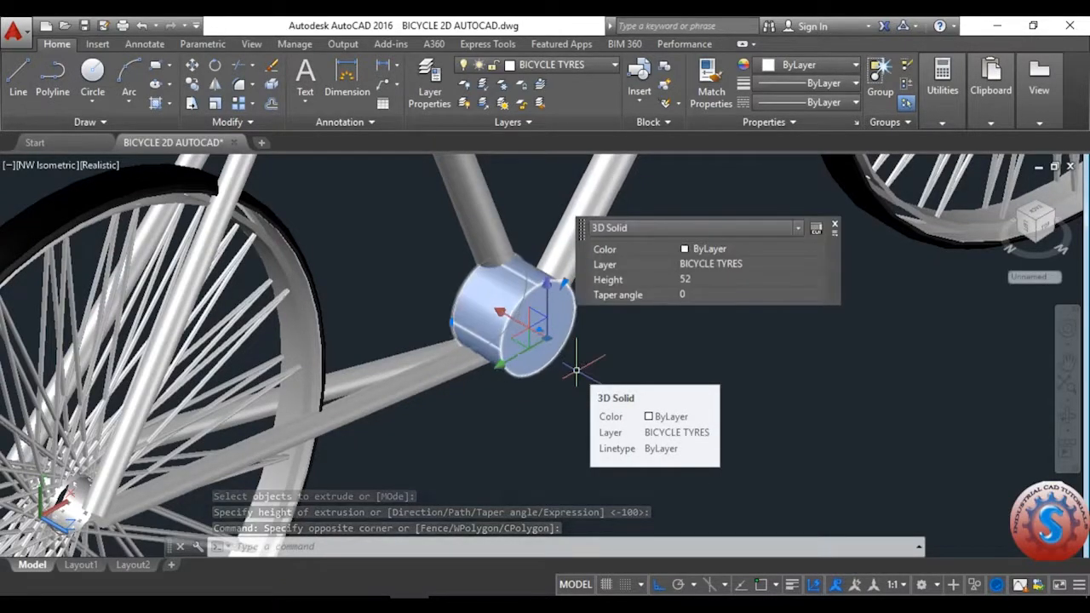
- Undo the cylinder's nudges and its extrusion, then redo only the extrusion at the lower frame junction
{"action": "key", "text": "ctrl+z"}
{"action": "key", "text": "ctrl+z"}
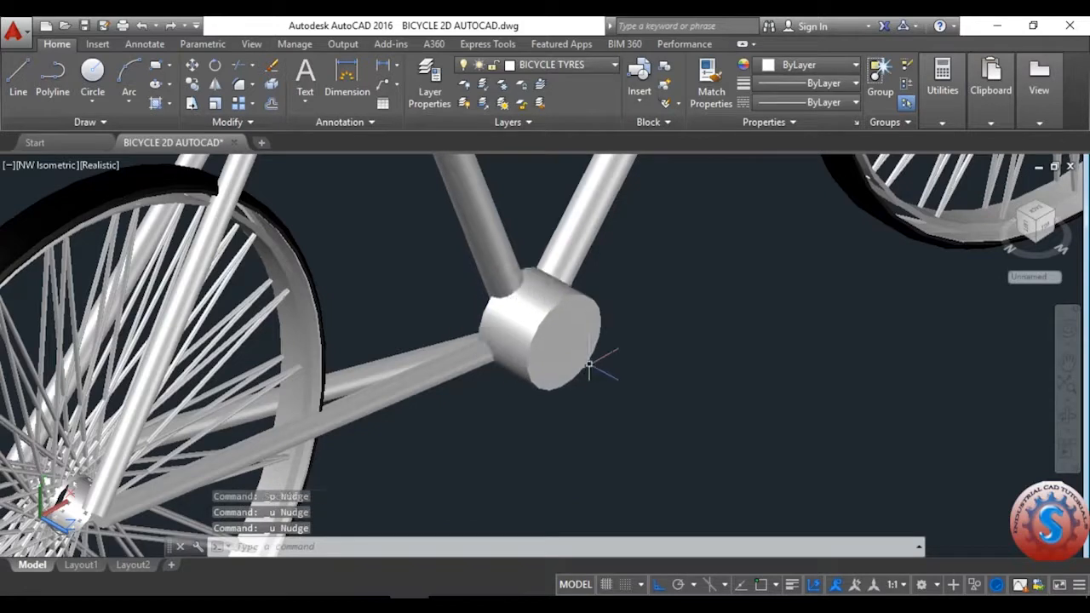
{"action": "key", "text": "ctrl+z"}
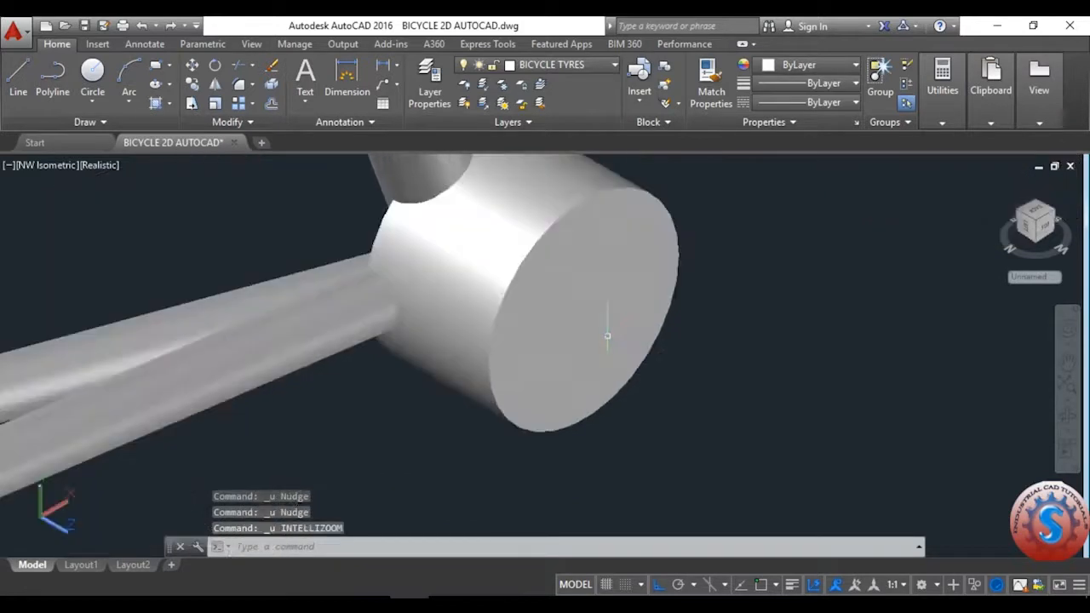
{"action": "key", "text": "ctrl+z"}
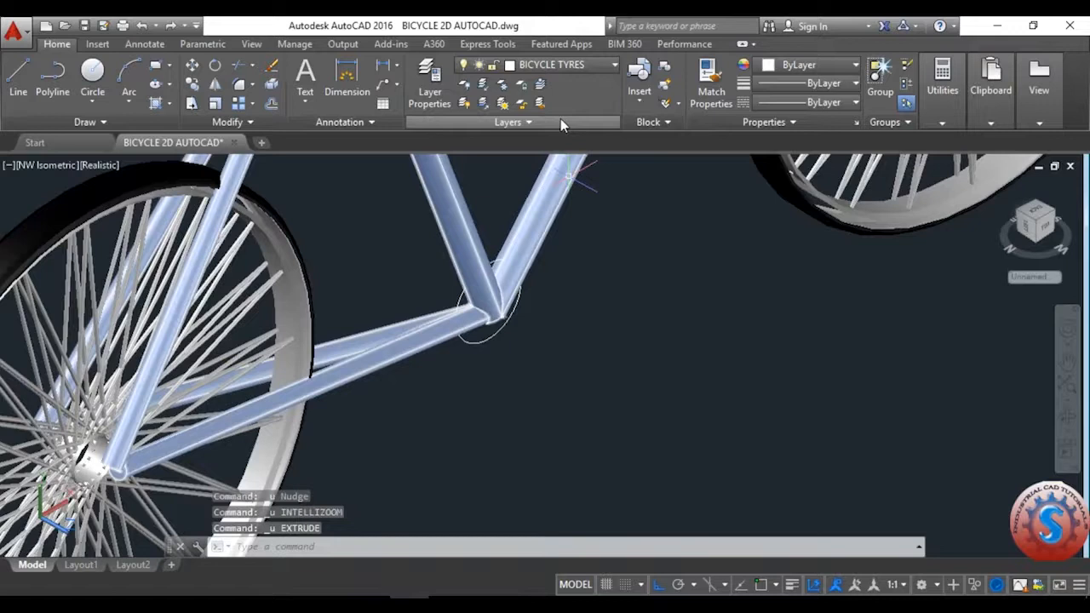
{"action": "key", "text": "ctrl+y"}
{"action": "key", "text": "ctrl+y"}
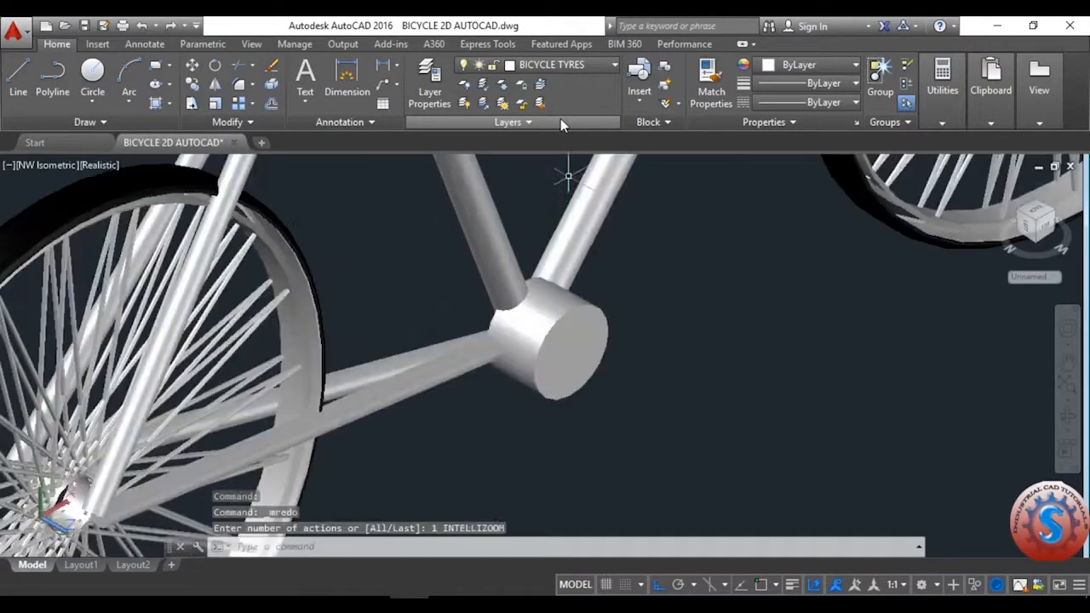
{"action": "left_click", "coordinate": [576, 348]}
{"action": "scroll", "coordinate": [575, 347], "scroll_direction": "up", "scroll_amount": 3}
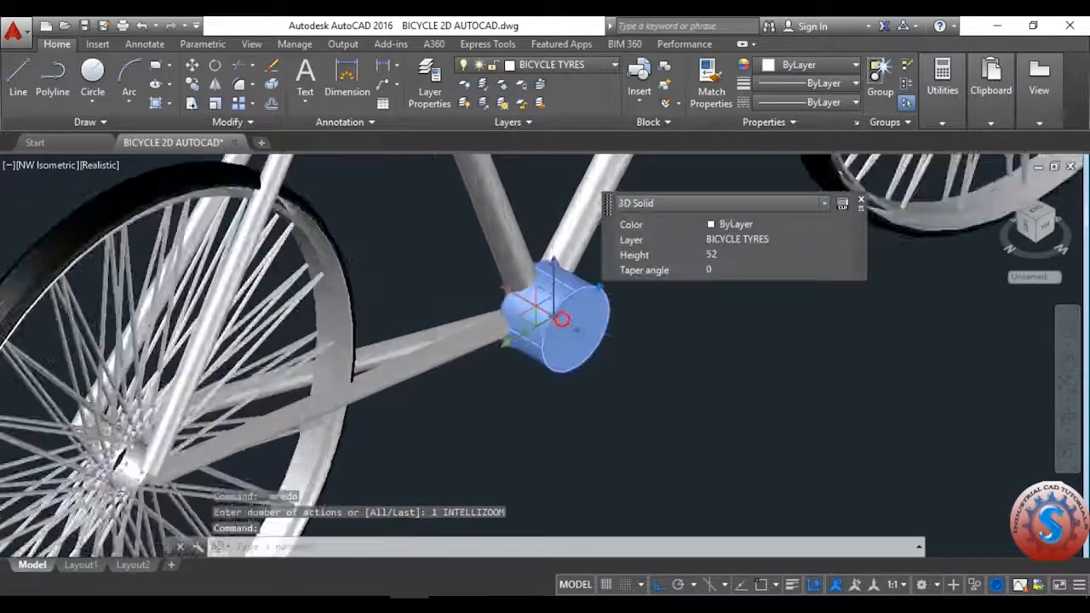
{"action": "left_click", "coordinate": [510, 306]}
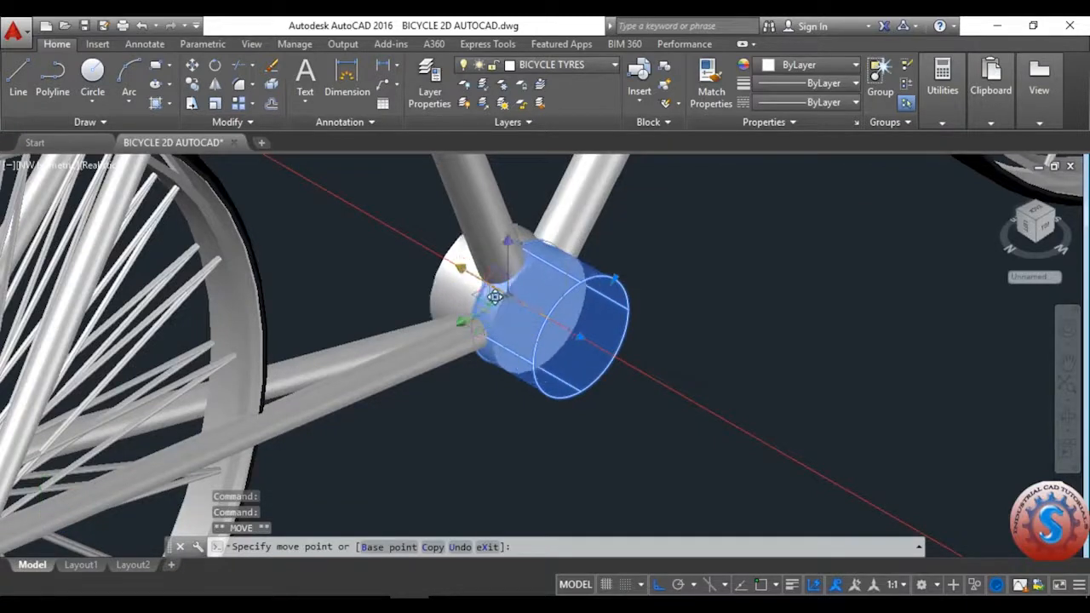
{"action": "key", "text": "space"}
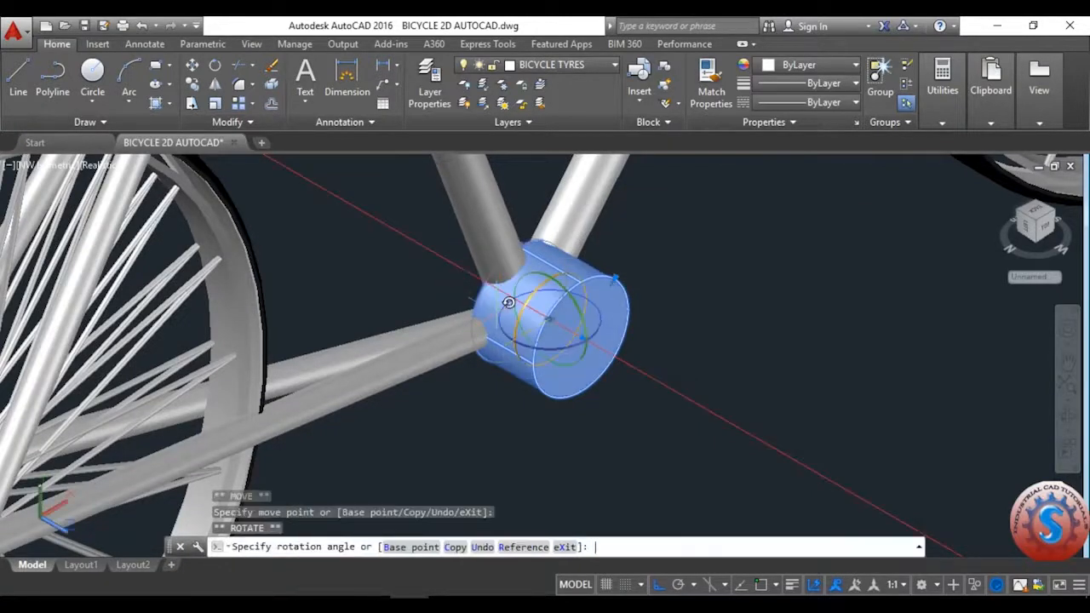
{"action": "key", "text": "Escape"}
- Save the drawing and move the crank cylinder along its axis back across the frame to centre it on the lower tube junction
{"action": "key", "text": "ctrl+s"}
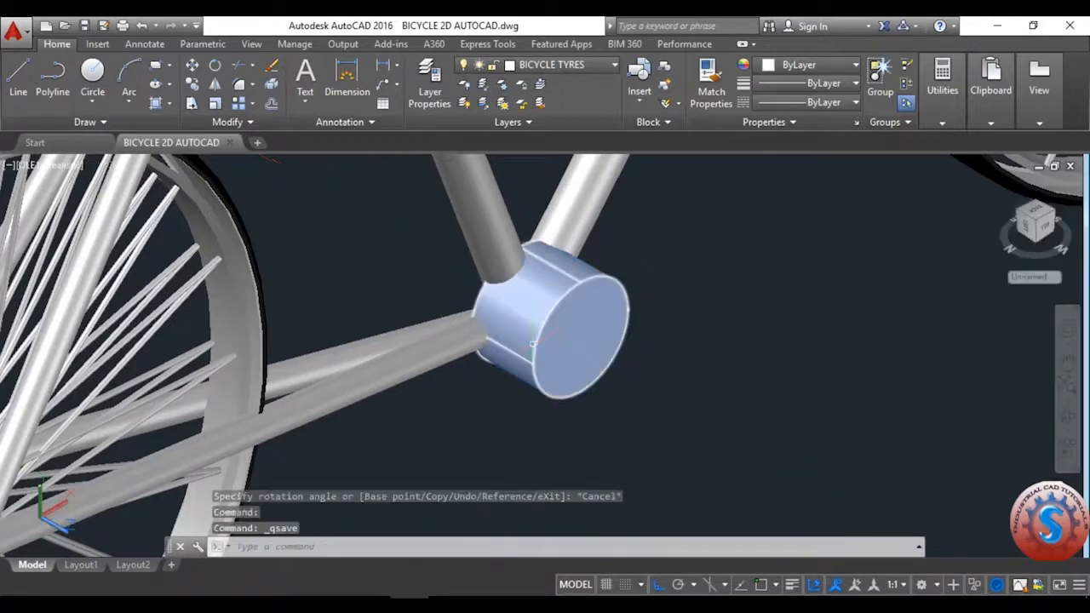
{"action": "left_click", "coordinate": [543, 329]}
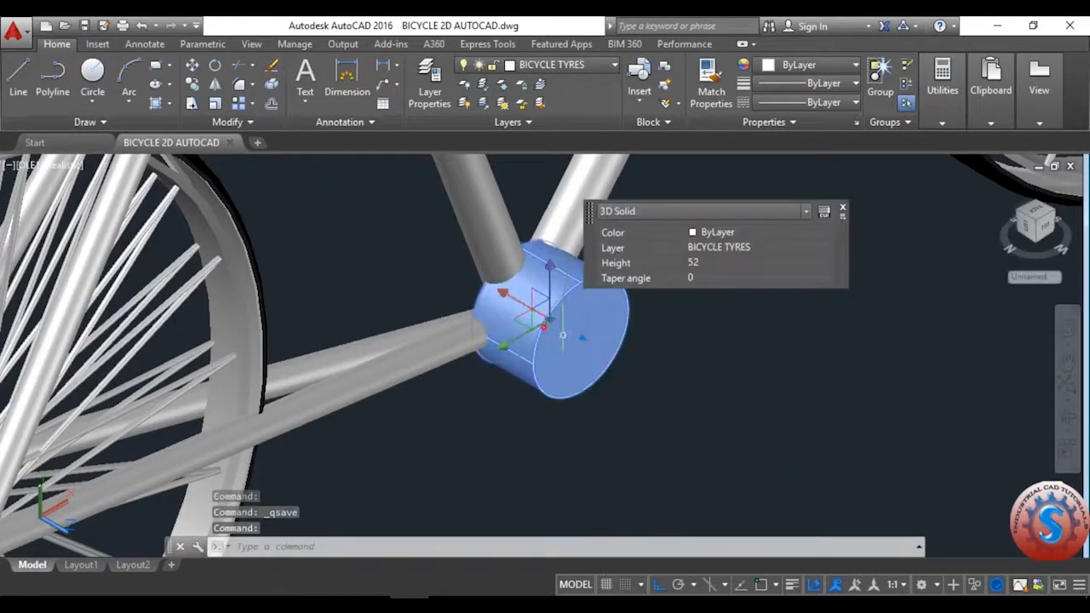
{"action": "left_click", "coordinate": [508, 302]}
{"action": "scroll", "coordinate": [509, 301], "scroll_direction": "up", "scroll_amount": 4}
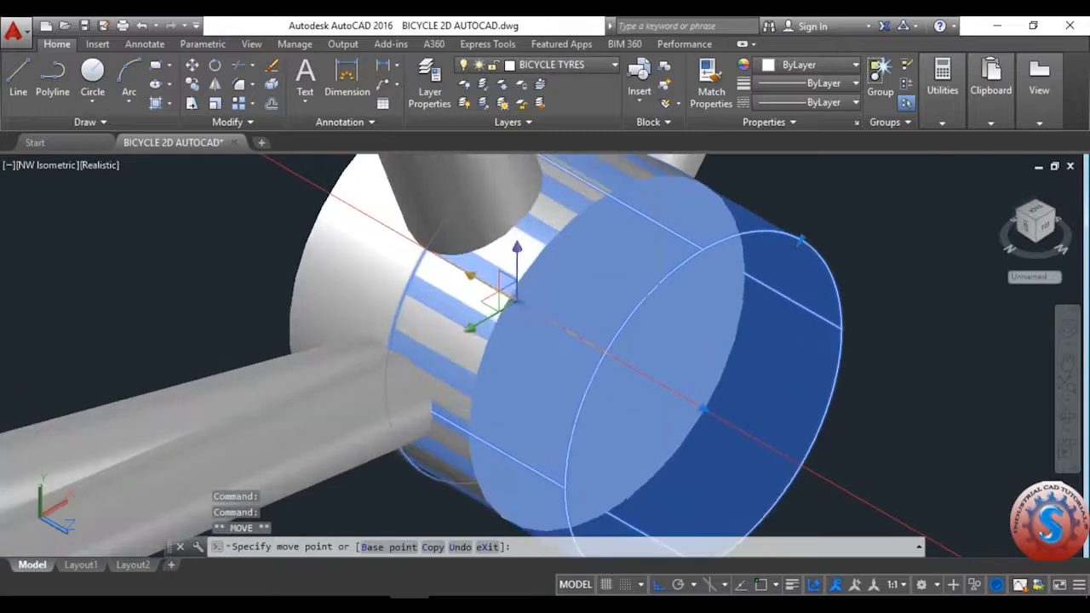
{"action": "left_click", "coordinate": [511, 300]}
{"action": "scroll", "coordinate": [510, 300], "scroll_direction": "down", "scroll_amount": 5}
{"action": "key", "text": "Escape"}
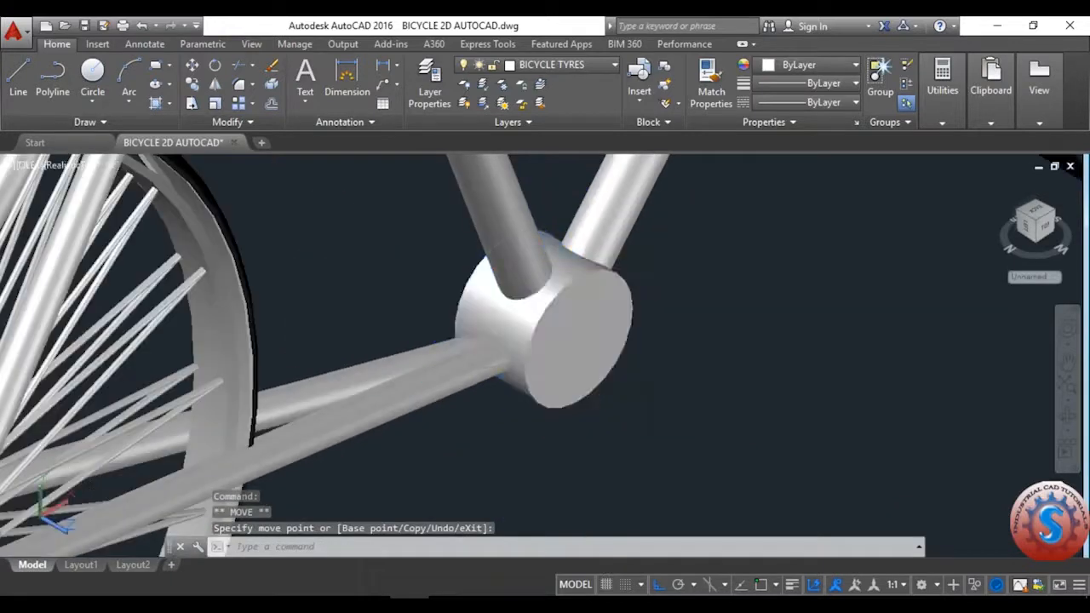
- Inspect the whole bicycle from the side to check the crank cylinder's fit, and save the drawing
{"action": "scroll", "coordinate": [609, 336], "scroll_direction": "down", "scroll_amount": 5}
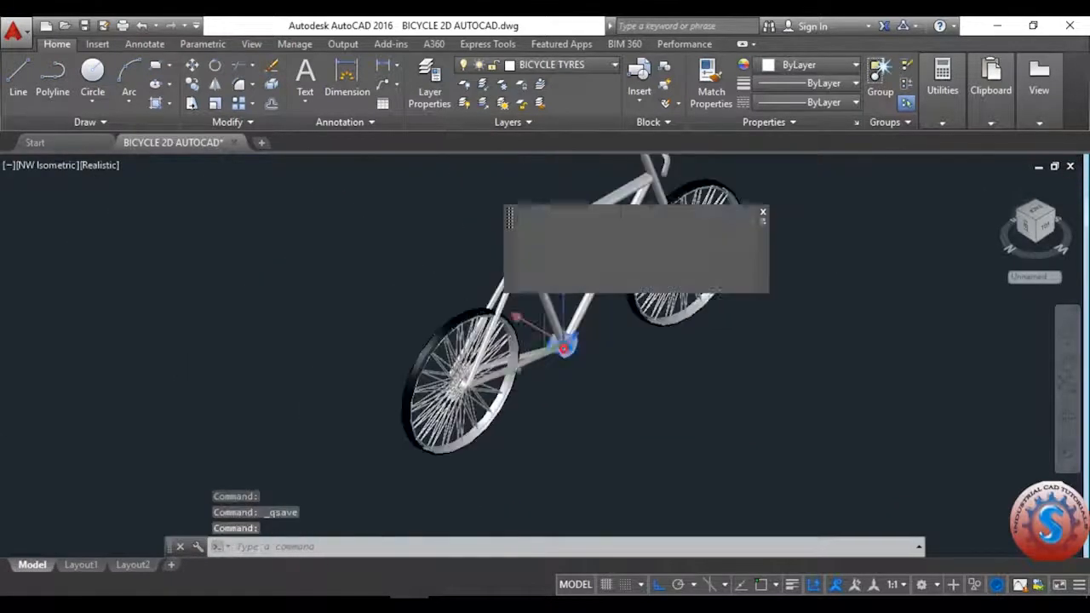
{"action": "middle_click_drag", "start_coordinate": [610, 336], "coordinate": [564, 350]}
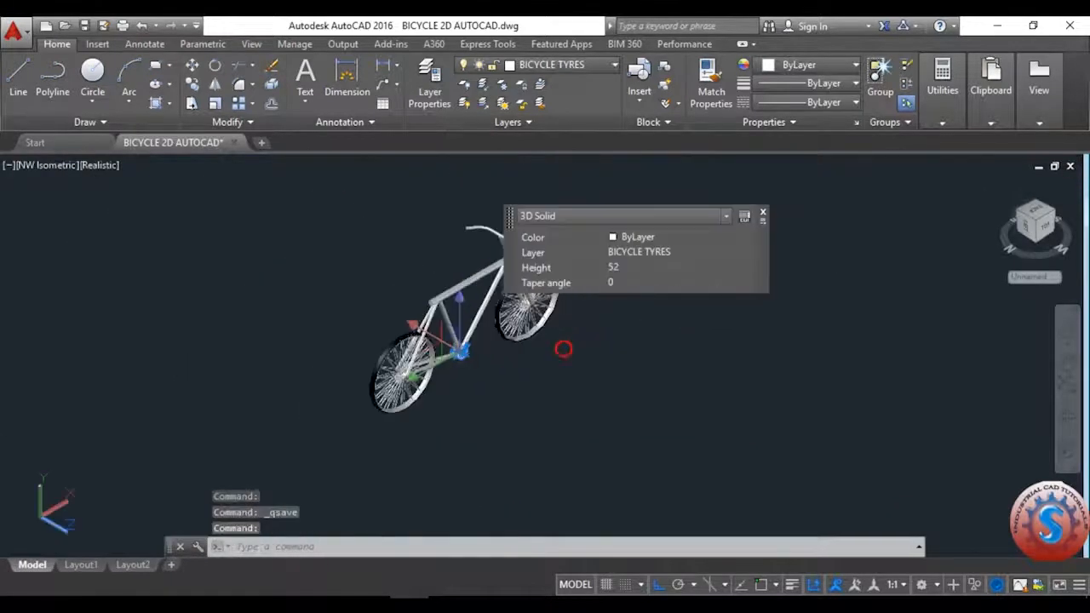
{"action": "left_click", "coordinate": [1067, 415]}
{"action": "left_click_drag", "start_coordinate": [664, 400], "coordinate": [593, 401]}
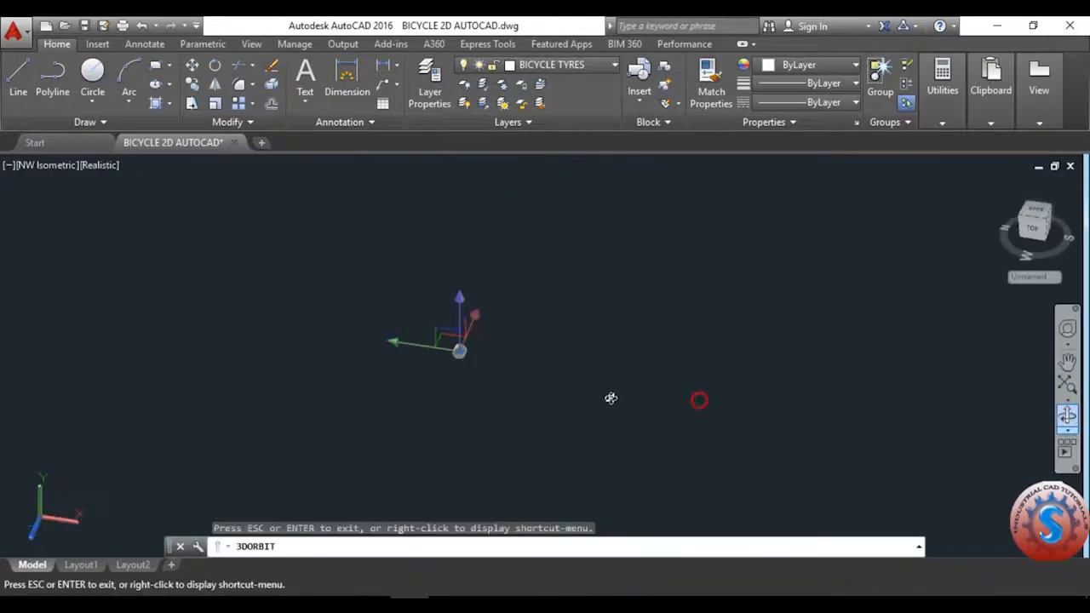
{"action": "key", "text": "Escape"}
{"action": "scroll", "coordinate": [461, 369], "scroll_direction": "up", "scroll_amount": 4}
{"action": "key", "text": "Escape"}
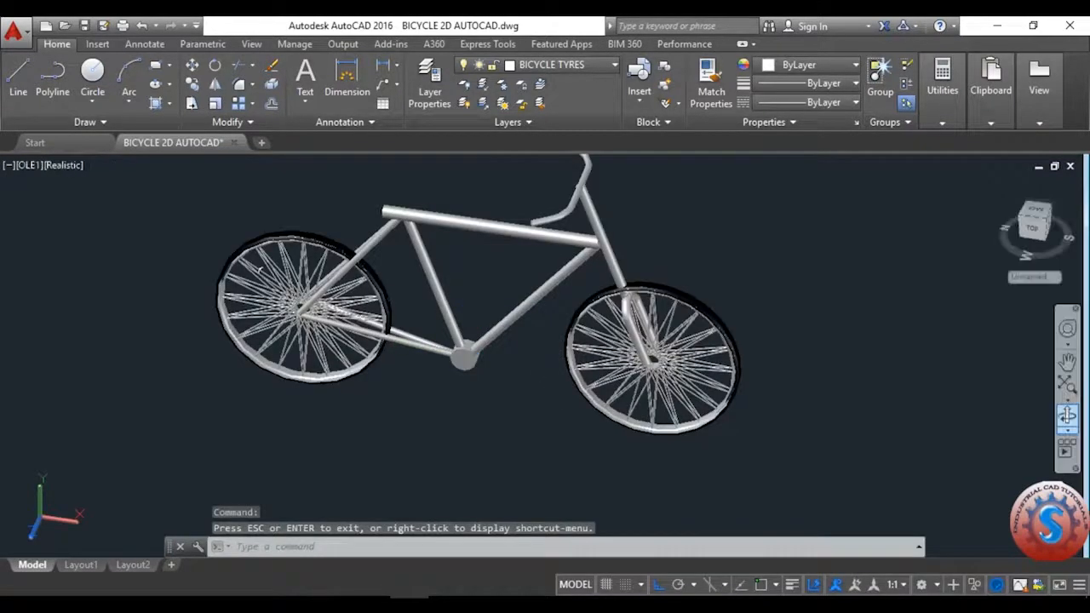
{"action": "key", "text": "ctrl+s"}
- Set the colour of the solid forming the frame, fork and handlebar to Yellow
{"action": "left_click", "coordinate": [498, 328]}
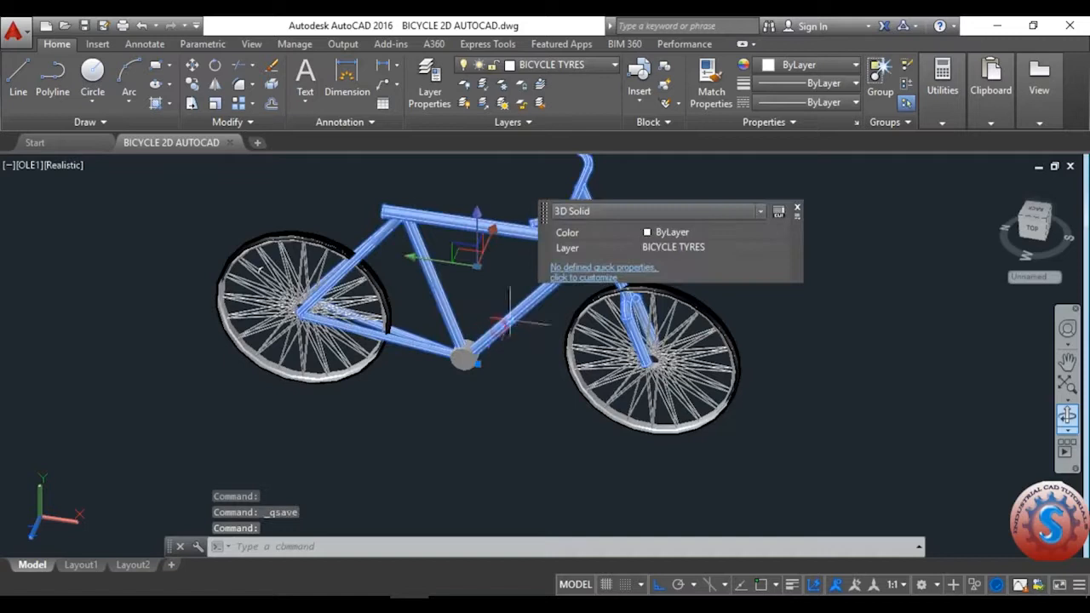
{"action": "left_click", "coordinate": [699, 230]}
{"action": "left_click", "coordinate": [695, 232]}
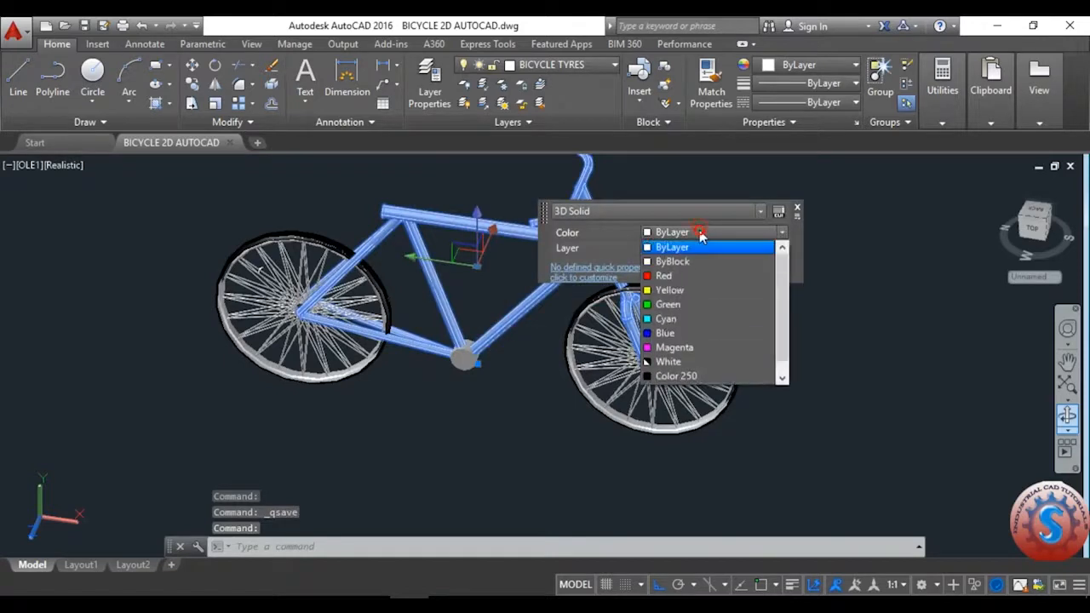
{"action": "left_click", "coordinate": [669, 290]}
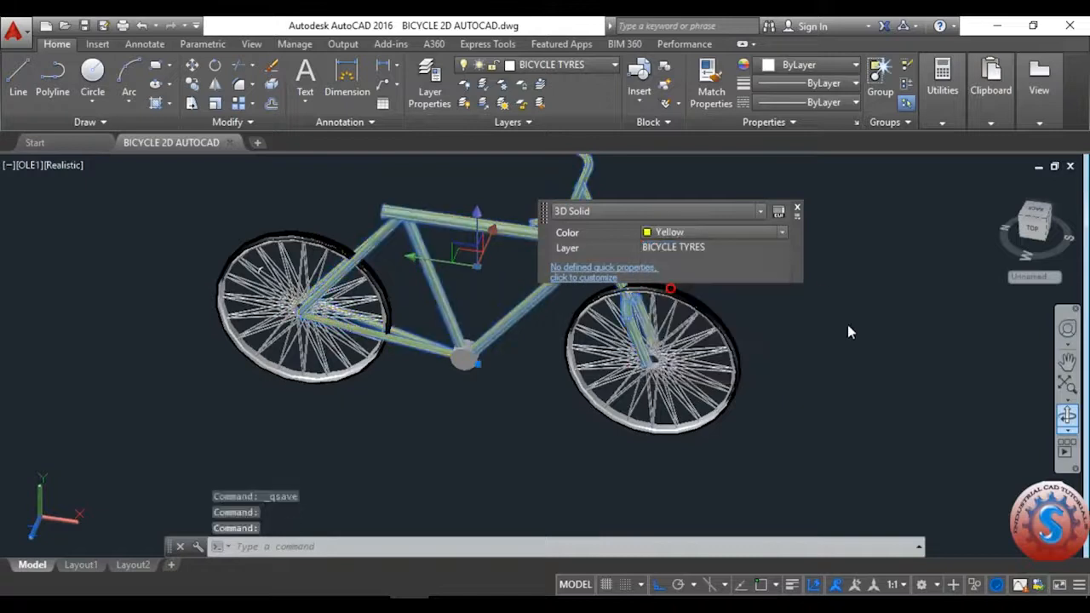
{"action": "left_click", "coordinate": [798, 210]}
{"action": "key", "text": "Escape"}
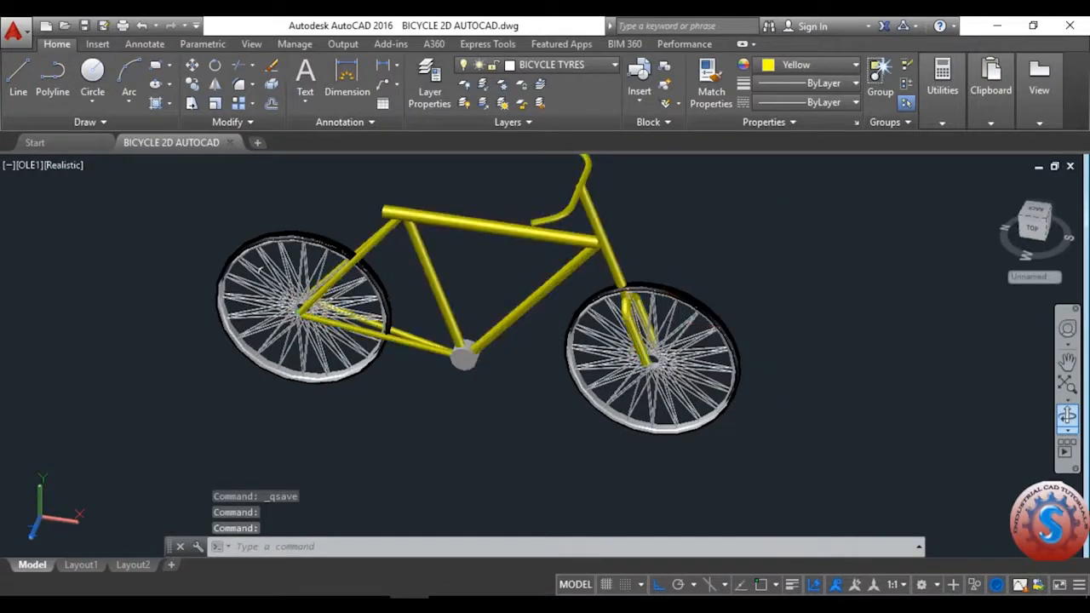
{"action": "left_click", "coordinate": [1068, 415]}
{"action": "left_click_drag", "start_coordinate": [871, 332], "coordinate": [538, 289]}
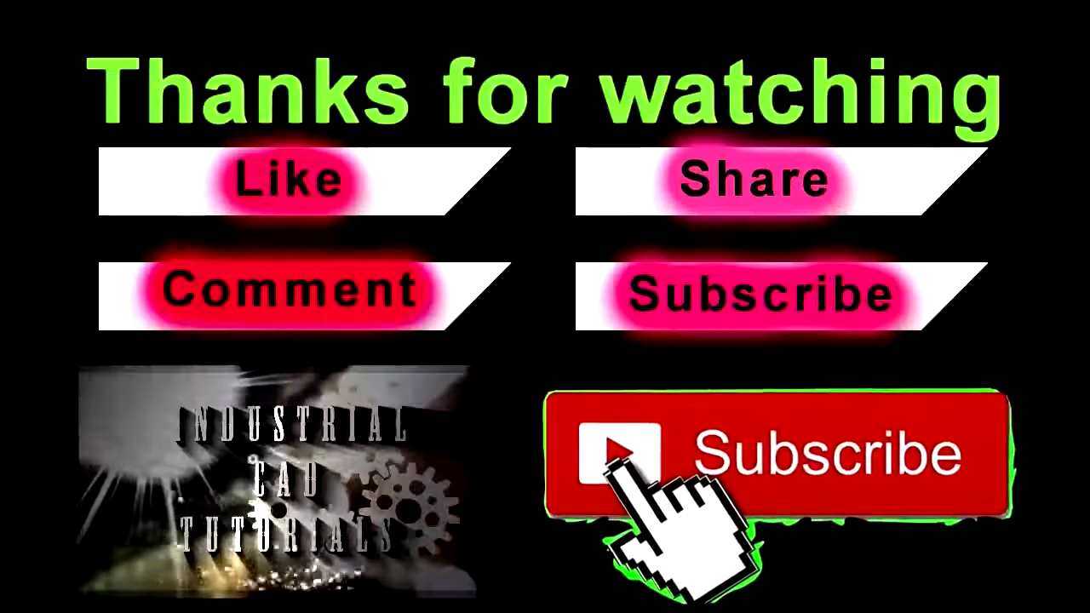